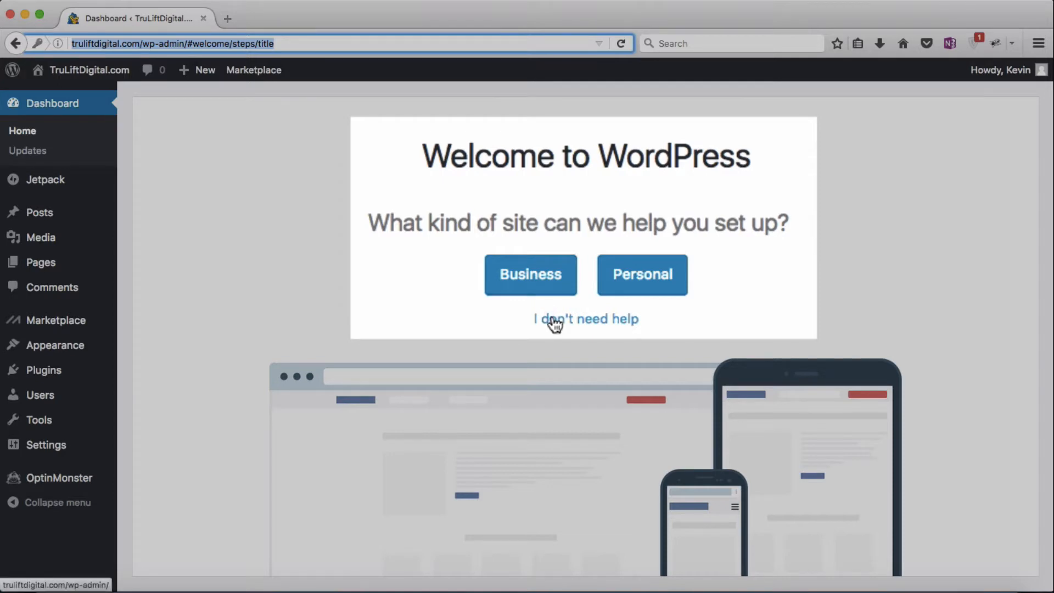
# Step: Choose Business as the site type, keeping the existing title and description
pyautogui.click(540, 274)
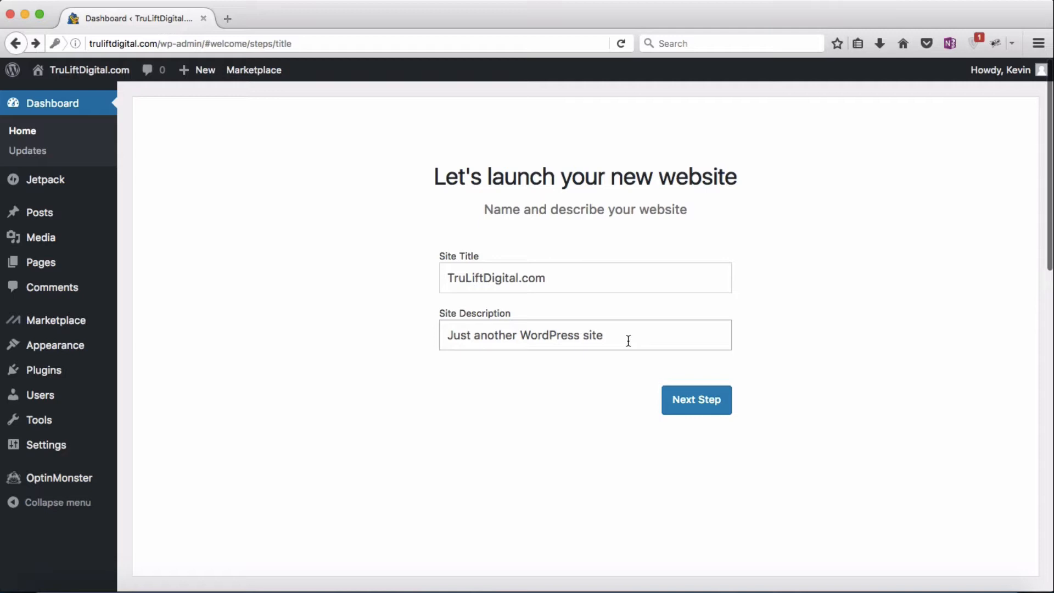
pyautogui.click(683, 396)
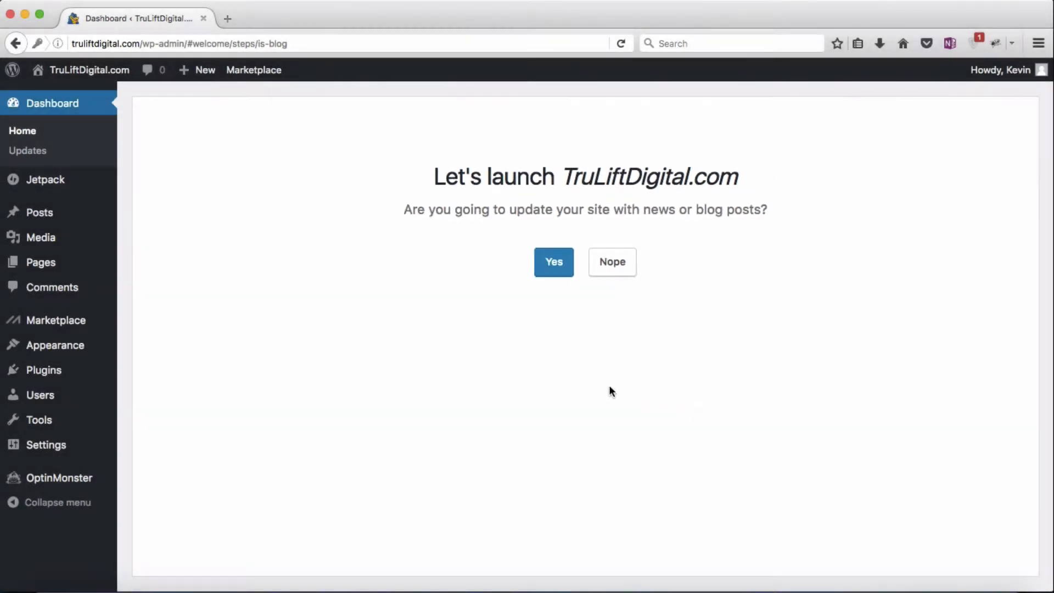
# Step: Answer Yes to publishing blog posts and pick 'Most recent news or updates' for the homepage
pyautogui.click(548, 274)
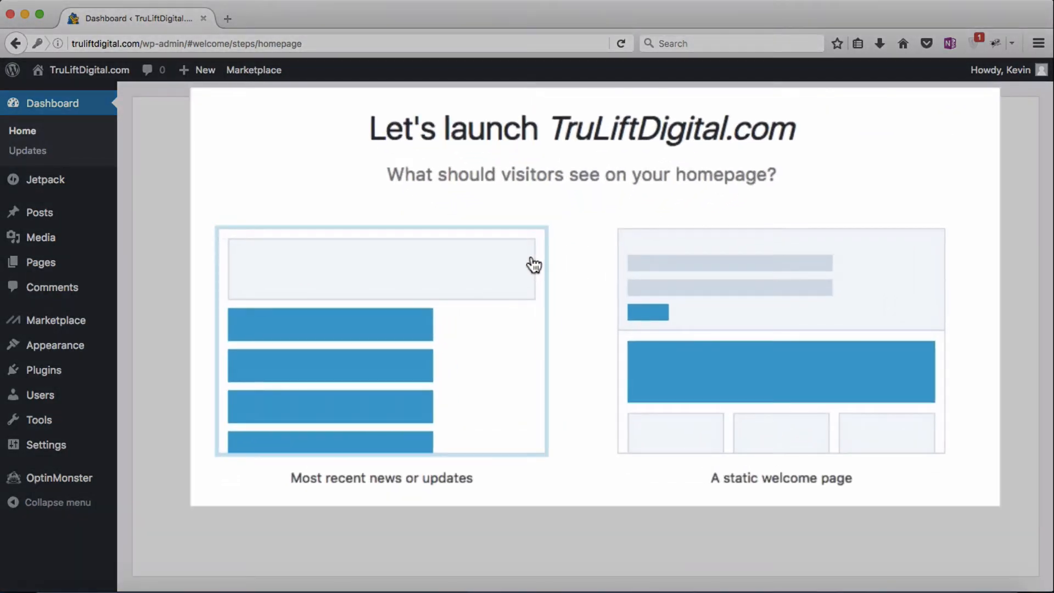
pyautogui.click(533, 265)
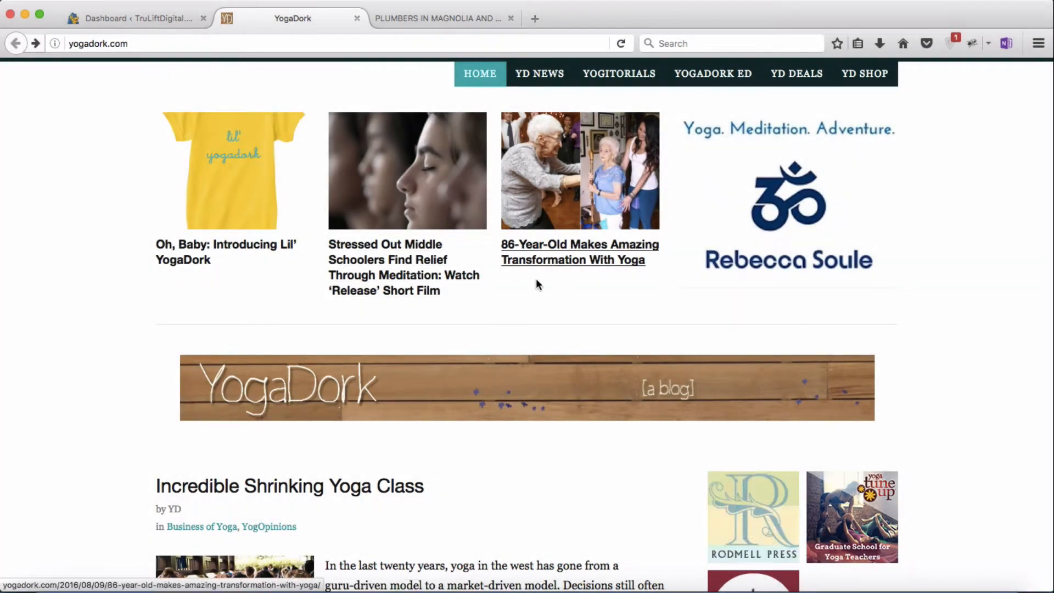
# Step: Scroll the YogaDork home page and open the 'Incredible Shrinking Yoga Class' post
pyautogui.scroll(-5, 539, 284)
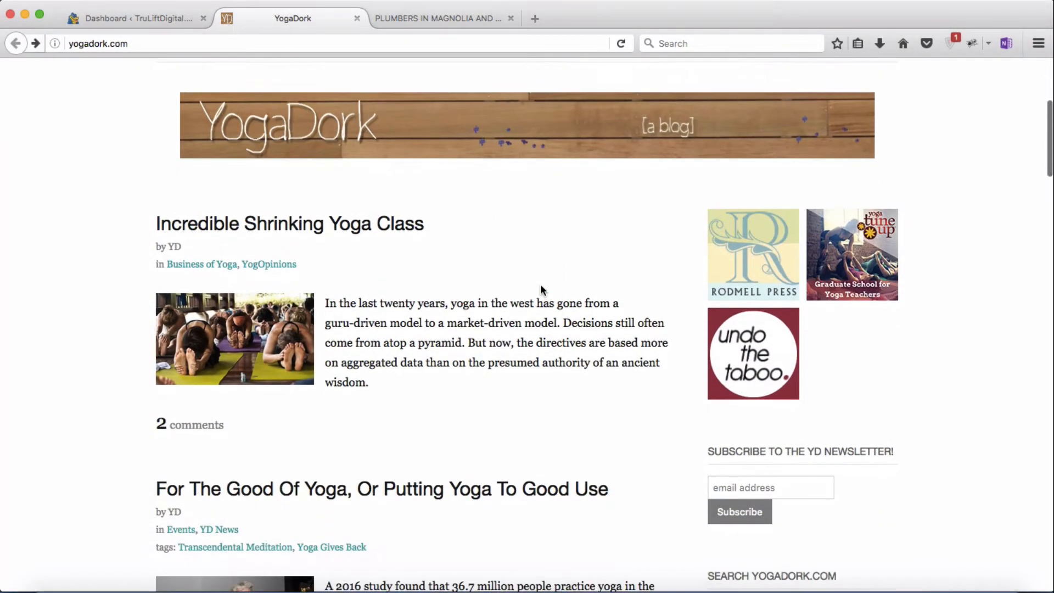
pyautogui.scroll(-20, 574, 403)
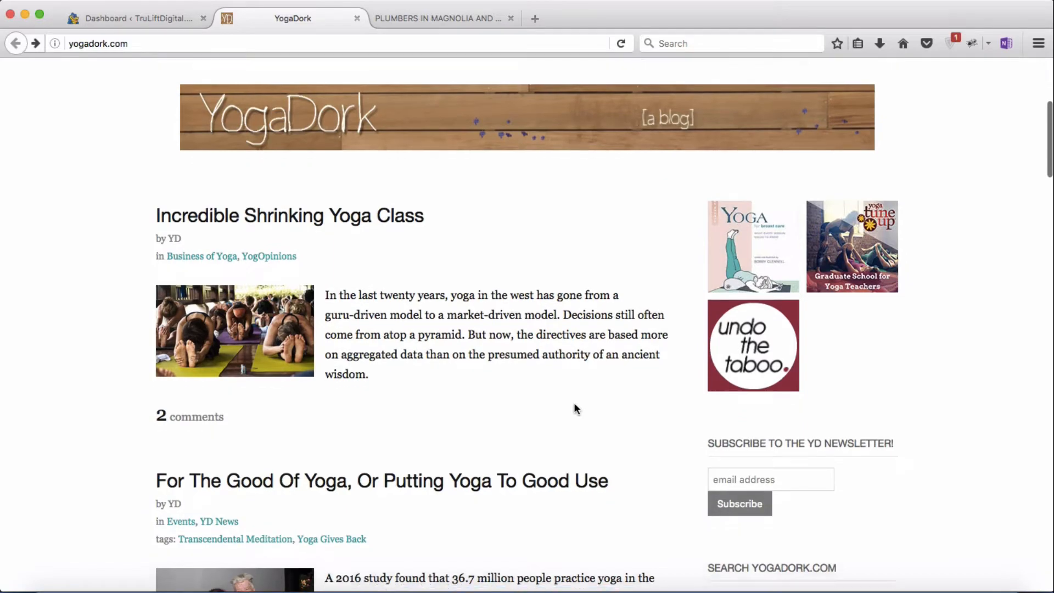
pyautogui.scroll(-5, 574, 406)
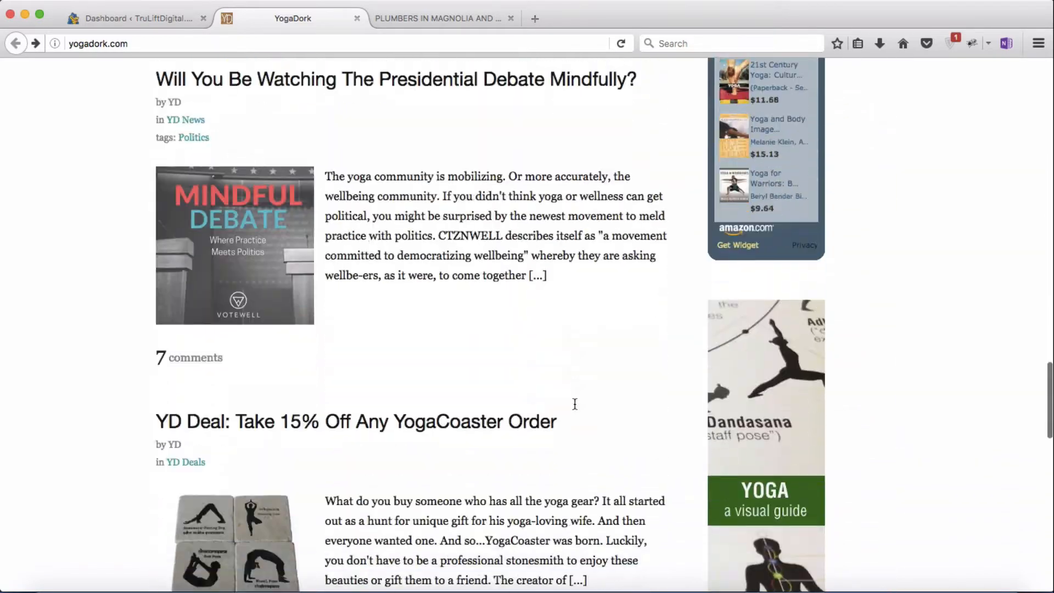
pyautogui.scroll(20, 574, 406)
pyautogui.scroll(-1, 575, 408)
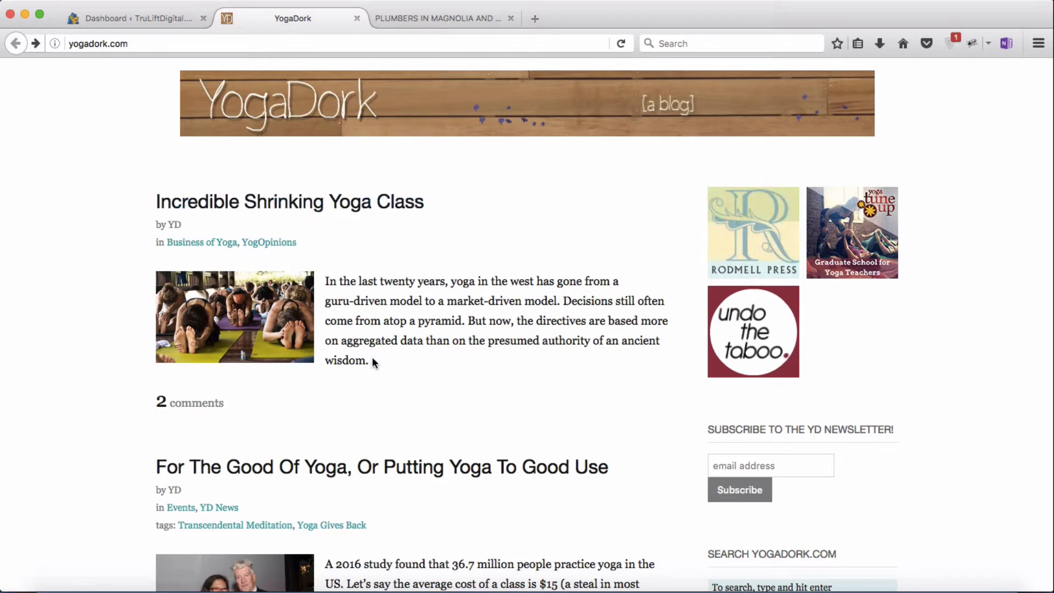
pyautogui.scroll(-3, 377, 363)
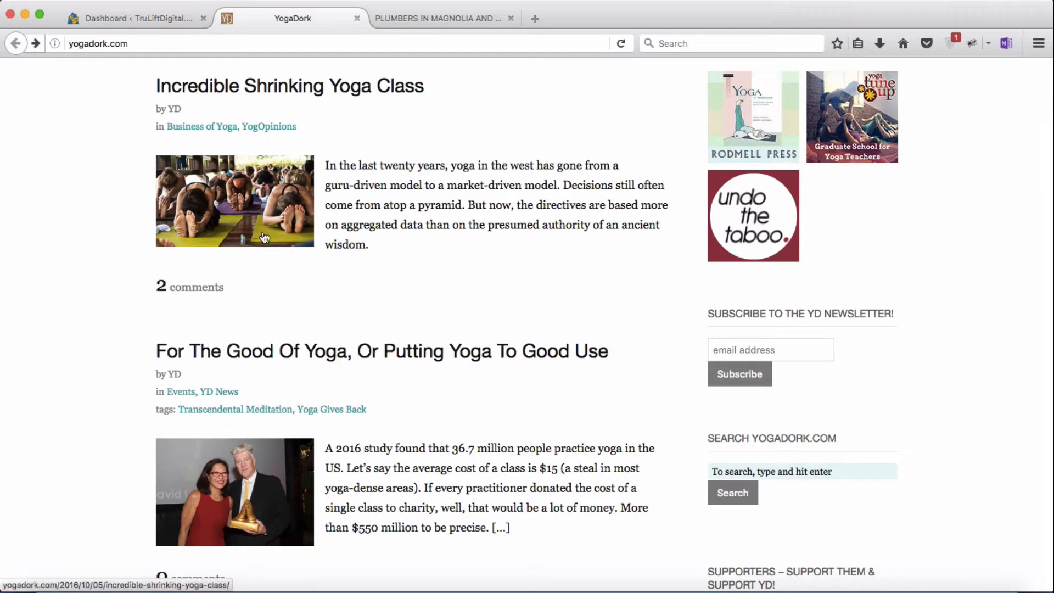
pyautogui.click(257, 214)
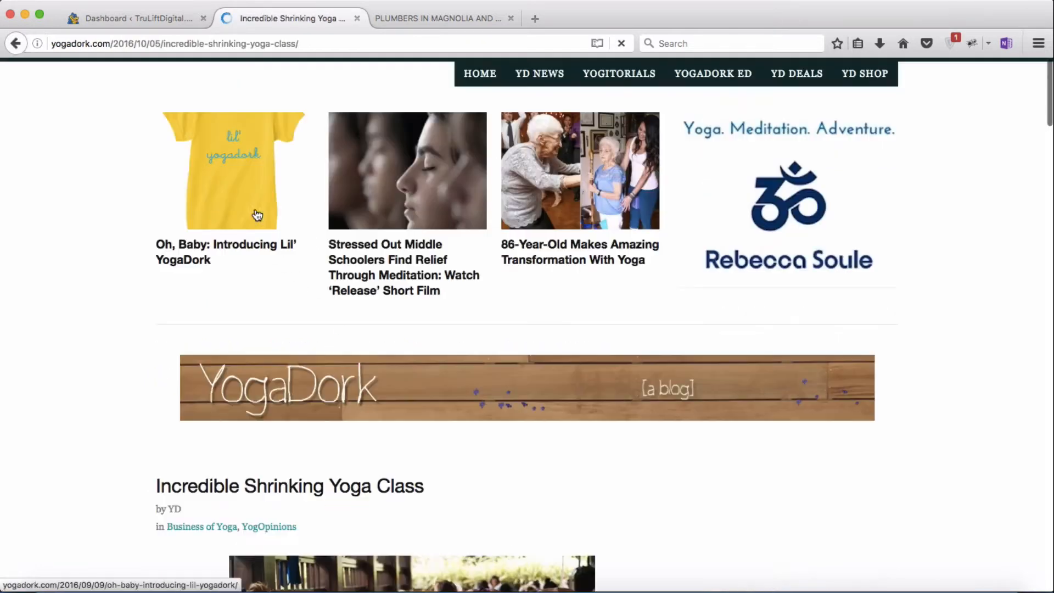
# Step: Read through the article, then move to the Joe the Plumber site tab
pyautogui.scroll(-8, 614, 336)
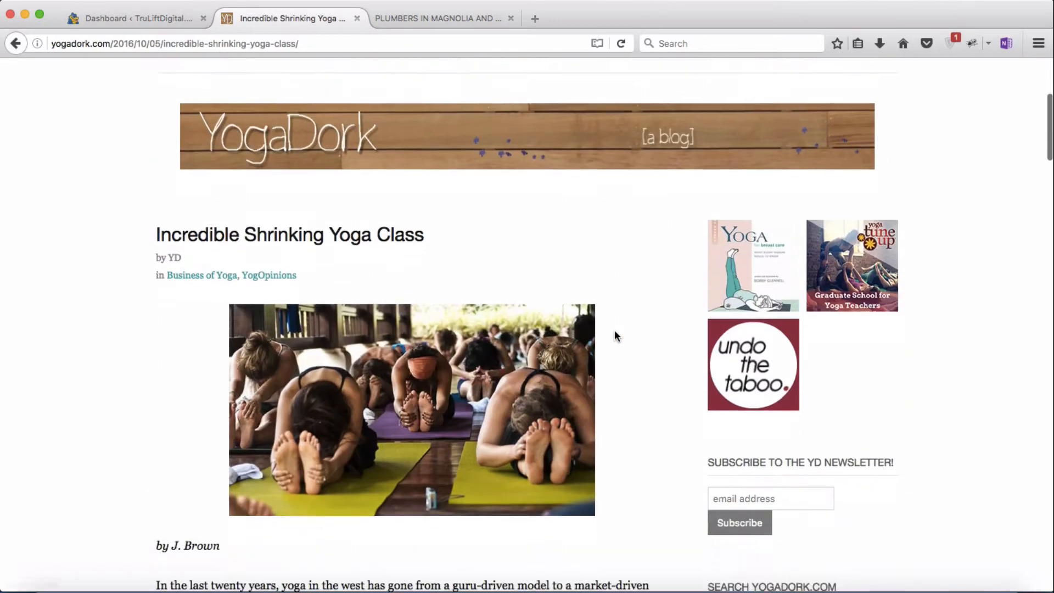
pyautogui.scroll(-20, 642, 359)
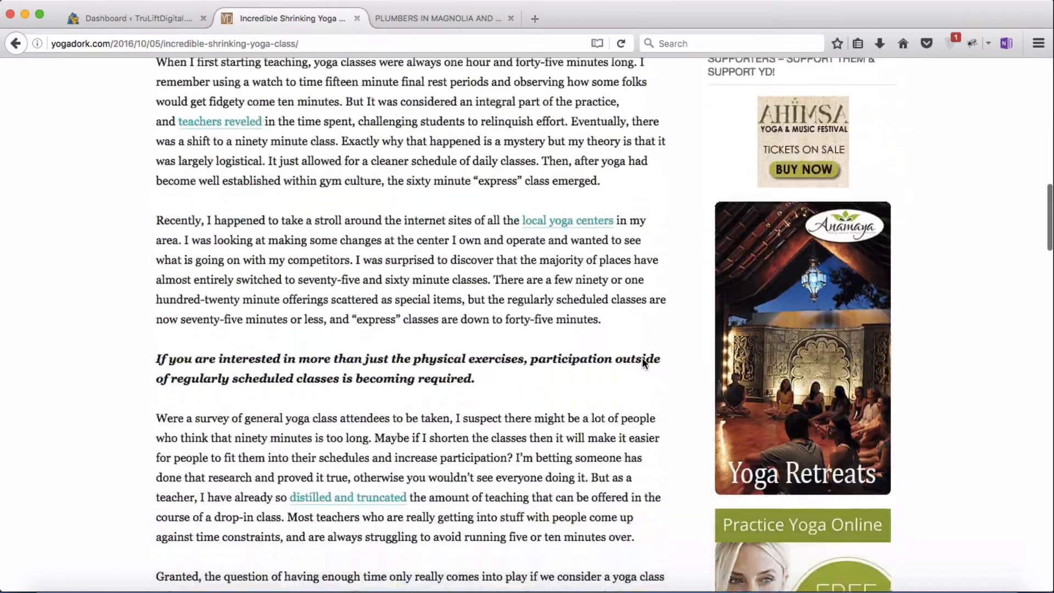
pyautogui.scroll(-7, 642, 359)
pyautogui.scroll(20, 642, 359)
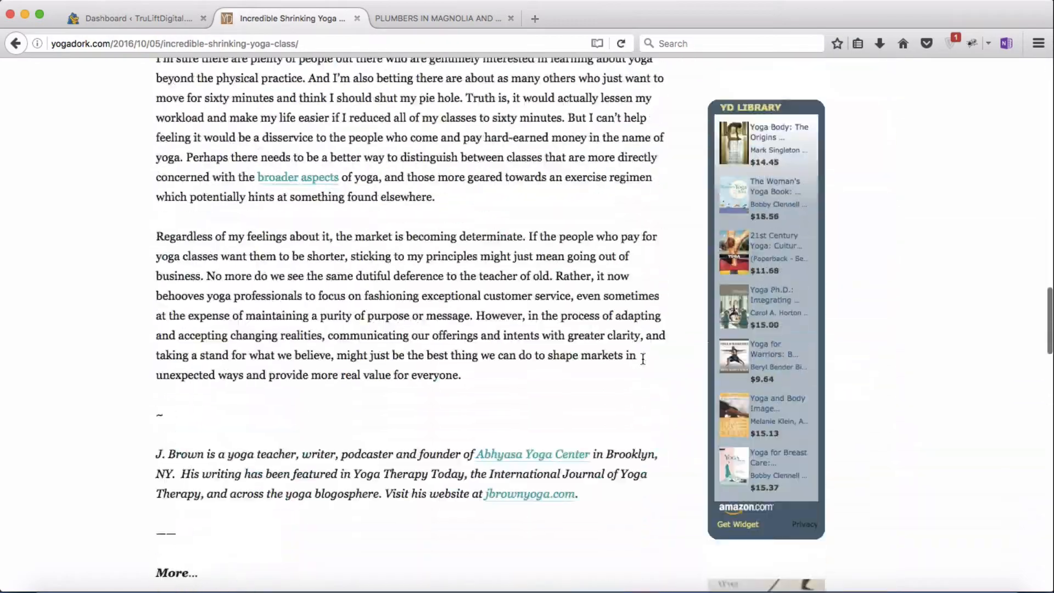
pyautogui.scroll(3, 642, 359)
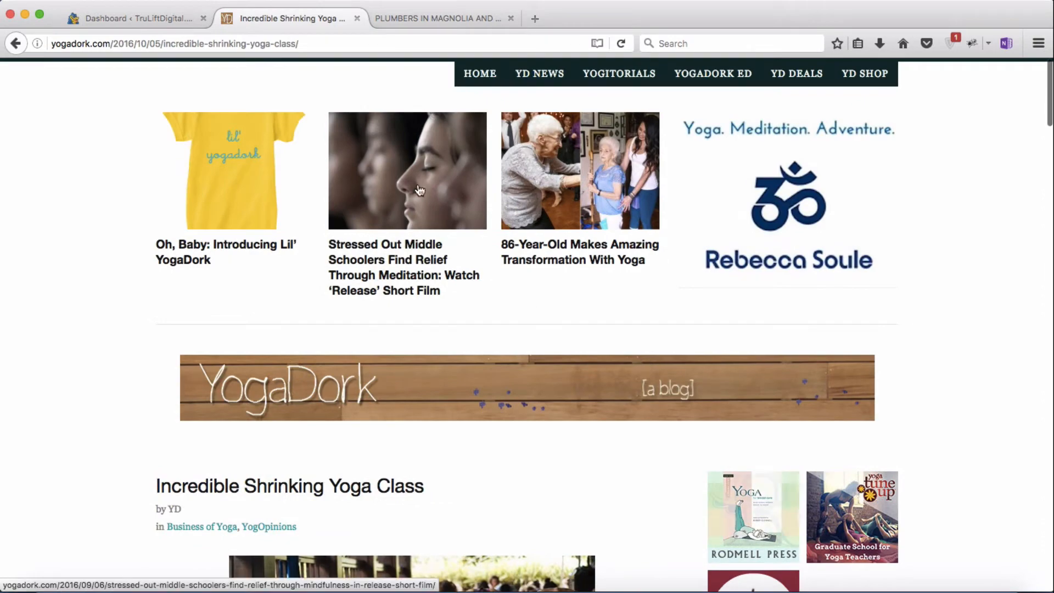
pyautogui.click(441, 22)
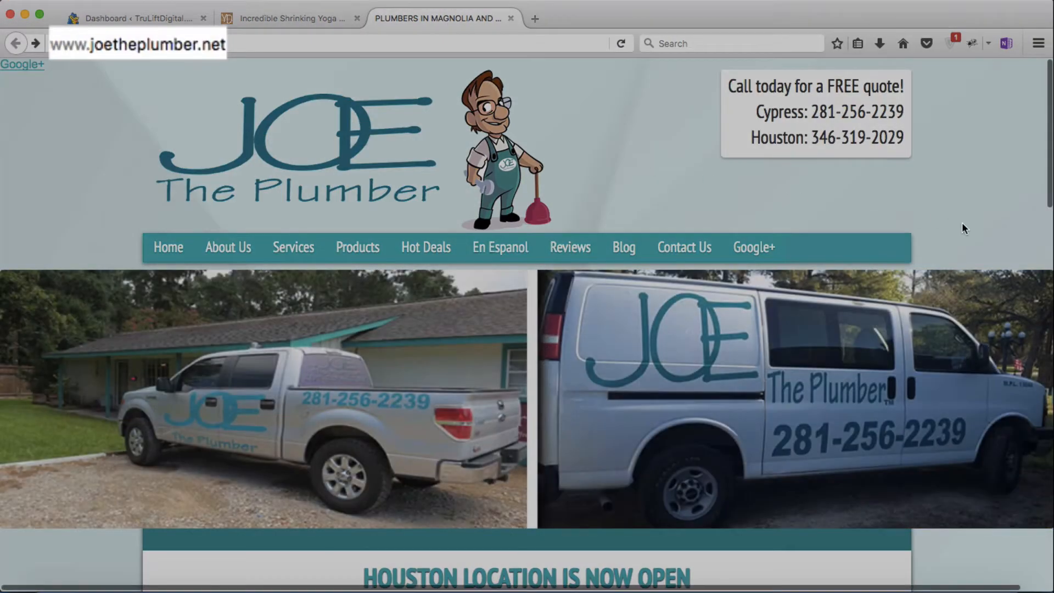
# Step: Browse the Joe the Plumber home page and its Blog posts, then go back
pyautogui.scroll(-5, 962, 222)
pyautogui.scroll(-5, 961, 222)
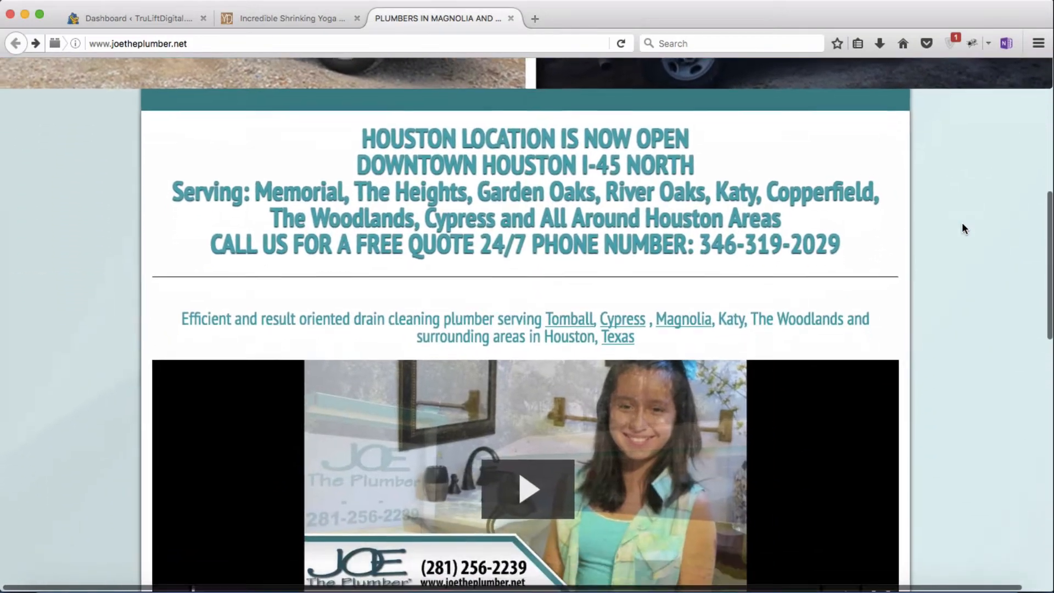
pyautogui.scroll(-7, 963, 229)
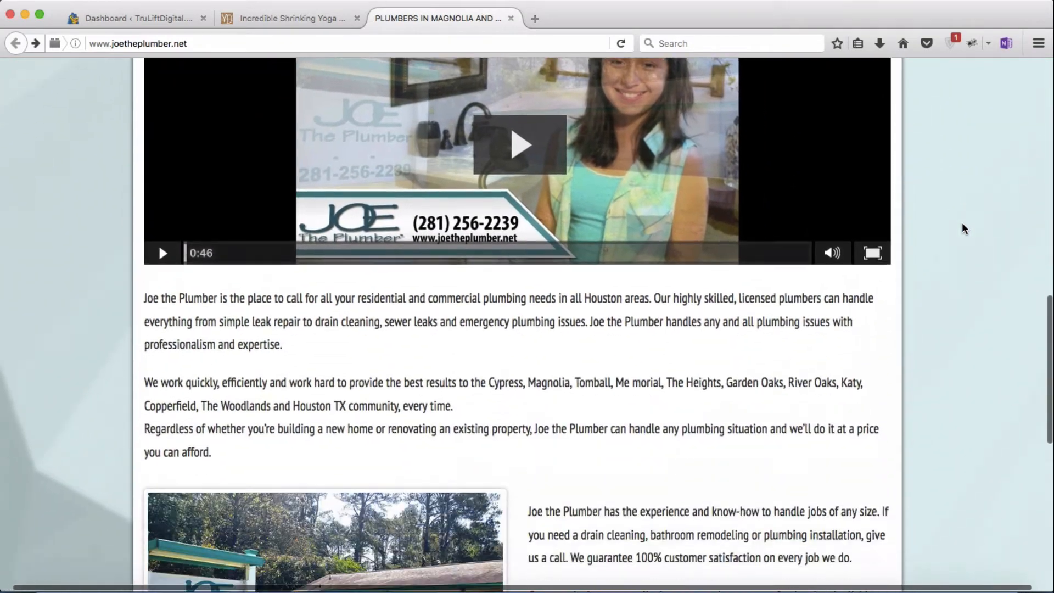
pyautogui.scroll(15, 963, 228)
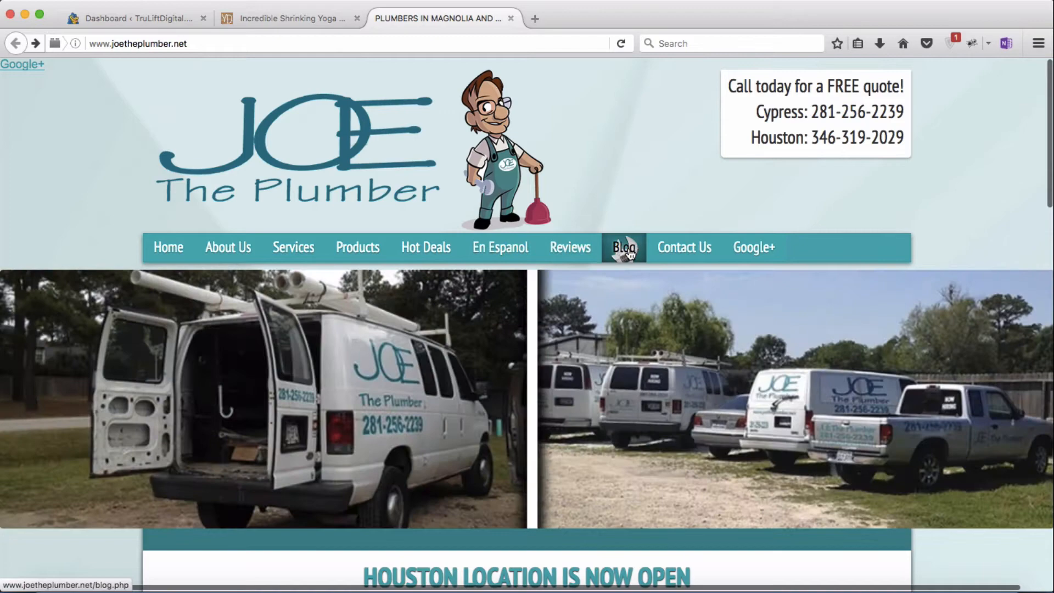
pyautogui.click(636, 251)
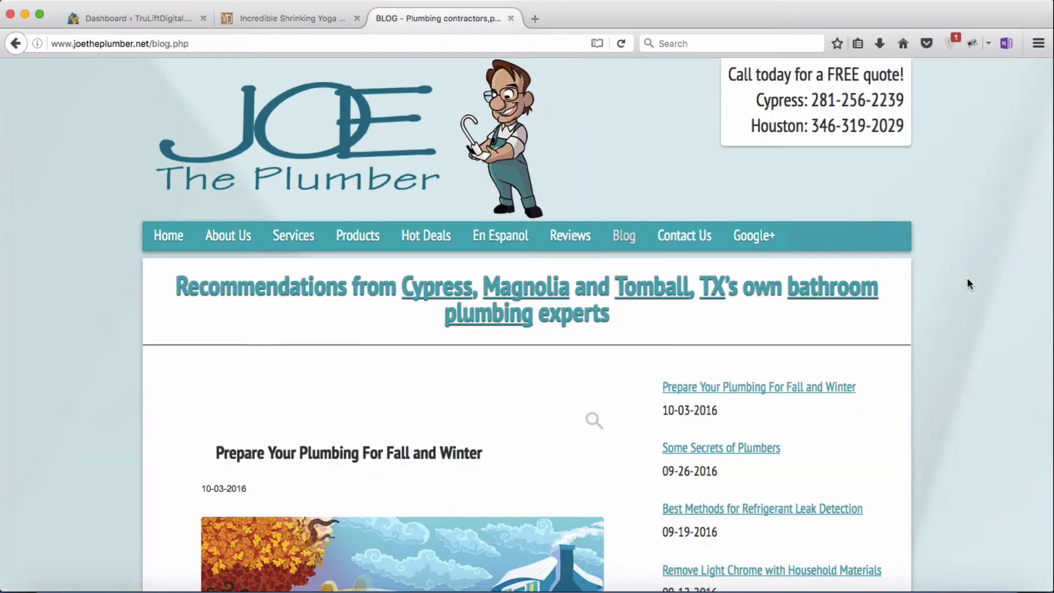
pyautogui.scroll(-5, 966, 278)
pyautogui.scroll(-2, 966, 278)
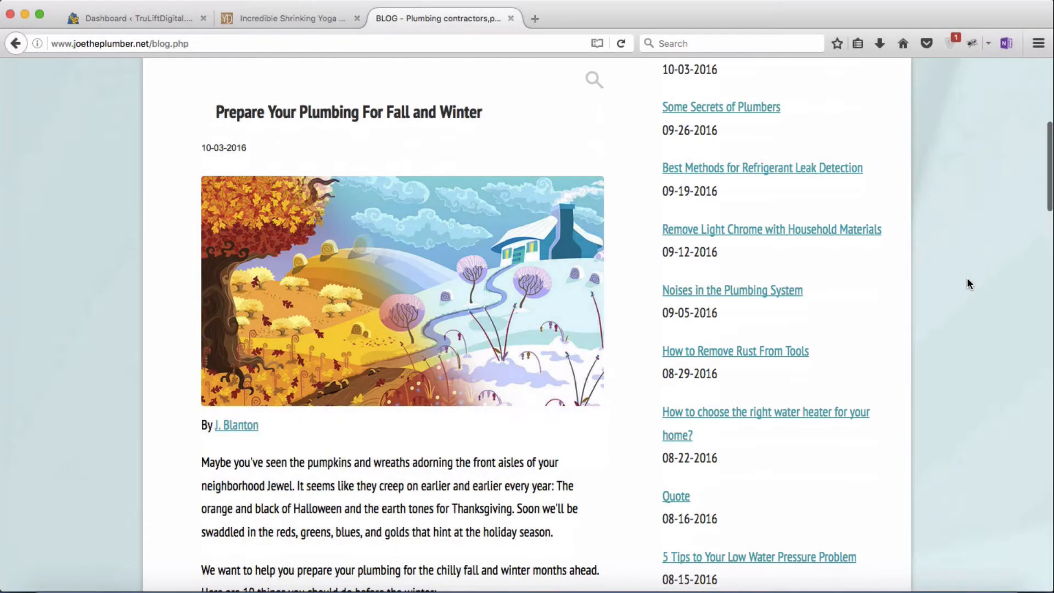
pyautogui.press('super+Left')
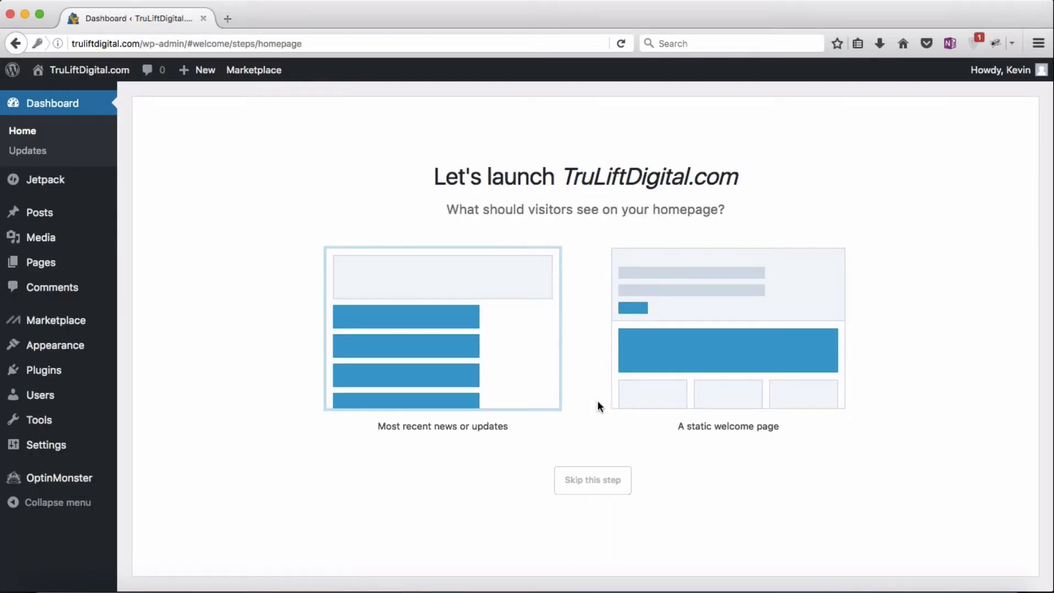
# Step: Skip the homepage layout choice and accept the starter Contact Us page
pyautogui.click(594, 487)
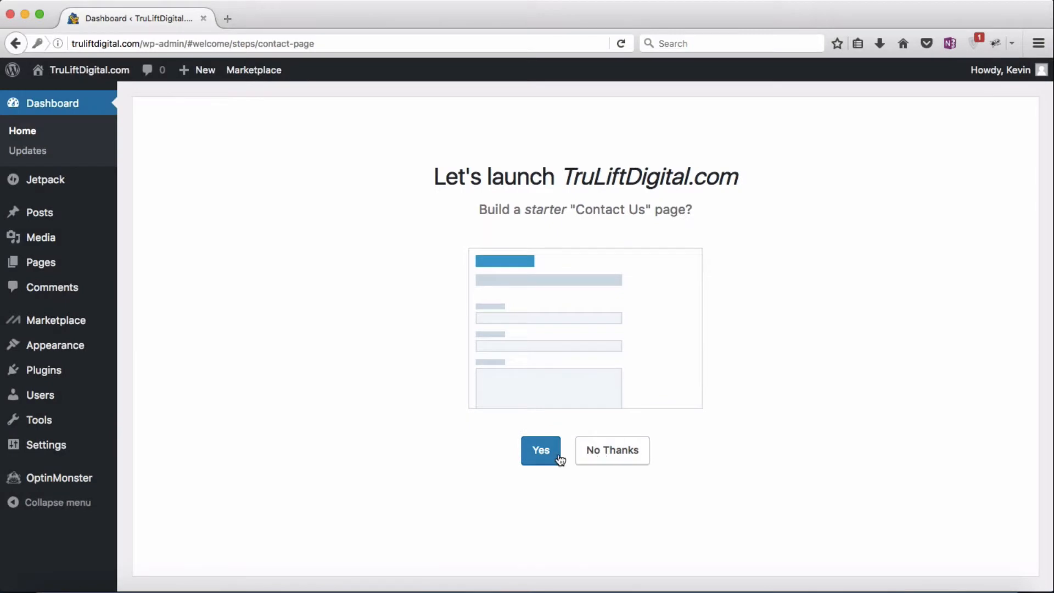
pyautogui.click(558, 455)
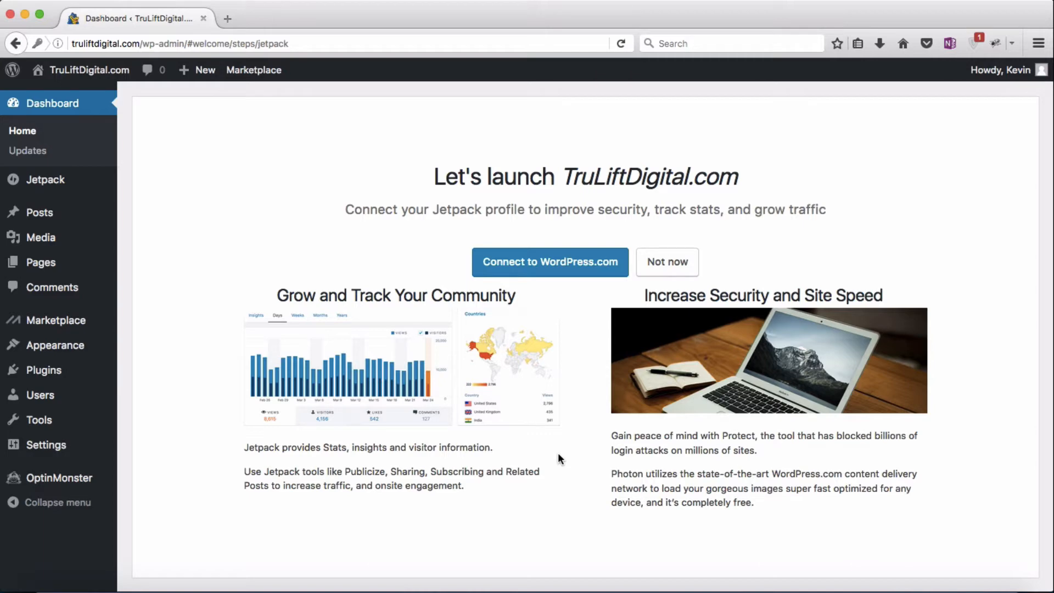
# Step: Decline the Jetpack connection with 'Not now' and close the launch review panel
pyautogui.click(677, 275)
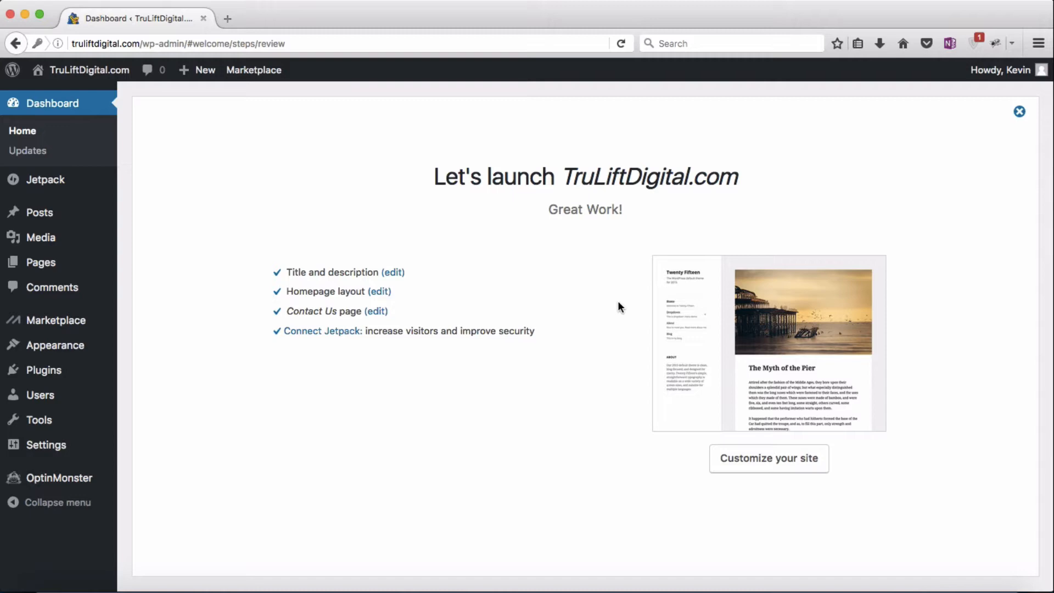
pyautogui.click(1018, 113)
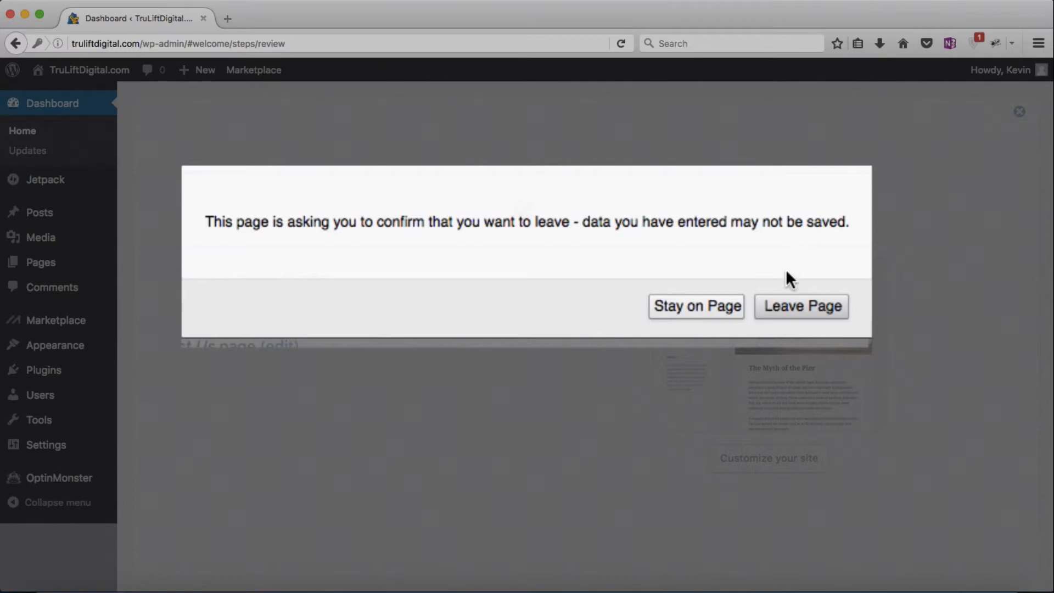
# Step: Confirm leaving the launch page and dismiss the WP Live banner on the Dashboard
pyautogui.click(798, 308)
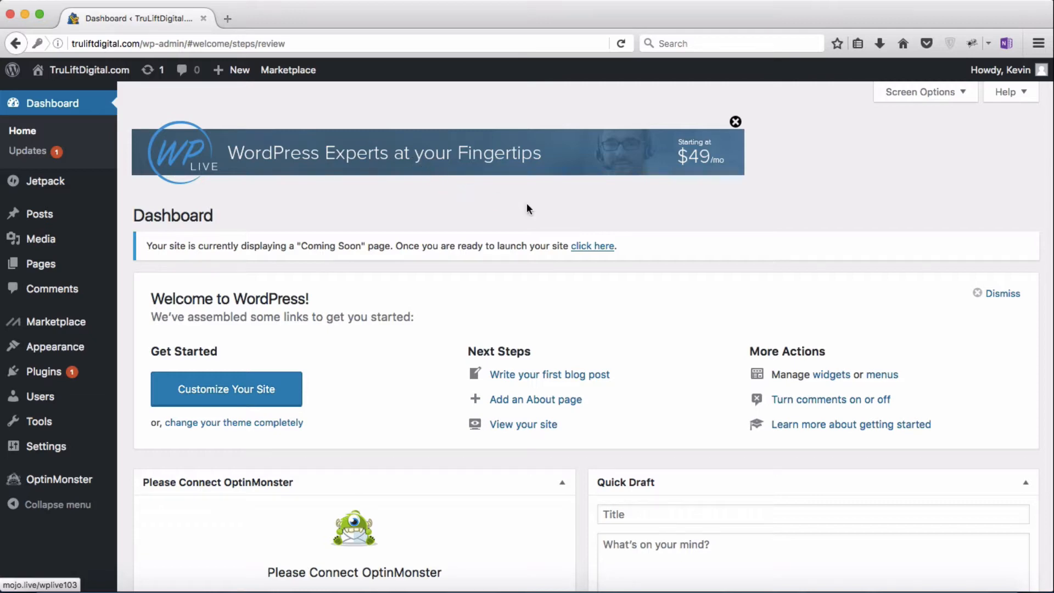
pyautogui.click(736, 122)
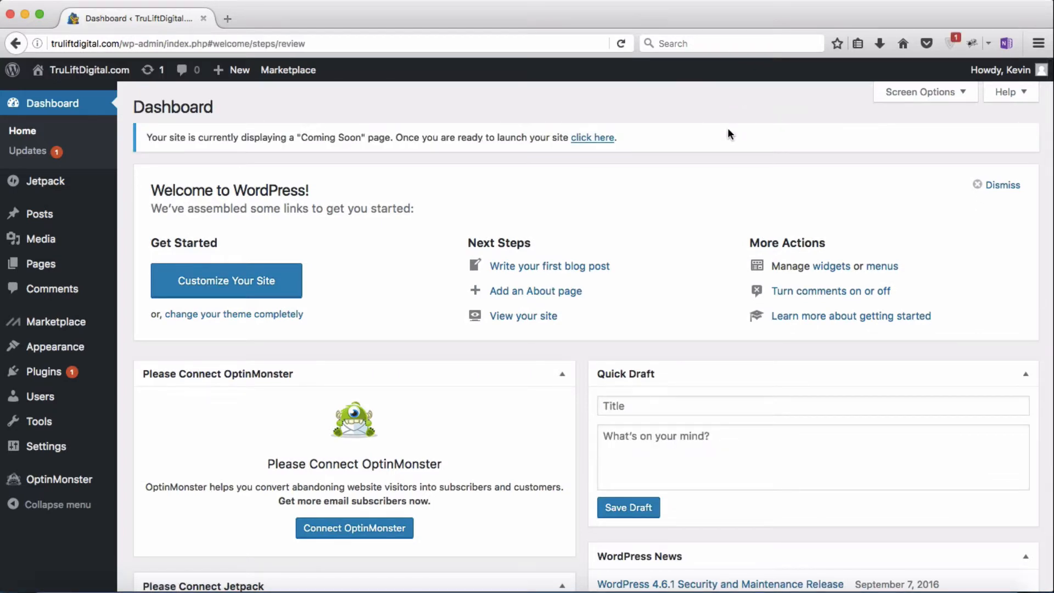
pyautogui.moveTo(307, 84)
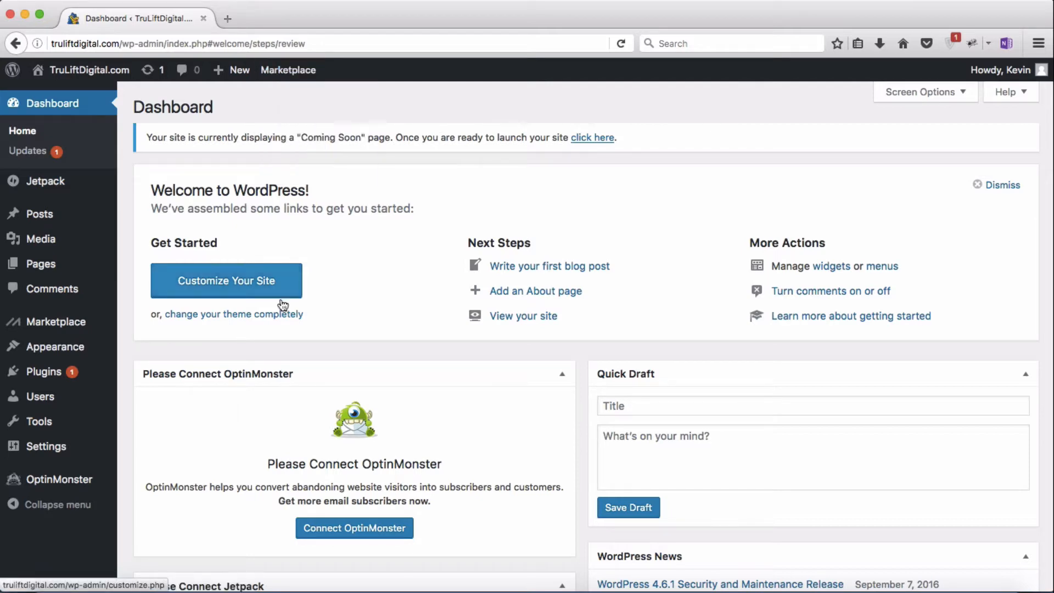
pyautogui.moveTo(76, 328)
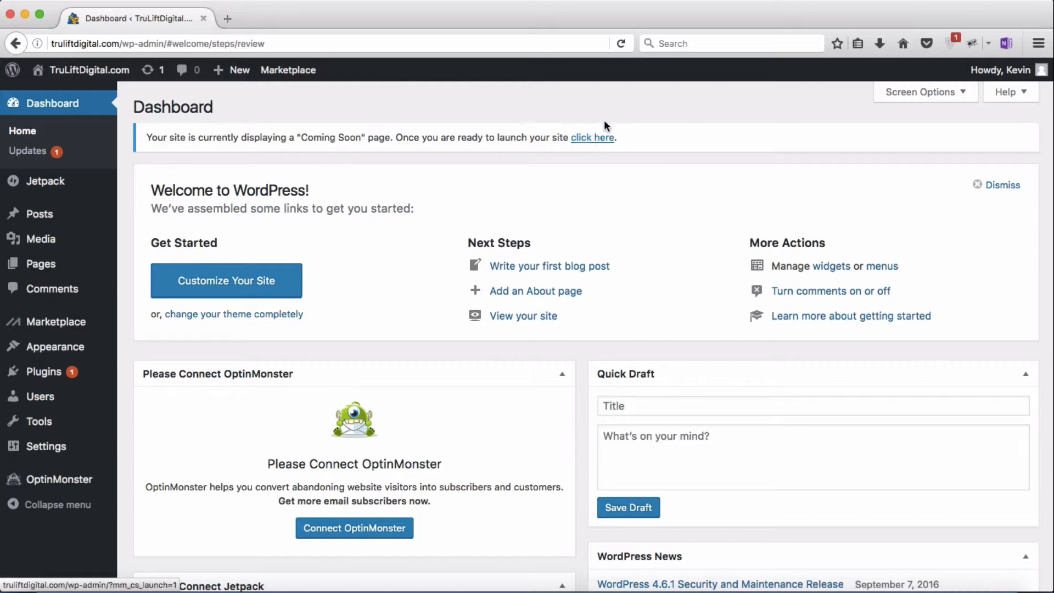
pyautogui.moveTo(1007, 75)
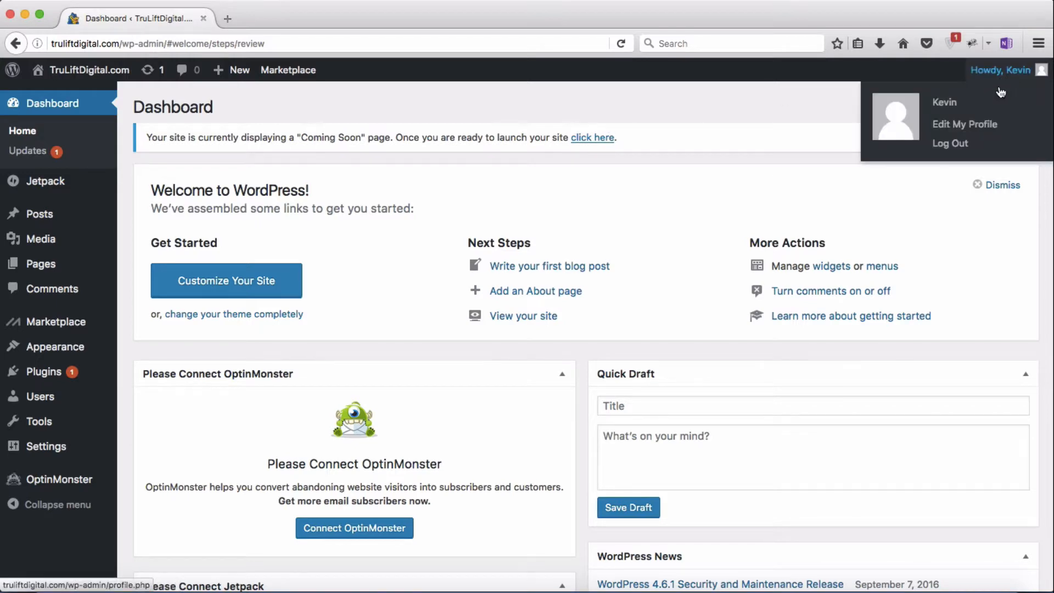
# Step: Log out and load truliftdigital.com to view the public Coming Soon page
pyautogui.click(951, 144)
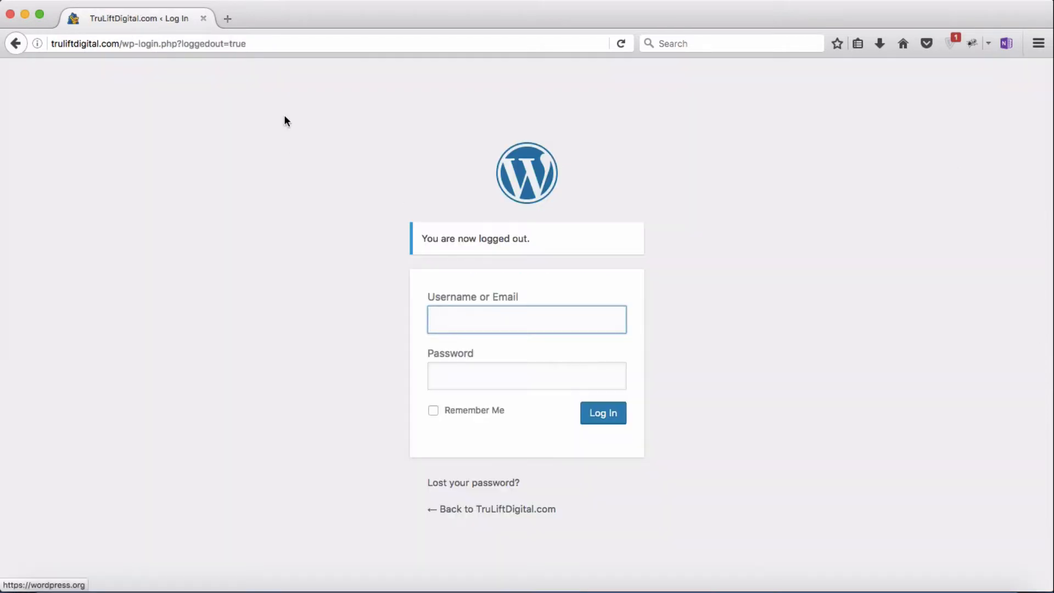
pyautogui.click(282, 43)
pyautogui.write('truliftdigital.com')
pyautogui.press('Return')
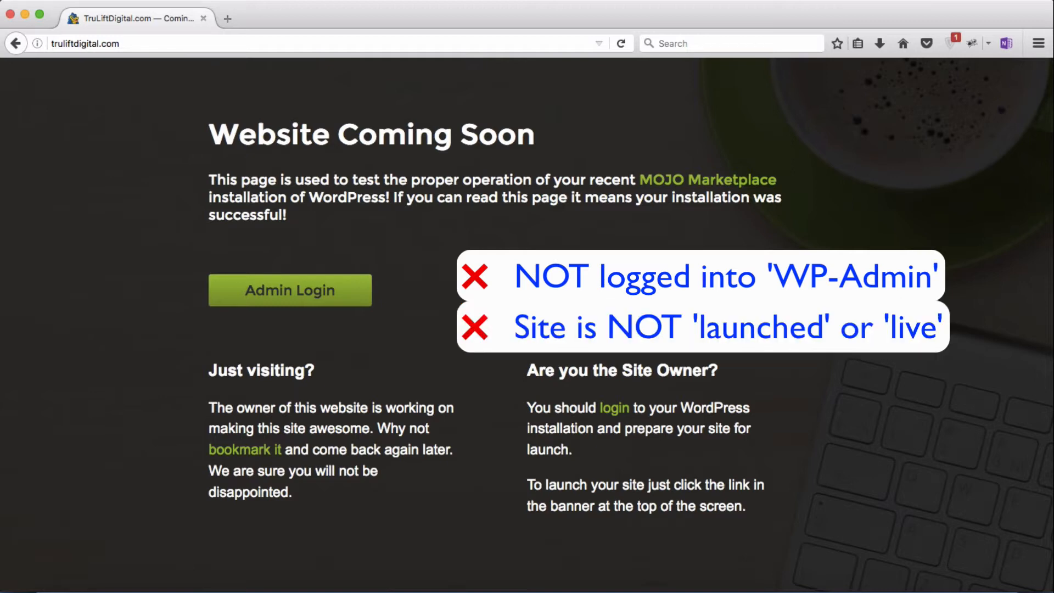
# Step: Sign back in at truliftdigital.com/wp-admin/ with the admin username and password
pyautogui.click(154, 45)
pyautogui.press('End')
pyautogui.write('/wp-')
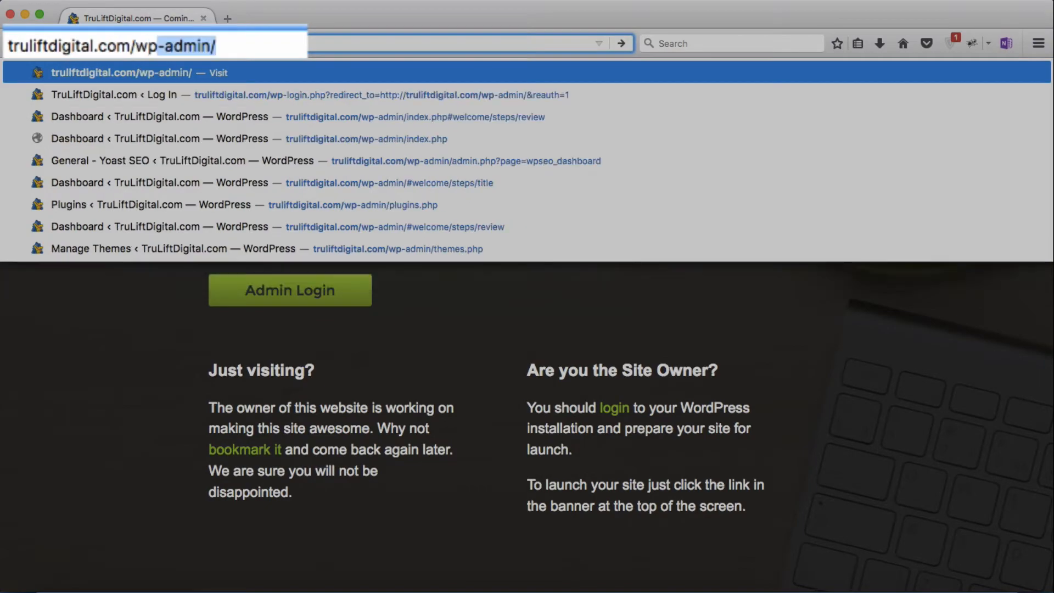
pyautogui.write('admin/')
pyautogui.press('Return')
pyautogui.write('kevin')
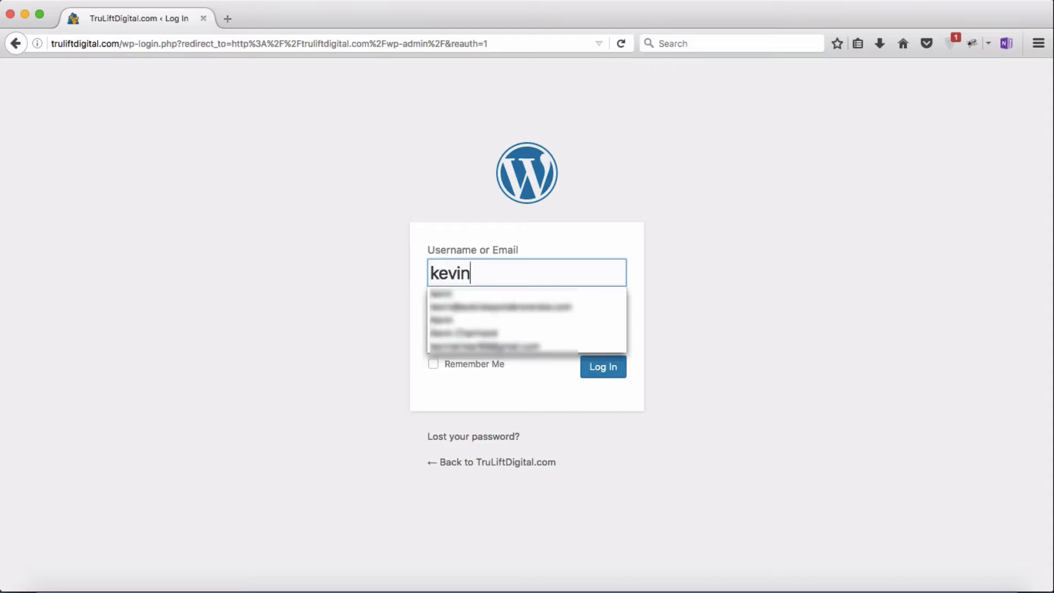
pyautogui.press('Tab')
pyautogui.write('*******')
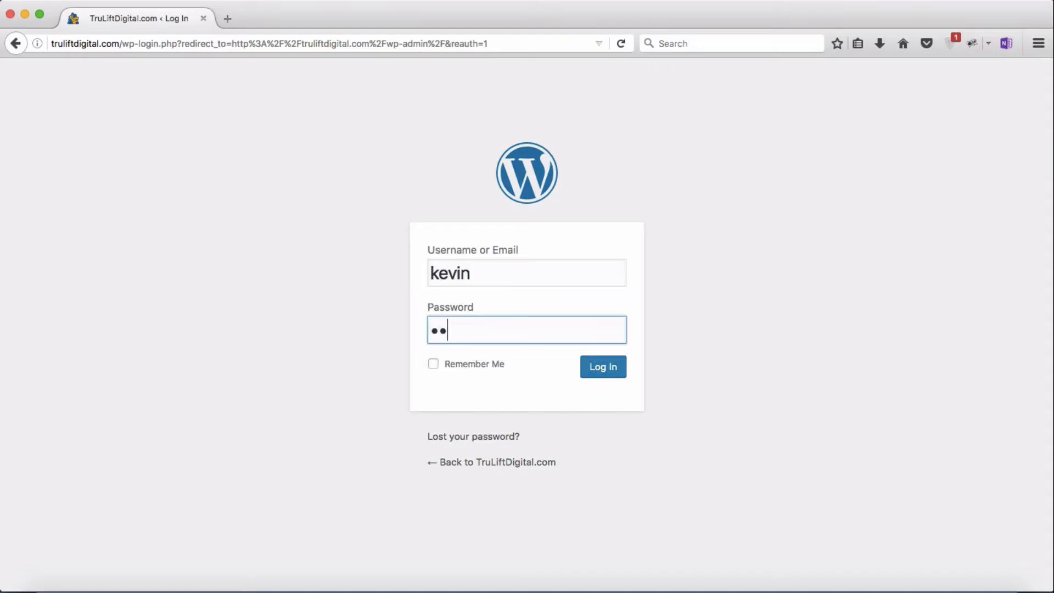
pyautogui.write('********')
pyautogui.press('Return')
pyautogui.moveTo(271, 72)
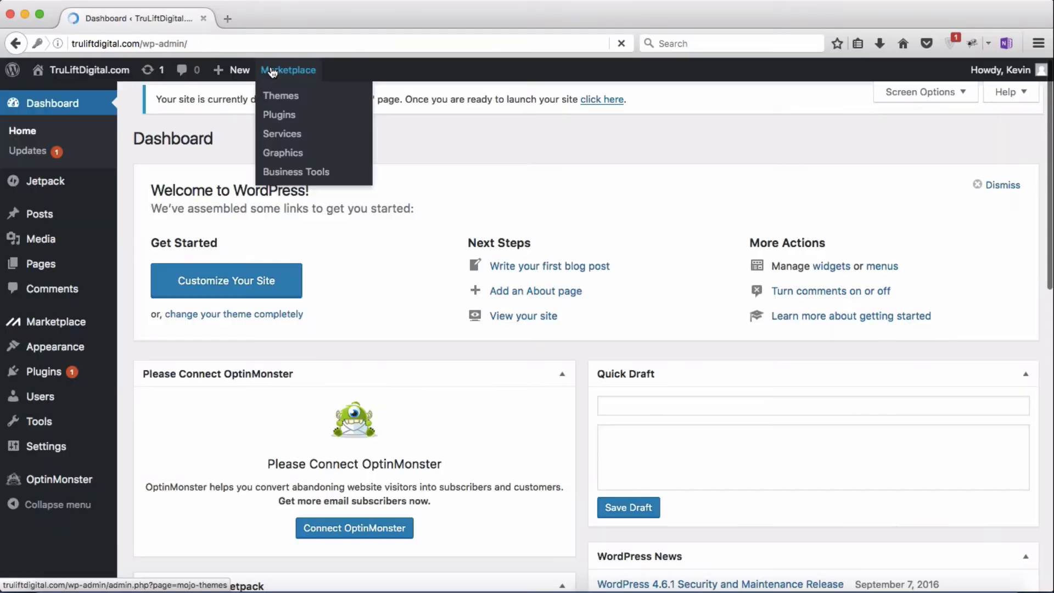
pyautogui.moveTo(108, 83)
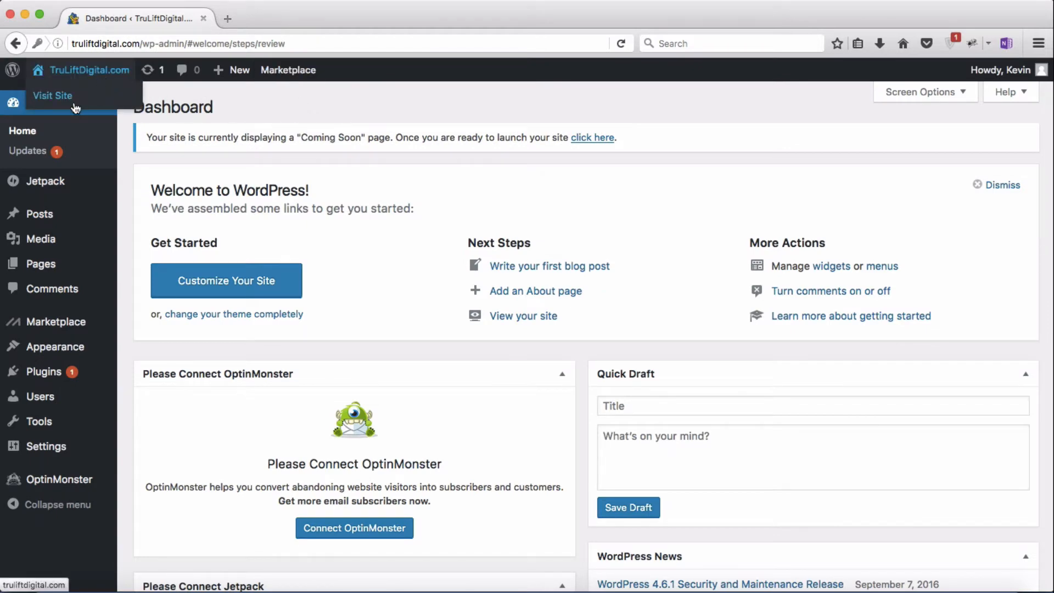
pyautogui.click(227, 19)
pyautogui.write('truliftdigital.com/')
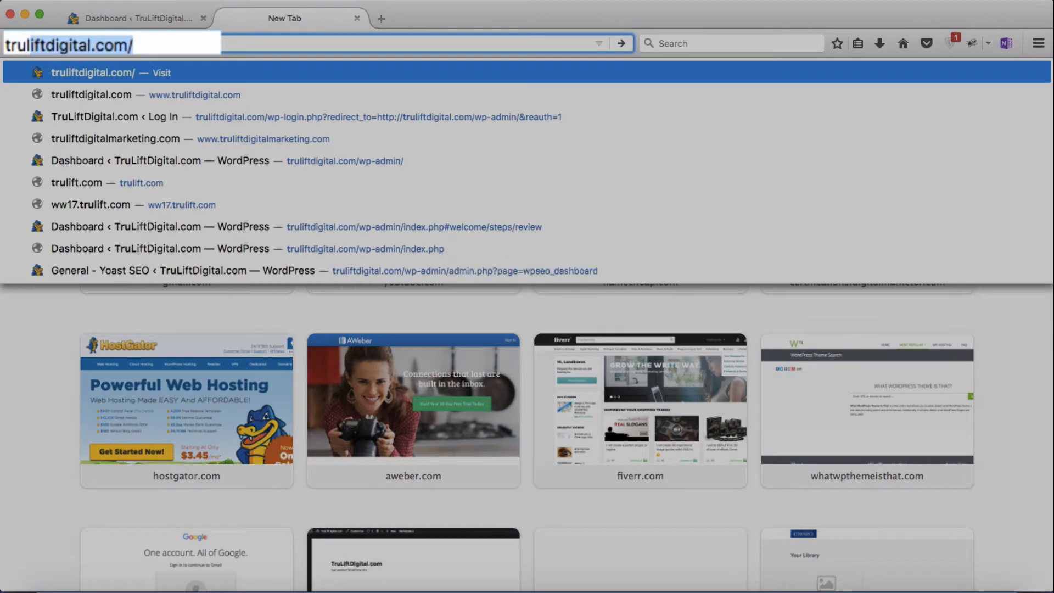
pyautogui.press('Return')
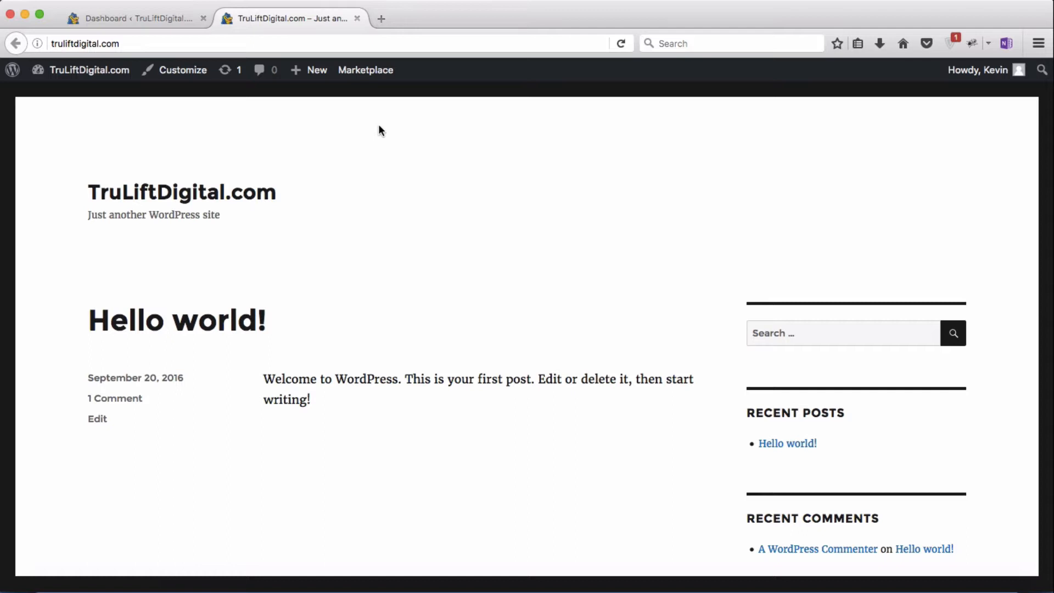
pyautogui.click(354, 21)
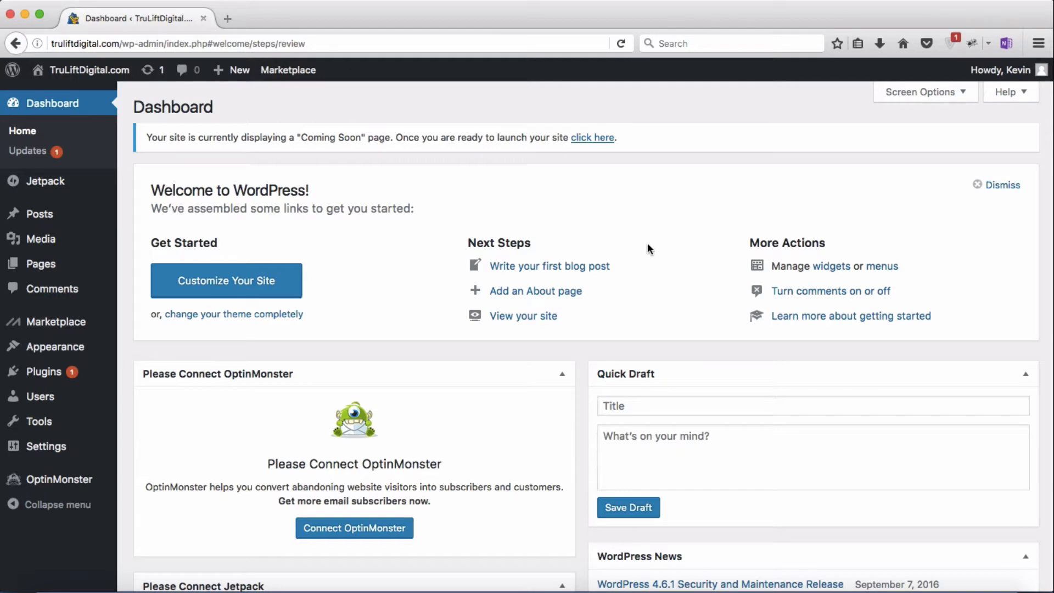
# Step: Collapse the Please Connect OptinMonster and Please Connect Jetpack Dashboard boxes
pyautogui.scroll(-5, 647, 242)
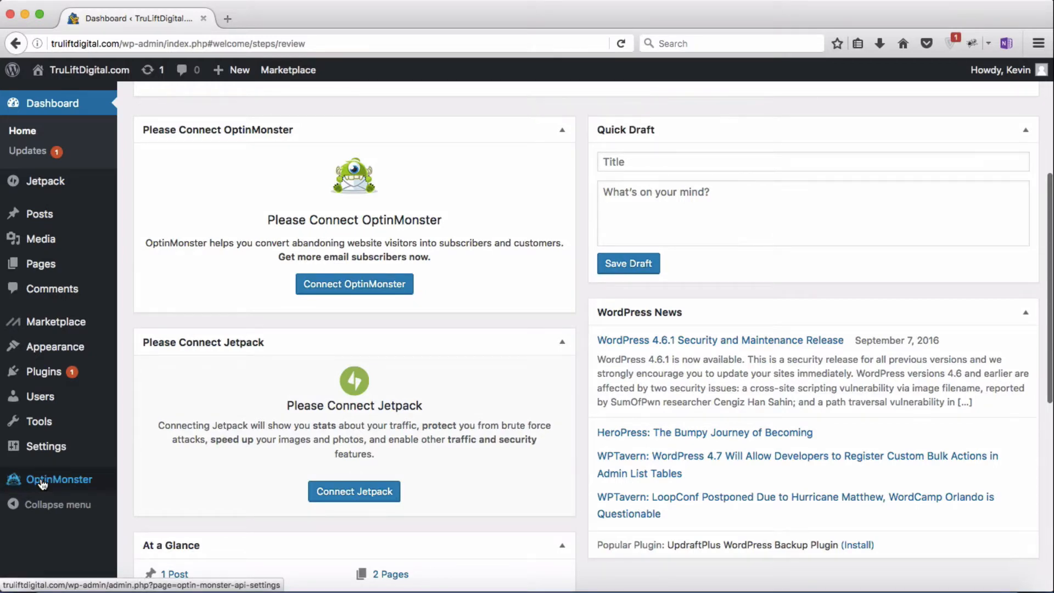
pyautogui.click(561, 138)
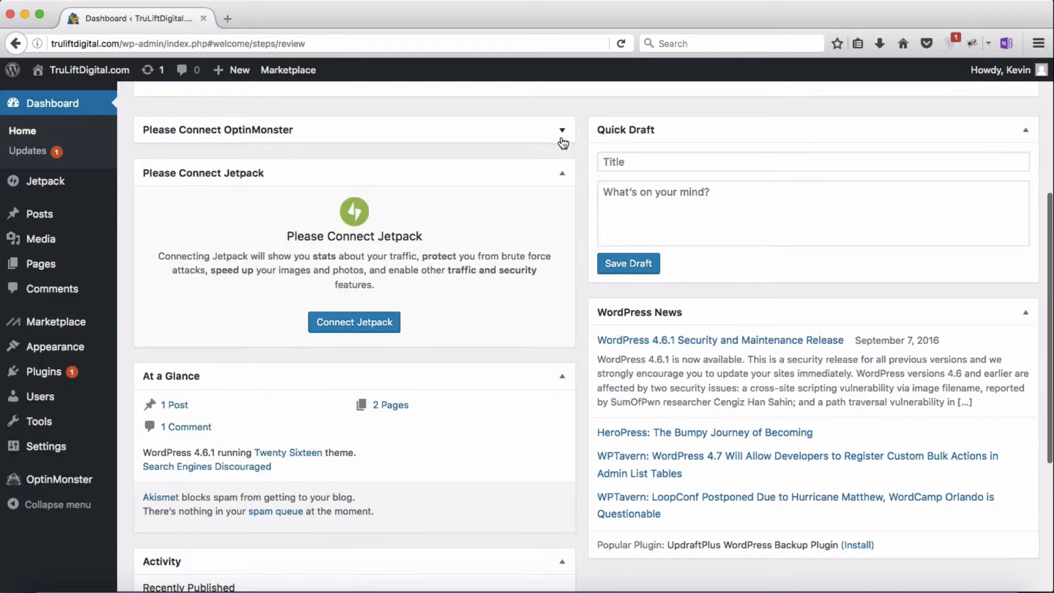
pyautogui.click(561, 179)
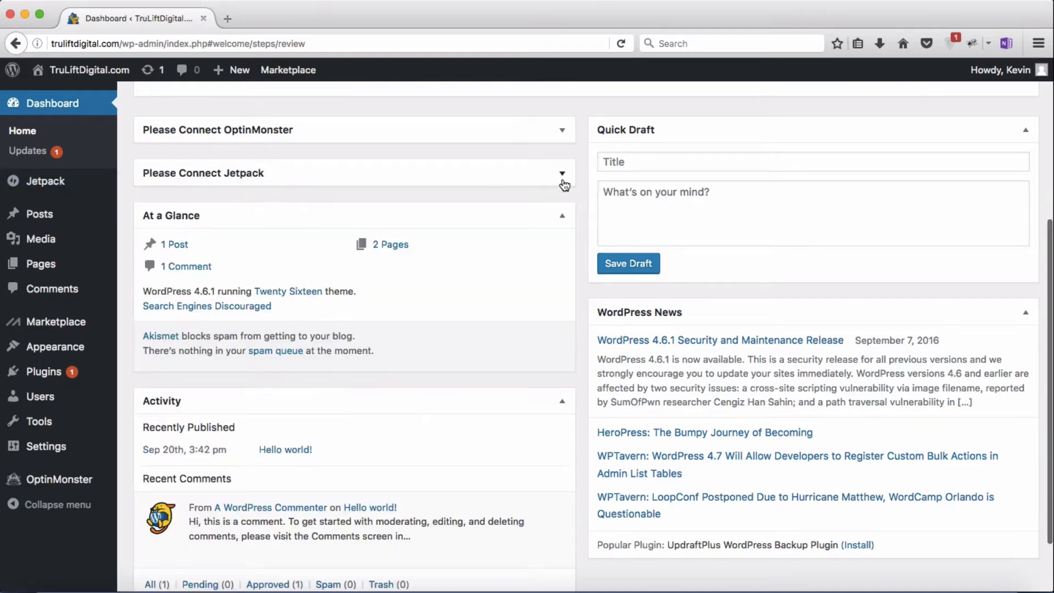
pyautogui.scroll(5, 533, 182)
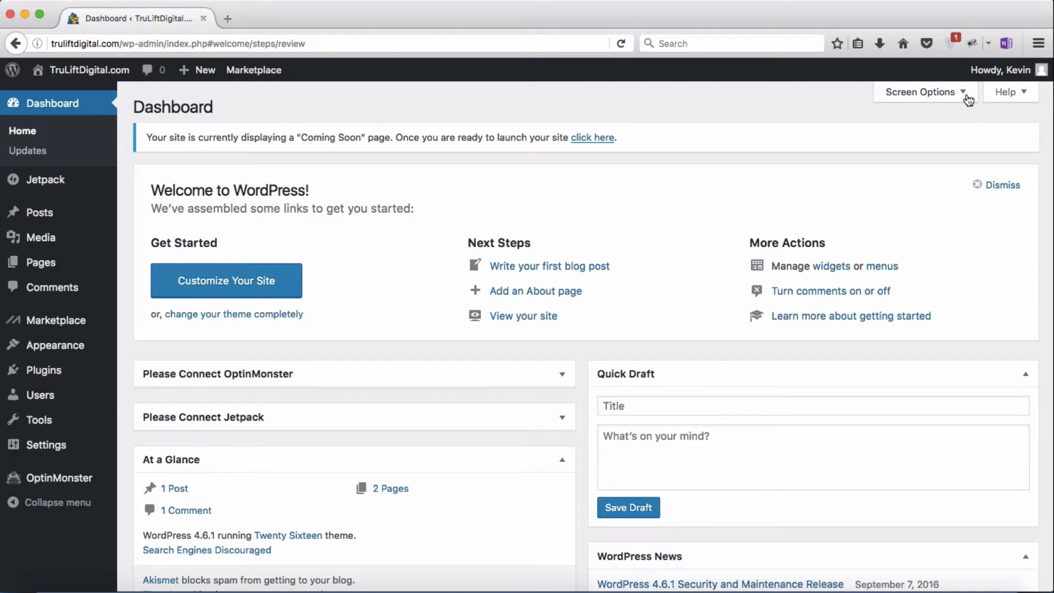
pyautogui.click(967, 96)
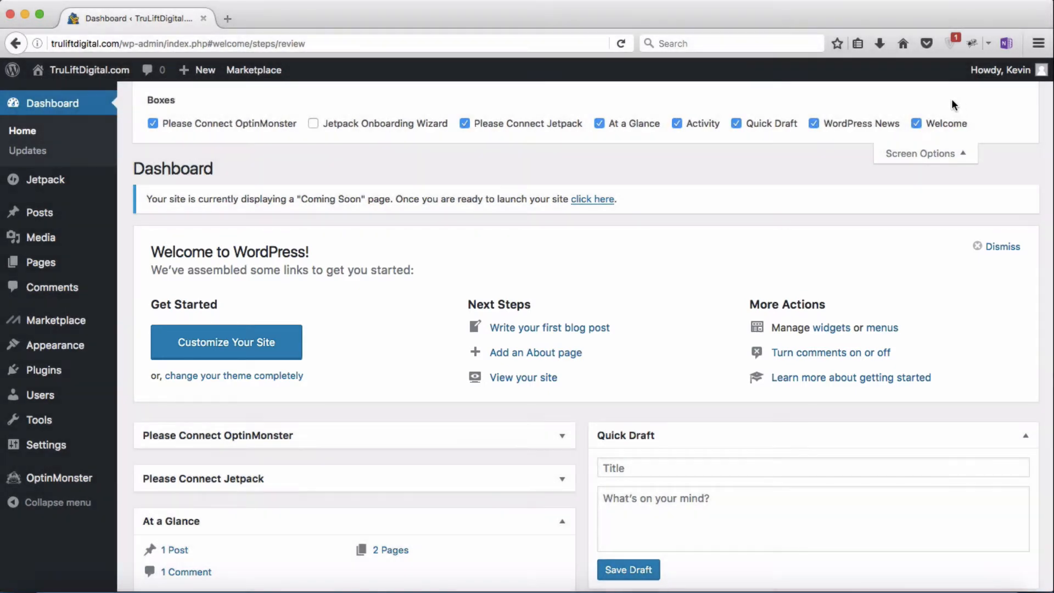
pyautogui.click(916, 125)
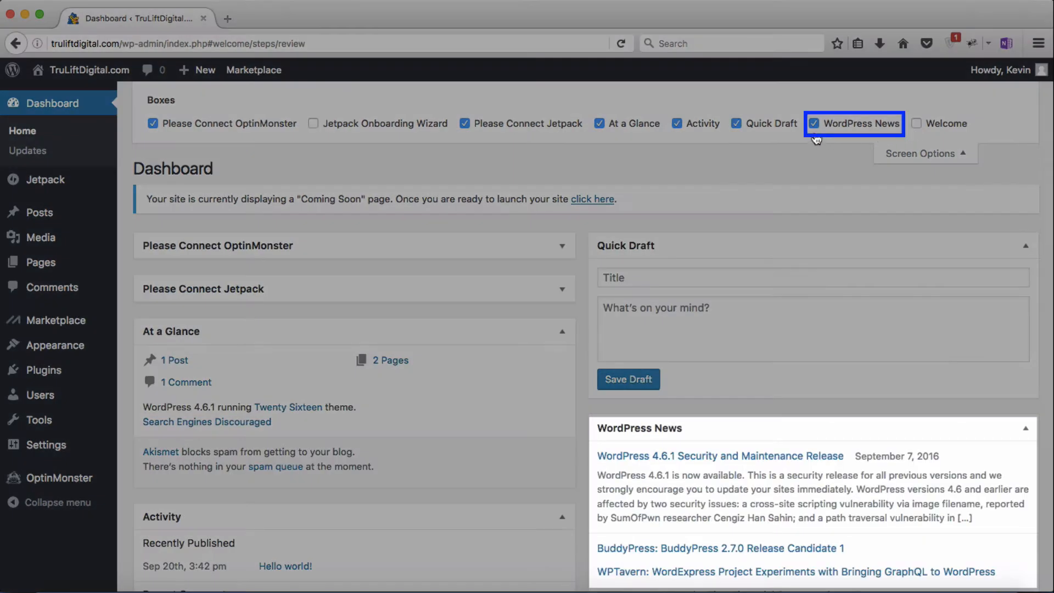
pyautogui.click(813, 124)
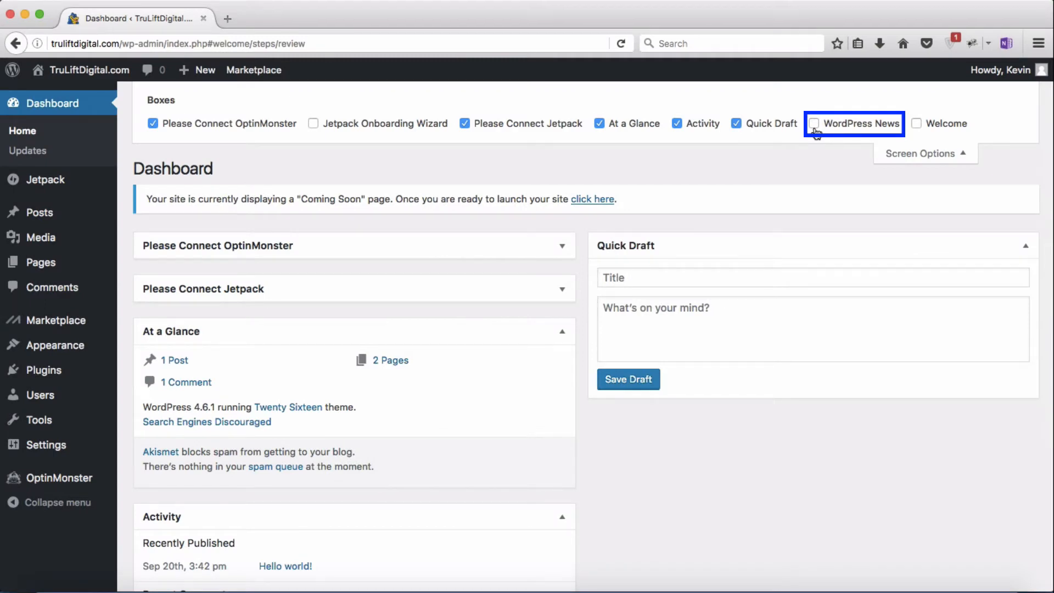
pyautogui.click(814, 124)
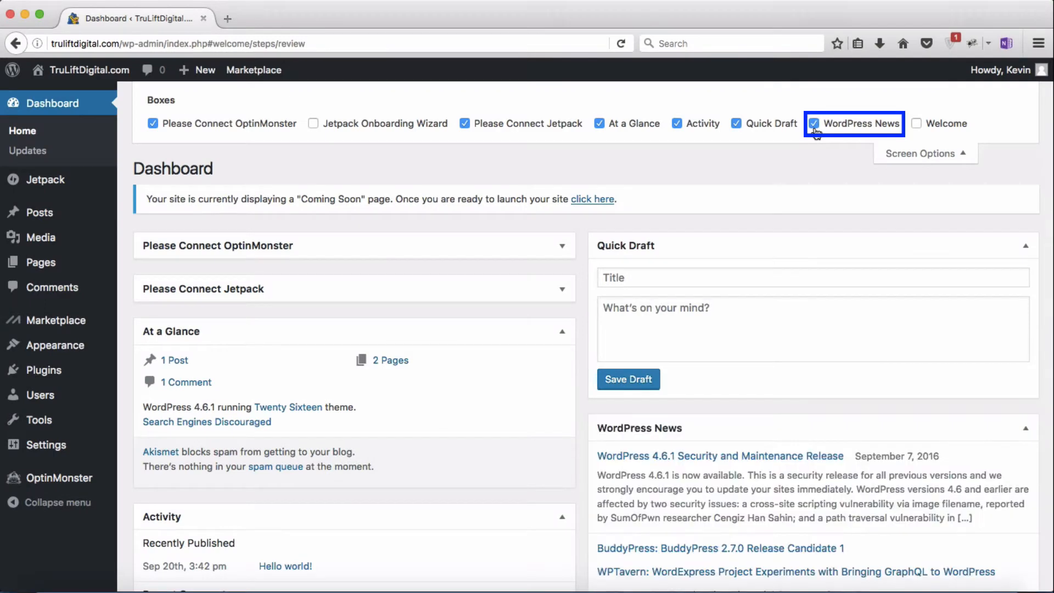
pyautogui.click(915, 125)
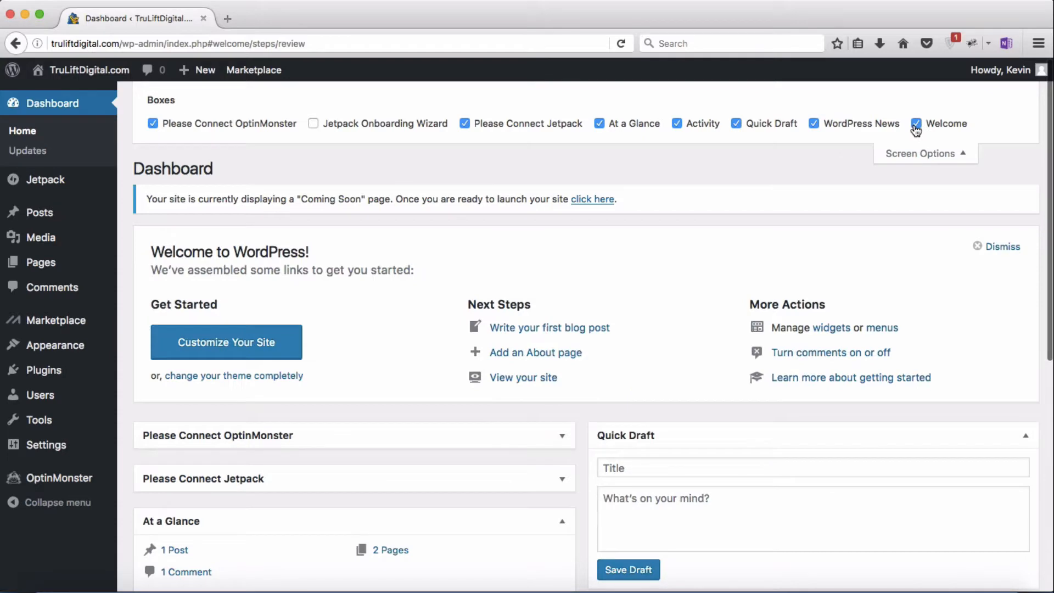
pyautogui.click(960, 159)
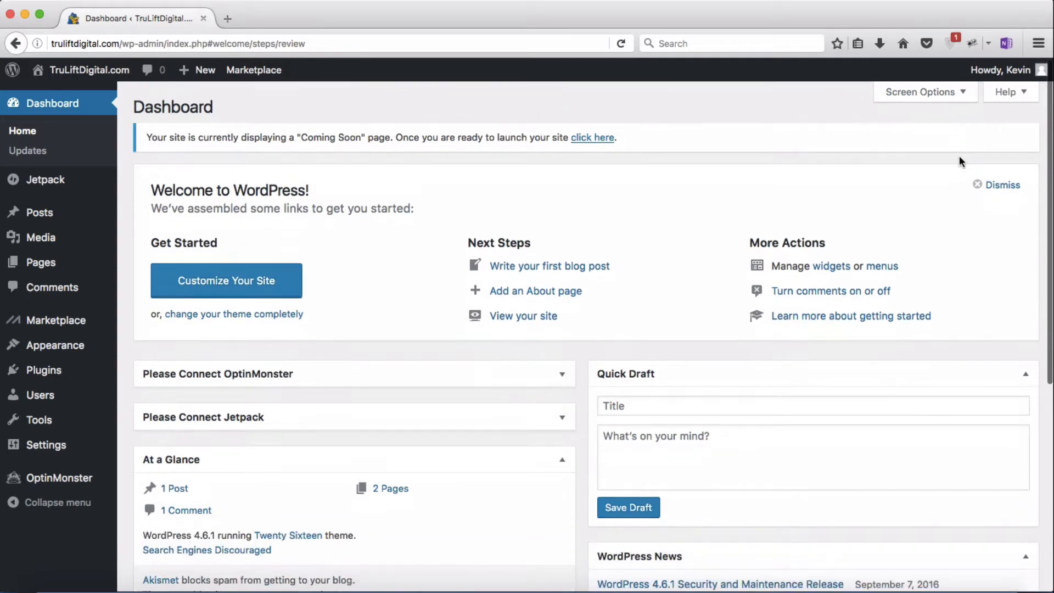
pyautogui.click(1024, 102)
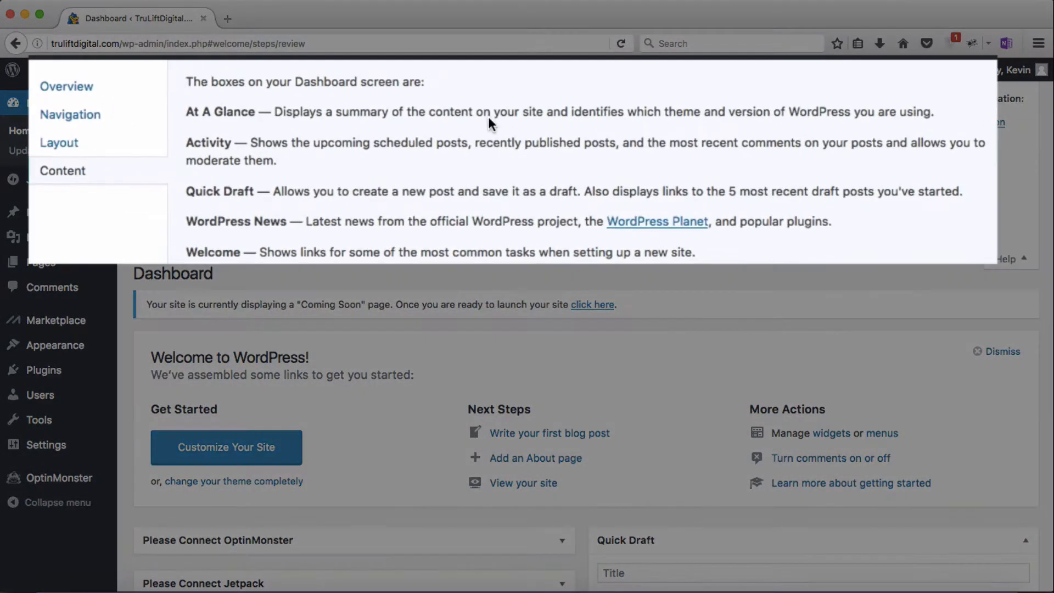
pyautogui.click(140, 99)
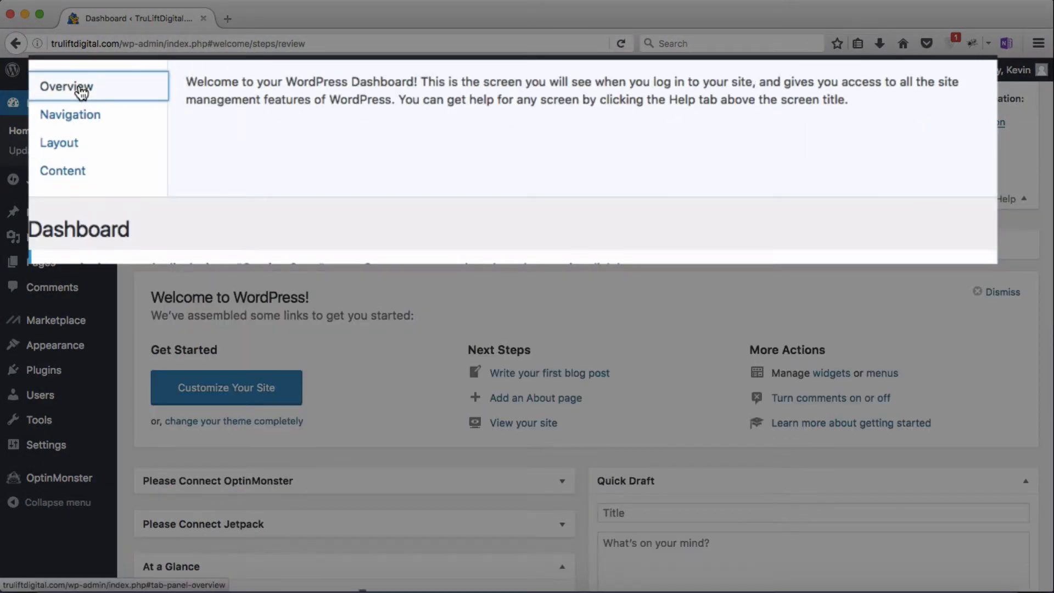
pyautogui.click(77, 126)
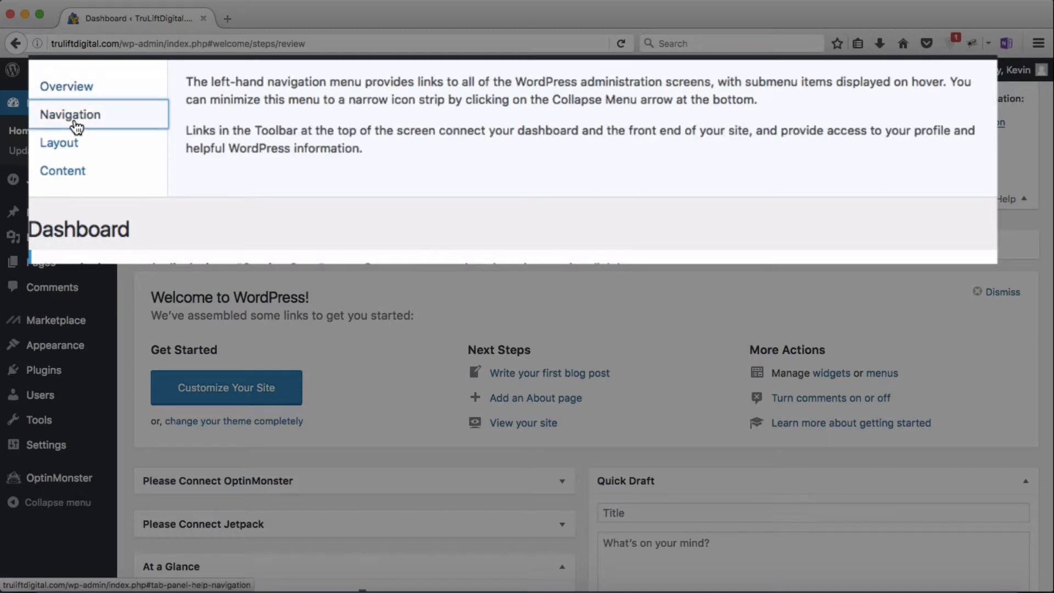
pyautogui.click(162, 147)
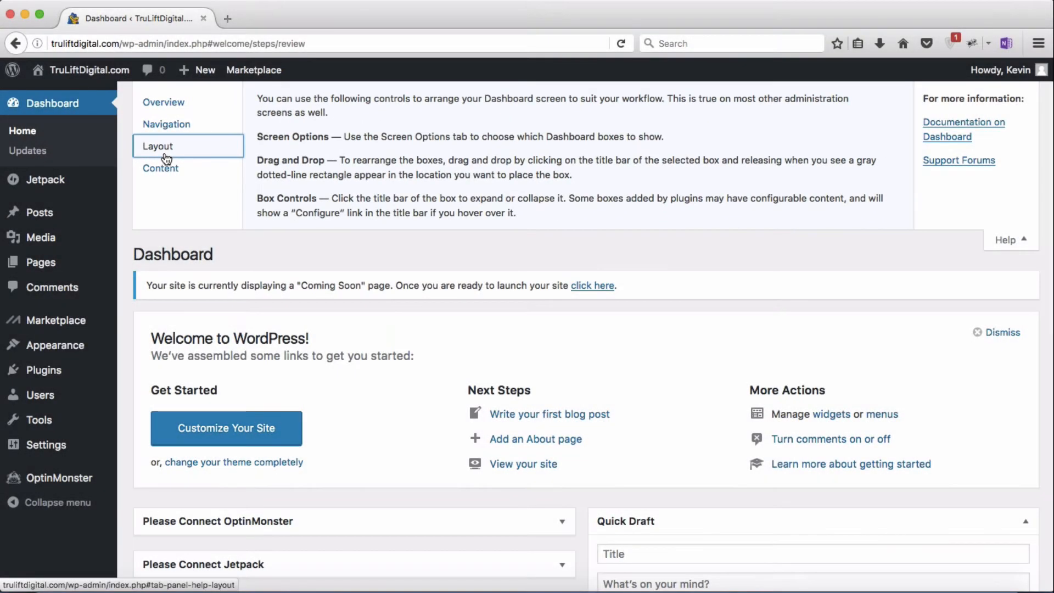
pyautogui.click(166, 172)
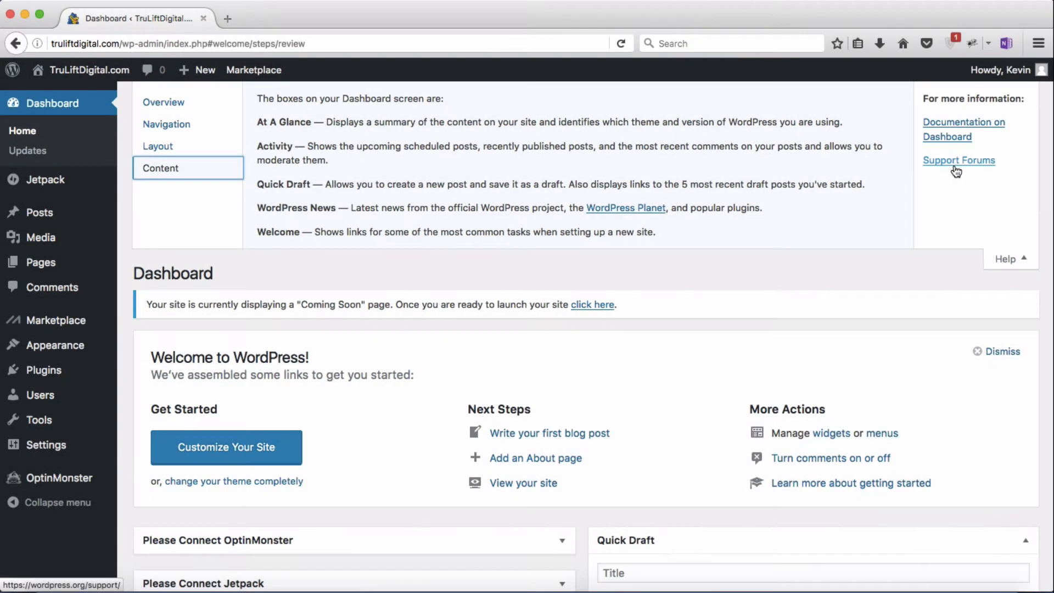
pyautogui.click(1026, 263)
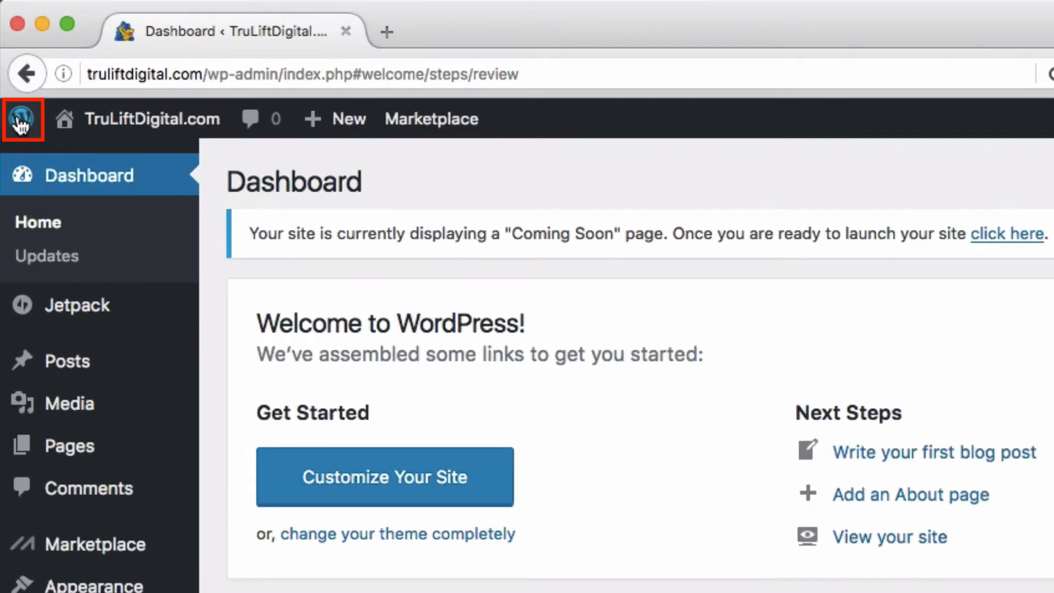
pyautogui.moveTo(21, 130)
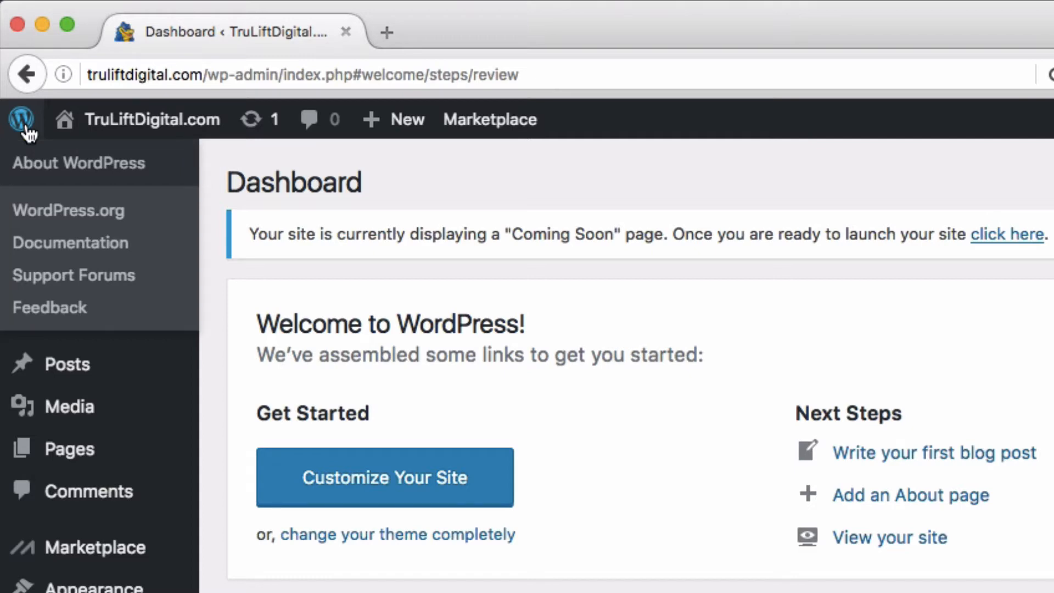
pyautogui.moveTo(129, 135)
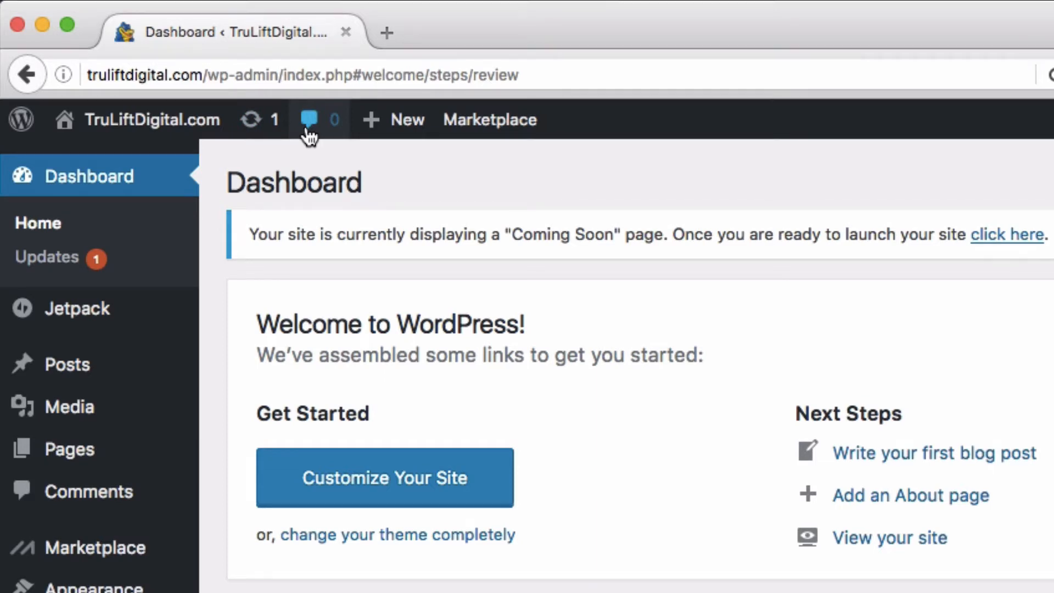
pyautogui.moveTo(409, 139)
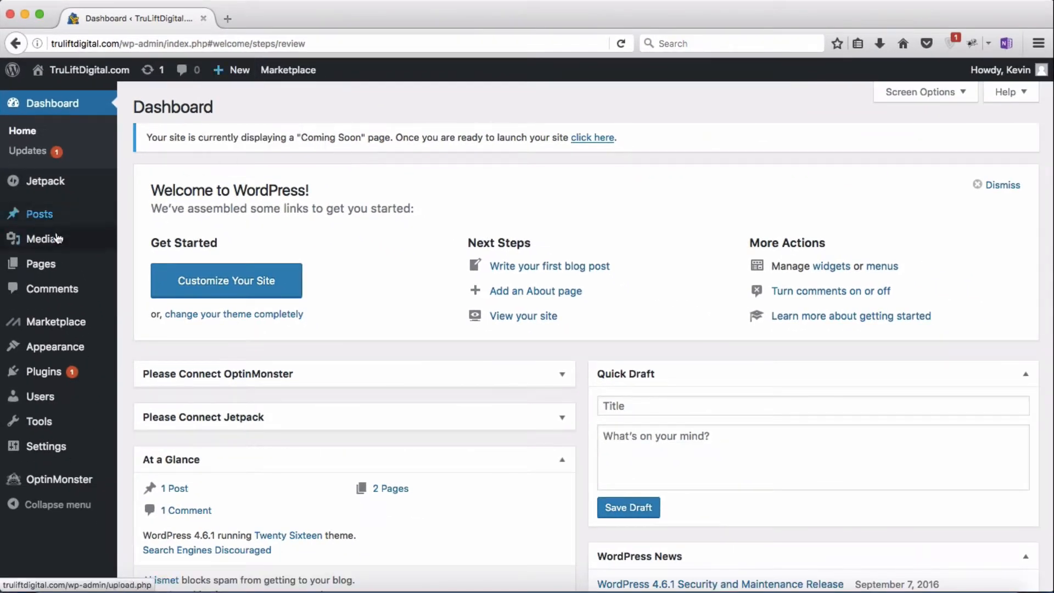
pyautogui.moveTo(66, 382)
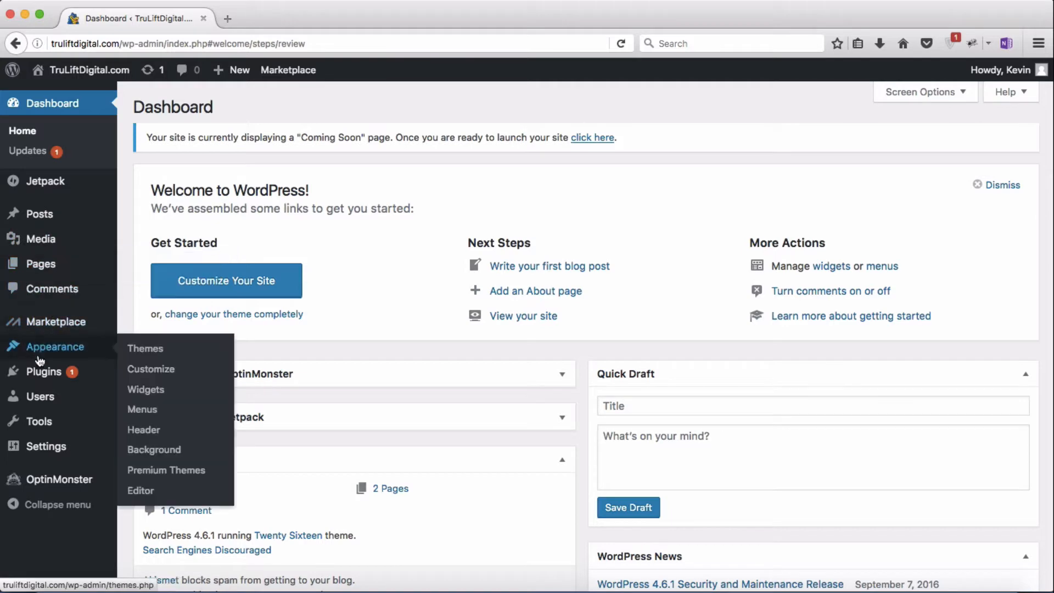
pyautogui.moveTo(39, 400)
pyautogui.moveTo(288, 80)
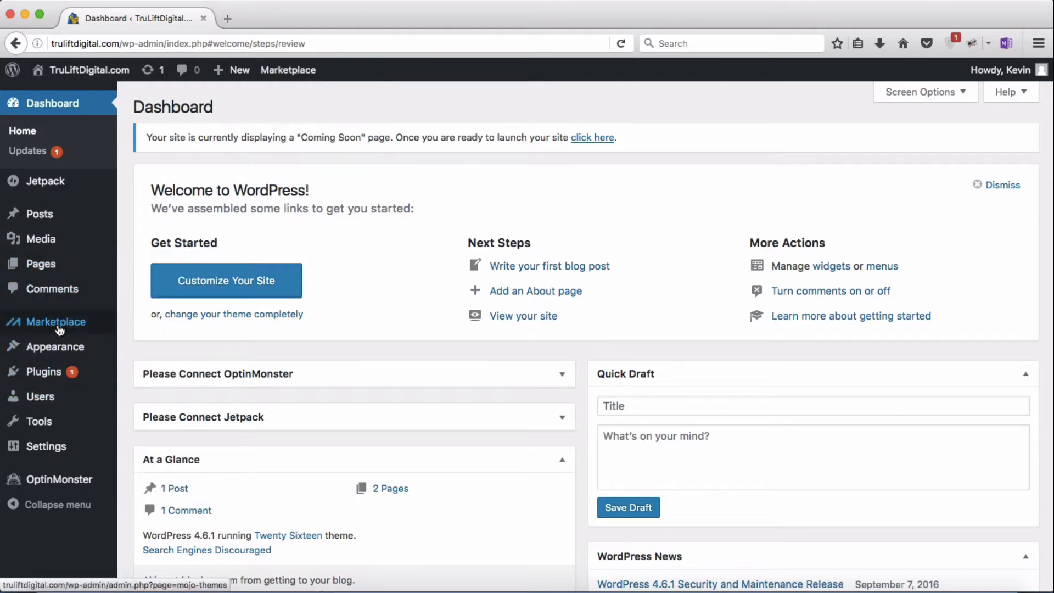
pyautogui.moveTo(59, 328)
pyautogui.moveTo(322, 68)
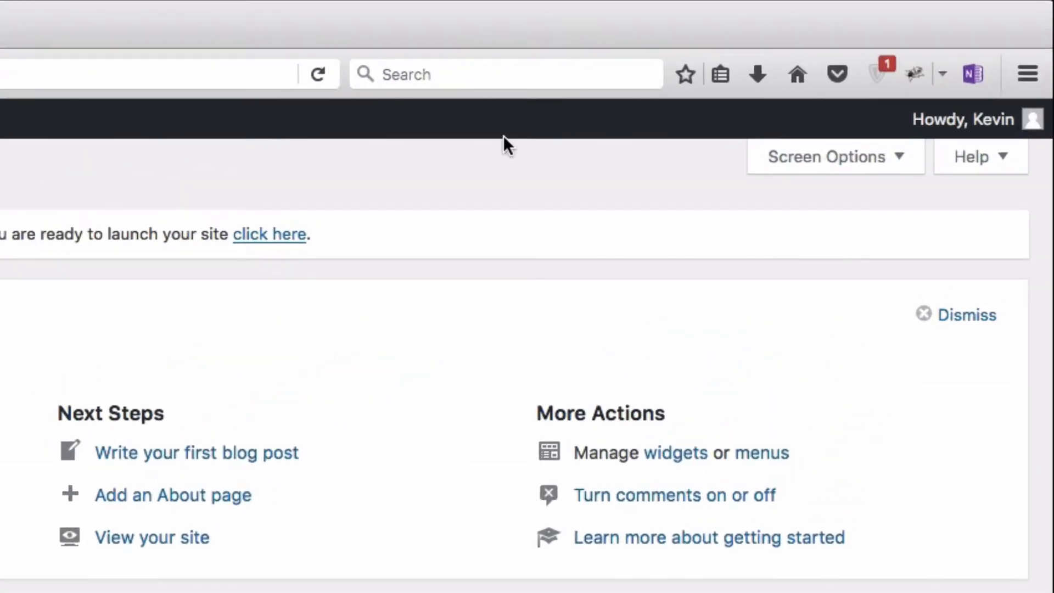
# Step: Go to Edit My Profile from the admin bar's account menu
pyautogui.moveTo(960, 136)
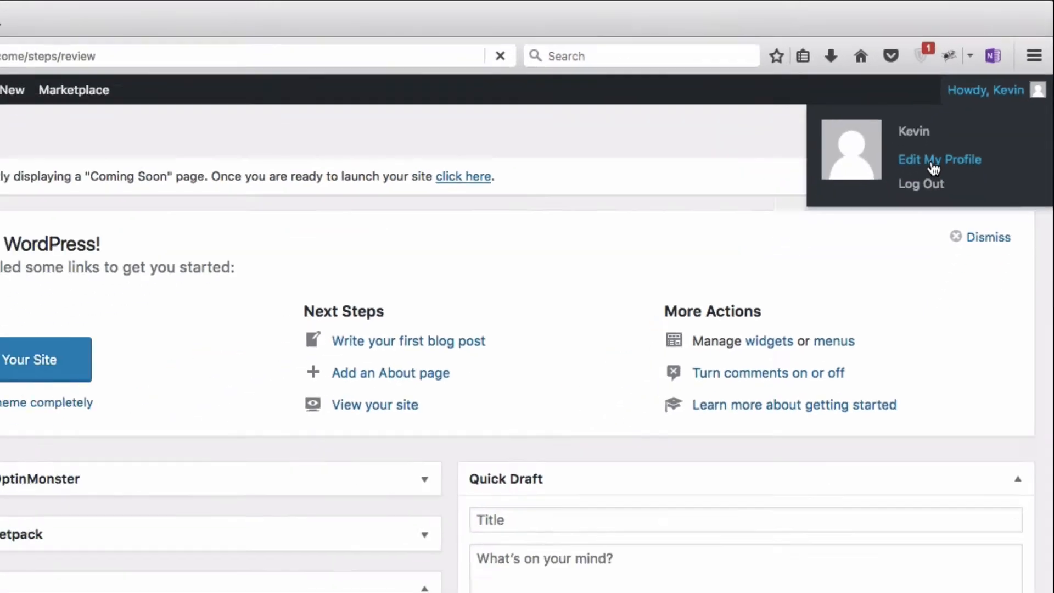
pyautogui.click(893, 222)
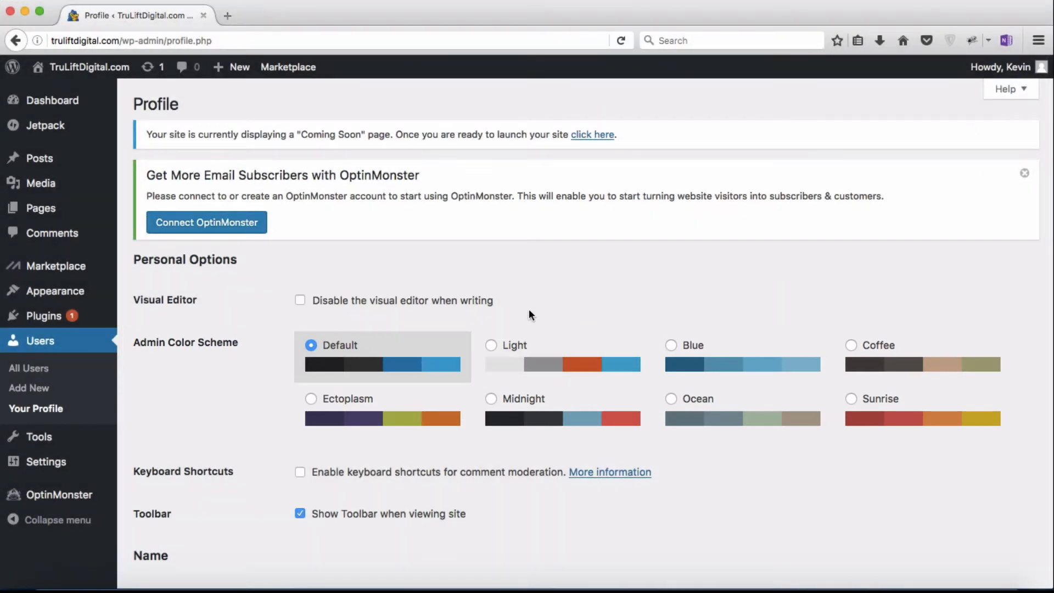
pyautogui.click(492, 345)
pyautogui.click(677, 358)
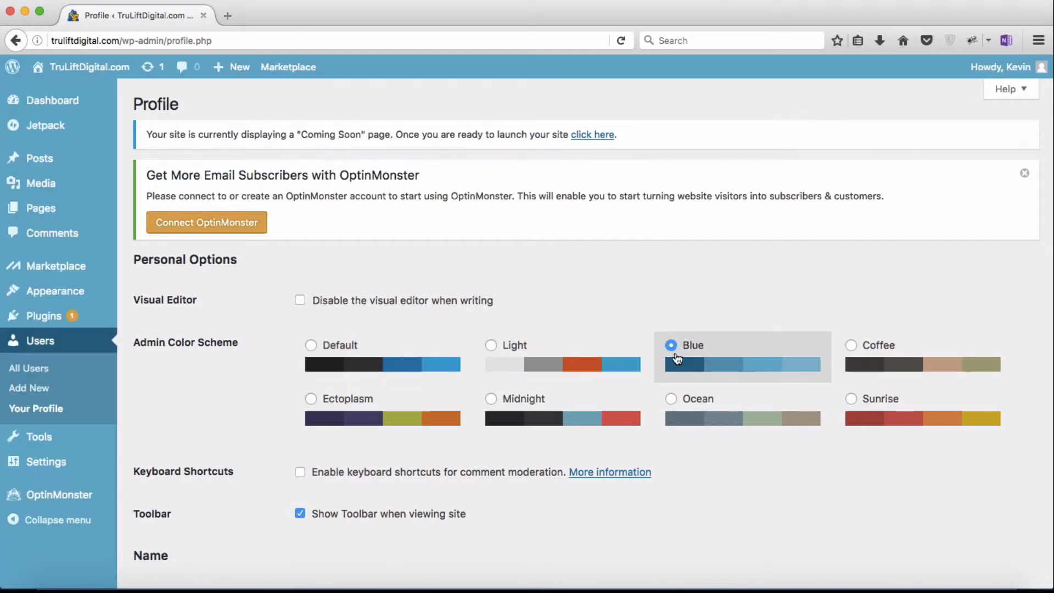
pyautogui.click(852, 348)
pyautogui.click(312, 354)
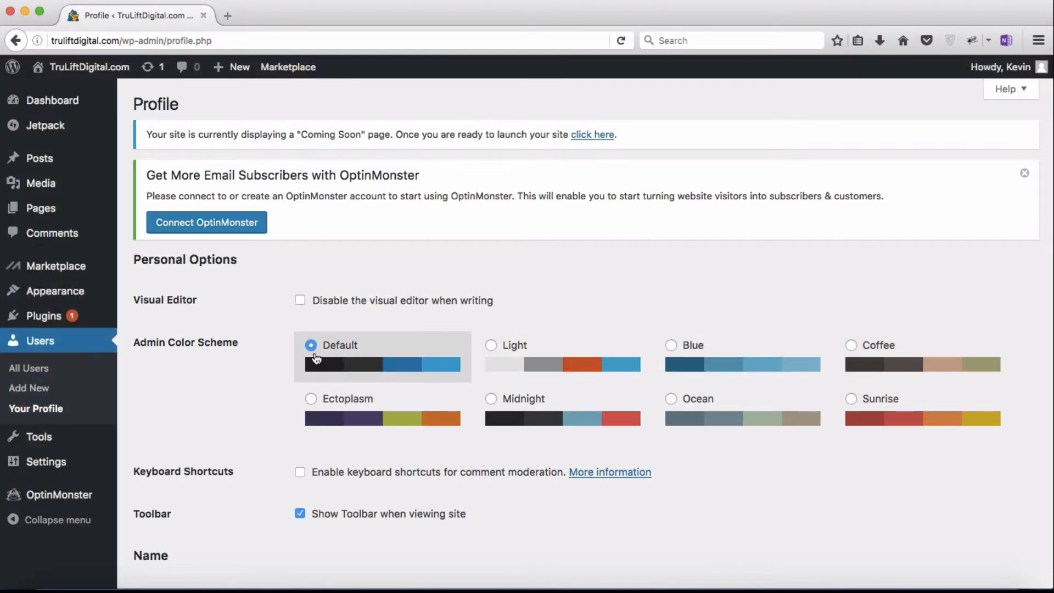
pyautogui.scroll(-3, 259, 396)
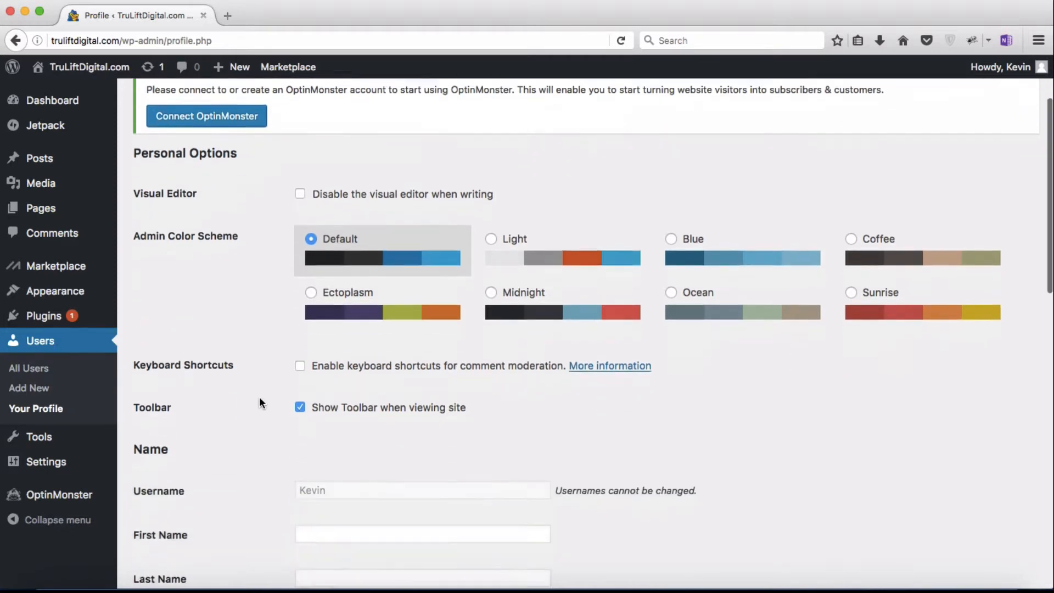
pyautogui.scroll(-12, 259, 399)
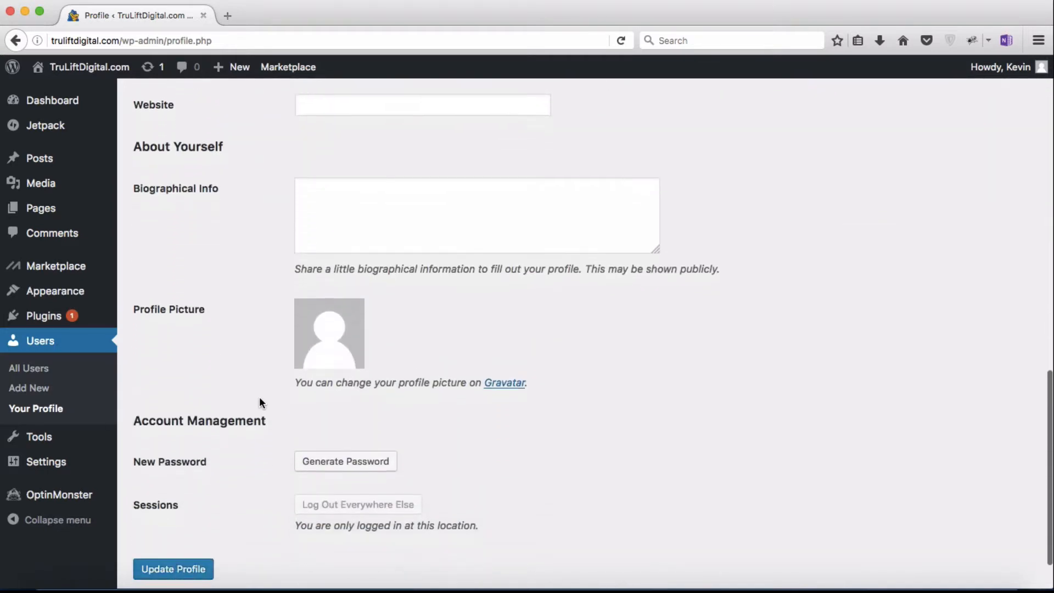
pyautogui.scroll(-2, 259, 402)
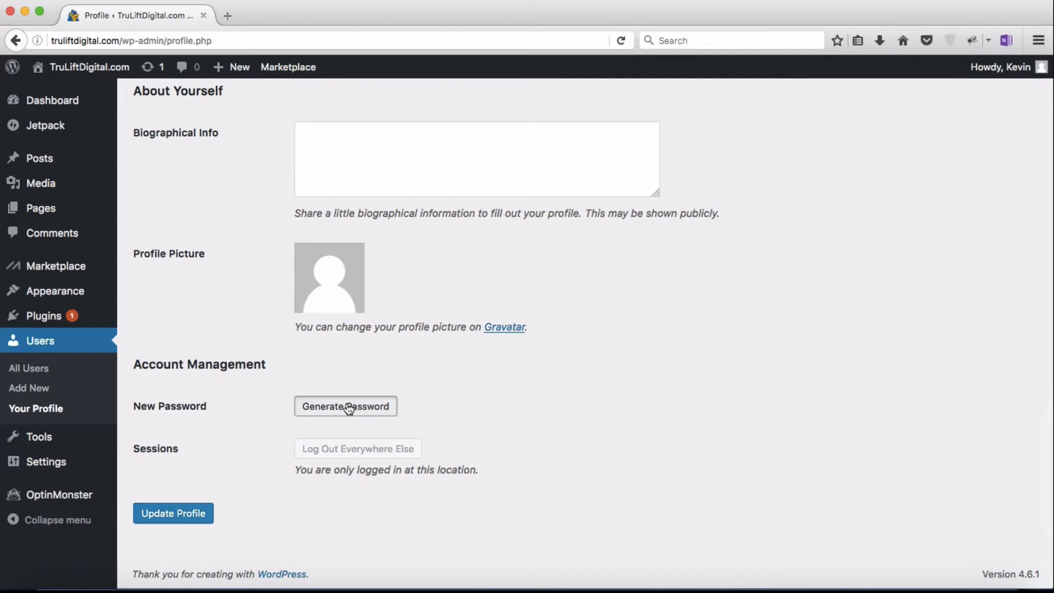
# Step: Generate and enter a new strong password, save the profile, and dismiss Firefox's remember-login prompt
pyautogui.click(348, 407)
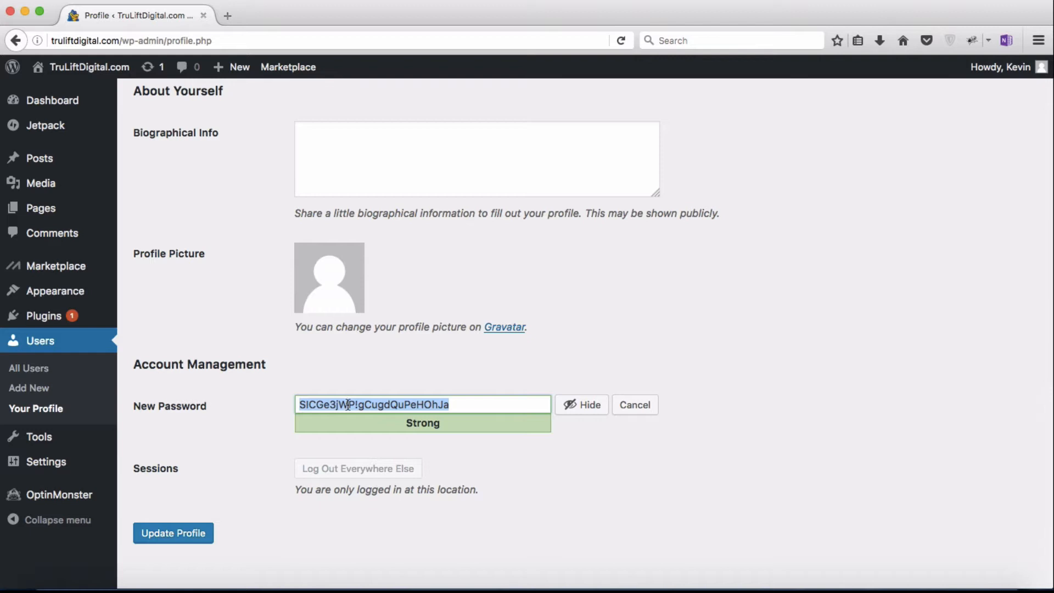
pyautogui.write('[unreadable ~13 characters]')
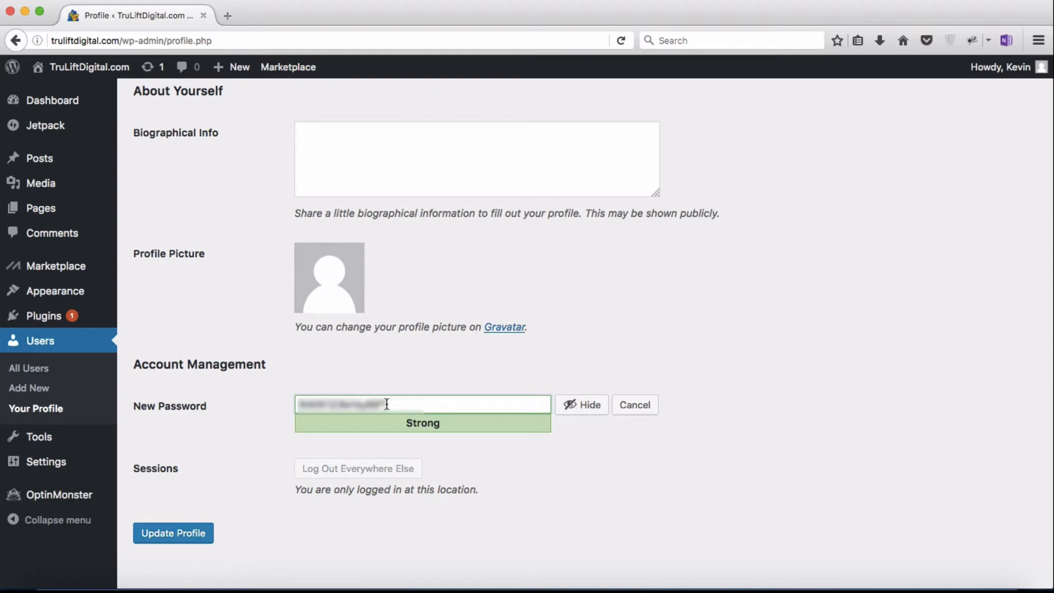
pyautogui.click(190, 542)
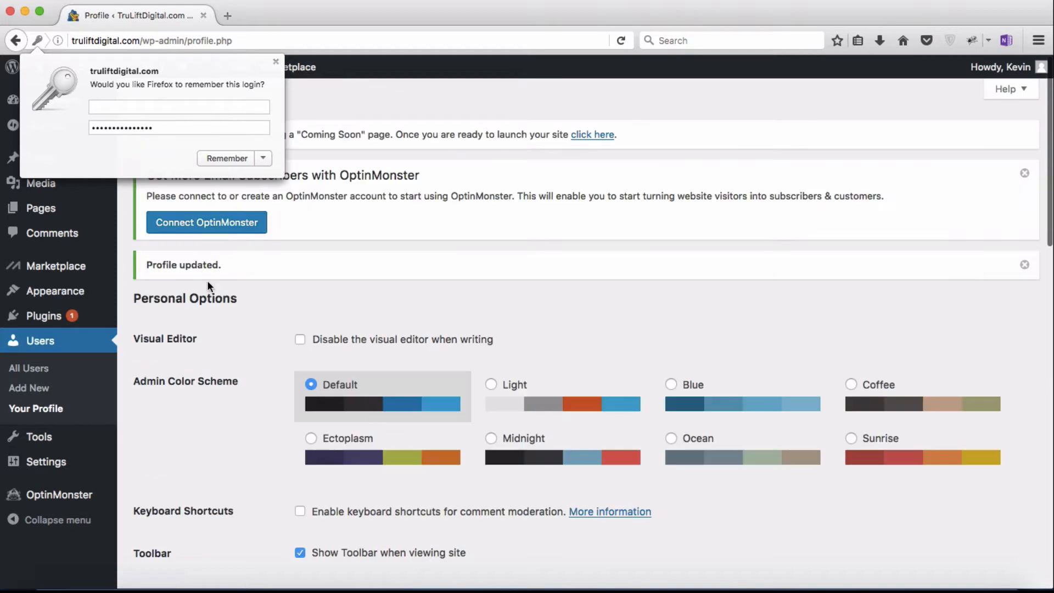
pyautogui.click(276, 62)
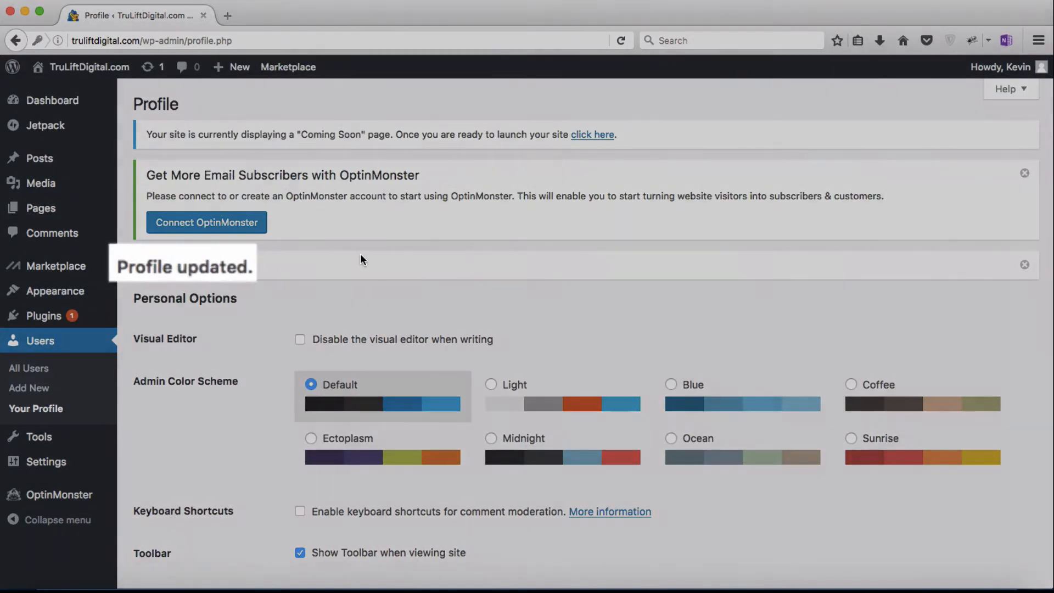
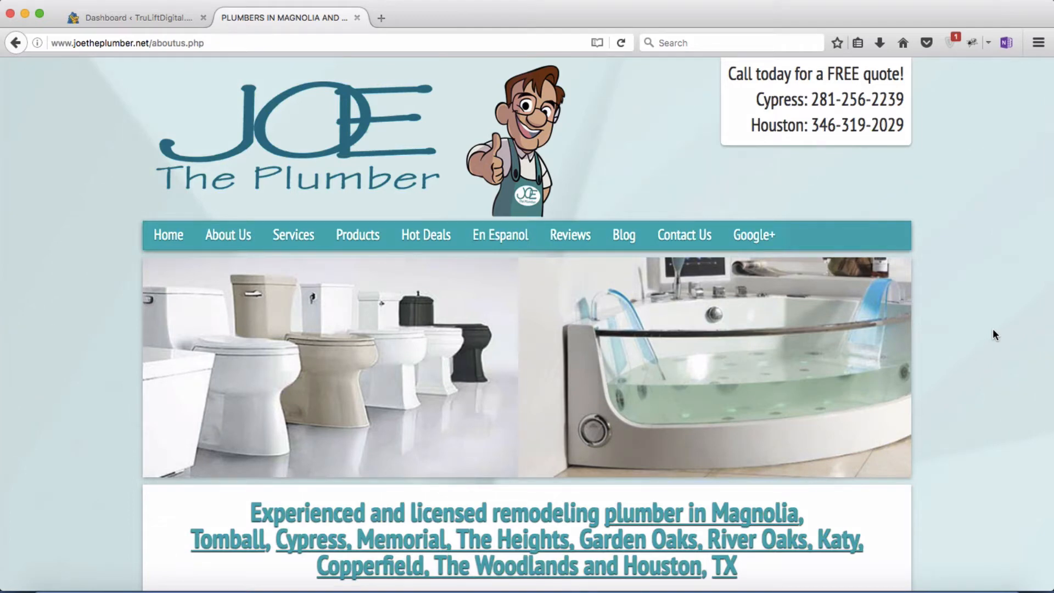
# Step: Open the Joe the Plumber Blog page and scroll through the 'Prepare Your Plumbing For Fall and Winter' post
pyautogui.click(630, 237)
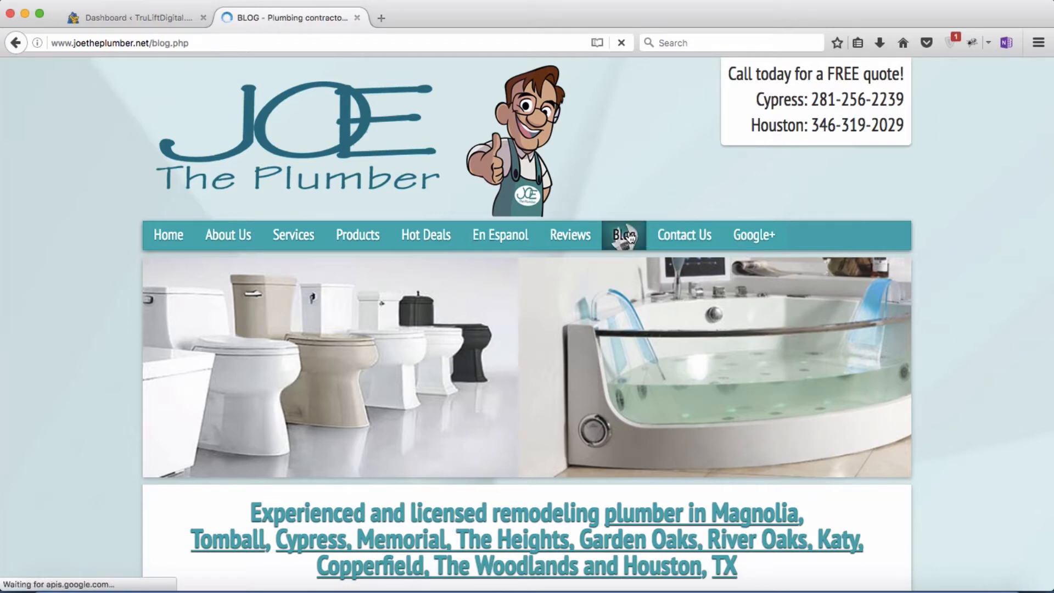
pyautogui.scroll(-6, 975, 322)
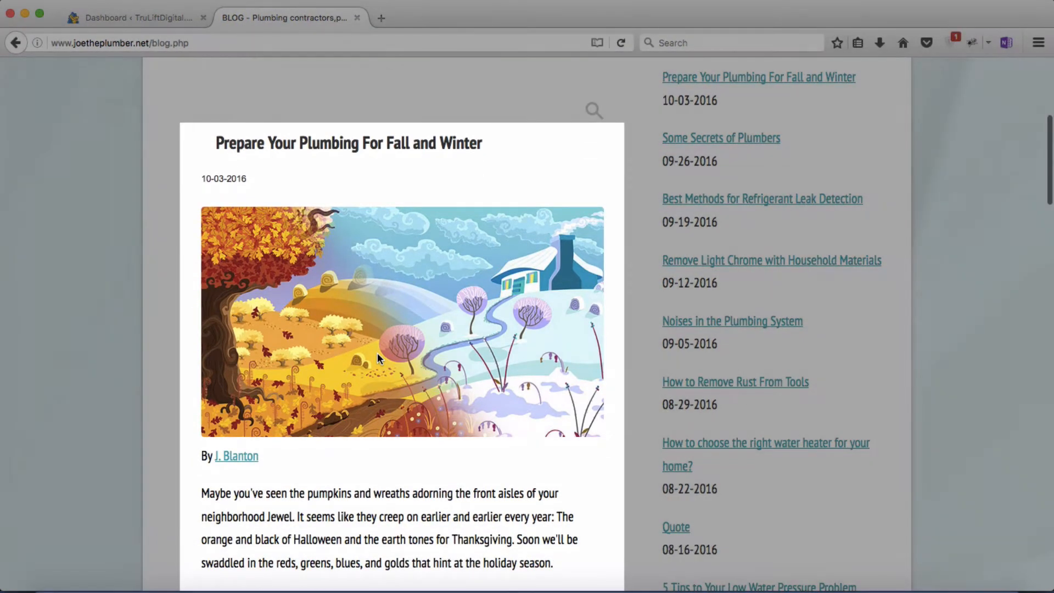
pyautogui.scroll(-9, 377, 352)
pyautogui.scroll(-15, 377, 358)
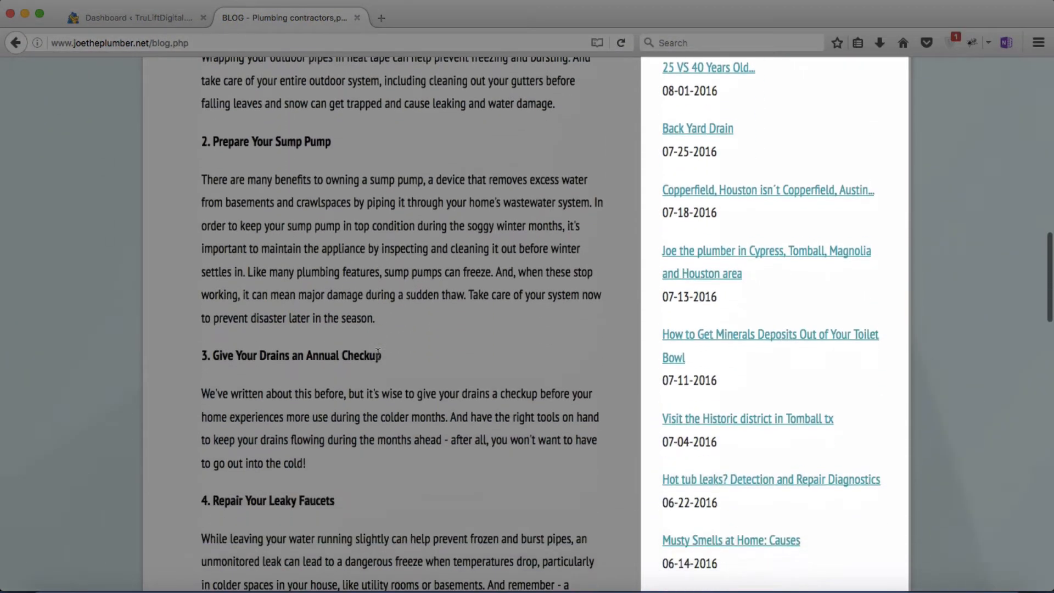
pyautogui.scroll(-3, 378, 355)
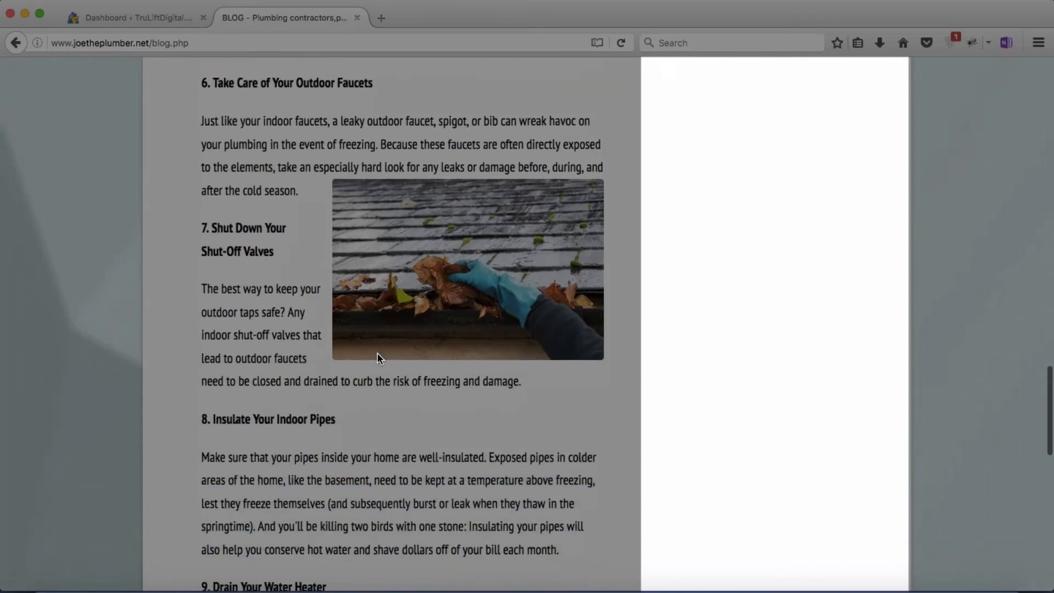
pyautogui.scroll(20, 378, 355)
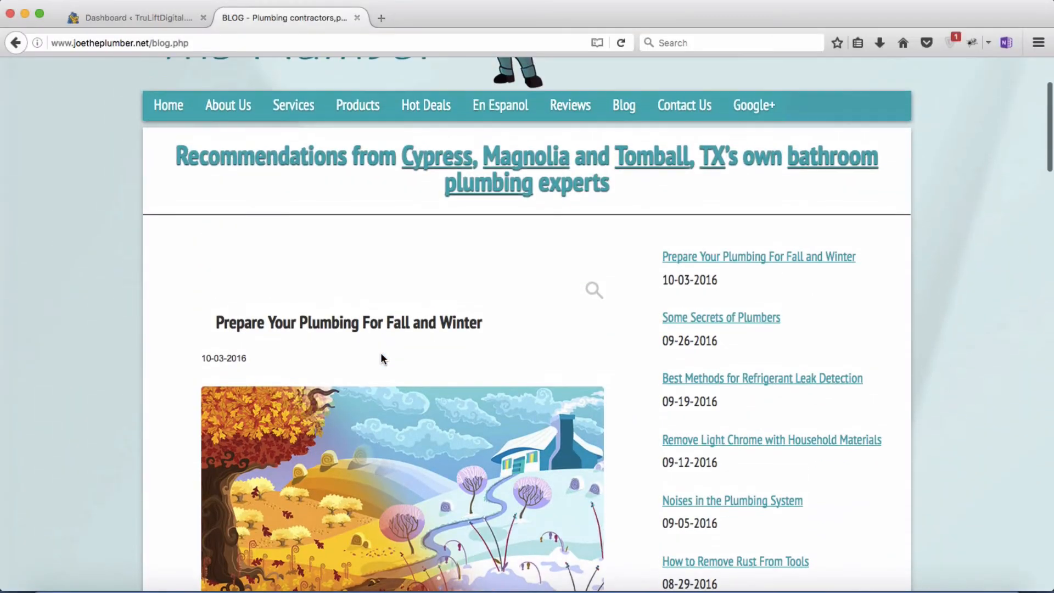
pyautogui.scroll(3, 382, 356)
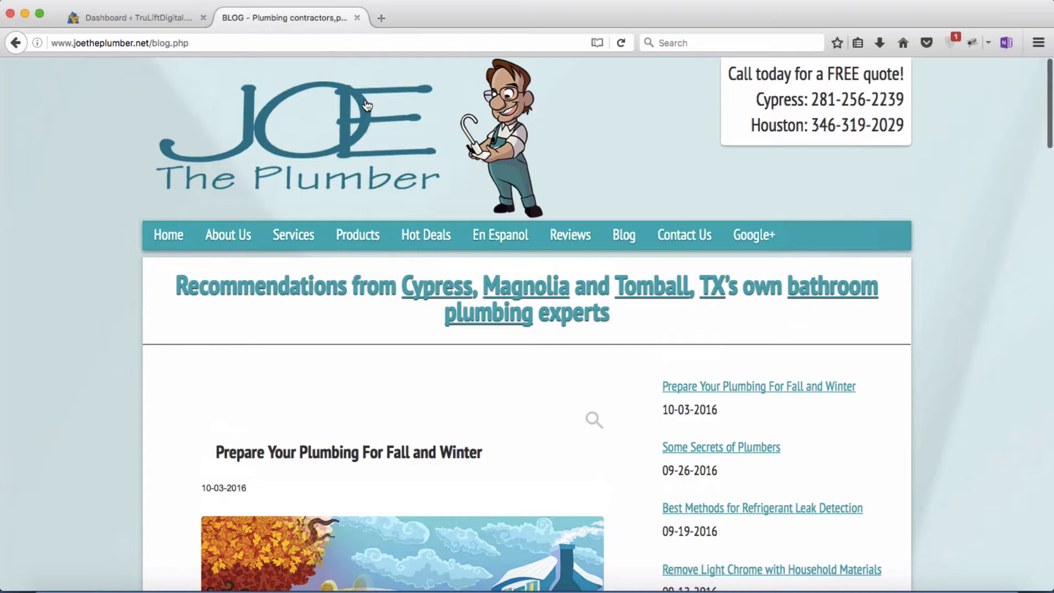
# Step: Close the plumber blog tab and list all pages, showing Contact Us and Sample Page
pyautogui.click(356, 17)
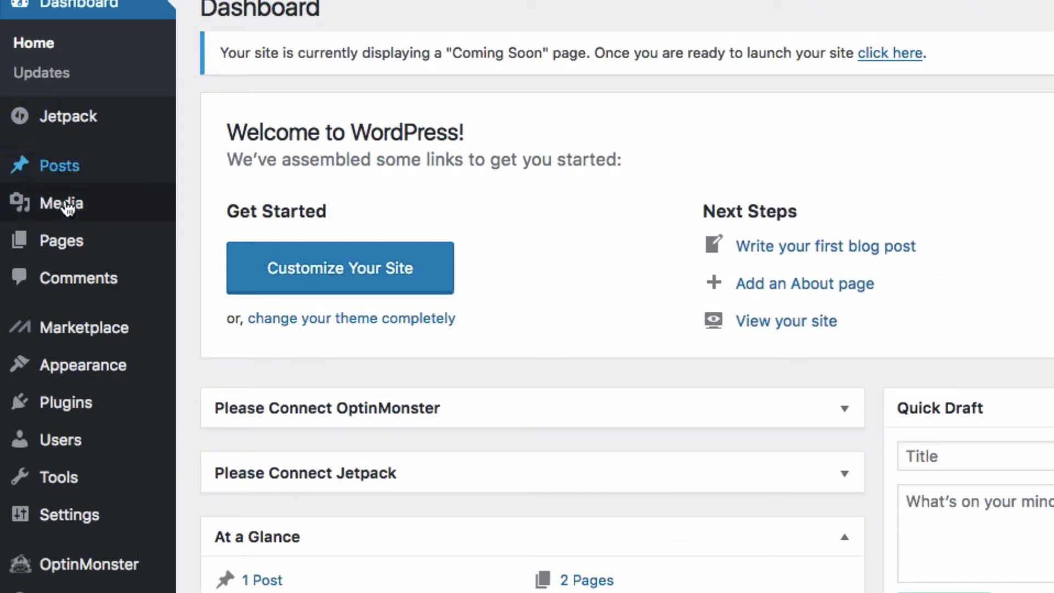
pyautogui.moveTo(43, 263)
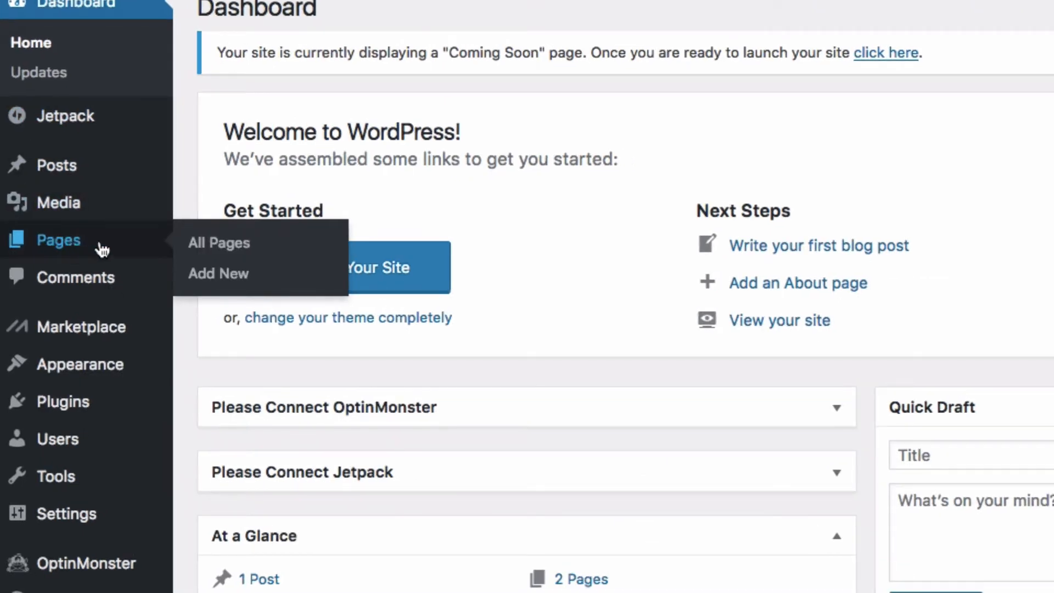
pyautogui.click(216, 250)
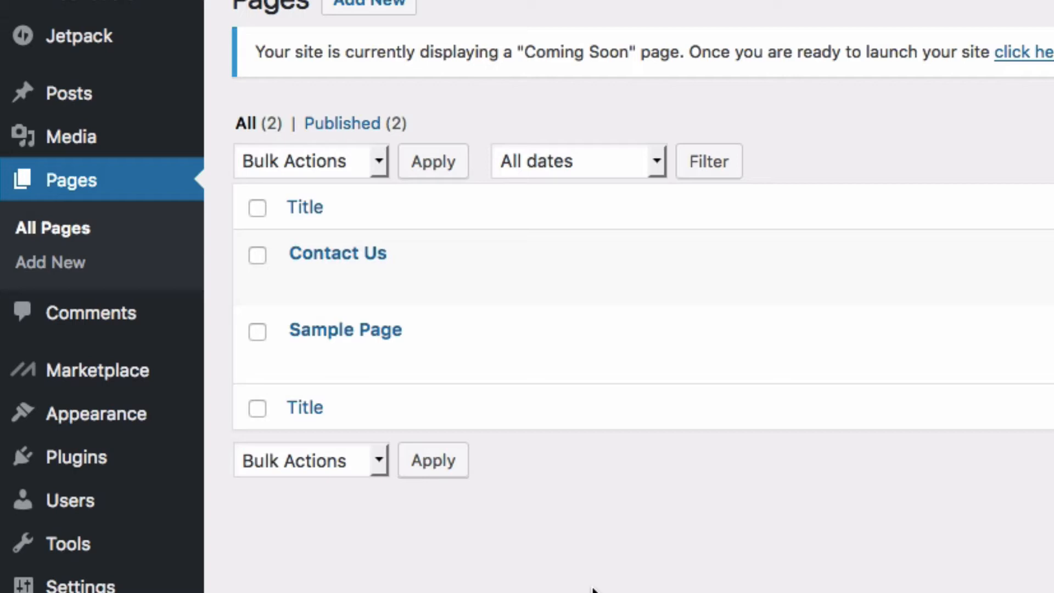
pyautogui.moveTo(383, 299)
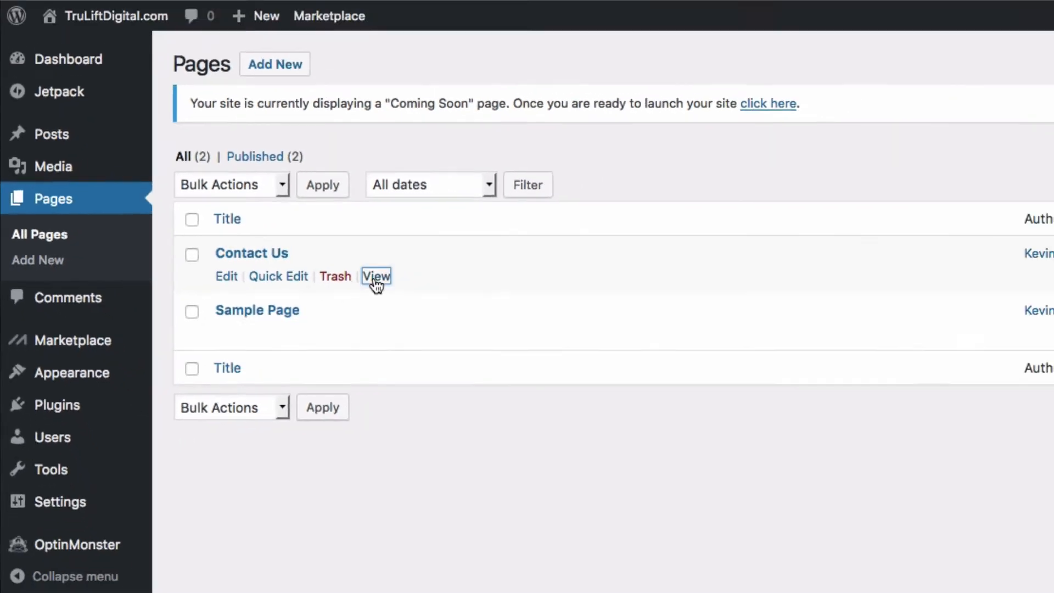
# Step: View the live Contact Us page and scroll down to its contact-form shortcode
pyautogui.click(504, 288)
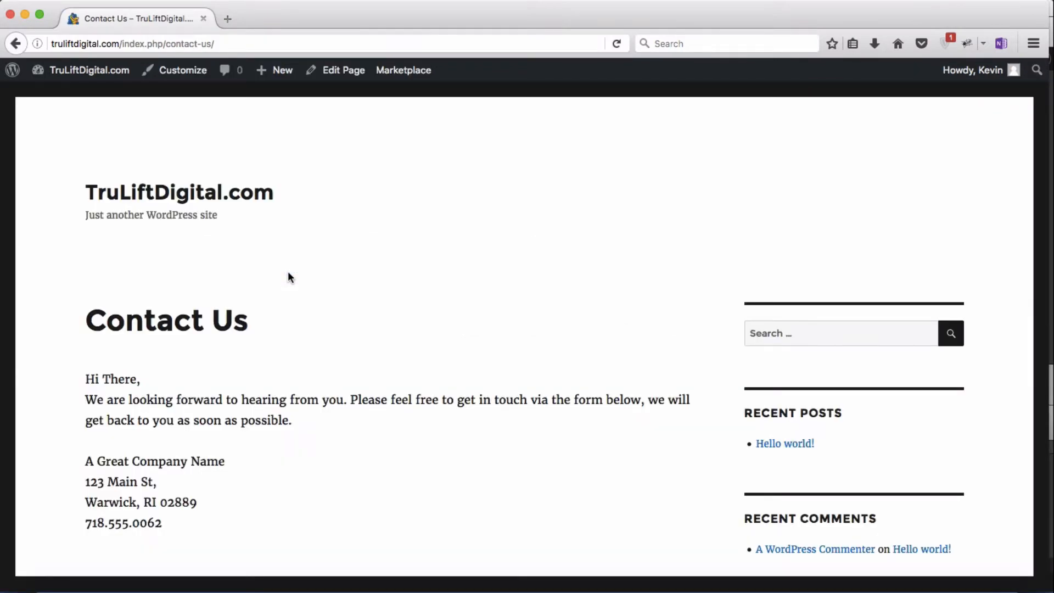
pyautogui.scroll(-3, 467, 436)
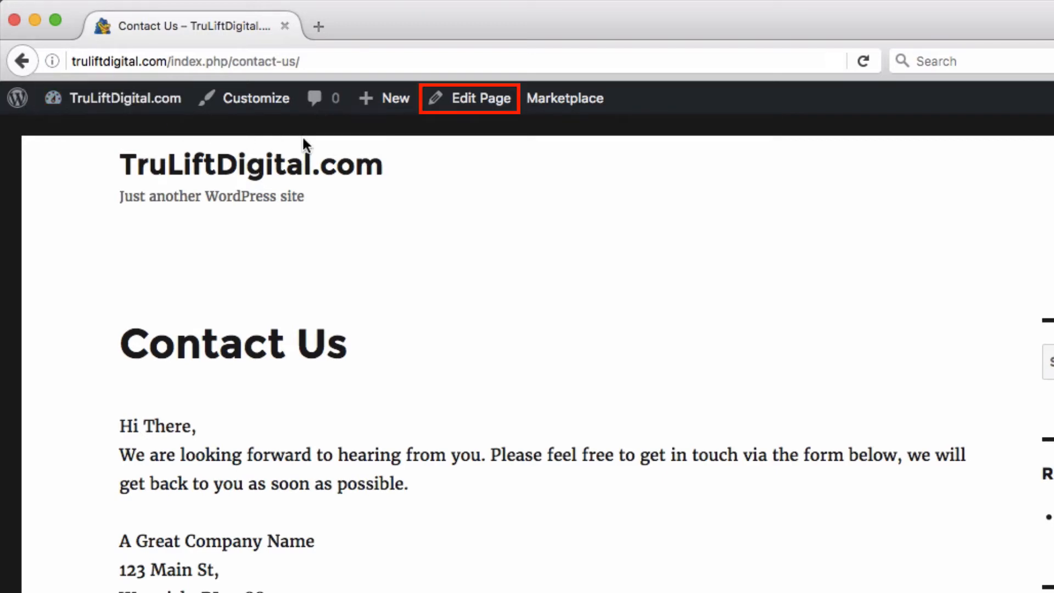
# Step: Replace 'A Great Company Name' on the Contact Us page with 'Tru Lift Digital Marketing'
pyautogui.click(468, 115)
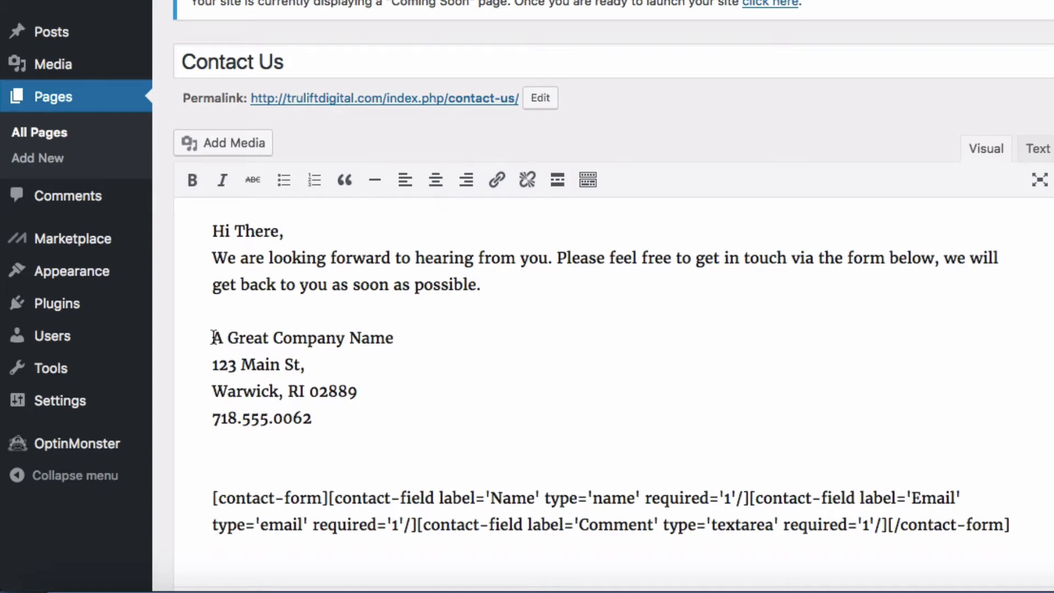
pyautogui.moveTo(213, 338); pyautogui.dragTo(397, 336)
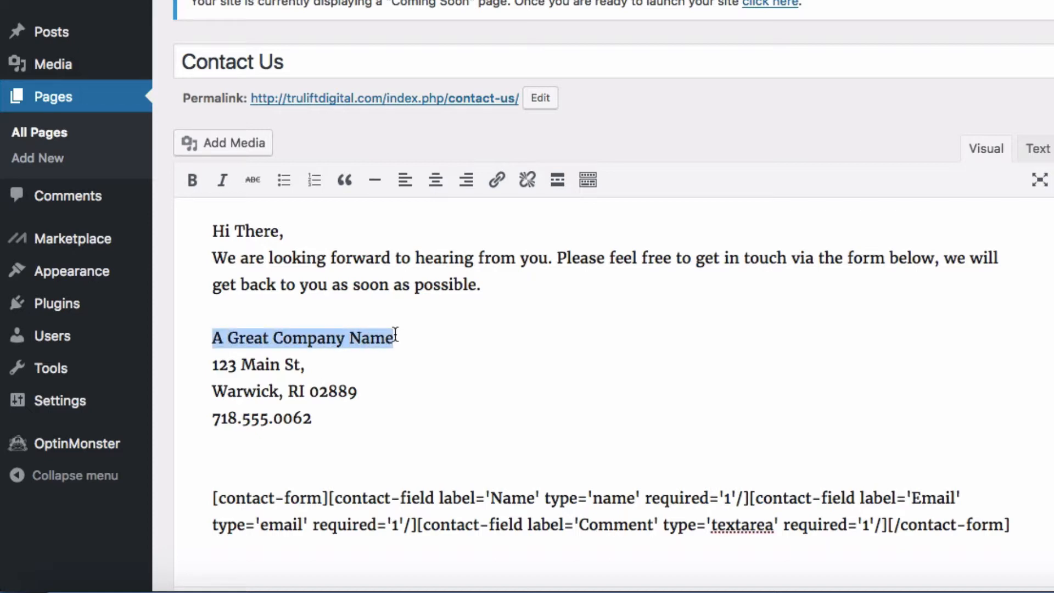
pyautogui.write('Tru Lift Digital Marketing')
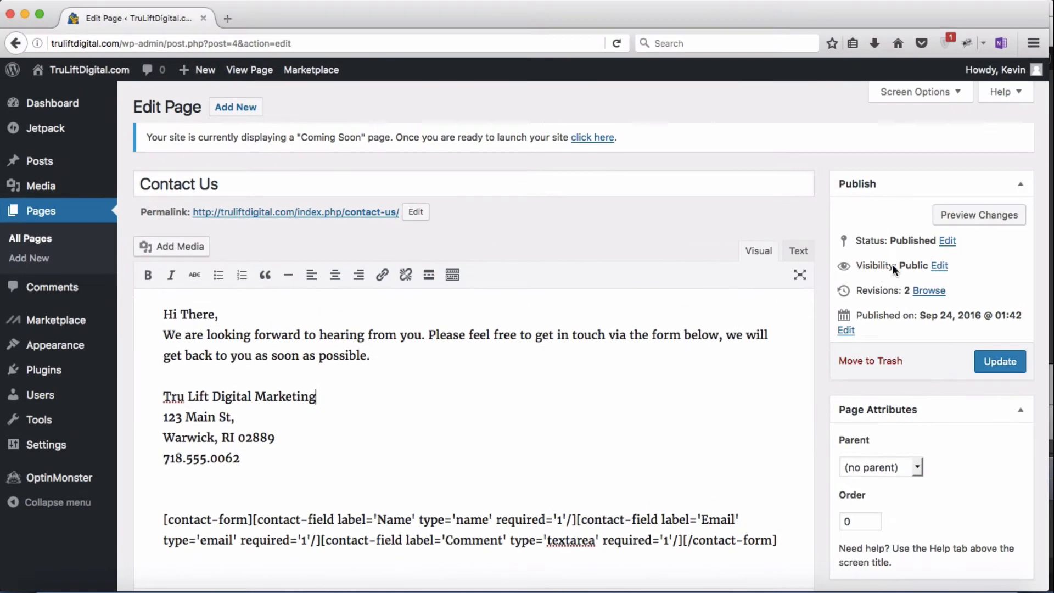
# Step: Preview the edited Contact Us page, then update it and return to All Pages
pyautogui.click(974, 214)
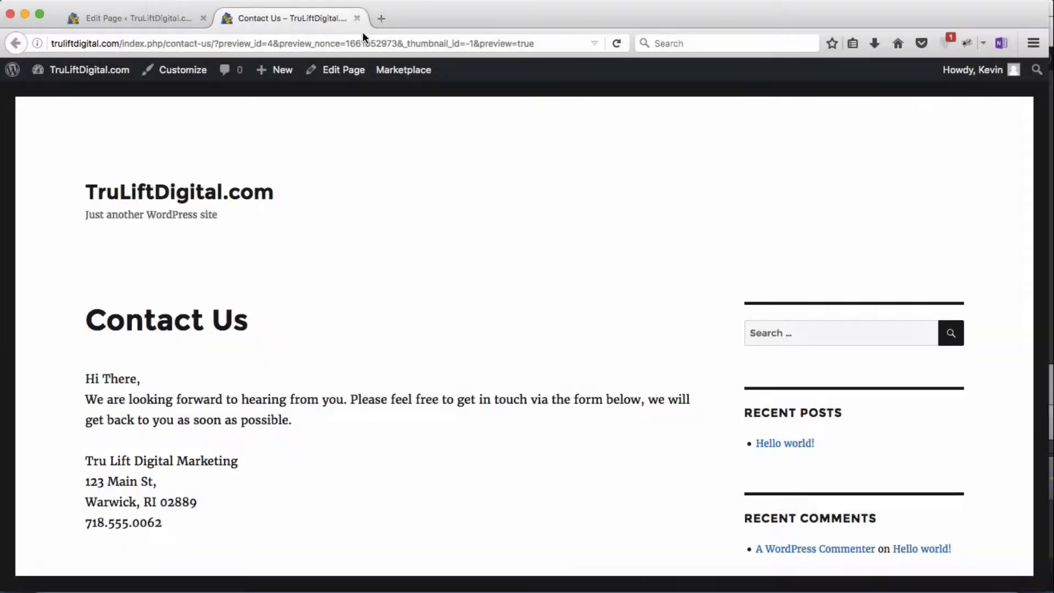
pyautogui.click(357, 18)
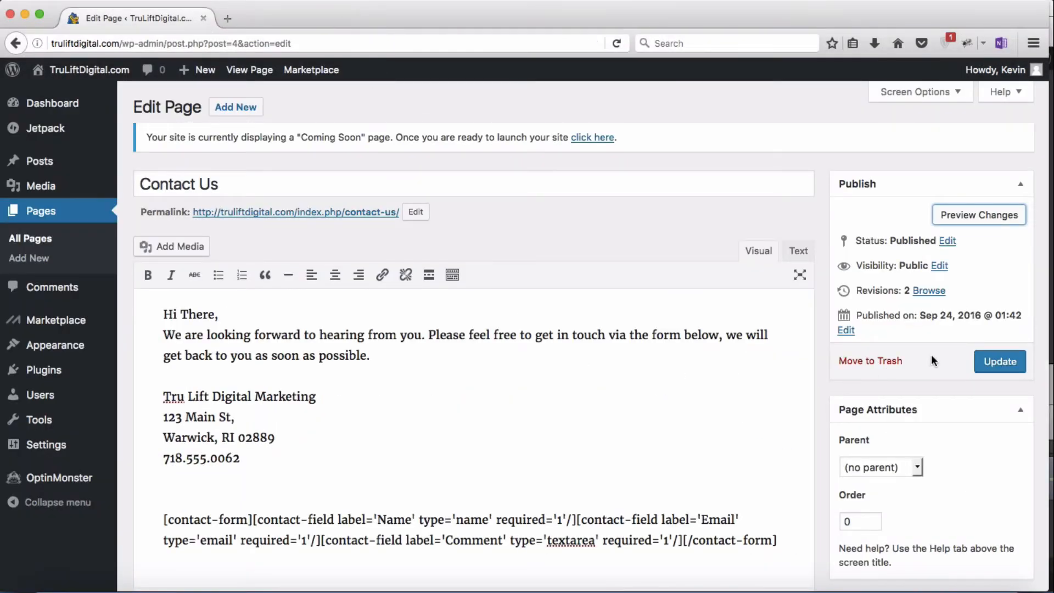
pyautogui.click(983, 367)
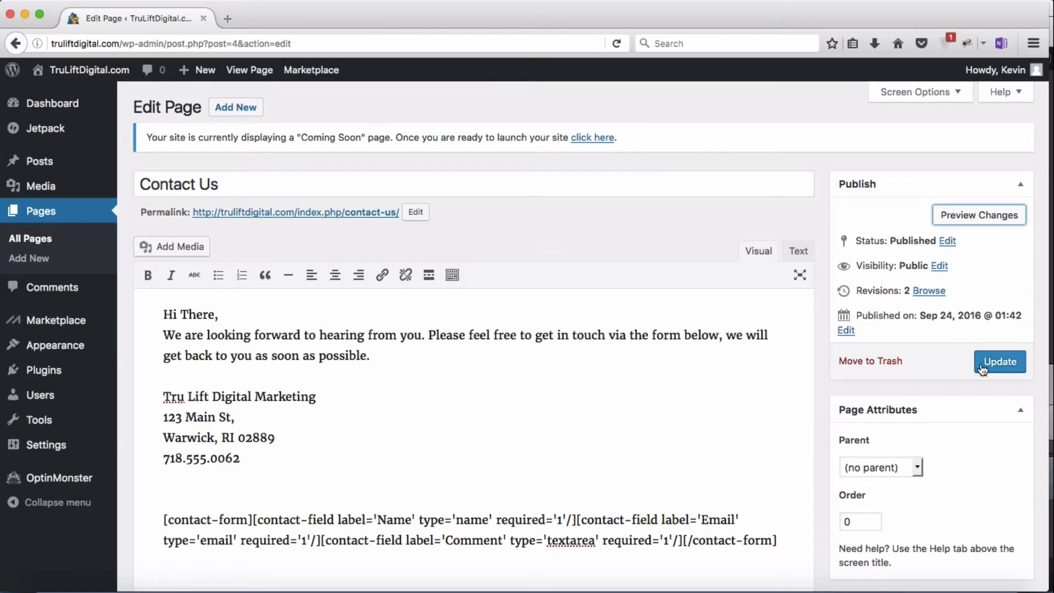
pyautogui.click(37, 241)
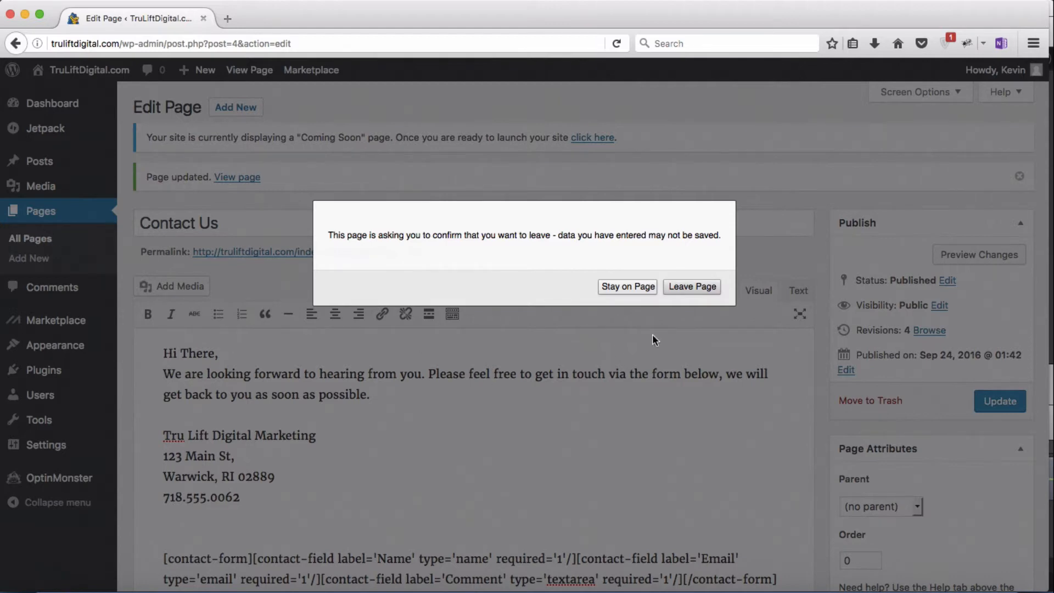
# Step: Quick Edit Contact Us, keep it a top-level page, and close the form without changes
pyautogui.click(694, 290)
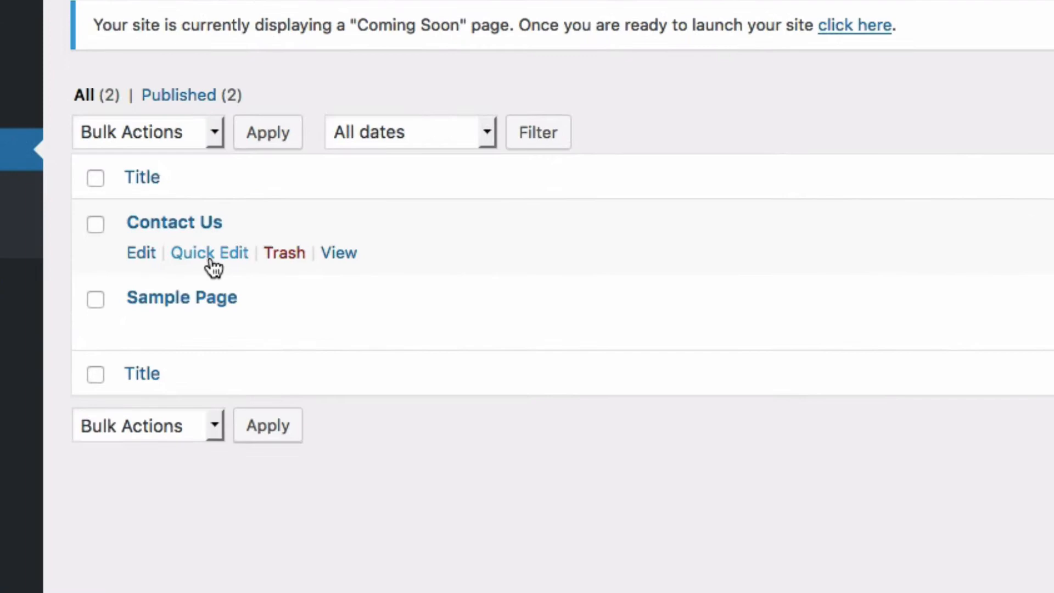
pyautogui.click(215, 272)
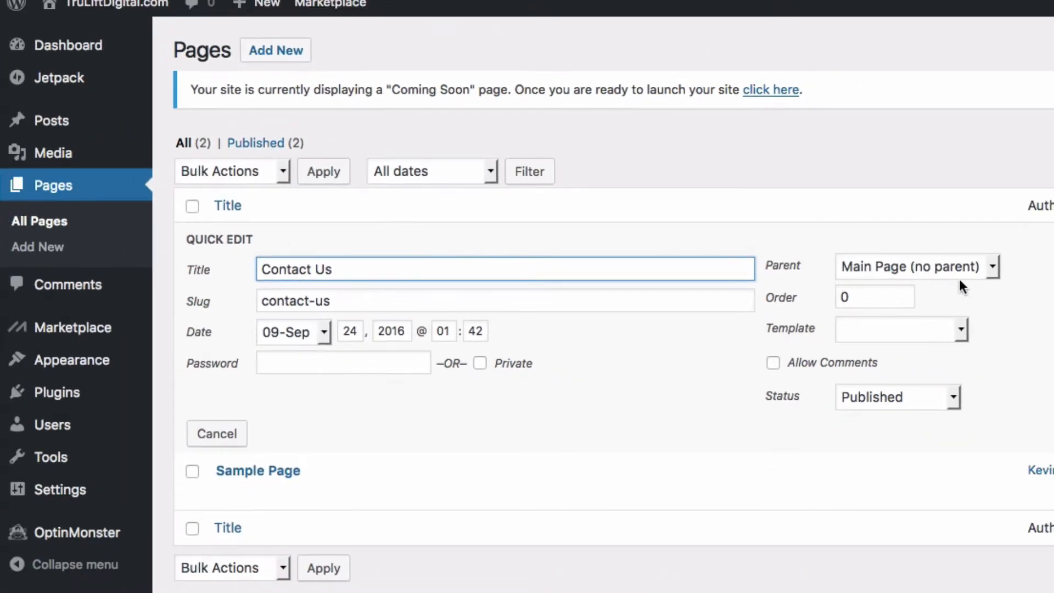
pyautogui.click(991, 269)
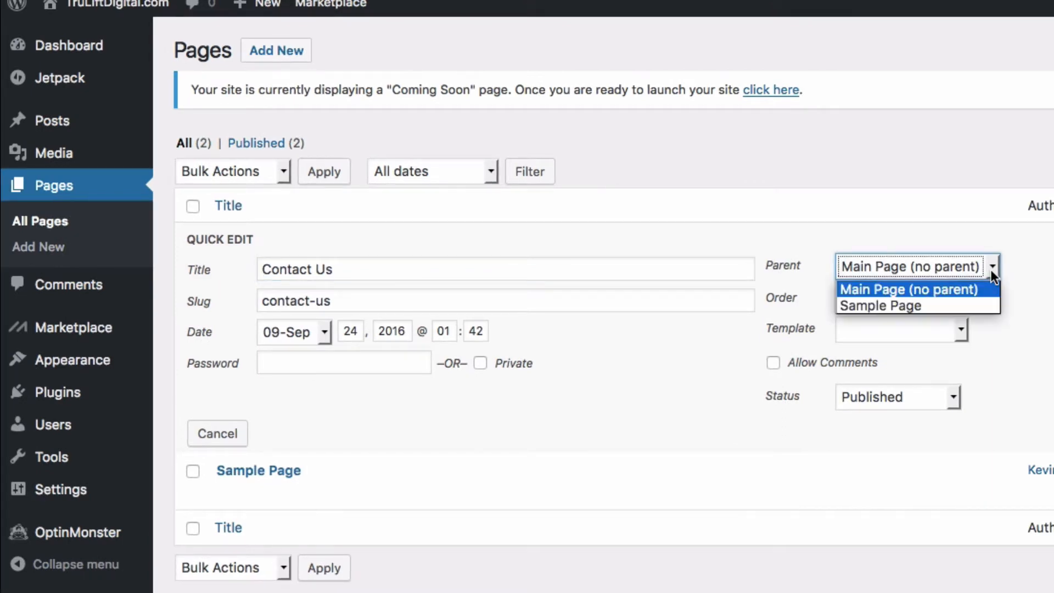
pyautogui.click(989, 269)
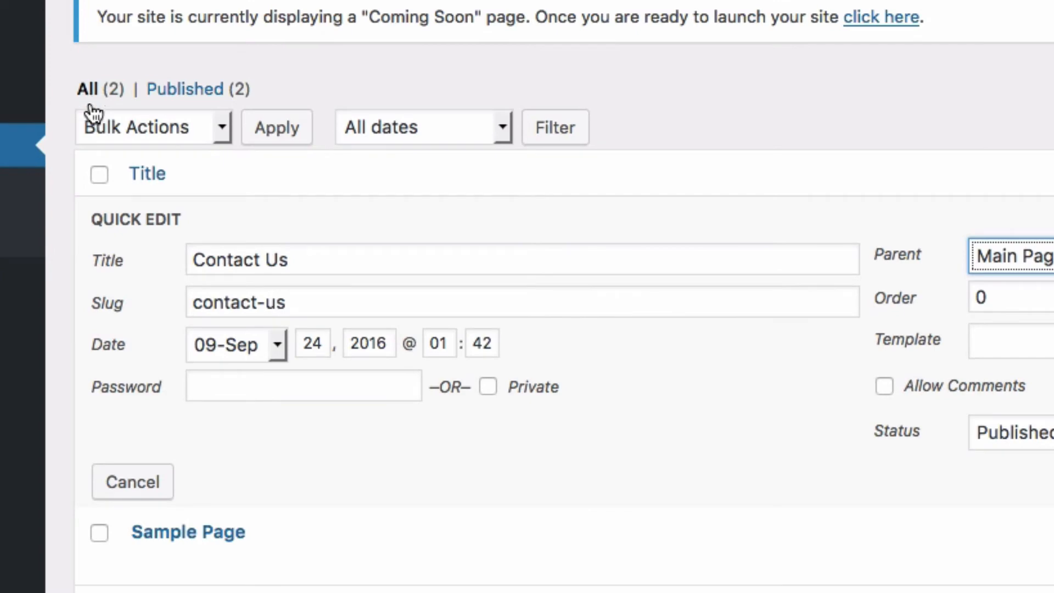
pyautogui.click(132, 482)
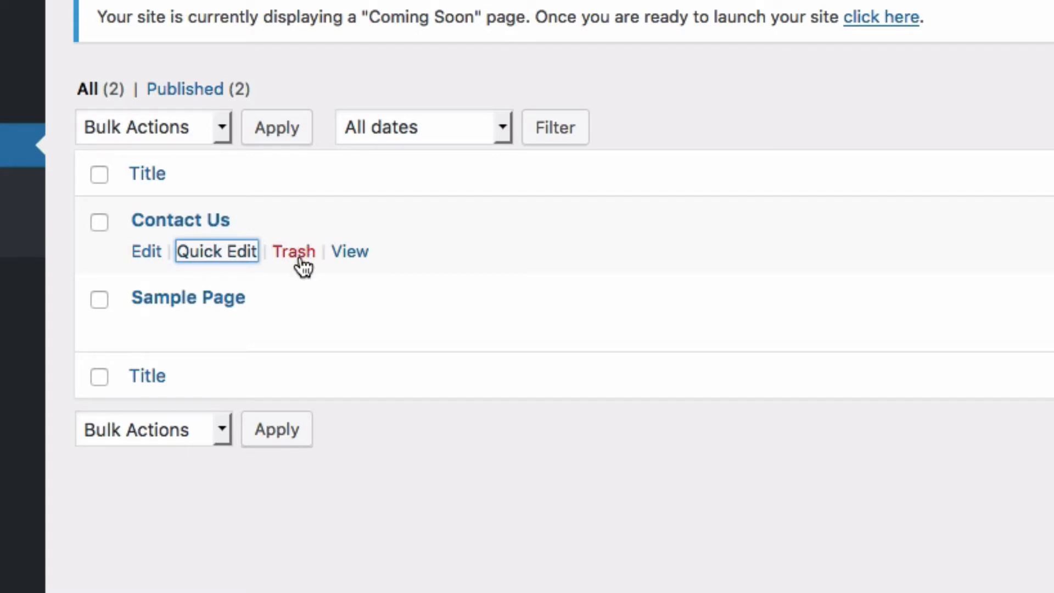
# Step: Select both pages, dismiss Bulk Actions without applying, then uncheck all pages
pyautogui.click(100, 223)
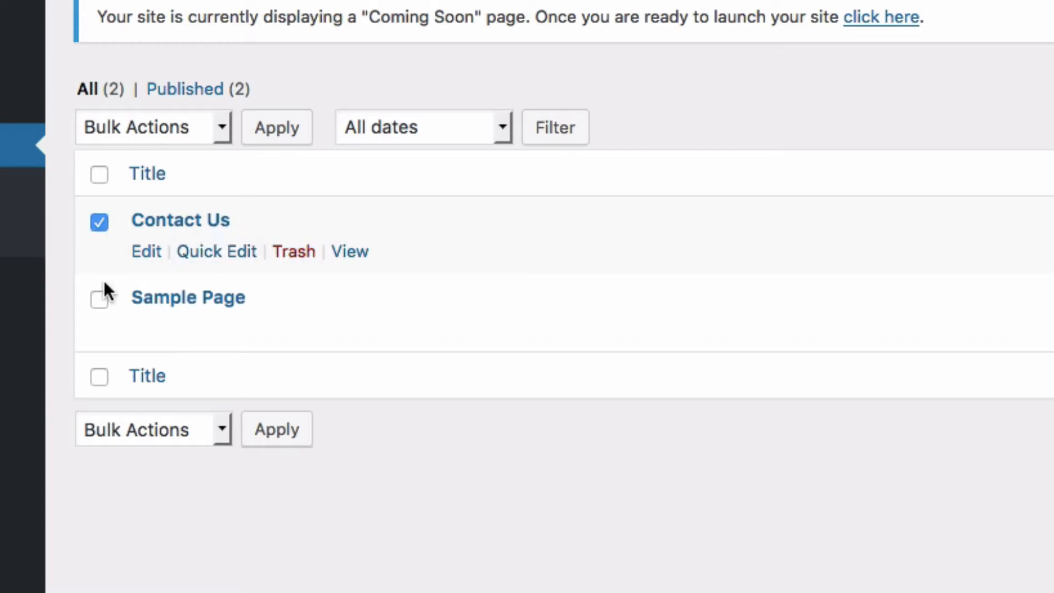
pyautogui.click(100, 299)
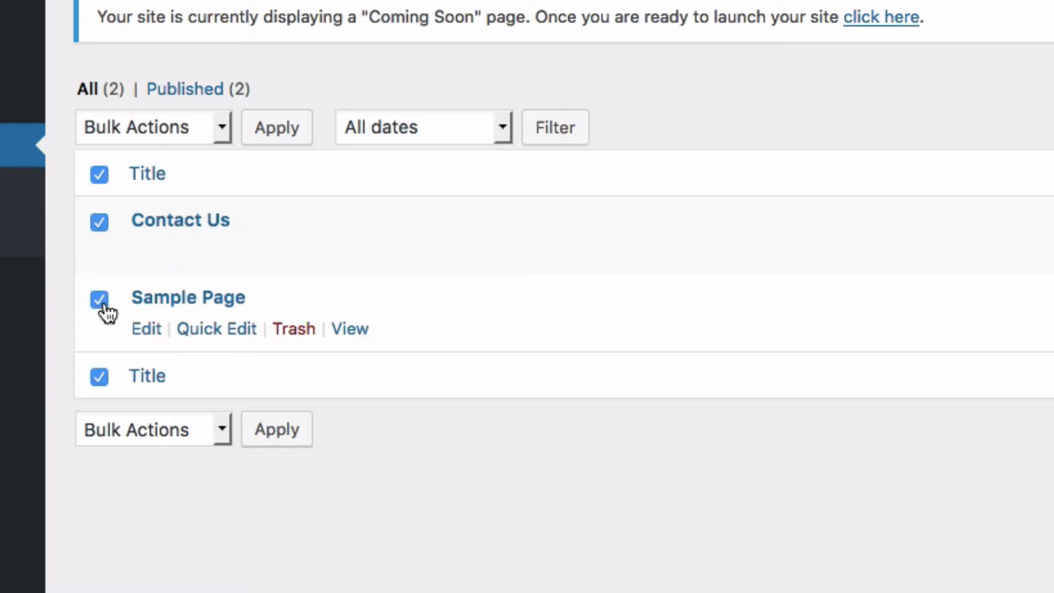
pyautogui.click(221, 429)
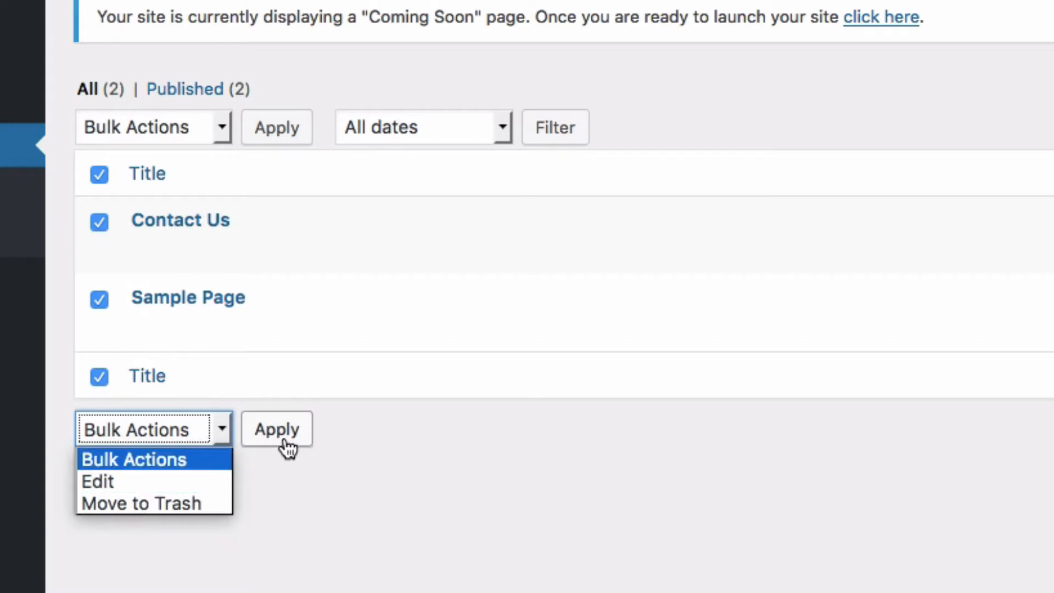
pyautogui.click(413, 418)
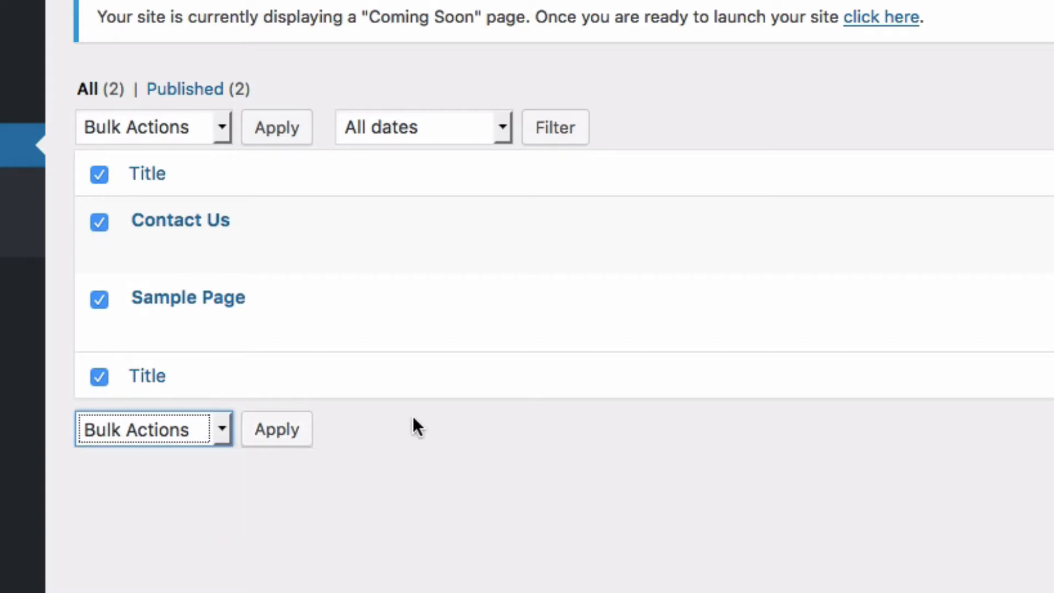
pyautogui.click(100, 175)
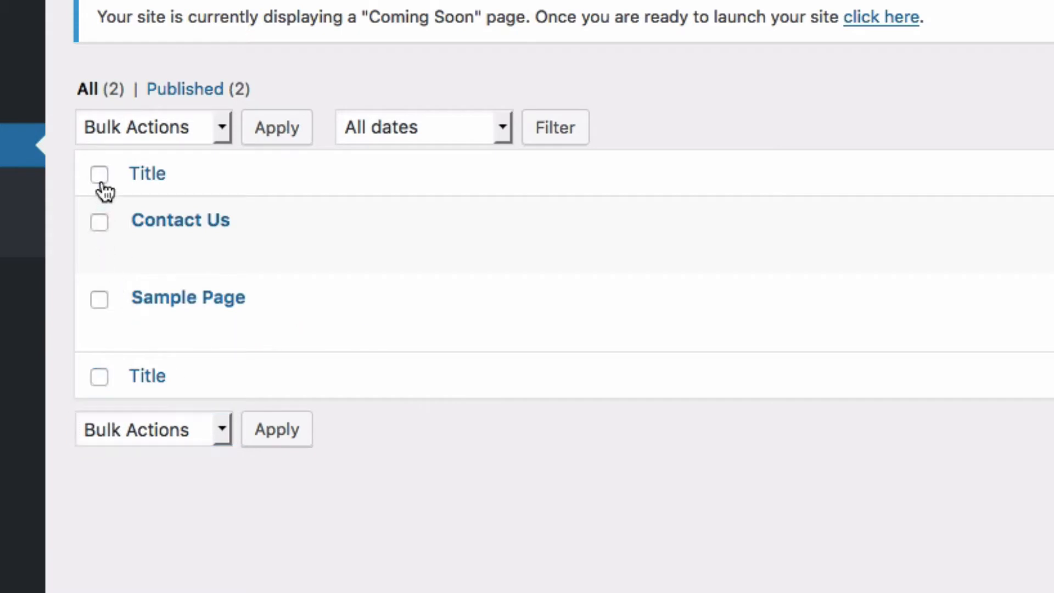
pyautogui.moveTo(152, 233)
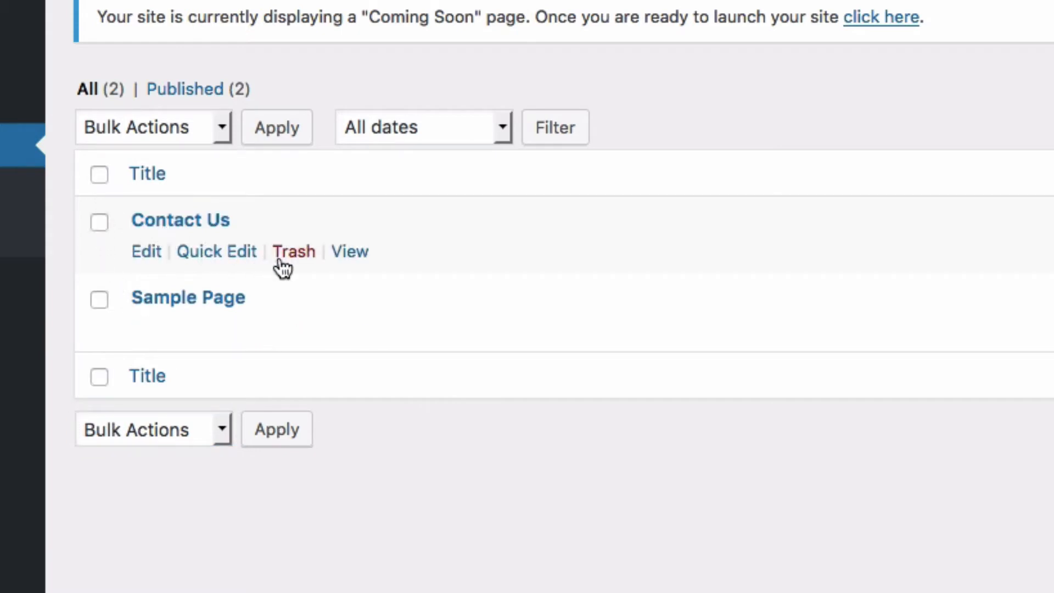
# Step: Trash the Contact Us page, then restore it from the Trash (1) view
pyautogui.click(293, 251)
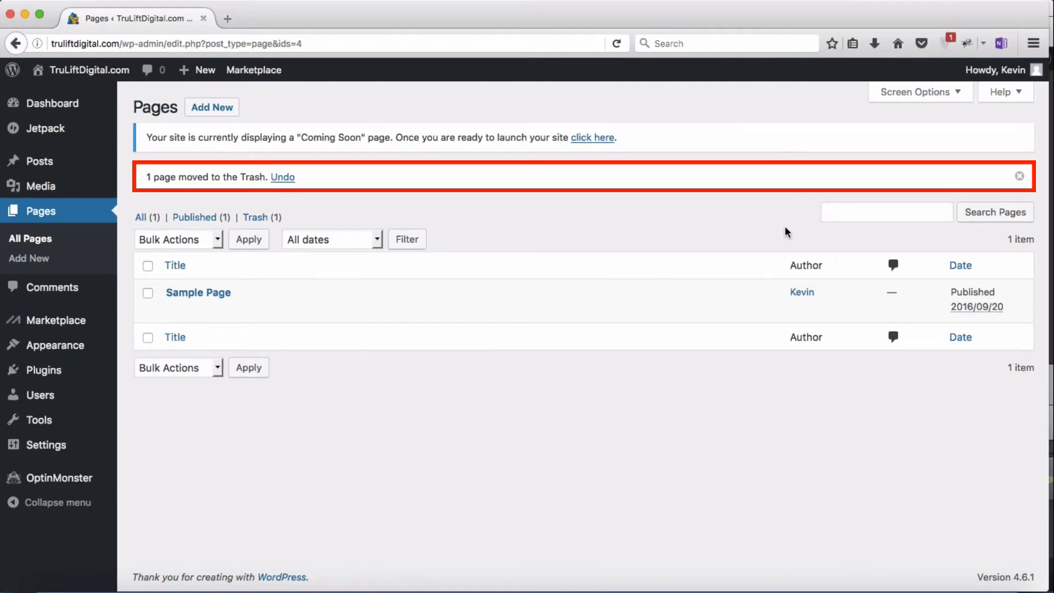
pyautogui.click(1019, 177)
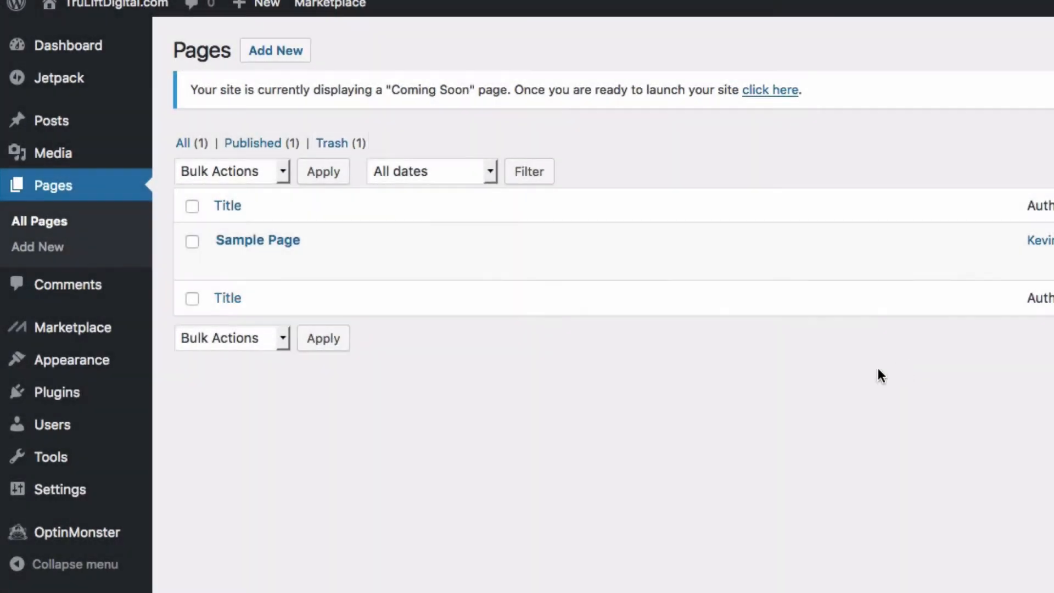
pyautogui.click(333, 144)
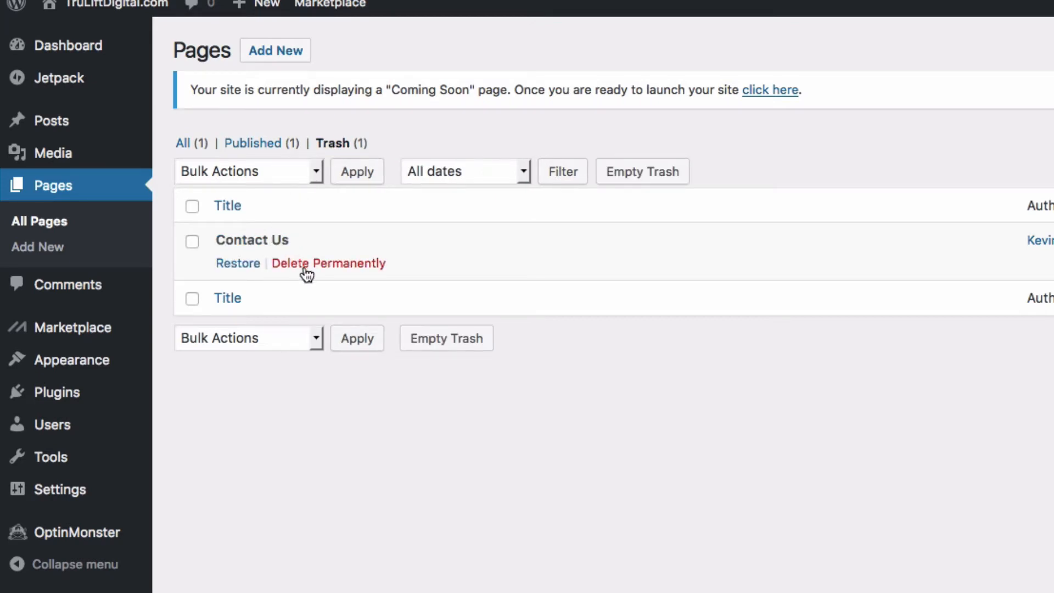
pyautogui.click(238, 264)
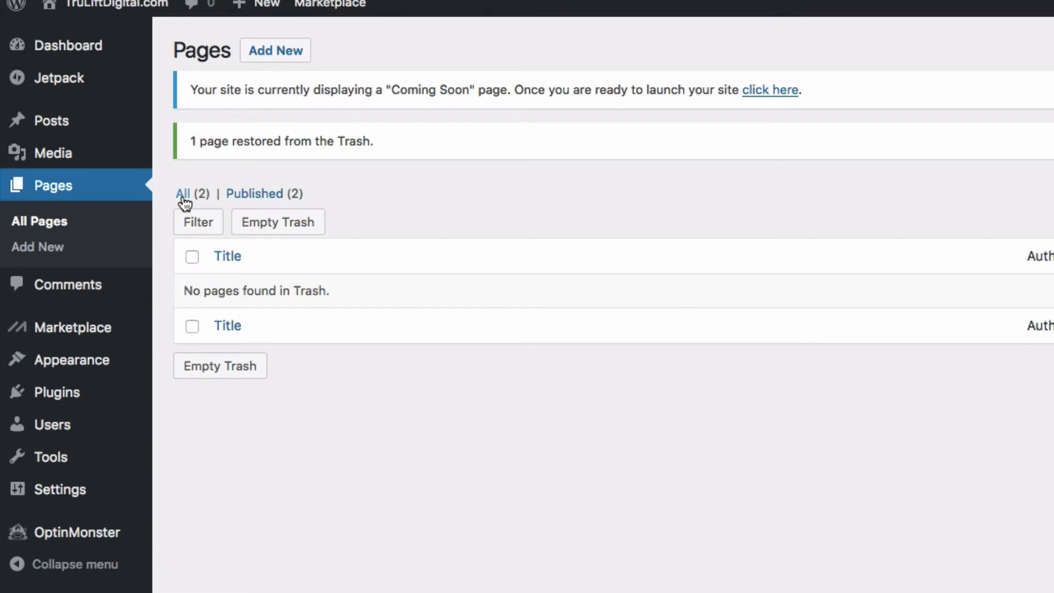
# Step: View the live Sample Page from the All (2) pages list
pyautogui.click(182, 197)
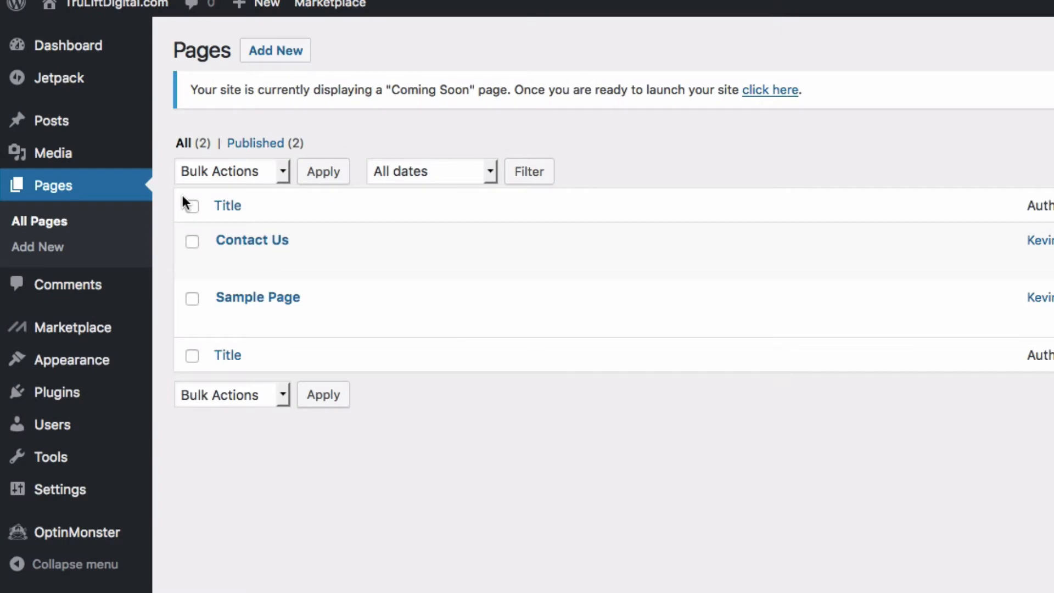
pyautogui.moveTo(240, 268)
pyautogui.moveTo(251, 298)
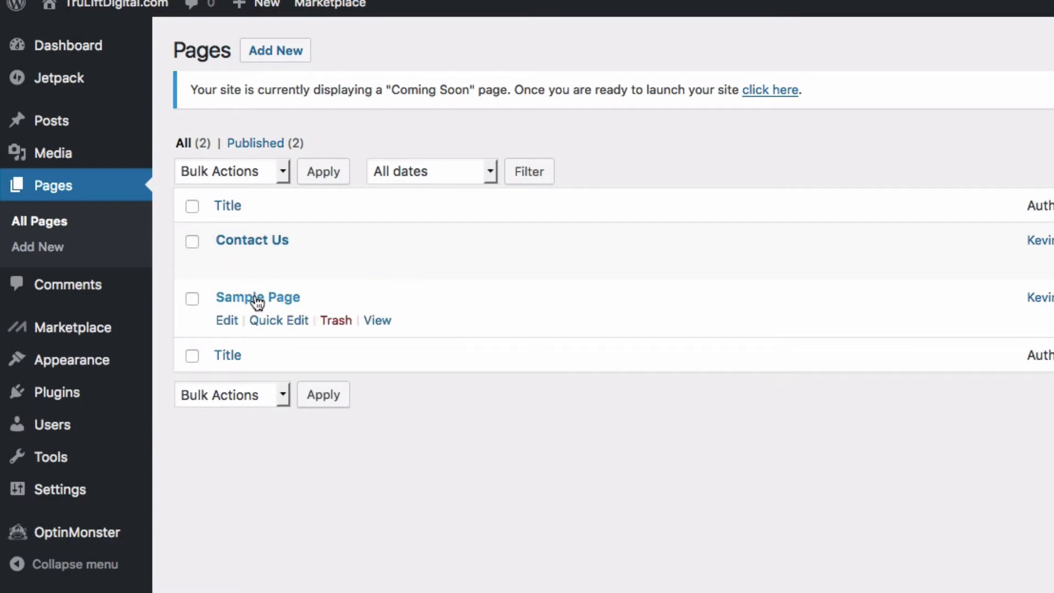
pyautogui.click(383, 324)
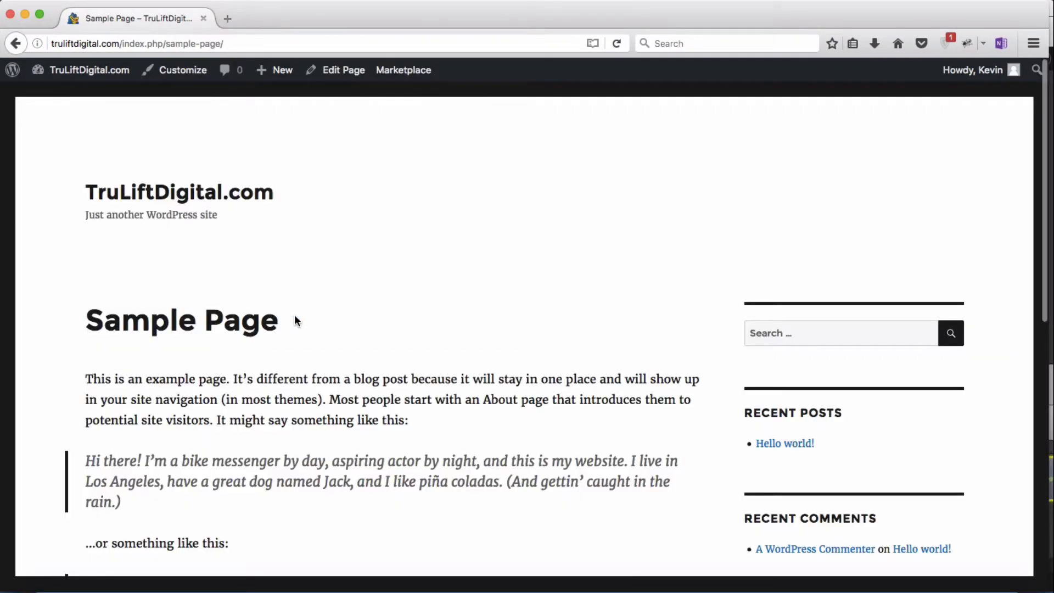
# Step: Highlight the piña coladas quote and the XYZ company quote, then open Sample Page for editing
pyautogui.scroll(-3, 374, 430)
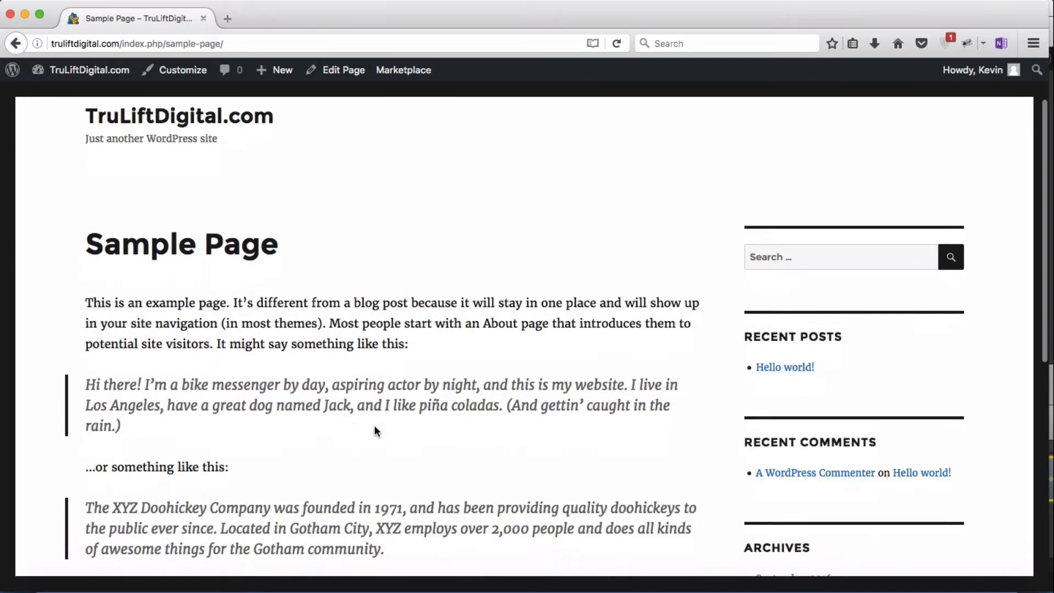
pyautogui.scroll(-5, 374, 430)
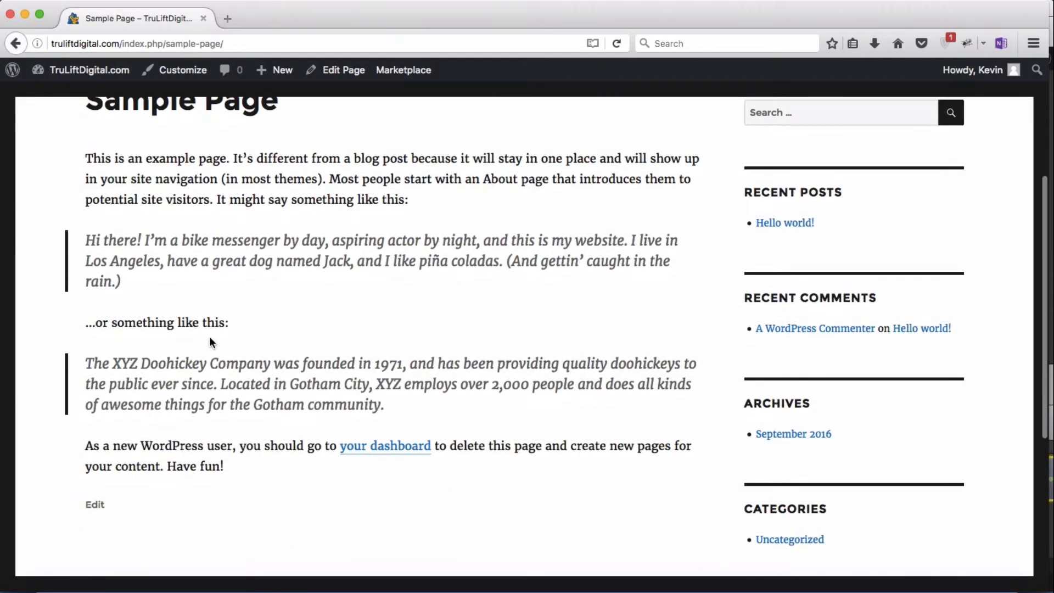
pyautogui.moveTo(86, 240); pyautogui.dragTo(142, 290)
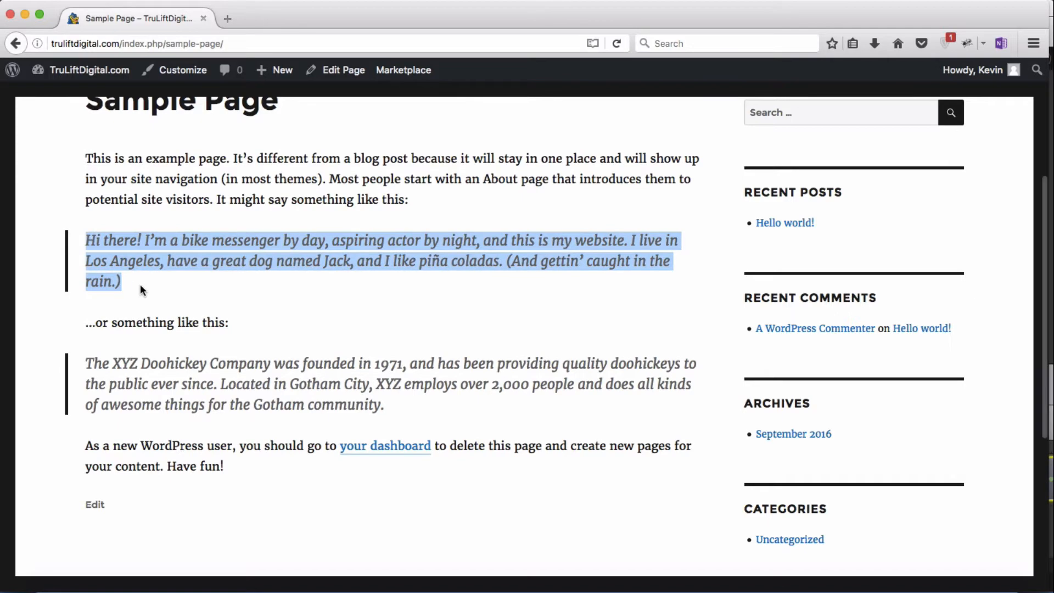
pyautogui.moveTo(86, 364); pyautogui.dragTo(384, 407)
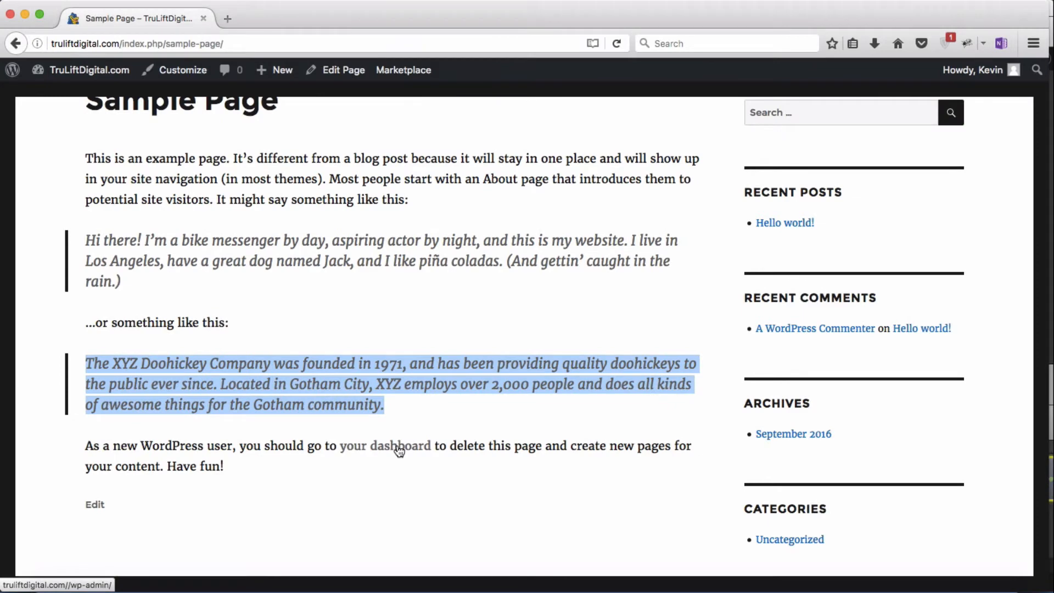
pyautogui.click(338, 77)
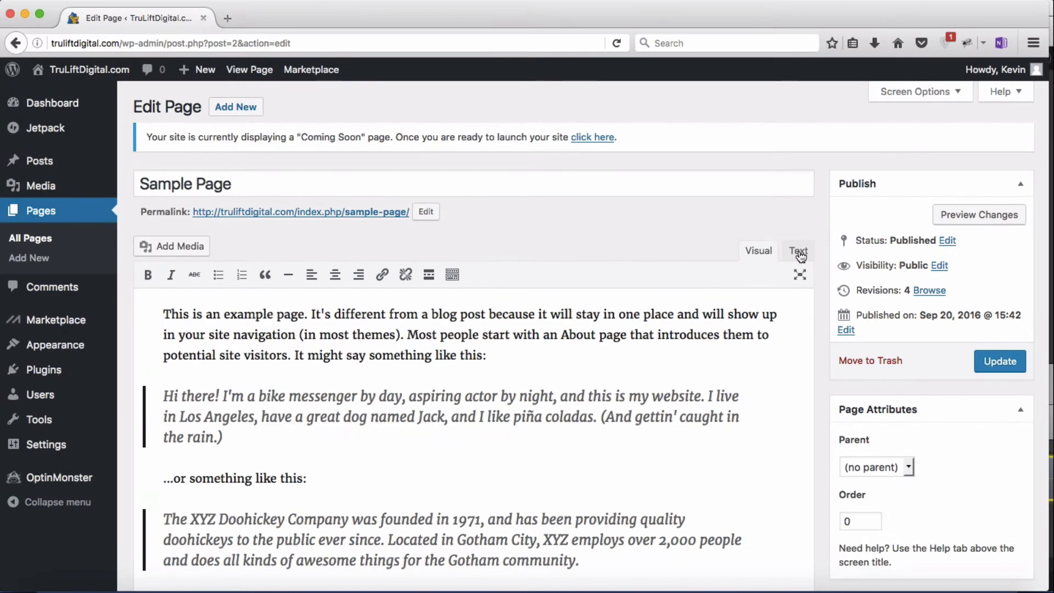
# Step: Switch the Sample Page editor to Text mode to reveal the raw blockquote HTML
pyautogui.click(577, 261)
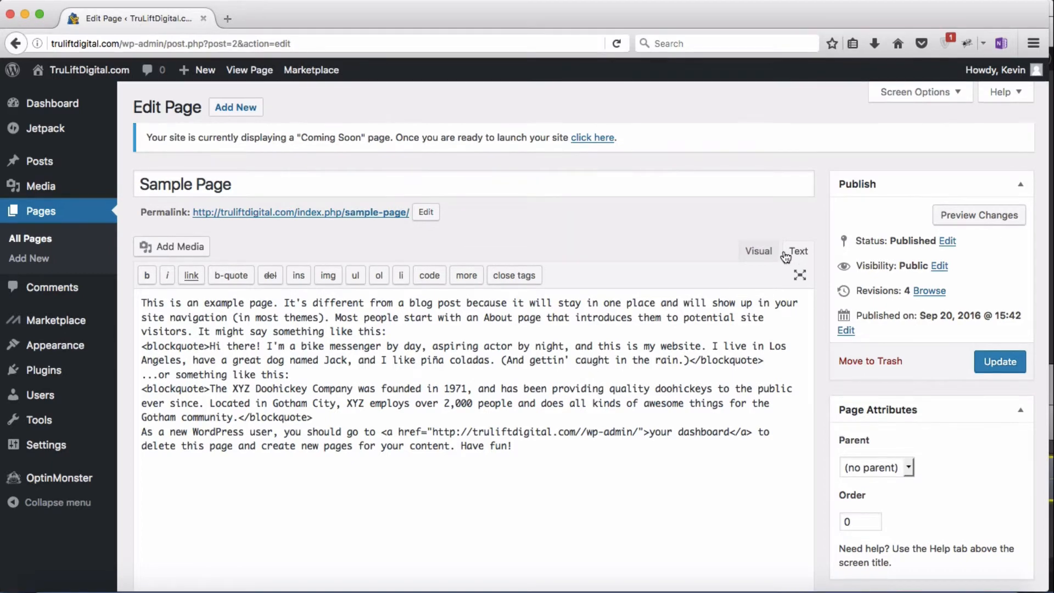
# Step: Locate the piña coladas quote's opening and closing blockquote tags in Text mode, then return to Visual
pyautogui.click(758, 250)
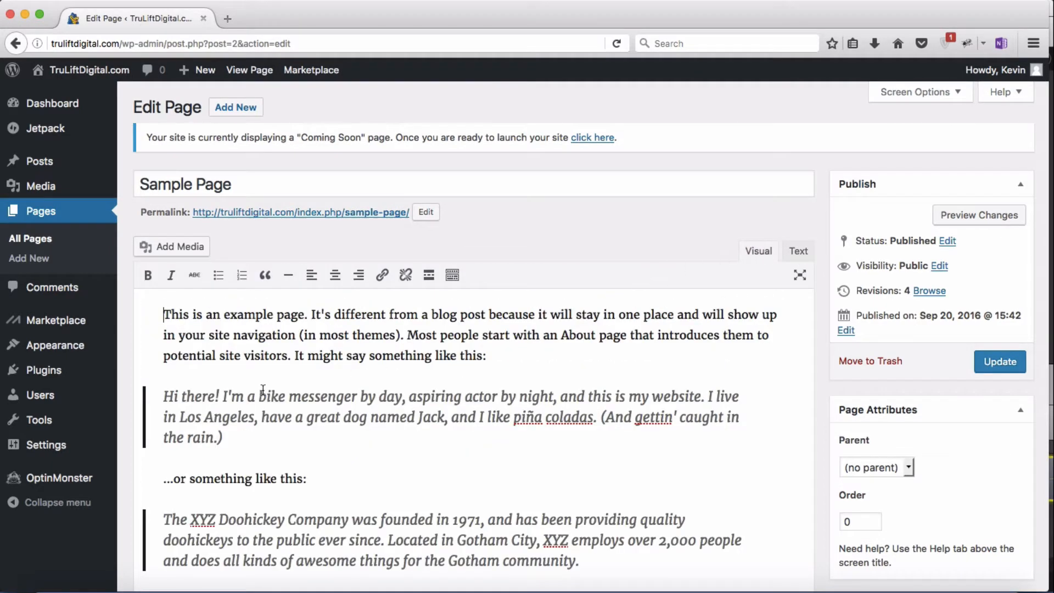
pyautogui.moveTo(163, 396); pyautogui.dragTo(238, 438)
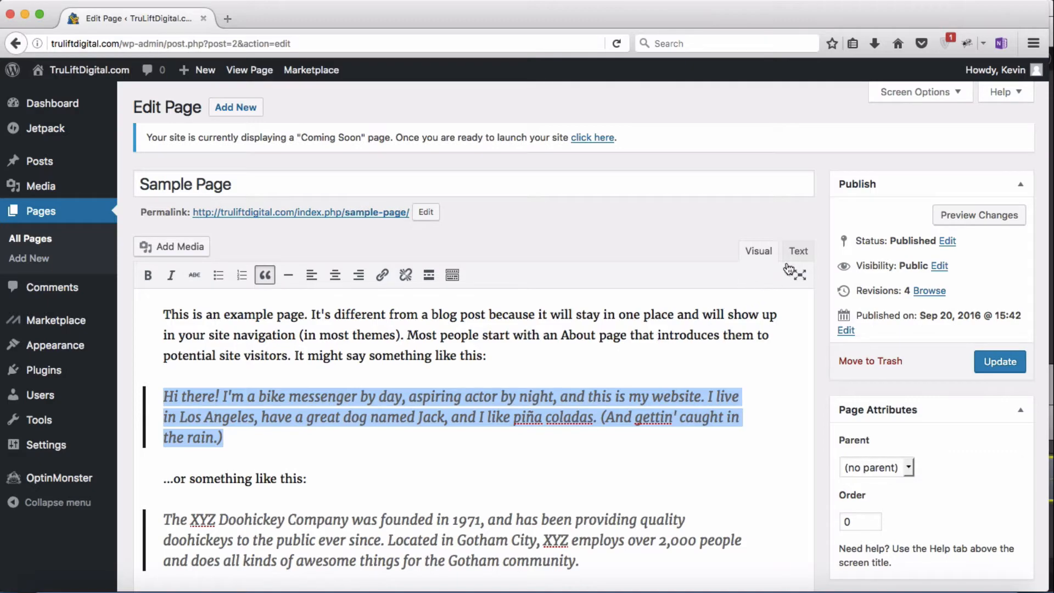
pyautogui.click(800, 253)
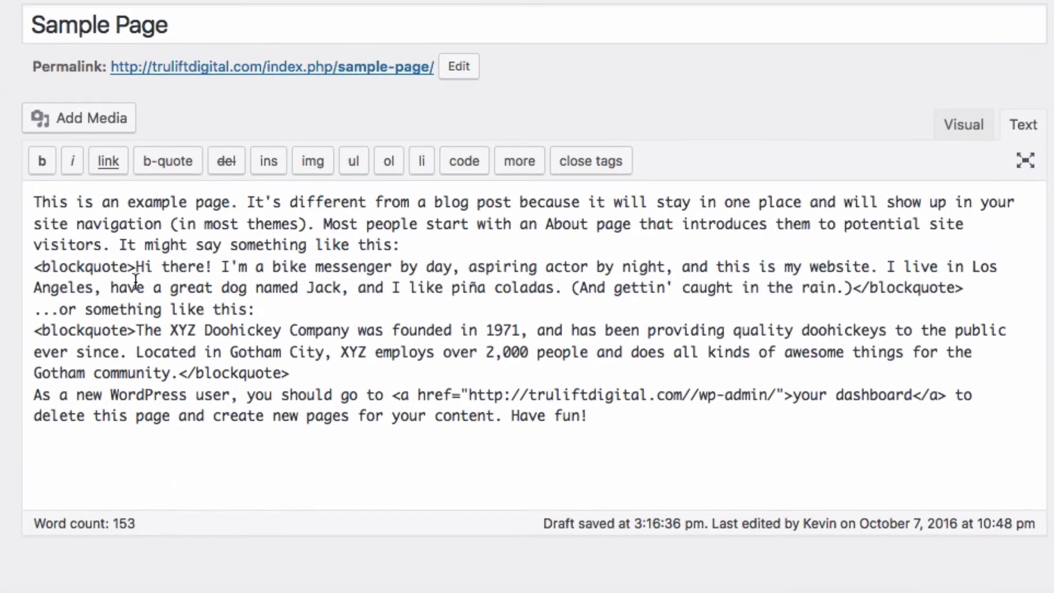
pyautogui.moveTo(136, 267); pyautogui.dragTo(851, 287)
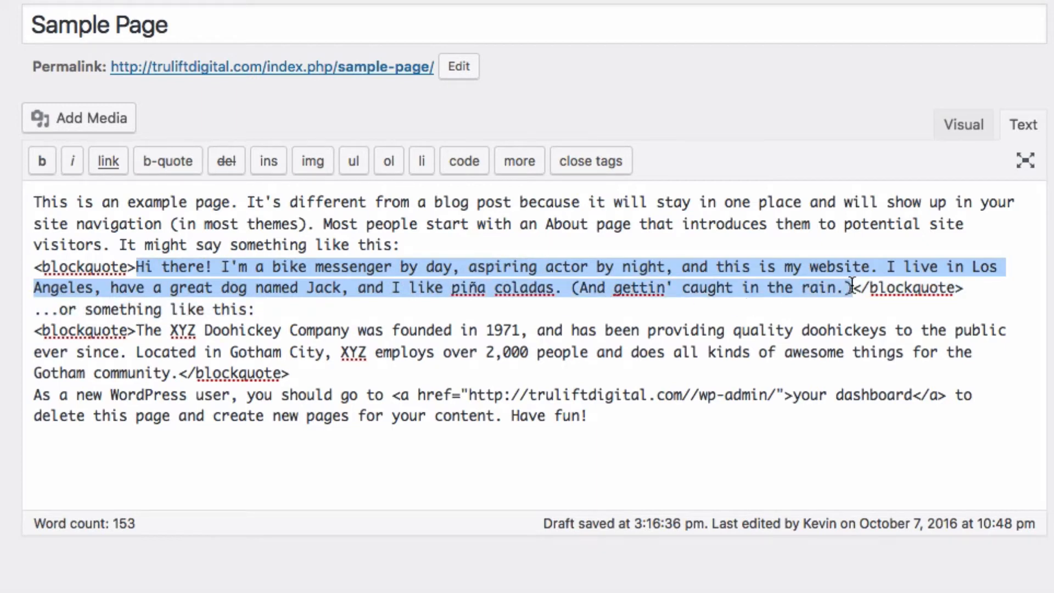
pyautogui.moveTo(36, 266); pyautogui.dragTo(136, 266)
pyautogui.moveTo(850, 288); pyautogui.dragTo(972, 286)
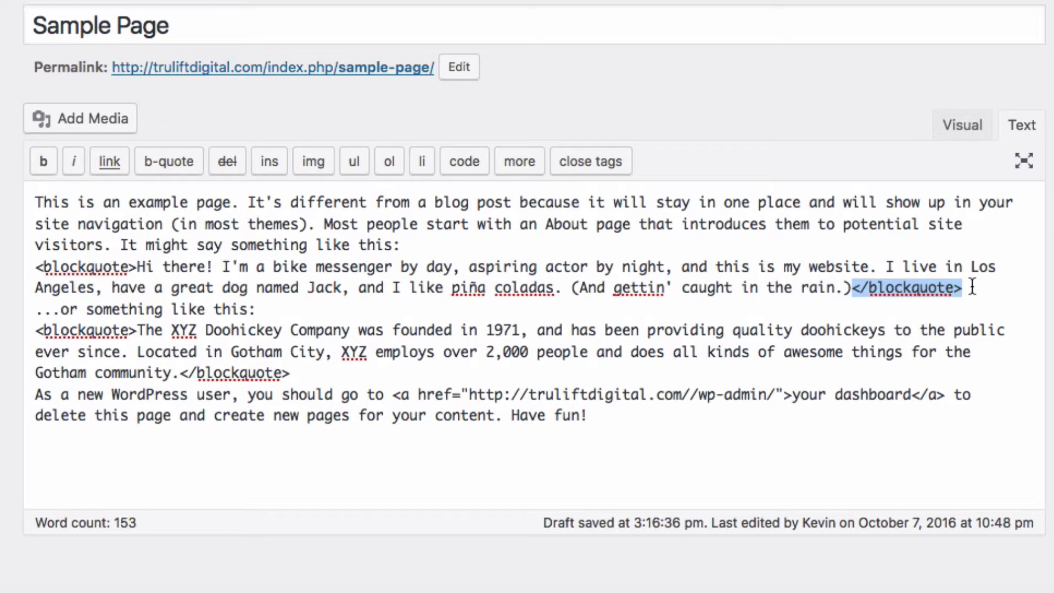
pyautogui.click(967, 132)
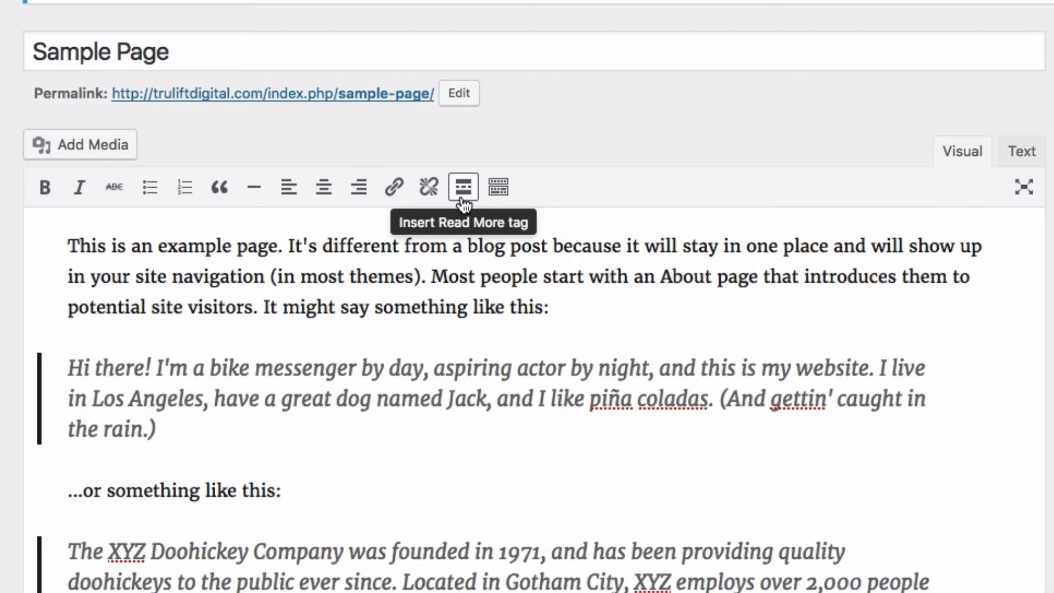
# Step: Expand the second toolbar row, check the paragraph and text-colour menus, then collapse it
pyautogui.click(499, 198)
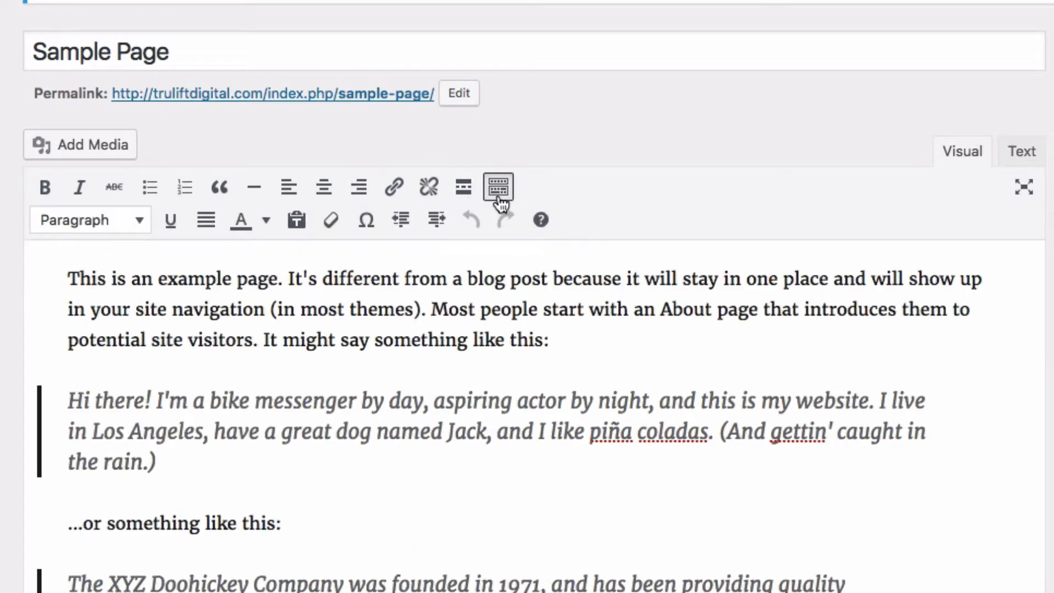
pyautogui.click(140, 222)
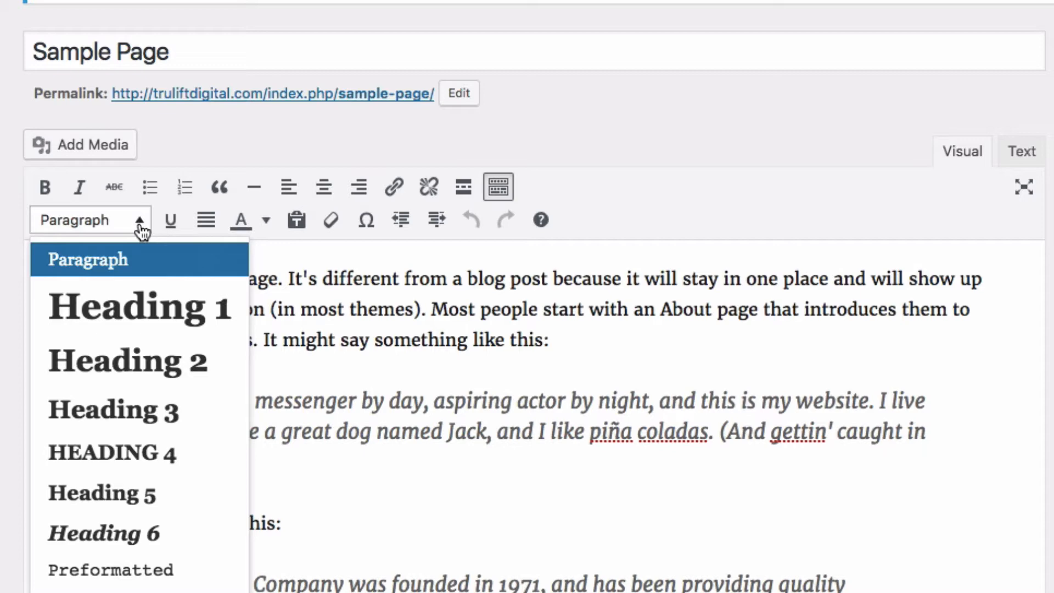
pyautogui.click(140, 223)
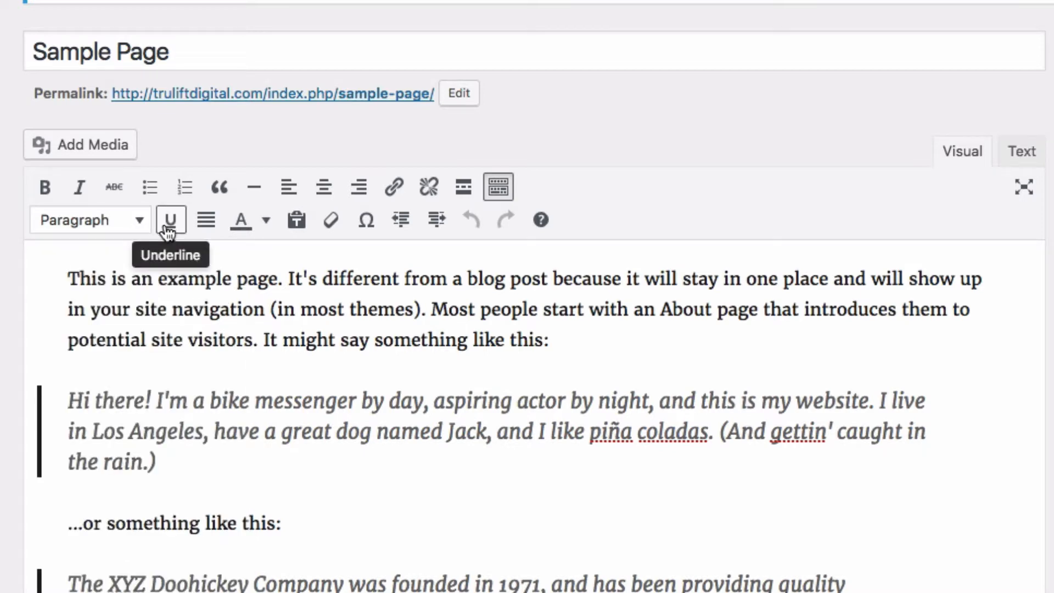
pyautogui.click(266, 221)
pyautogui.click(266, 220)
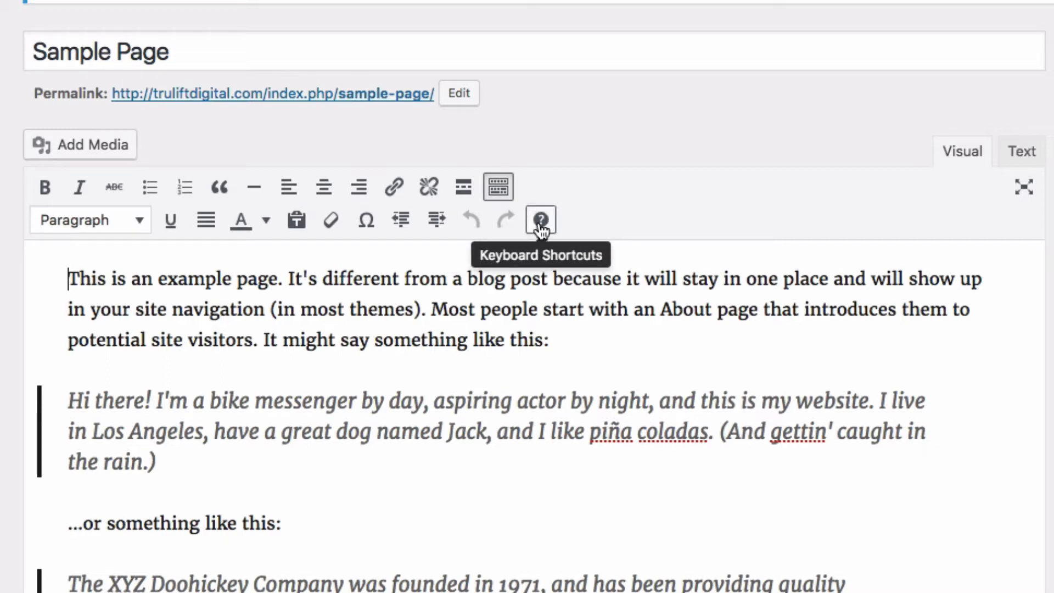
pyautogui.click(498, 188)
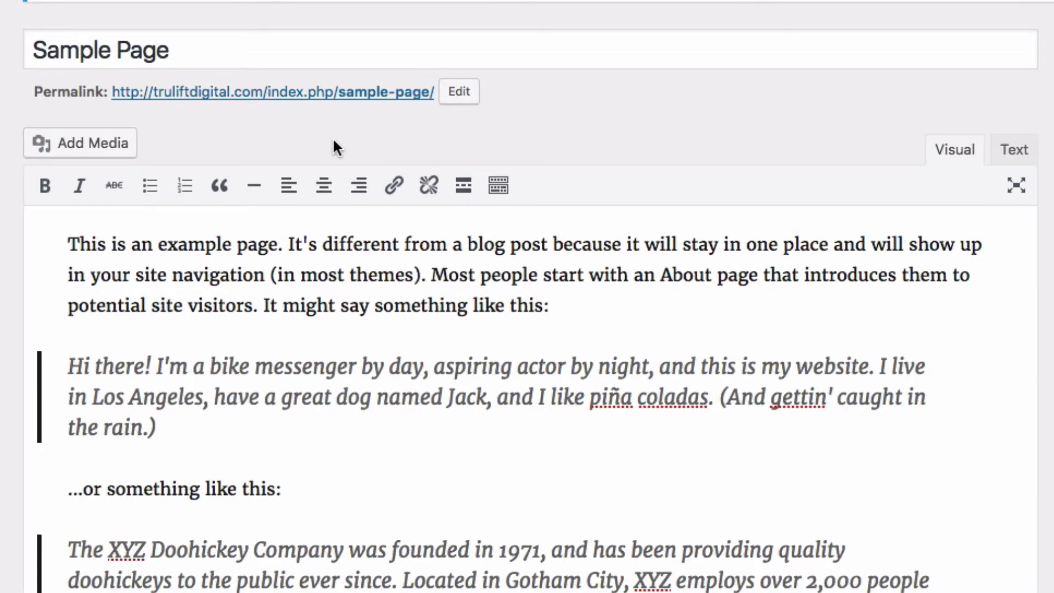
# Step: Blockquote the first paragraph and remove the blockquote from the 'Hi there!' paragraph
pyautogui.moveTo(70, 243); pyautogui.dragTo(559, 310)
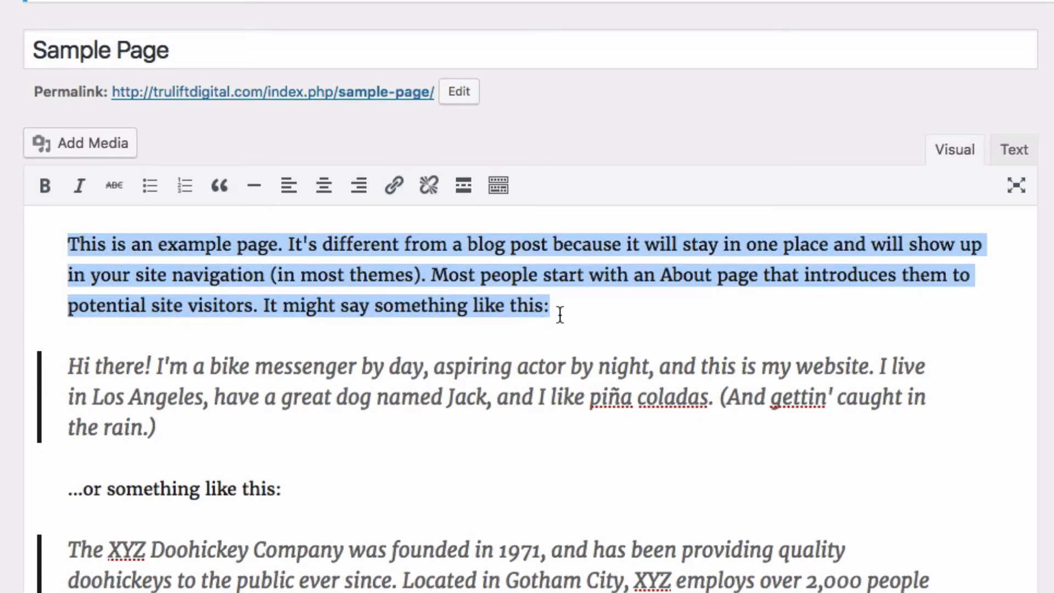
pyautogui.click(220, 185)
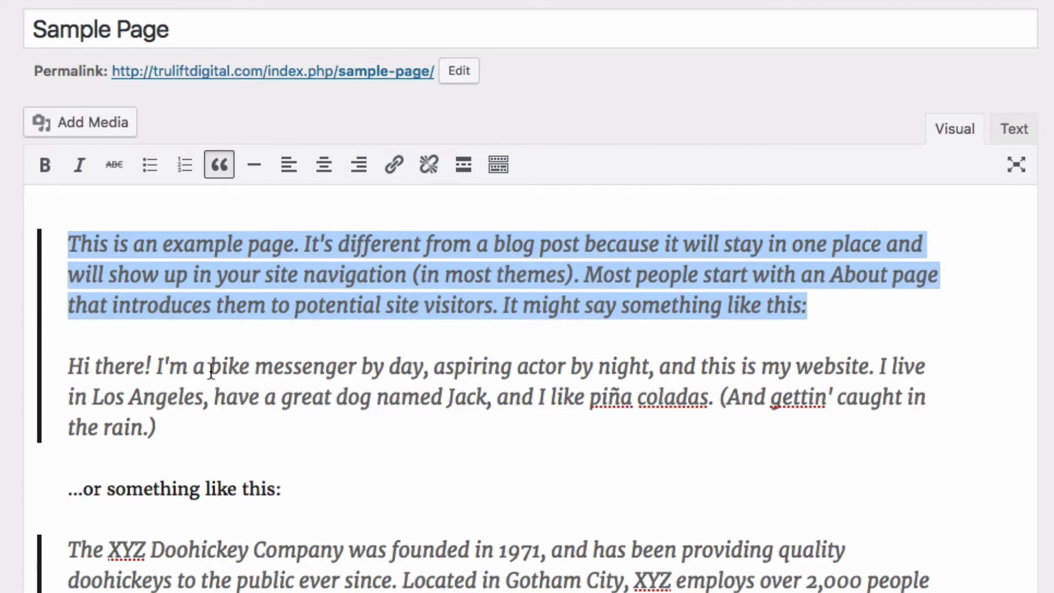
pyautogui.click(70, 367)
pyautogui.moveTo(88, 373); pyautogui.dragTo(199, 421)
pyautogui.click(223, 175)
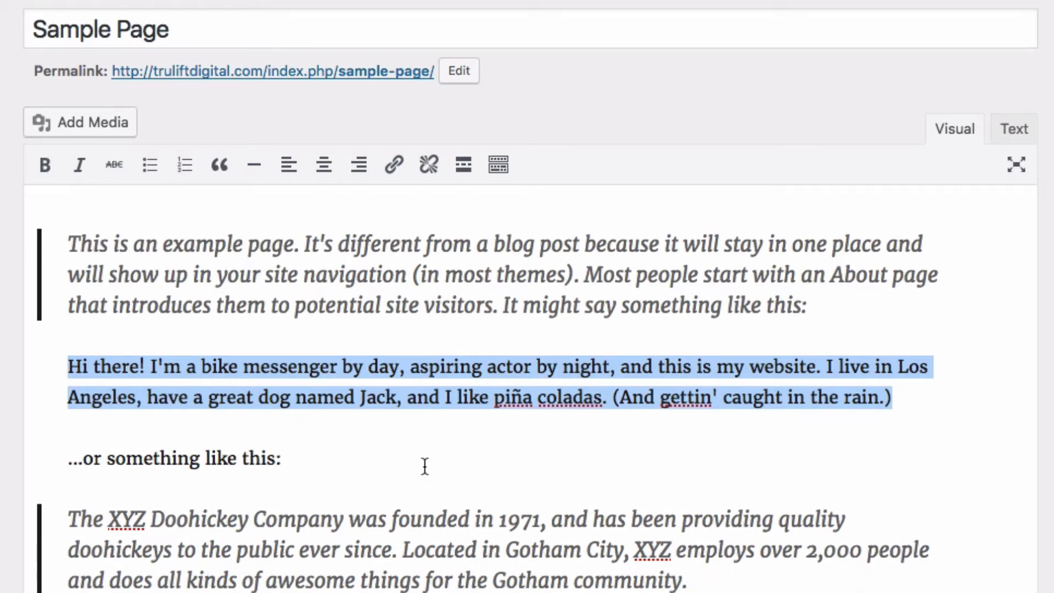
# Step: In the HTML view, check the blockquote tags around the first paragraph and the unquoted 'Hi there!' text
pyautogui.click(1010, 132)
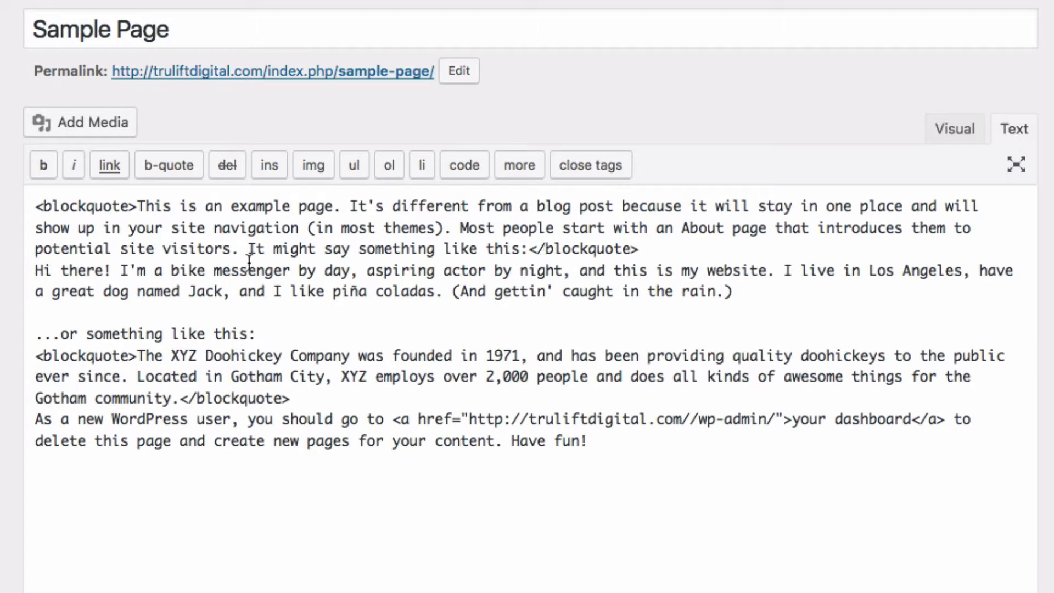
pyautogui.moveTo(139, 207); pyautogui.dragTo(38, 208)
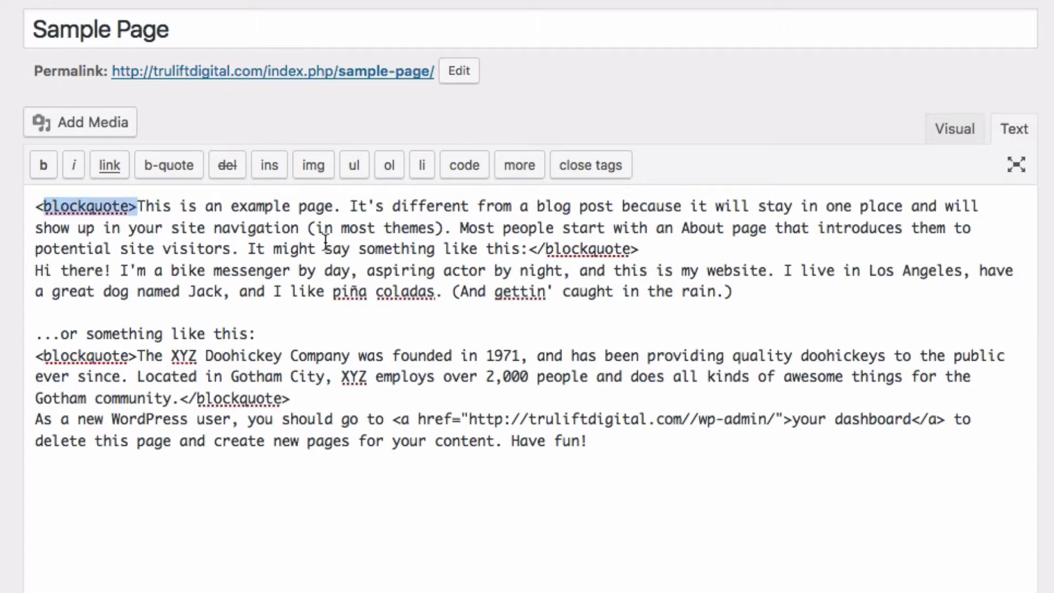
pyautogui.moveTo(528, 250); pyautogui.dragTo(639, 250)
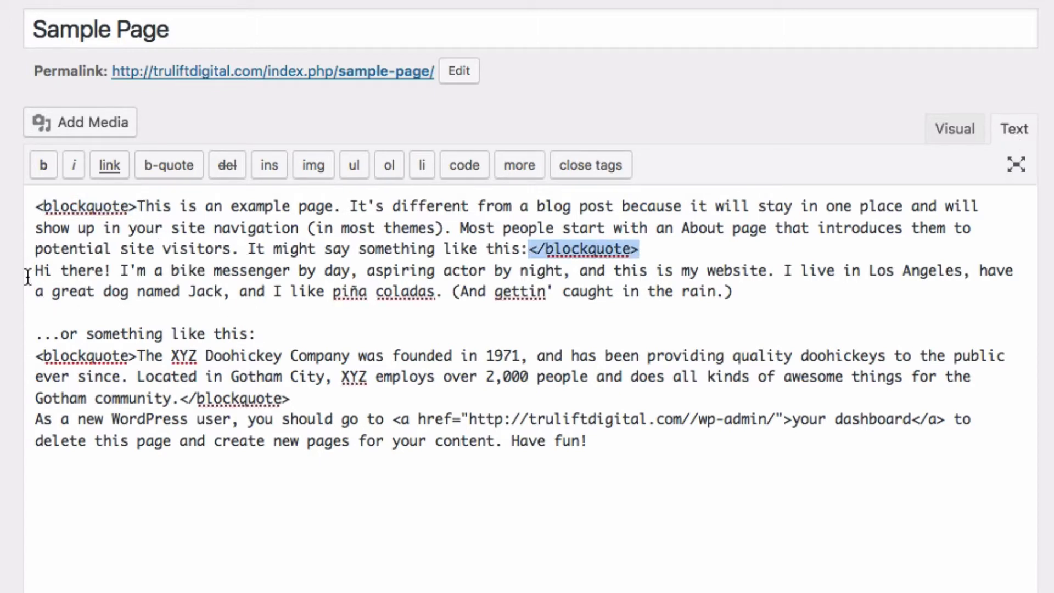
pyautogui.moveTo(34, 271); pyautogui.dragTo(756, 295)
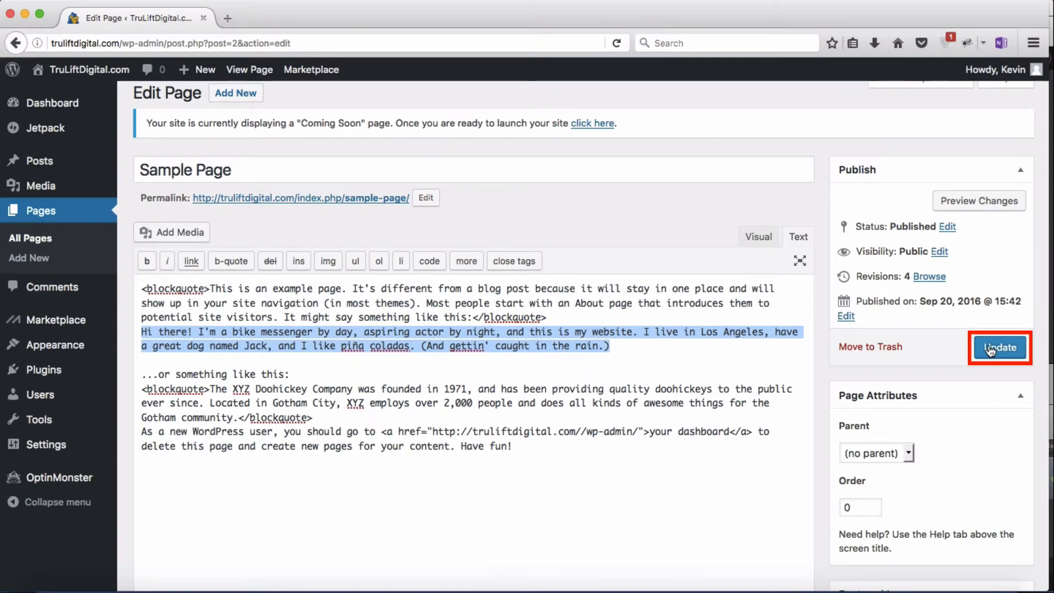
pyautogui.click(750, 247)
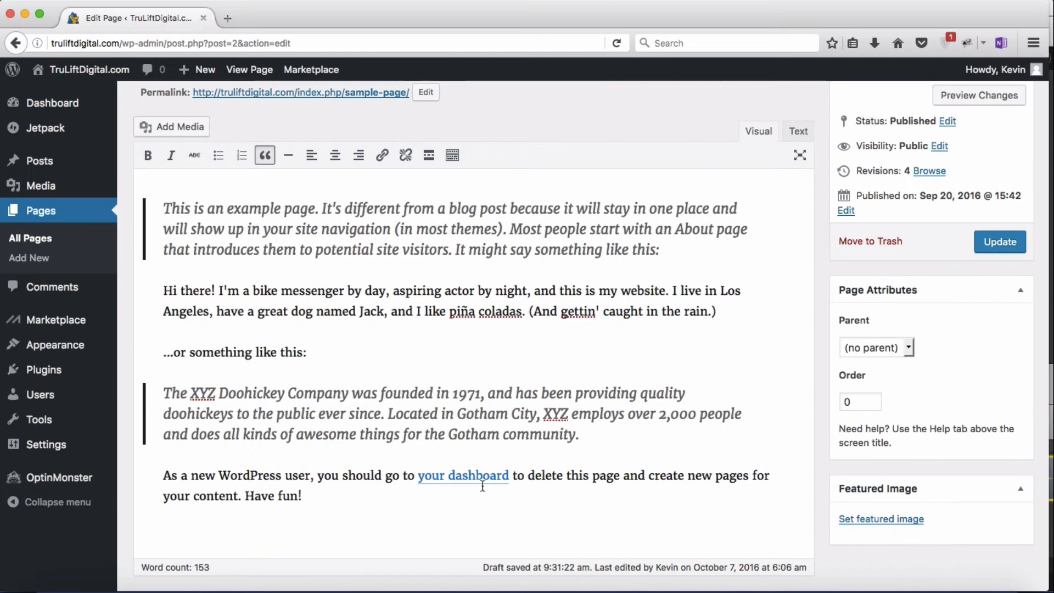
pyautogui.click(976, 98)
pyautogui.scroll(-5, 705, 388)
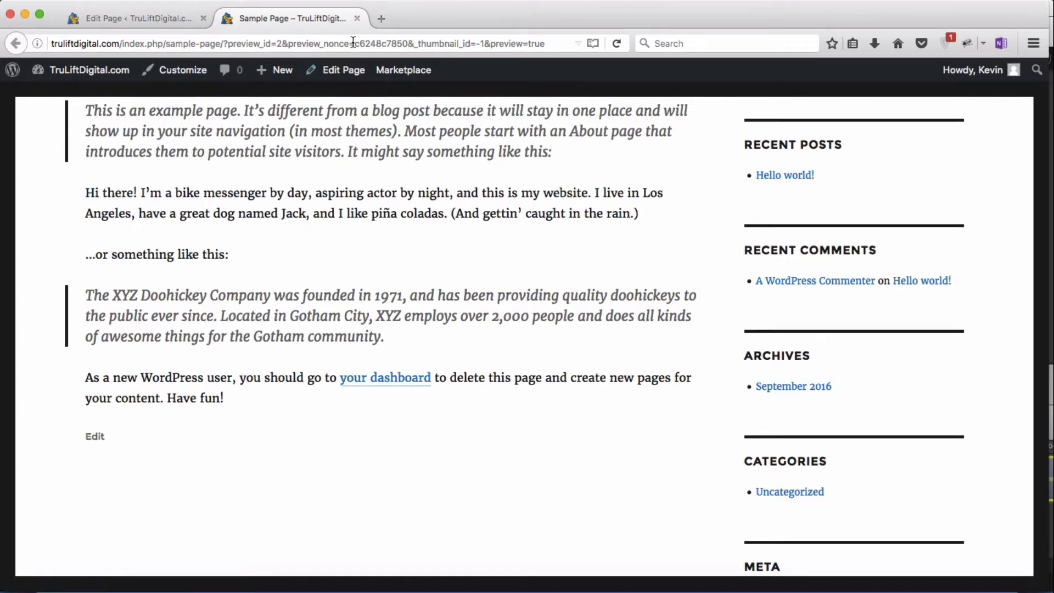
pyautogui.click(356, 26)
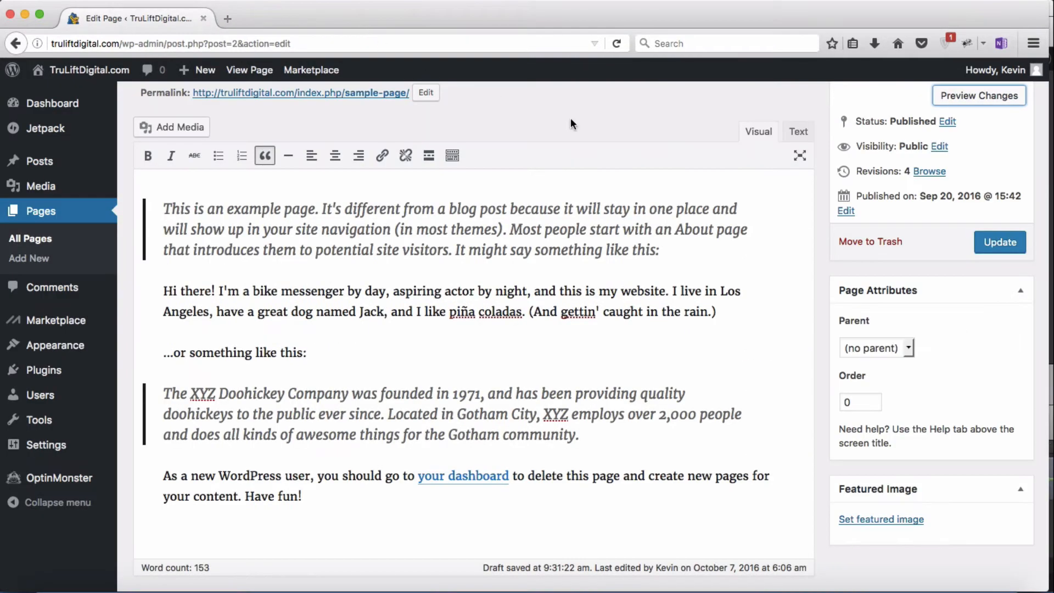
pyautogui.click(796, 132)
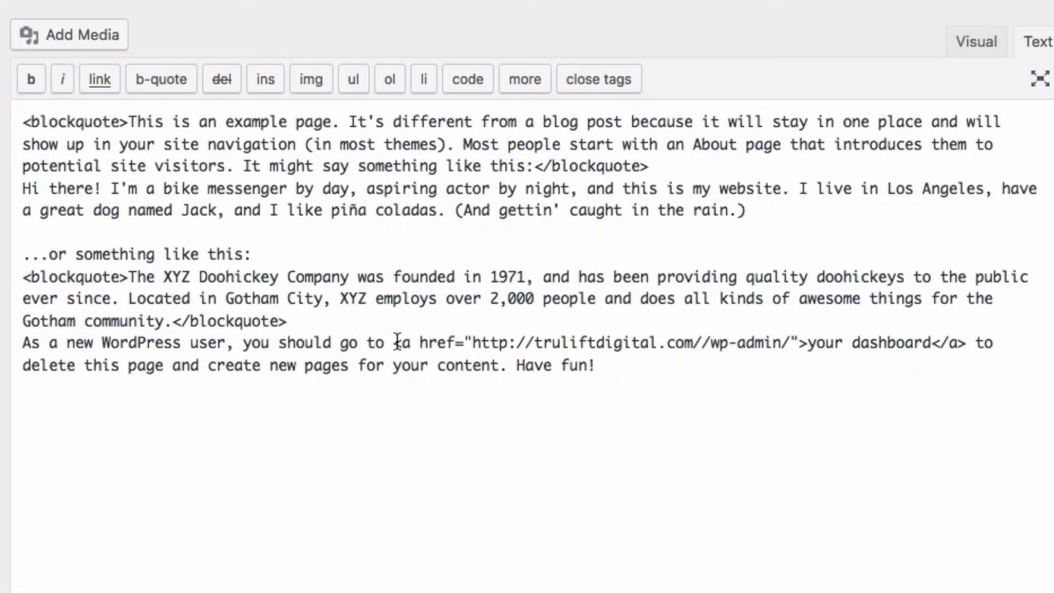
# Step: Check the 'your dashboard' link's <a href> and </a> tags, then return to Visual view and select 'piña coladas'
pyautogui.moveTo(397, 342); pyautogui.dragTo(804, 350)
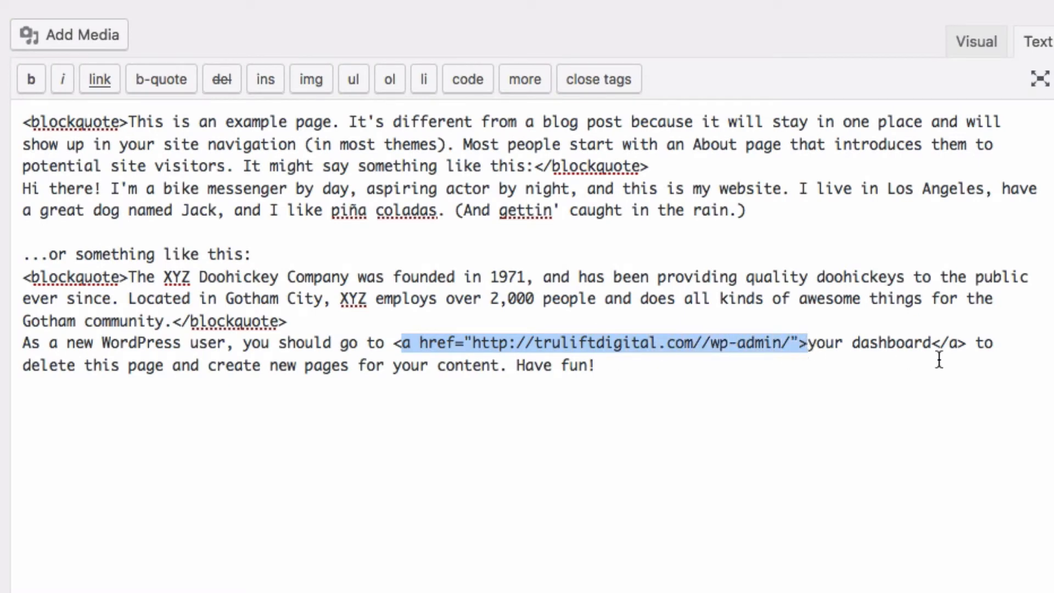
pyautogui.moveTo(931, 345); pyautogui.dragTo(967, 346)
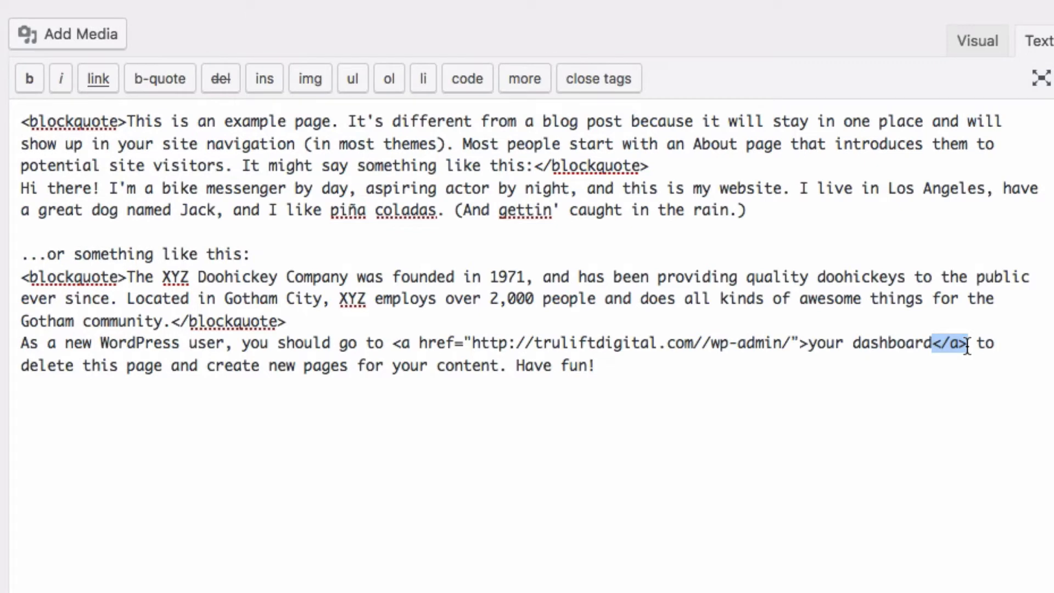
pyautogui.click(982, 44)
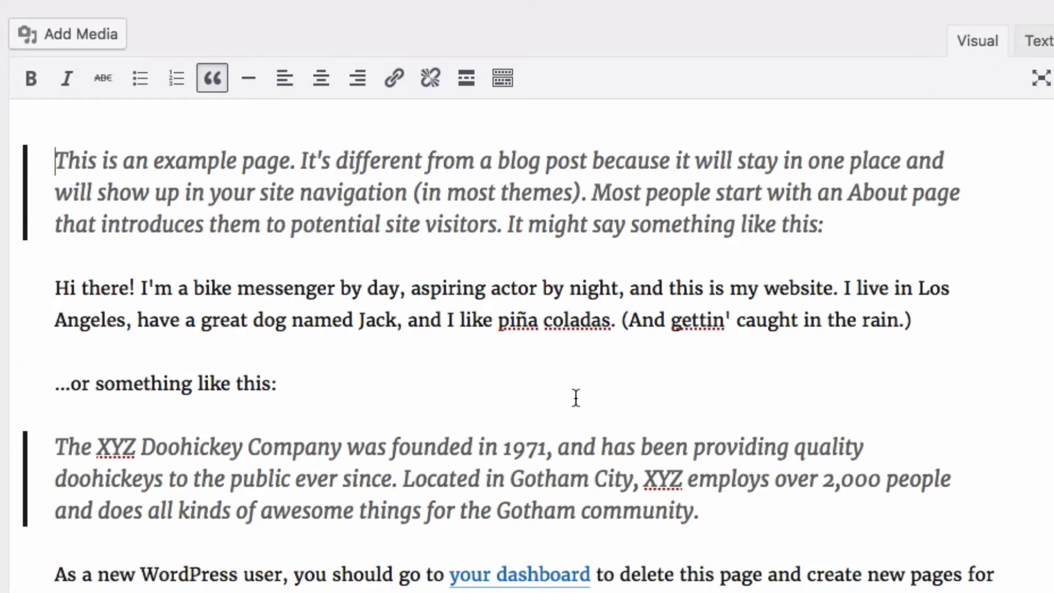
pyautogui.moveTo(498, 324); pyautogui.dragTo(607, 321)
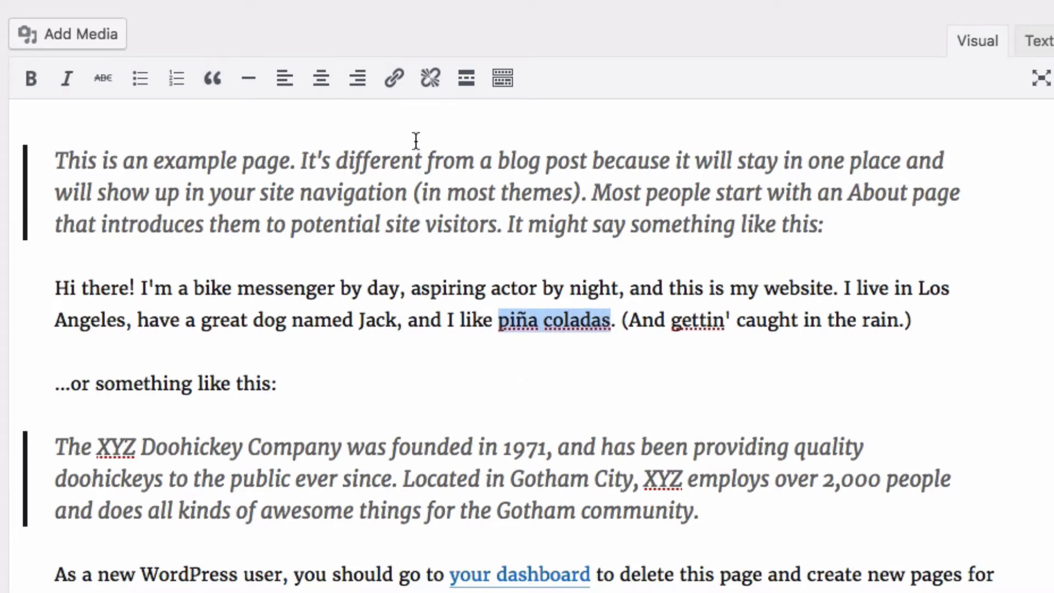
pyautogui.click(395, 87)
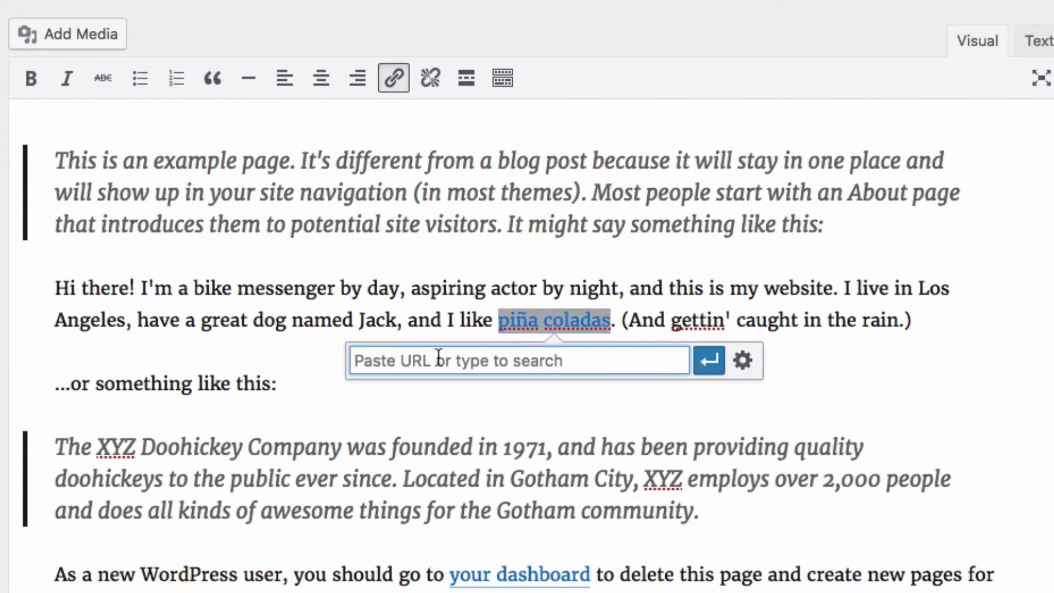
pyautogui.write('pinacoladas.com')
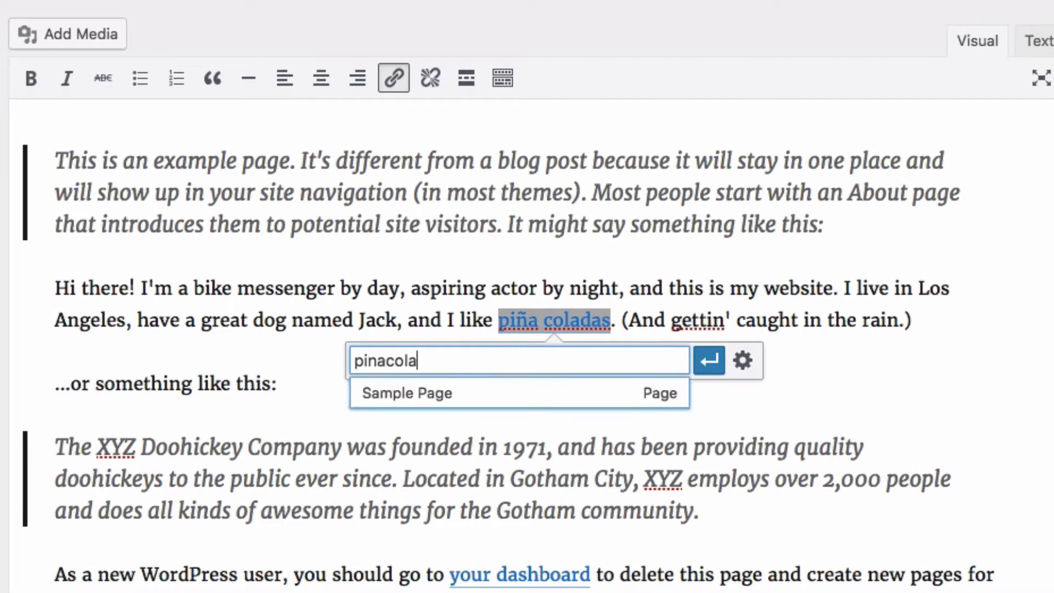
pyautogui.click(708, 362)
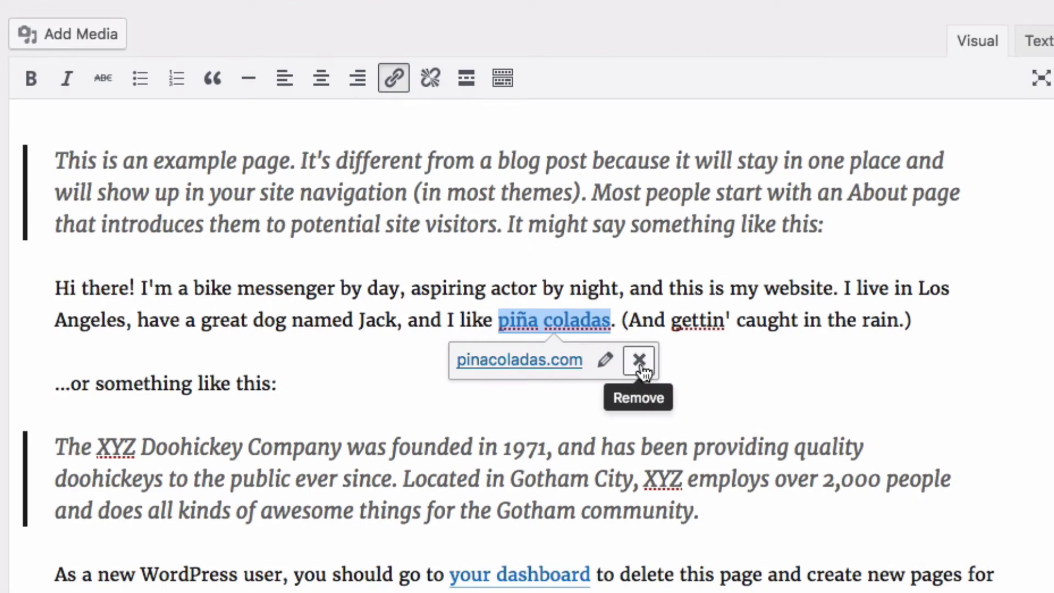
pyautogui.click(606, 361)
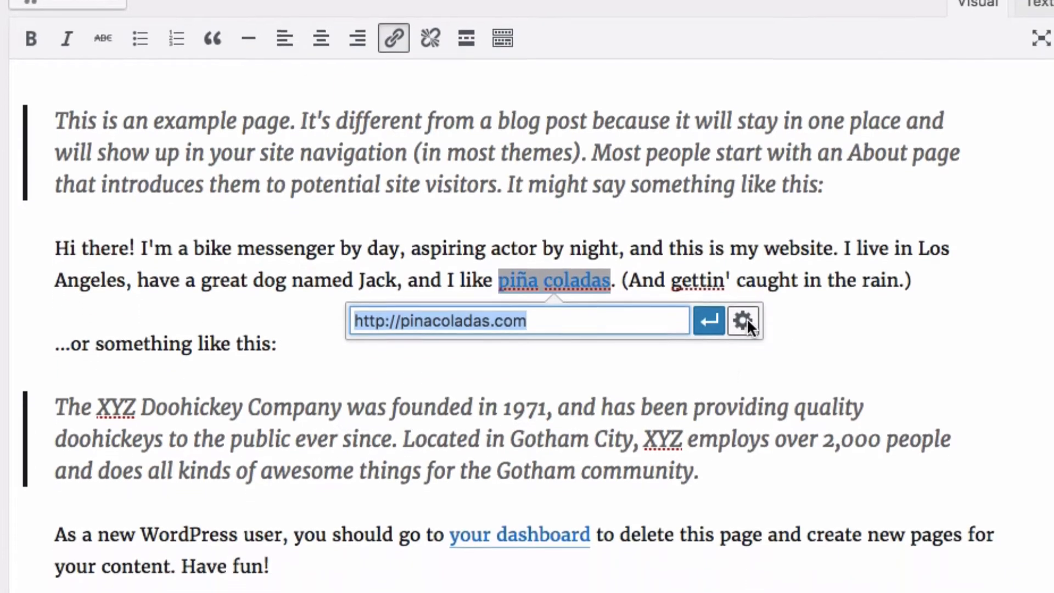
pyautogui.click(742, 360)
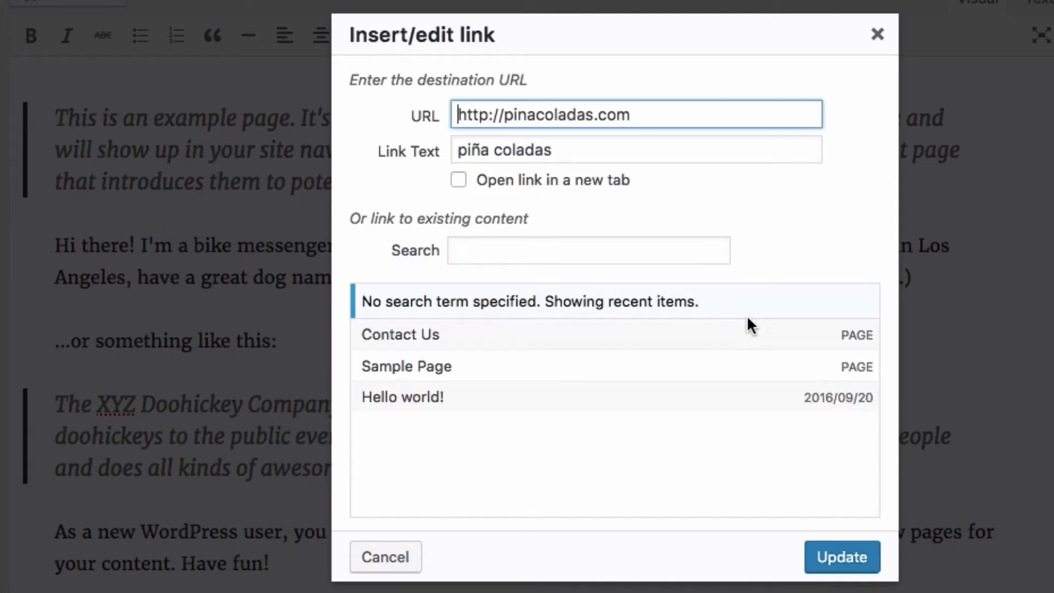
pyautogui.click(460, 181)
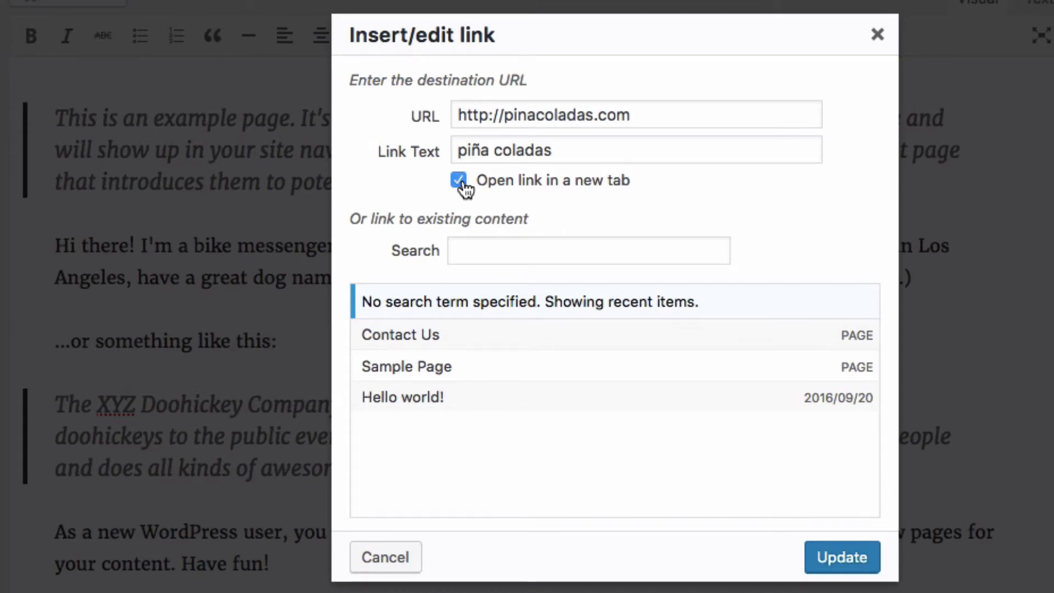
pyautogui.click(460, 181)
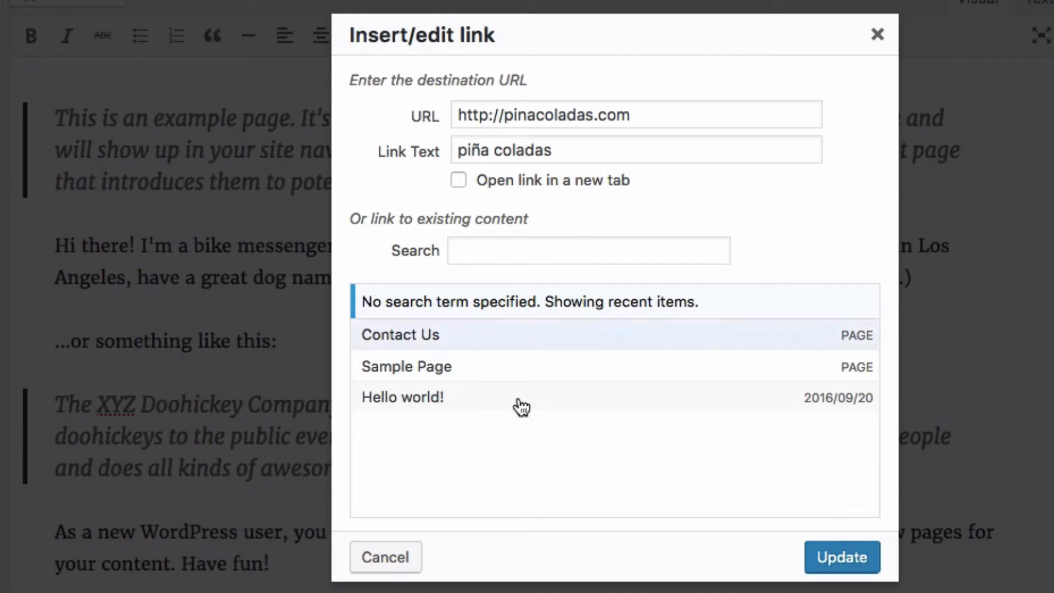
pyautogui.click(364, 561)
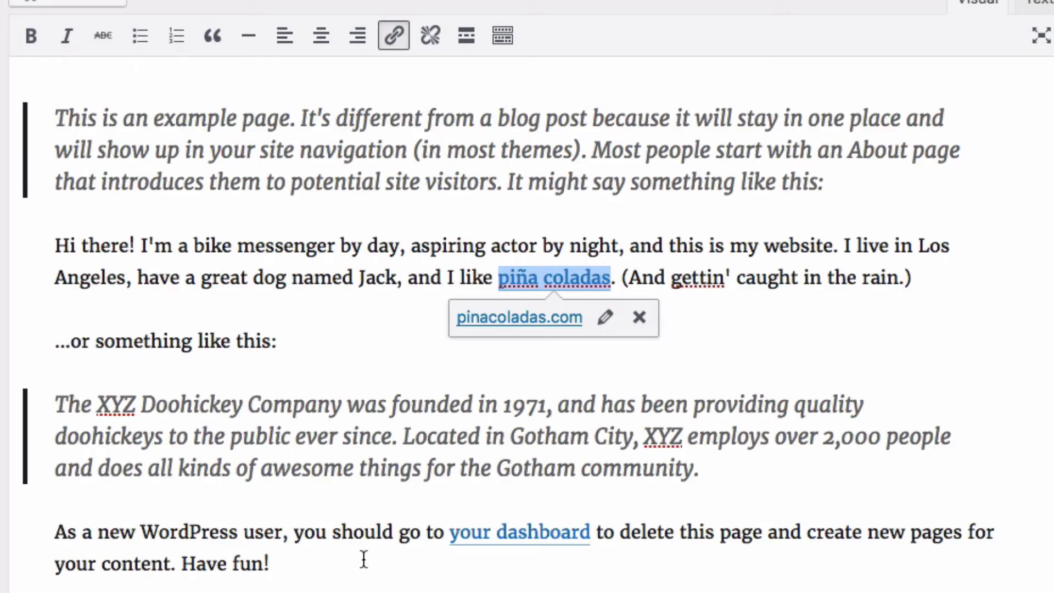
pyautogui.click(638, 319)
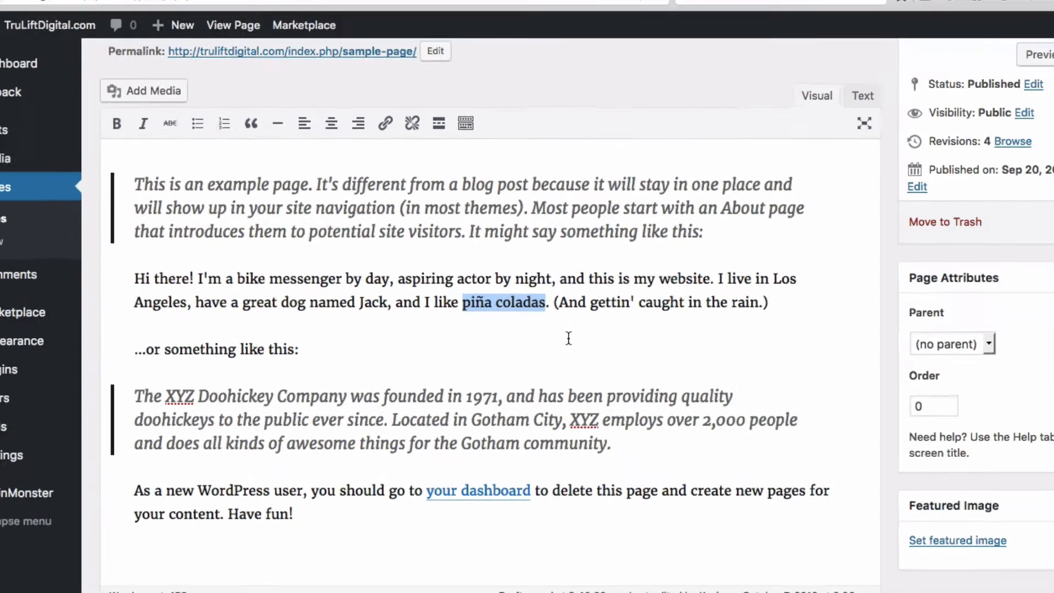
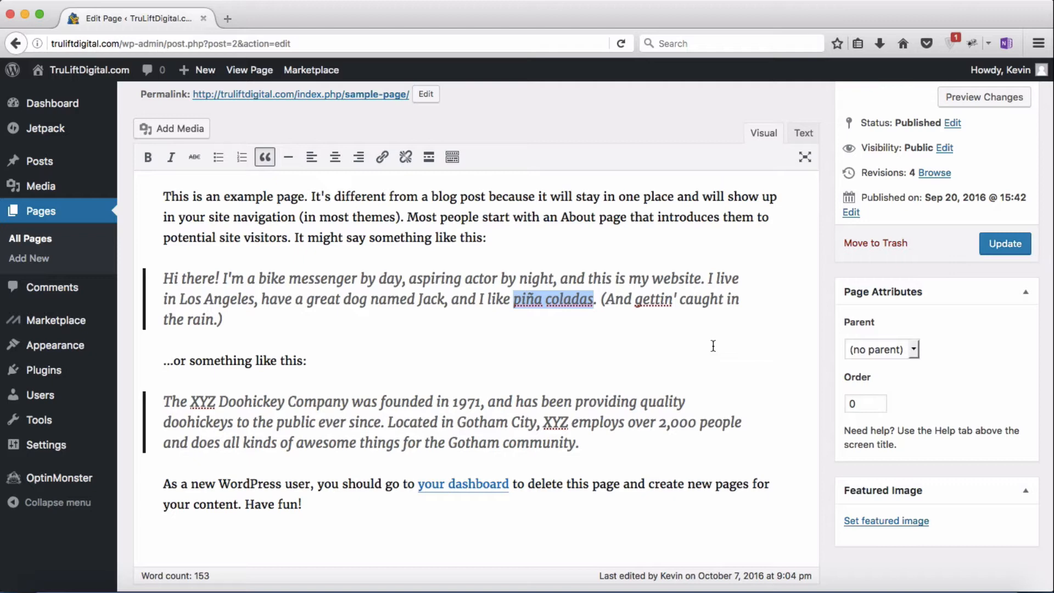
# Step: Save the Sample Page edits with the Update button
pyautogui.click(1003, 243)
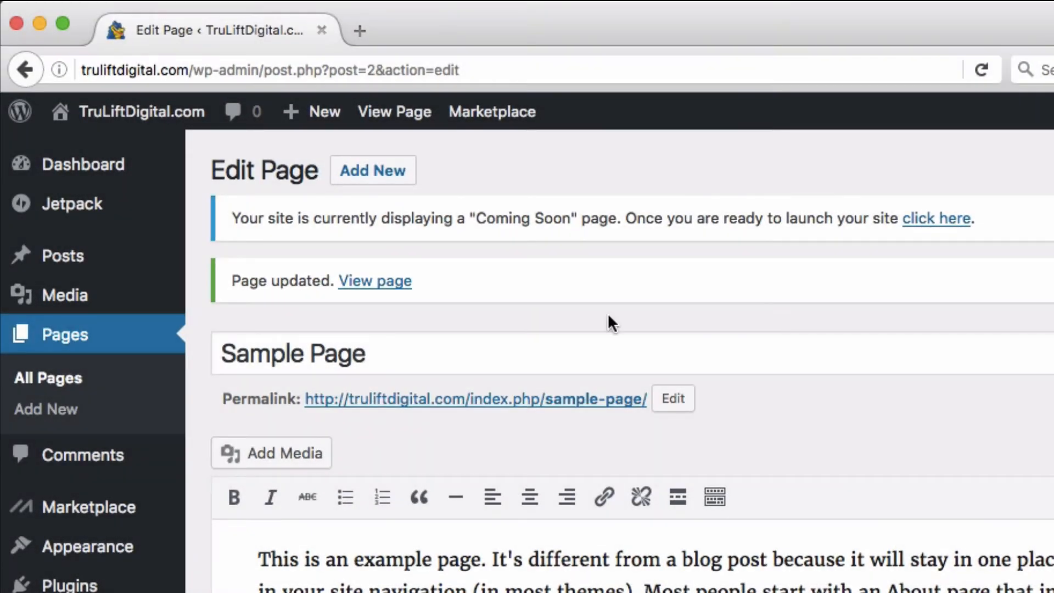
# Step: Start a new page titled 'About'
pyautogui.click(373, 181)
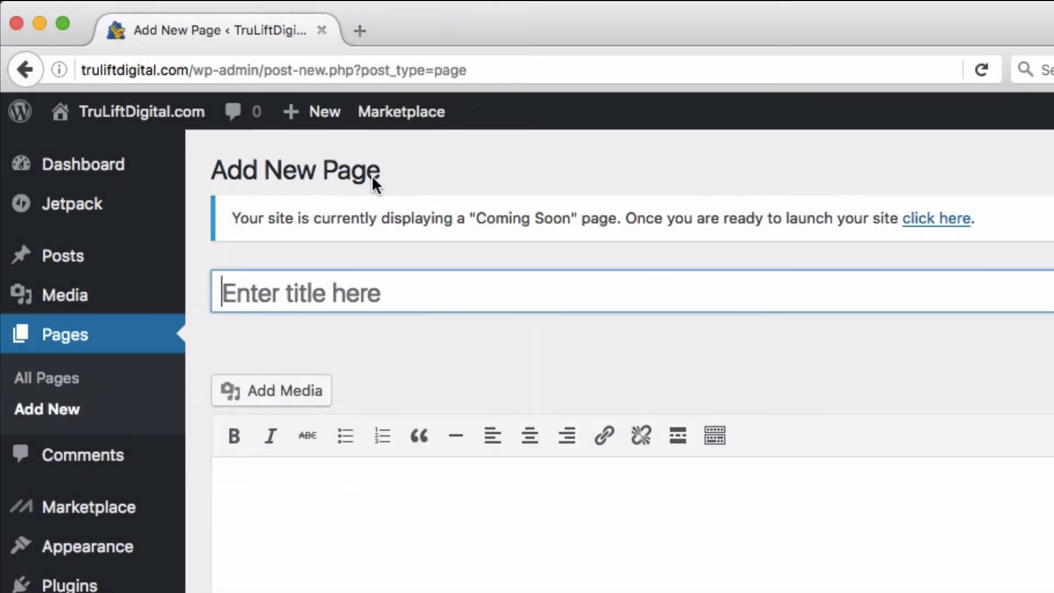
pyautogui.click(383, 299)
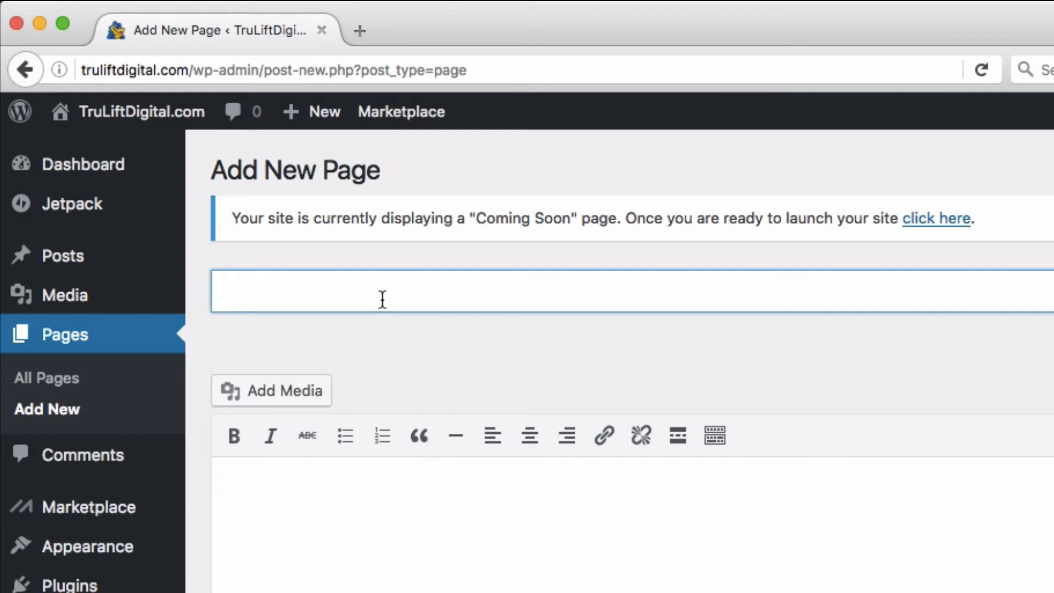
pyautogui.write('About')
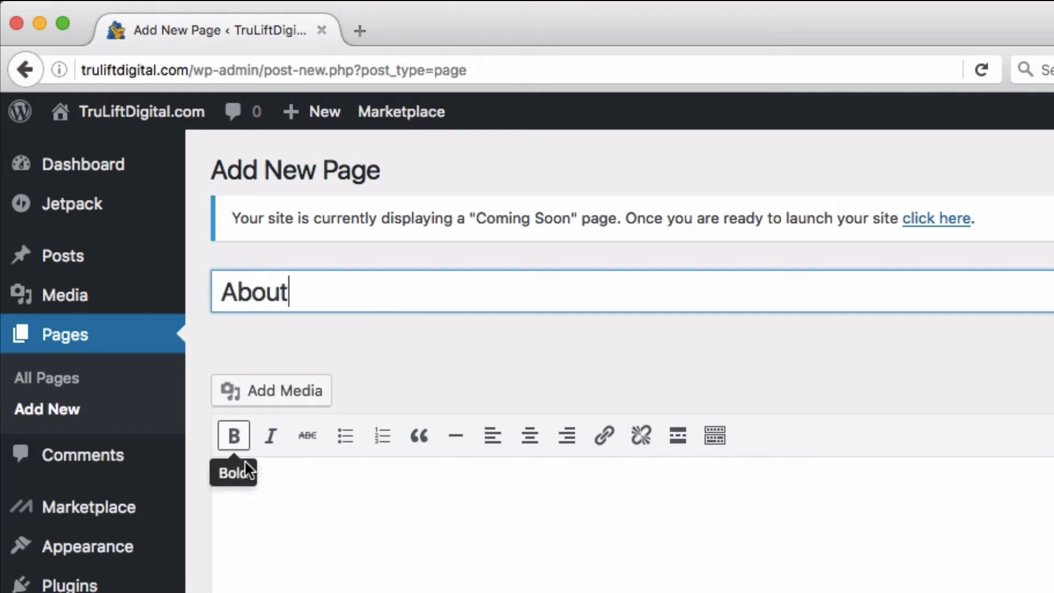
# Step: Paste the prepared multi-paragraph About Me text into the page body and review it
pyautogui.click(242, 473)
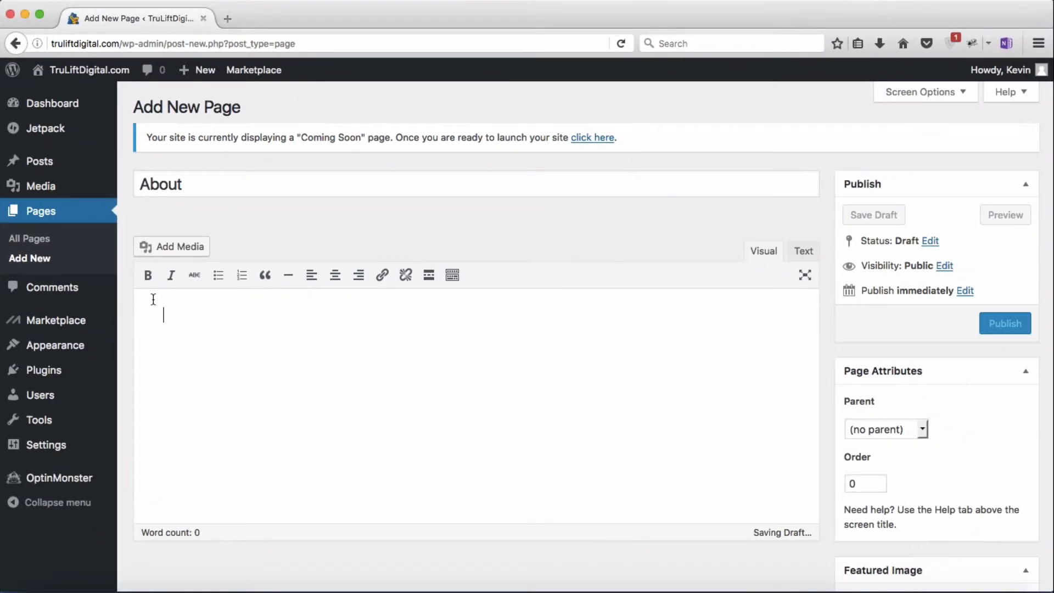
pyautogui.press('super+v')
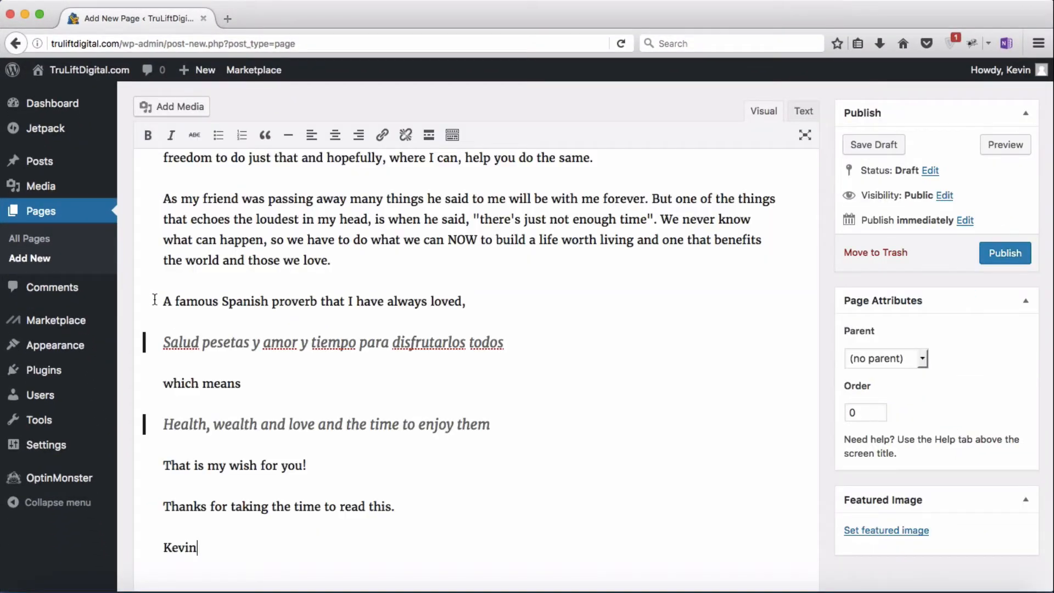
pyautogui.scroll(-4, 309, 406)
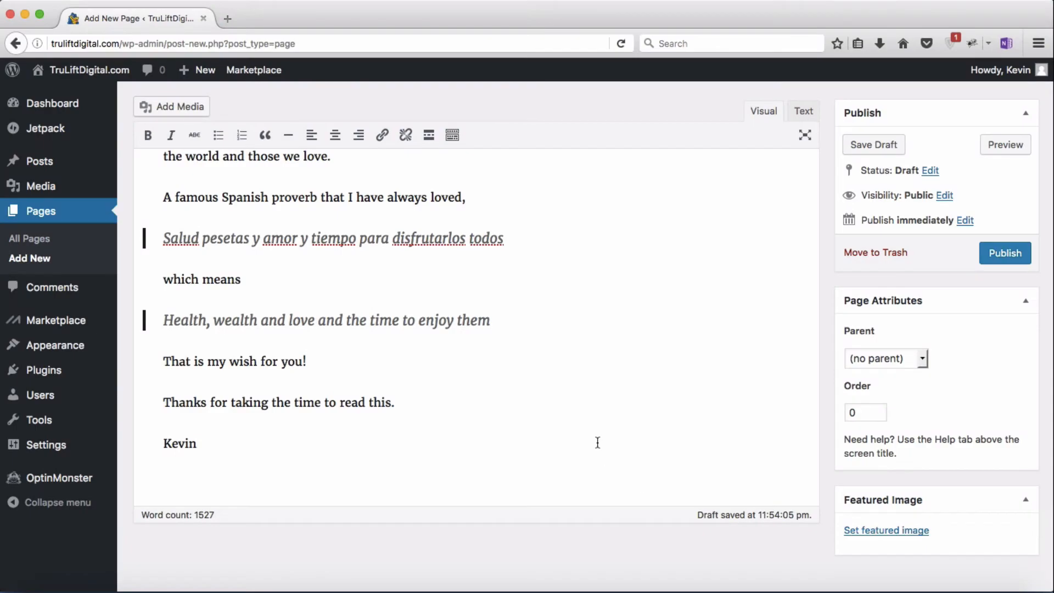
pyautogui.scroll(15, 597, 442)
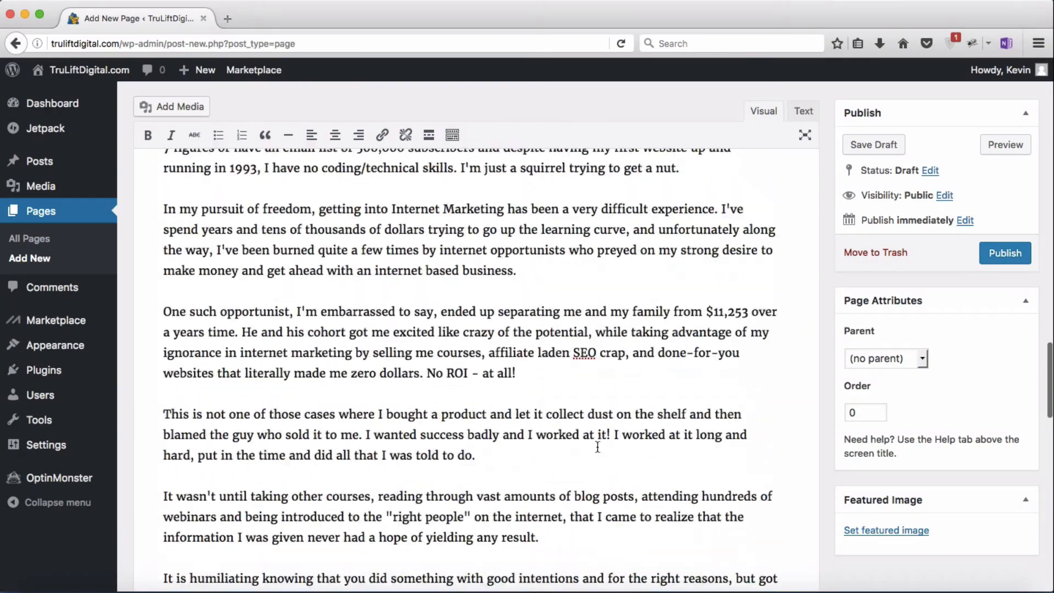
pyautogui.scroll(15, 597, 447)
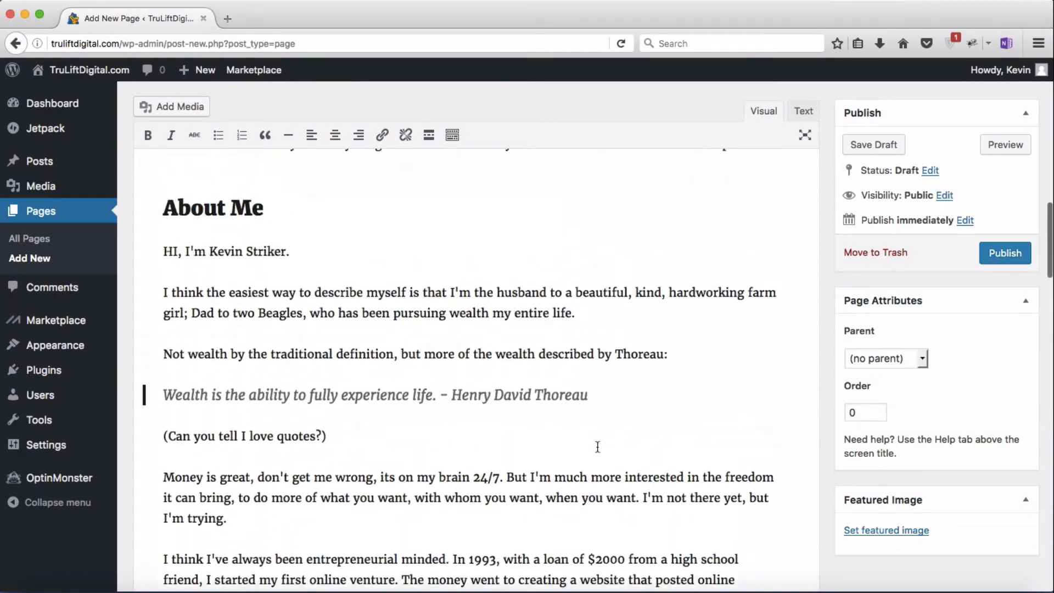
pyautogui.scroll(20, 597, 446)
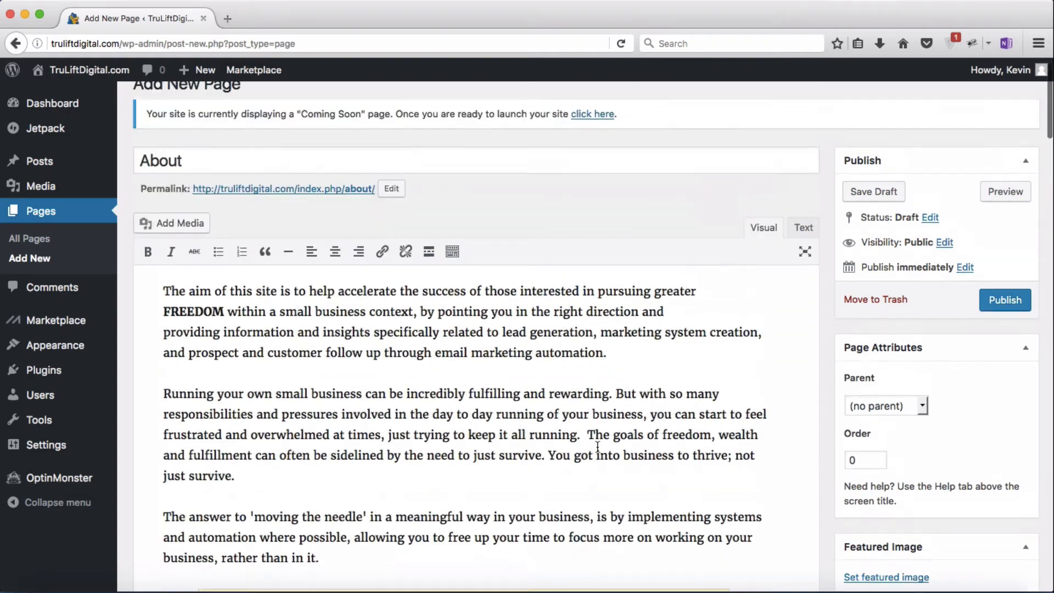
pyautogui.scroll(2, 597, 447)
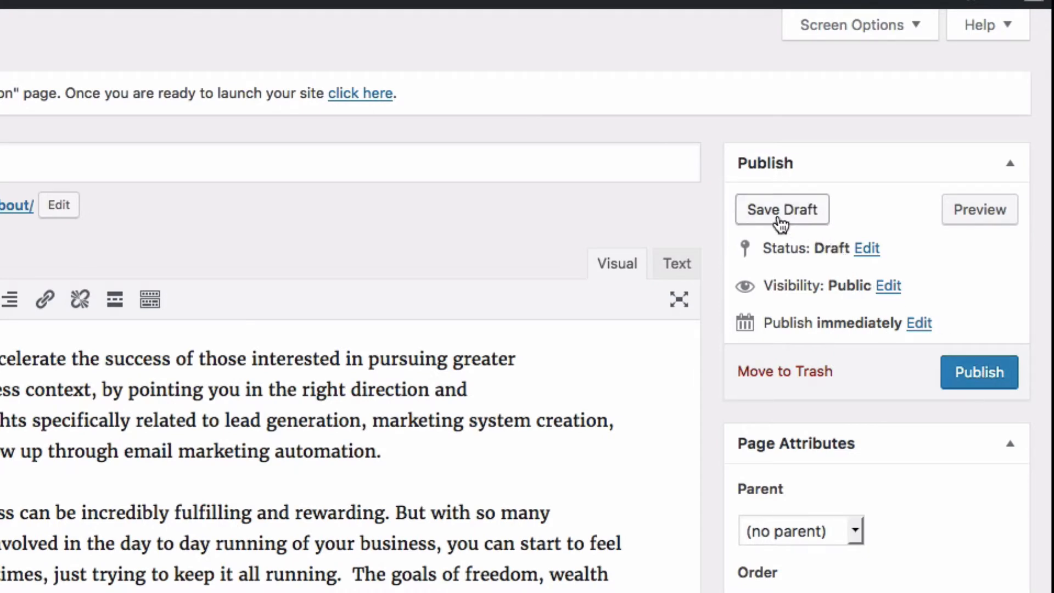
# Step: Save the About page as a draft
pyautogui.click(779, 219)
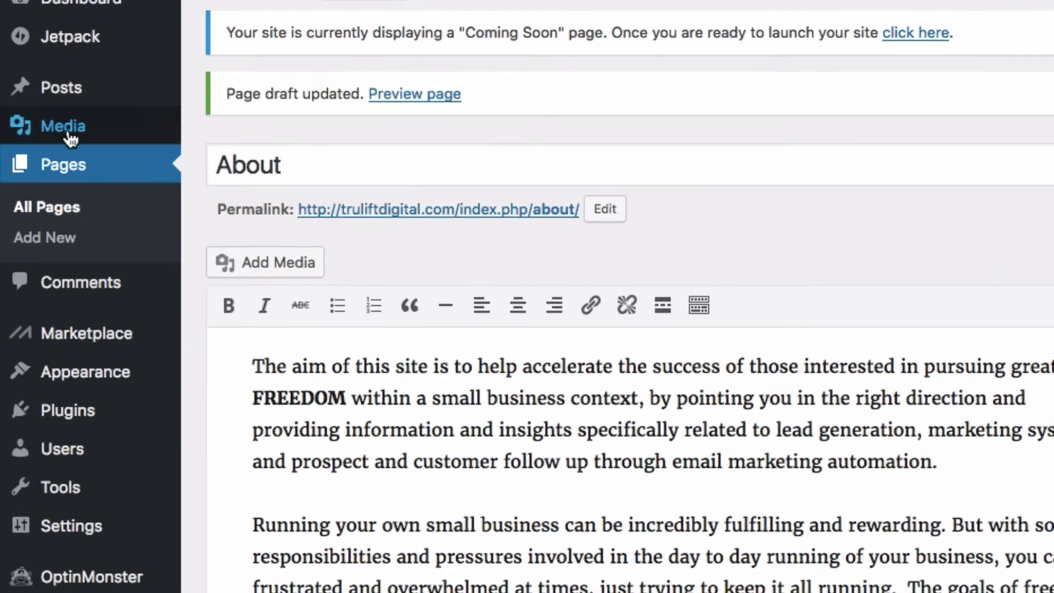
# Step: Upload 'Squirrel with nut.jpg' to the Media Library by dragging it from the desktop
pyautogui.moveTo(46, 193)
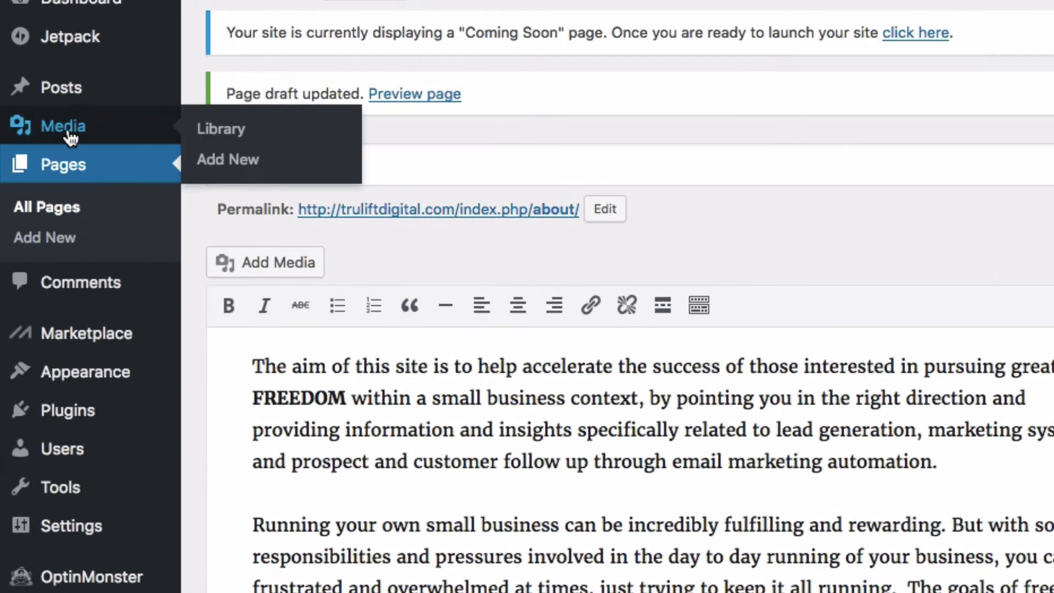
pyautogui.click(231, 141)
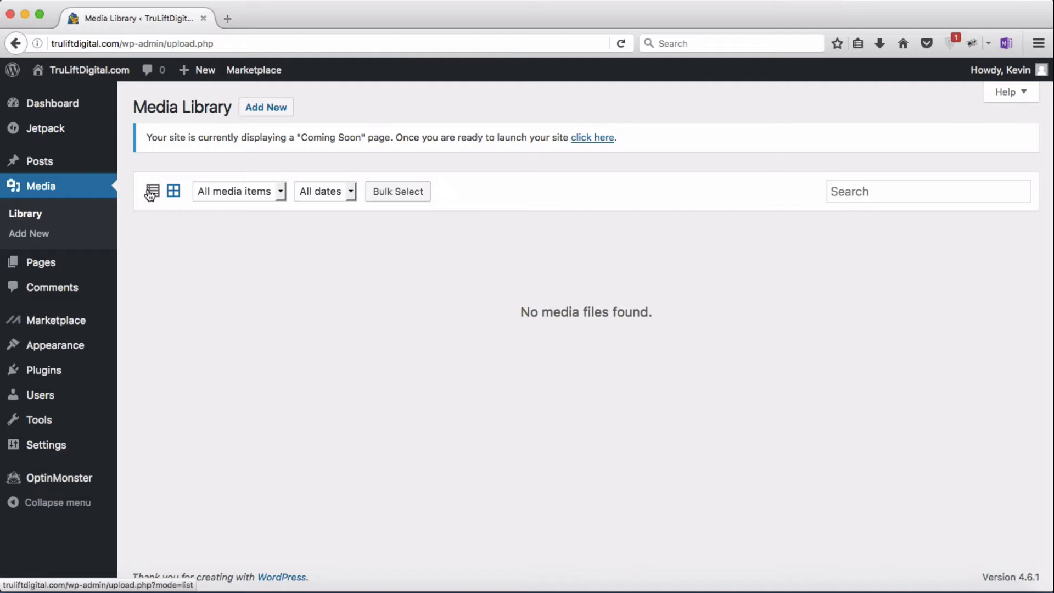
pyautogui.click(269, 113)
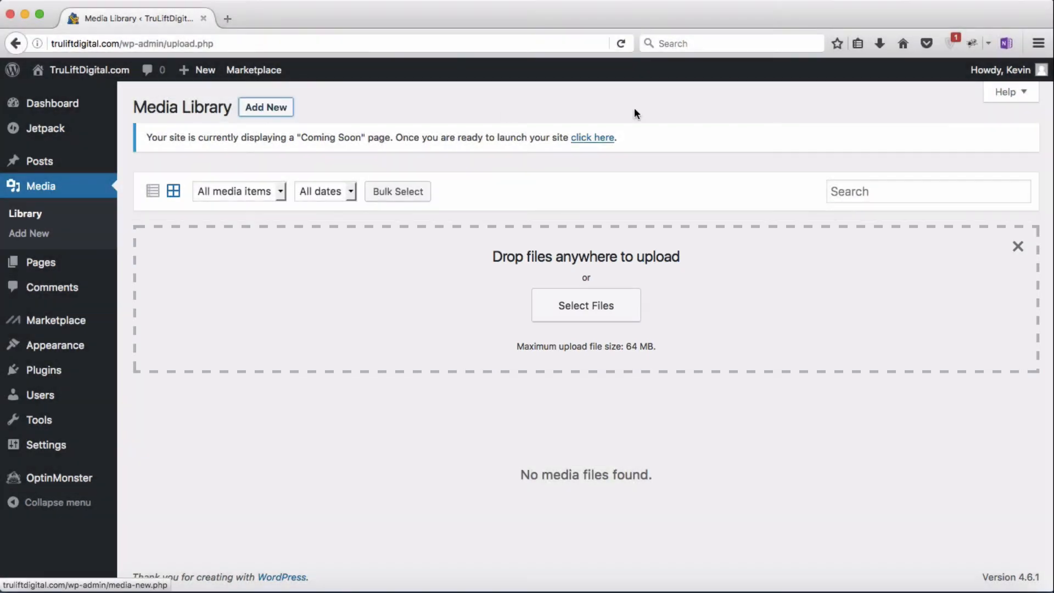
pyautogui.moveTo(1051, 160); pyautogui.dragTo(781, 188)
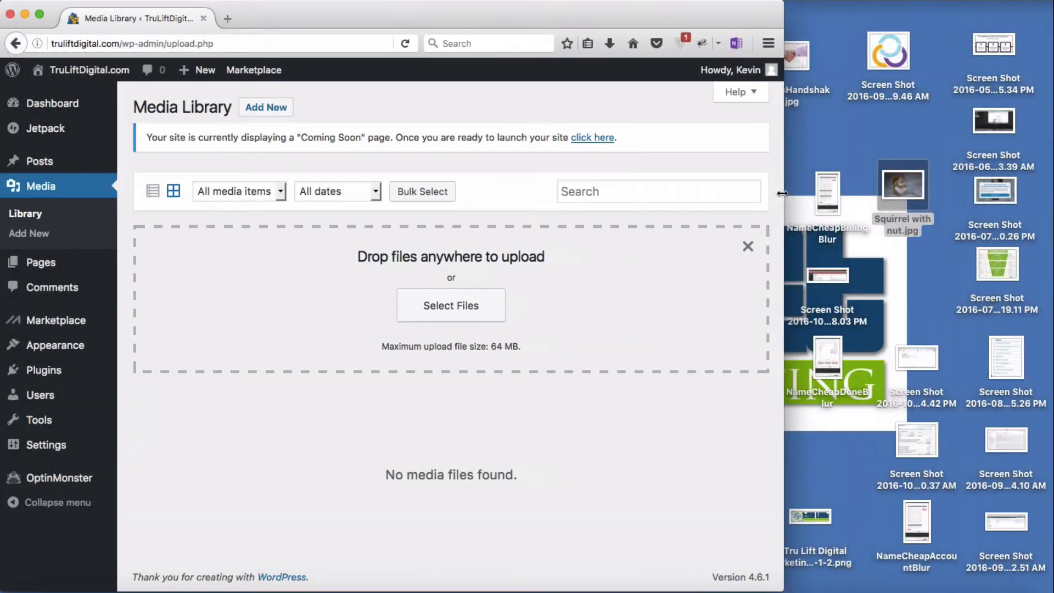
pyautogui.click(900, 193)
pyautogui.moveTo(900, 192); pyautogui.dragTo(461, 301)
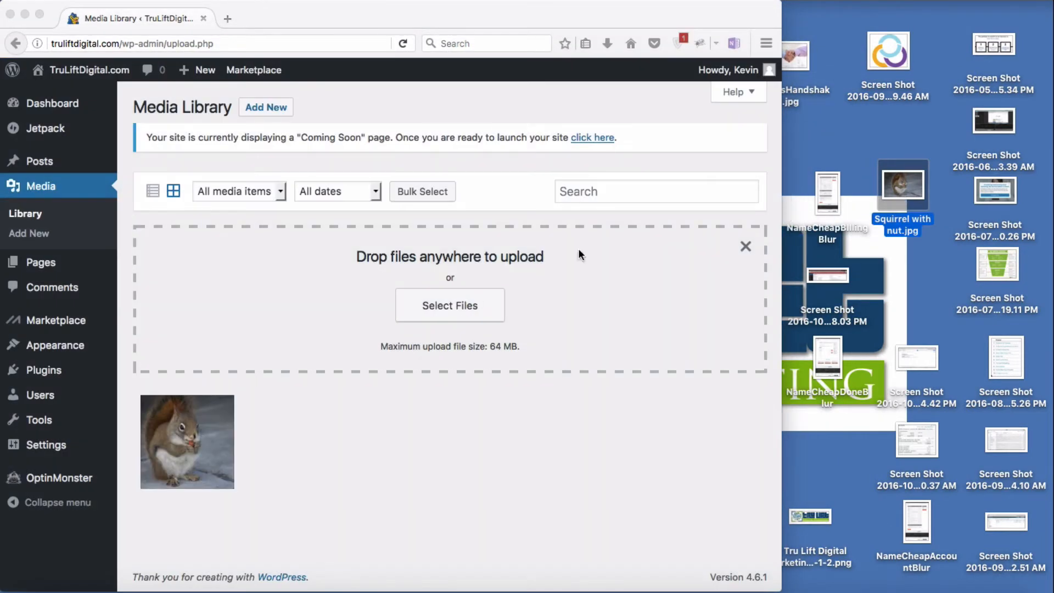
pyautogui.moveTo(782, 162); pyautogui.dragTo(1049, 161)
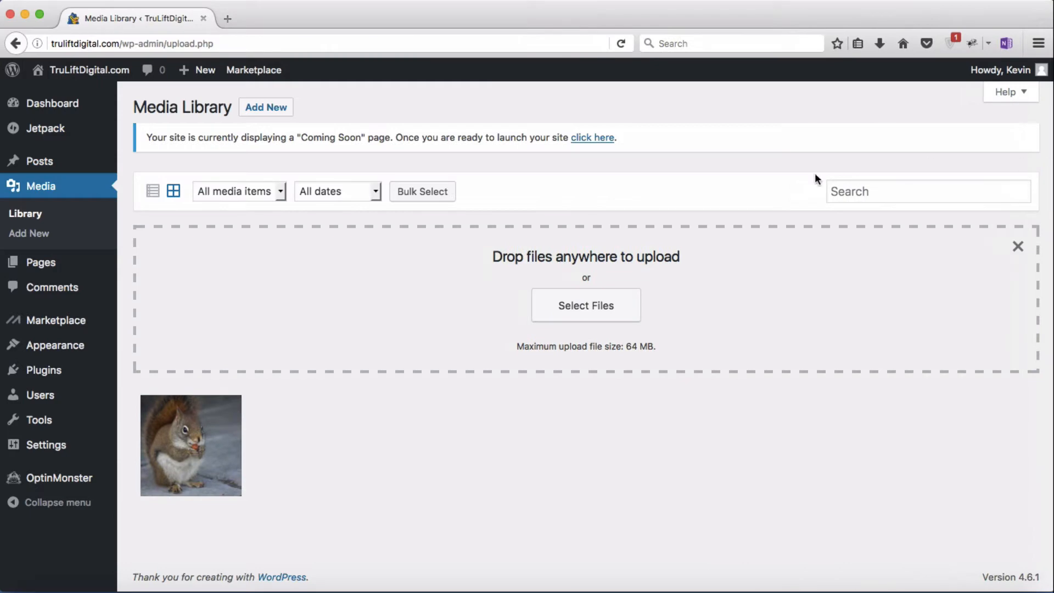
# Step: Upload the circular logo screenshot through Select Files
pyautogui.click(592, 308)
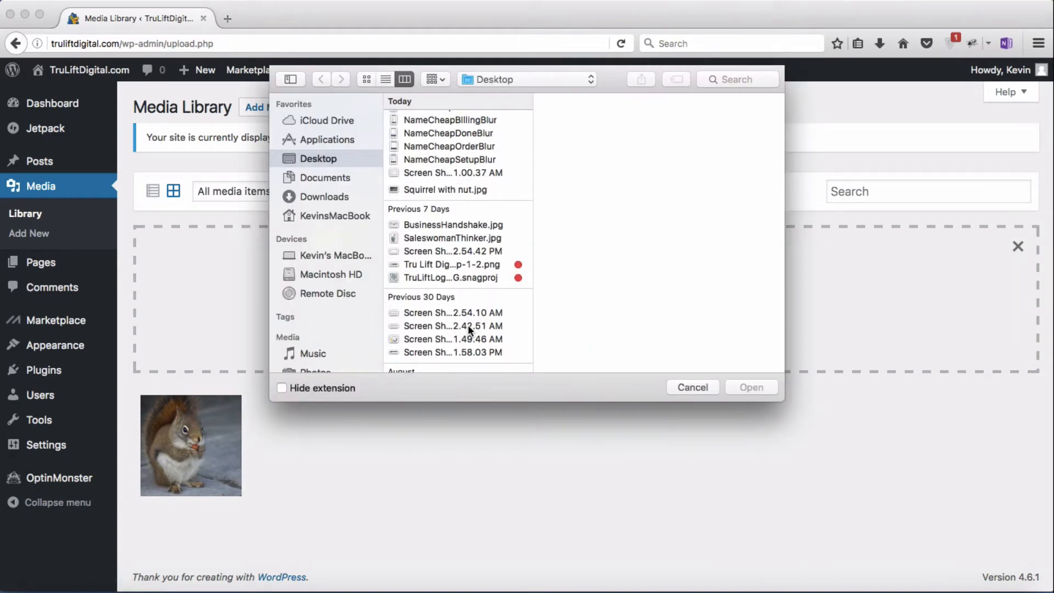
pyautogui.scroll(-1, 468, 325)
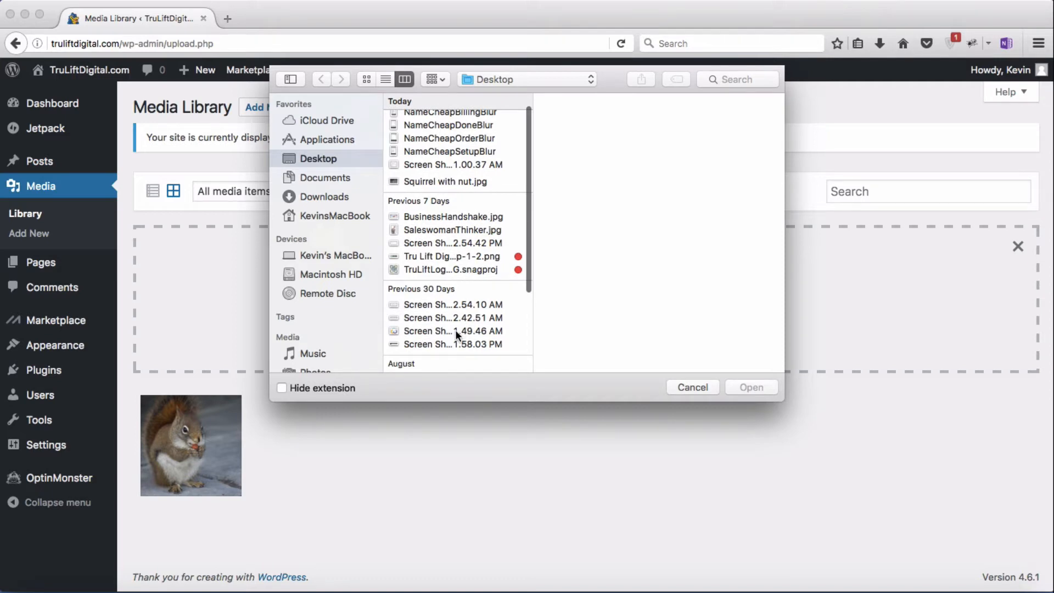
pyautogui.doubleClick(455, 329)
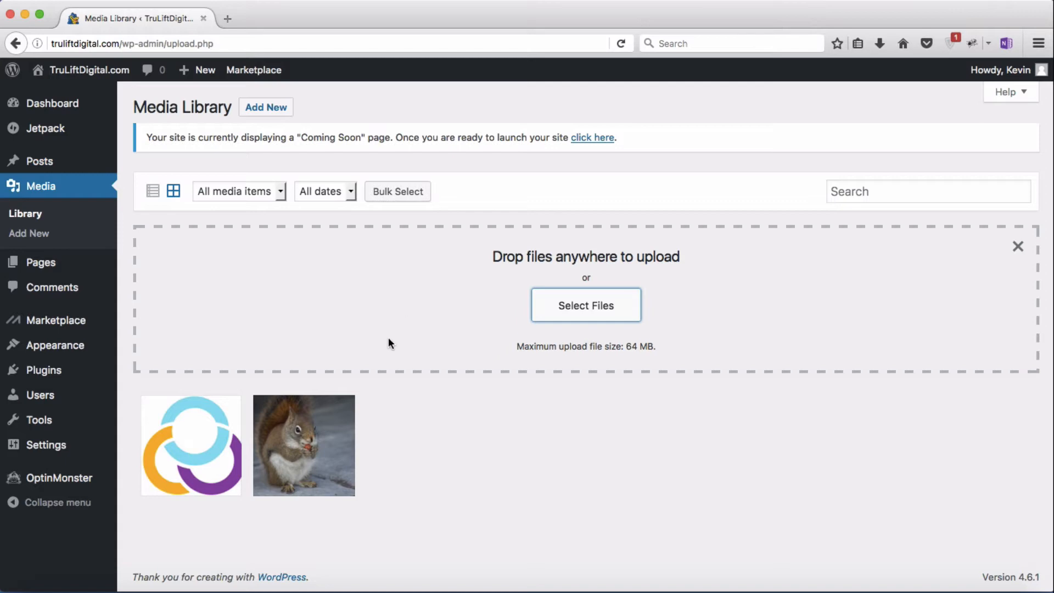
# Step: Permanently delete the squirrel photo from its Attachment Details, confirming with OK
pyautogui.click(328, 451)
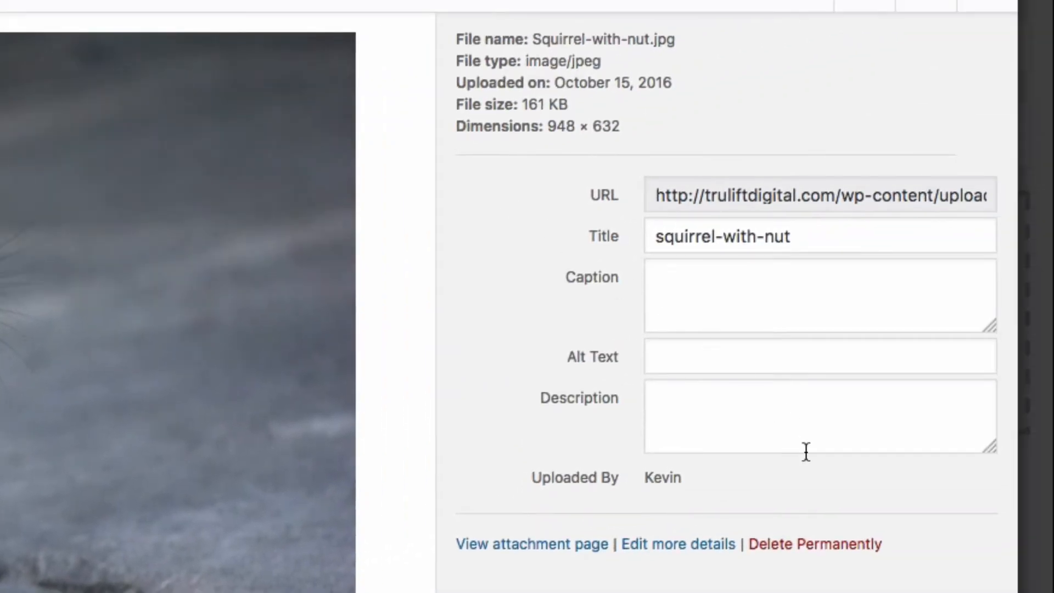
pyautogui.click(827, 544)
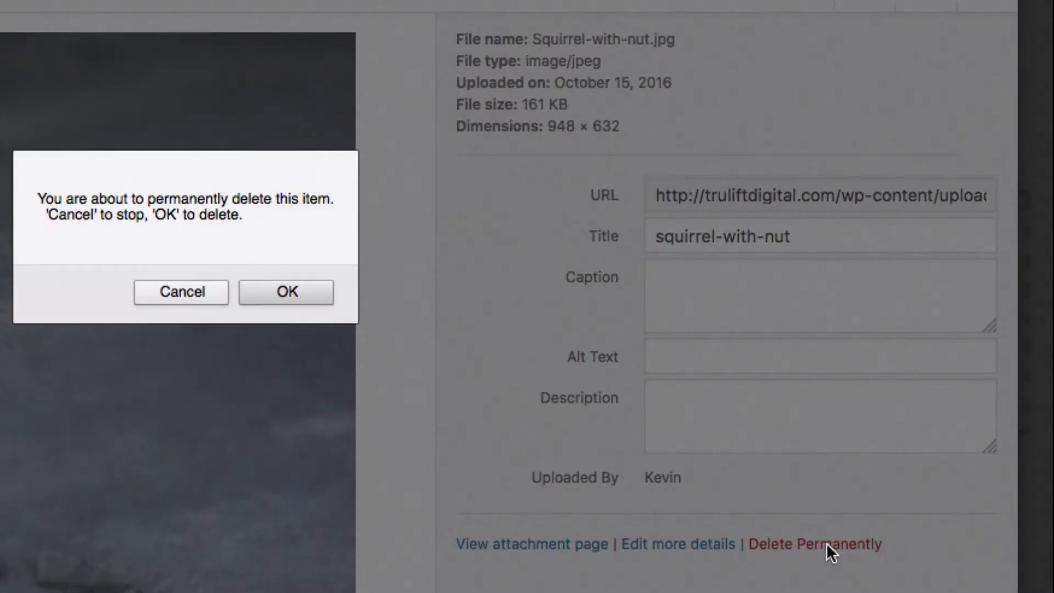
pyautogui.click(287, 300)
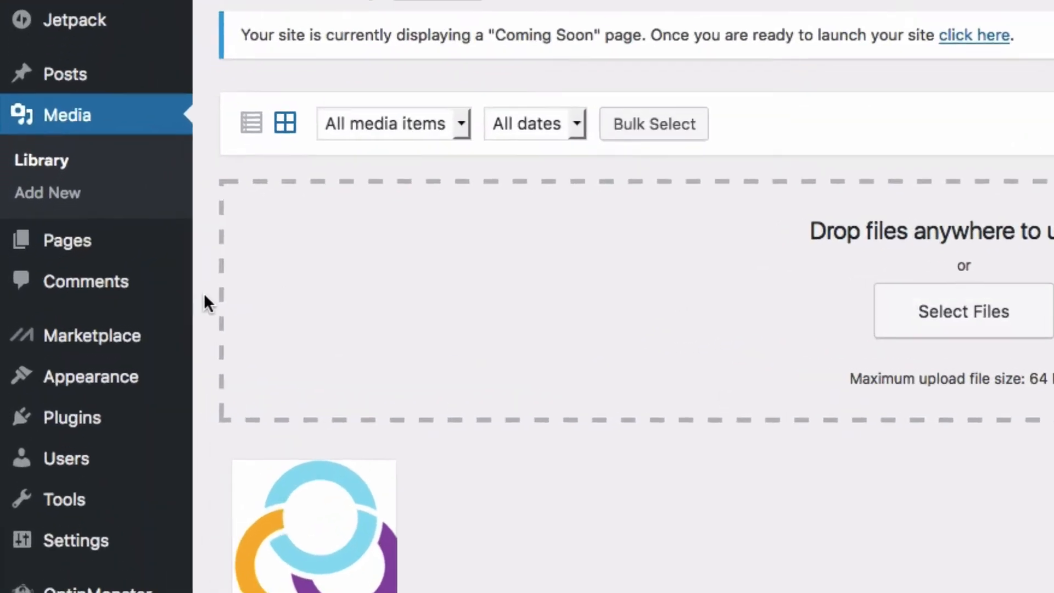
# Step: Reopen the About draft at the 'In my pursuit of freedom' paragraph and launch Add Media
pyautogui.moveTo(44, 268)
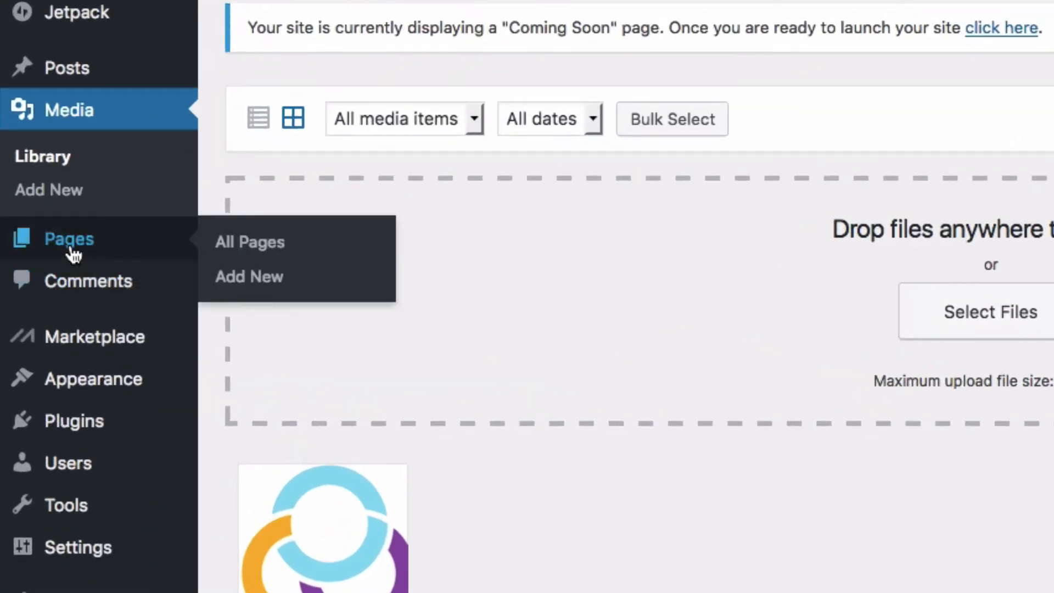
pyautogui.click(258, 257)
pyautogui.click(309, 236)
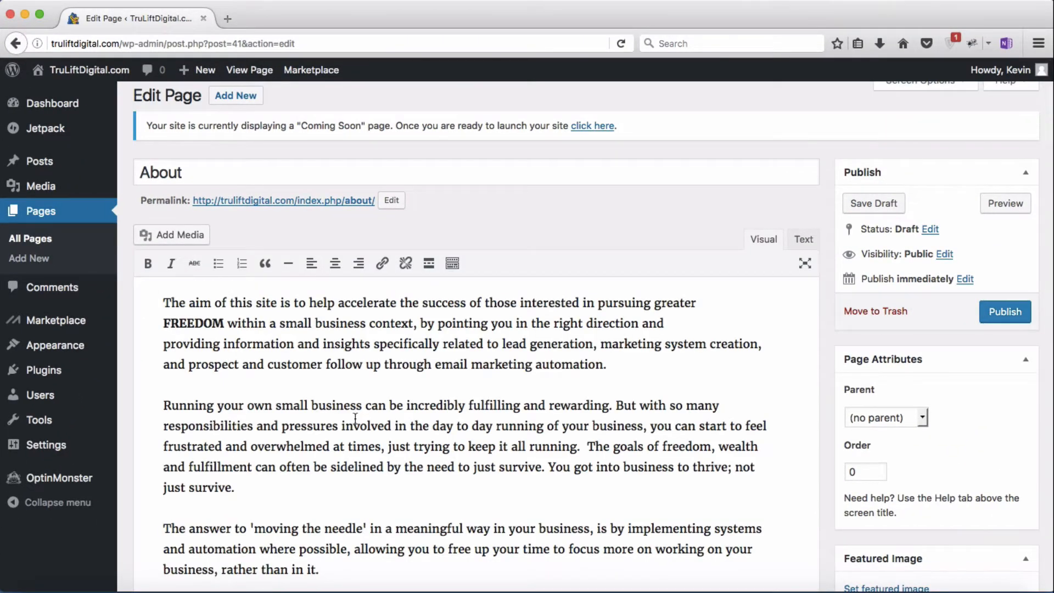
pyautogui.scroll(-12, 355, 418)
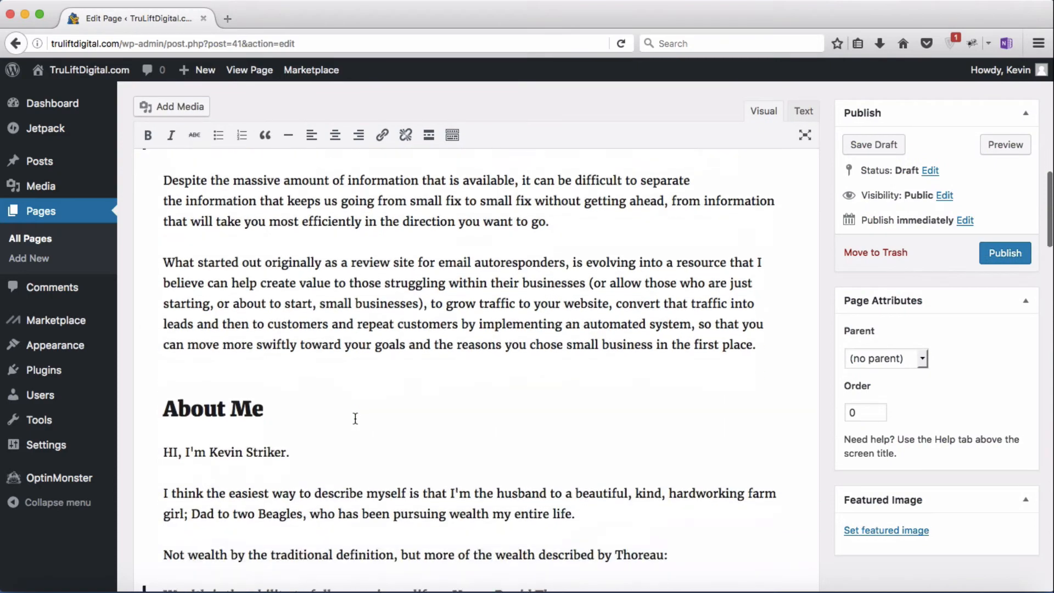
pyautogui.scroll(-16, 355, 418)
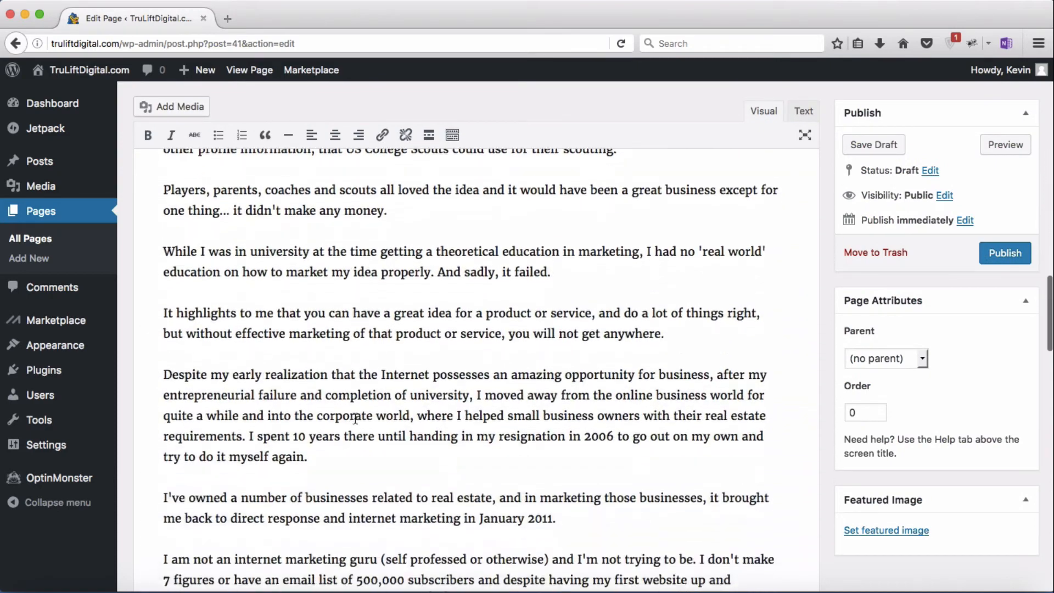
pyautogui.scroll(-4, 355, 419)
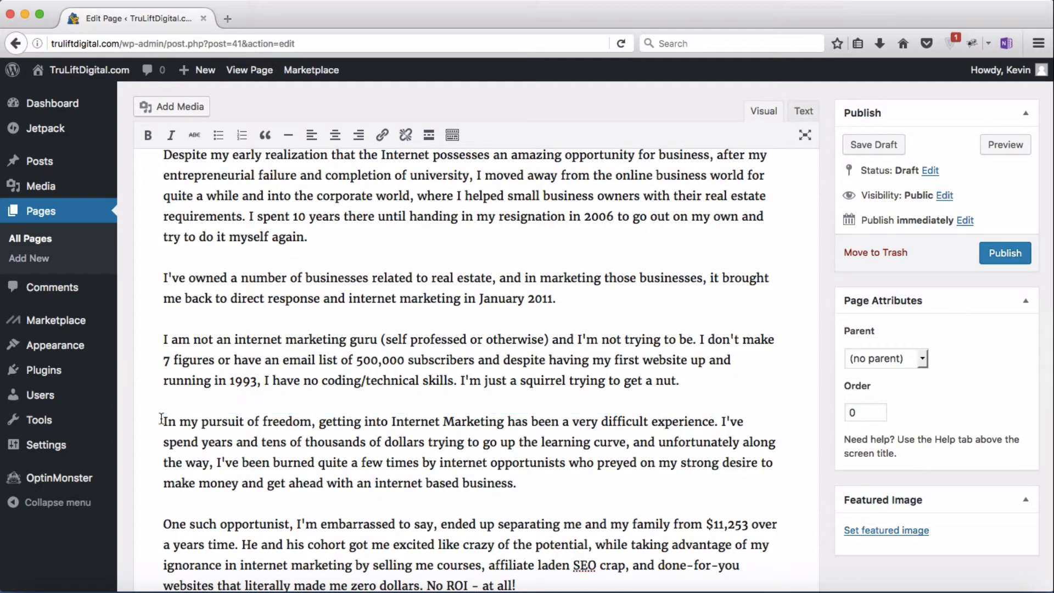
pyautogui.click(185, 106)
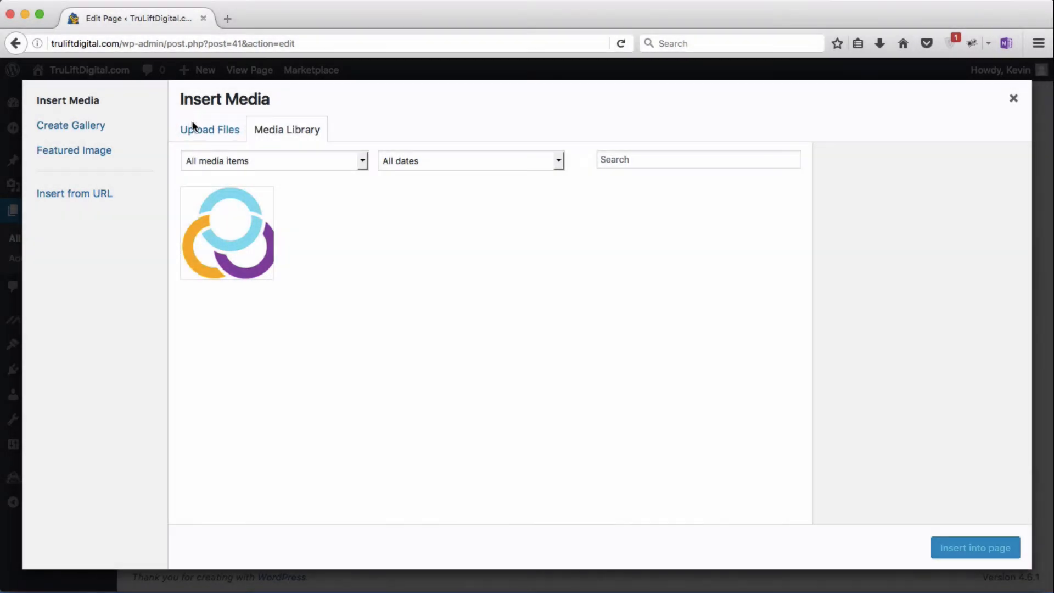
# Step: Upload 'Squirrel with nut.jpg' and insert it at medium 300 × 200 size with alignment None
pyautogui.click(204, 136)
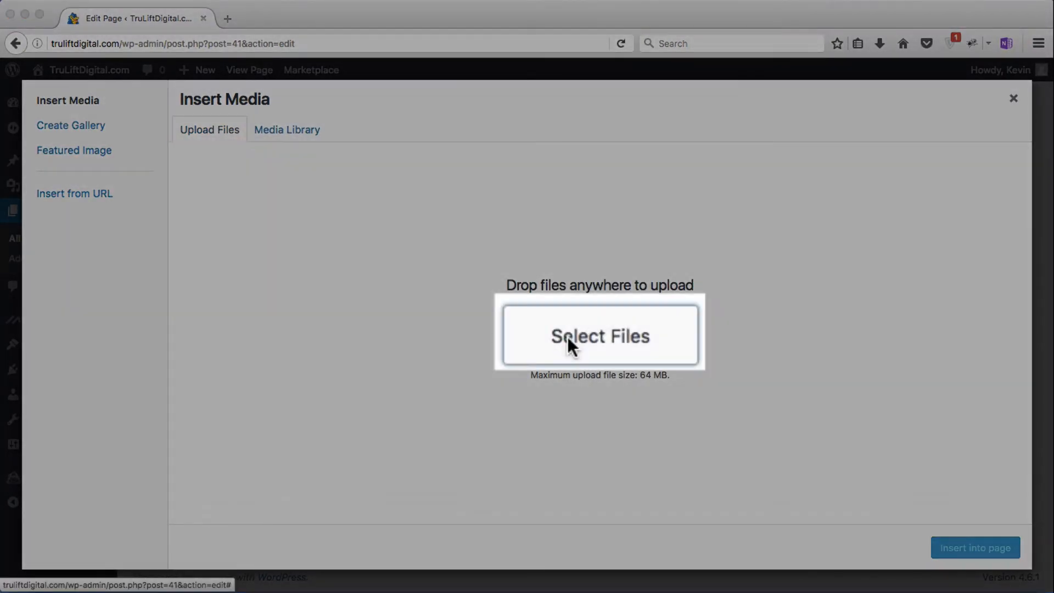
pyautogui.click(569, 345)
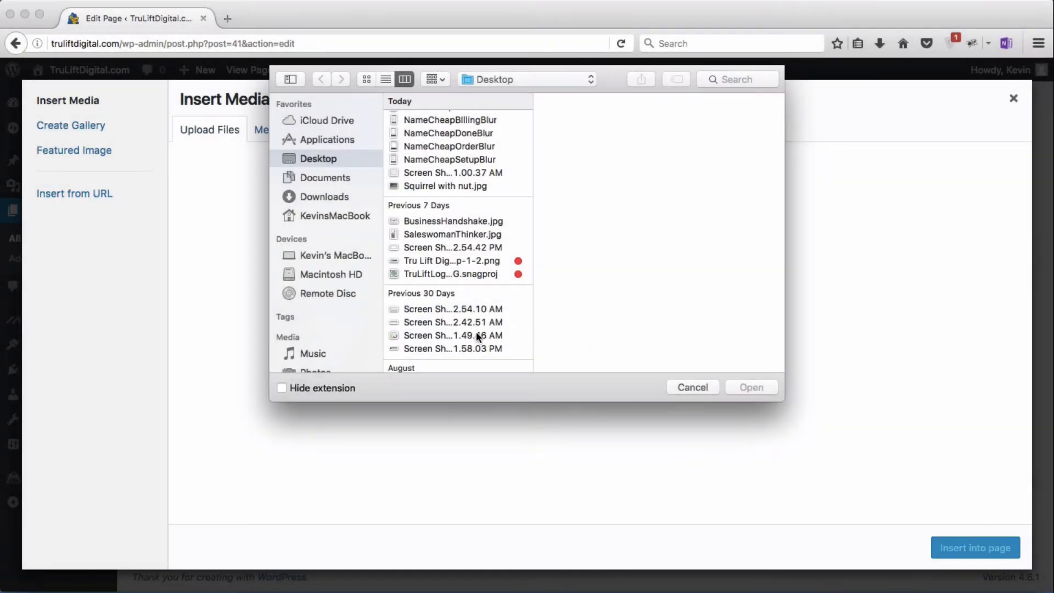
pyautogui.click(446, 187)
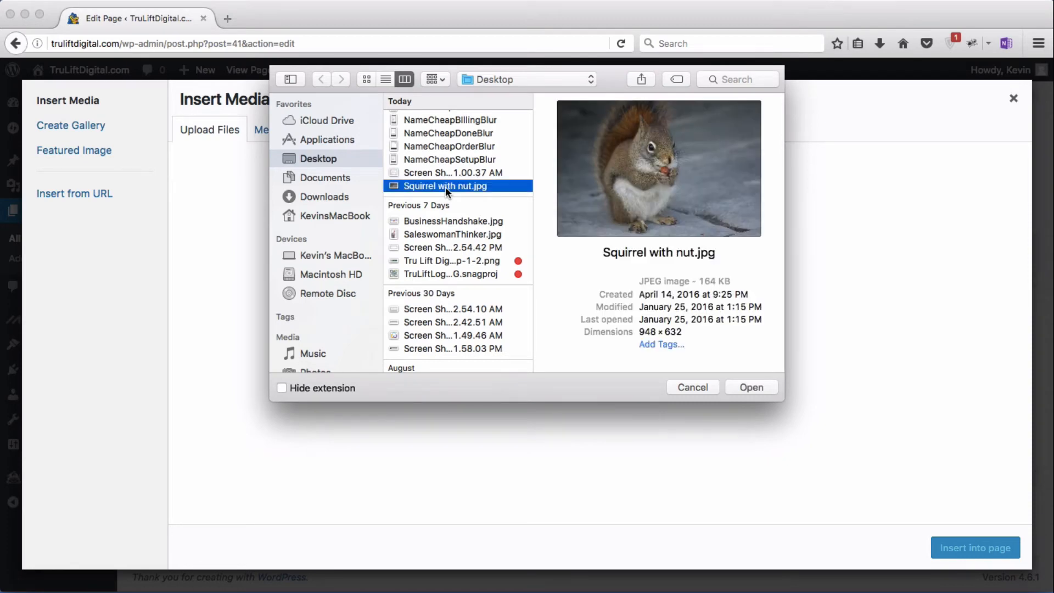
pyautogui.doubleClick(446, 186)
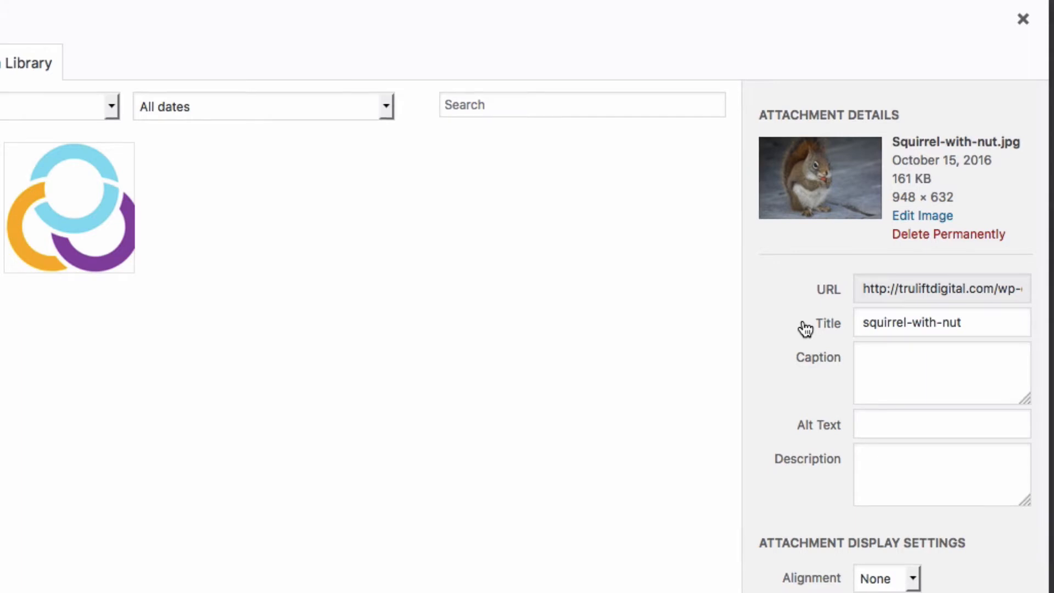
pyautogui.scroll(-2, 956, 569)
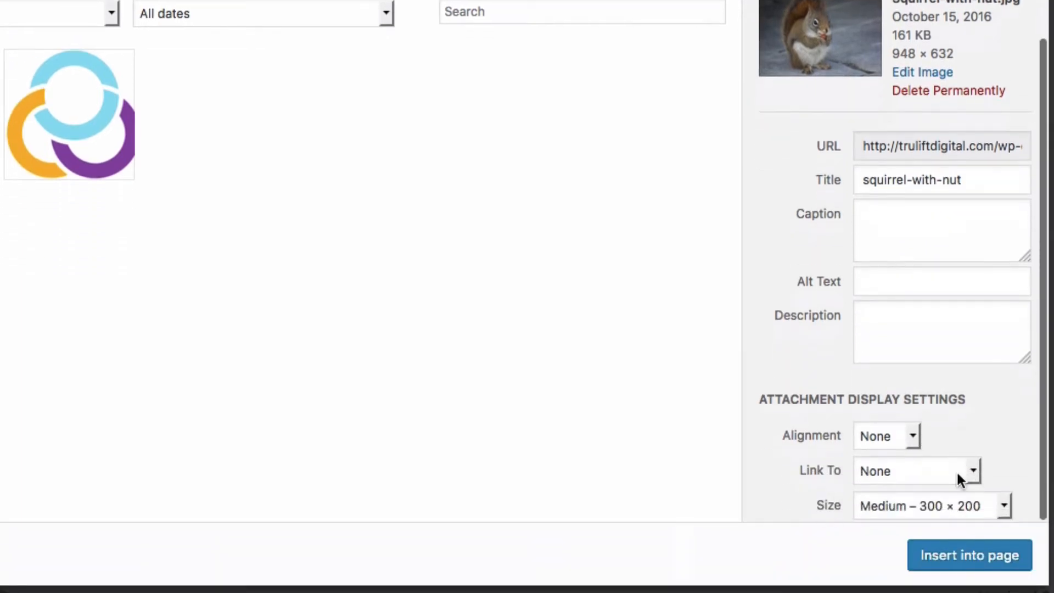
pyautogui.click(914, 438)
pyautogui.click(914, 438)
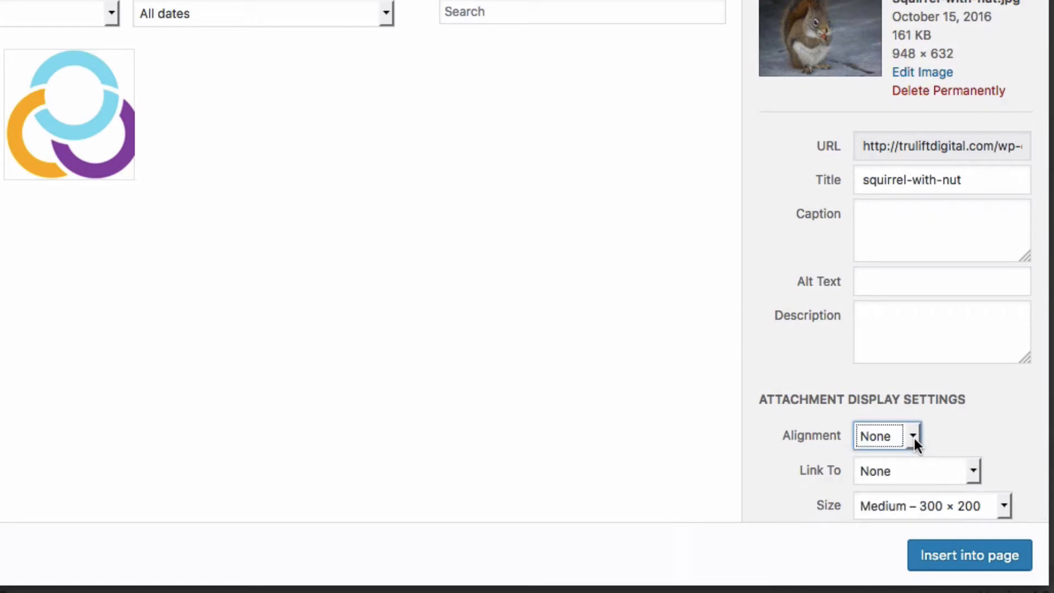
pyautogui.click(970, 566)
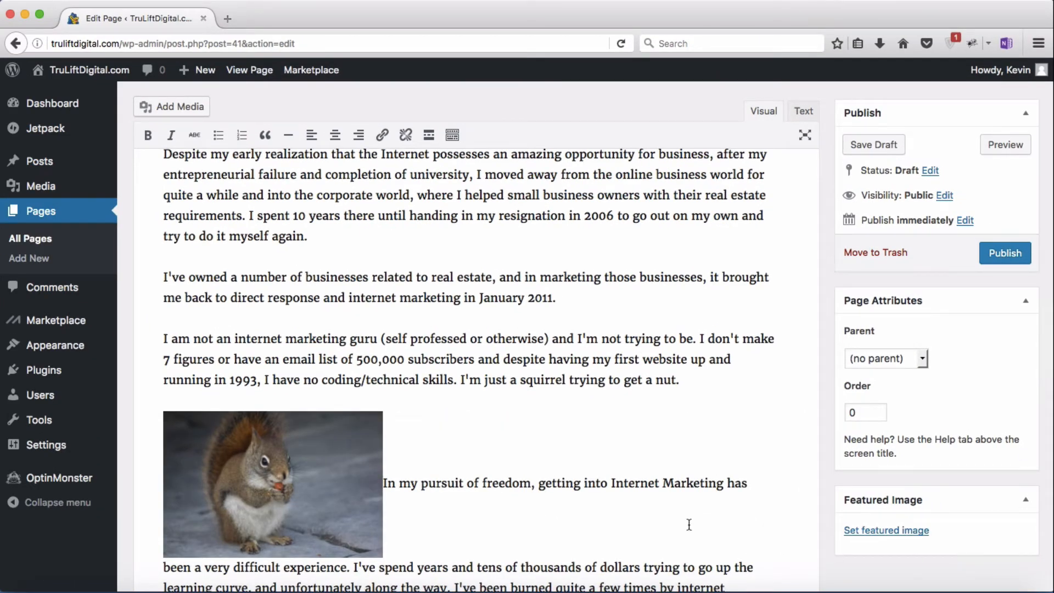
# Step: Center-align the squirrel image and bring up its Image Details
pyautogui.scroll(-5, 689, 523)
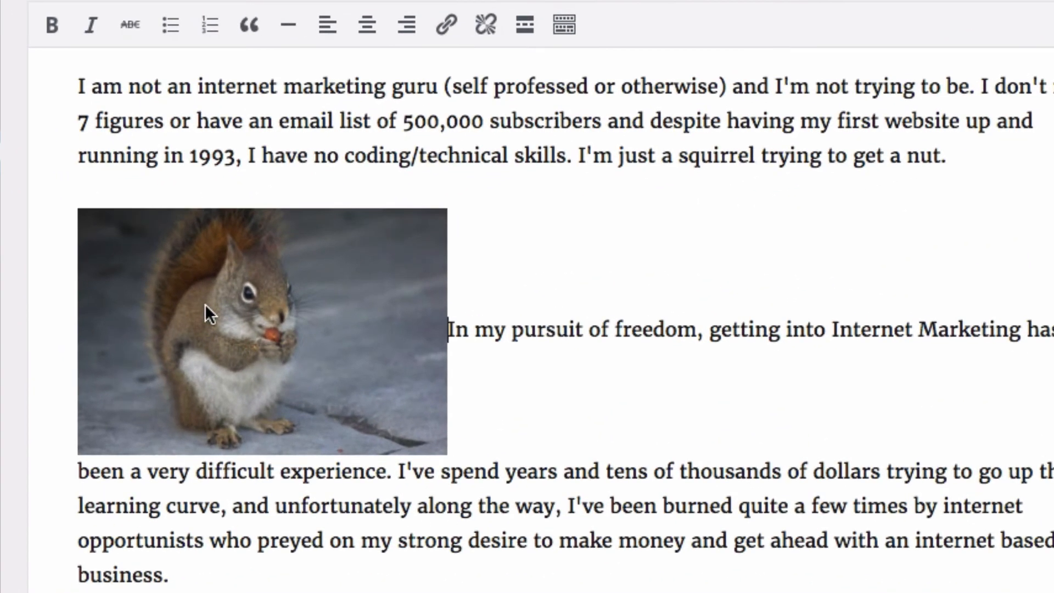
pyautogui.click(250, 310)
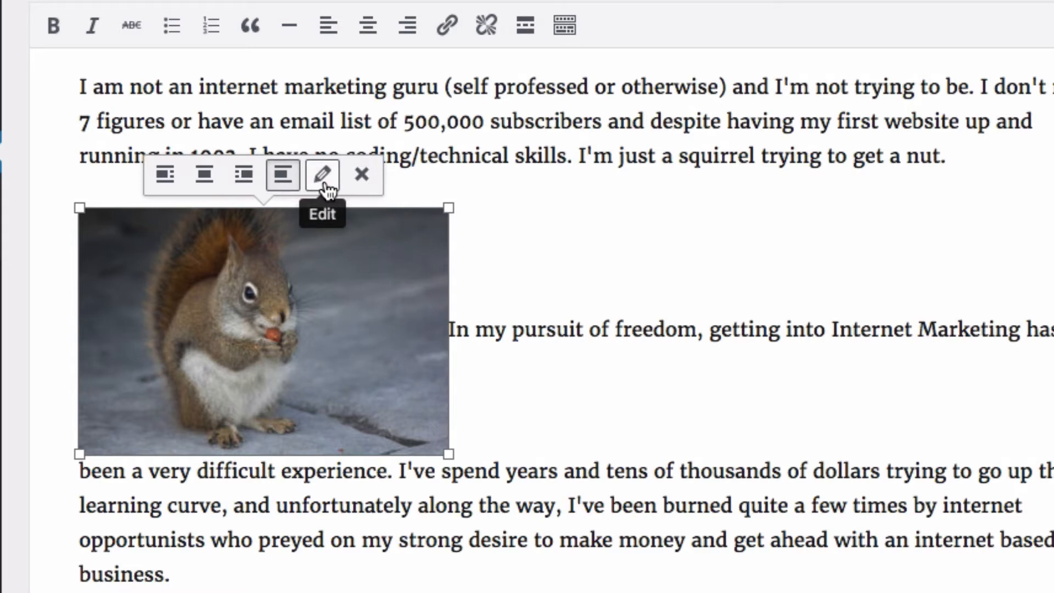
pyautogui.click(205, 175)
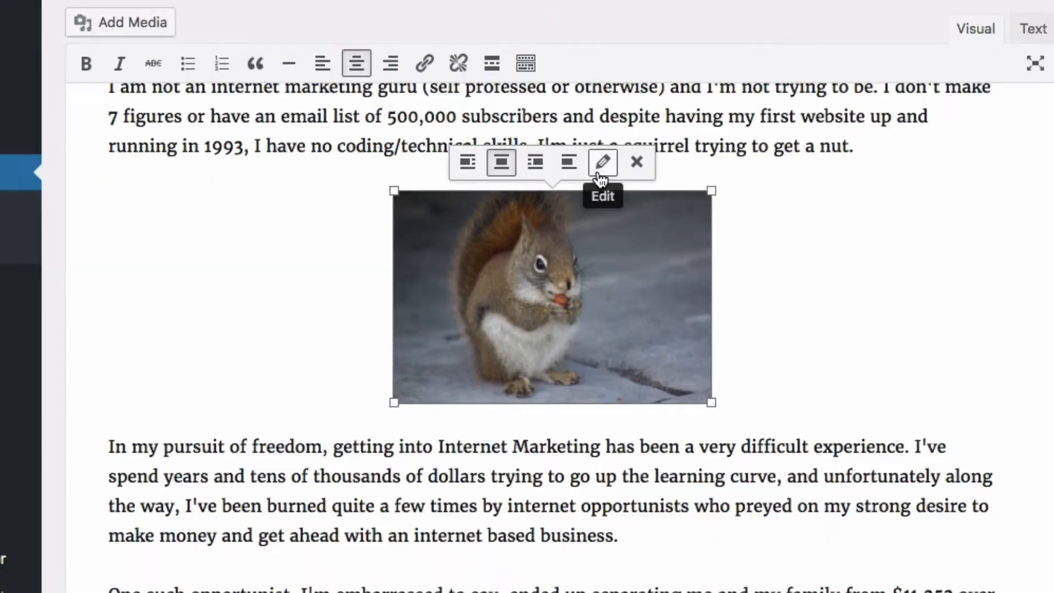
pyautogui.click(600, 173)
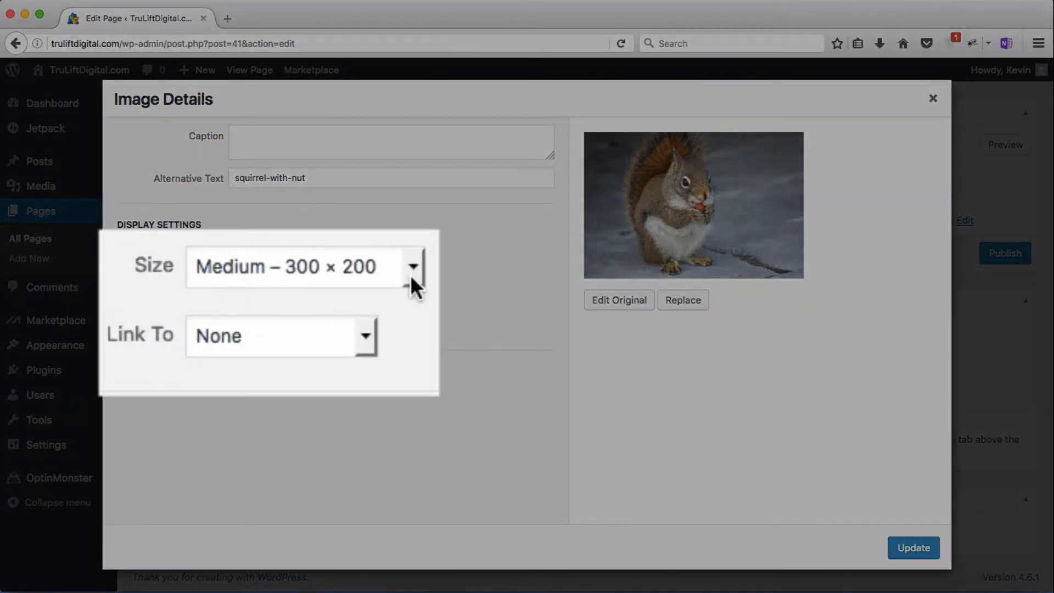
# Step: Switch the squirrel image to Full Size 948 × 632, then drag it smaller
pyautogui.click(337, 291)
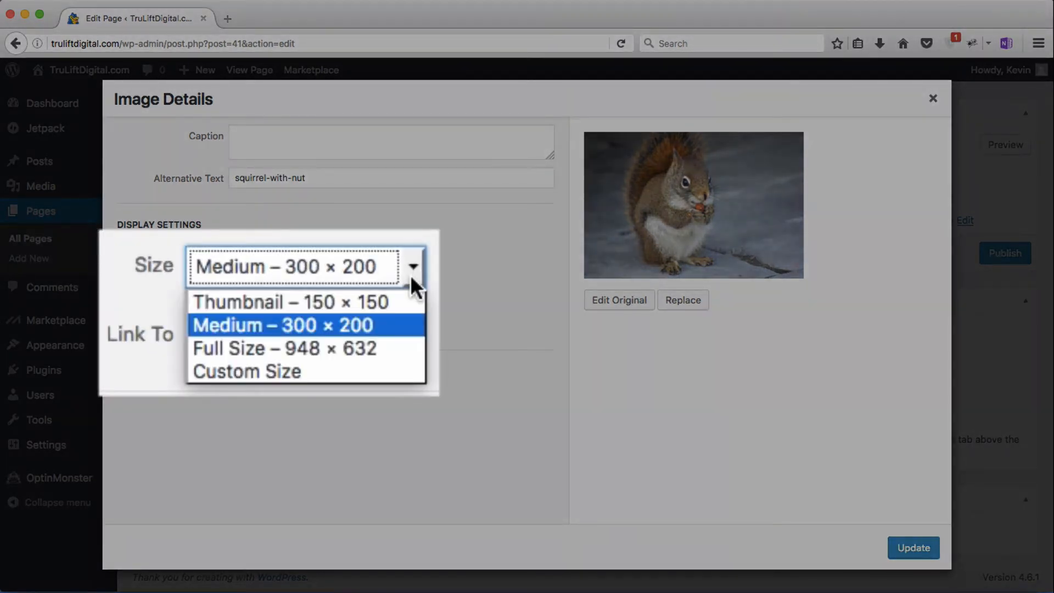
pyautogui.click(378, 340)
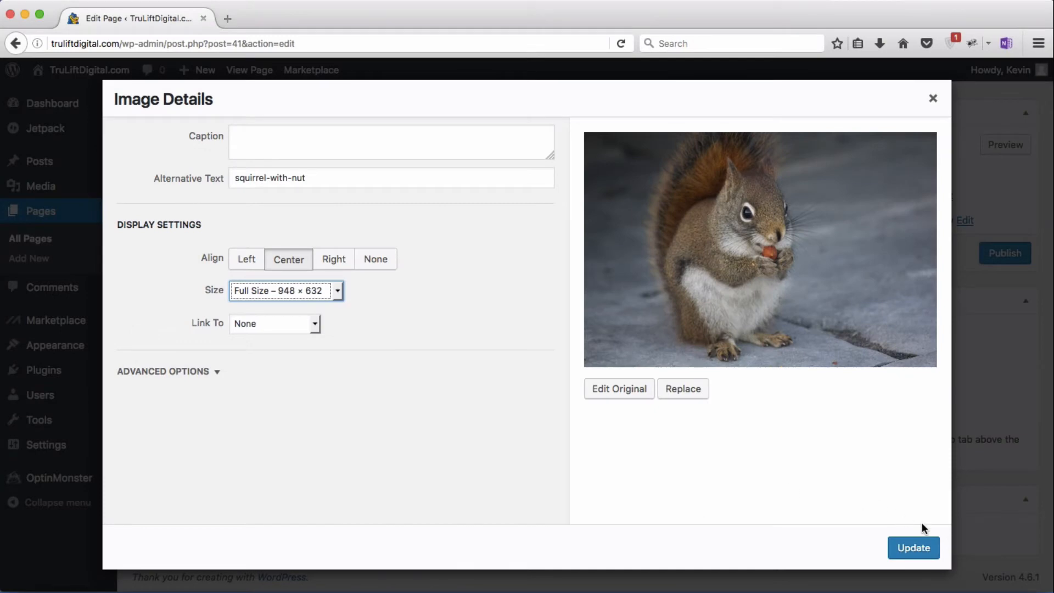
pyautogui.click(913, 547)
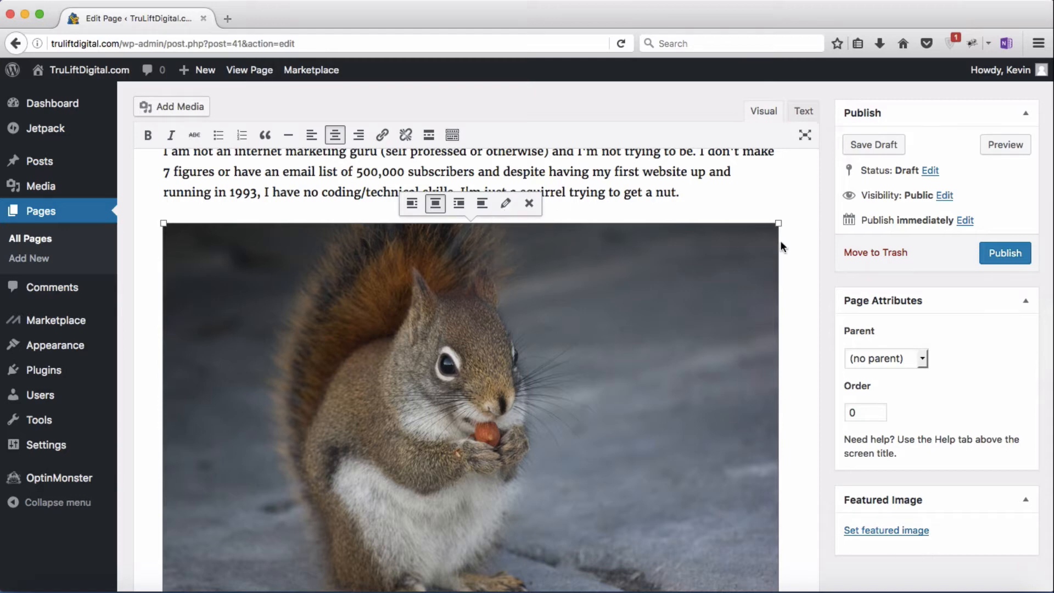
pyautogui.moveTo(778, 224); pyautogui.dragTo(598, 336)
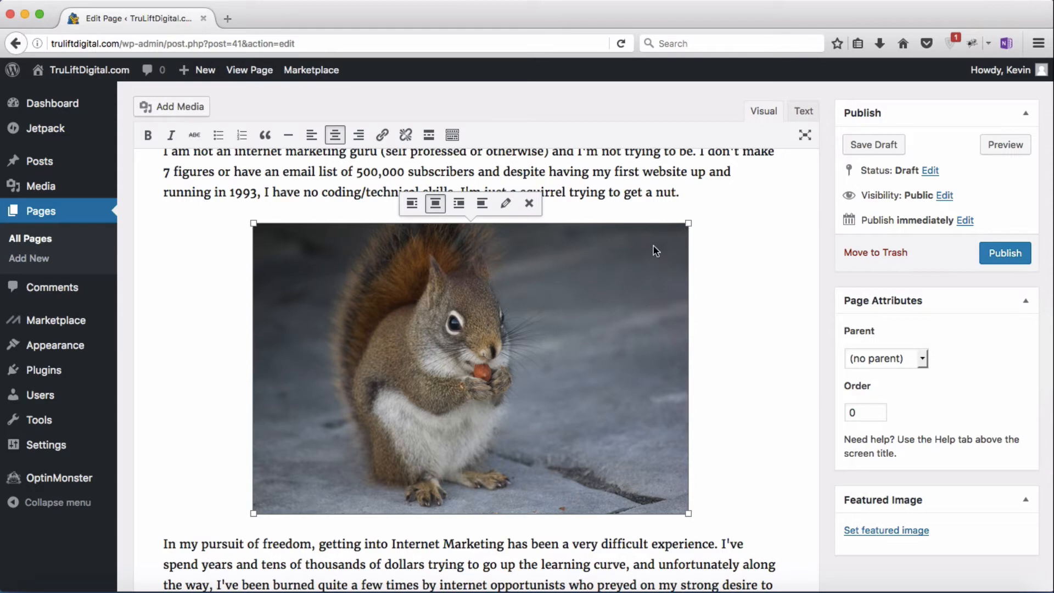
# Step: Save the About draft and preview it in a new tab
pyautogui.click(719, 248)
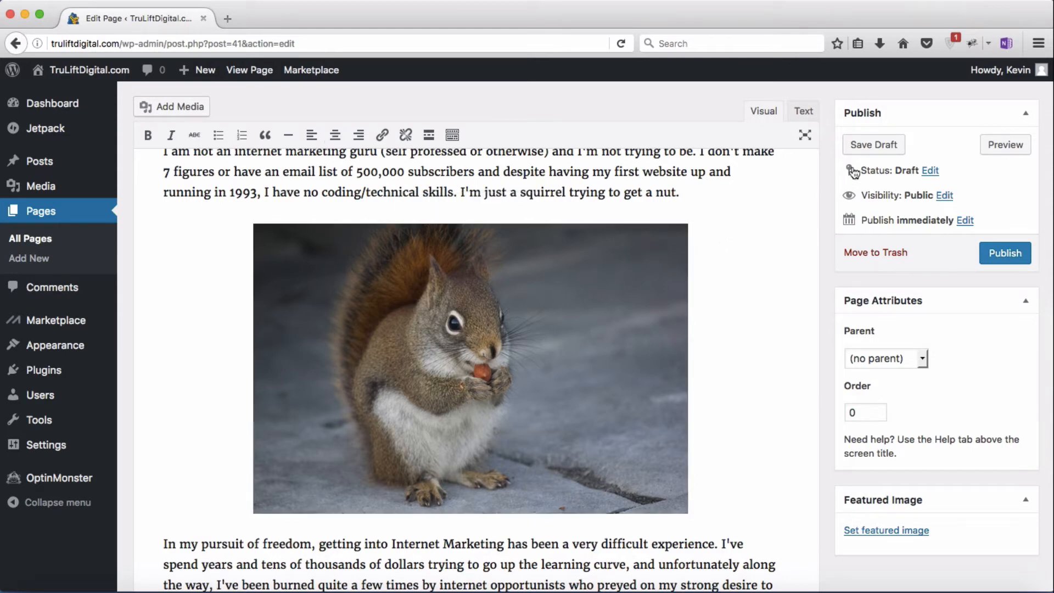
pyautogui.click(878, 147)
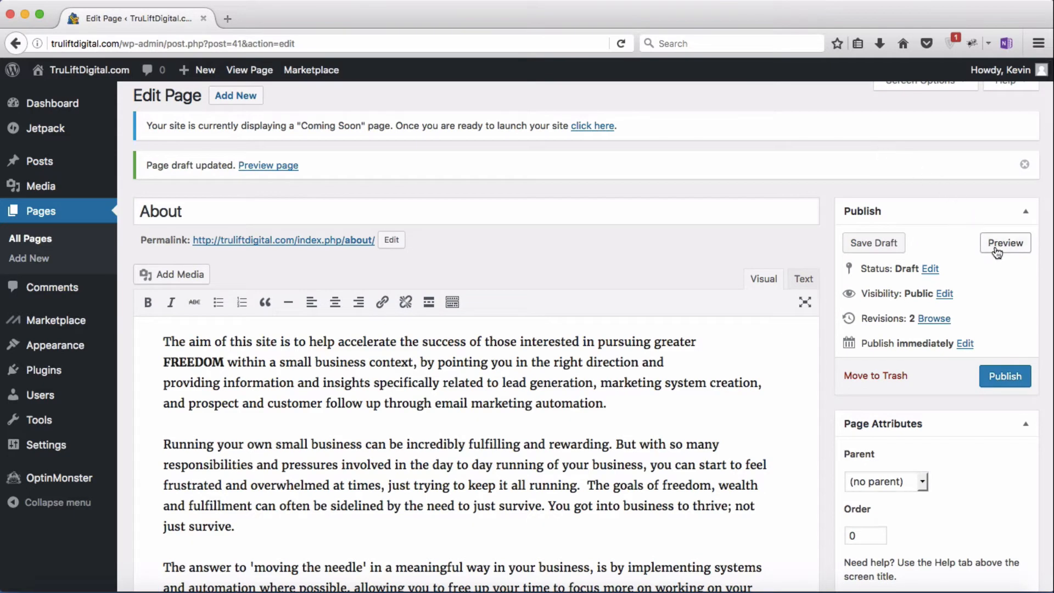
pyautogui.click(997, 251)
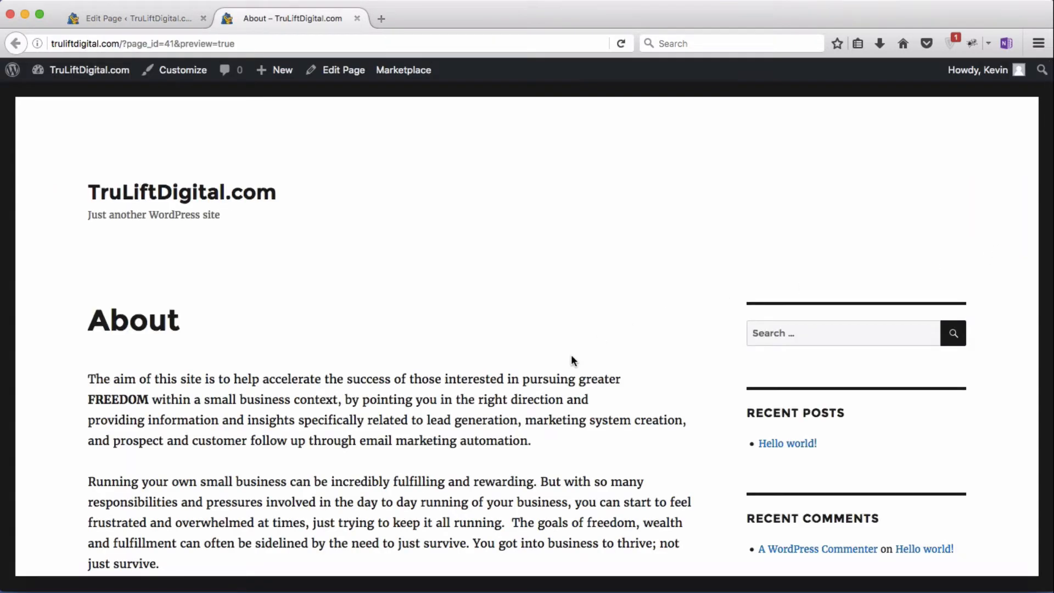
# Step: Scroll through the About preview, then close it to return to the editor
pyautogui.scroll(-6, 571, 360)
pyautogui.scroll(-7, 571, 359)
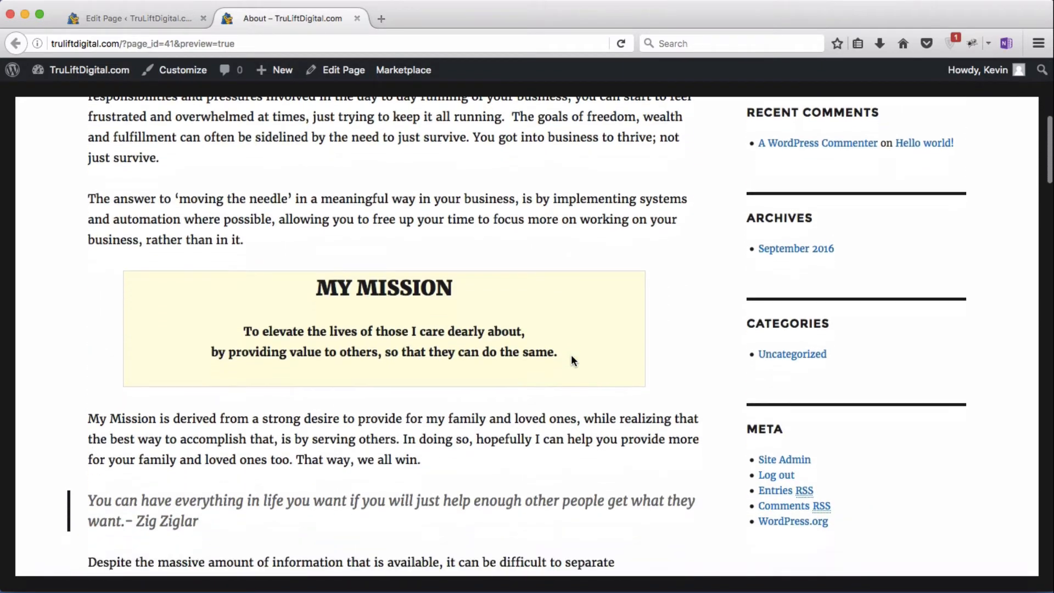
pyautogui.scroll(-6, 572, 358)
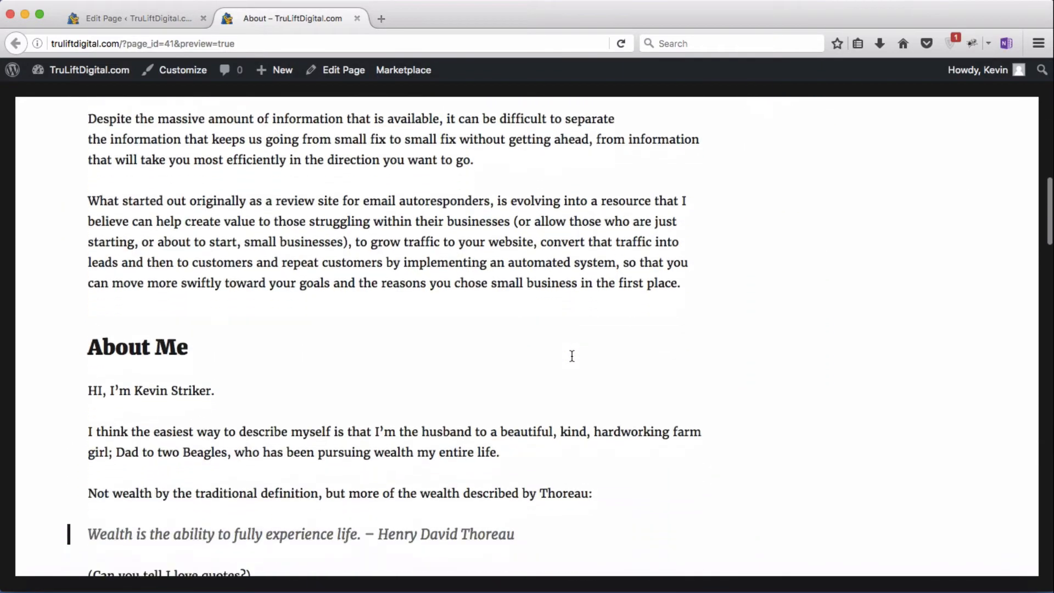
pyautogui.scroll(-12, 572, 360)
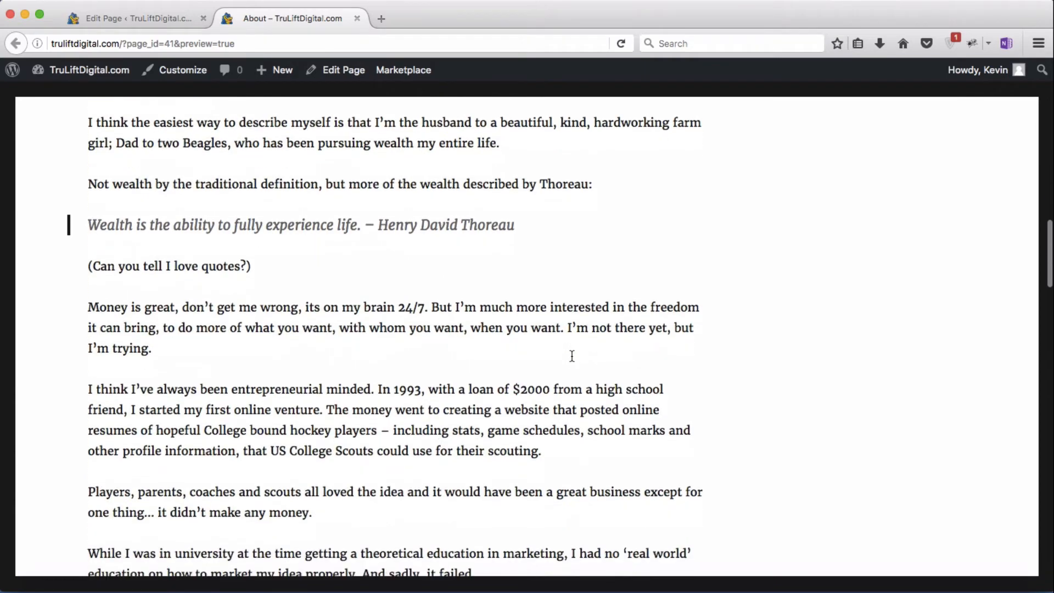
pyautogui.scroll(-8, 571, 355)
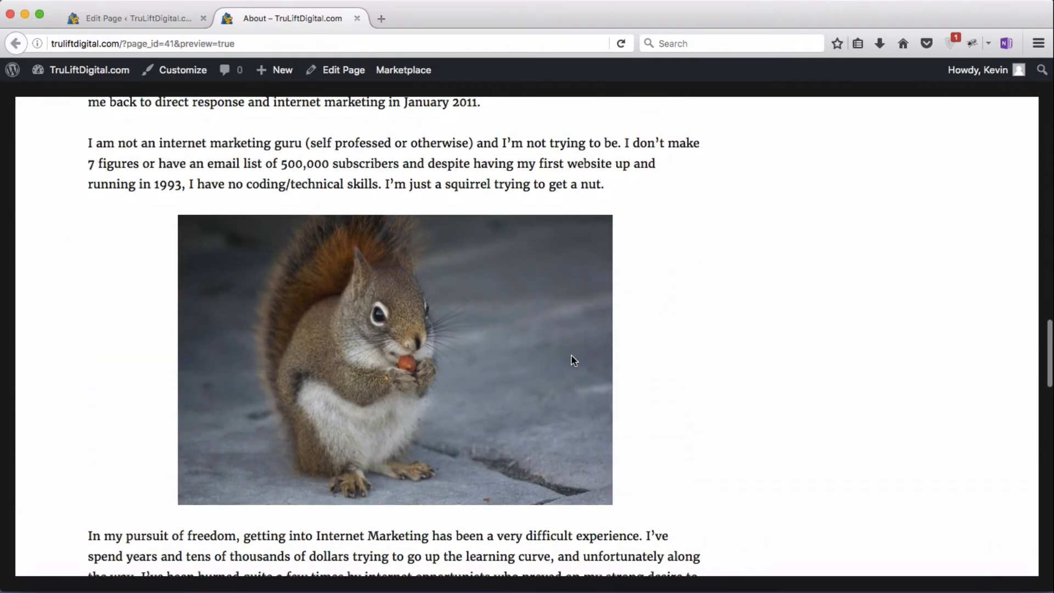
pyautogui.scroll(-18, 571, 356)
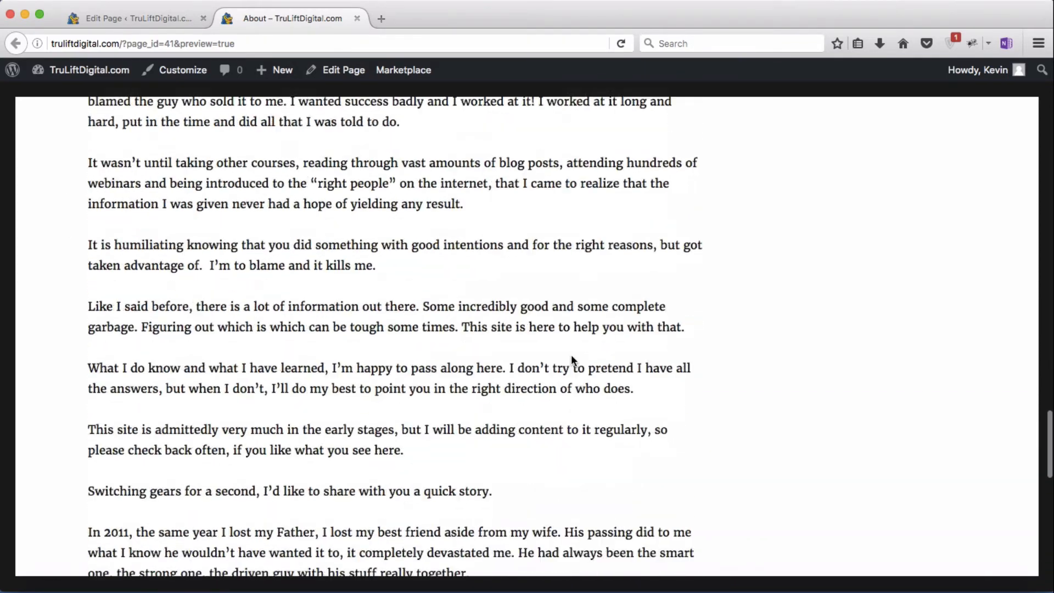
pyautogui.scroll(-2, 571, 361)
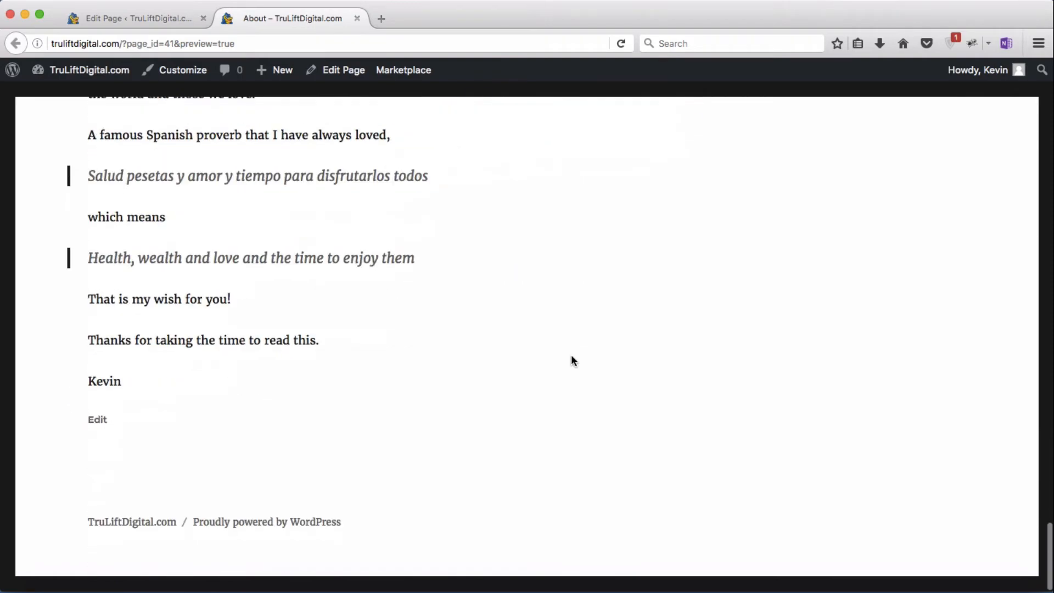
pyautogui.scroll(20, 571, 360)
pyautogui.scroll(20, 581, 410)
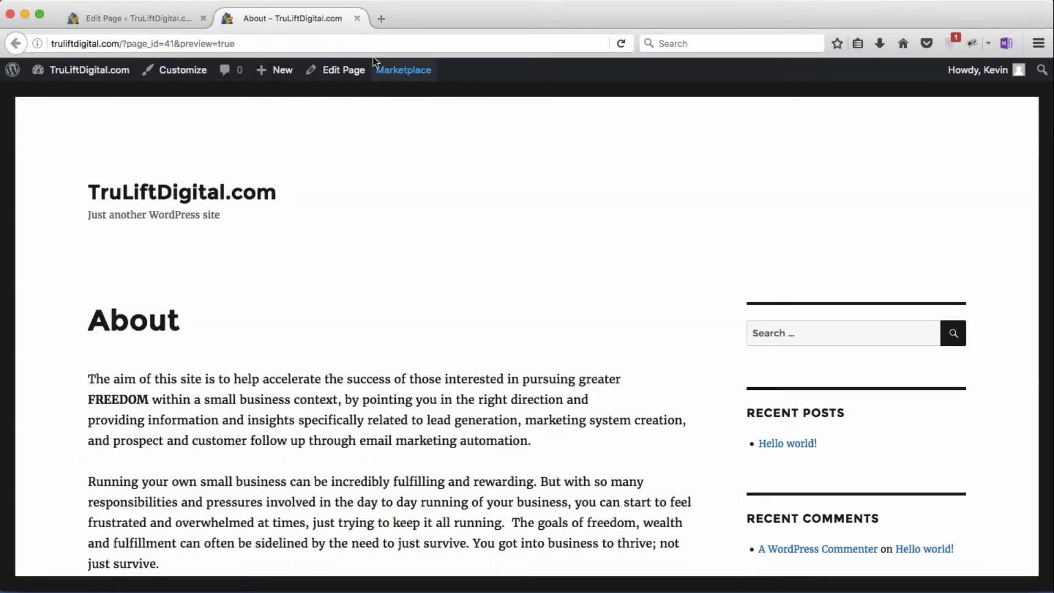
pyautogui.click(357, 18)
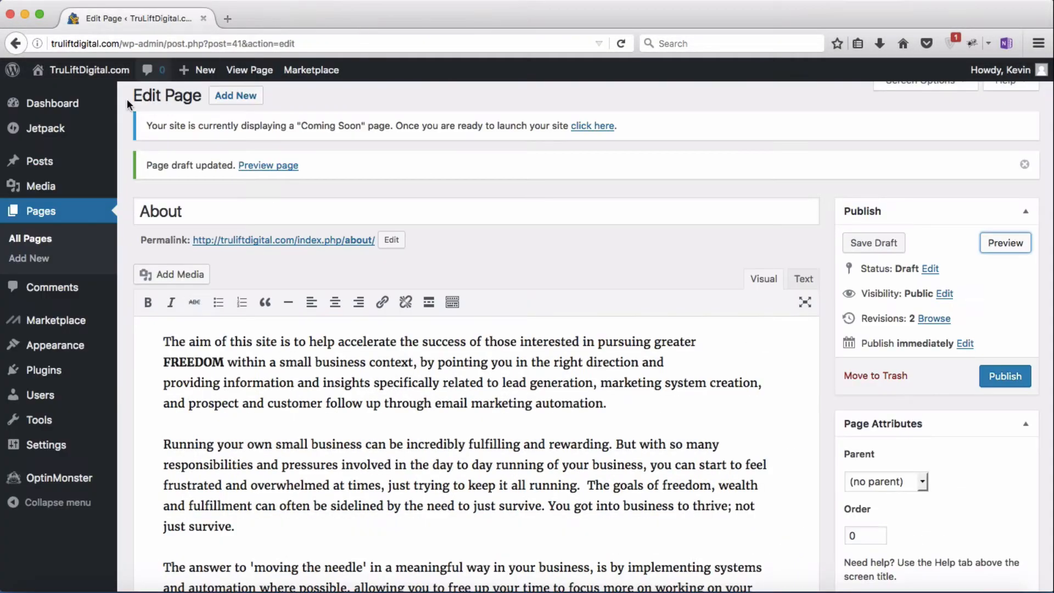
pyautogui.moveTo(39, 187)
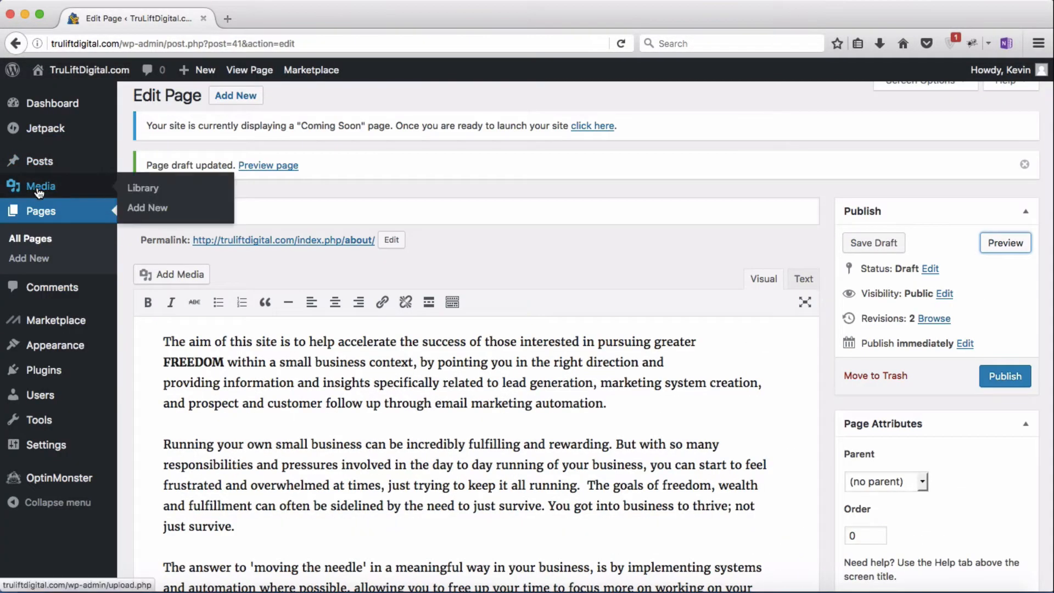
pyautogui.click(137, 190)
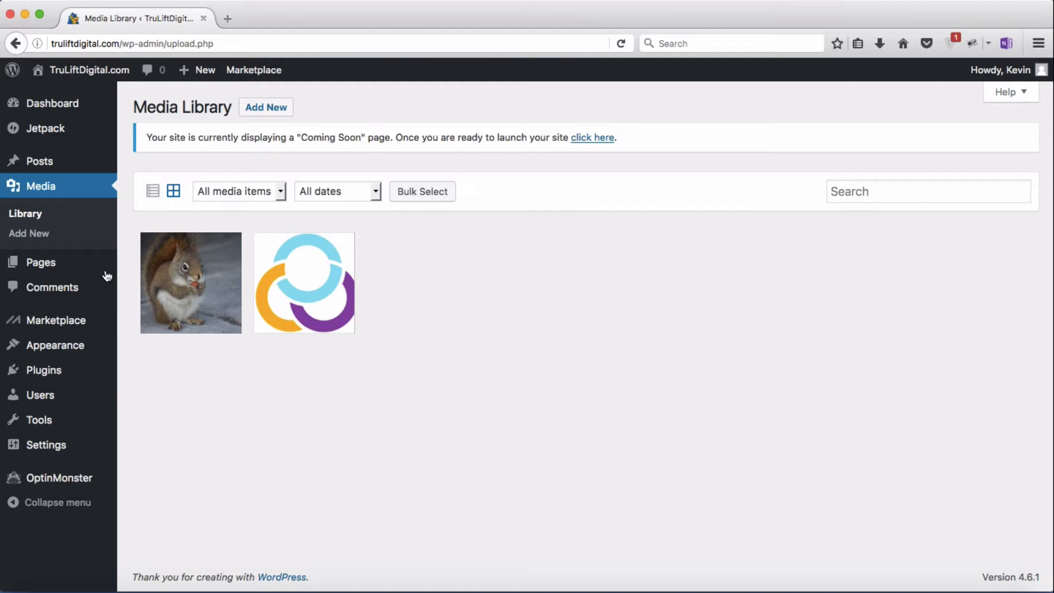
pyautogui.moveTo(55, 266)
pyautogui.click(148, 265)
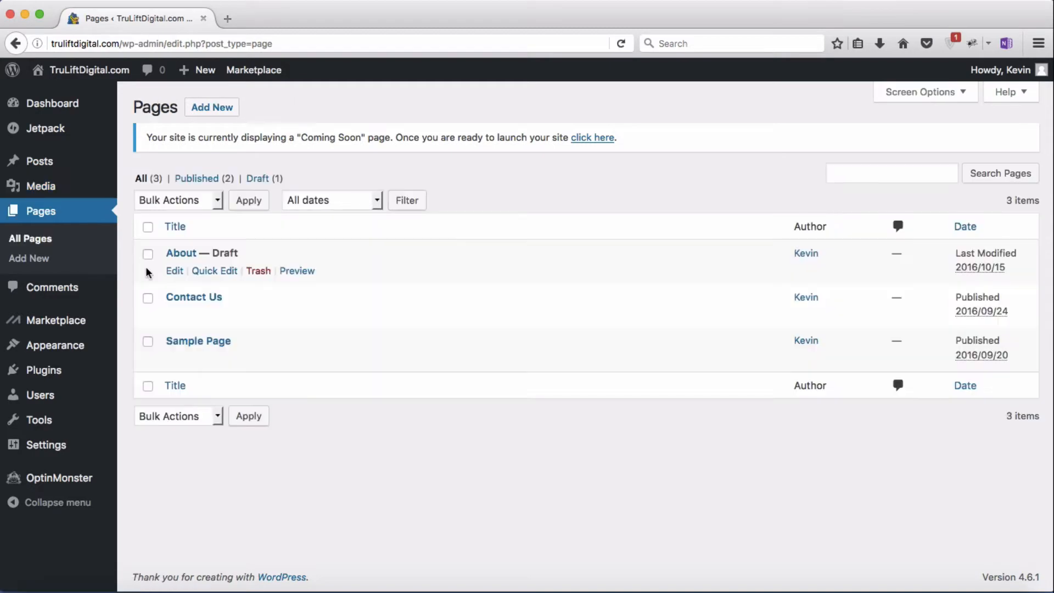
pyautogui.click(176, 257)
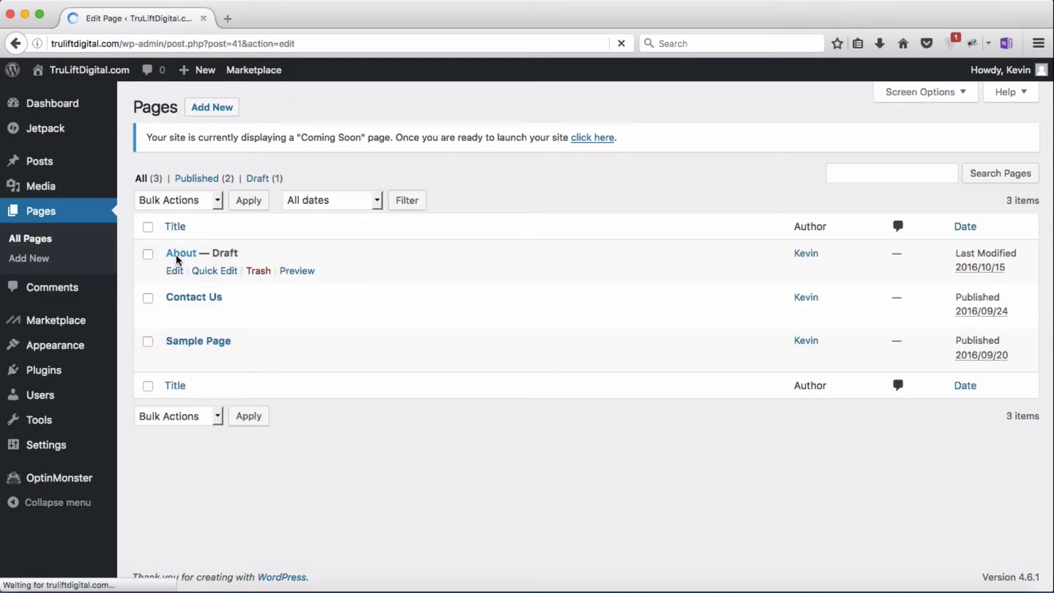
pyautogui.scroll(-15, 382, 407)
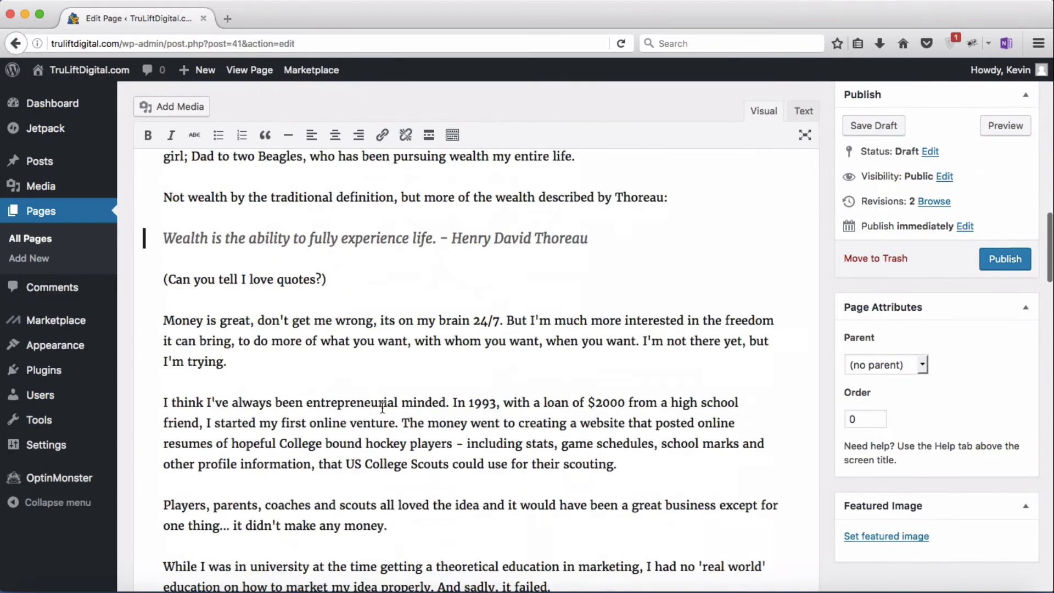
pyautogui.scroll(-15, 383, 406)
pyautogui.click(383, 406)
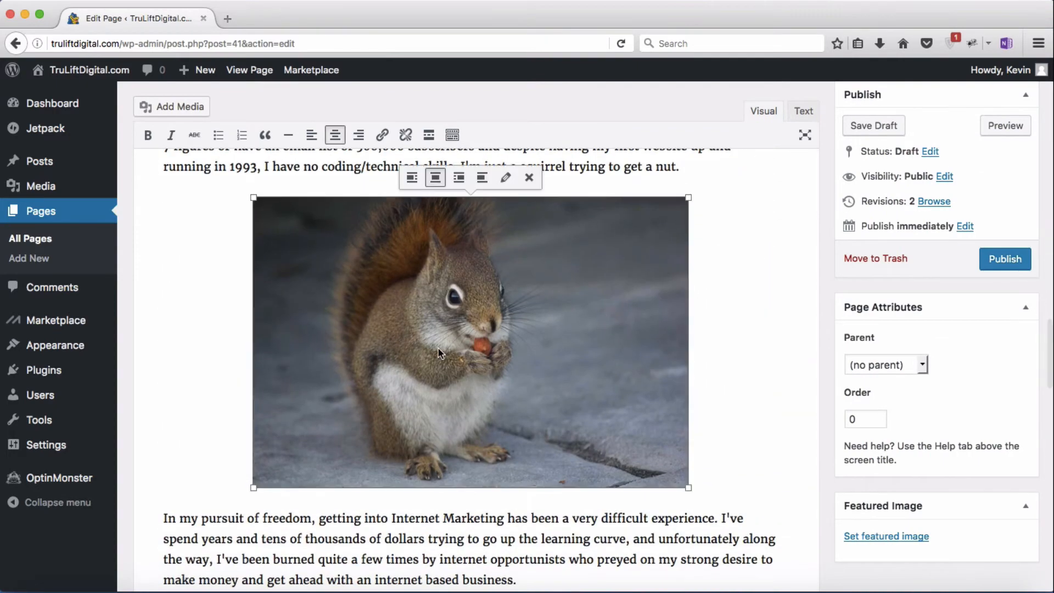
pyautogui.click(506, 179)
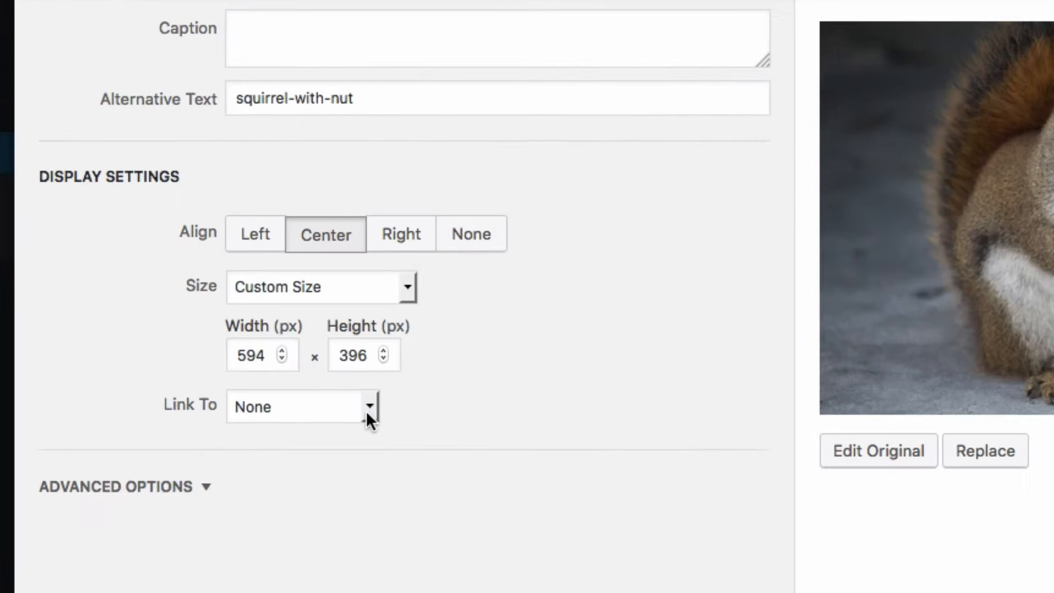
pyautogui.click(367, 412)
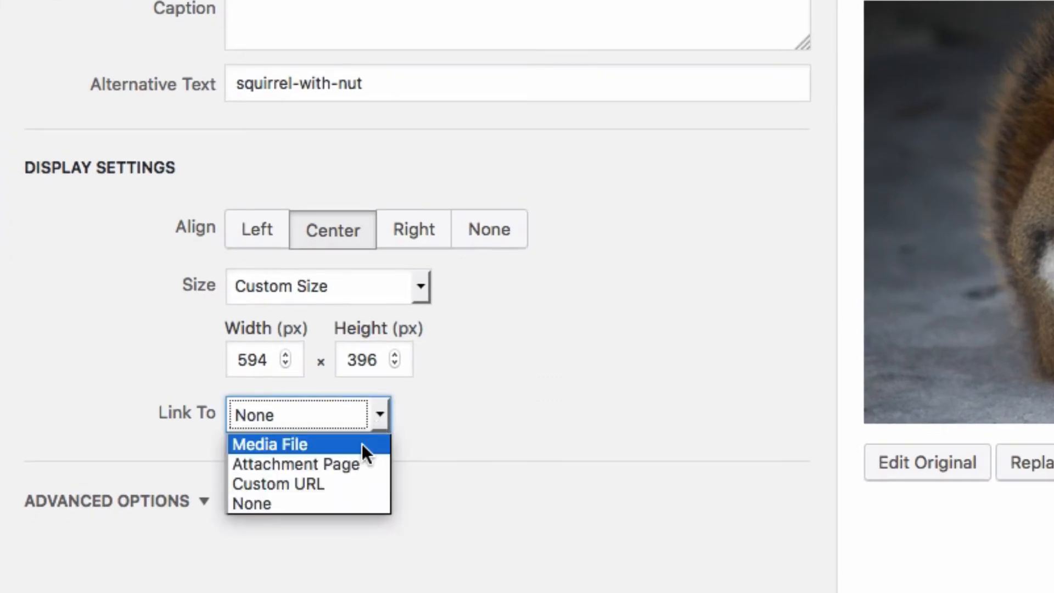
pyautogui.click(353, 485)
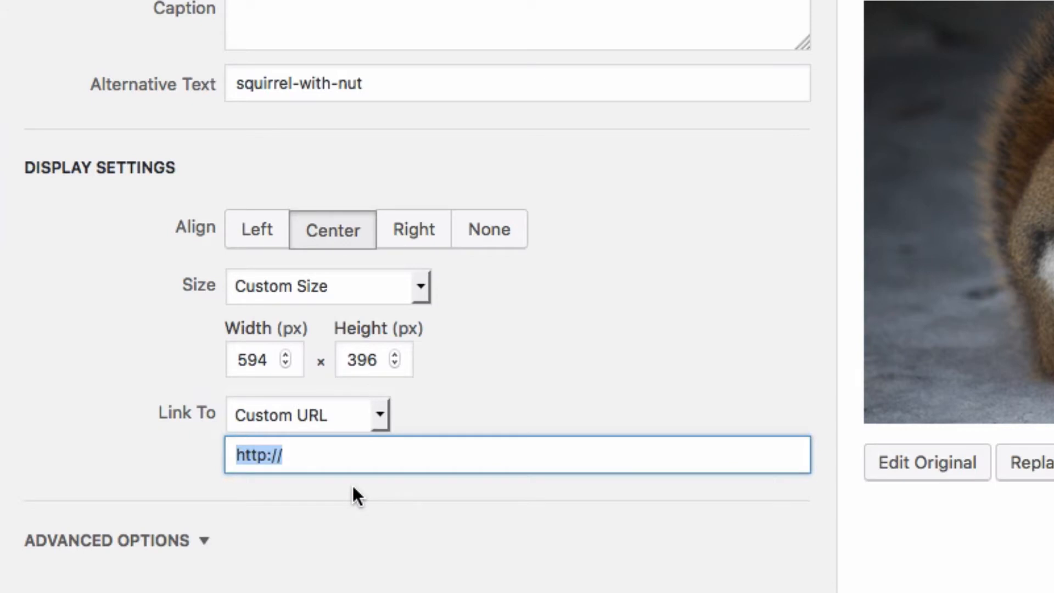
pyautogui.click(354, 456)
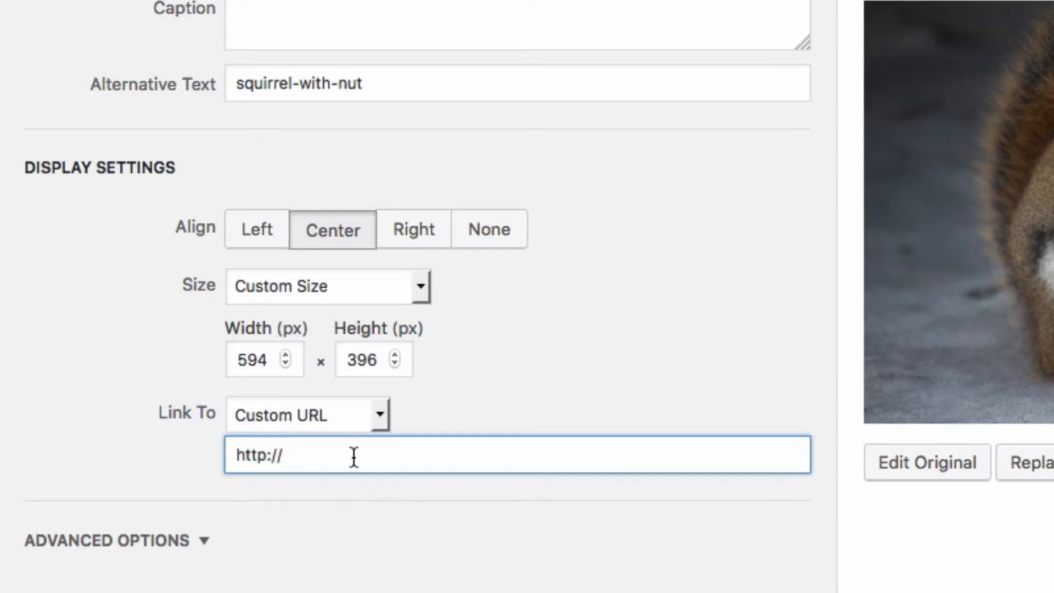
pyautogui.write('emailmarke')
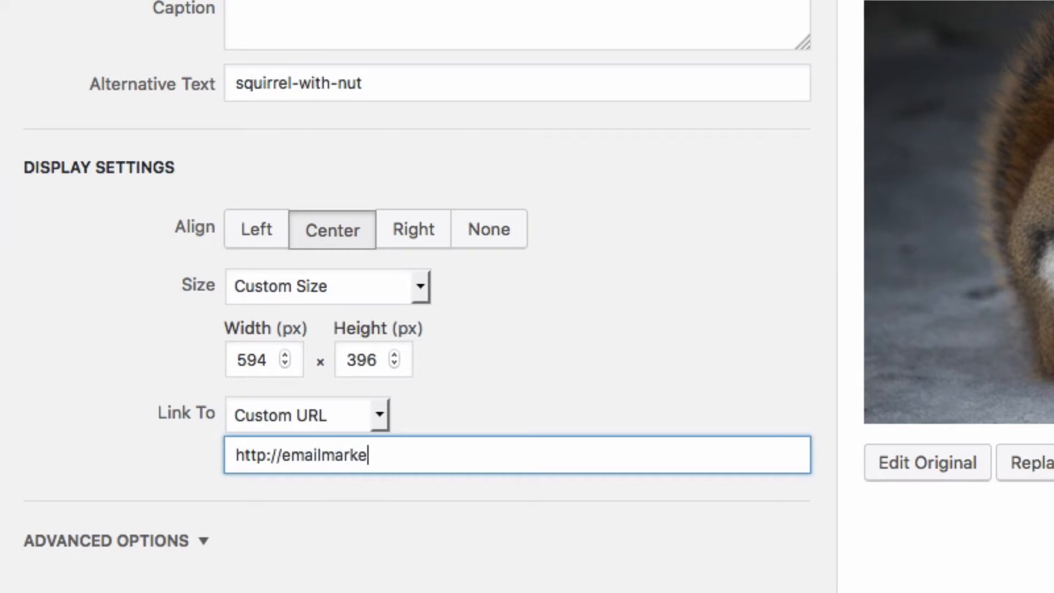
pyautogui.write('tingleverage')
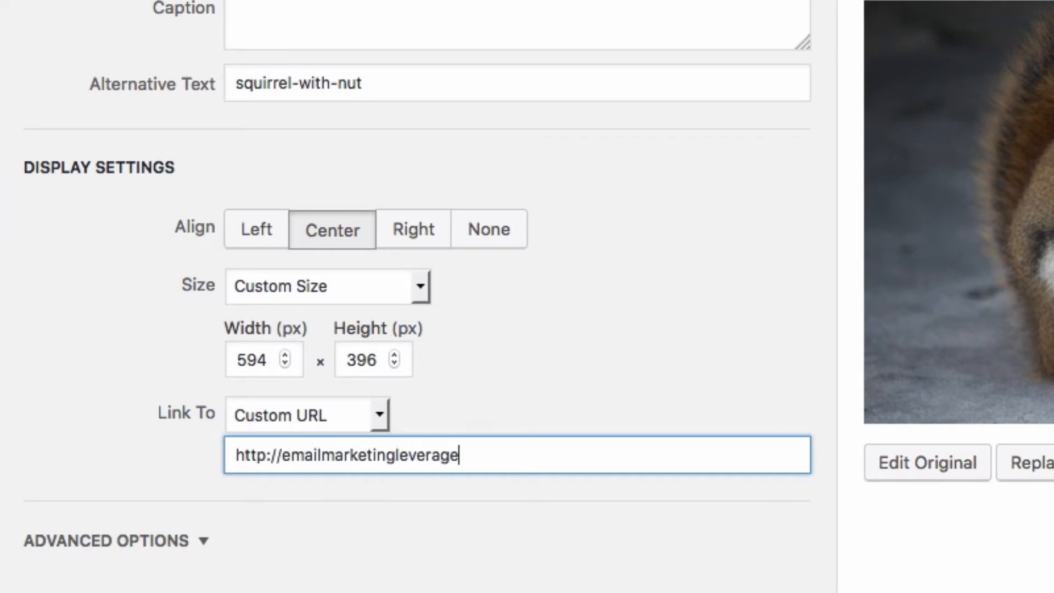
pyautogui.write('.com')
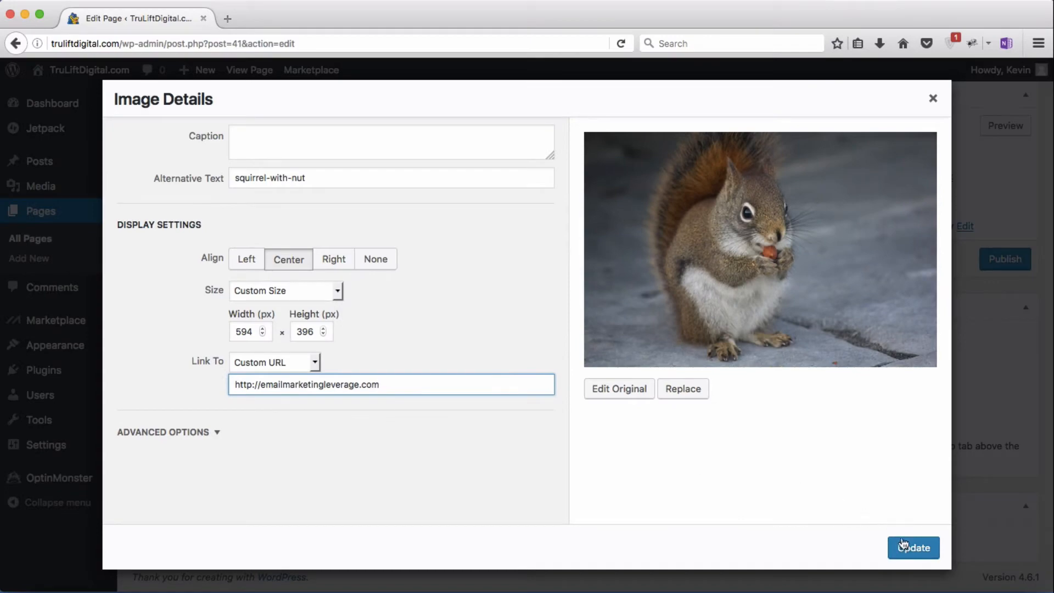
pyautogui.click(903, 545)
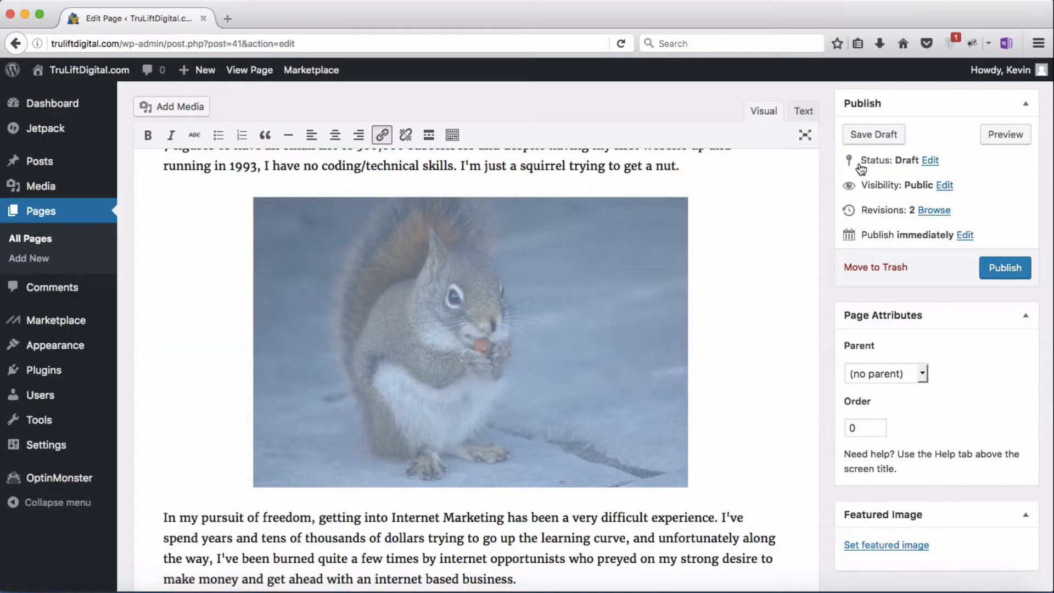
# Step: Save the About page draft with the linked squirrel image as revision 3
pyautogui.click(871, 135)
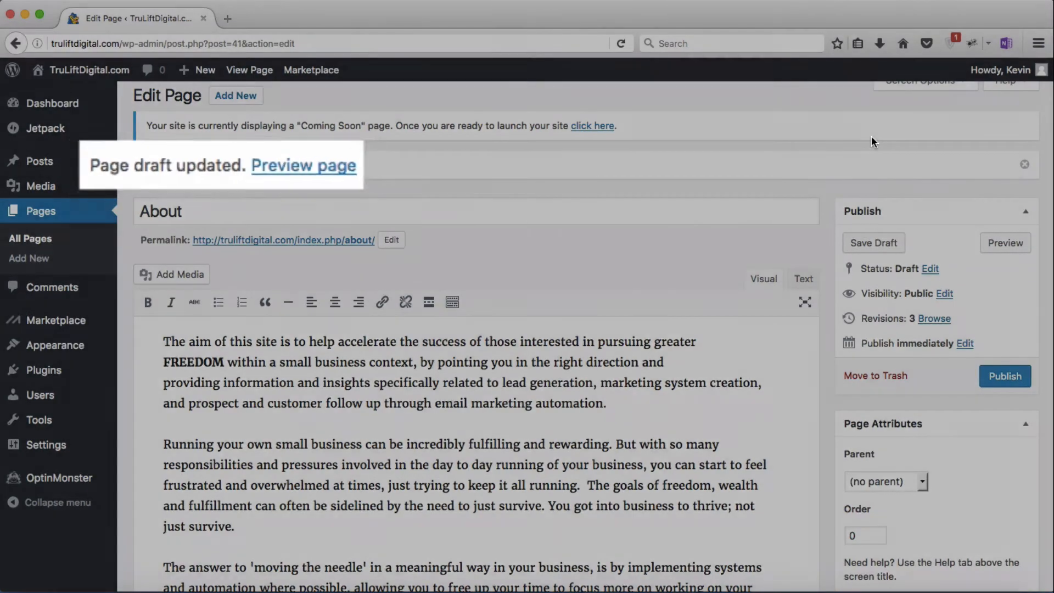
pyautogui.scroll(-15, 599, 459)
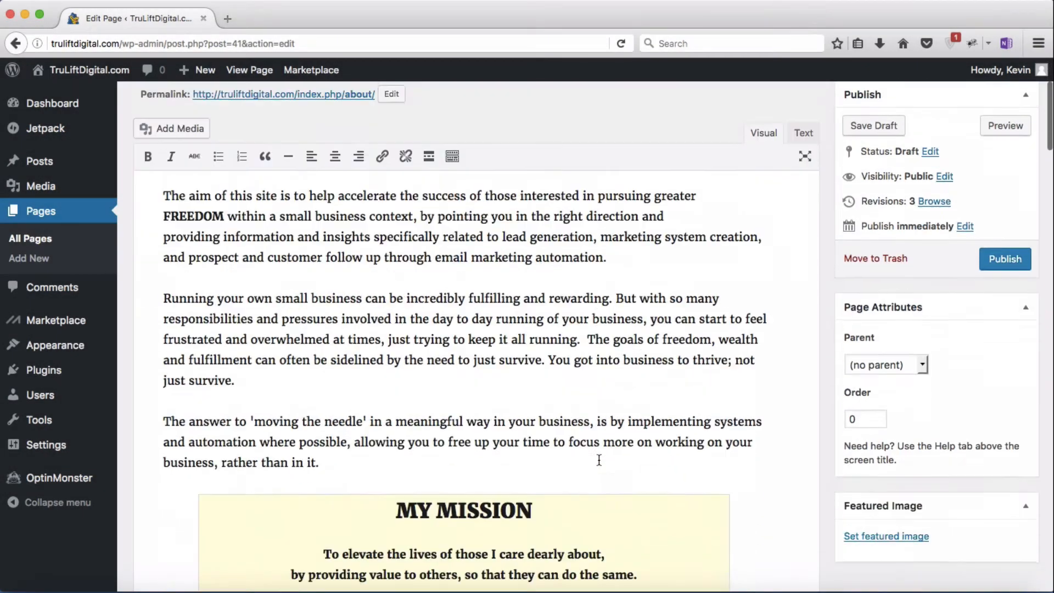
pyautogui.scroll(-20, 598, 460)
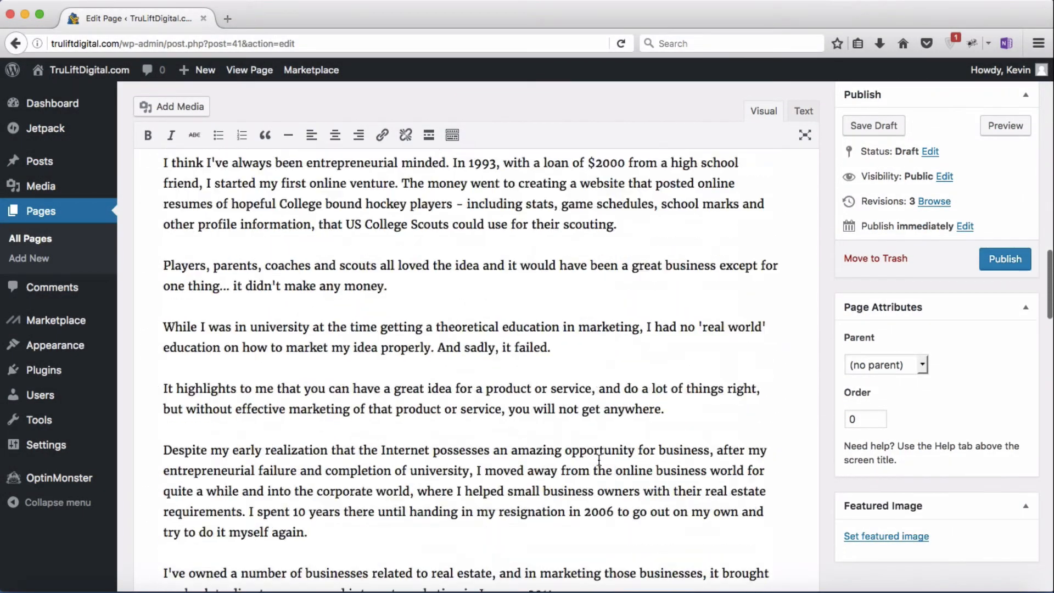
pyautogui.scroll(-5, 601, 463)
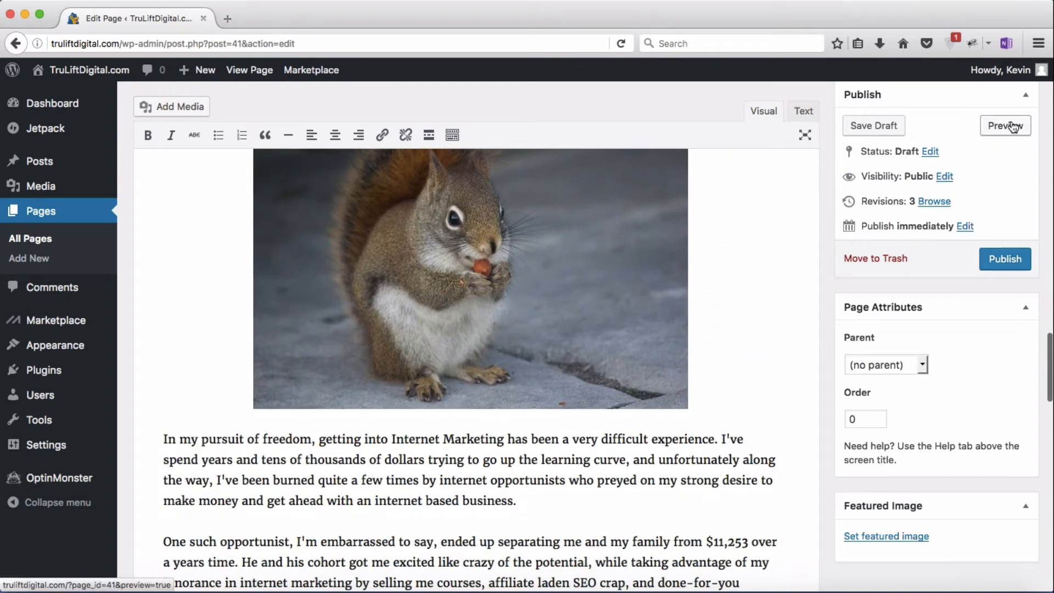
# Step: Preview the About page down to the squirrel image, then close the preview
pyautogui.click(1006, 124)
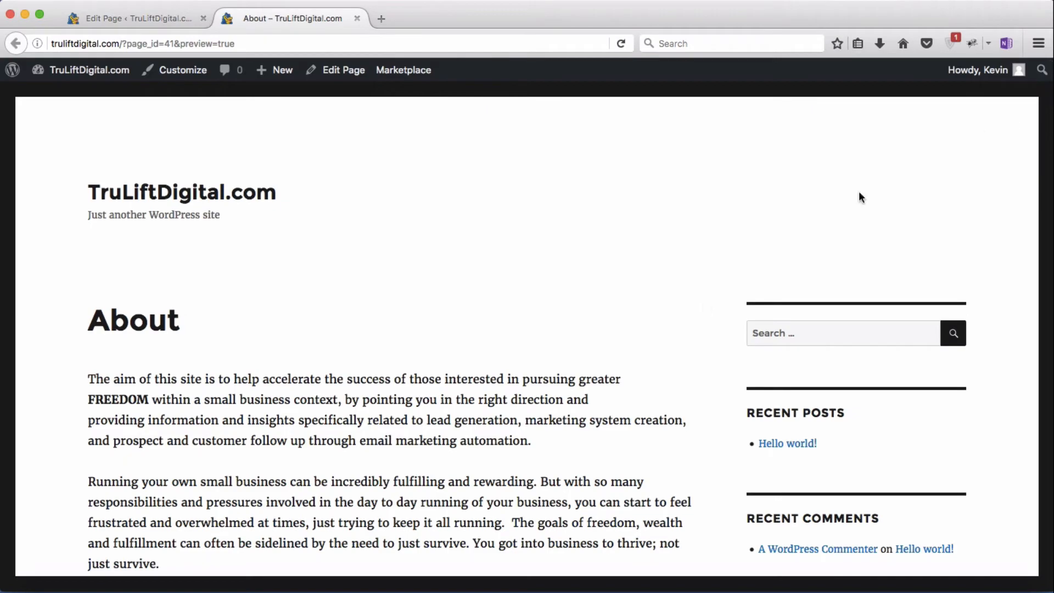
pyautogui.scroll(-3, 612, 396)
pyautogui.scroll(-20, 610, 394)
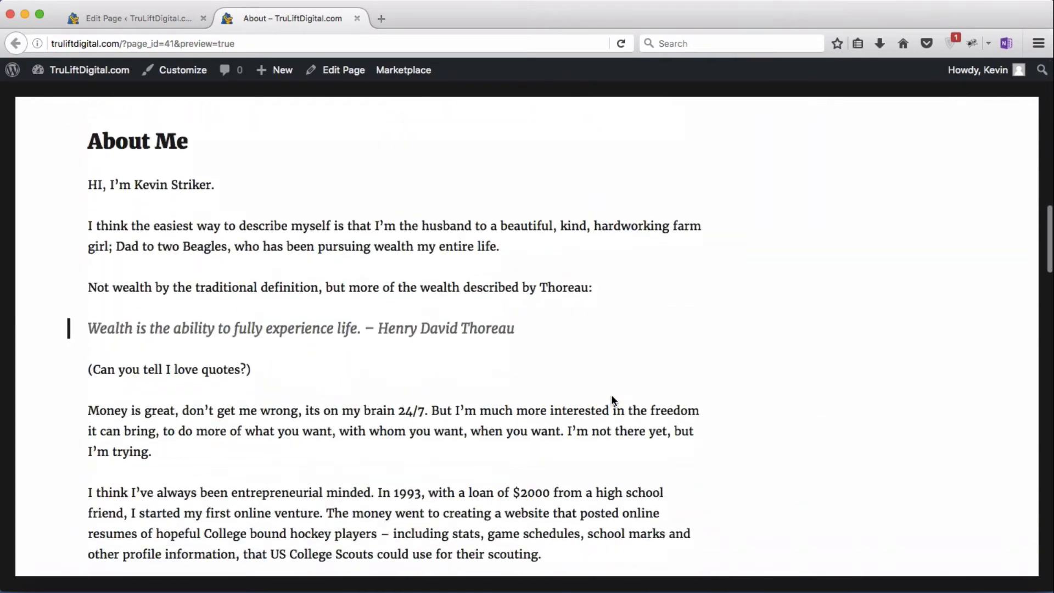
pyautogui.scroll(-5, 610, 394)
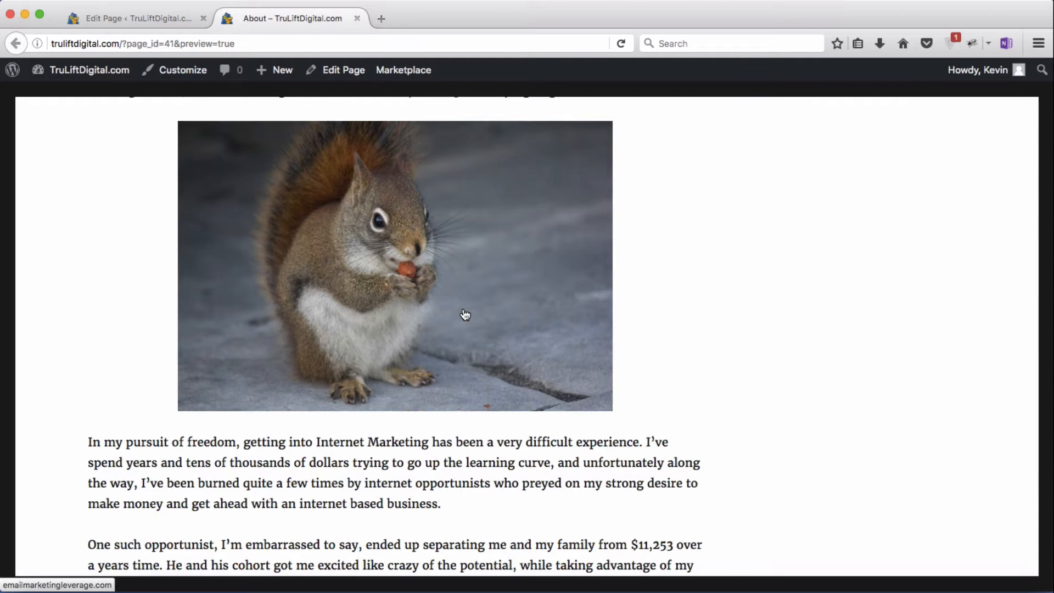
pyautogui.click(356, 19)
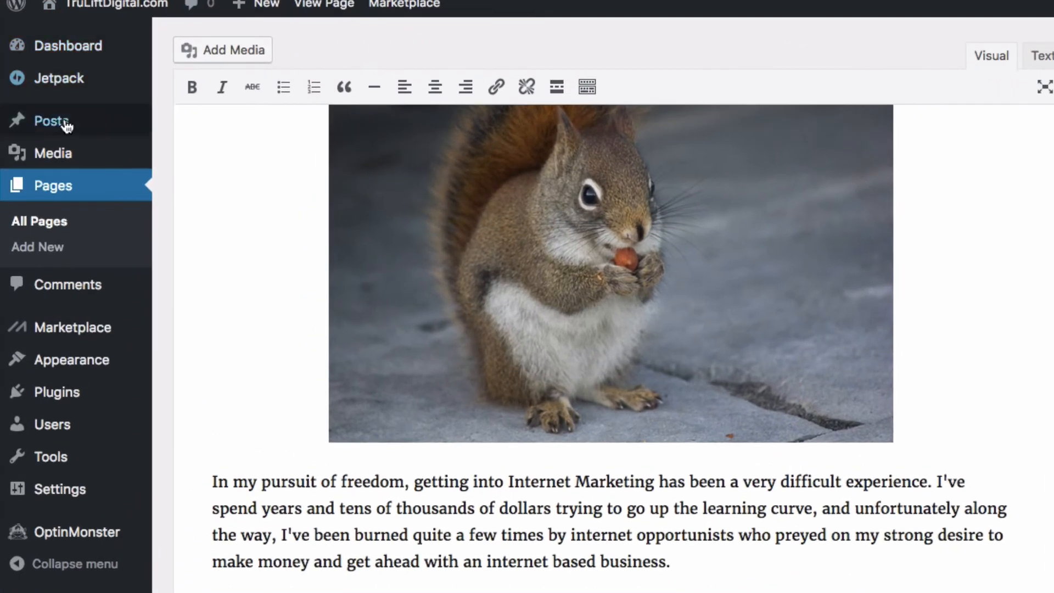
# Step: Go to Posts > All Posts to list the published Hello world! post
pyautogui.moveTo(50, 165)
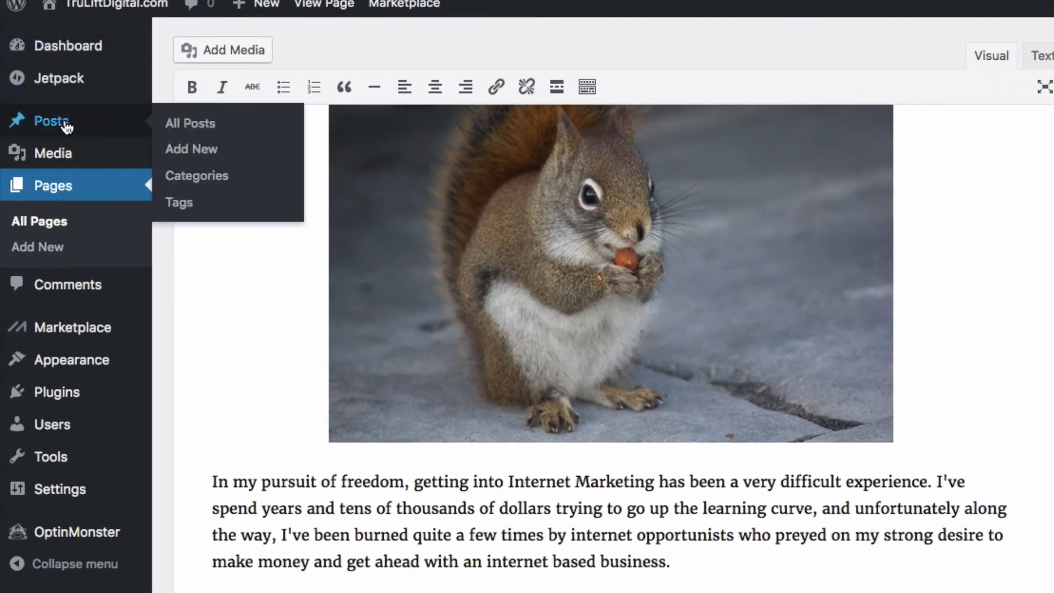
pyautogui.click(194, 132)
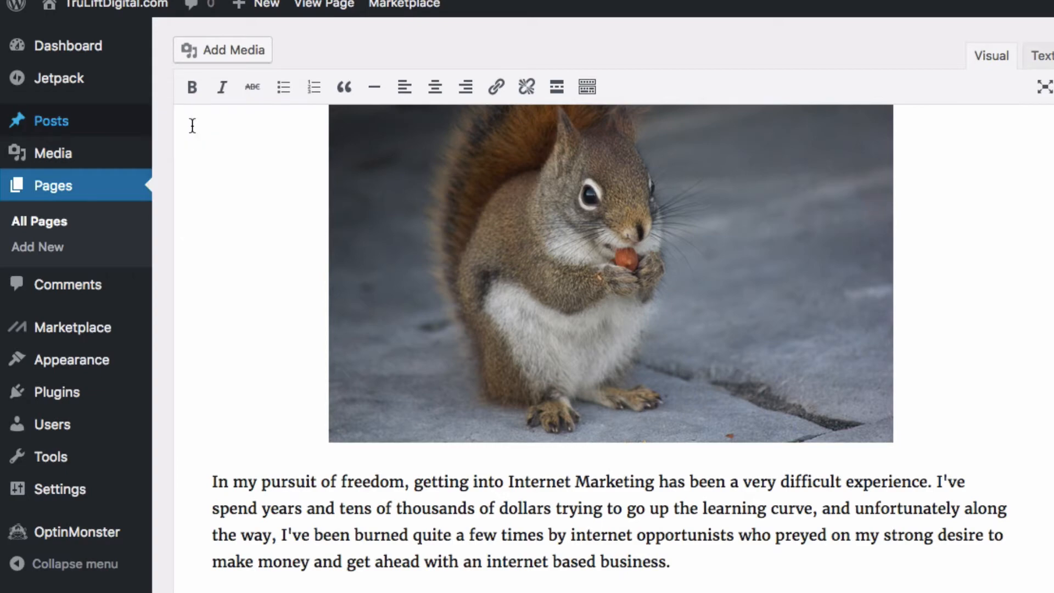
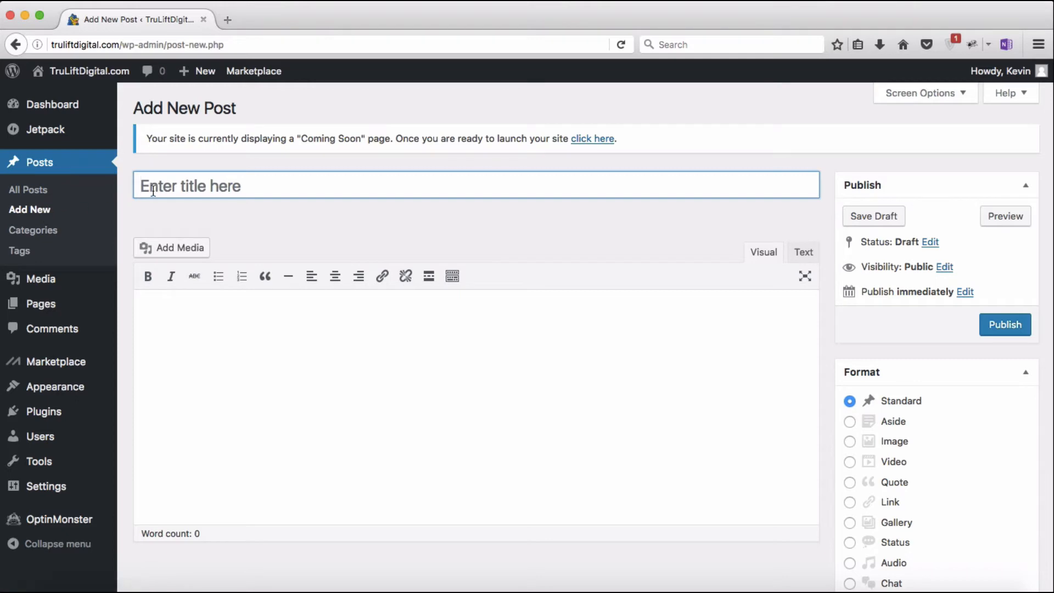
# Step: Title the new post 'Registering a Domain Name with NameCheap'
pyautogui.write('Registering a Domain Name with Na')
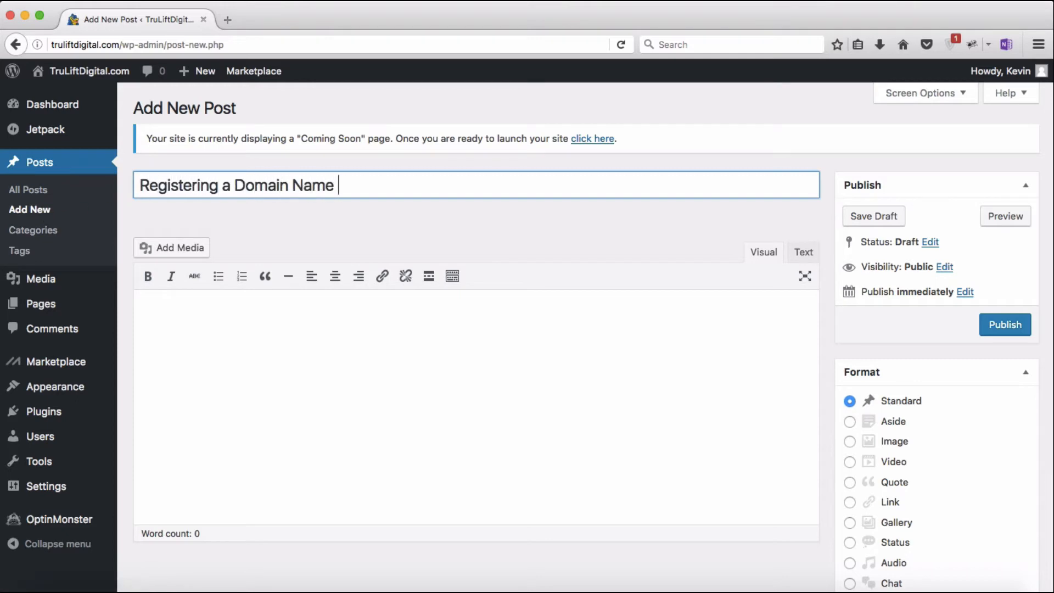
pyautogui.write('meCheap')
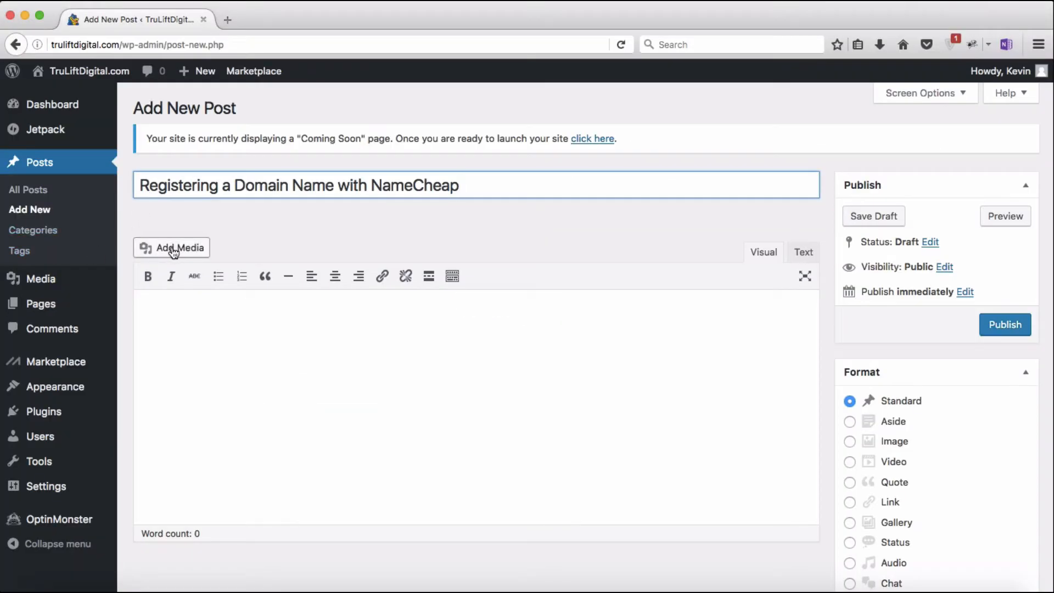
# Step: Upload the six NameCheap screenshots from the Desktop to the media library, inserting nothing
pyautogui.click(173, 248)
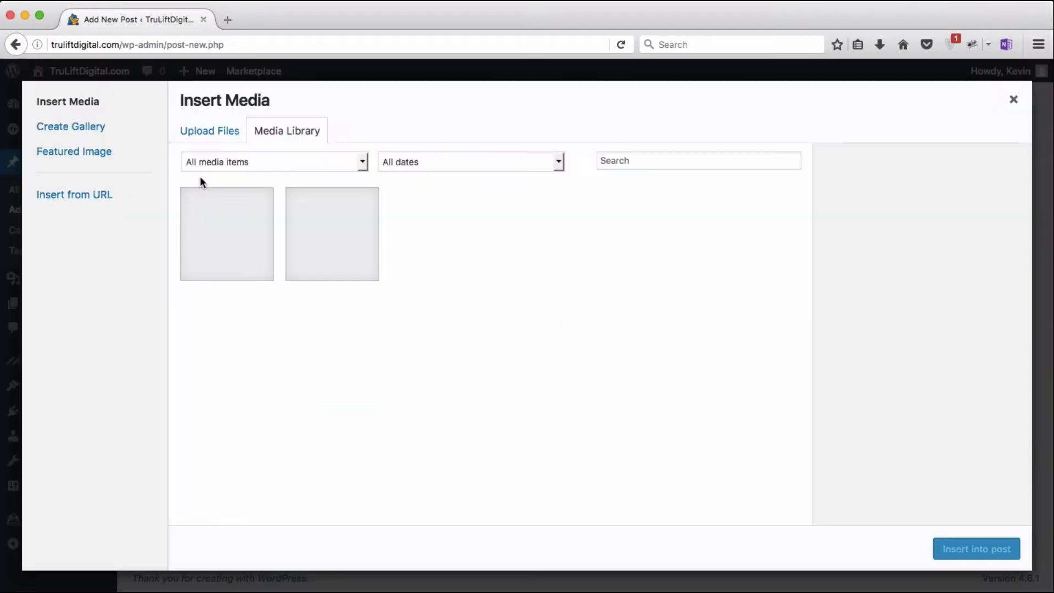
pyautogui.click(215, 140)
pyautogui.click(590, 336)
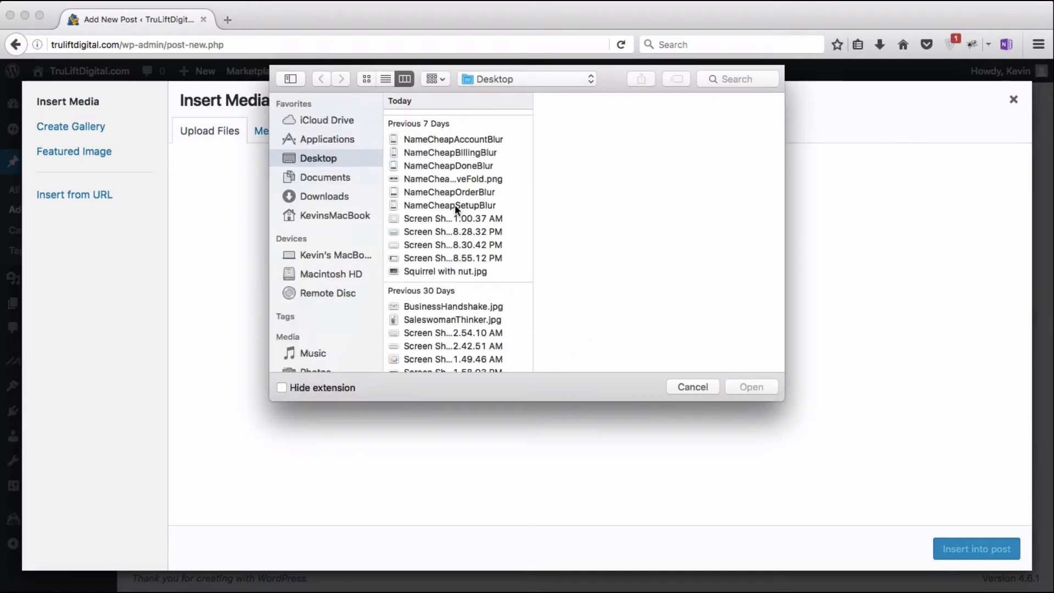
pyautogui.click(459, 140)
pyautogui.keyDown('shift'); pyautogui.click(458, 205); pyautogui.keyUp('shift')
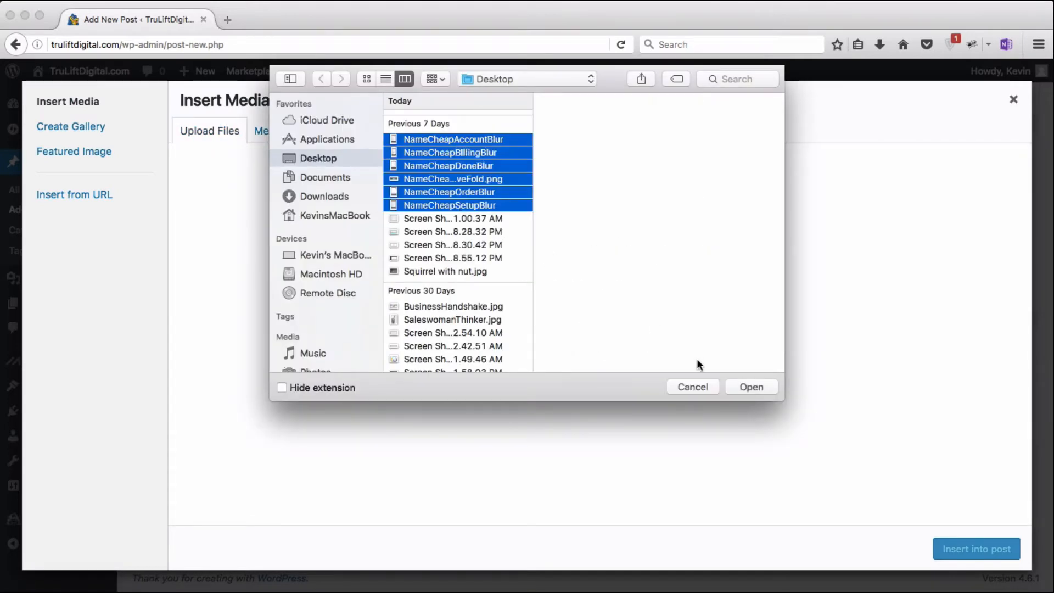
pyautogui.click(750, 387)
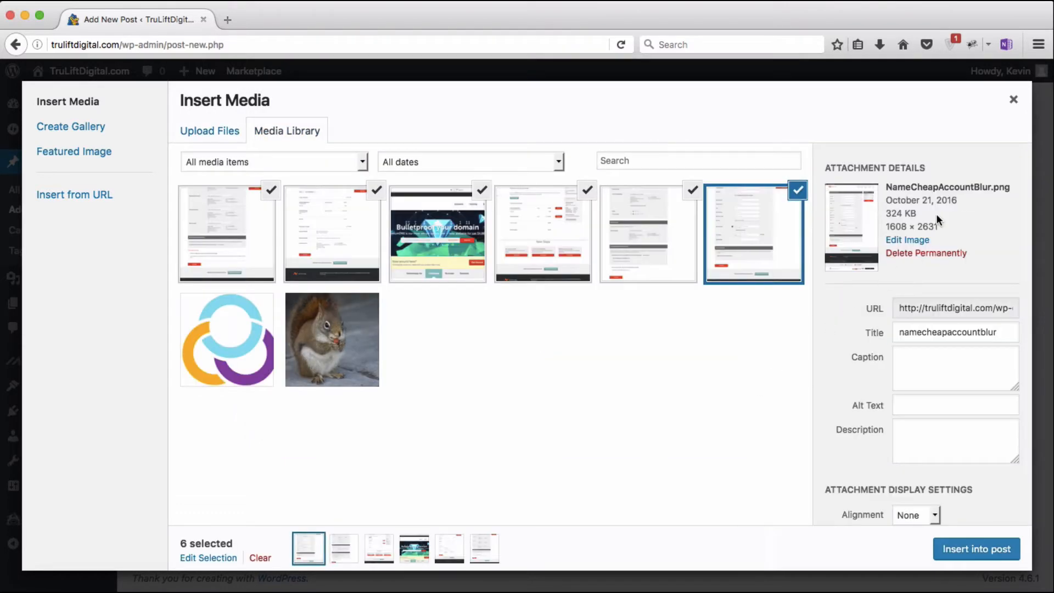
pyautogui.click(1013, 102)
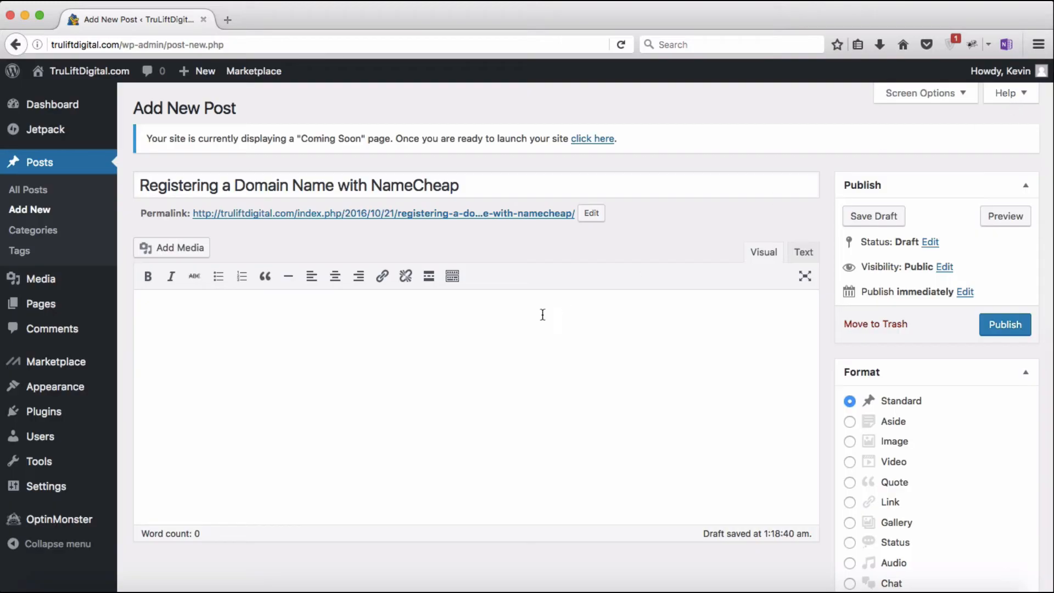
# Step: Paste the full domain-registration article (about 3,407 words) into the body and save the draft
pyautogui.press('super+v')
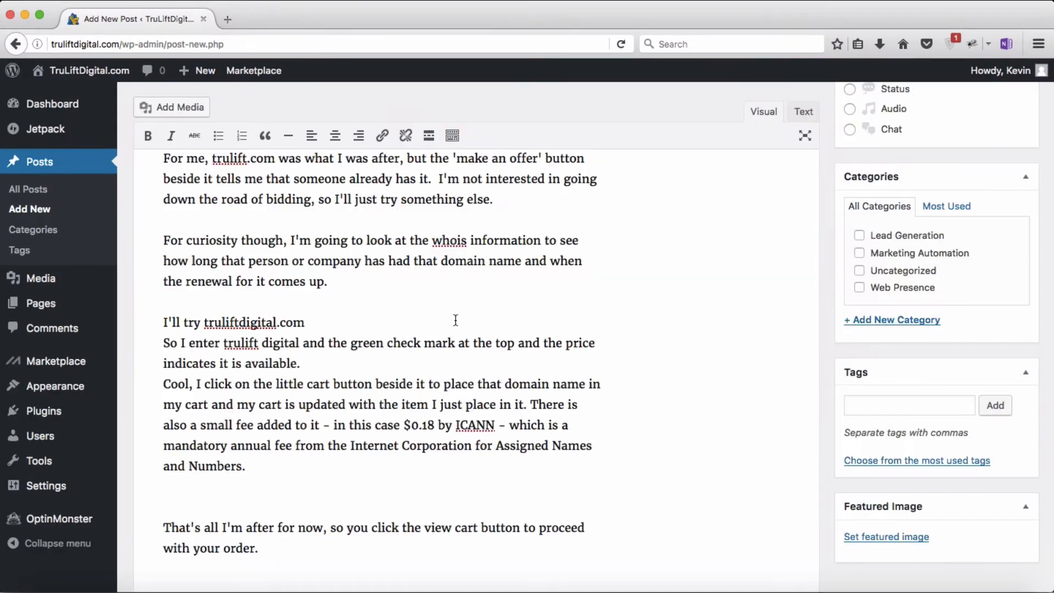
pyautogui.scroll(-3, 456, 320)
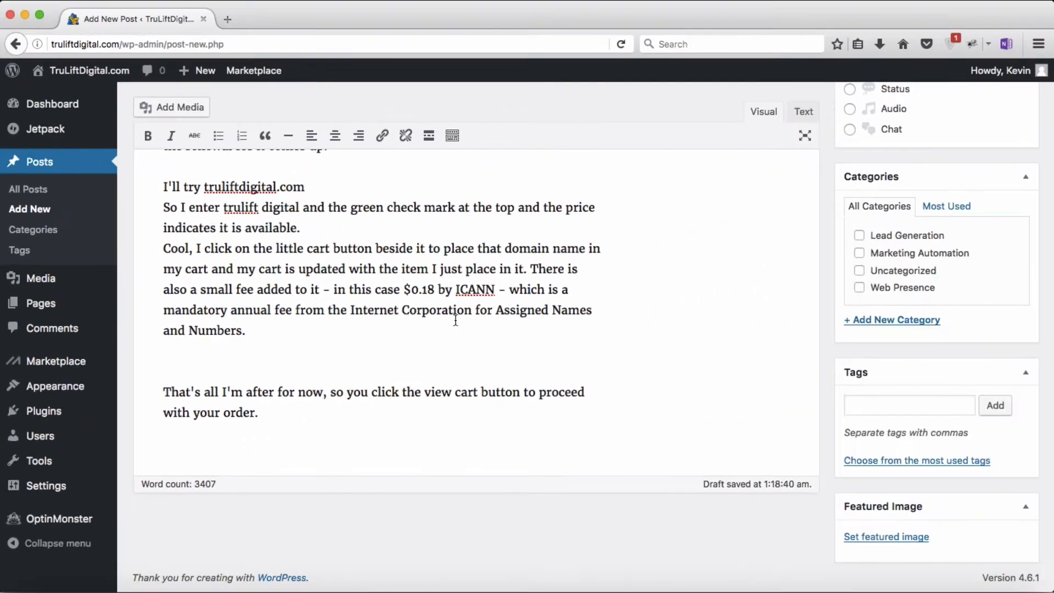
pyautogui.scroll(10, 824, 244)
pyautogui.scroll(15, 456, 320)
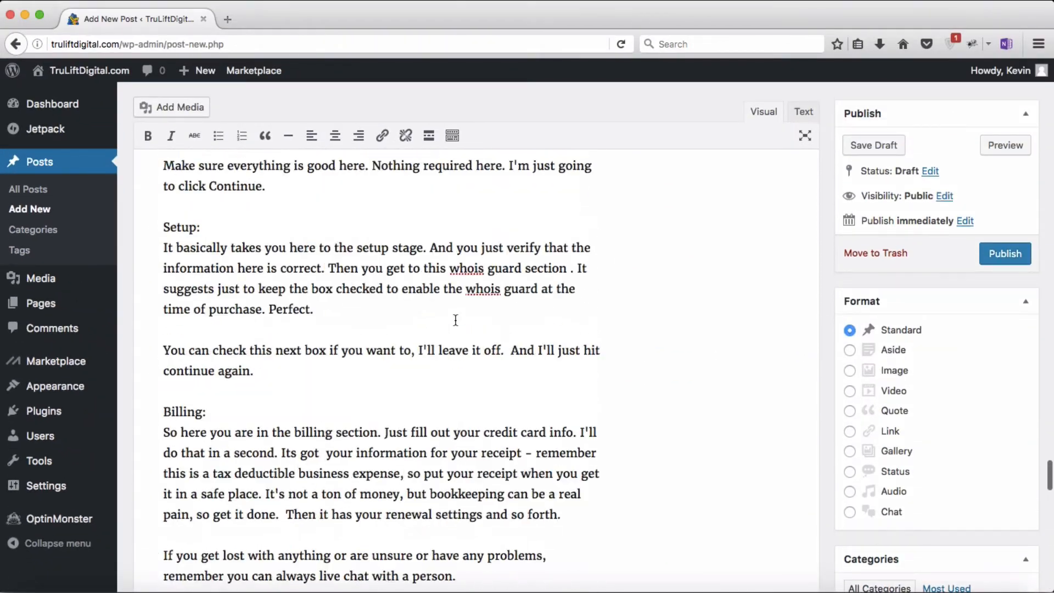
pyautogui.scroll(15, 455, 320)
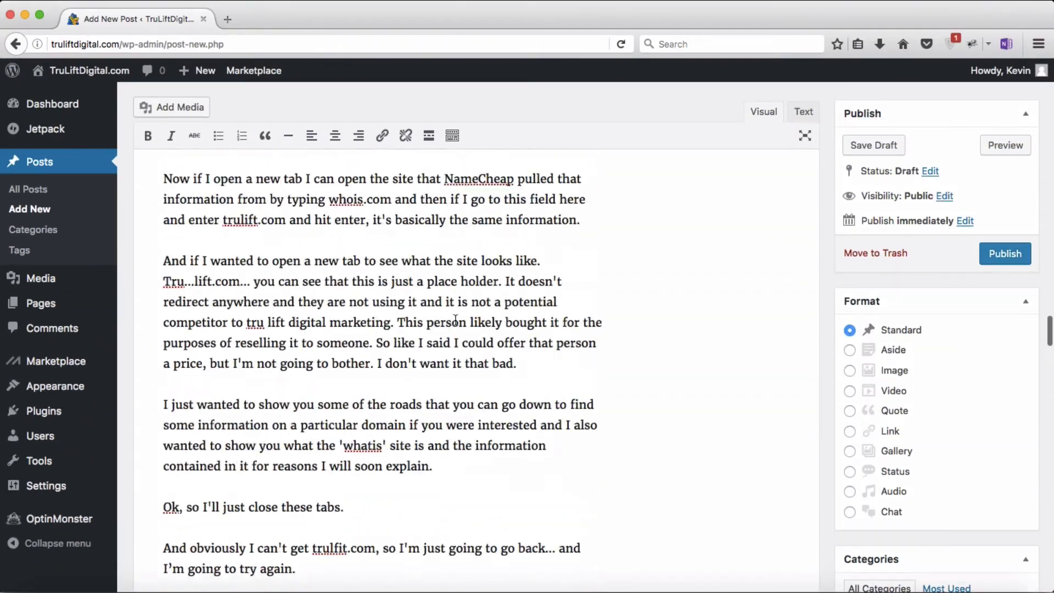
pyautogui.scroll(20, 456, 323)
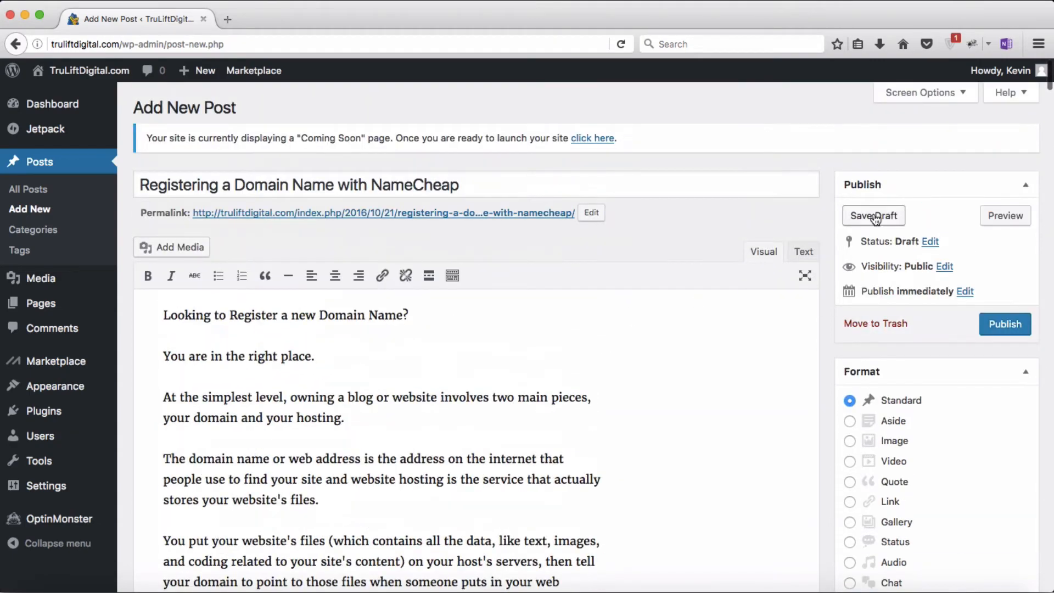
pyautogui.click(874, 216)
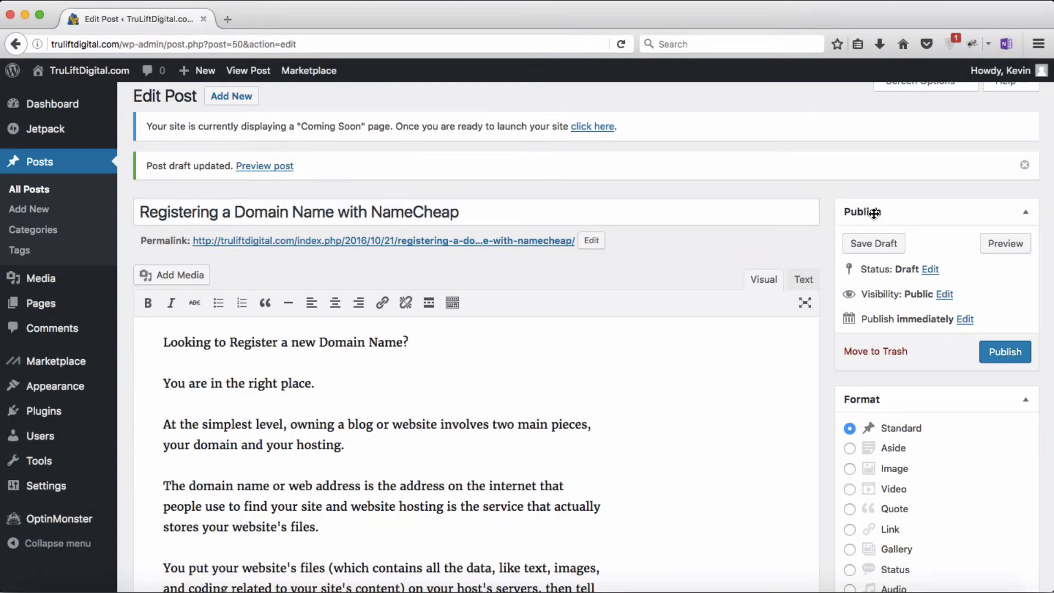
# Step: Preview the saved draft from top to bottom, then close the preview tab
pyautogui.click(1006, 247)
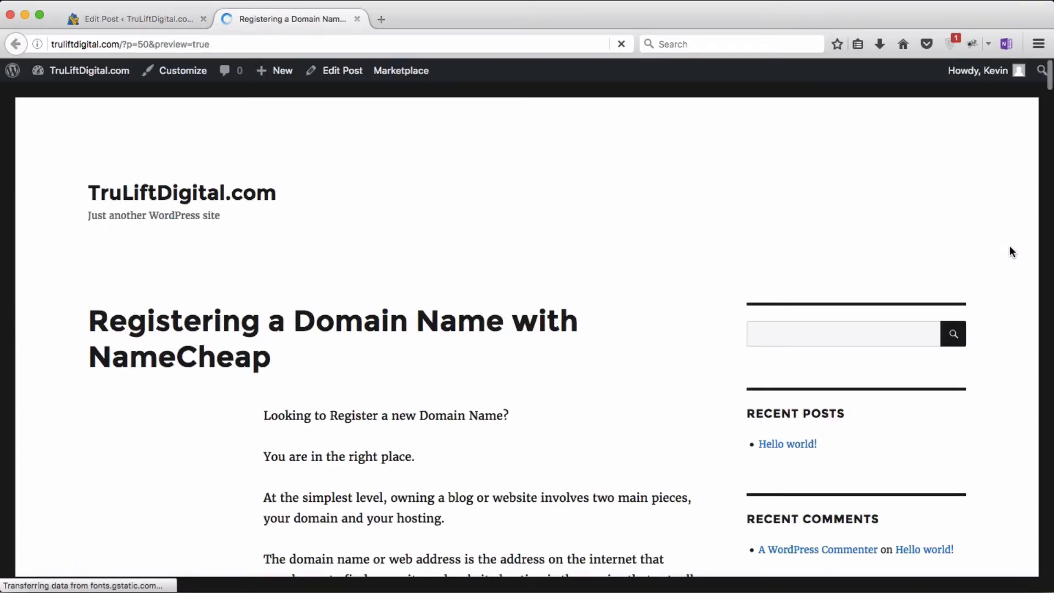
pyautogui.scroll(-20, 1009, 245)
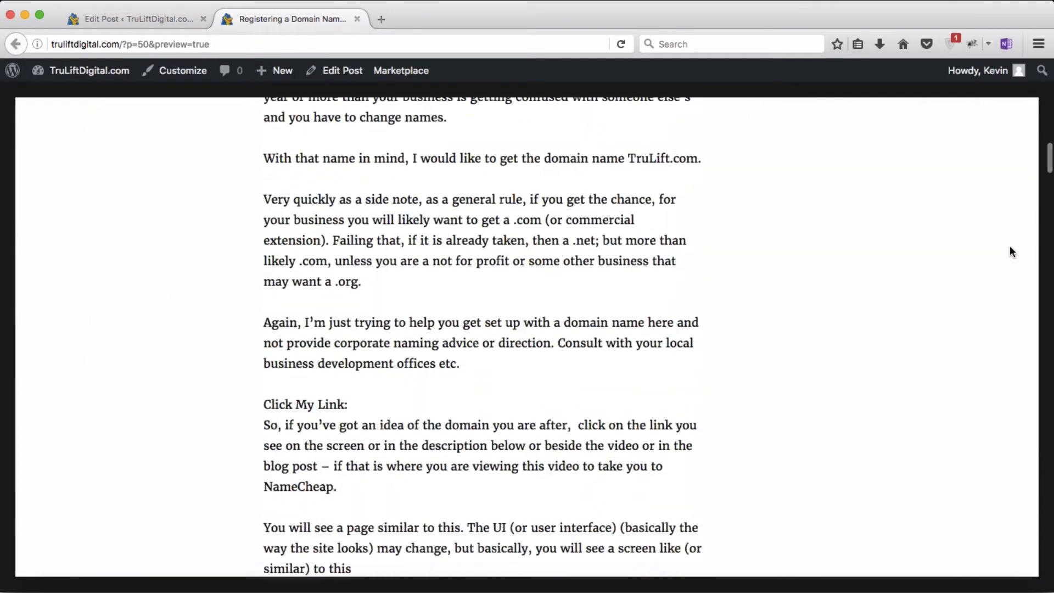
pyautogui.scroll(-20, 1010, 247)
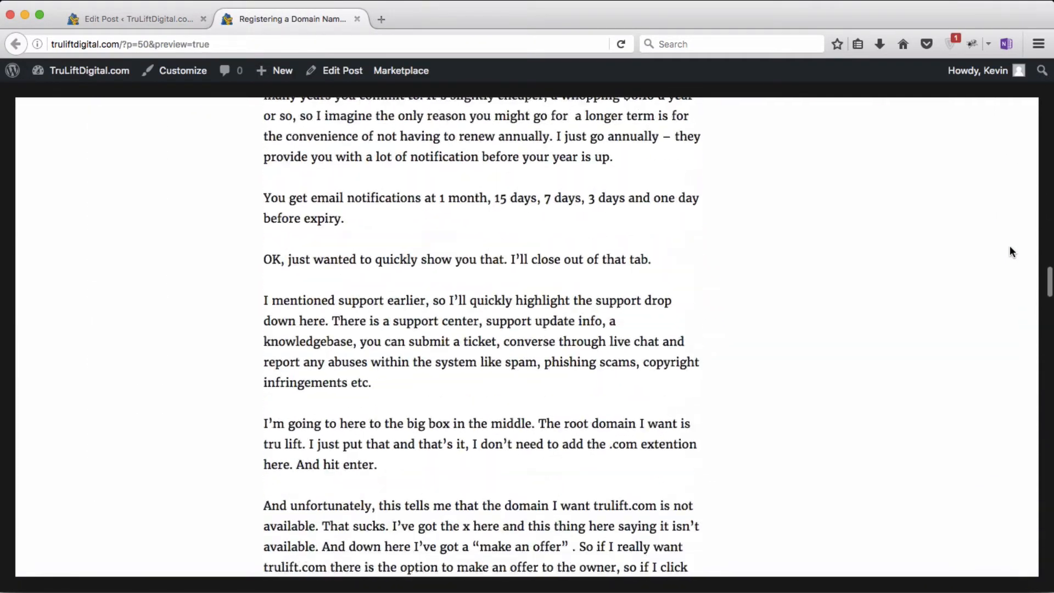
pyautogui.scroll(-20, 1010, 247)
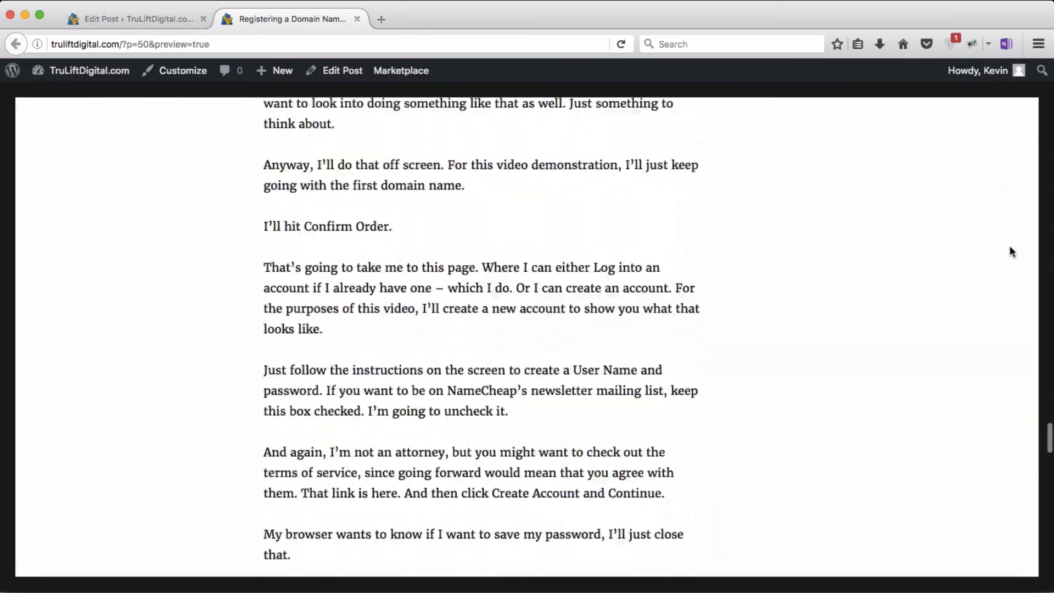
pyautogui.scroll(-20, 1009, 246)
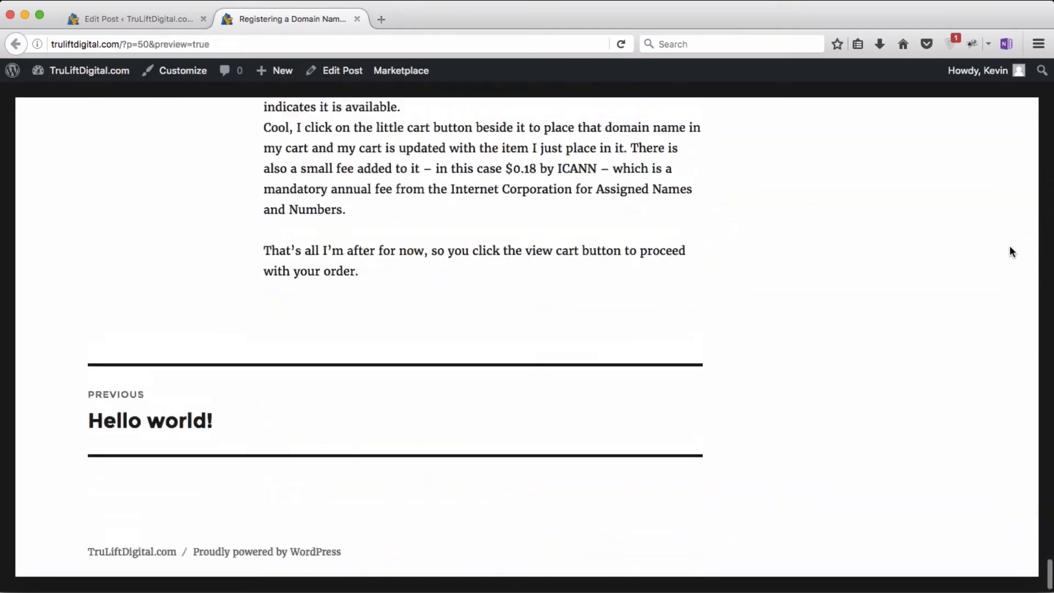
pyautogui.scroll(20, 1009, 246)
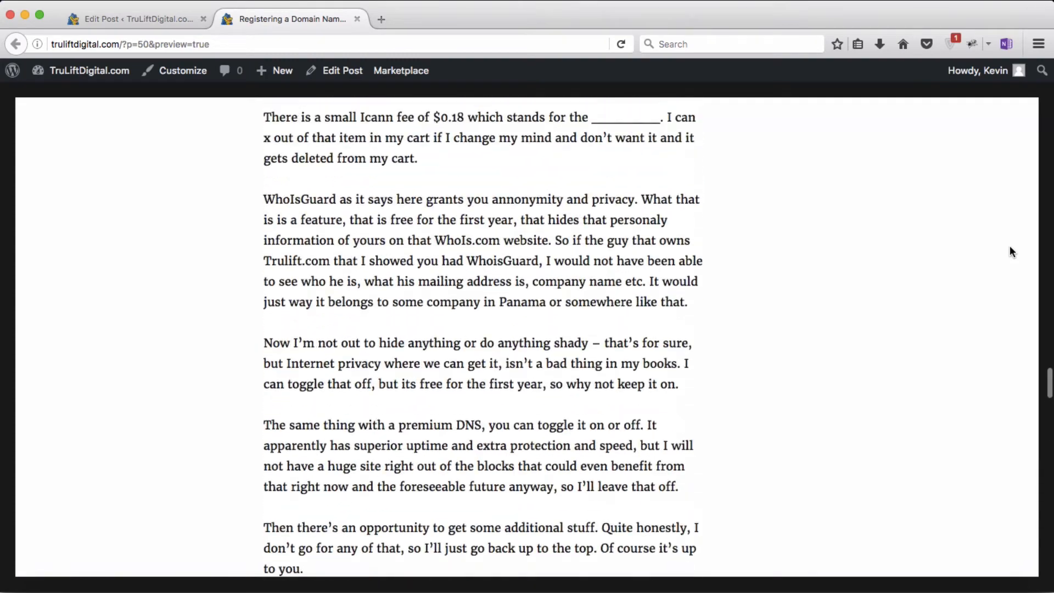
pyautogui.scroll(20, 1012, 252)
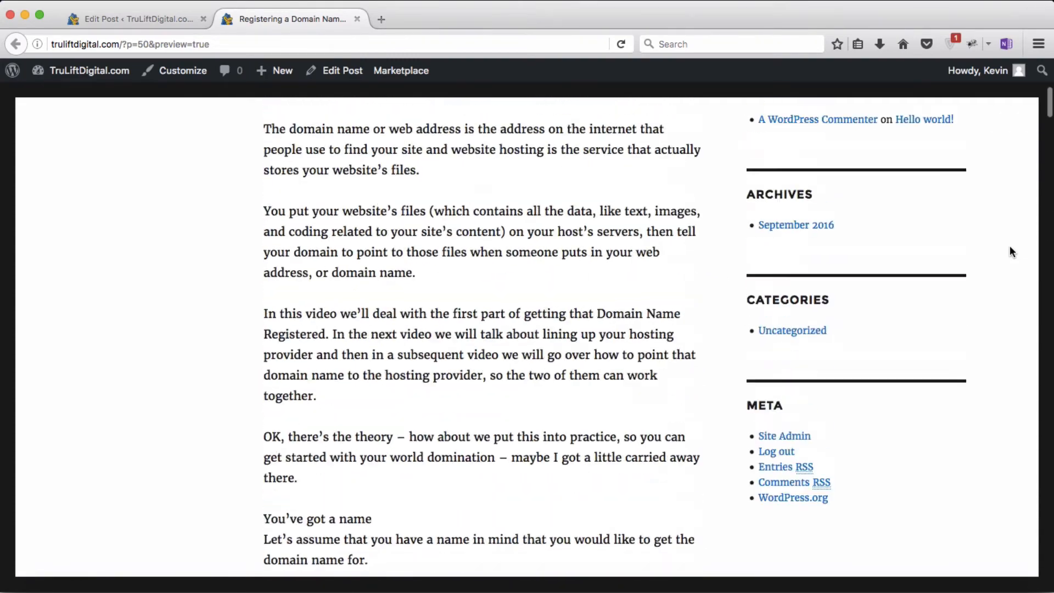
pyautogui.scroll(8, 1009, 245)
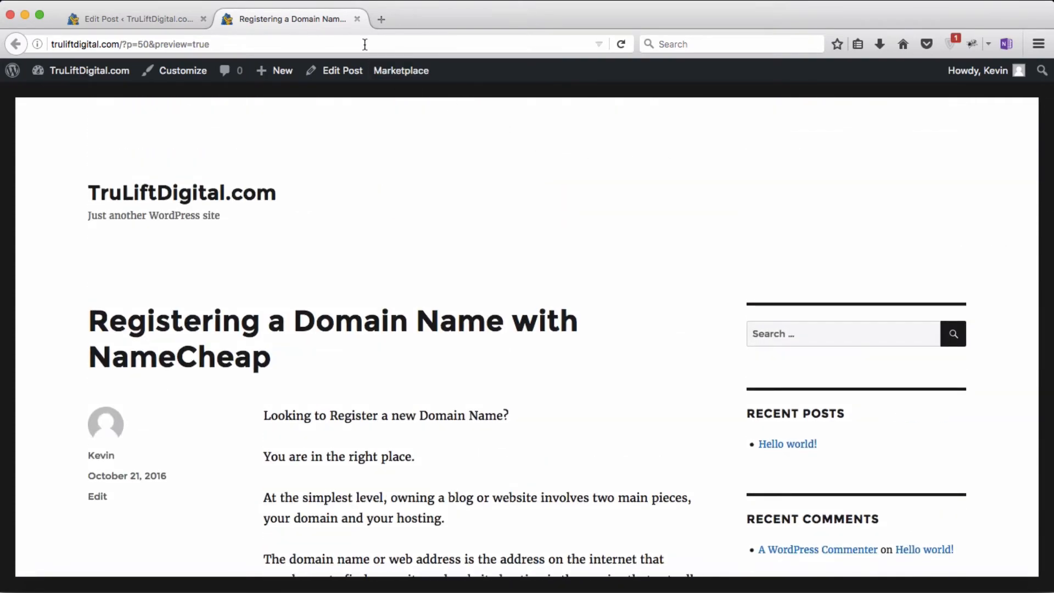
pyautogui.click(356, 19)
# Step: Place the cursor after 'You will see a page similar to this', before the Essentially paragraph
pyautogui.scroll(-8, 557, 352)
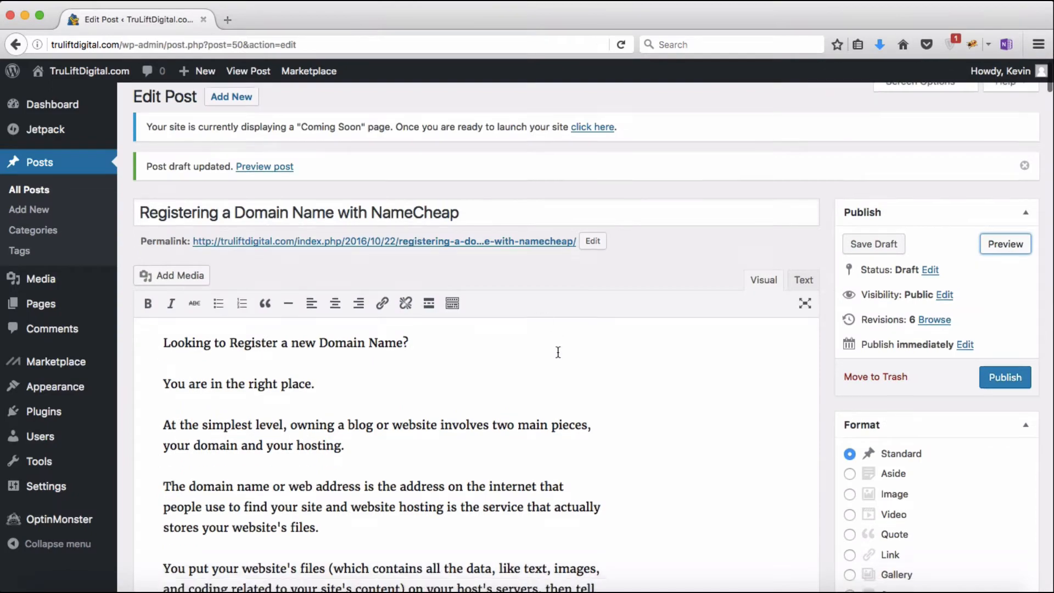
pyautogui.scroll(-15, 557, 352)
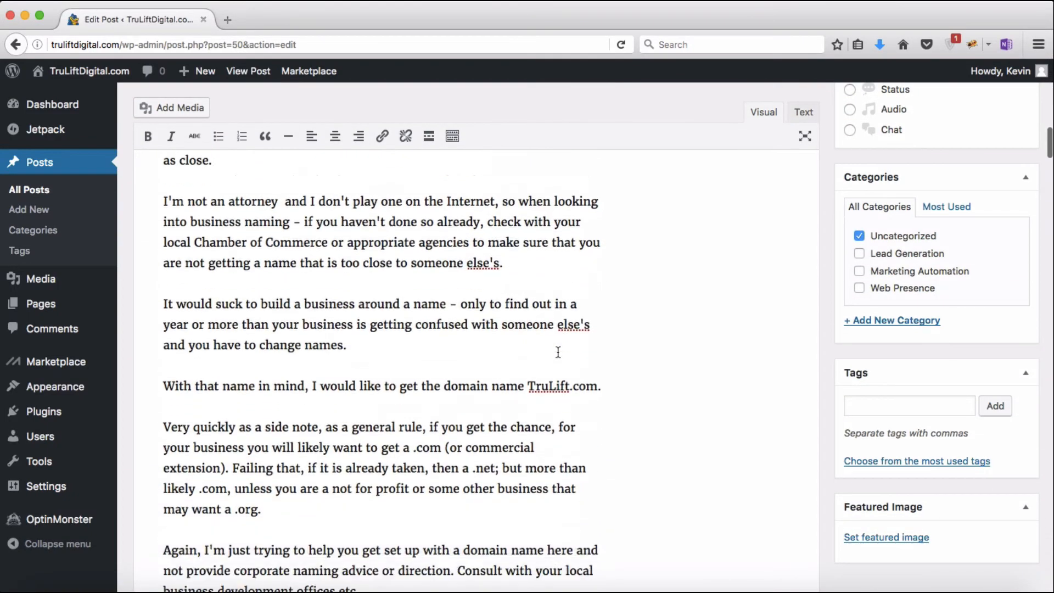
pyautogui.scroll(-5, 558, 351)
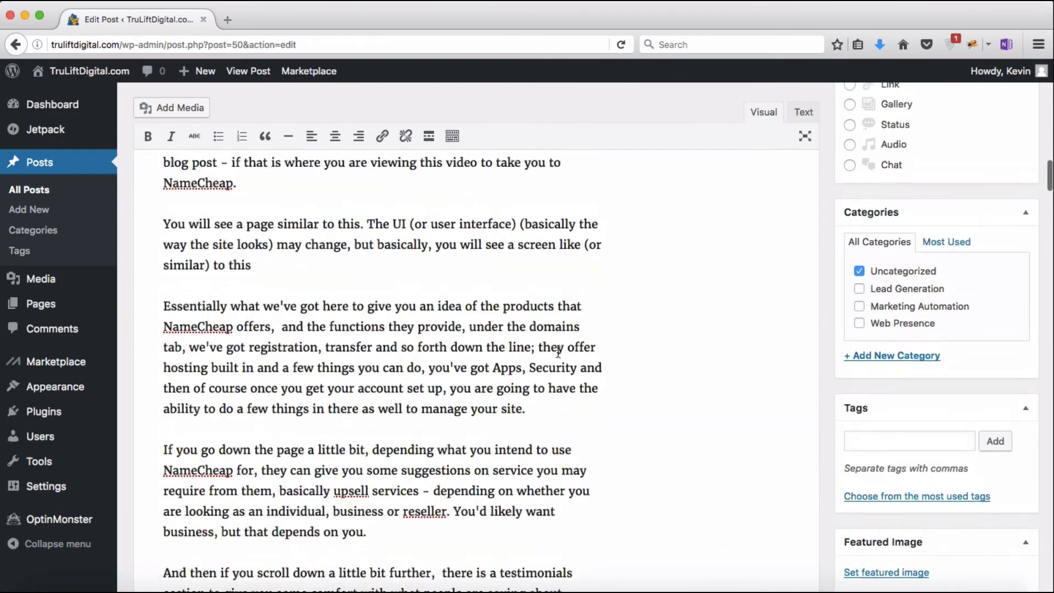
pyautogui.scroll(-1, 557, 352)
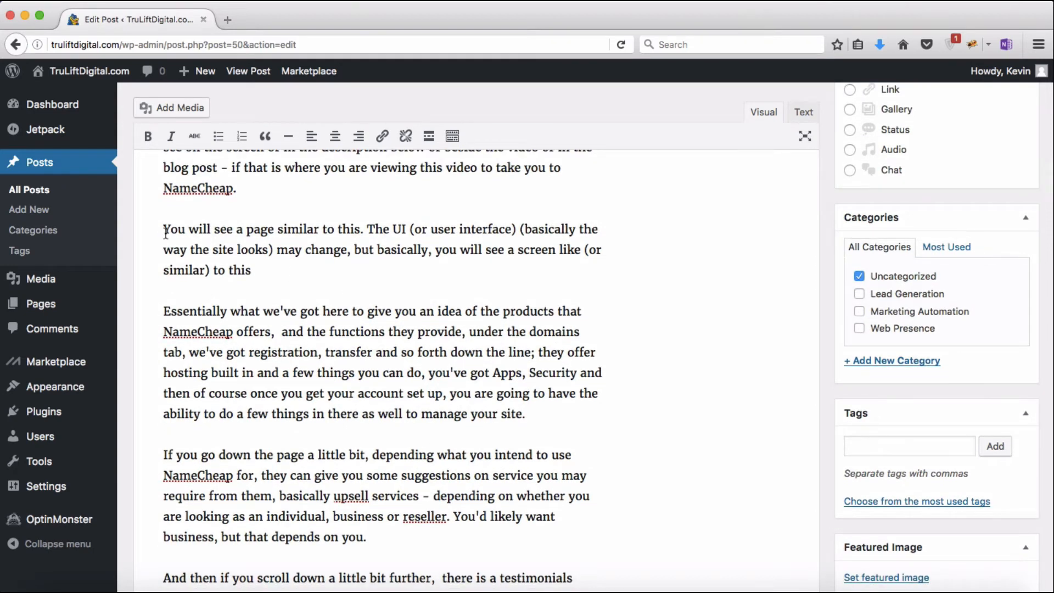
pyautogui.moveTo(165, 230); pyautogui.dragTo(362, 231)
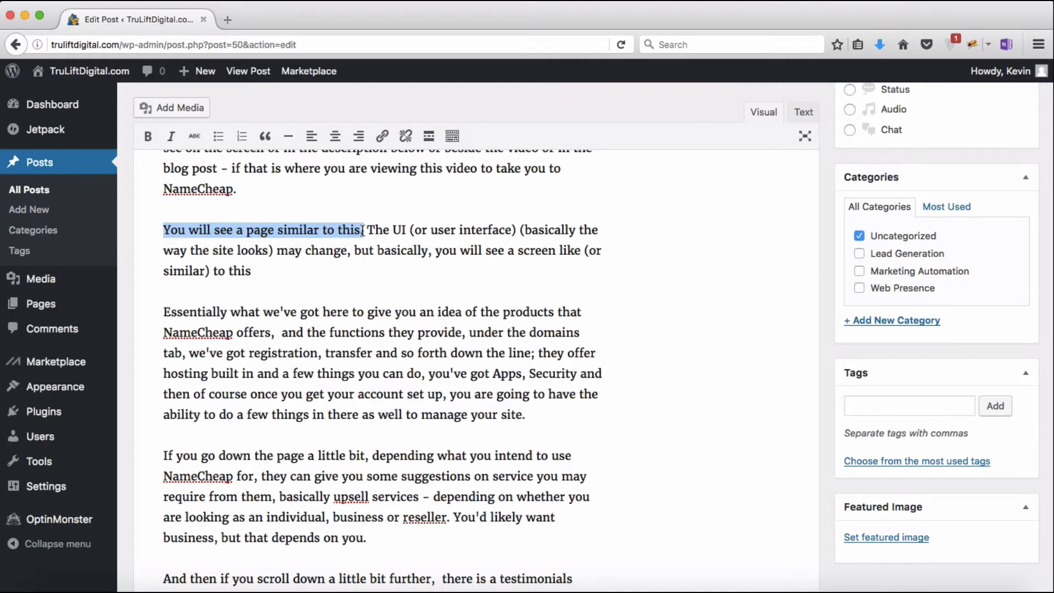
pyautogui.click(163, 311)
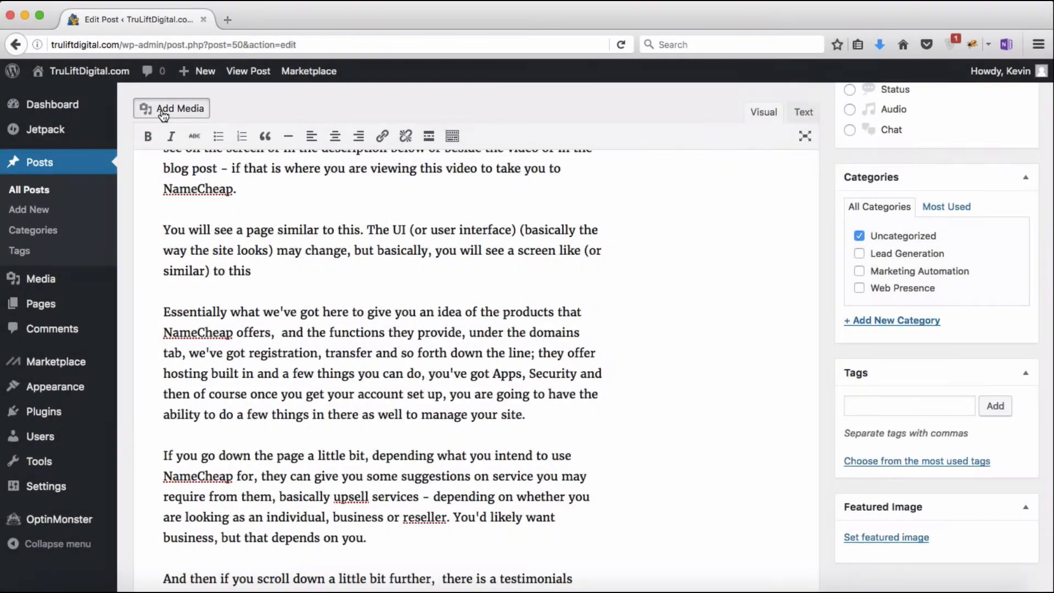
# Step: Insert the NameCheap screenshot with caption 'NameCheap Home Page' and alt text 'NameCheap Home Page Screenshot'
pyautogui.click(163, 110)
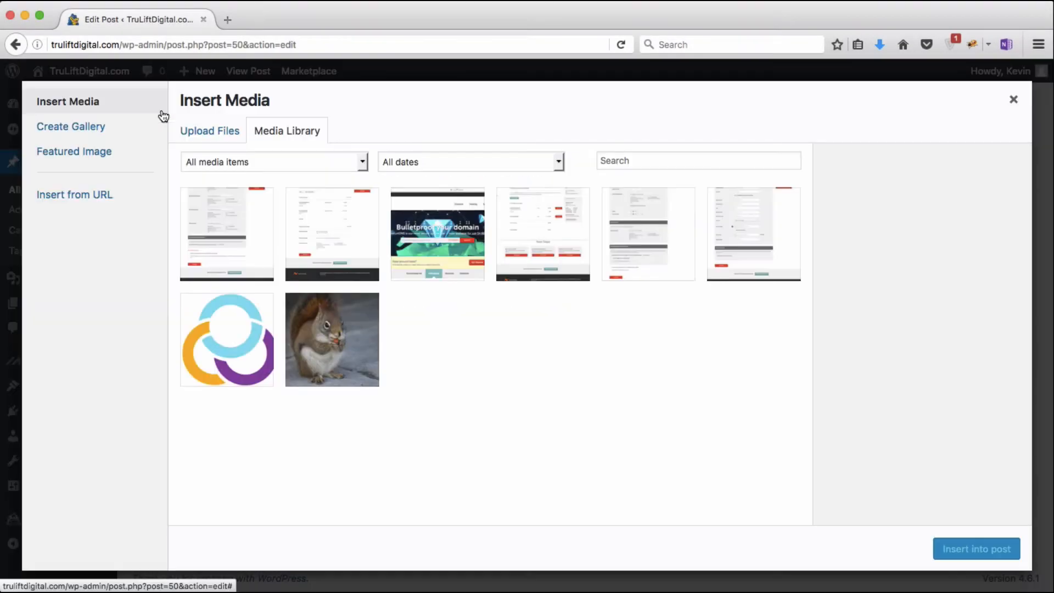
pyautogui.click(455, 228)
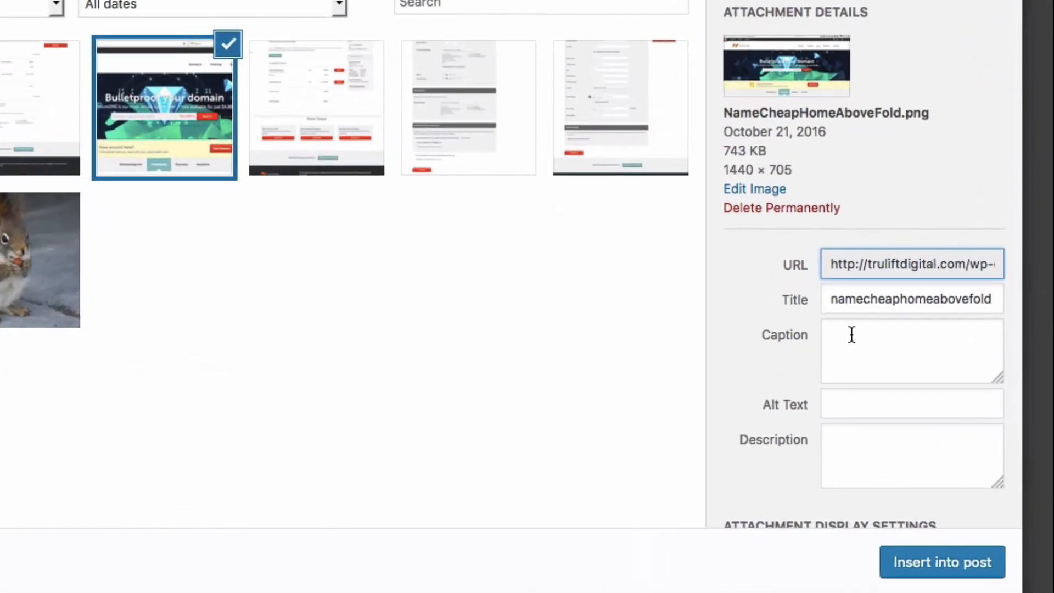
pyautogui.click(900, 379)
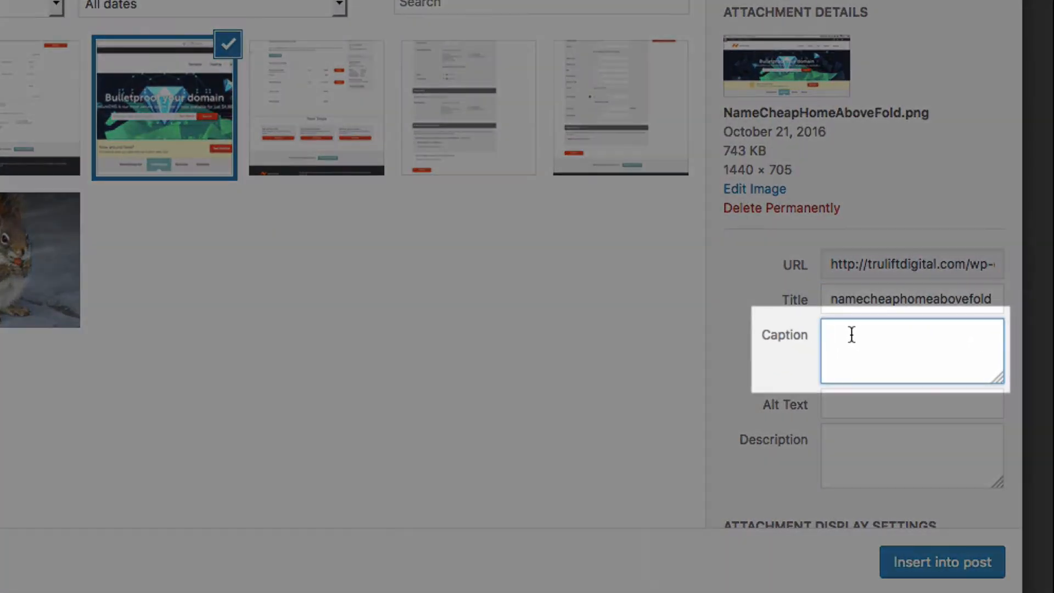
pyautogui.write('N')
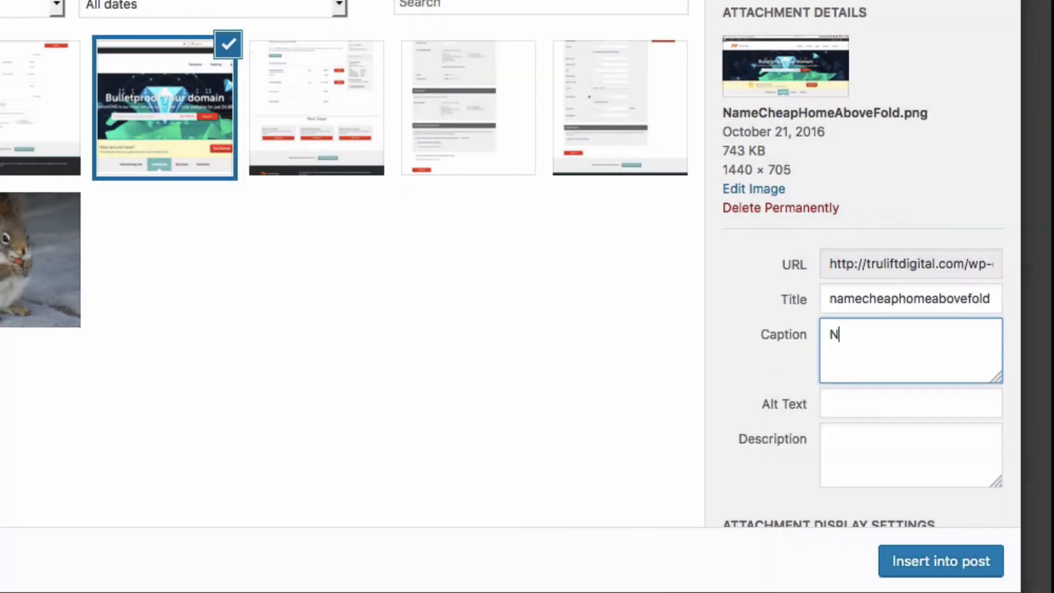
pyautogui.write('ameCheap ')
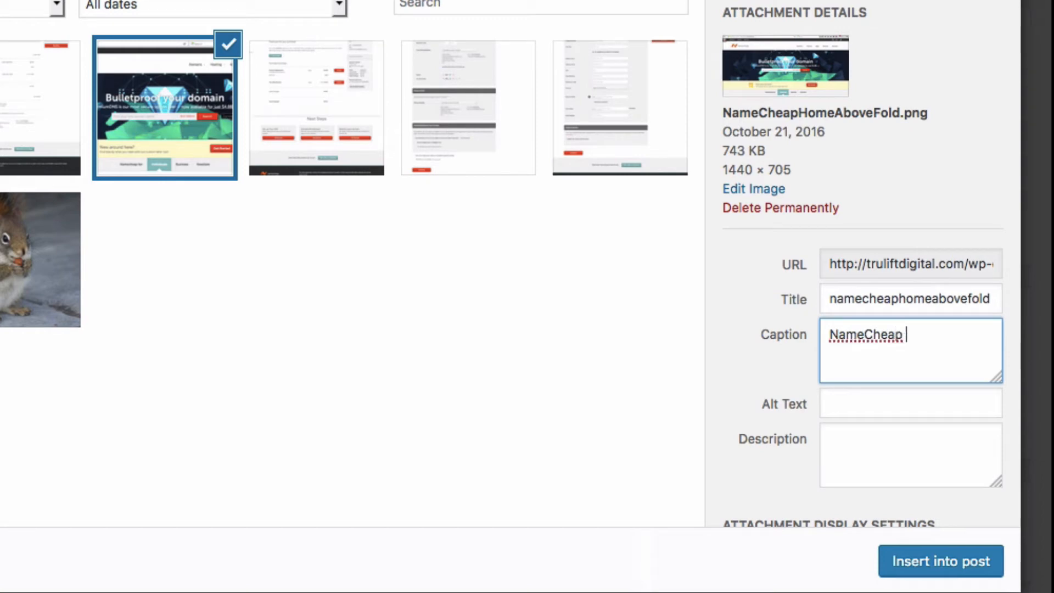
pyautogui.write('Home Page')
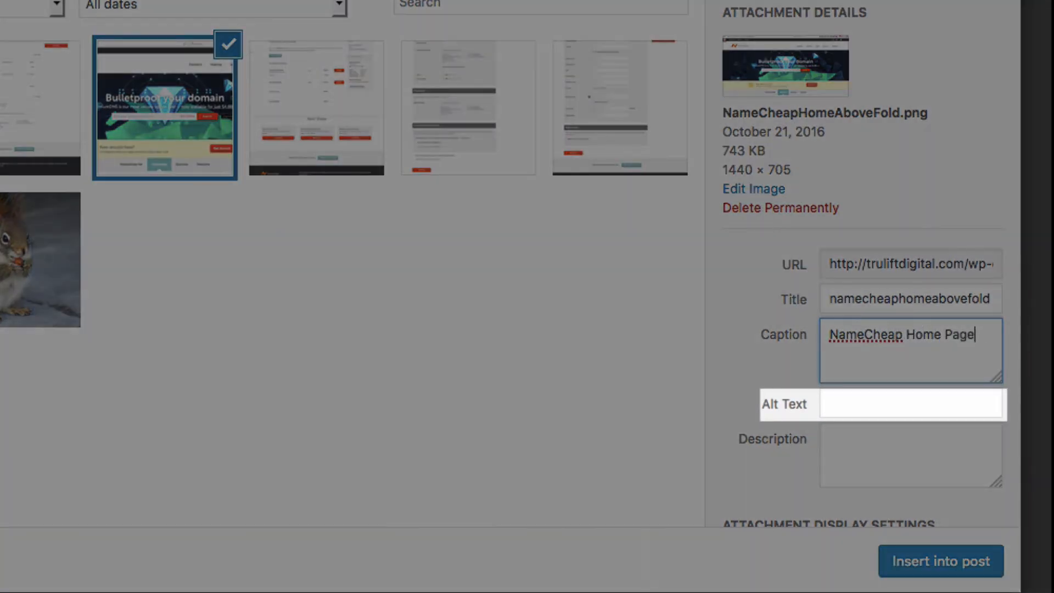
pyautogui.click(861, 402)
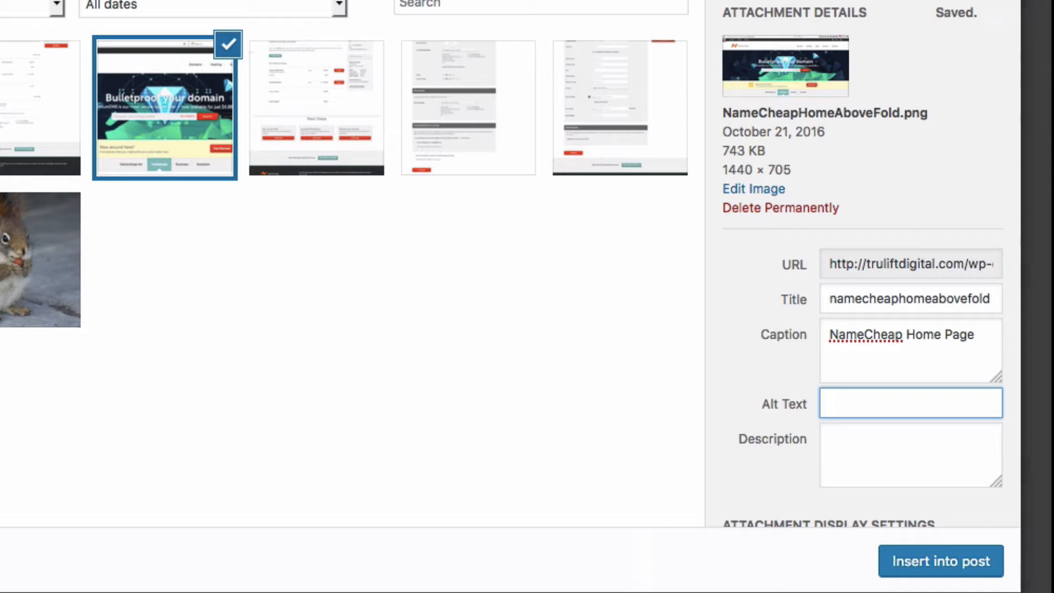
pyautogui.write('NameCheap Home Pag')
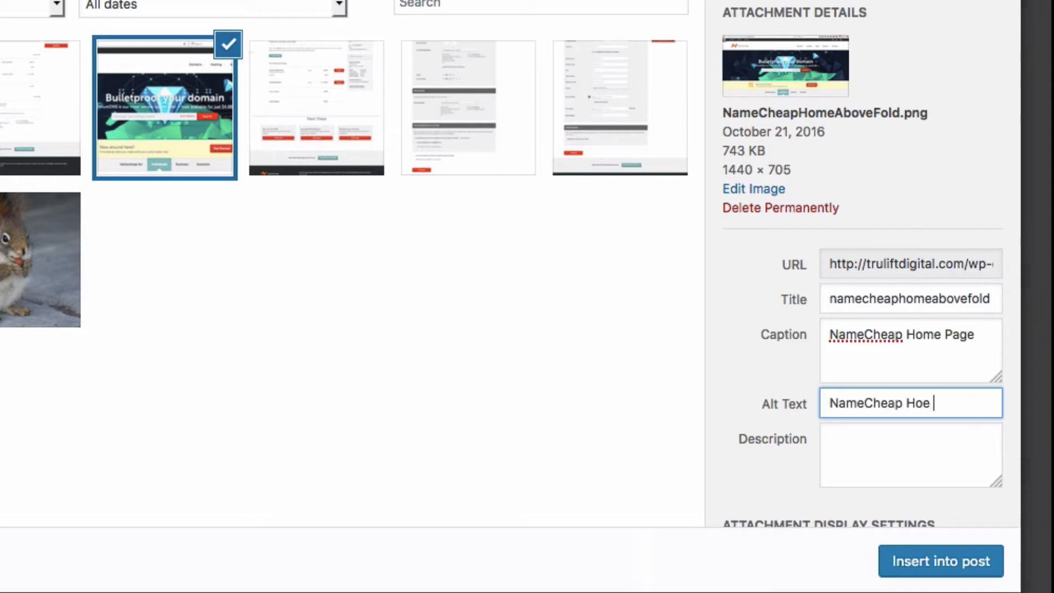
pyautogui.write('e Screenshot')
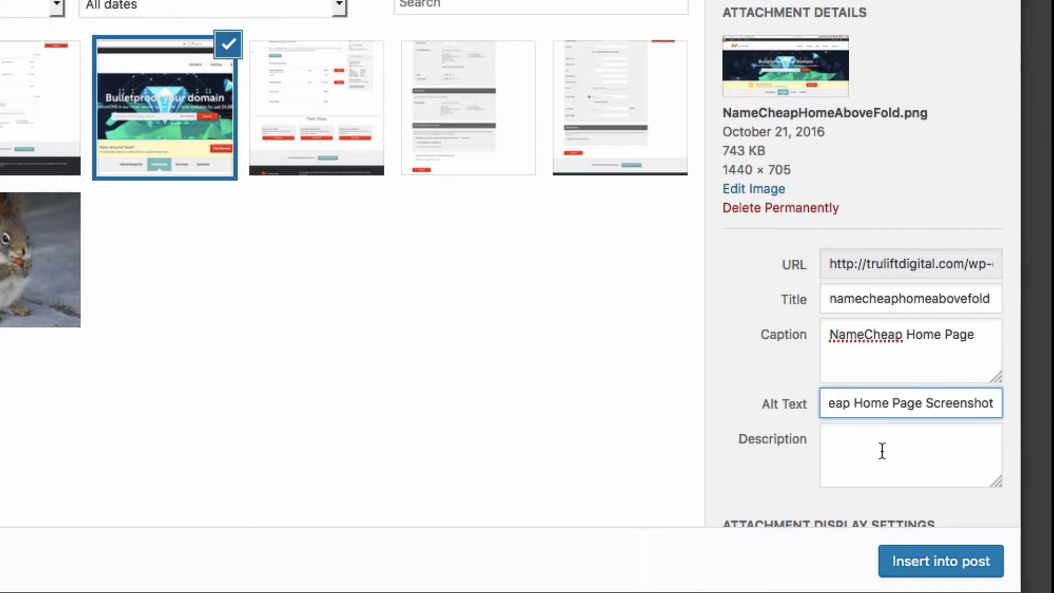
pyautogui.scroll(-3, 881, 450)
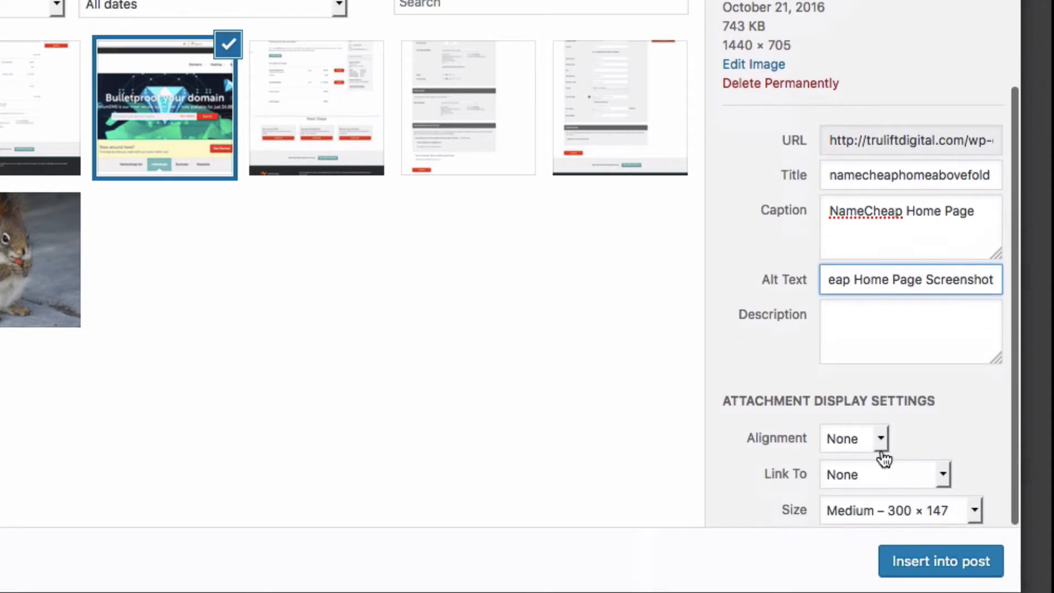
pyautogui.click(948, 562)
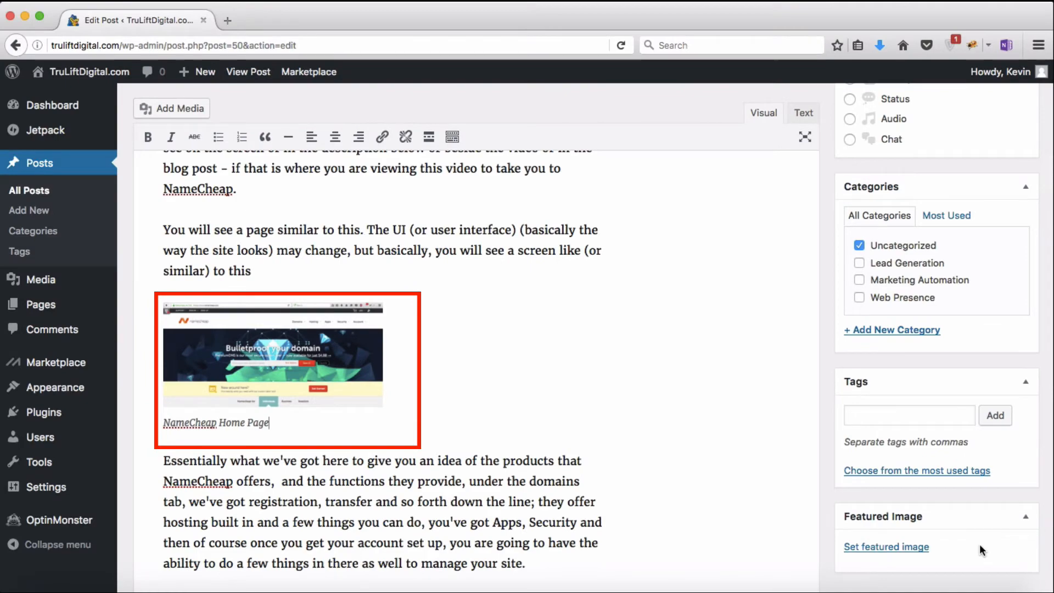
pyautogui.scroll(15, 979, 543)
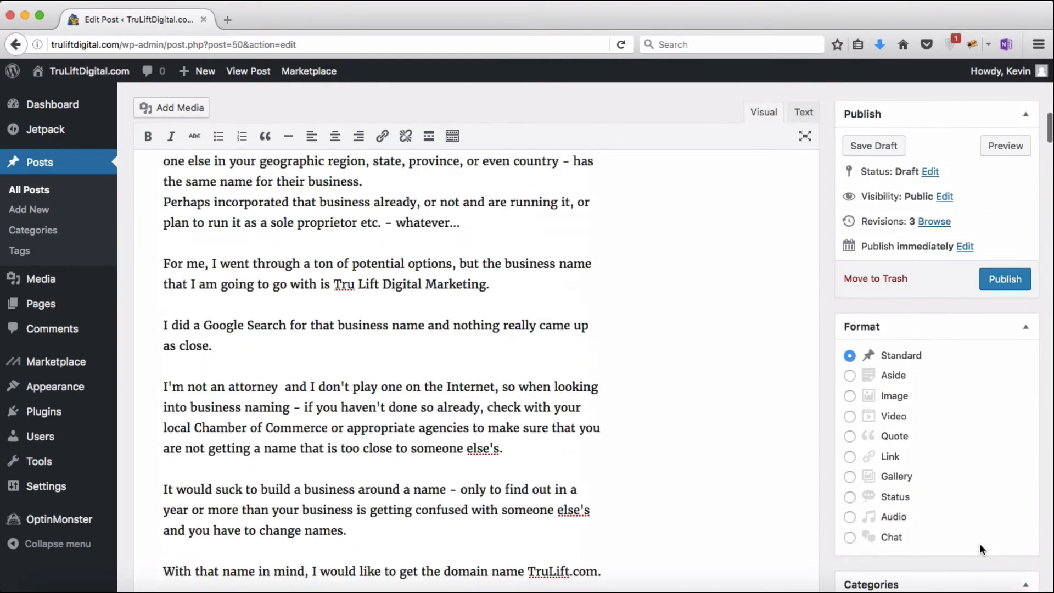
pyautogui.click(1004, 147)
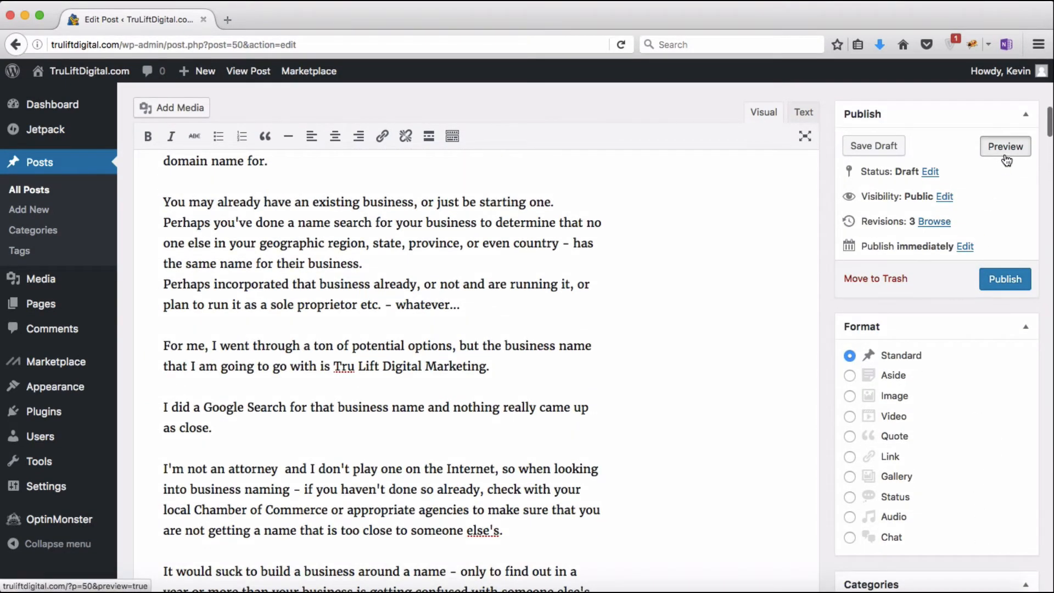
pyautogui.scroll(-20, 649, 351)
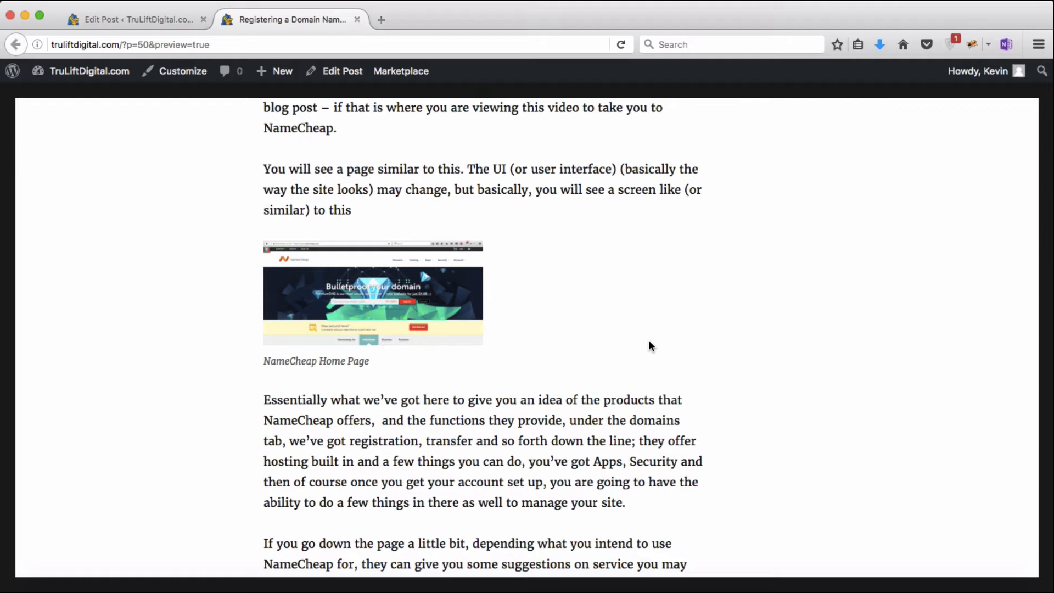
pyautogui.click(357, 19)
pyautogui.scroll(-10, 383, 313)
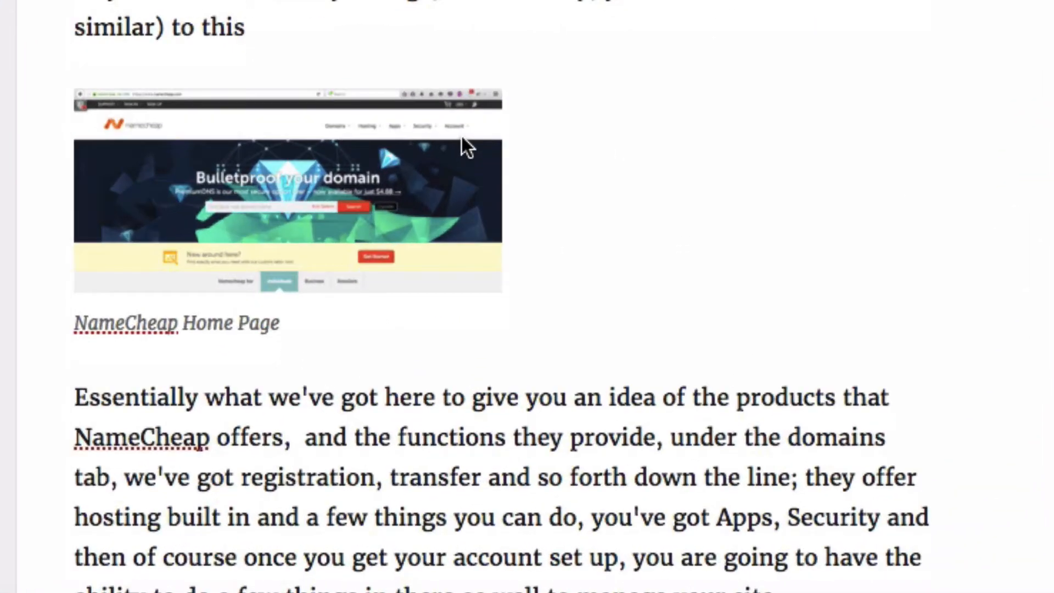
# Step: Drag-resize the NameCheap screenshot to a custom 184 × 90 and open its Image Details
pyautogui.click(462, 138)
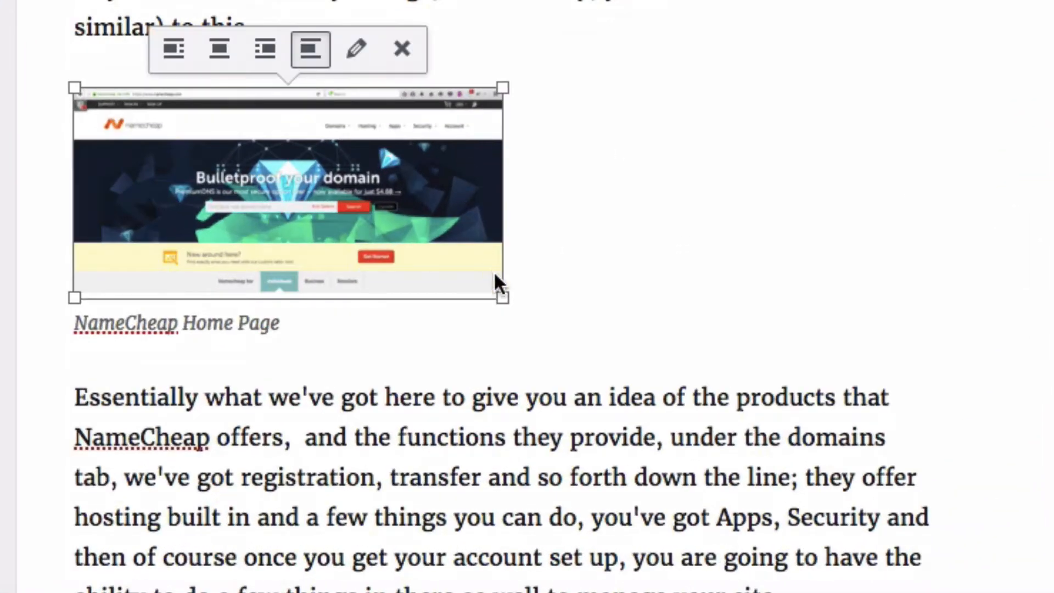
pyautogui.moveTo(503, 297); pyautogui.dragTo(926, 417)
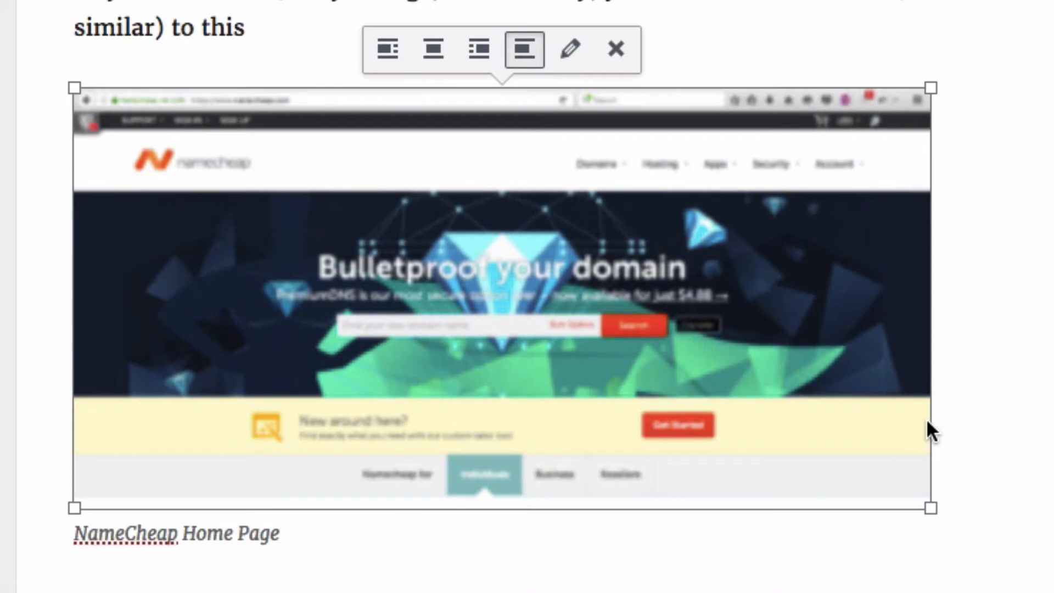
pyautogui.moveTo(930, 508); pyautogui.dragTo(336, 217)
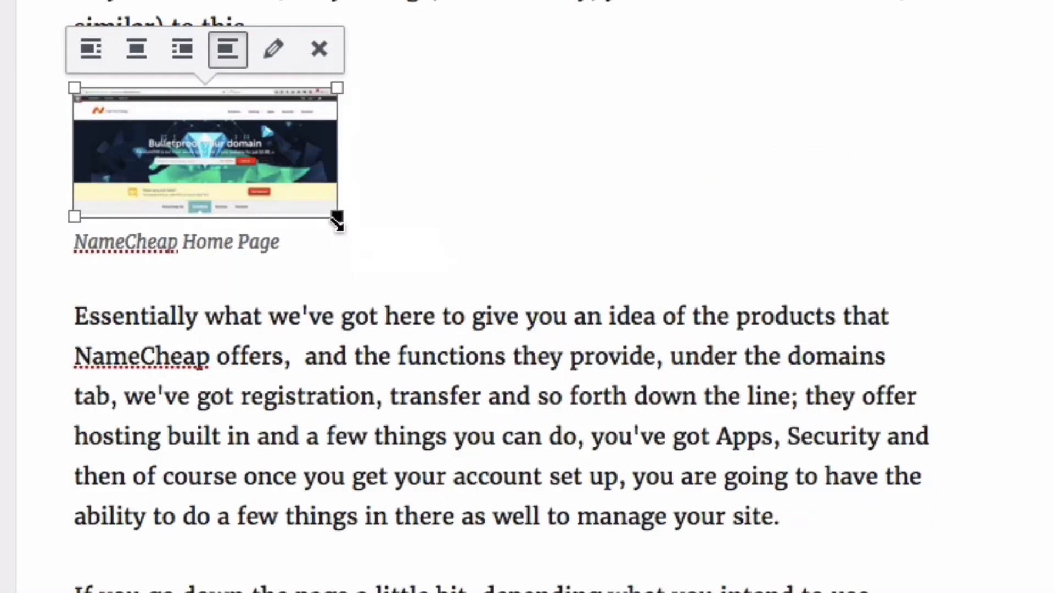
pyautogui.click(271, 54)
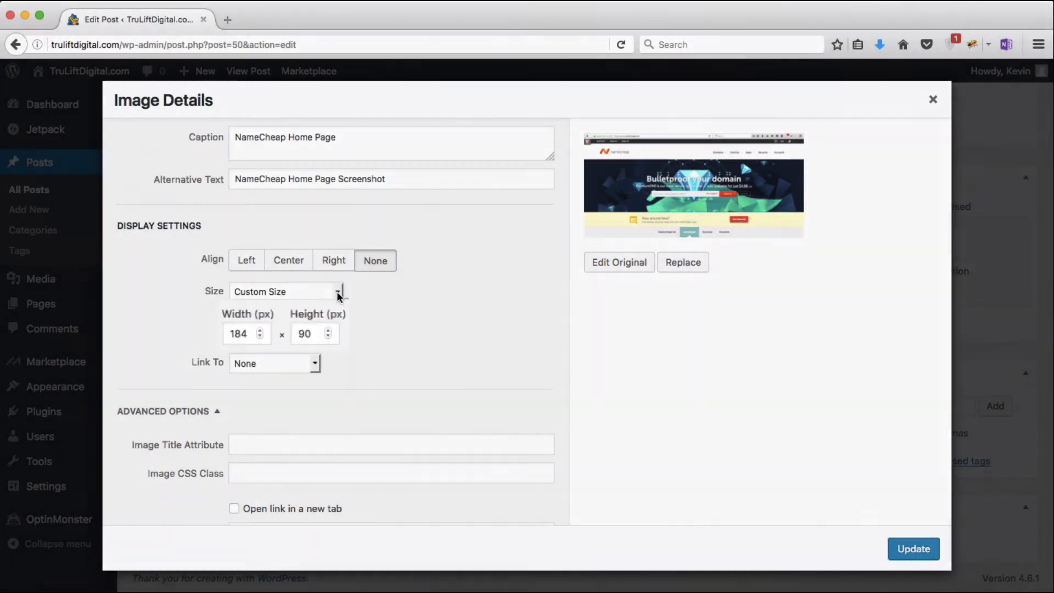
# Step: Change the screenshot's size to Full Size 1440 × 705 and apply the update
pyautogui.click(337, 290)
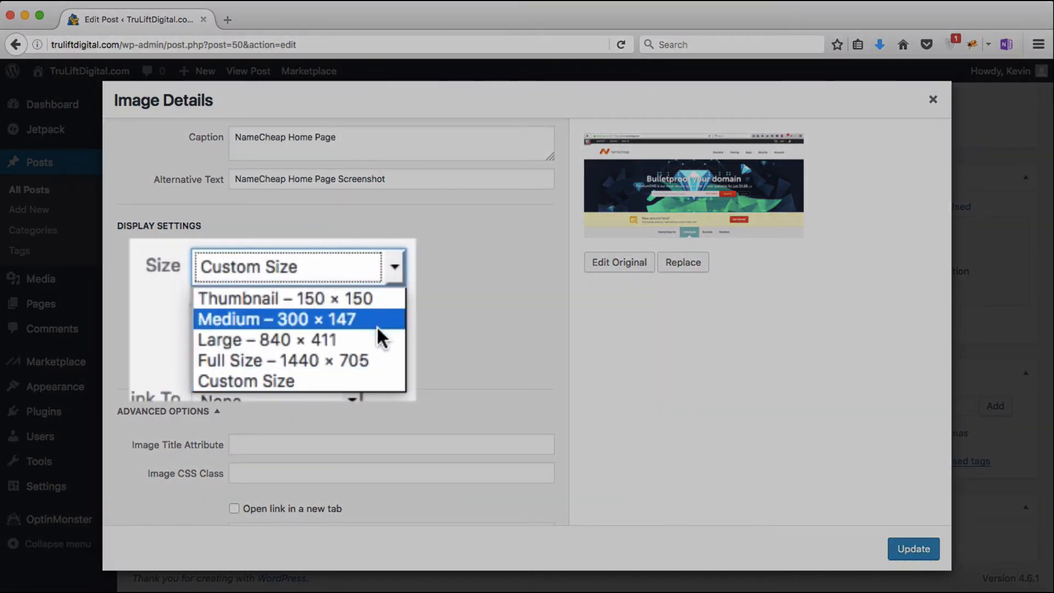
pyautogui.click(377, 360)
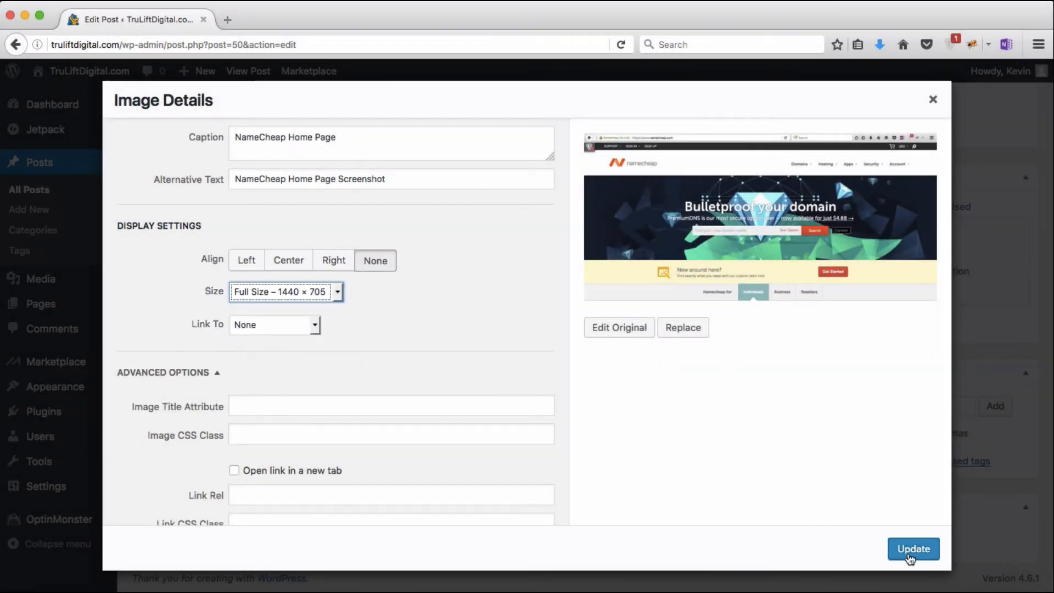
pyautogui.click(913, 548)
pyautogui.scroll(8, 766, 400)
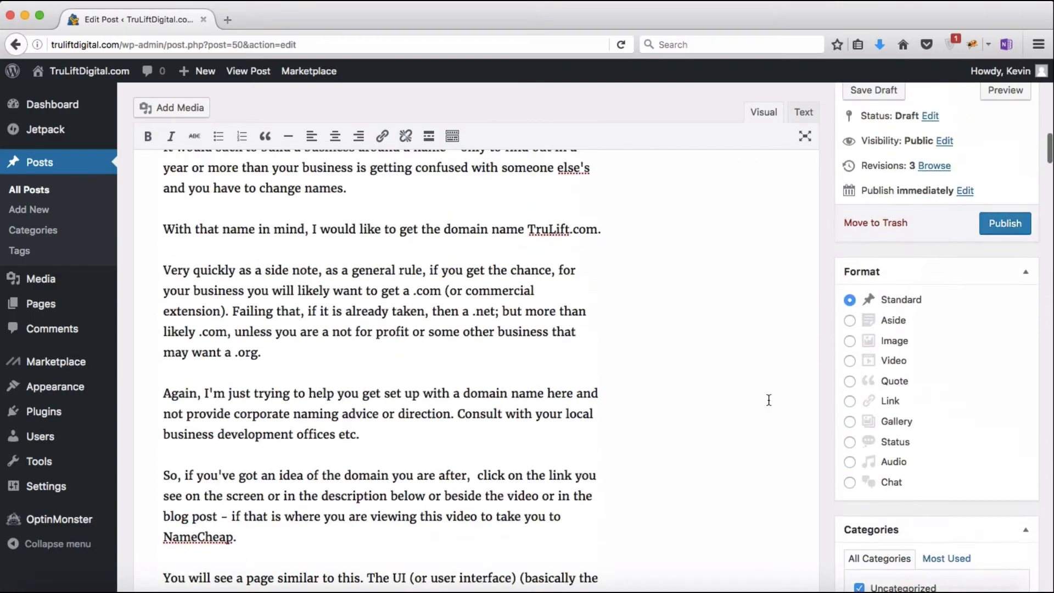
pyautogui.click(1002, 152)
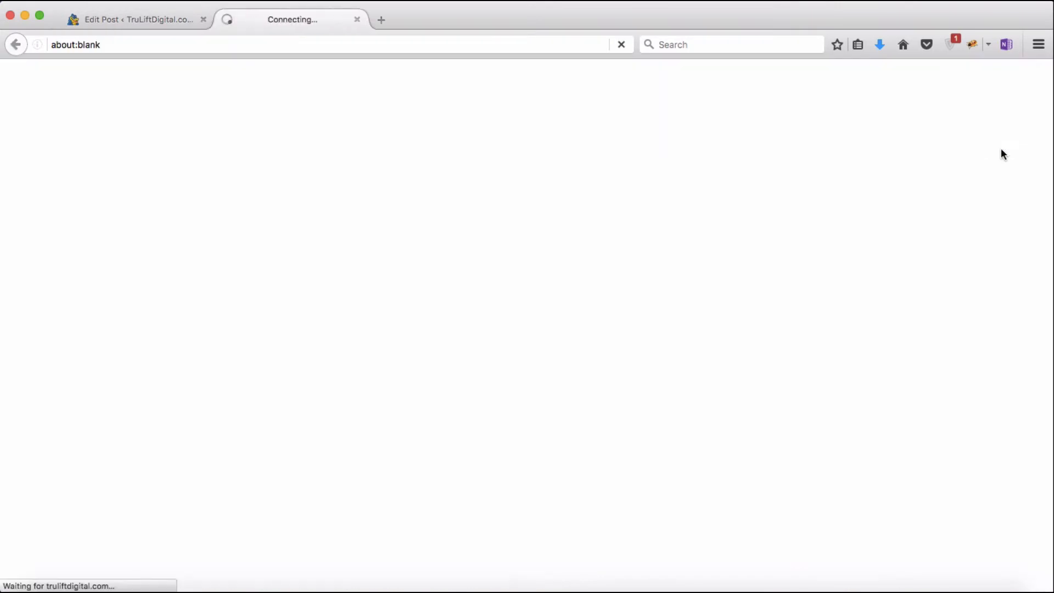
pyautogui.scroll(-10, 617, 407)
pyautogui.scroll(-15, 617, 413)
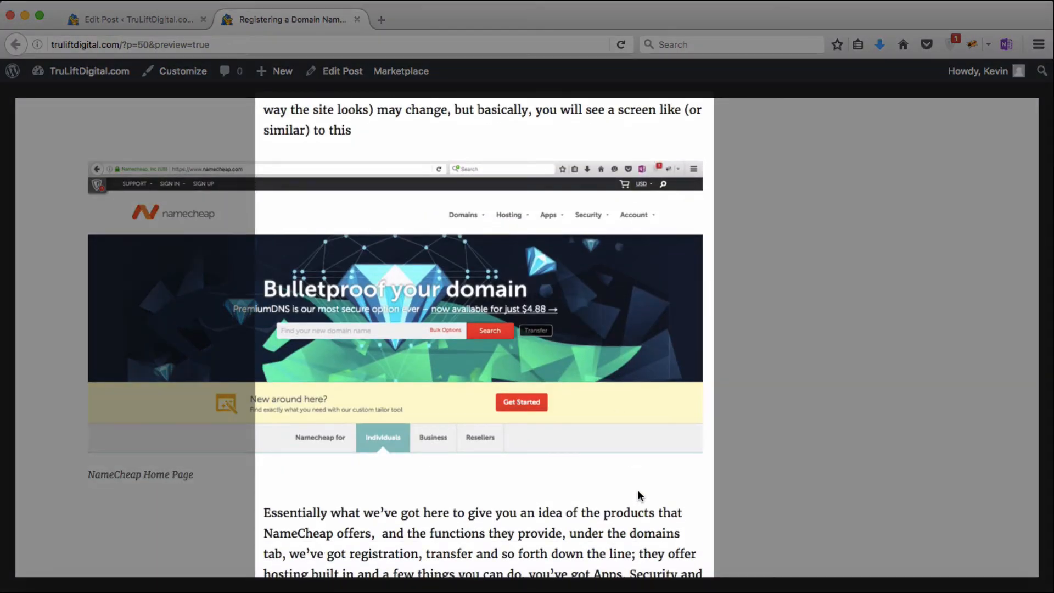
pyautogui.scroll(15, 638, 495)
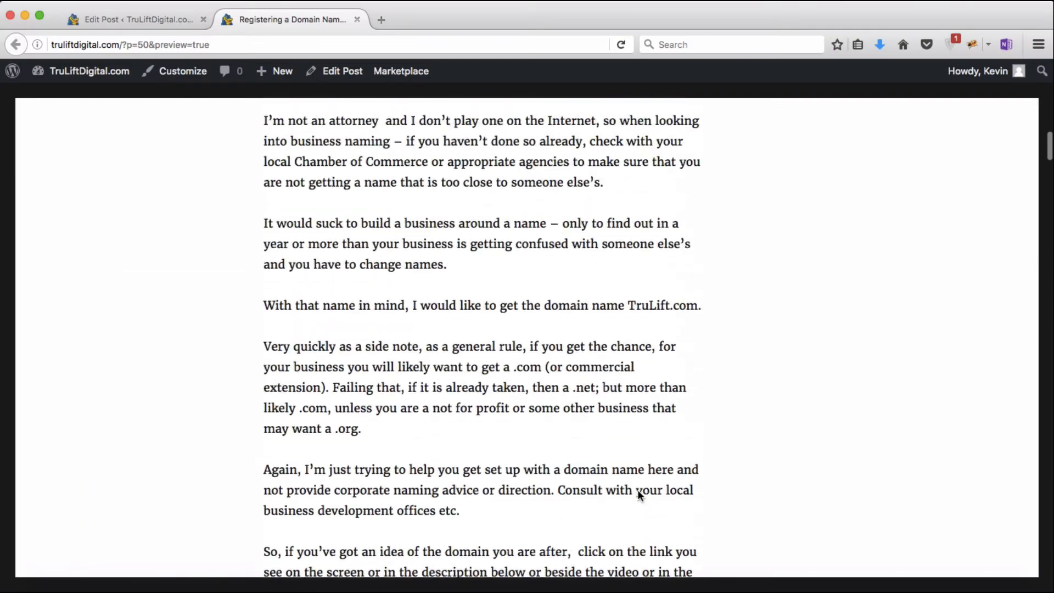
pyautogui.scroll(10, 638, 494)
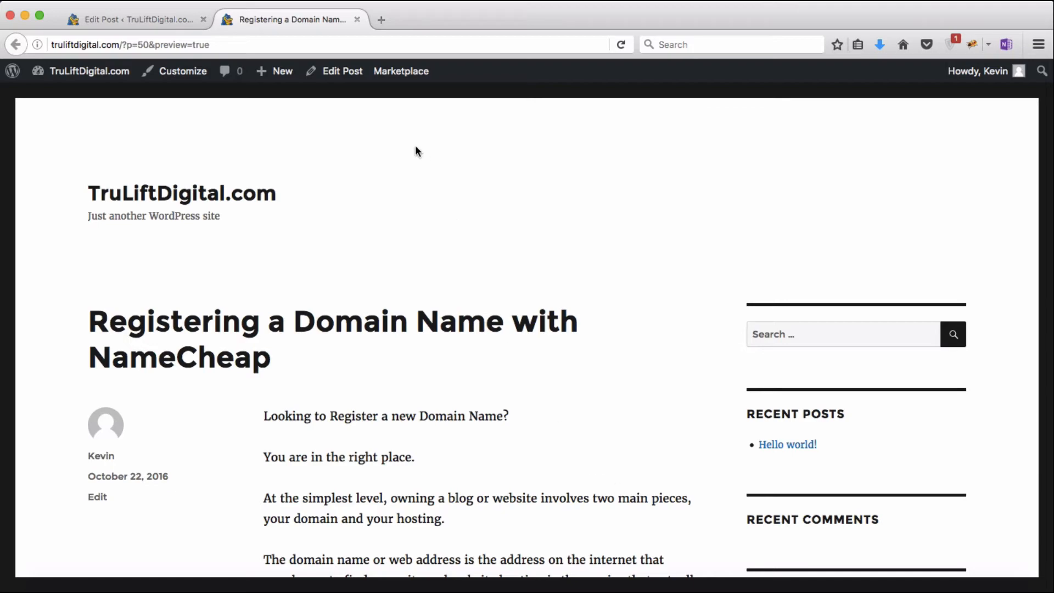
pyautogui.click(356, 20)
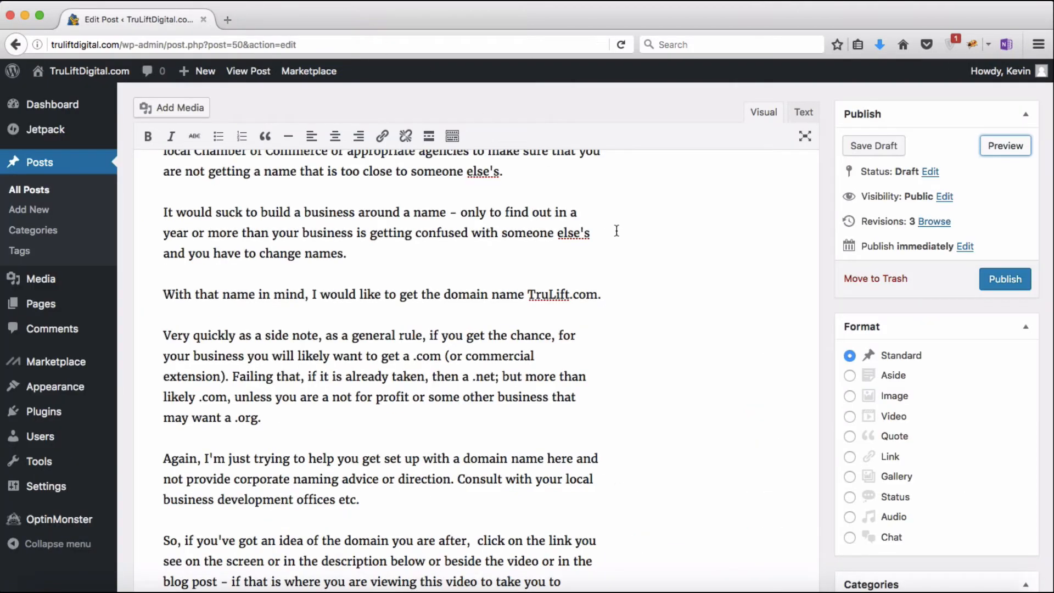
# Step: Switch the NameCheap screenshot from full size to Large 840 × 411 in Image Details
pyautogui.scroll(-10, 565, 371)
pyautogui.scroll(-1, 565, 371)
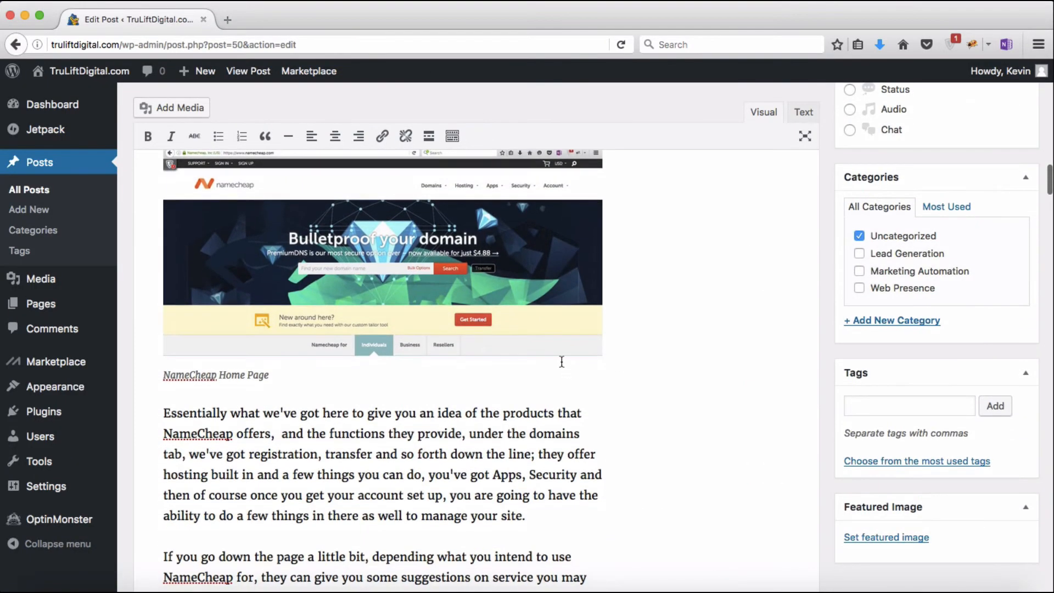
pyautogui.click(546, 293)
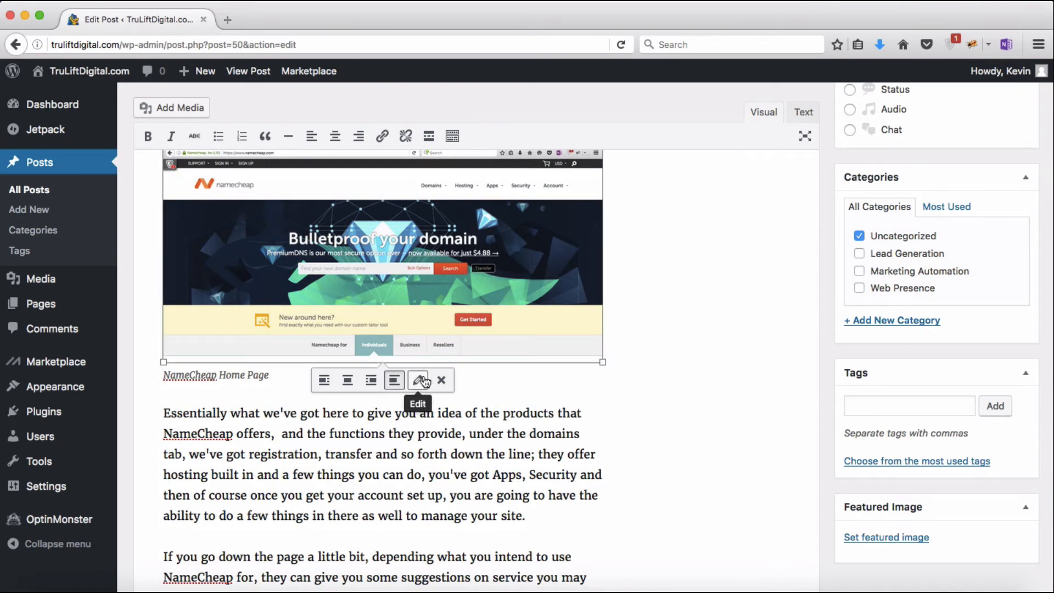
pyautogui.click(418, 380)
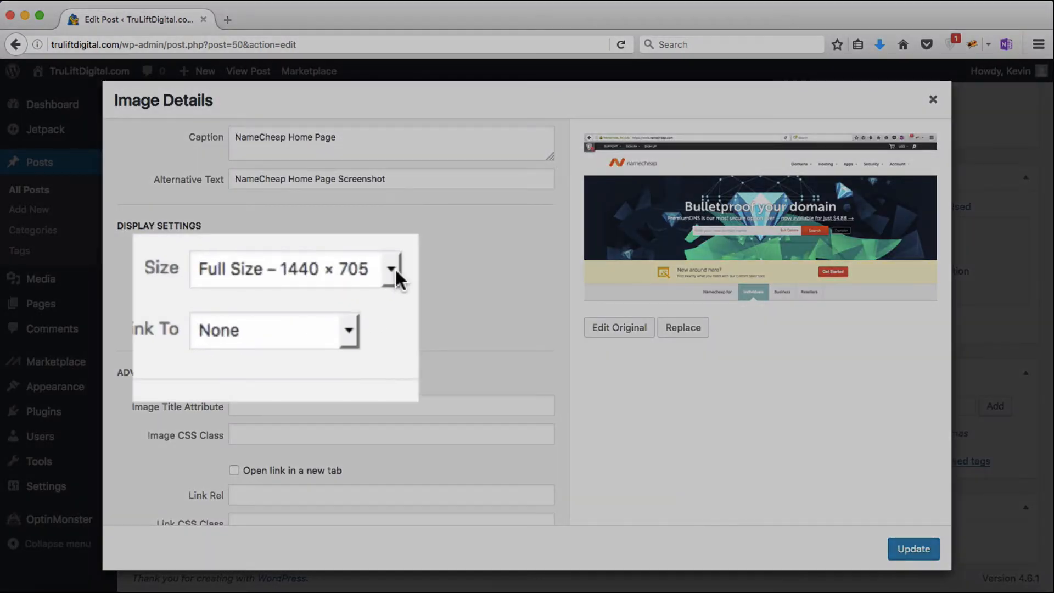
pyautogui.click(349, 286)
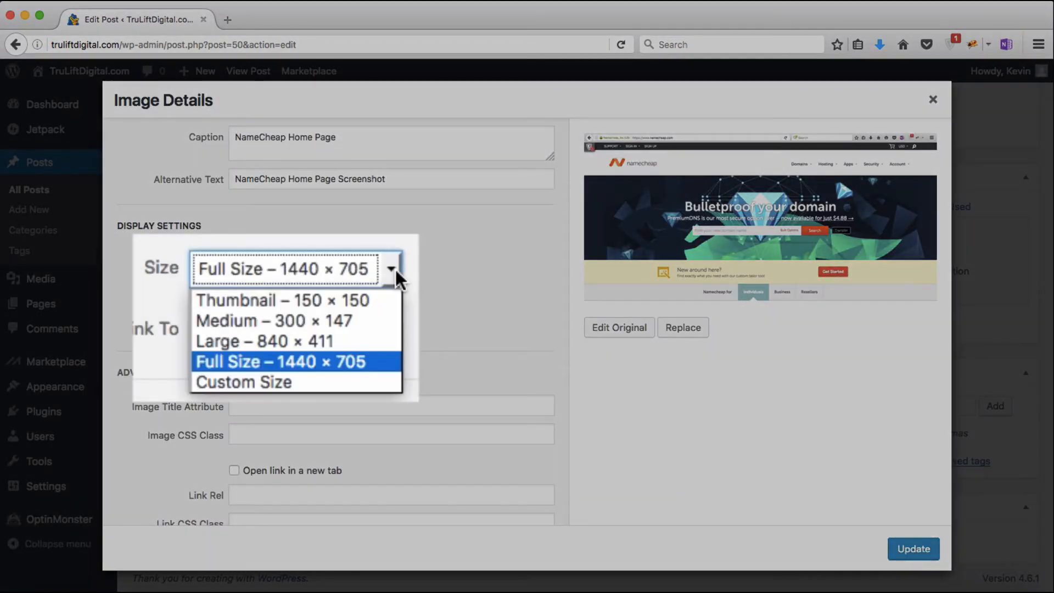
pyautogui.click(383, 339)
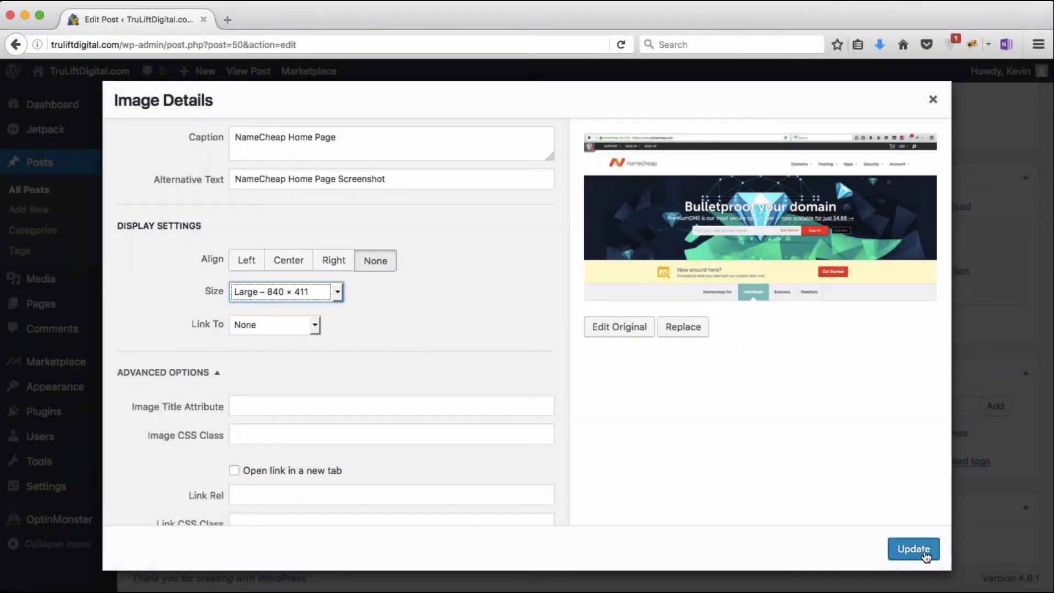
pyautogui.click(917, 549)
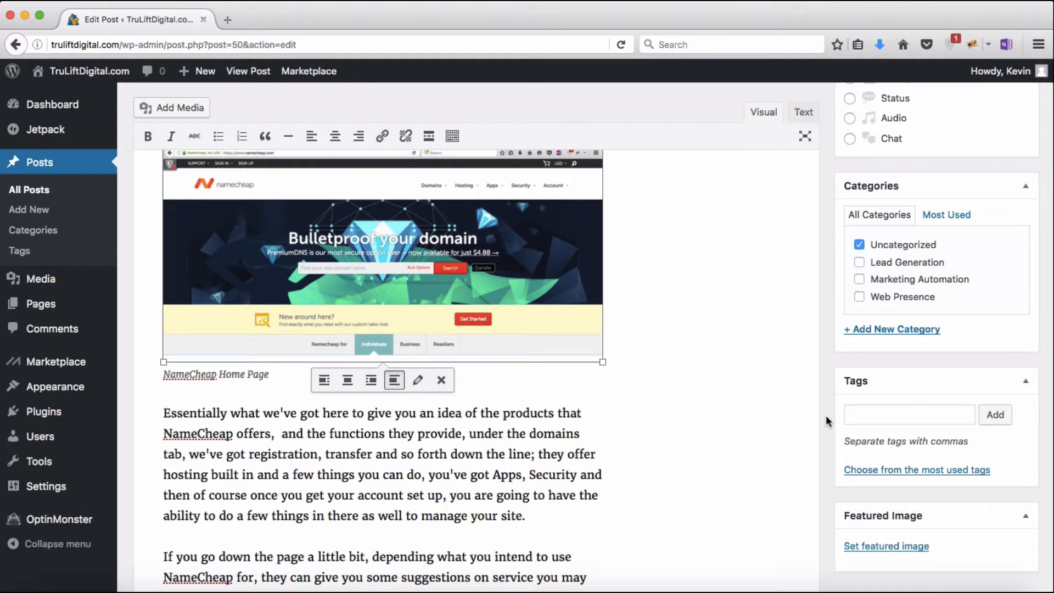
pyautogui.scroll(7, 825, 421)
pyautogui.scroll(3, 826, 415)
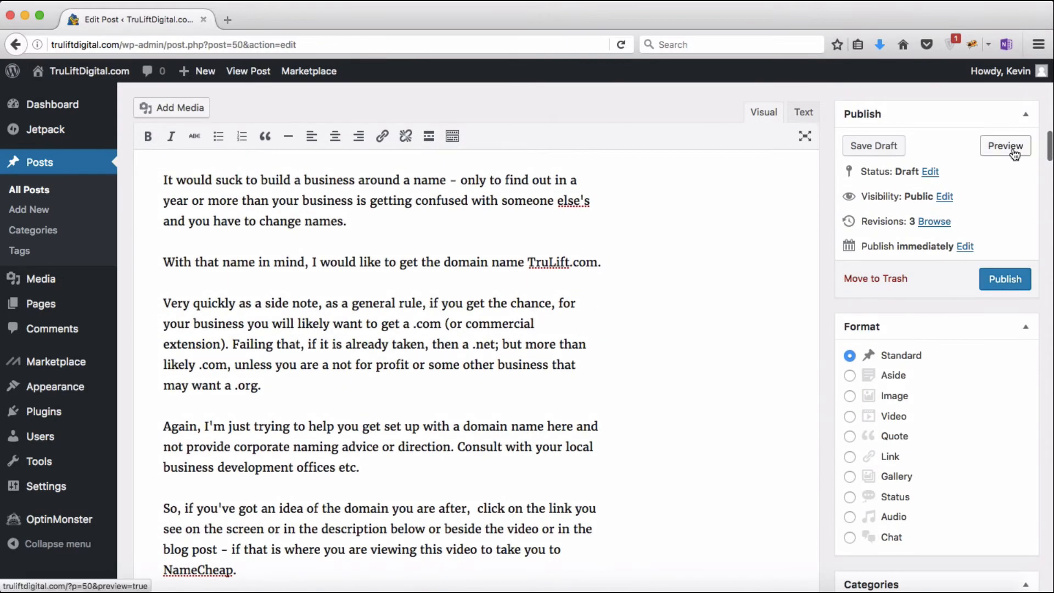
# Step: Preview the draft and scroll to the Large NameCheap screenshot captioned 'NameCheap Home Page'
pyautogui.click(1011, 146)
pyautogui.scroll(-12, 699, 387)
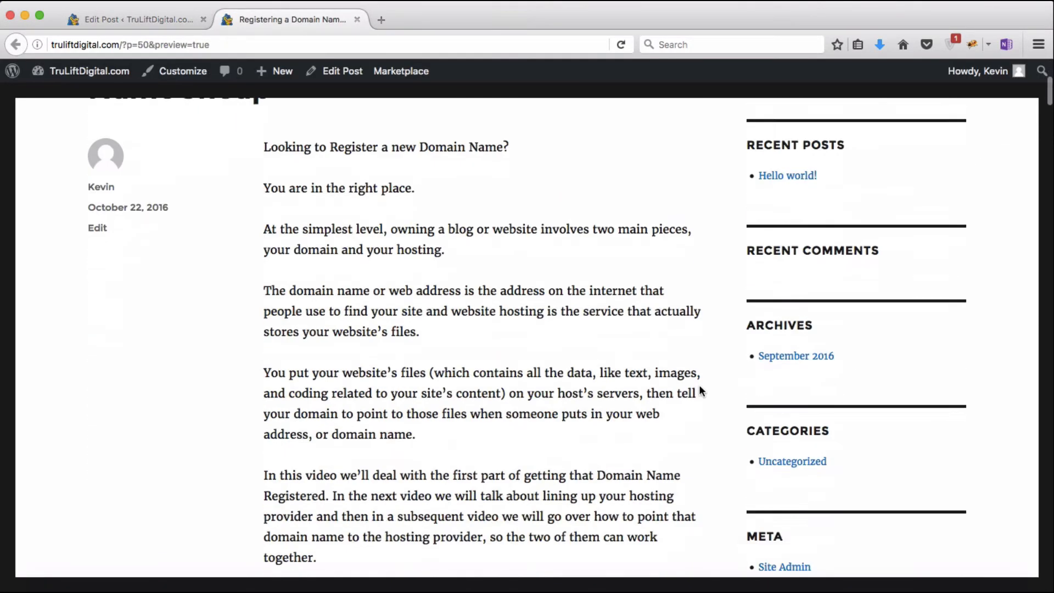
pyautogui.scroll(-20, 699, 385)
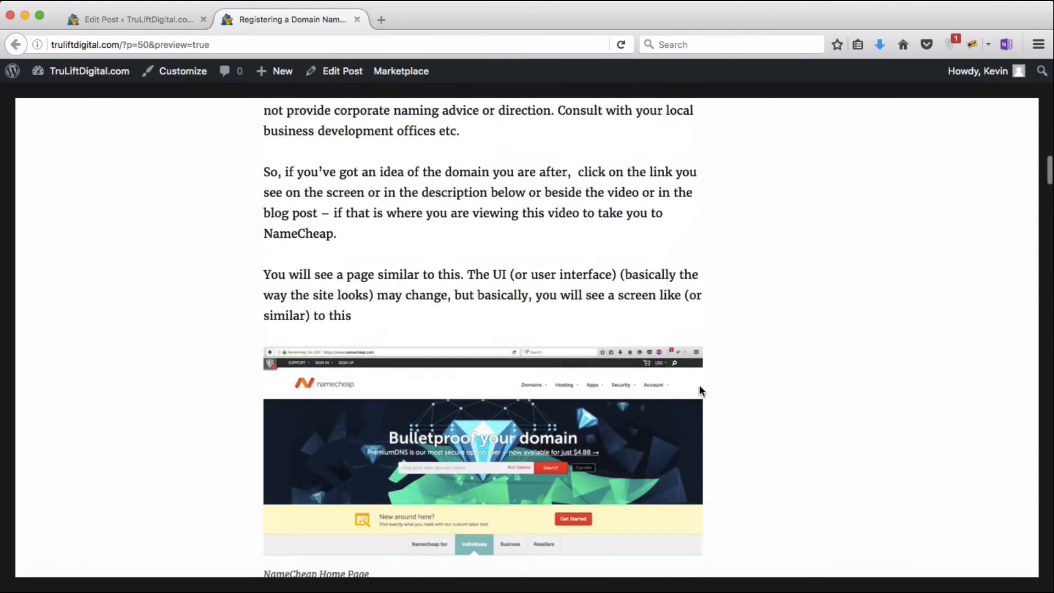
pyautogui.scroll(-2, 700, 389)
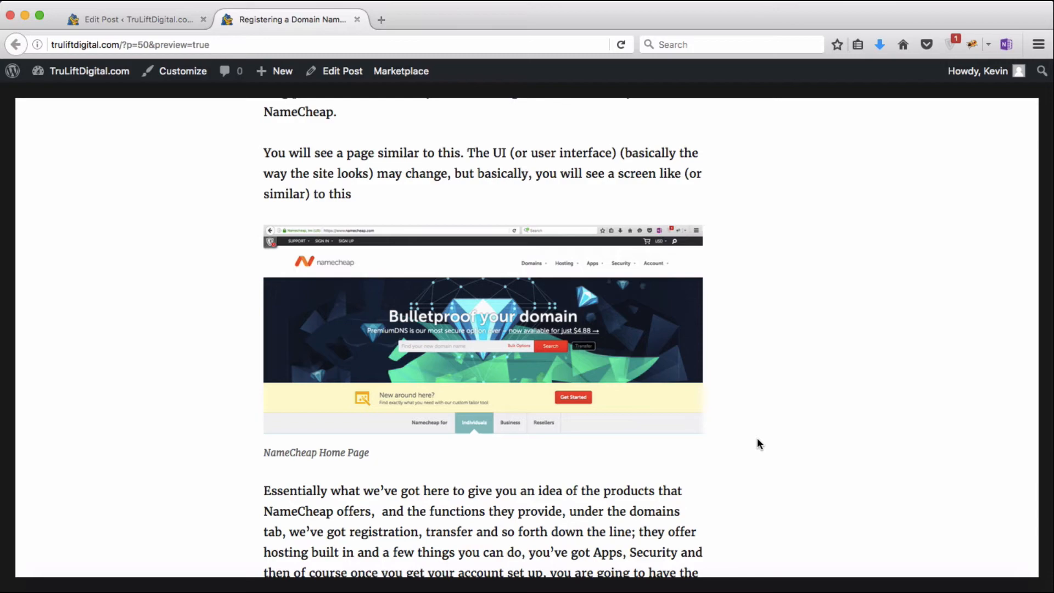
pyautogui.scroll(15, 757, 439)
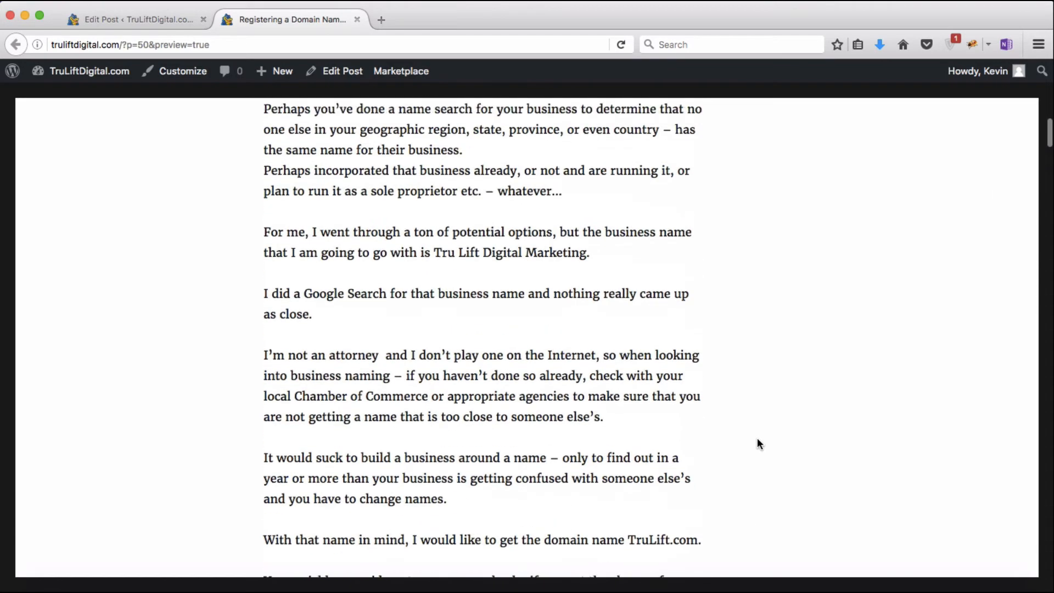
pyautogui.scroll(10, 757, 439)
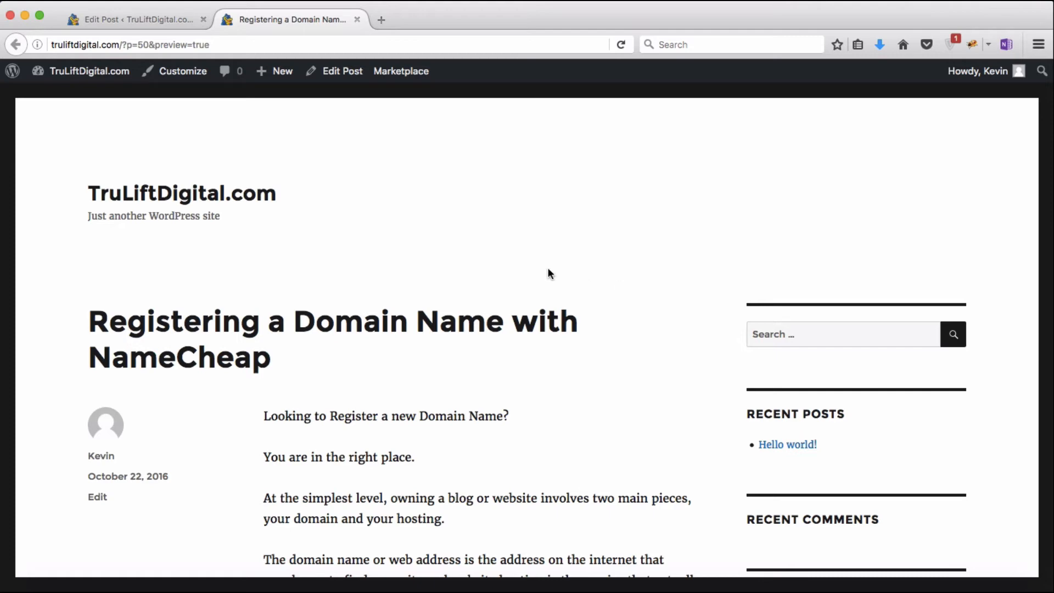
# Step: Back in Edit Post, recheck the screenshot's size, keep Large 840 × 411 and update
pyautogui.click(166, 28)
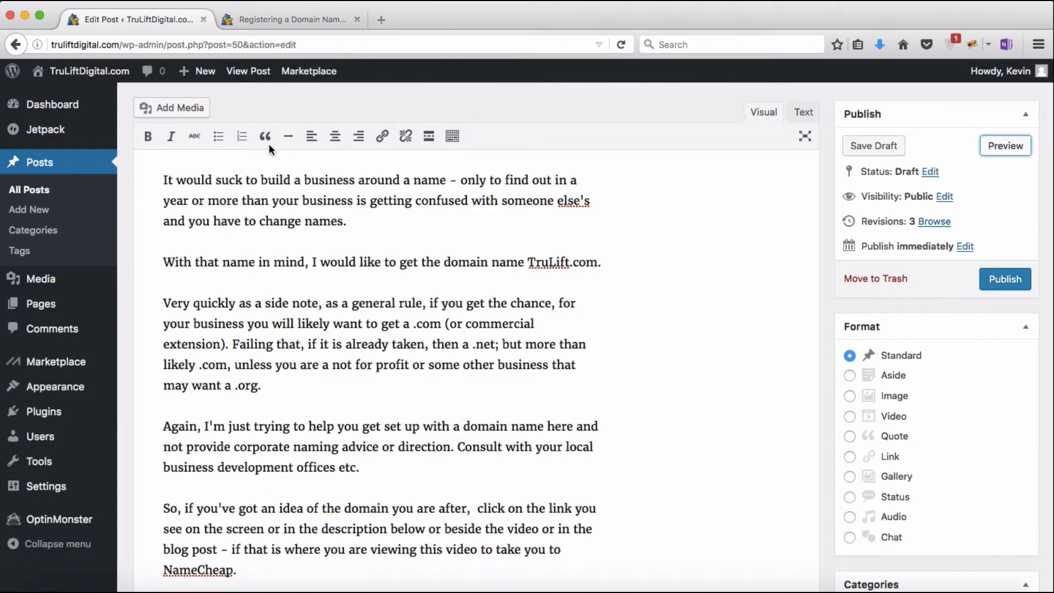
pyautogui.scroll(-10, 397, 345)
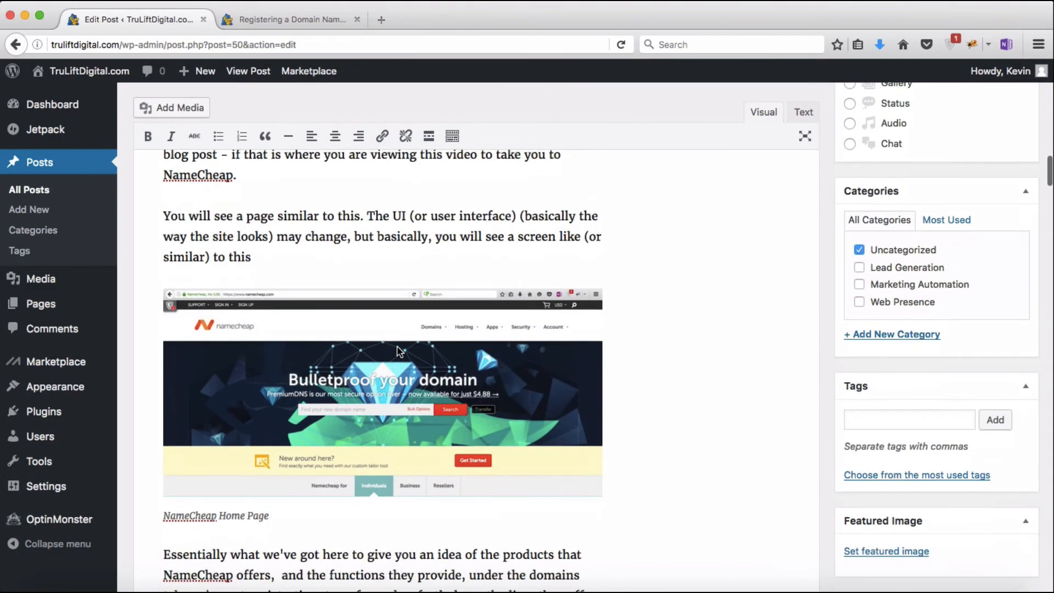
pyautogui.click(399, 351)
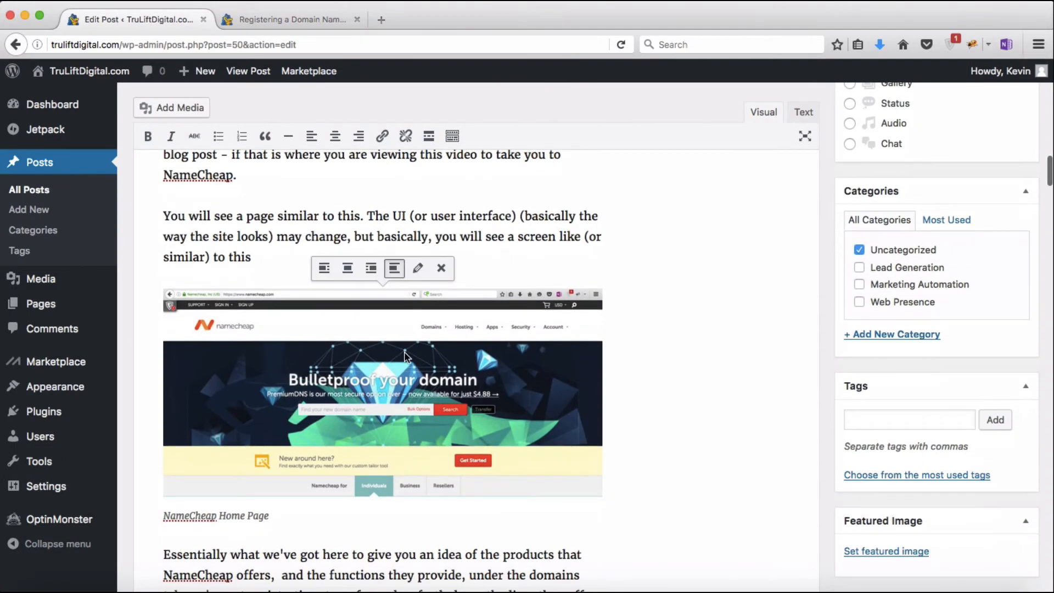
pyautogui.click(418, 269)
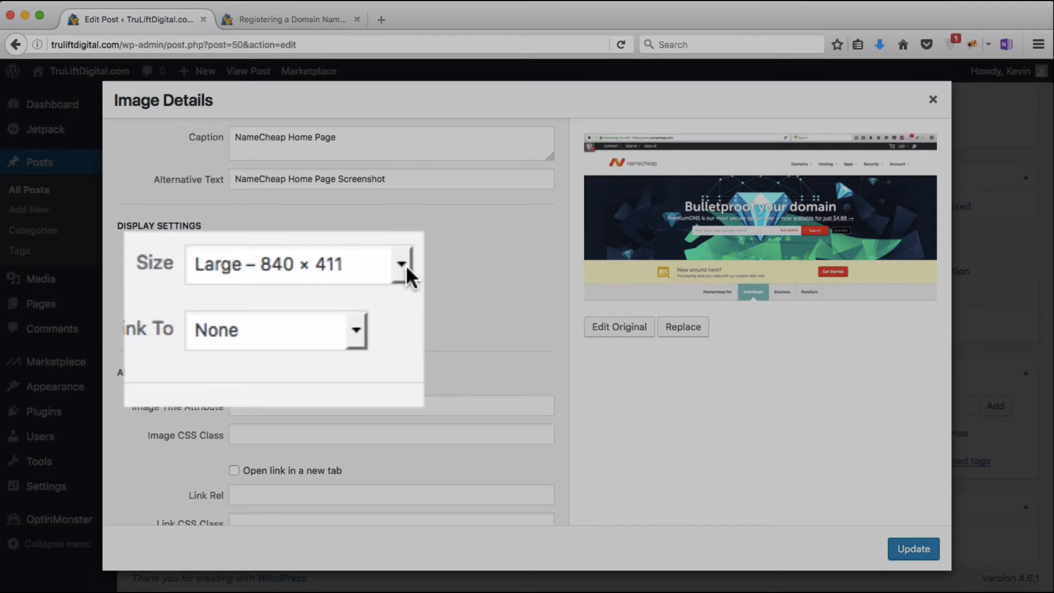
pyautogui.click(406, 265)
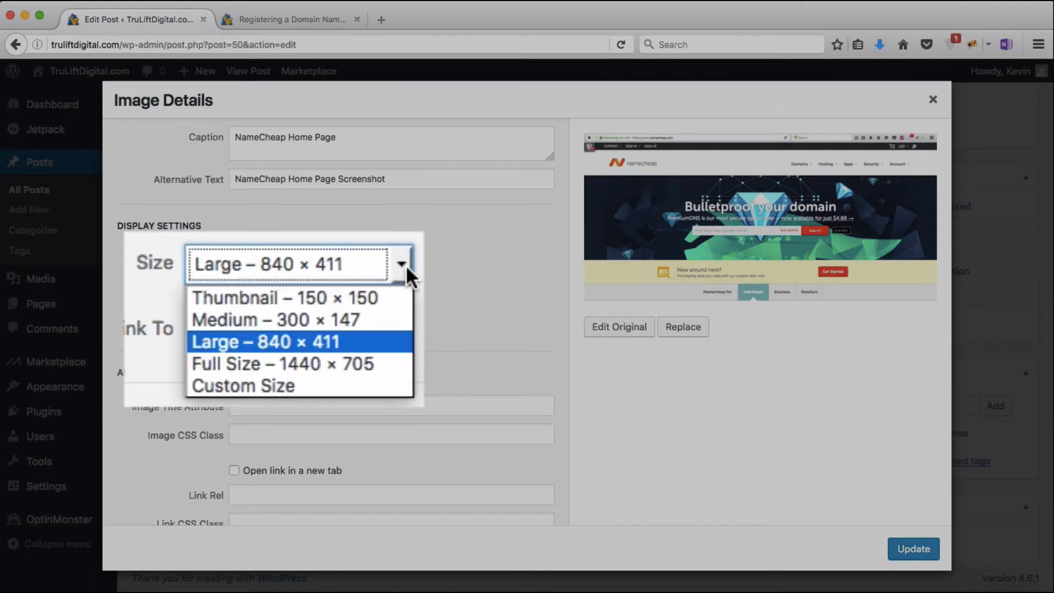
pyautogui.click(374, 347)
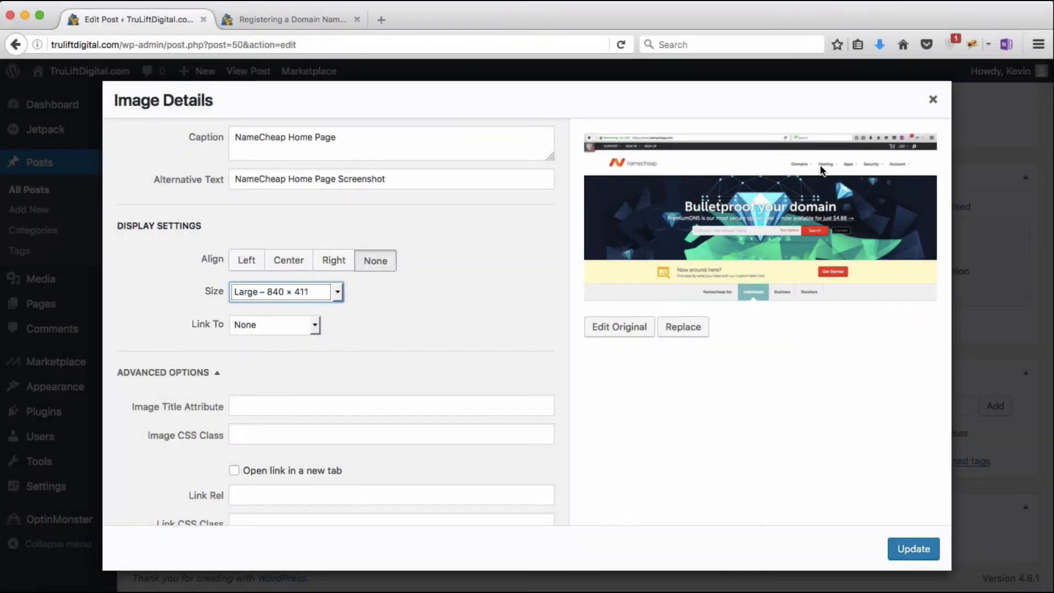
pyautogui.click(933, 101)
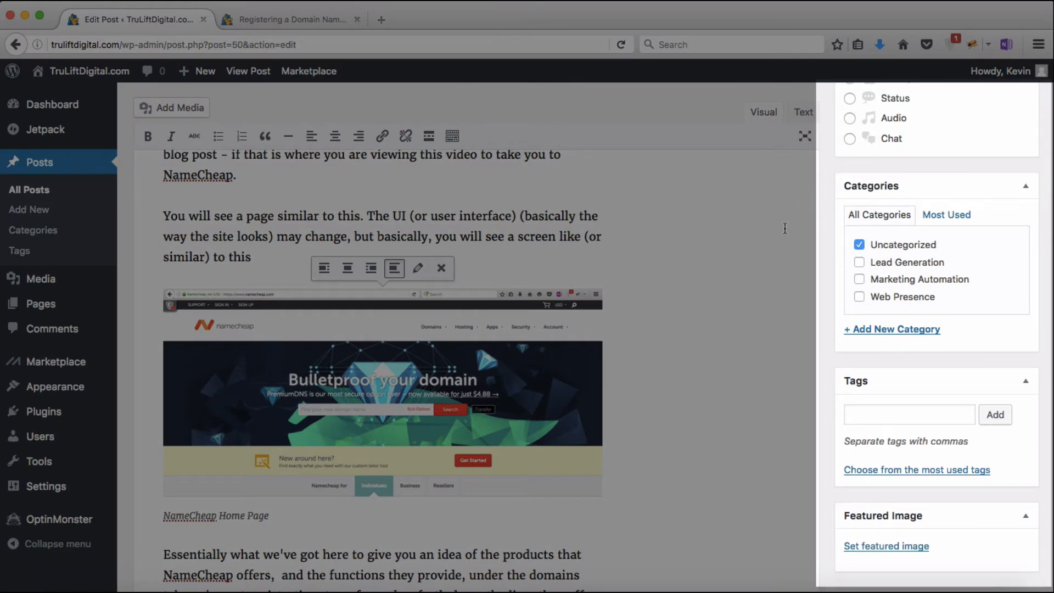
# Step: In the Categories box, tick Web Presence and untick Uncategorized for the post
pyautogui.scroll(5, 784, 228)
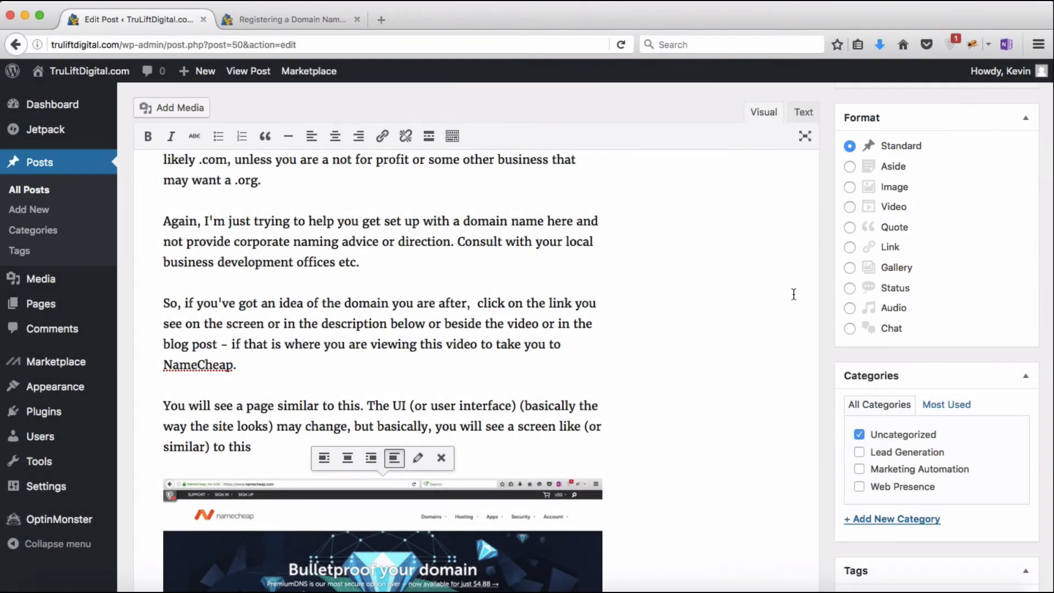
pyautogui.scroll(-5, 787, 331)
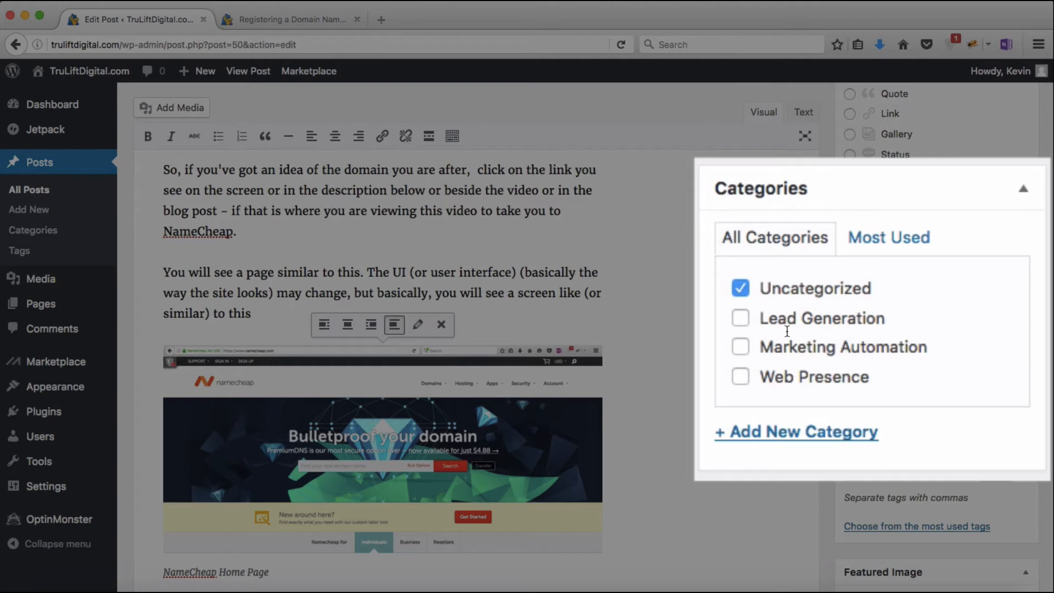
pyautogui.click(739, 380)
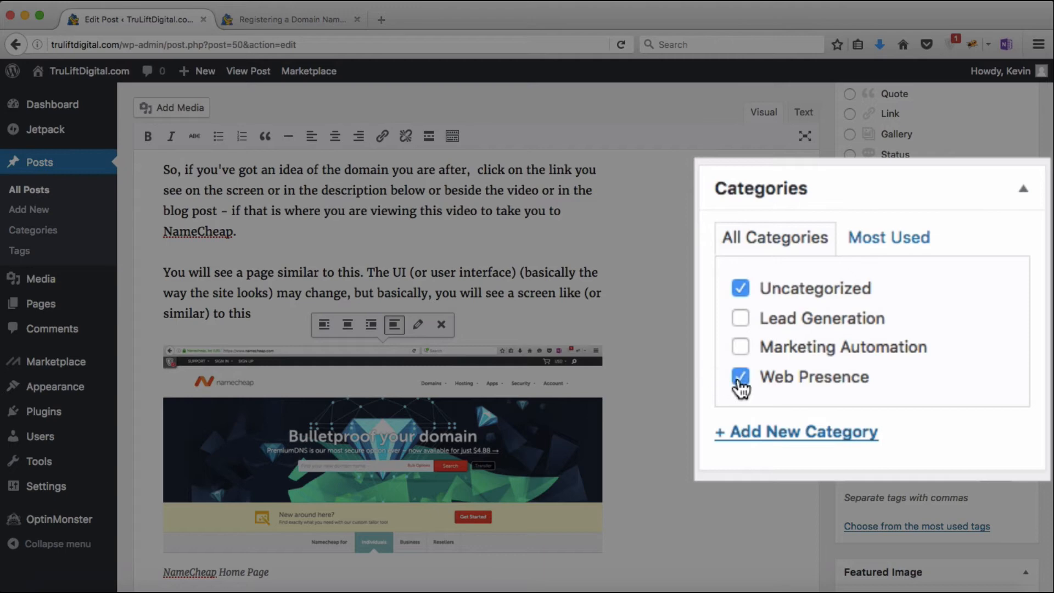
pyautogui.click(740, 291)
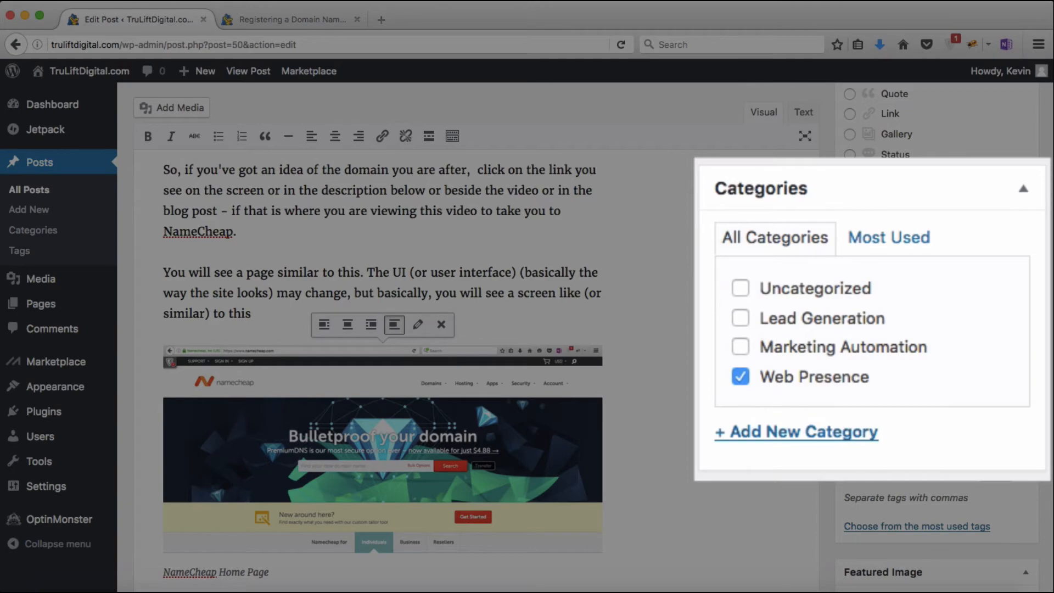
pyautogui.scroll(-2, 800, 347)
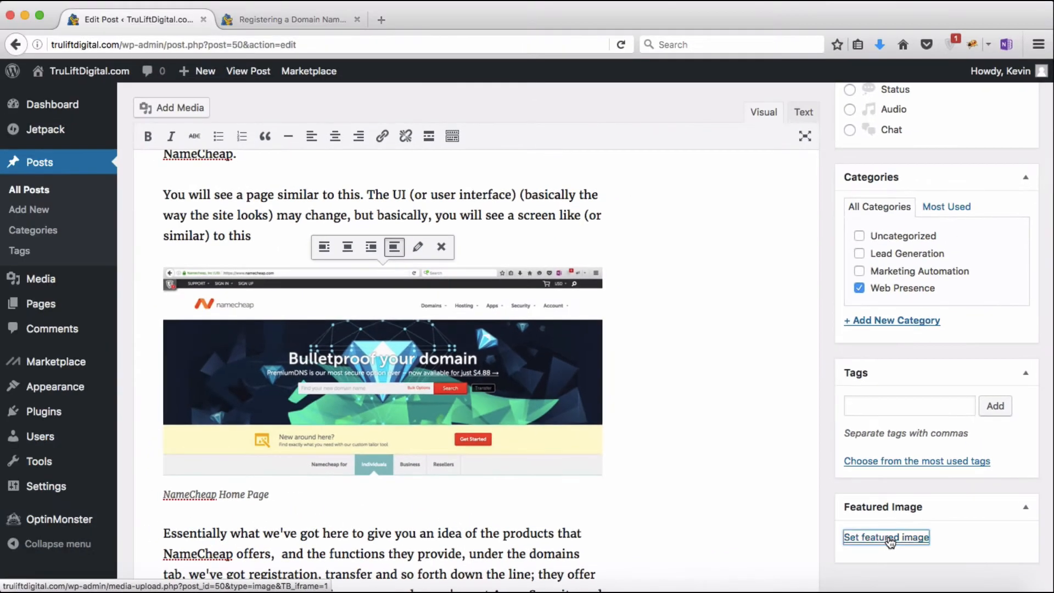
# Step: Start a featured-image upload and select the Here's How To Register a Domain Name PNG from Downloads
pyautogui.click(725, 487)
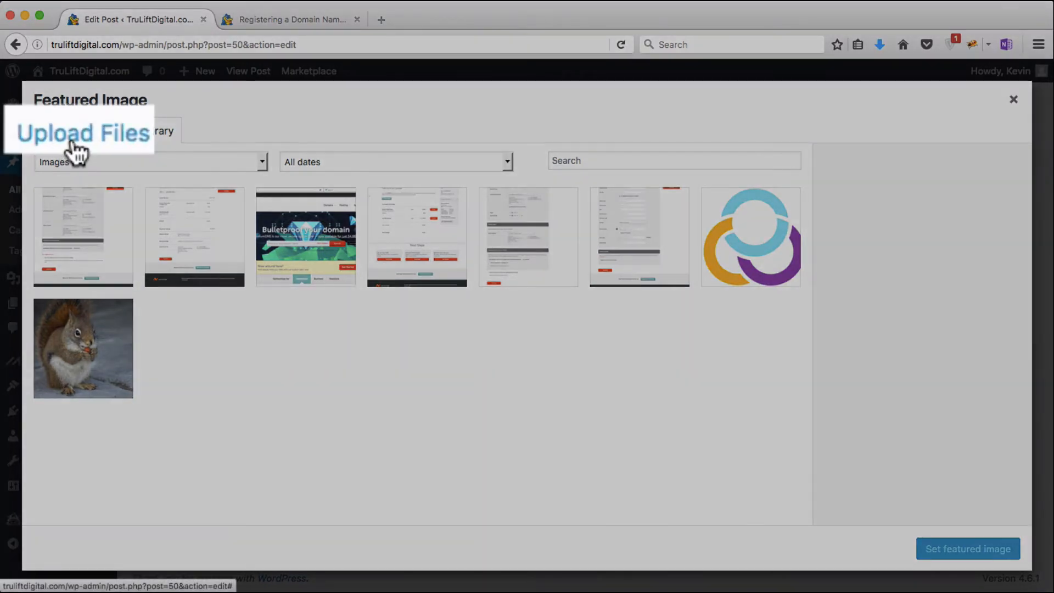
pyautogui.click(60, 140)
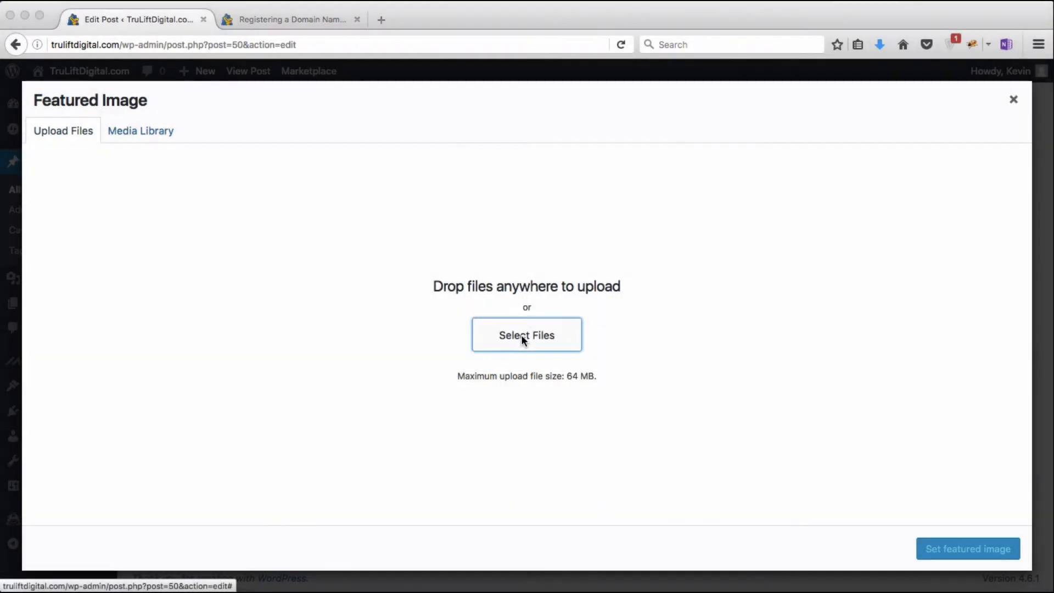
pyautogui.click(521, 334)
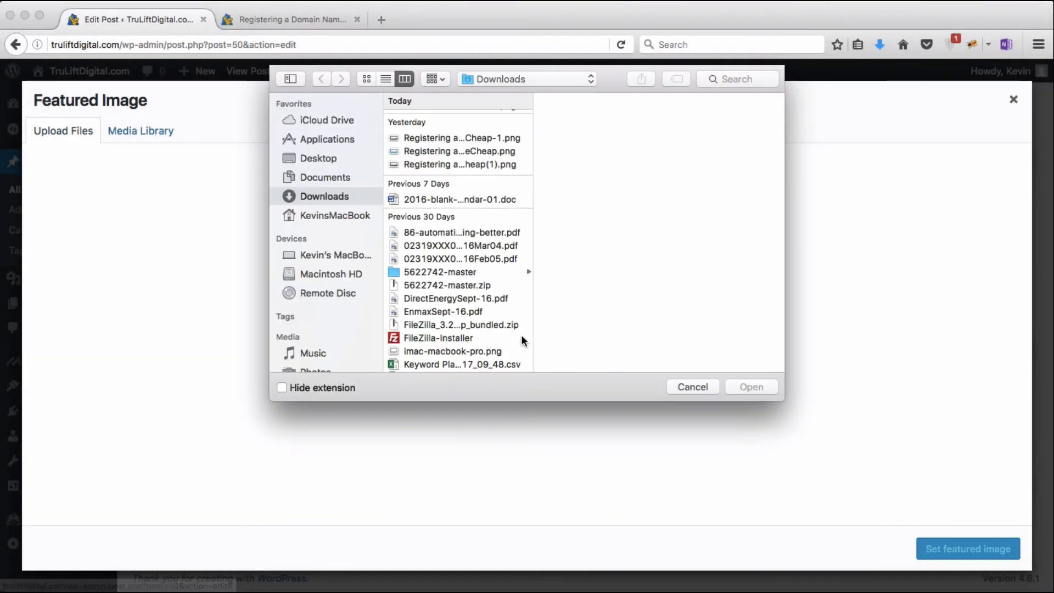
pyautogui.scroll(1, 479, 267)
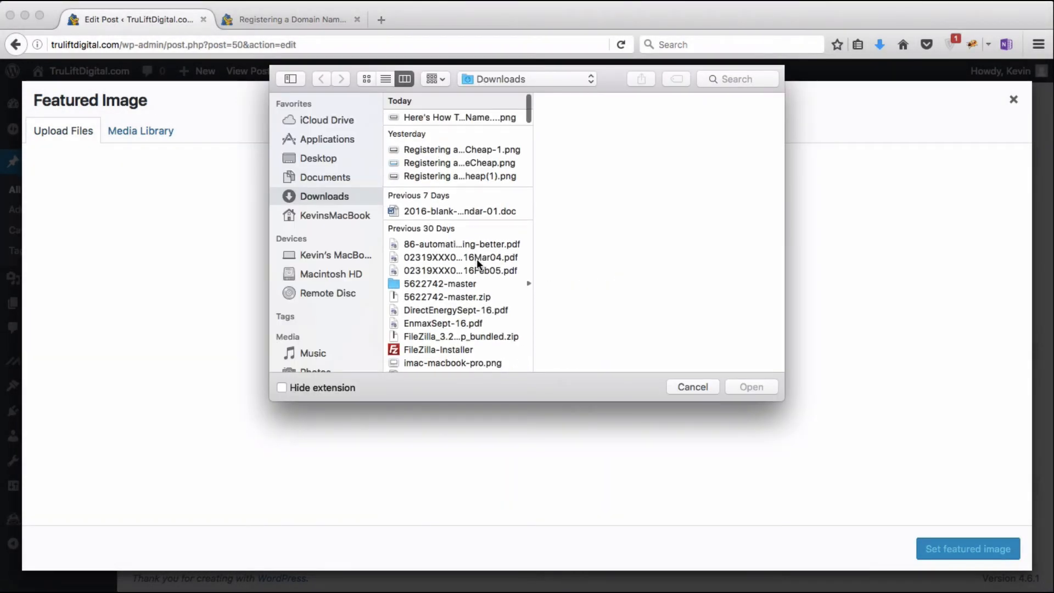
pyautogui.click(471, 118)
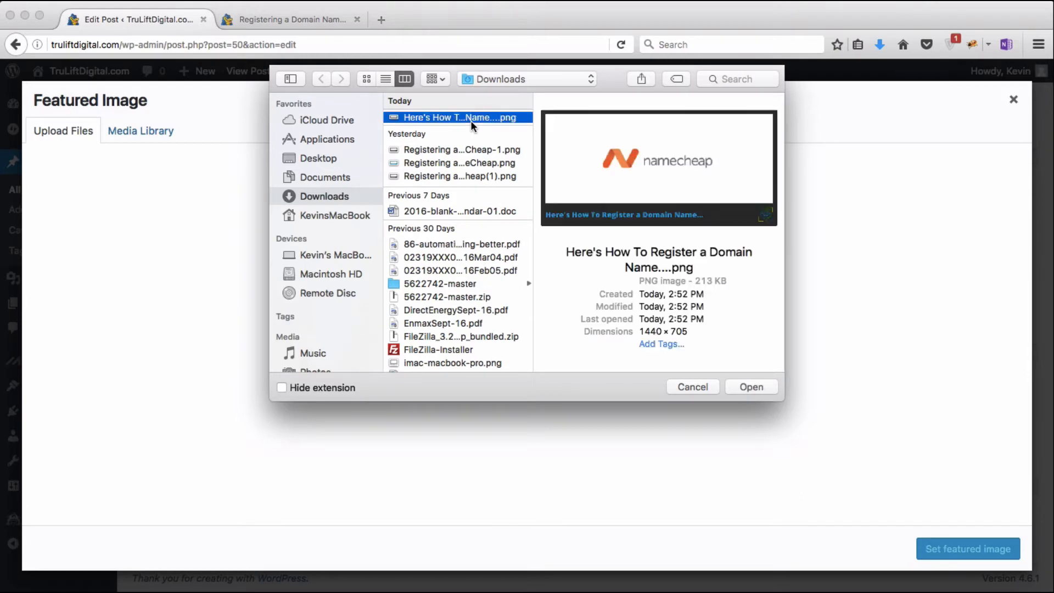
# Step: Upload the image and give it alt text 'Registering a Domain Name with NameCheap Feature Image'
pyautogui.click(747, 386)
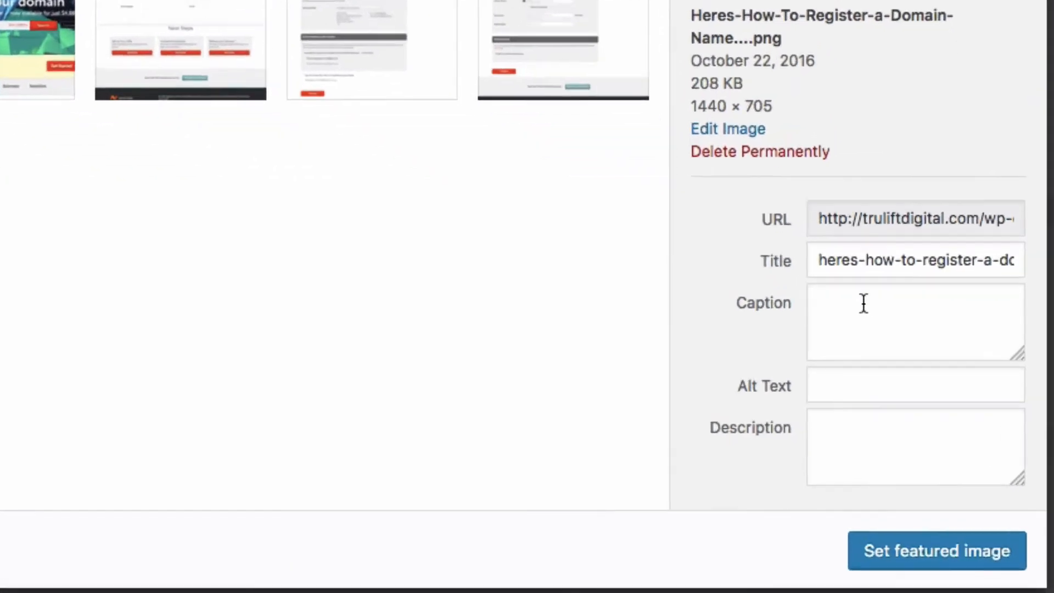
pyautogui.click(863, 303)
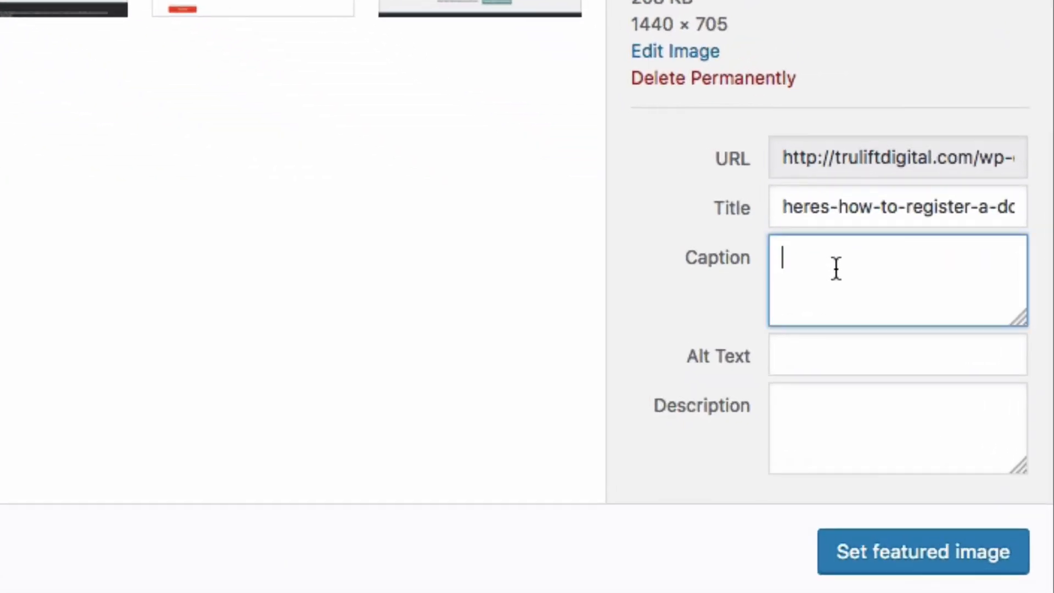
pyautogui.click(802, 355)
pyautogui.write('Reg')
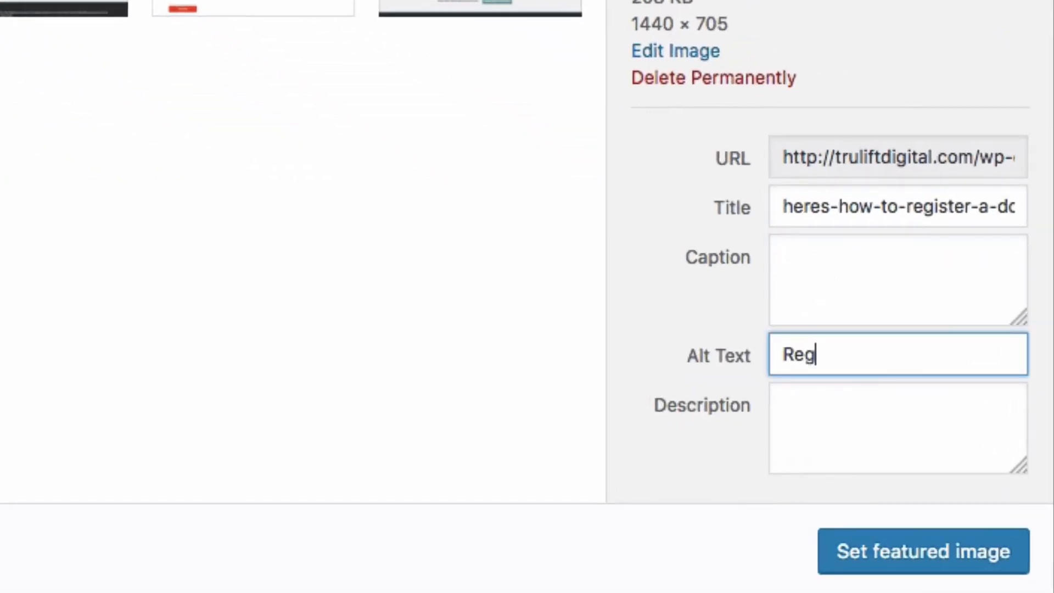
pyautogui.write('istering a Domain Name with NameCh')
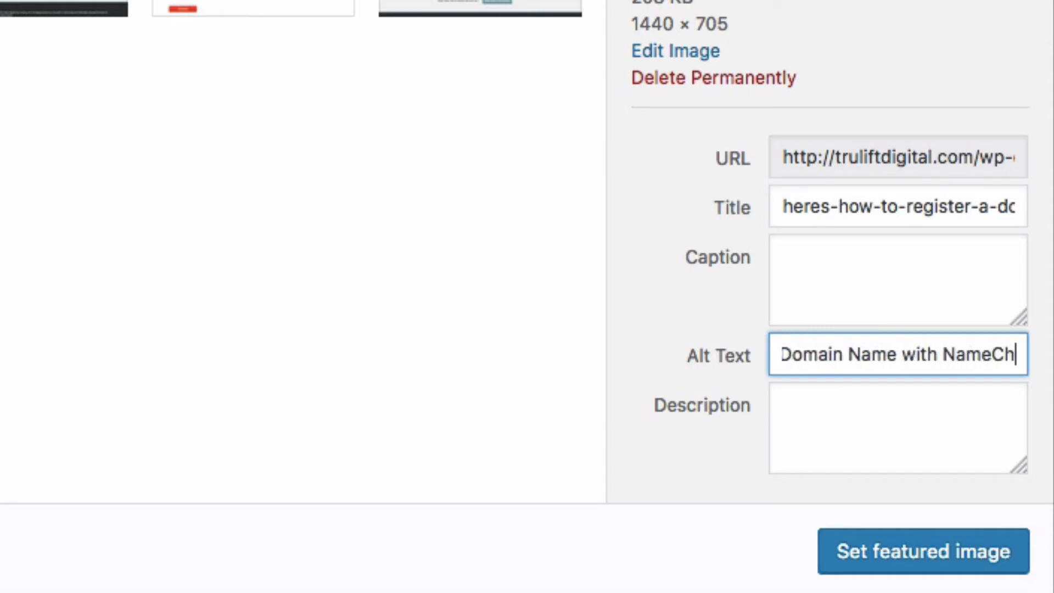
pyautogui.write('eap Feature Imsge')
pyautogui.press('BackSpace')
pyautogui.press('BackSpace')
pyautogui.press('BackSpace')
pyautogui.write('age')
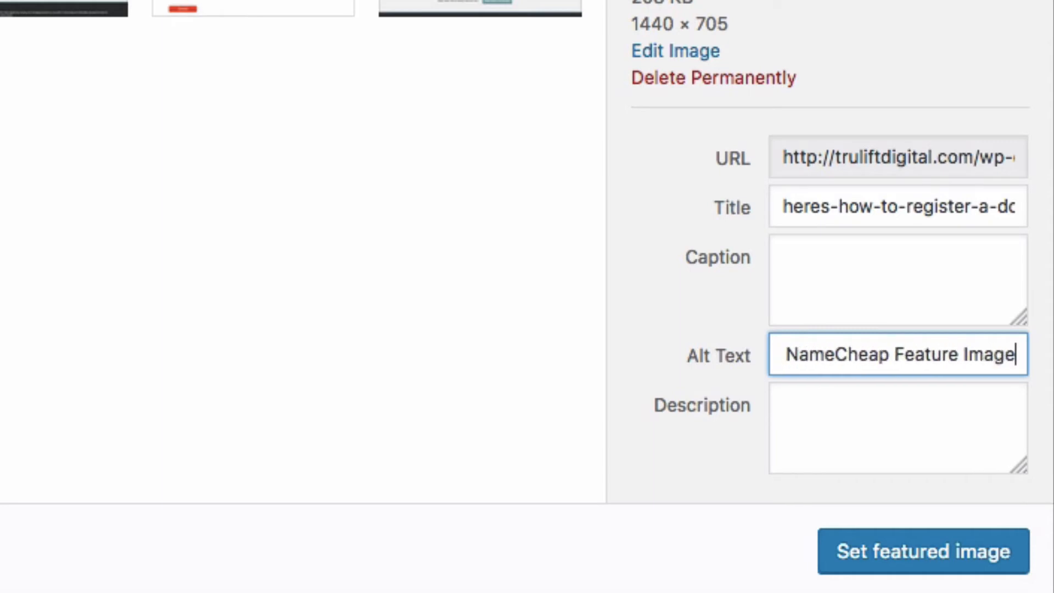
pyautogui.click(805, 429)
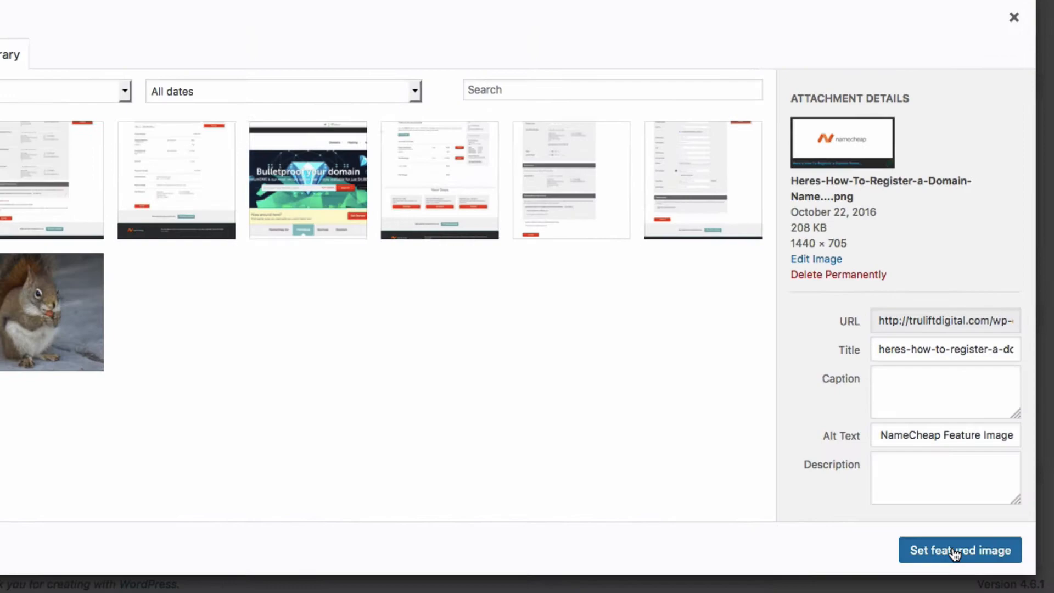
# Step: Set the uploaded NameCheap image as the post's featured image
pyautogui.click(912, 552)
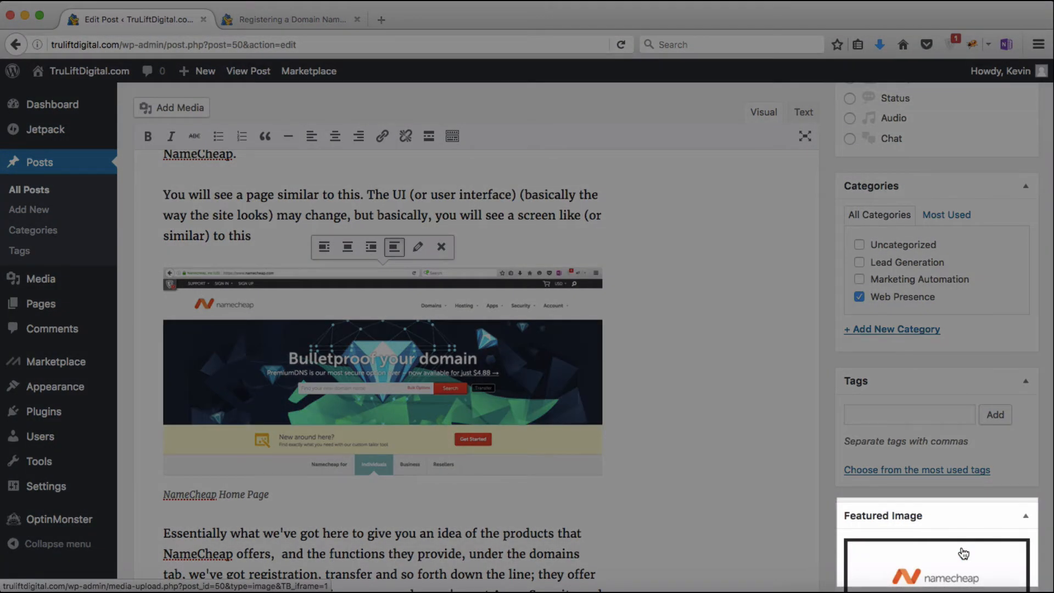
pyautogui.scroll(-2, 963, 551)
pyautogui.scroll(6, 963, 548)
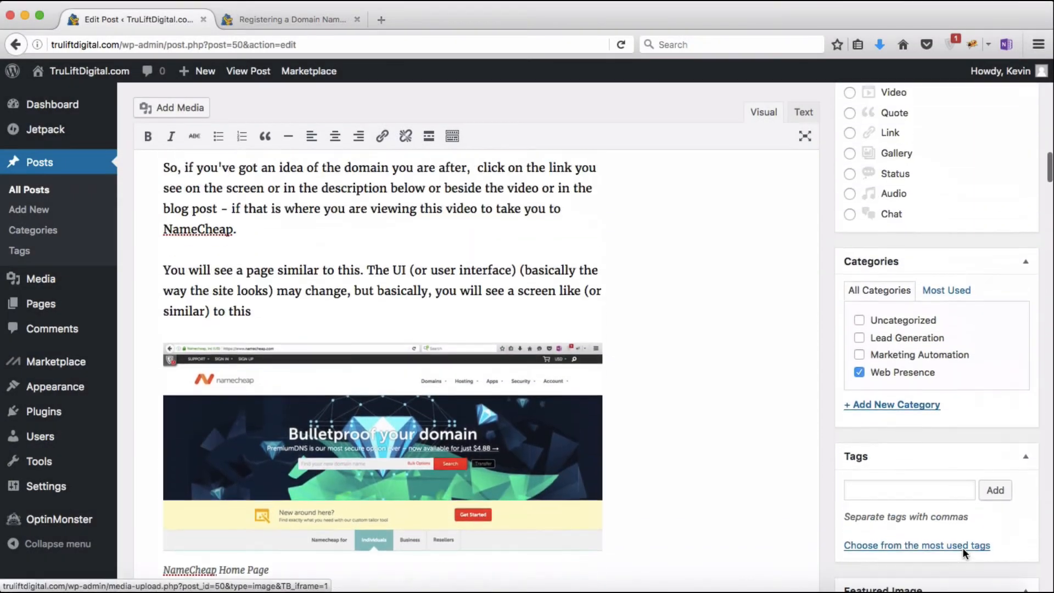
pyautogui.scroll(5, 963, 547)
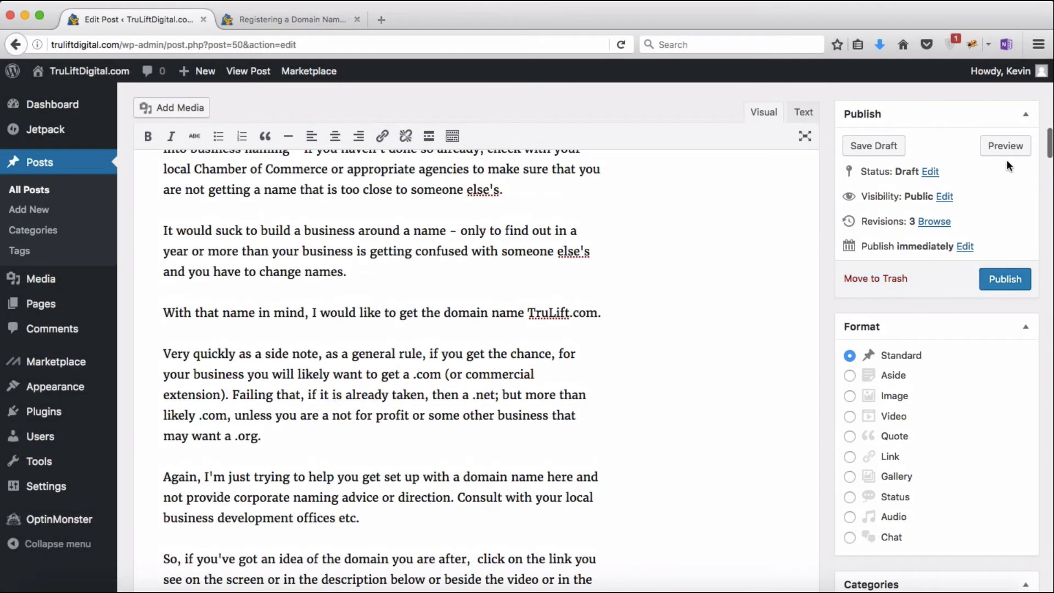
pyautogui.click(1006, 151)
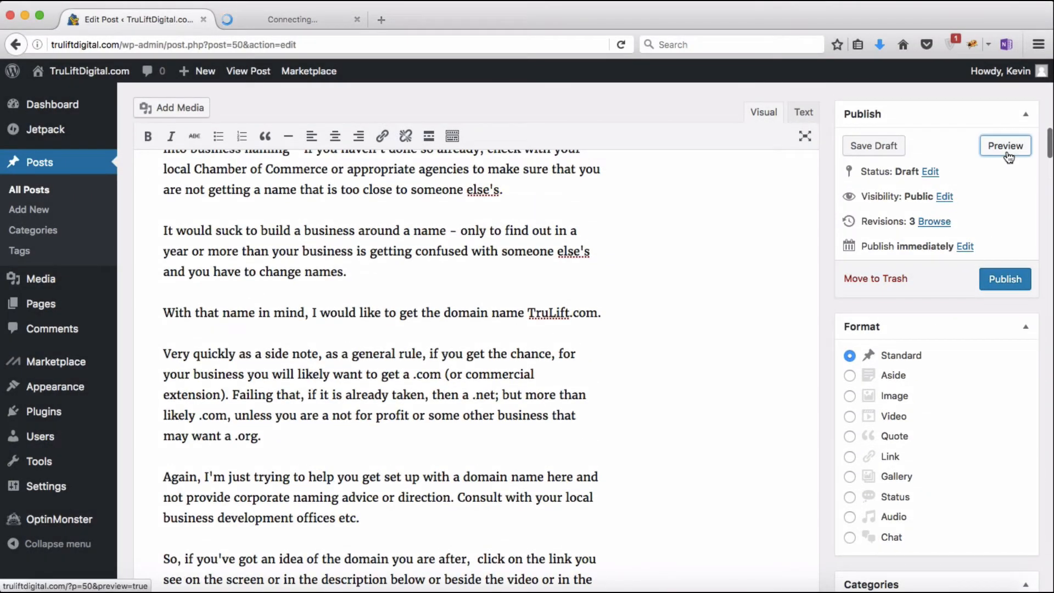
pyautogui.click(282, 29)
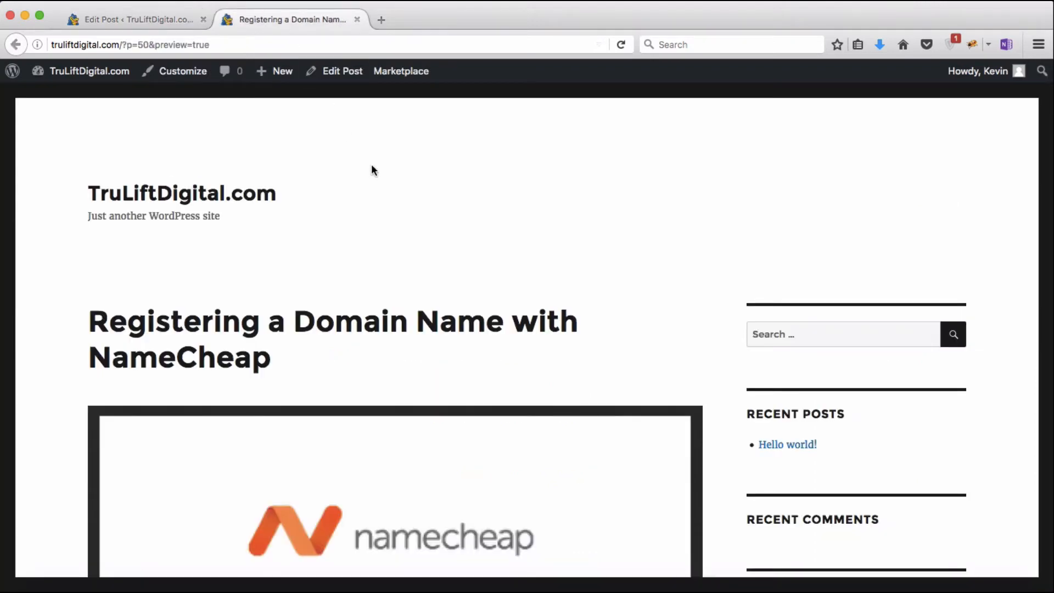
pyautogui.scroll(-5, 628, 310)
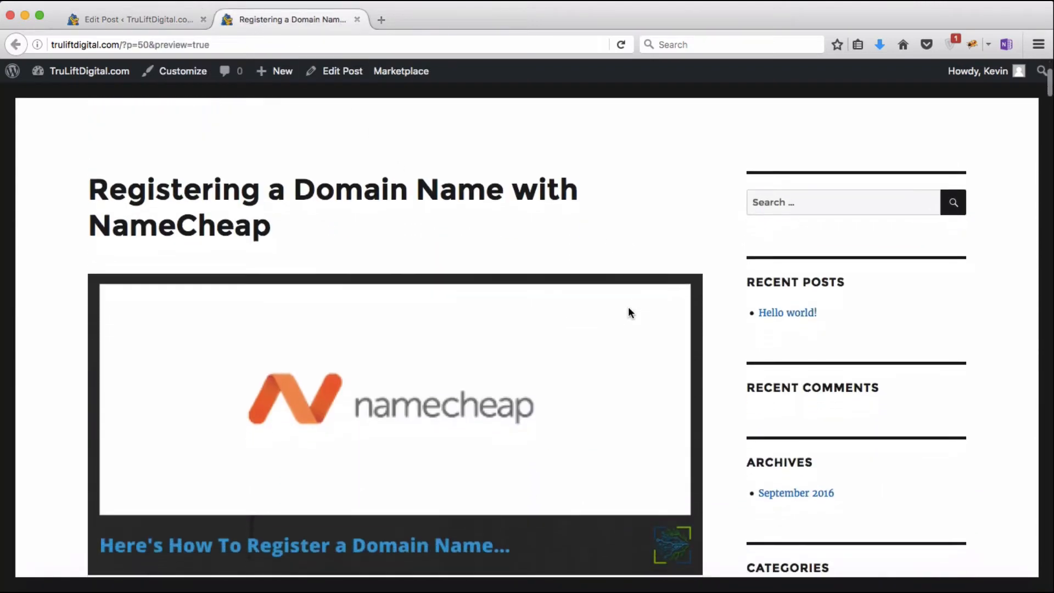
pyautogui.scroll(-1, 628, 308)
pyautogui.scroll(1, 629, 307)
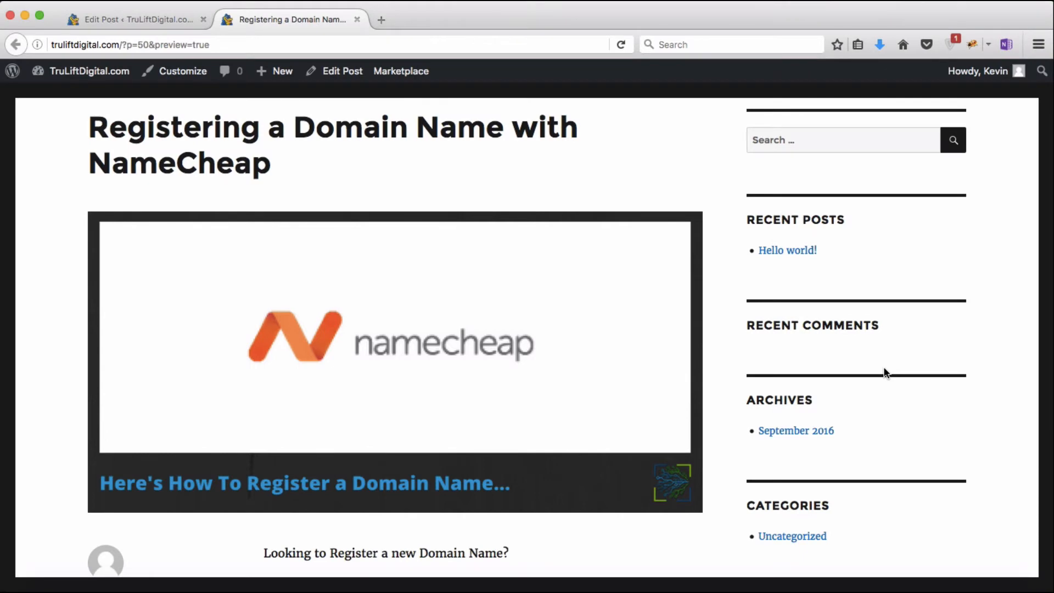
pyautogui.scroll(-5, 884, 371)
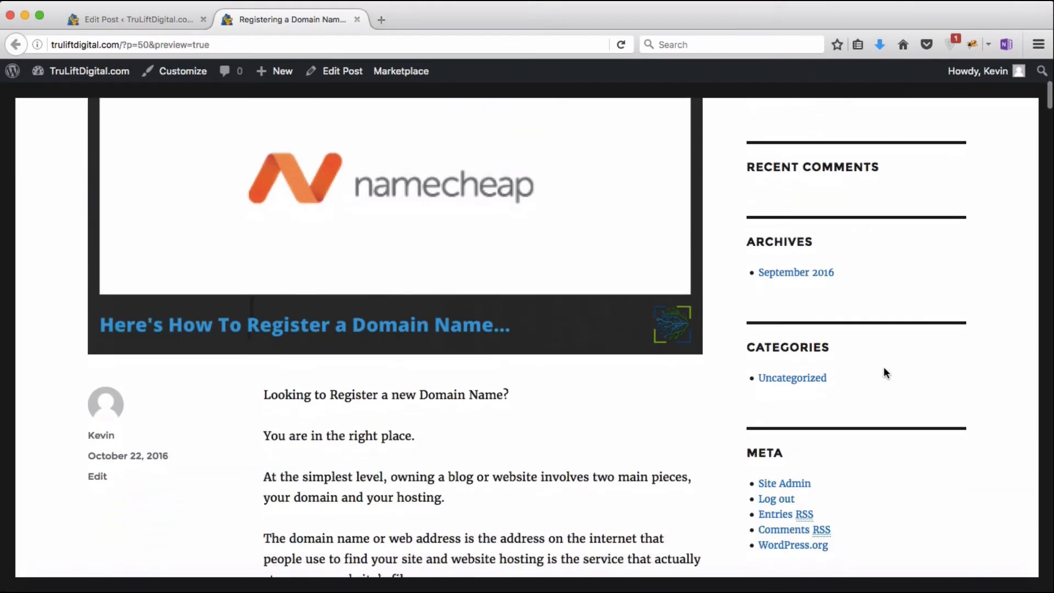
pyautogui.scroll(4, 884, 370)
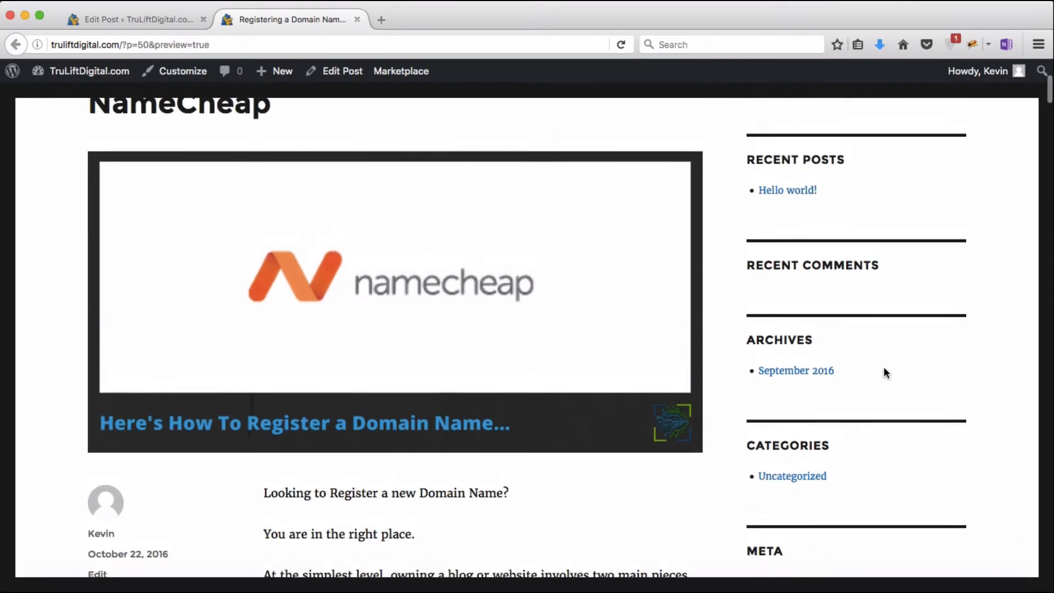
pyautogui.scroll(1, 883, 366)
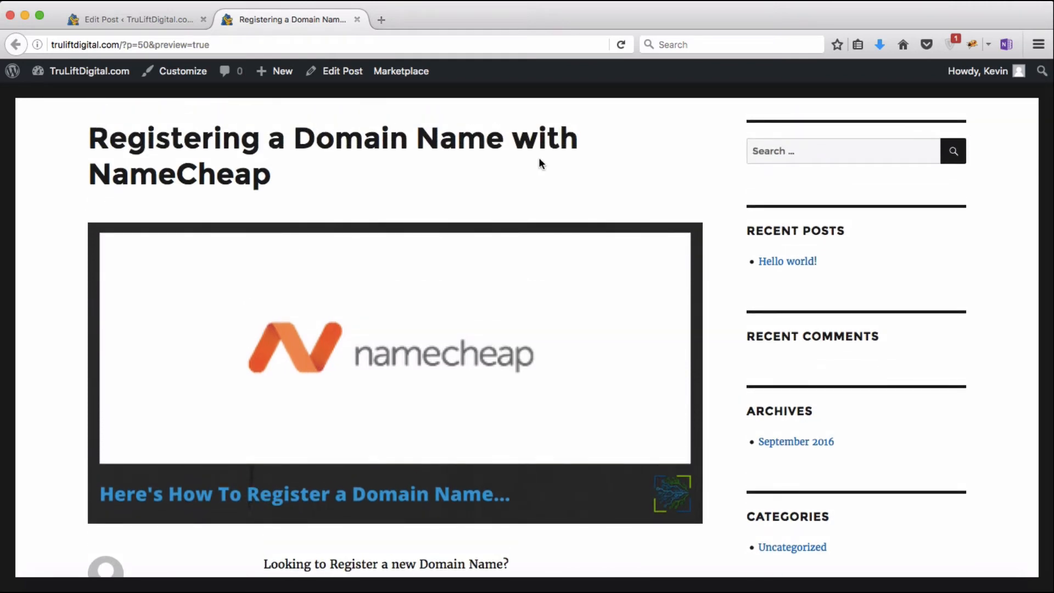
pyautogui.click(356, 20)
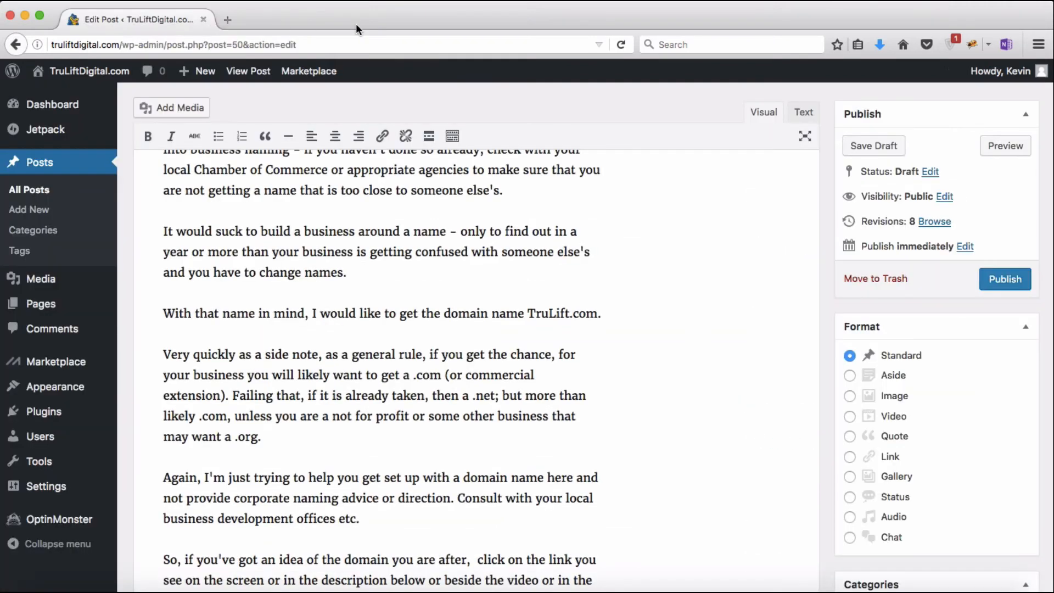
# Step: Save the draft, then review the 2016/10/23 permalink and accept it unchanged
pyautogui.click(864, 146)
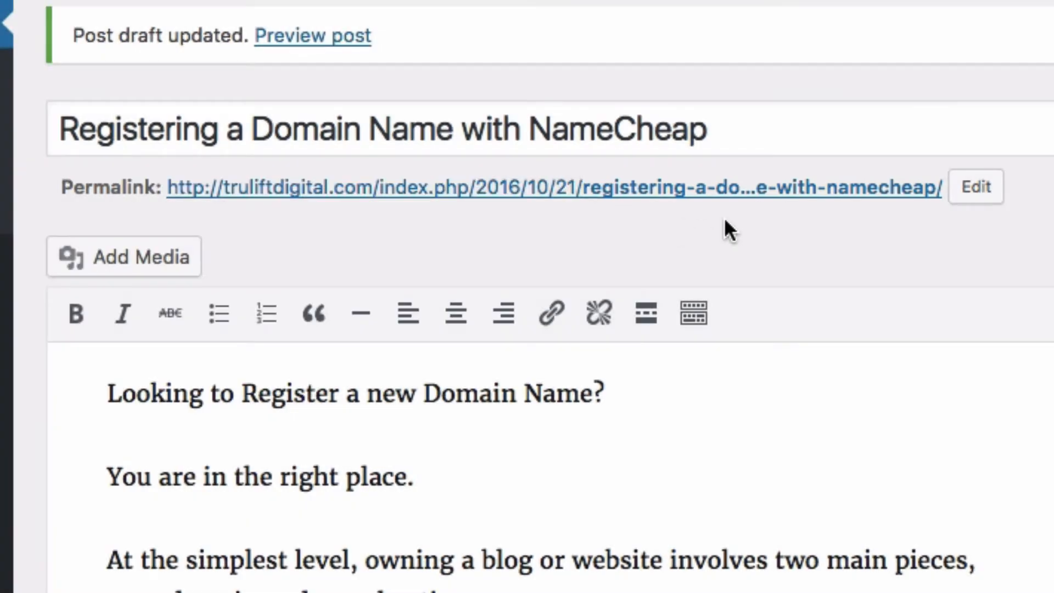
pyautogui.click(974, 197)
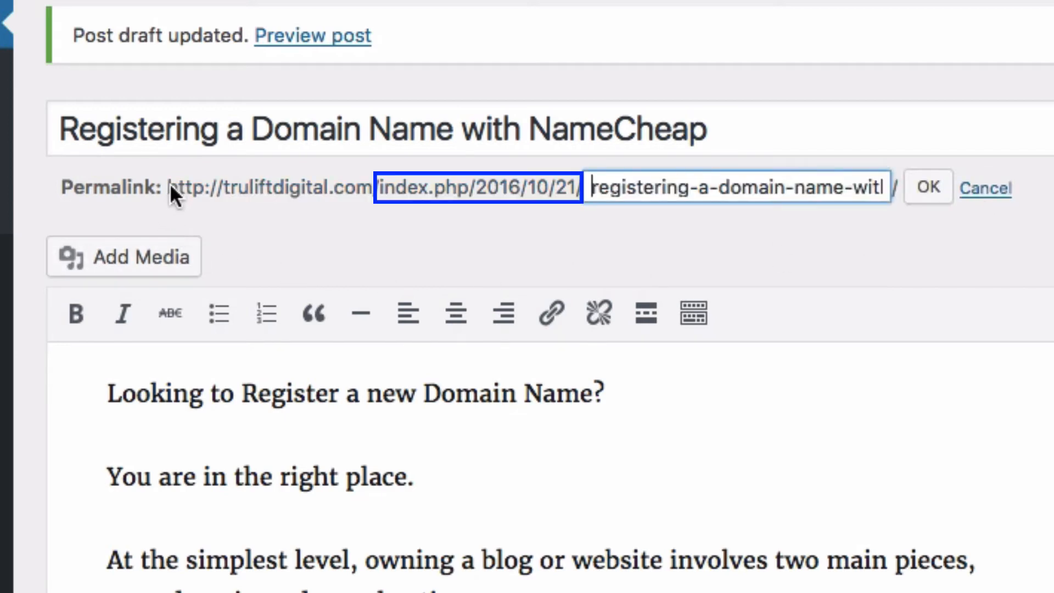
pyautogui.moveTo(170, 183); pyautogui.dragTo(369, 200)
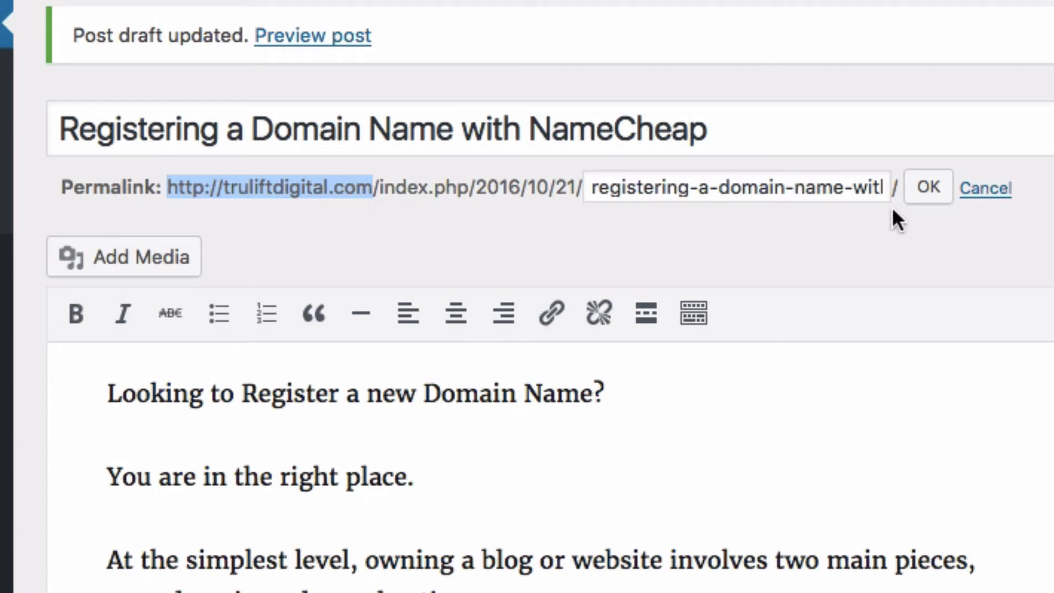
pyautogui.click(929, 193)
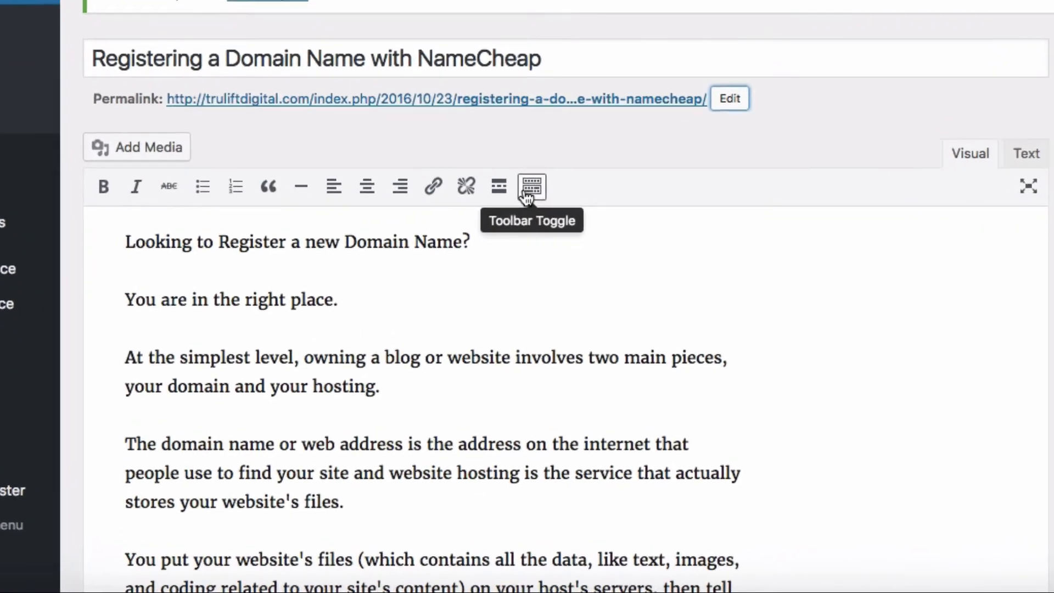
pyautogui.click(452, 303)
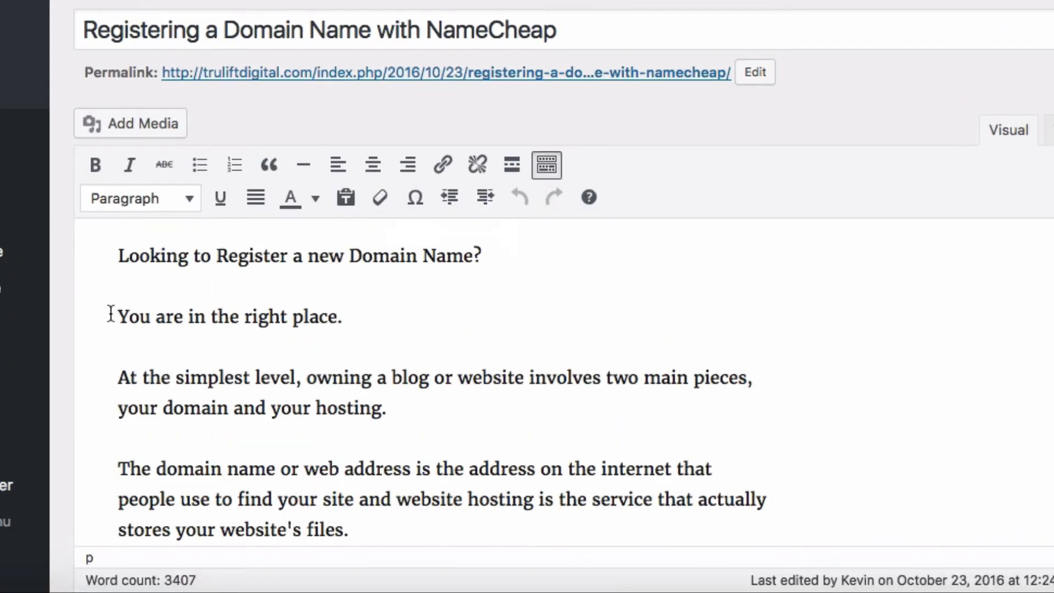
pyautogui.moveTo(116, 316); pyautogui.dragTo(346, 312)
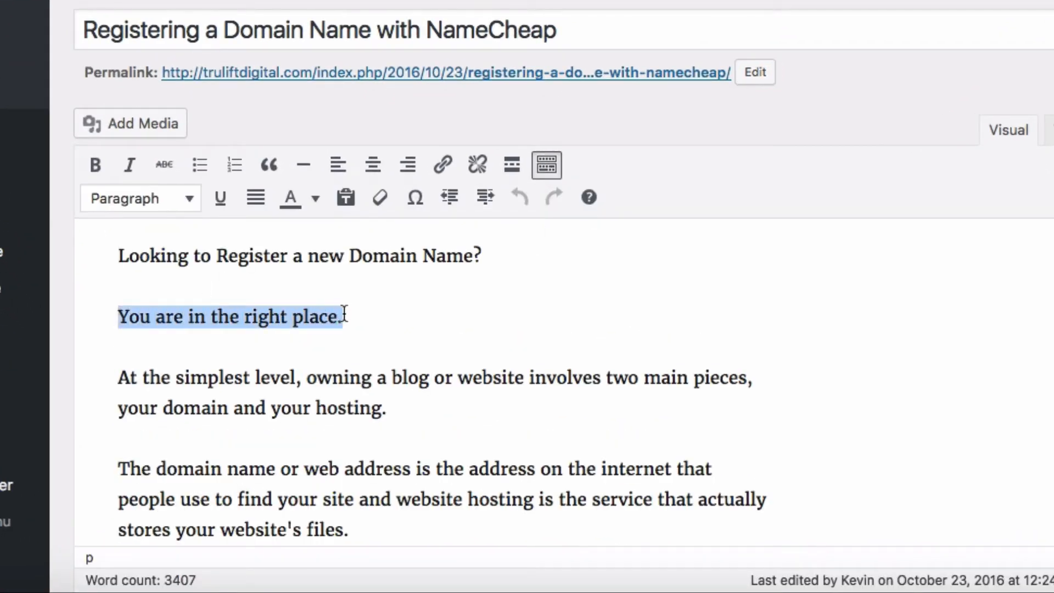
pyautogui.click(189, 203)
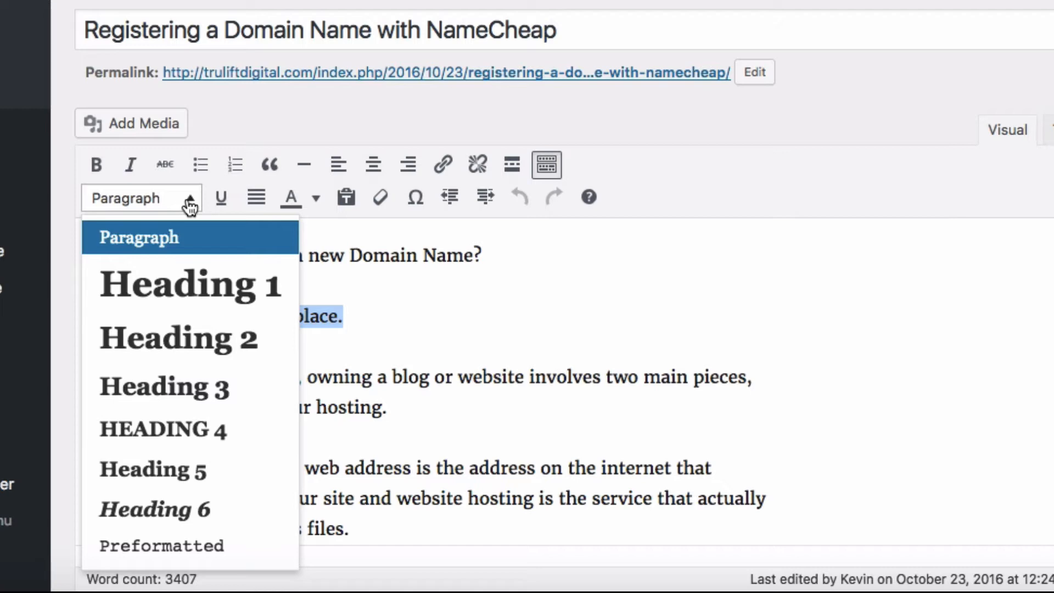
pyautogui.click(197, 304)
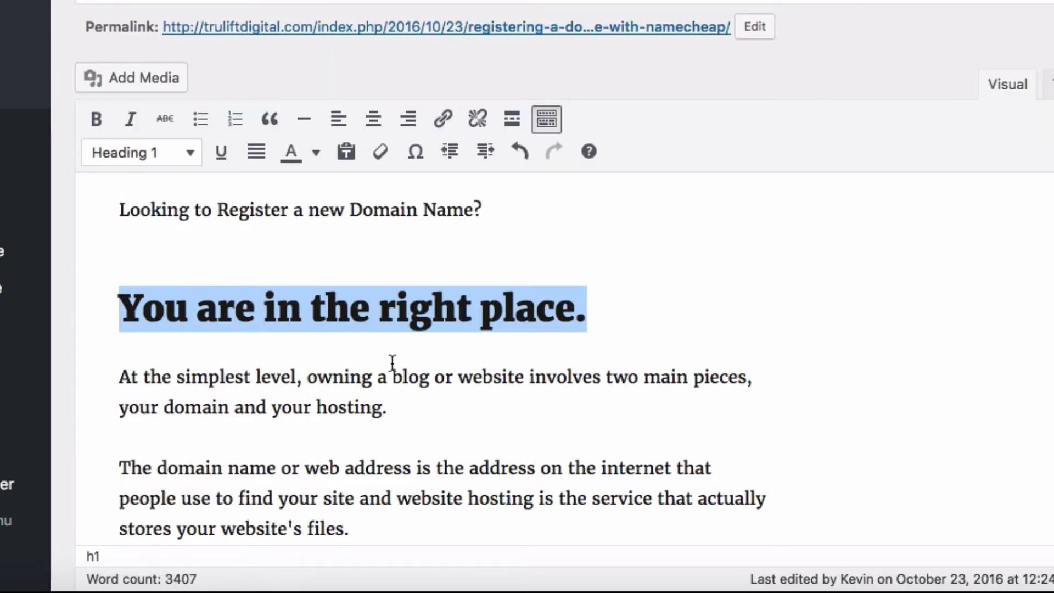
pyautogui.click(694, 329)
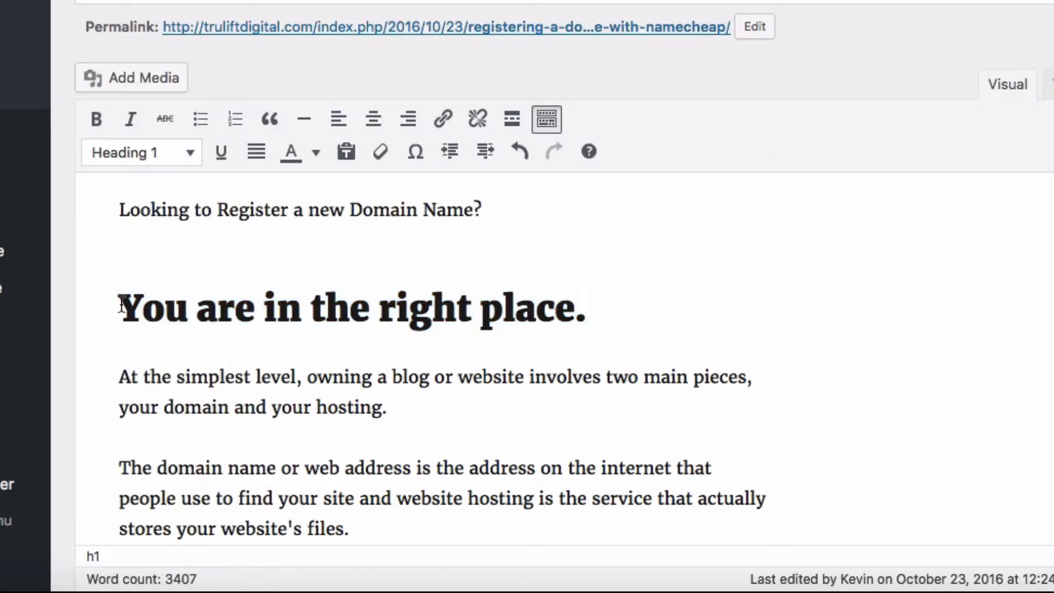
pyautogui.moveTo(120, 306); pyautogui.dragTo(582, 306)
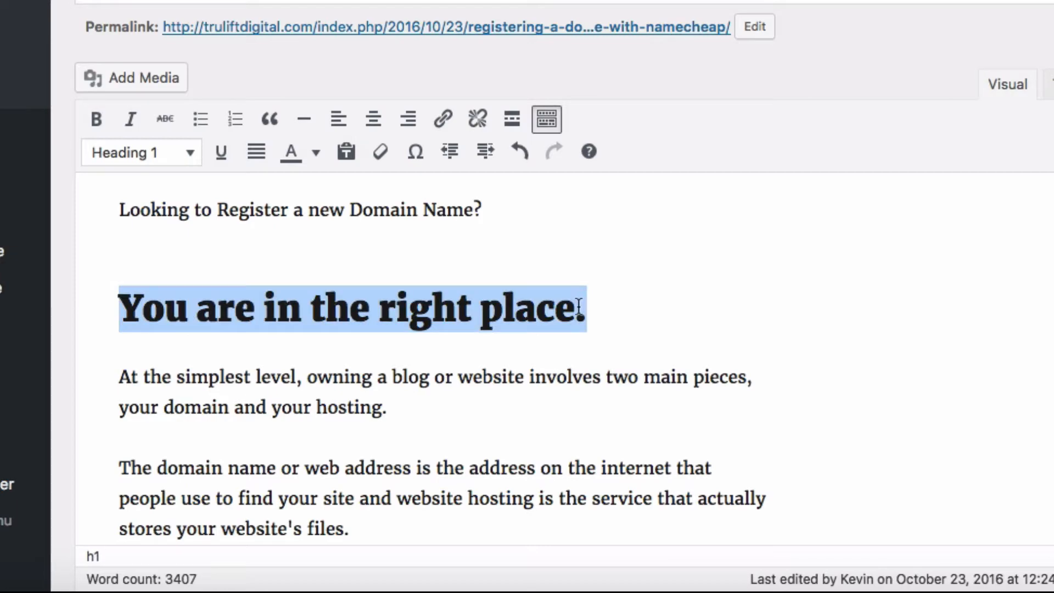
pyautogui.click(190, 154)
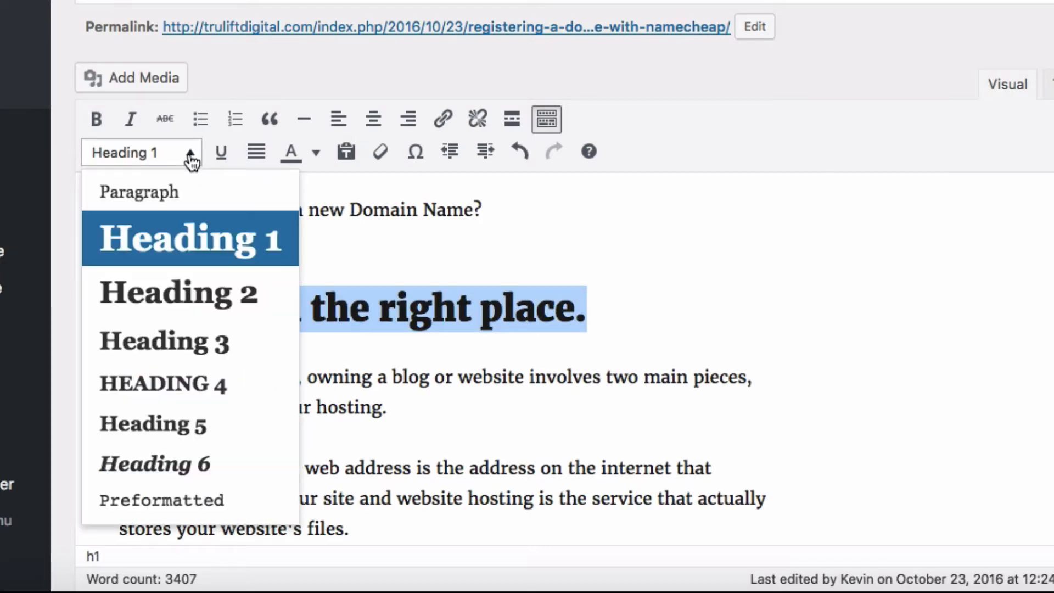
pyautogui.click(174, 192)
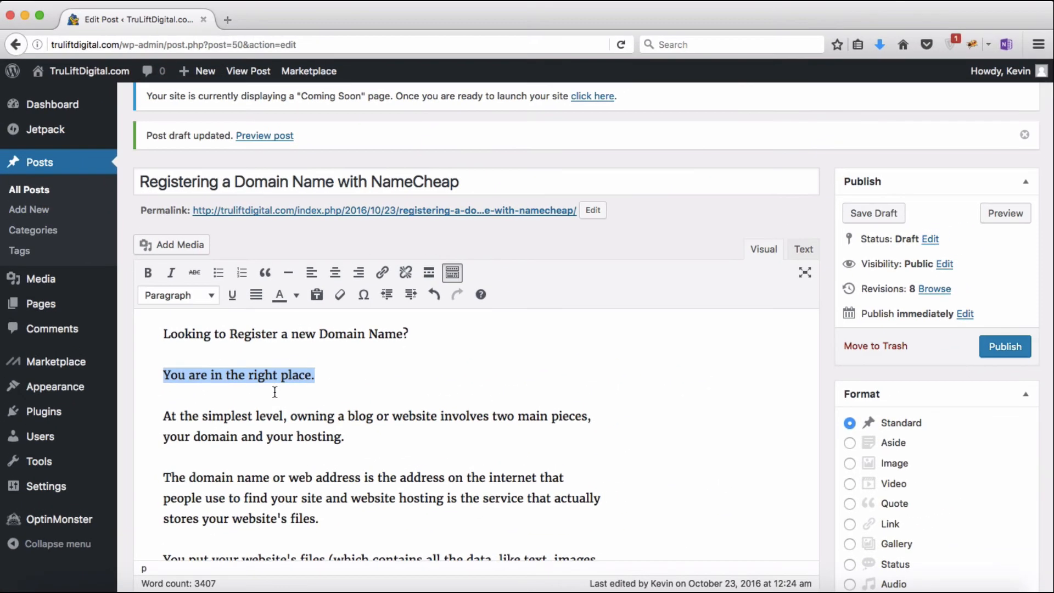
pyautogui.press('Right')
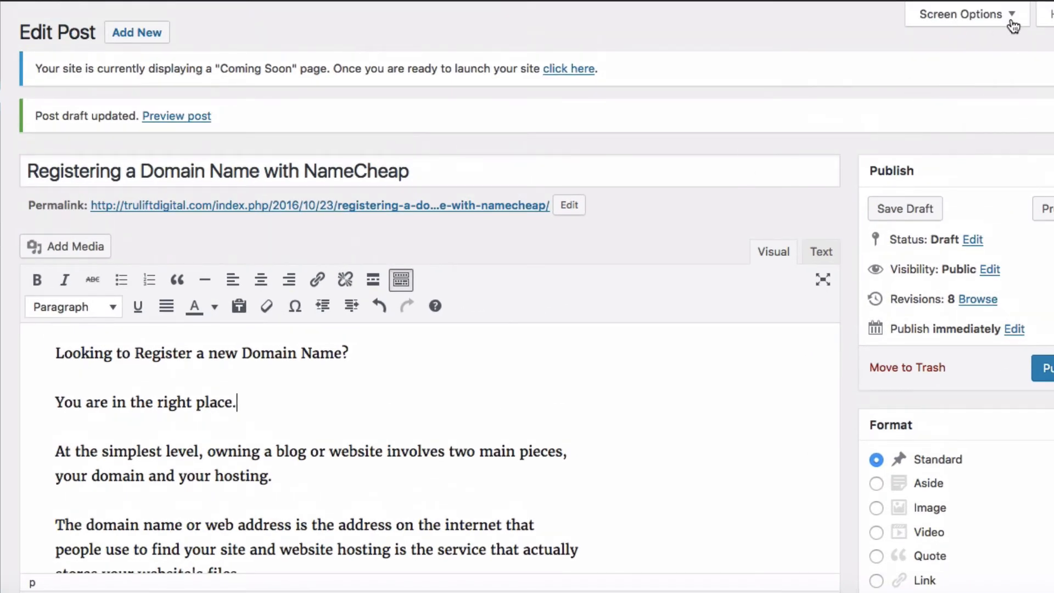
# Step: Enable the Discussion box in Screen Options and scroll down to it
pyautogui.click(1012, 24)
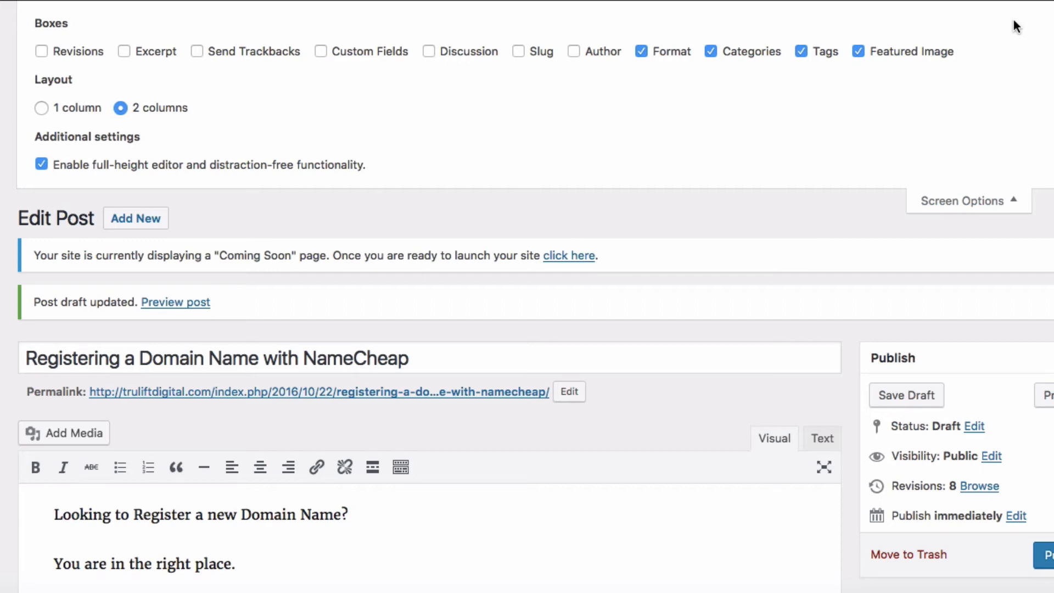
pyautogui.click(429, 52)
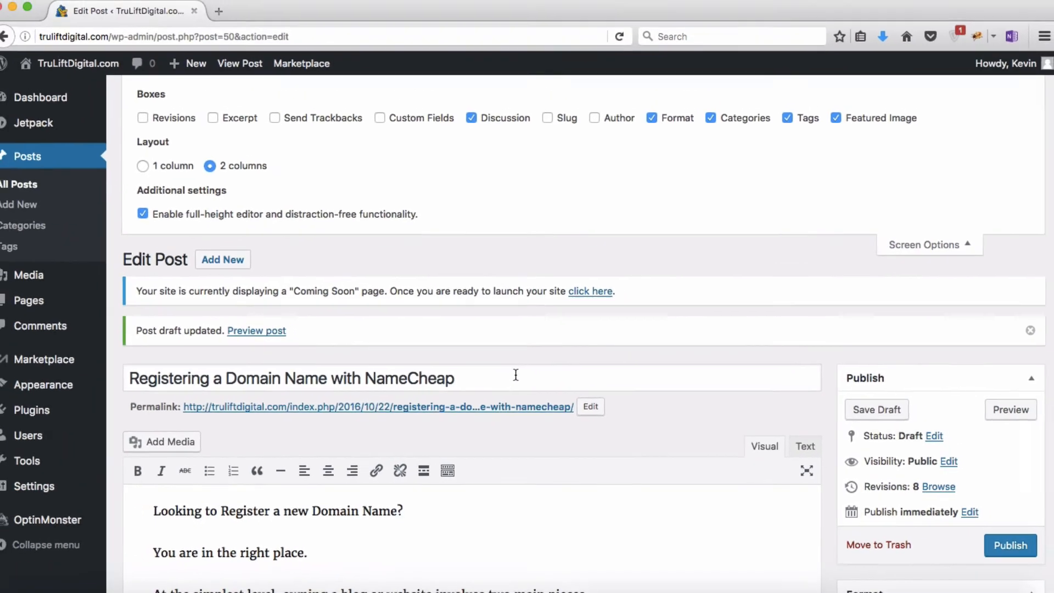
pyautogui.scroll(-7, 535, 355)
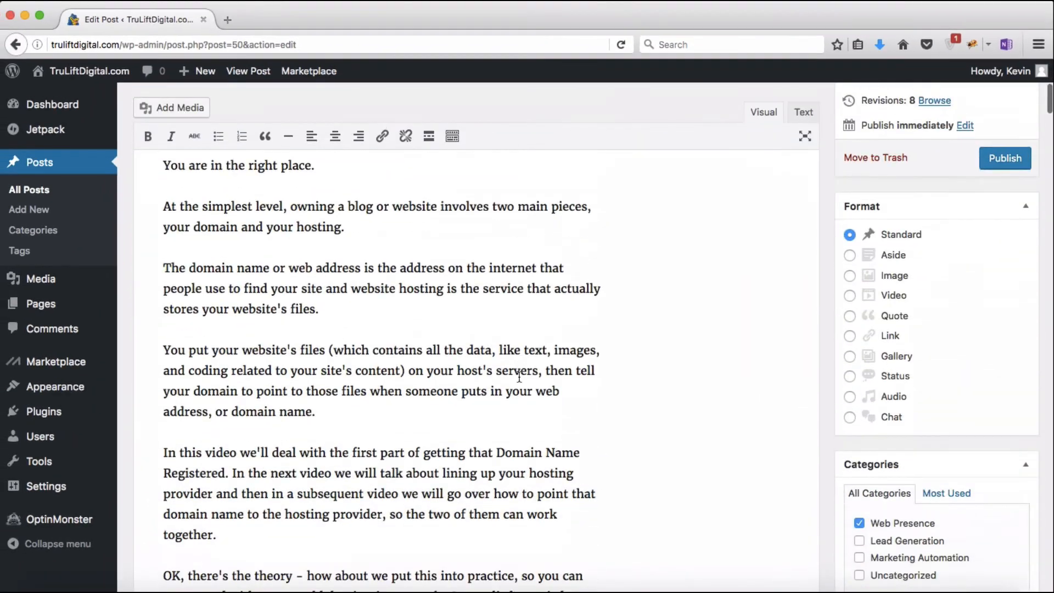
pyautogui.scroll(-20, 519, 377)
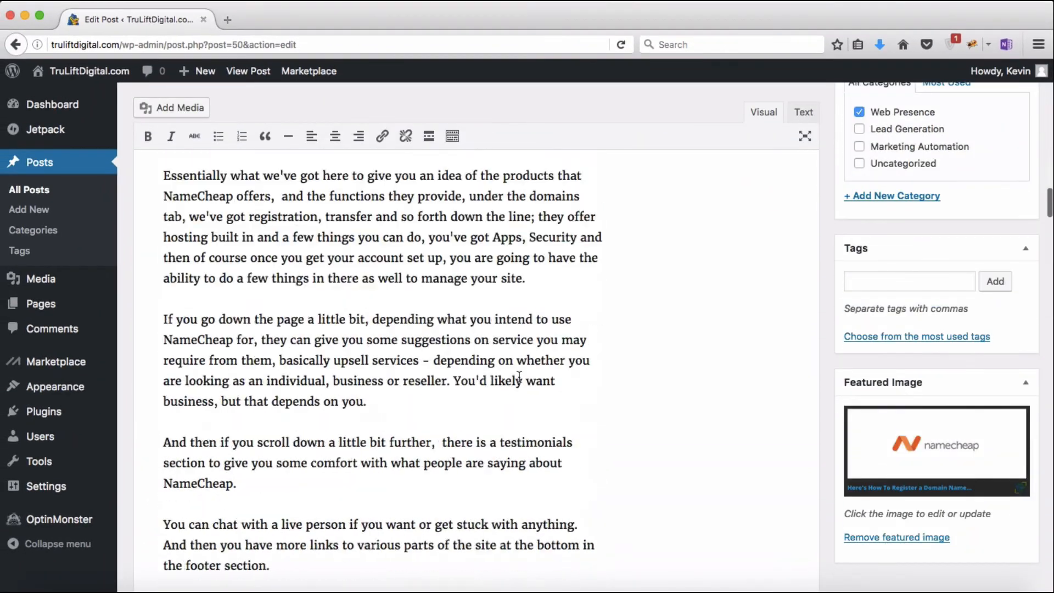
pyautogui.scroll(-20, 519, 377)
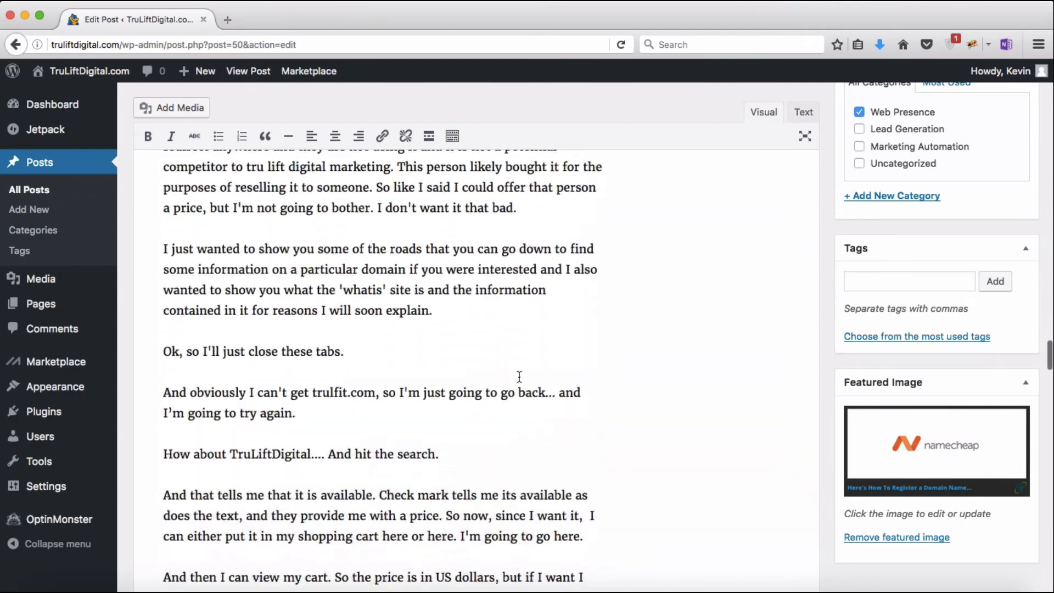
pyautogui.scroll(-20, 519, 378)
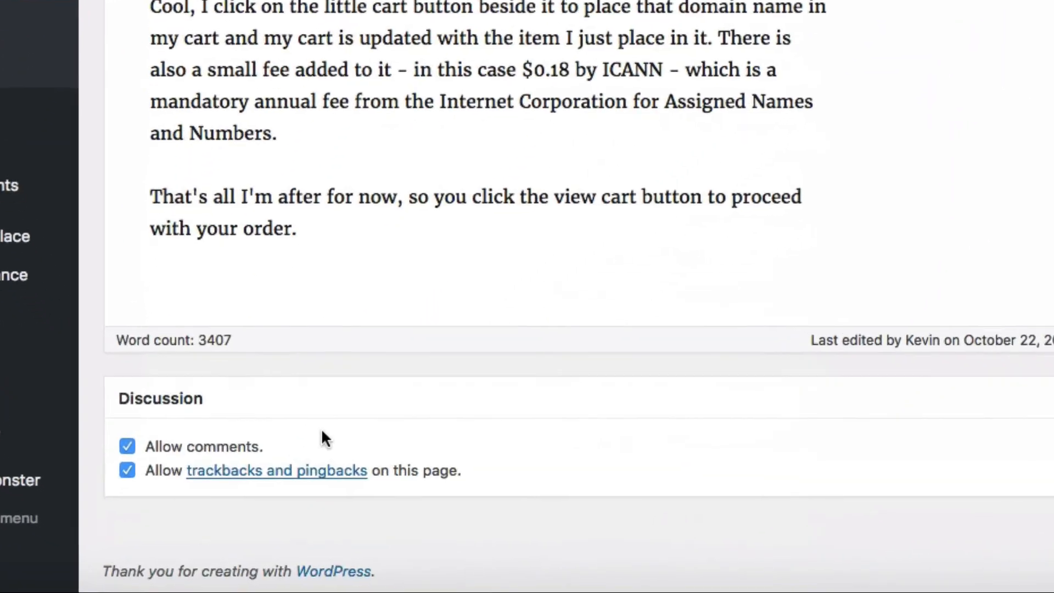
# Step: Toggle Allow comments and Allow trackbacks and pingbacks off and back on, leaving both allowed
pyautogui.click(129, 446)
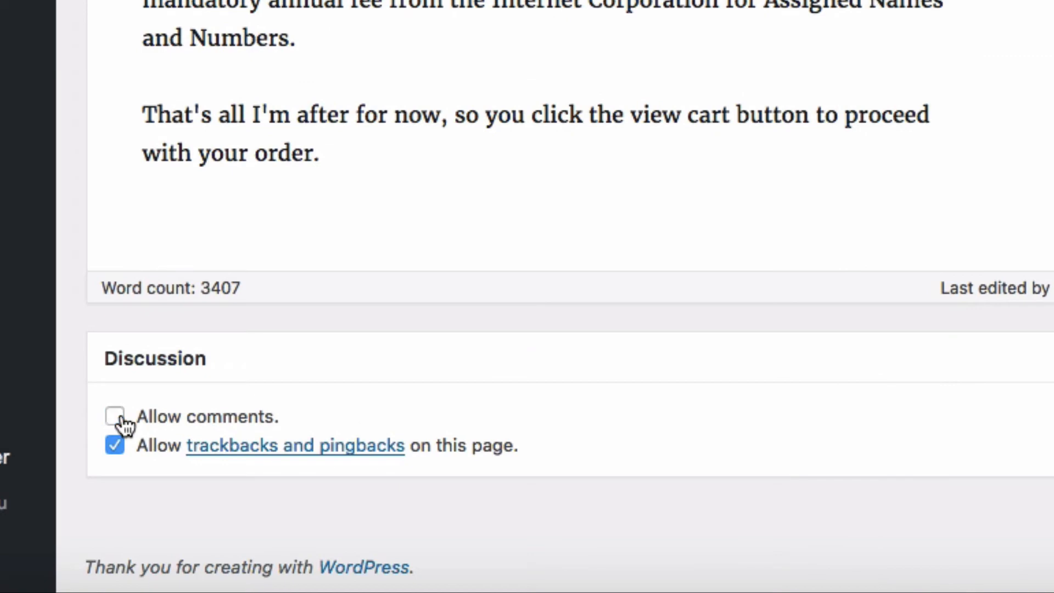
pyautogui.click(122, 418)
pyautogui.click(119, 447)
pyautogui.click(116, 446)
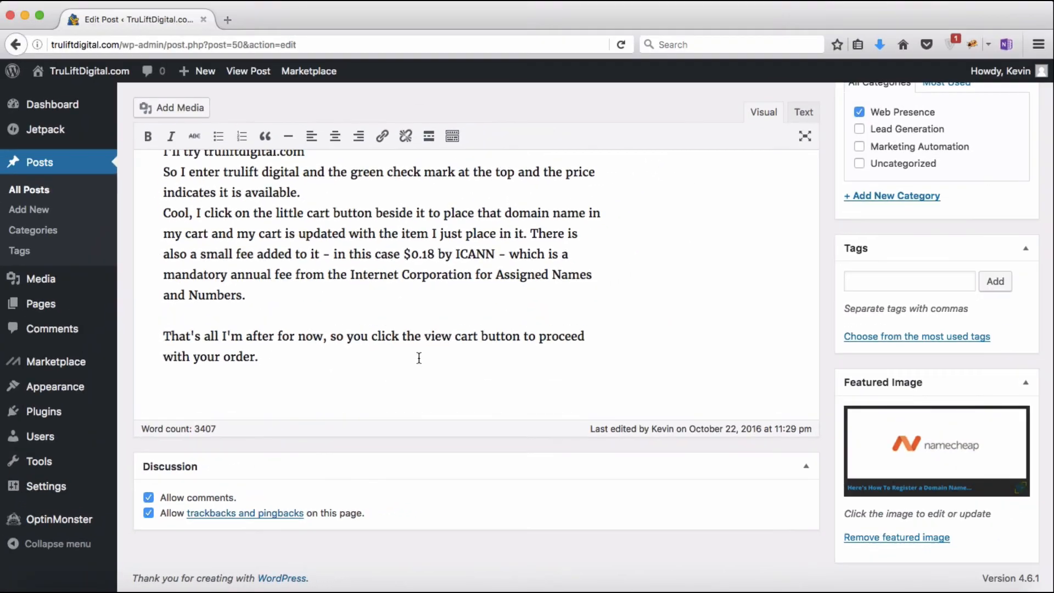
pyautogui.scroll(20, 418, 357)
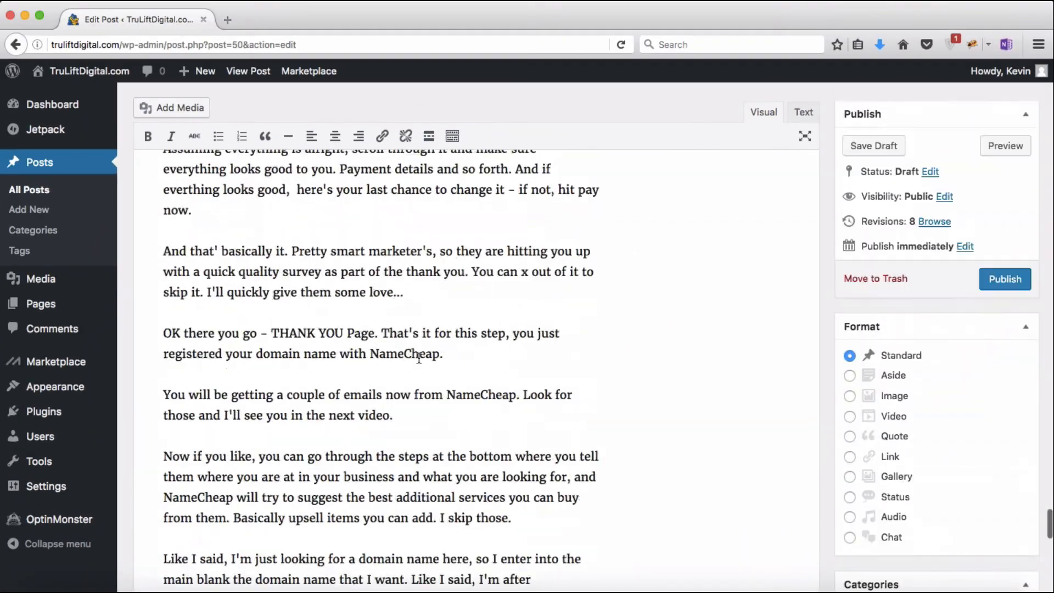
pyautogui.scroll(20, 418, 358)
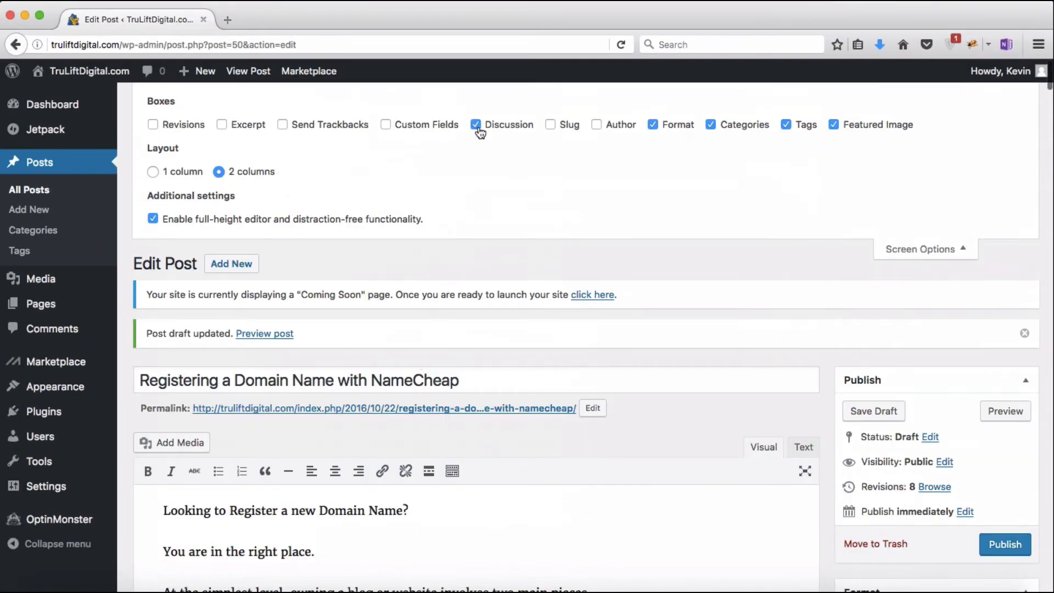
# Step: Hide the Discussion box and switch the editor to the 1-column layout
pyautogui.click(476, 126)
pyautogui.click(153, 173)
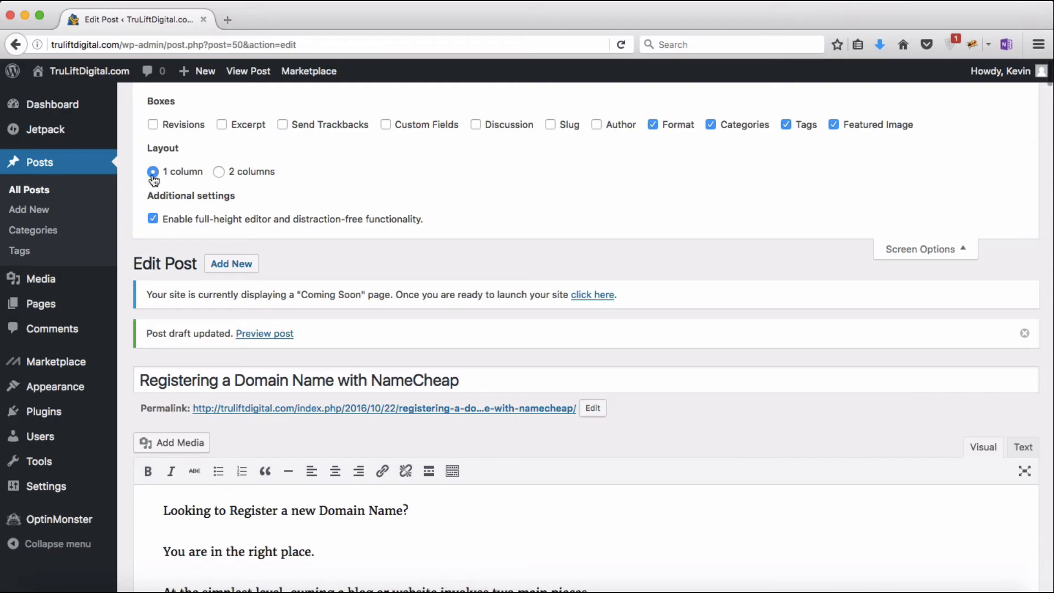
pyautogui.scroll(-10, 579, 450)
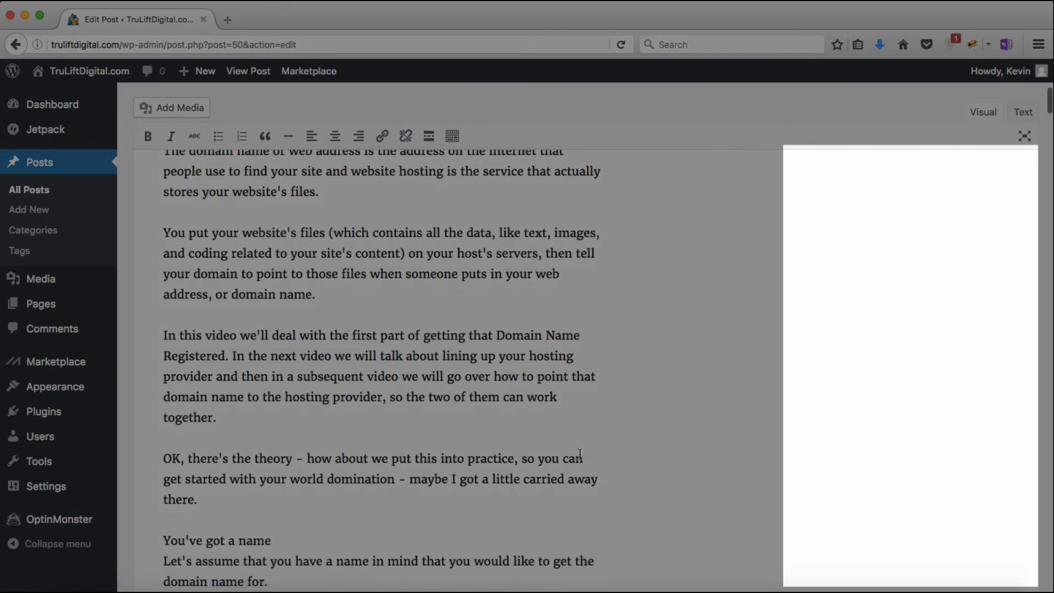
pyautogui.scroll(8, 594, 552)
# Step: Restore the 2-column editor layout and close Screen Options
pyautogui.scroll(-7, 594, 551)
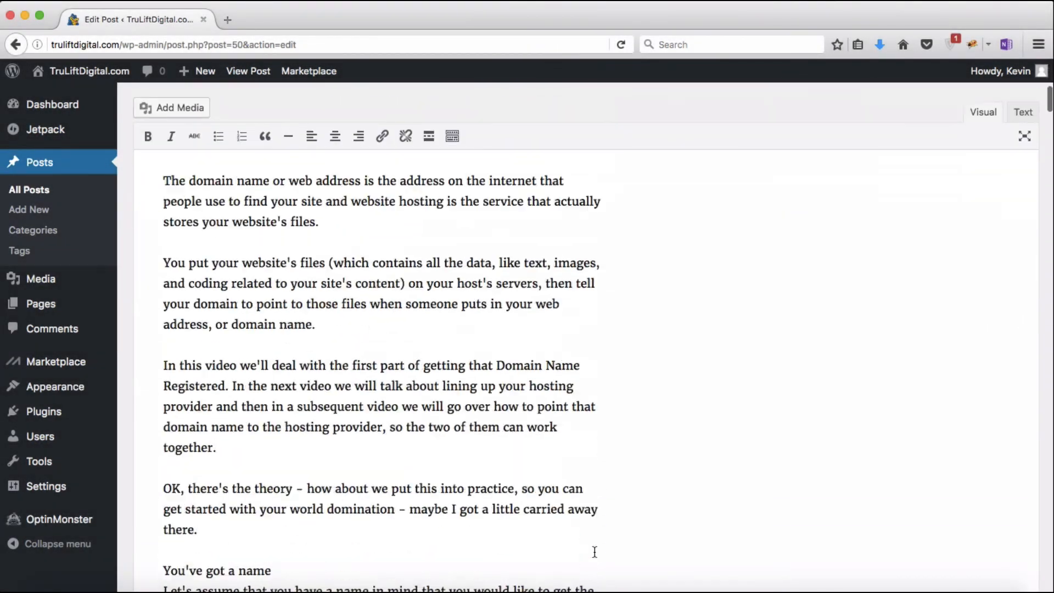
pyautogui.scroll(-20, 594, 551)
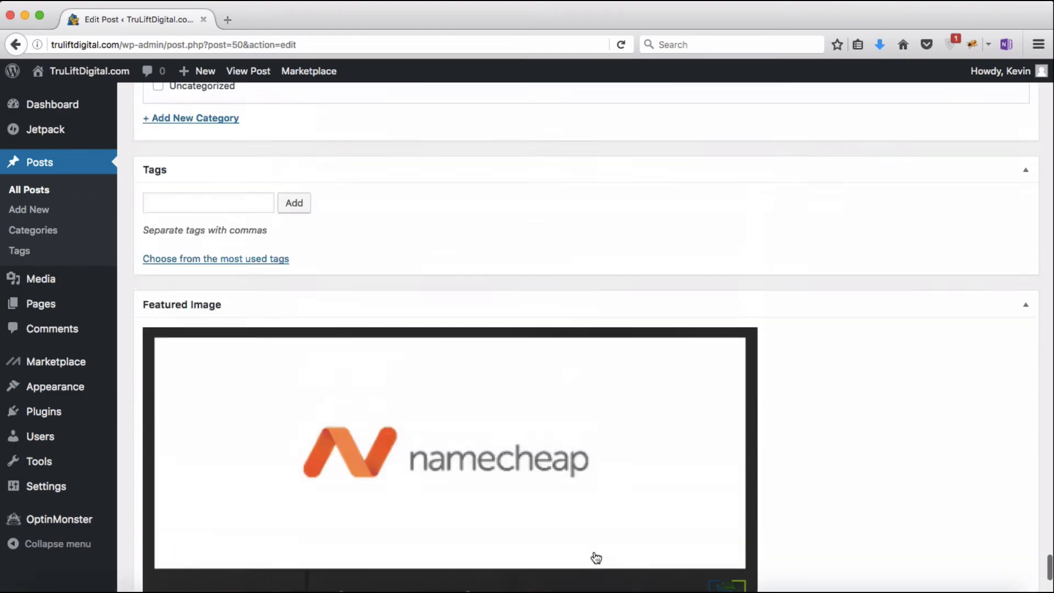
pyautogui.scroll(15, 595, 558)
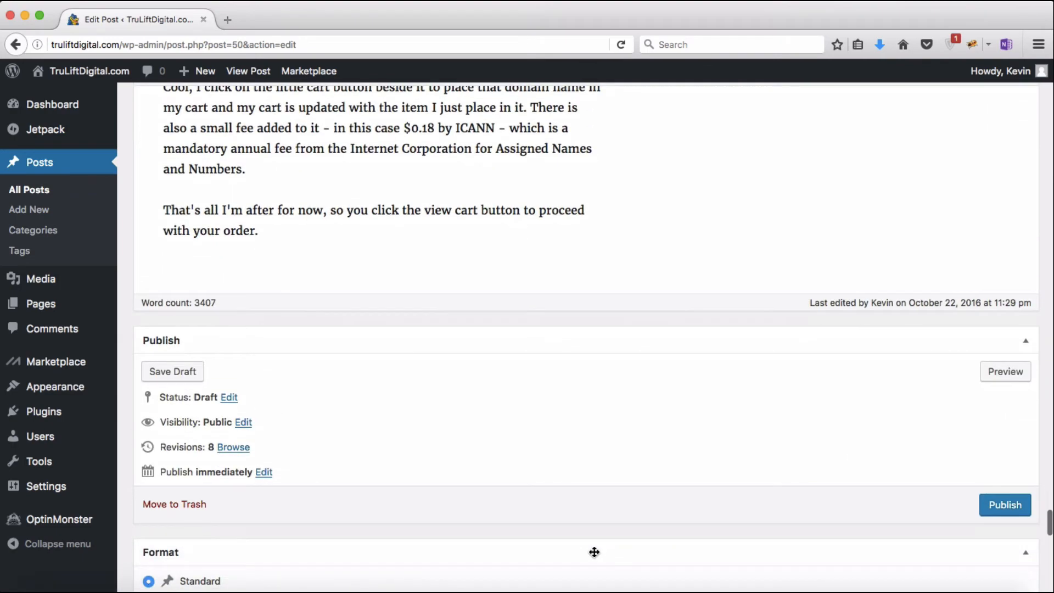
pyautogui.scroll(-5, 594, 551)
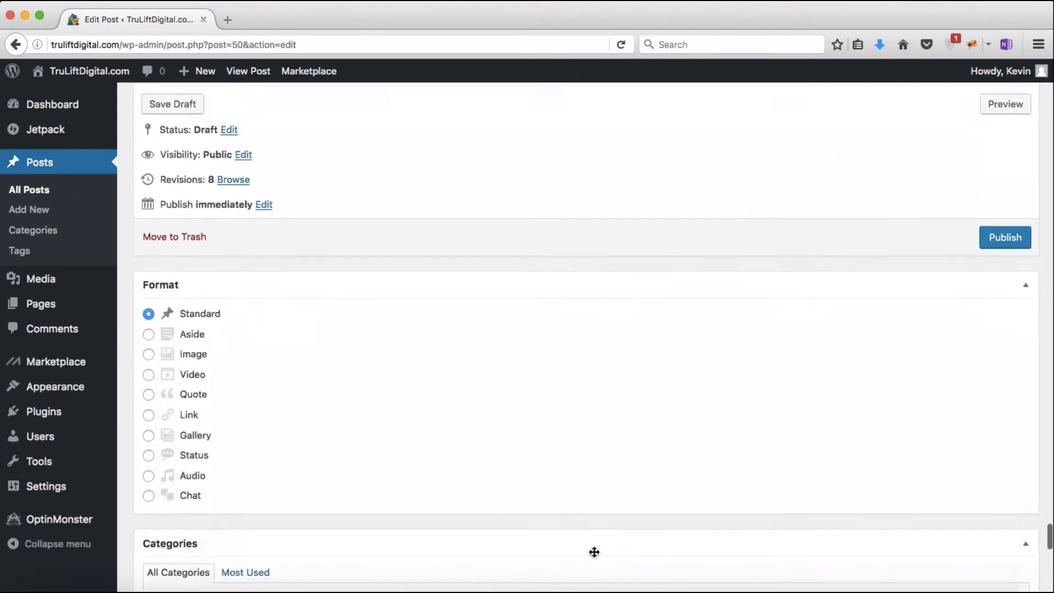
pyautogui.scroll(-14, 593, 551)
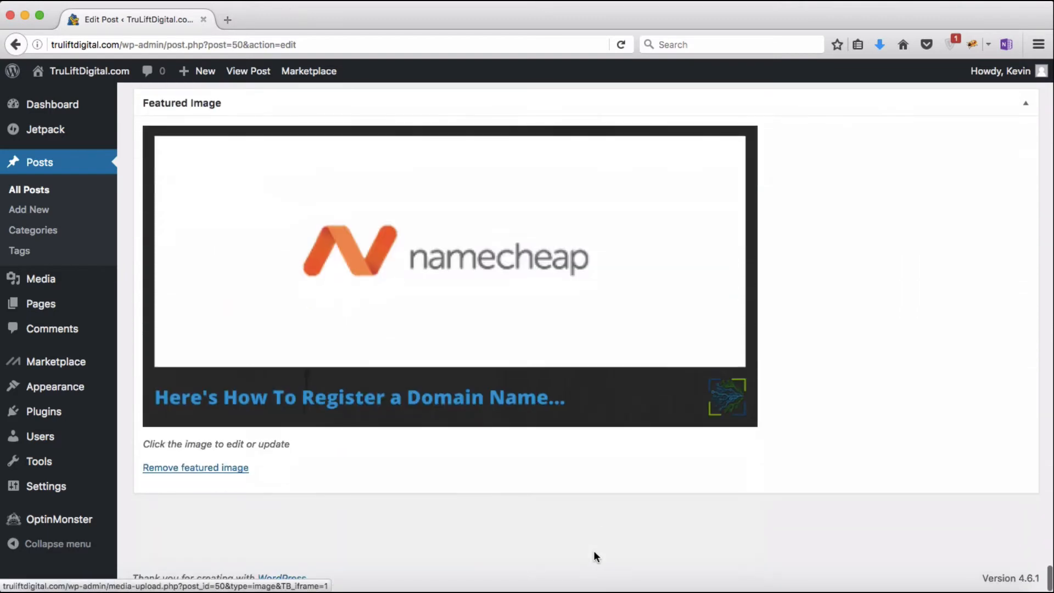
pyautogui.scroll(20, 593, 549)
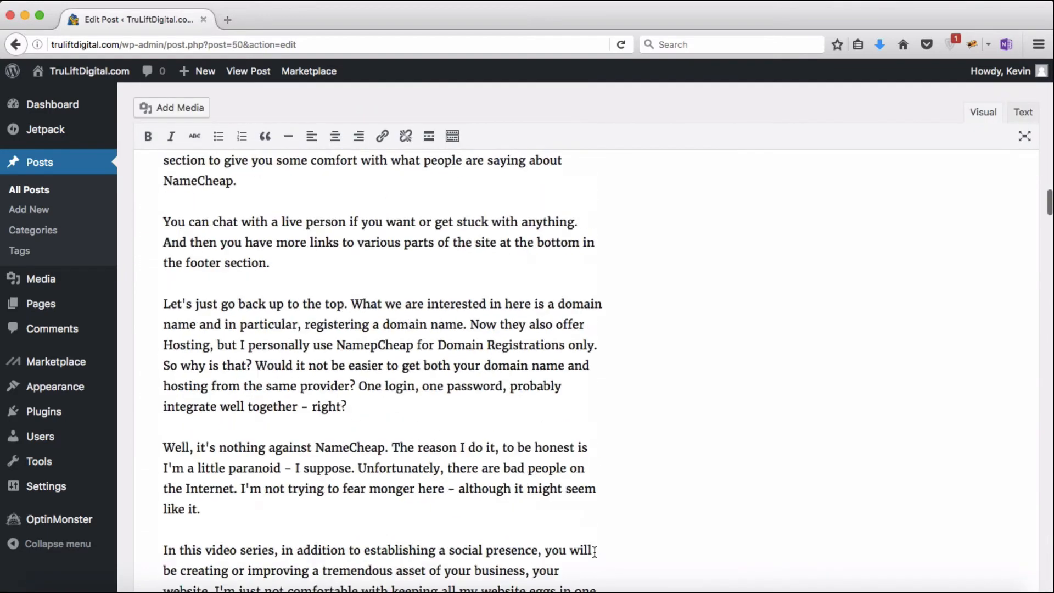
pyautogui.scroll(10, 594, 551)
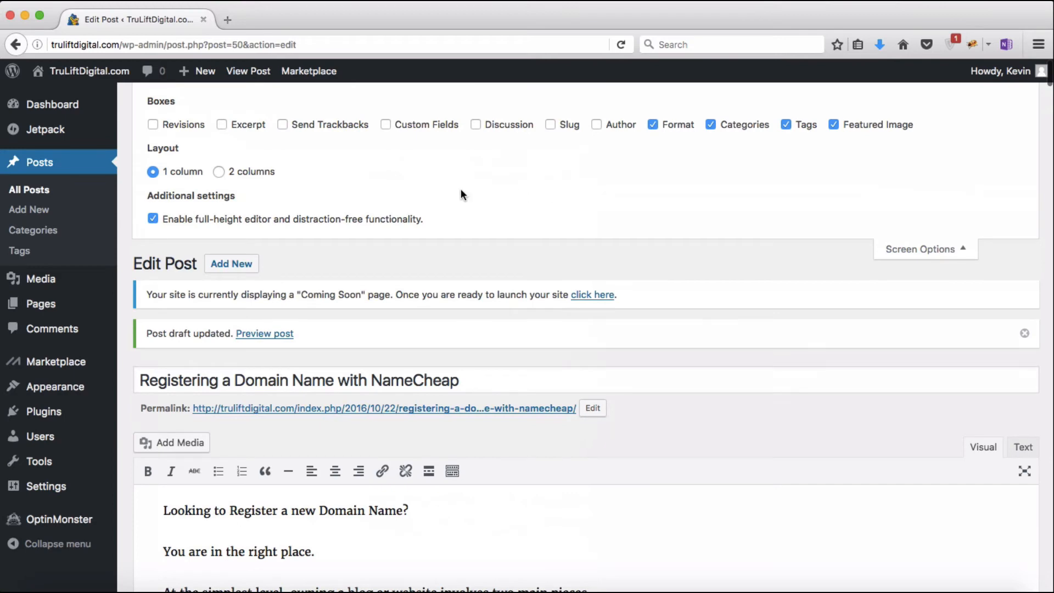
pyautogui.click(219, 173)
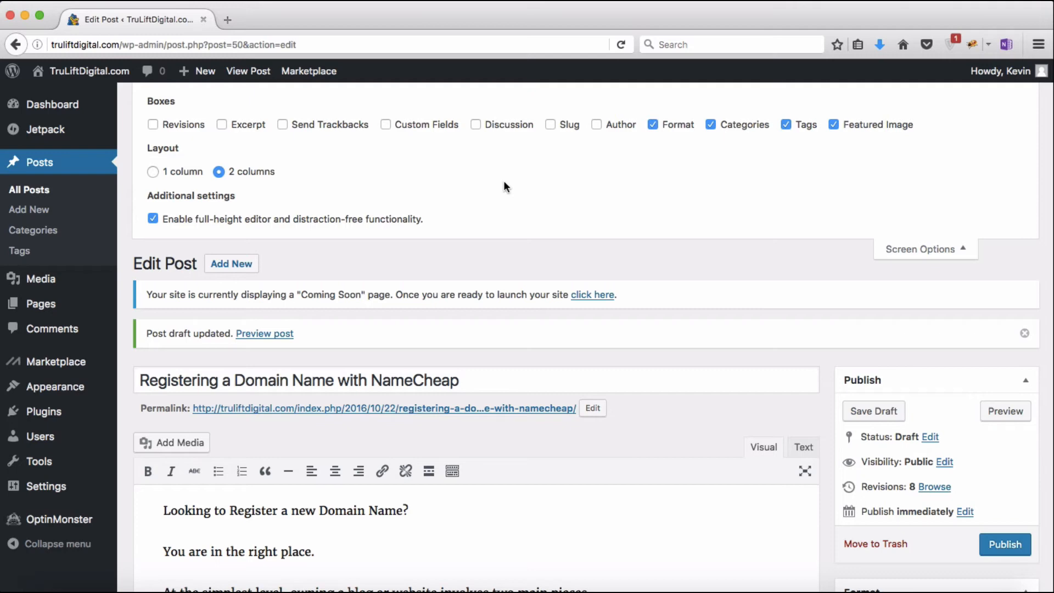
pyautogui.click(965, 250)
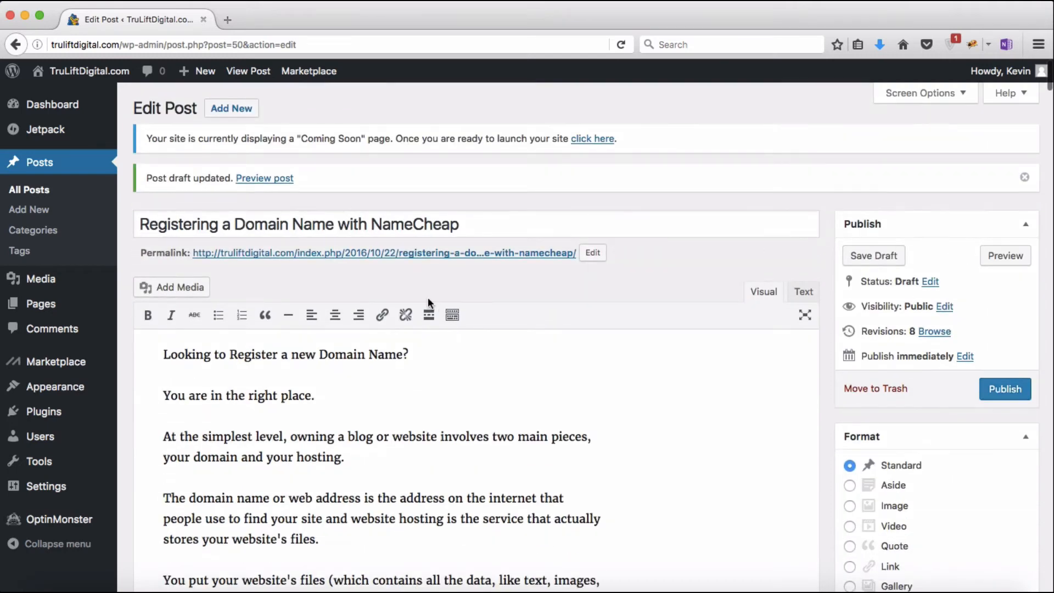
# Step: On the Comments screen, trash the sample comment from A WordPress Commenter
pyautogui.click(59, 328)
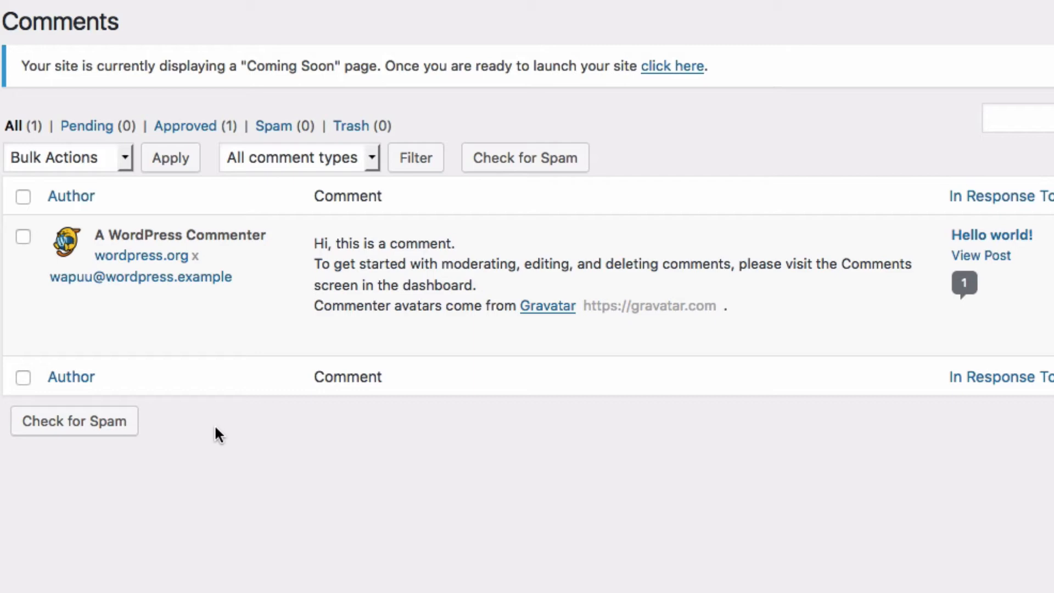
pyautogui.moveTo(236, 328)
pyautogui.moveTo(600, 321)
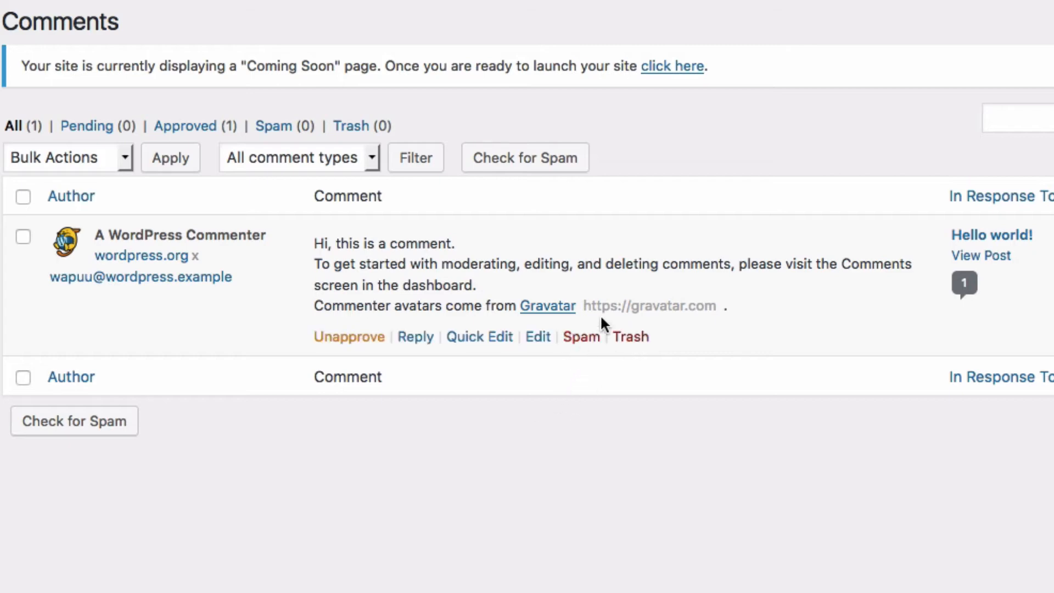
pyautogui.click(631, 338)
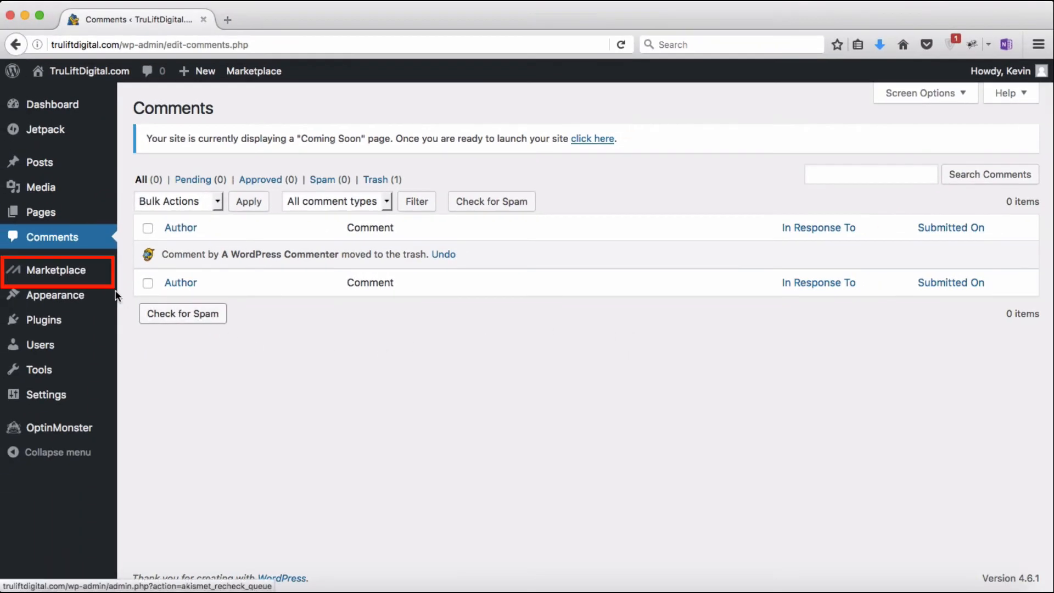
pyautogui.moveTo(71, 274)
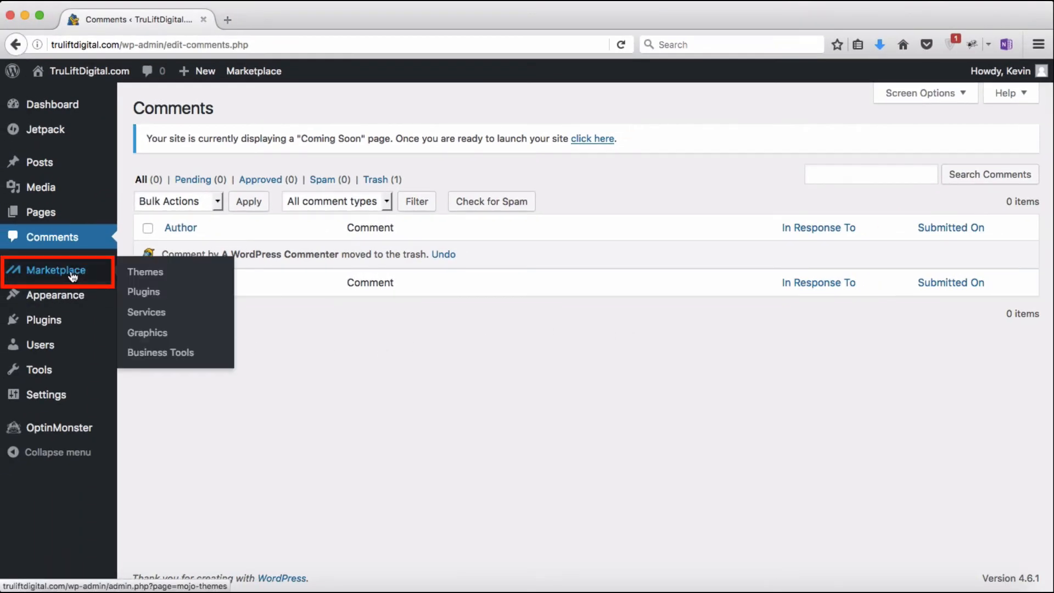
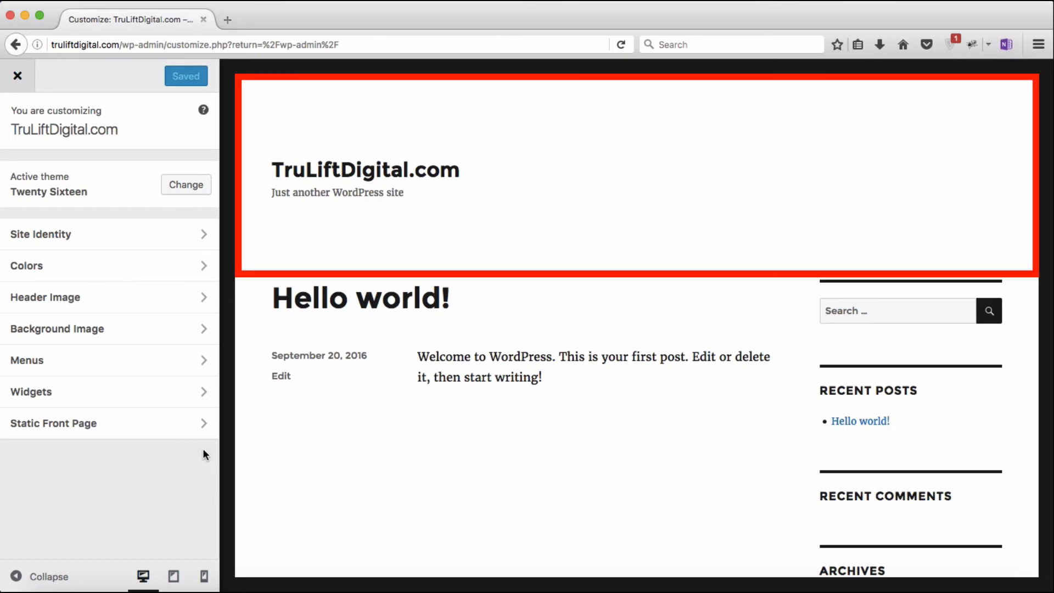
# Step: Scroll through the site preview, then check it at tablet width
pyautogui.scroll(-5, 384, 460)
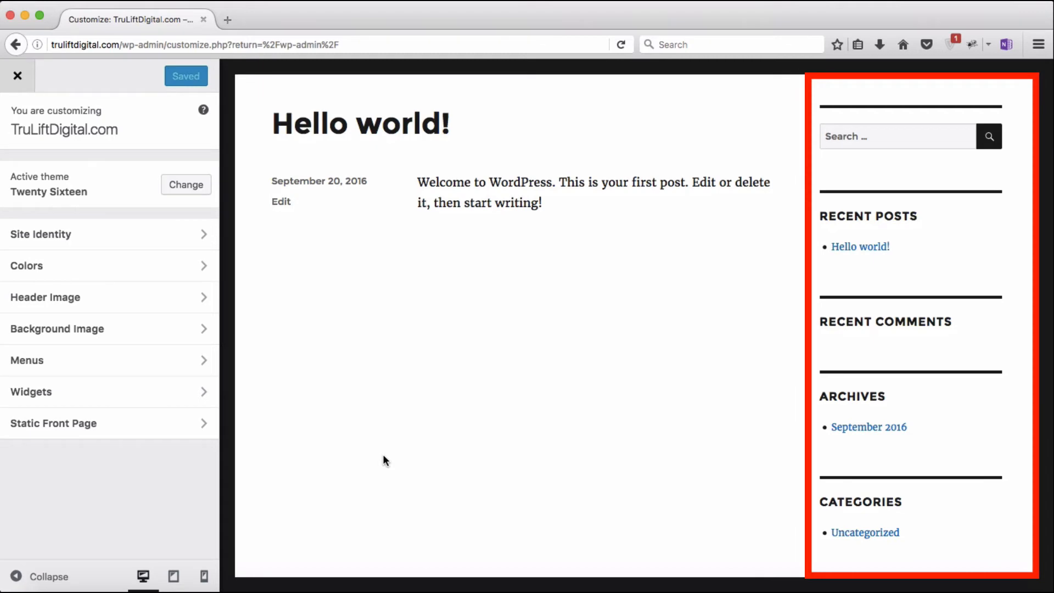
pyautogui.scroll(-9, 384, 459)
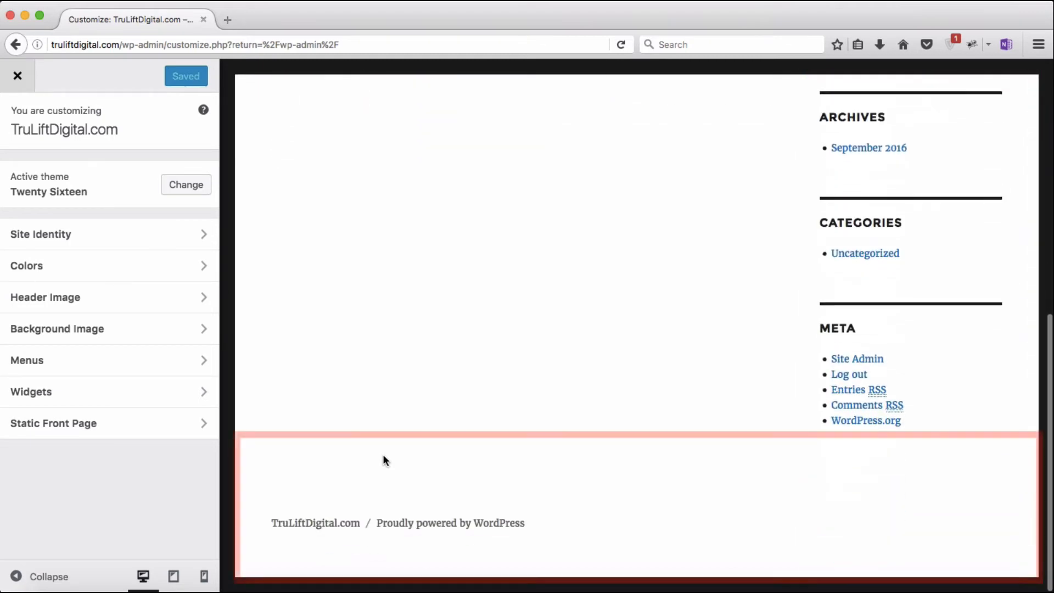
pyautogui.scroll(14, 383, 453)
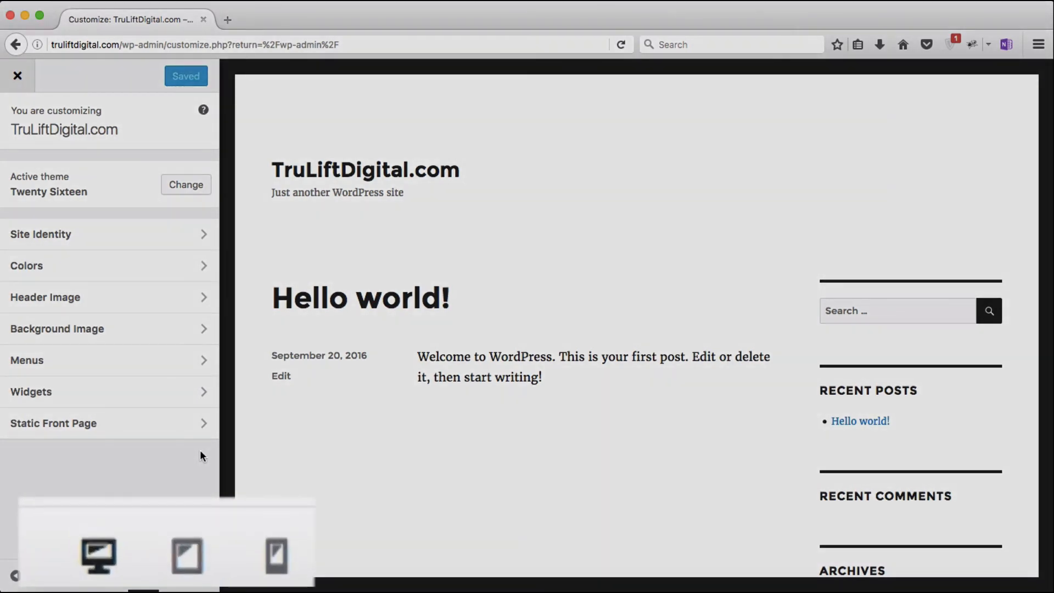
pyautogui.scroll(-8, 353, 484)
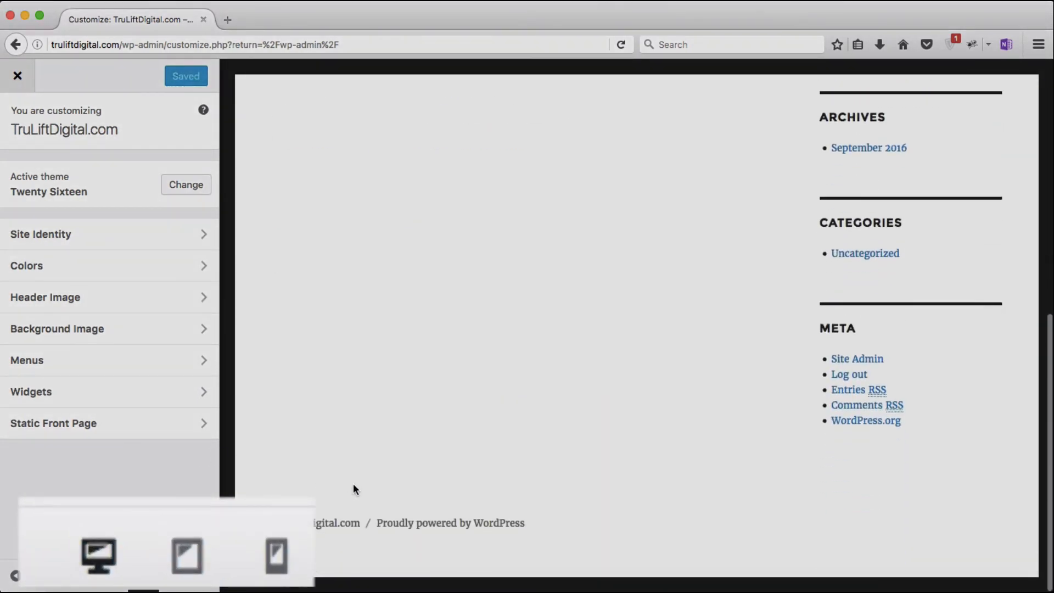
pyautogui.scroll(8, 354, 482)
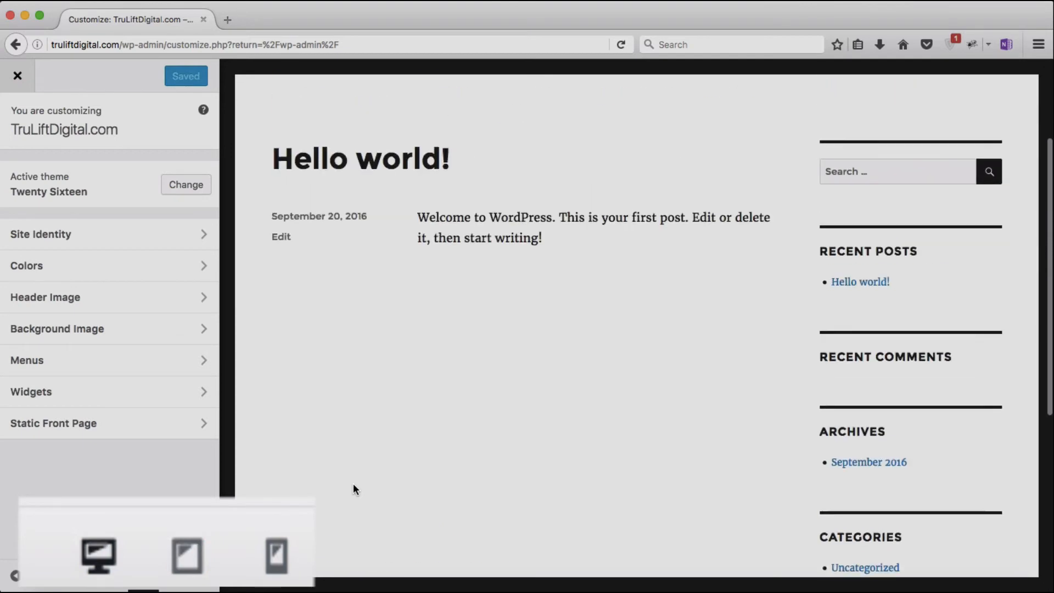
pyautogui.click(216, 555)
pyautogui.scroll(-4, 510, 508)
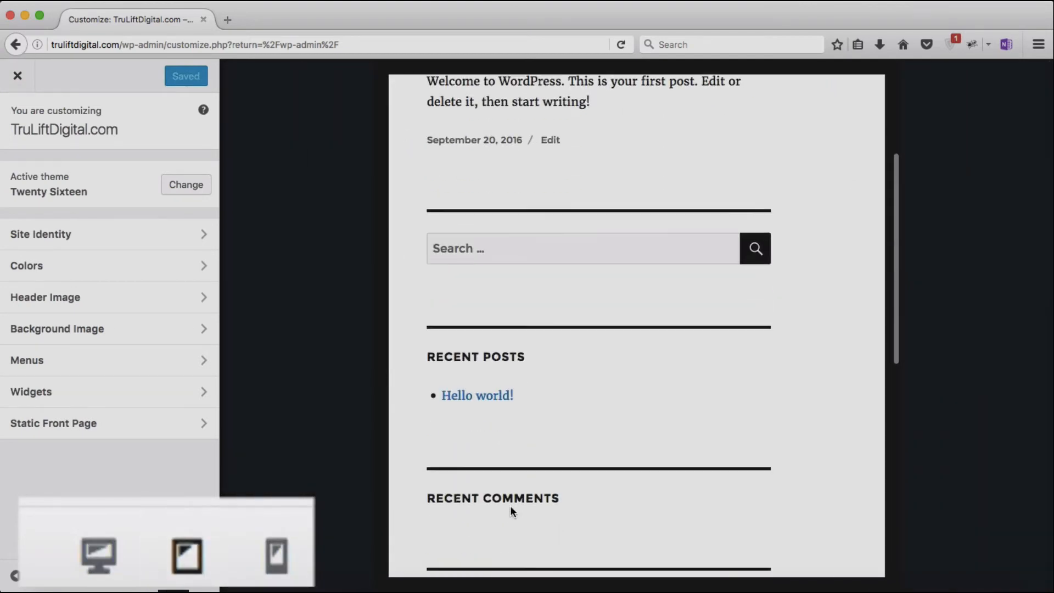
pyautogui.scroll(-8, 509, 505)
pyautogui.scroll(10, 509, 505)
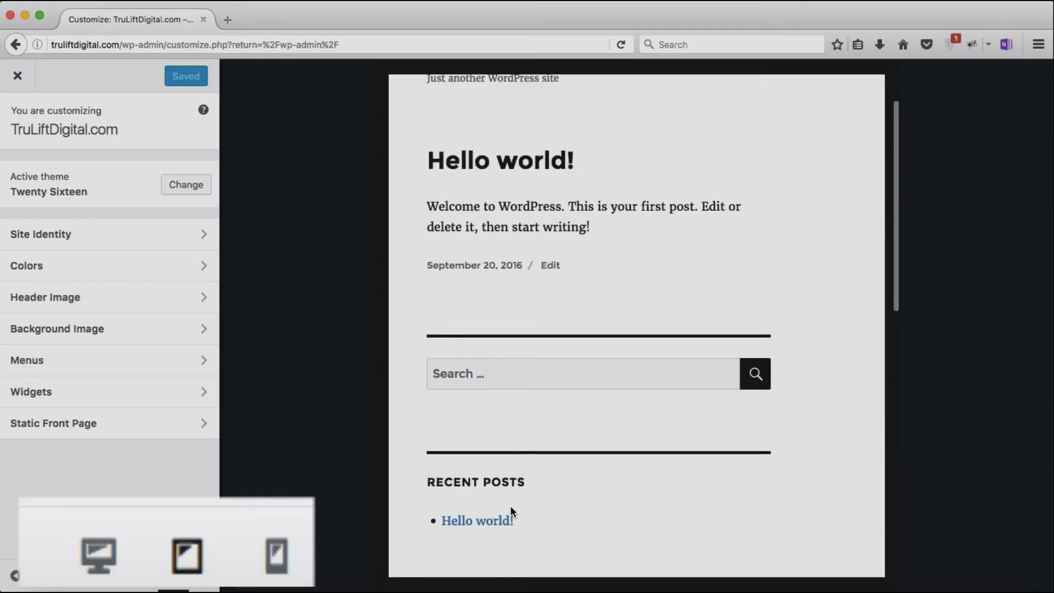
pyautogui.scroll(3, 510, 505)
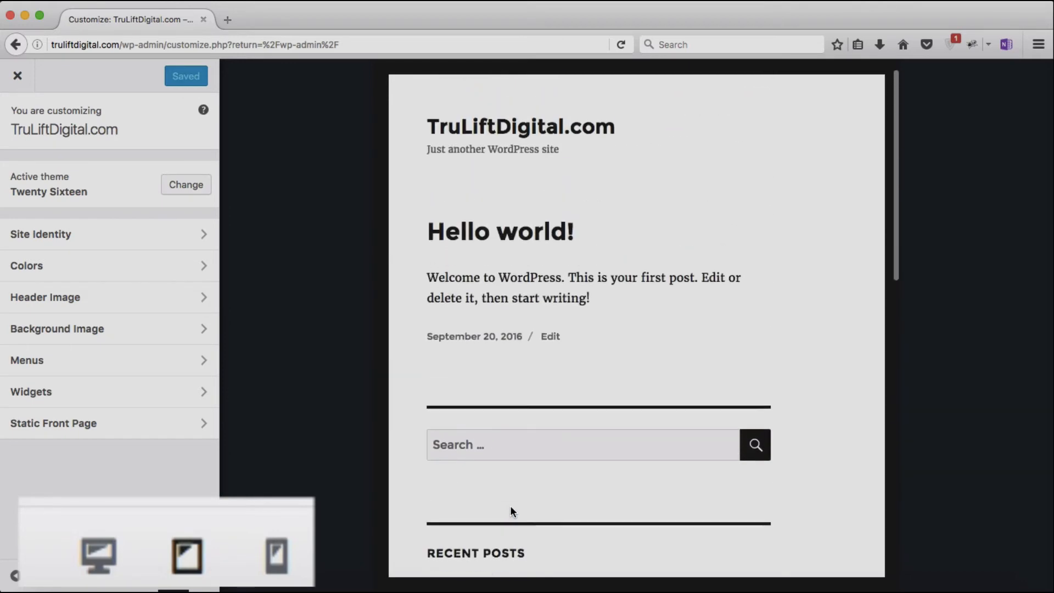
# Step: Check the site preview at phone width, then return it to desktop width
pyautogui.click(278, 557)
pyautogui.scroll(-5, 623, 430)
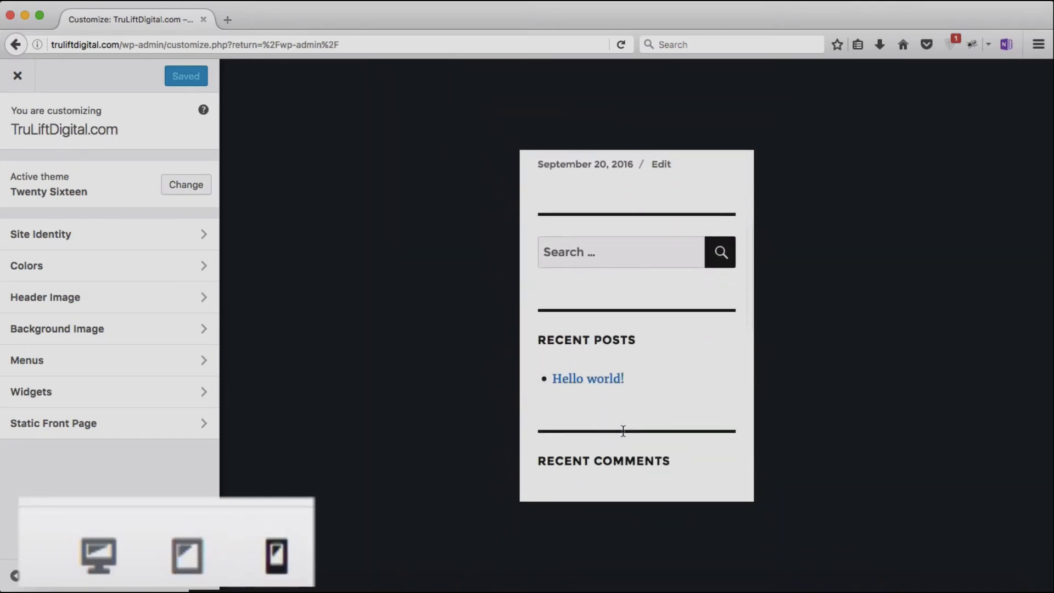
pyautogui.scroll(-5, 622, 431)
pyautogui.scroll(8, 623, 431)
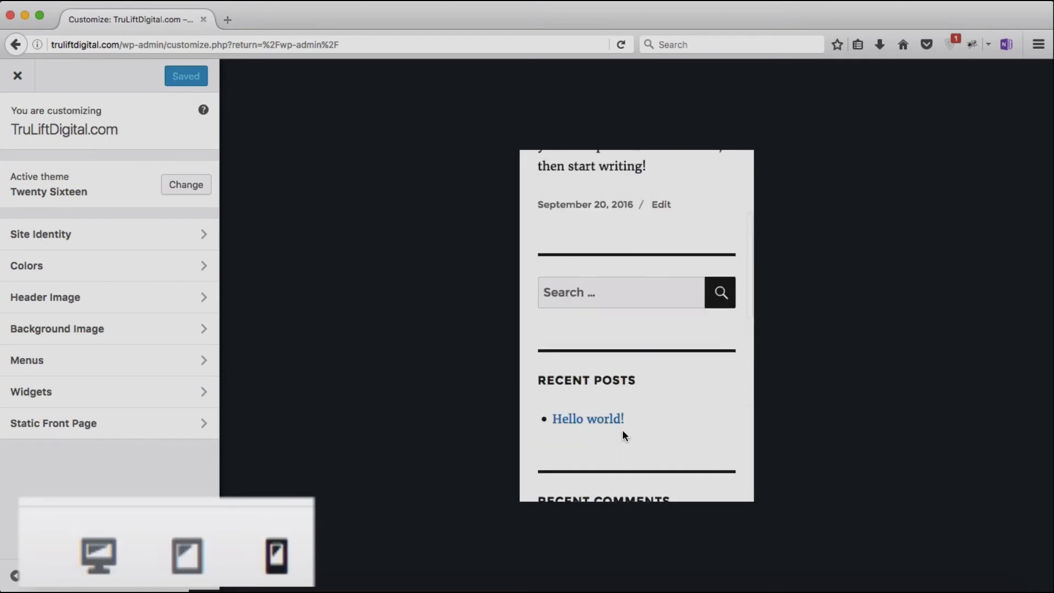
pyautogui.scroll(3, 622, 435)
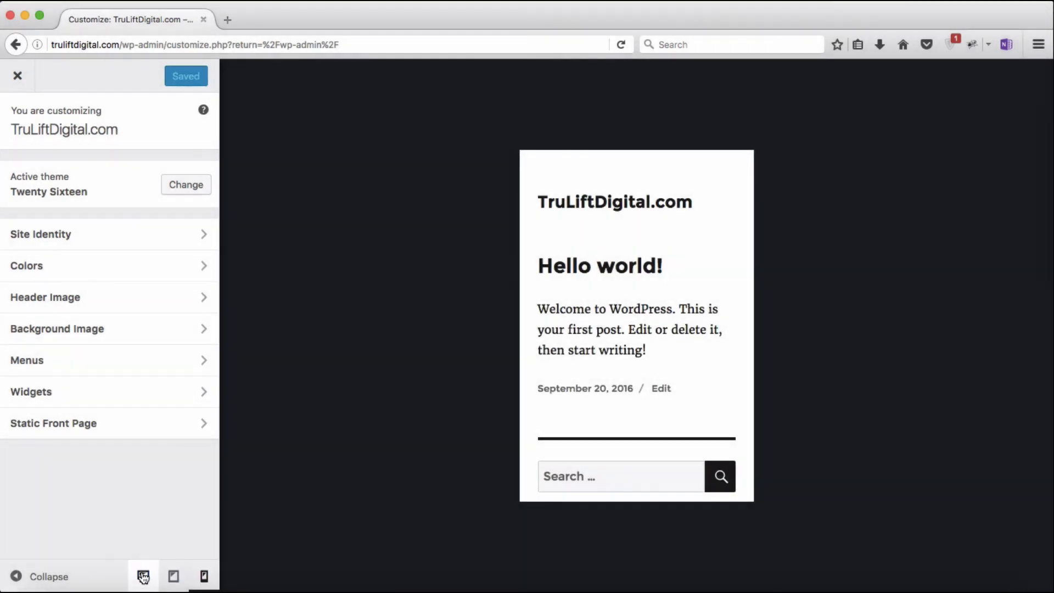
pyautogui.click(143, 576)
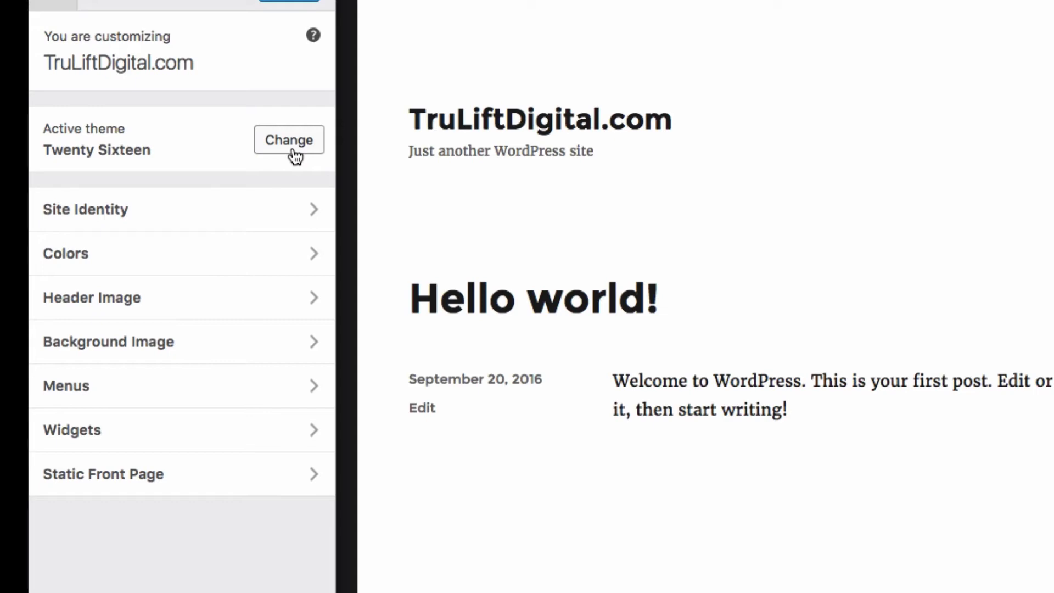
# Step: Live-preview the Twenty Fourteen theme, then go back to the themes list
pyautogui.click(294, 140)
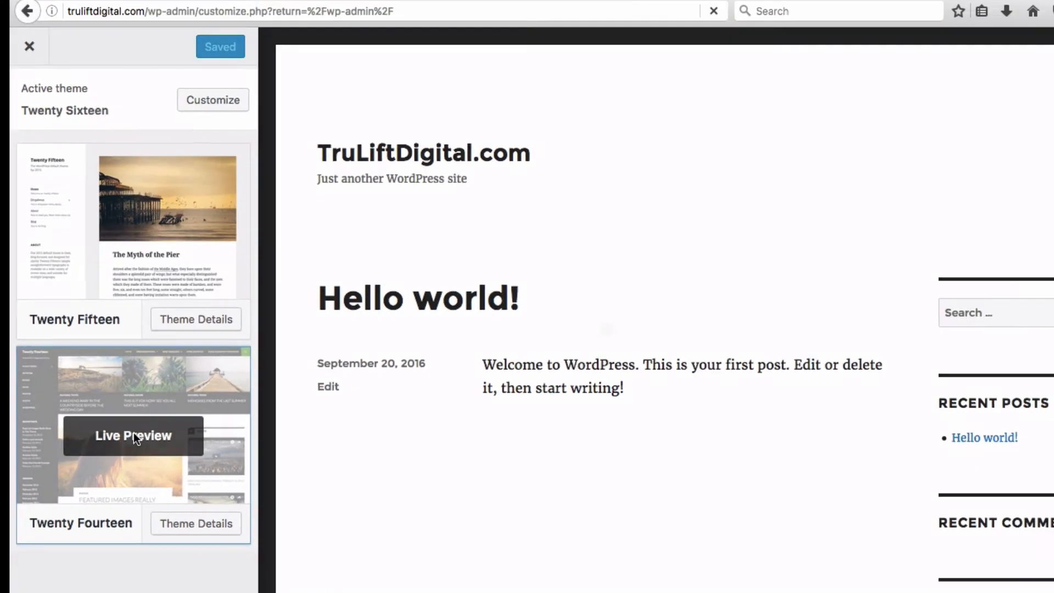
pyautogui.click(184, 472)
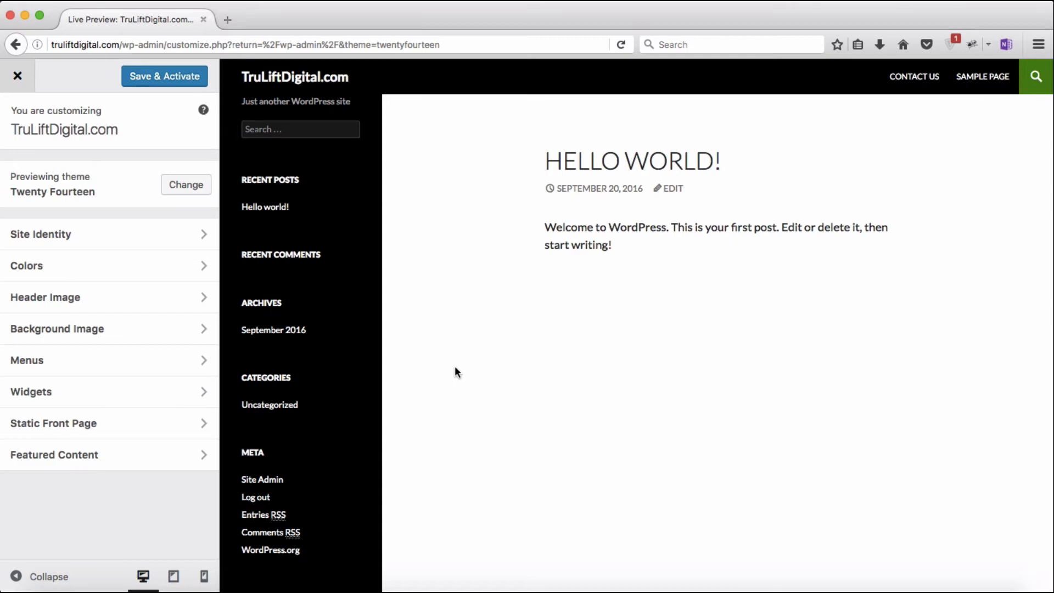
pyautogui.click(187, 186)
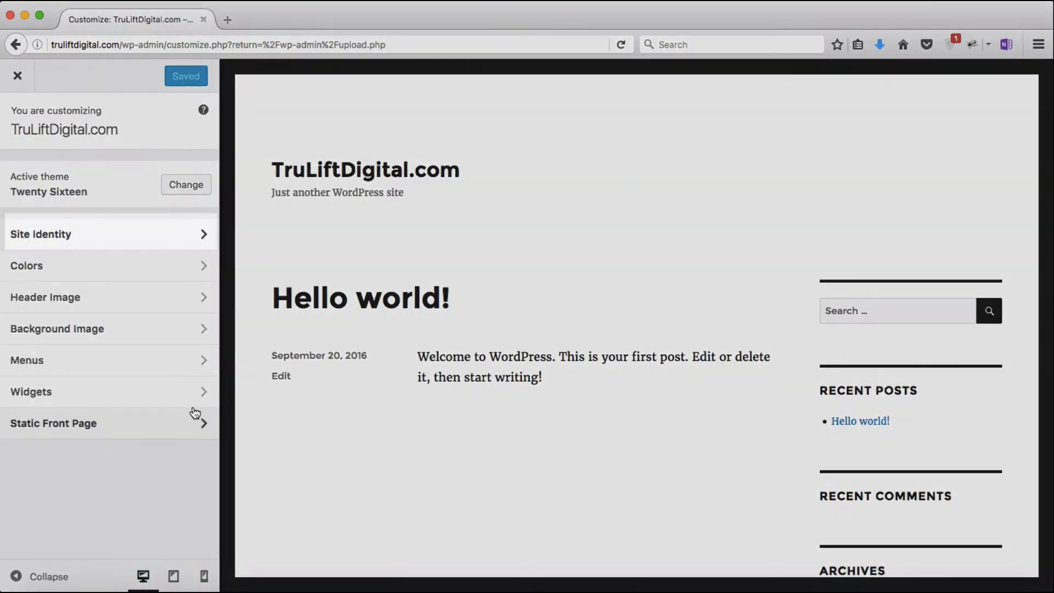
# Step: Open Site Identity, leave the tagline unchanged, and bring up the TruLiftWireFrame2.jpeg sketch in Preview
pyautogui.click(150, 242)
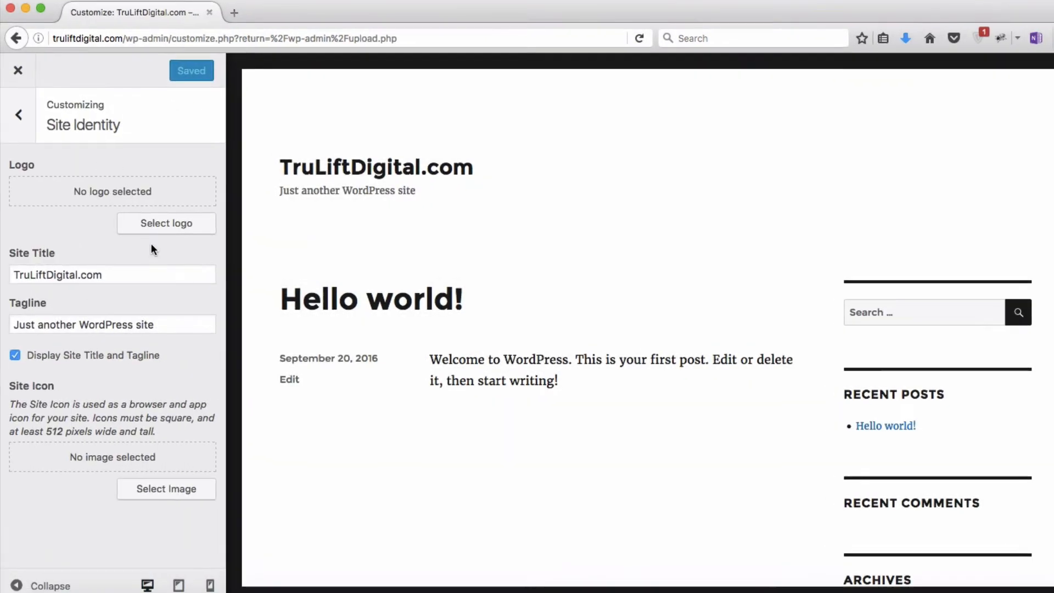
pyautogui.moveTo(164, 326); pyautogui.dragTo(2, 325)
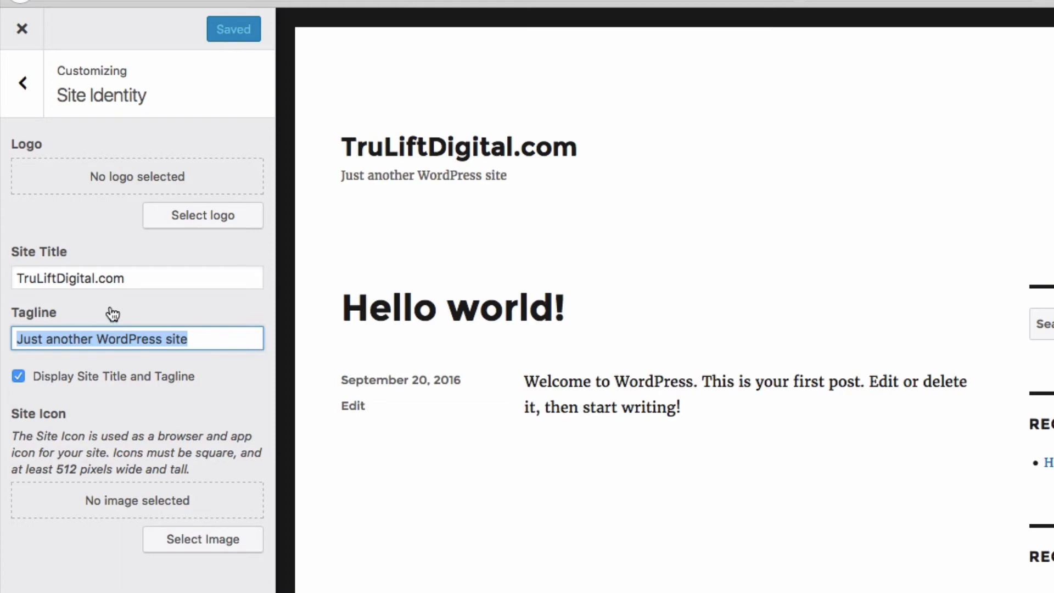
pyautogui.click(139, 391)
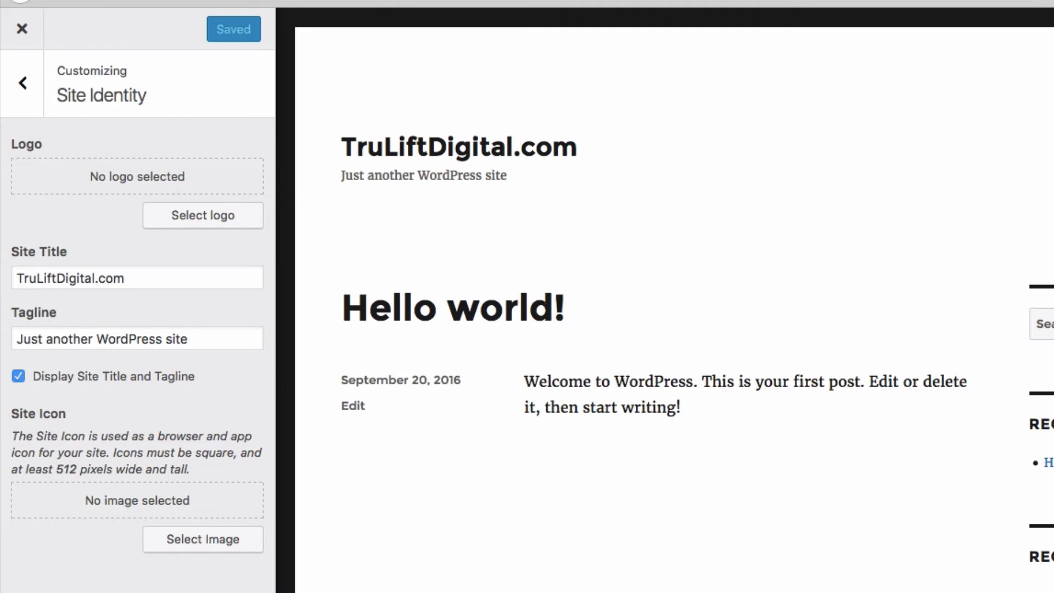
pyautogui.click(938, 589)
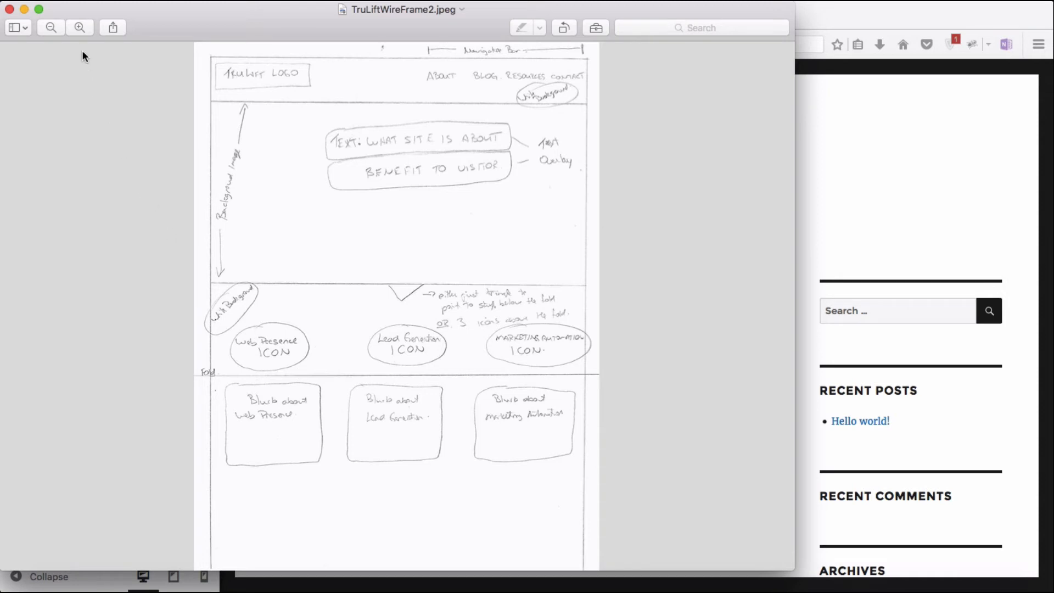
# Step: Zoom the wireframe in twice and scroll up to the logo and About, Blog, Resources, Contact row
pyautogui.click(79, 28)
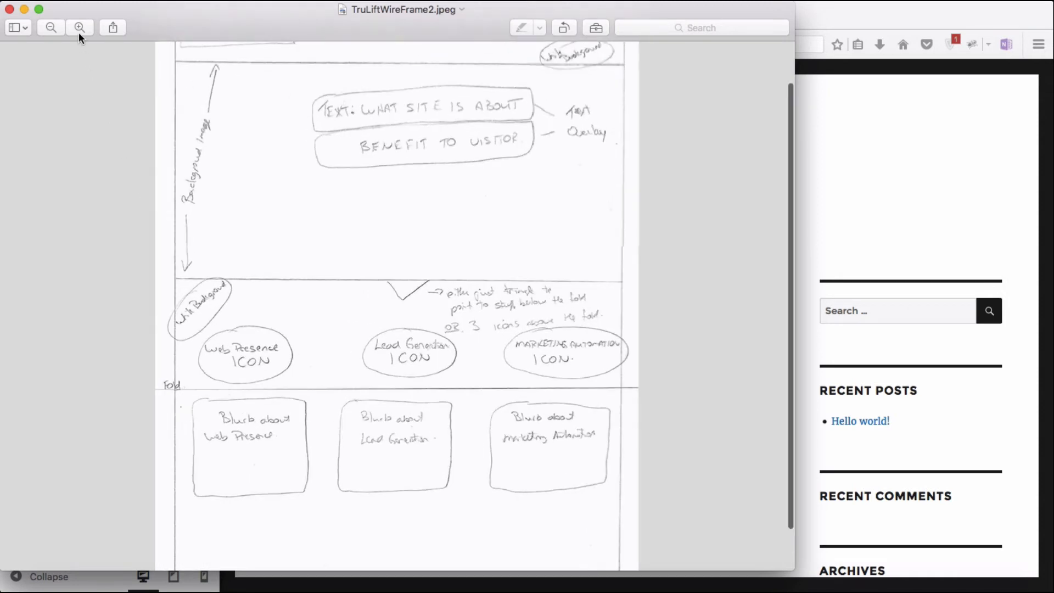
pyautogui.click(79, 28)
pyautogui.scroll(5, 462, 151)
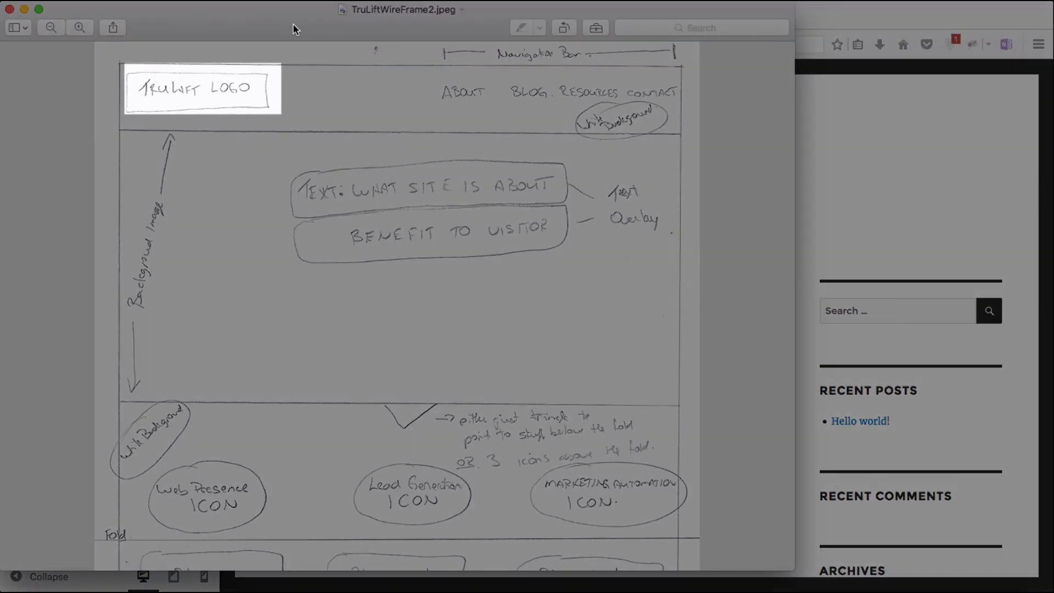
pyautogui.moveTo(292, 23)
pyautogui.mouseDown()
pyautogui.moveTo(415, 277)
pyautogui.moveTo(291, 26)
pyautogui.mouseUp()
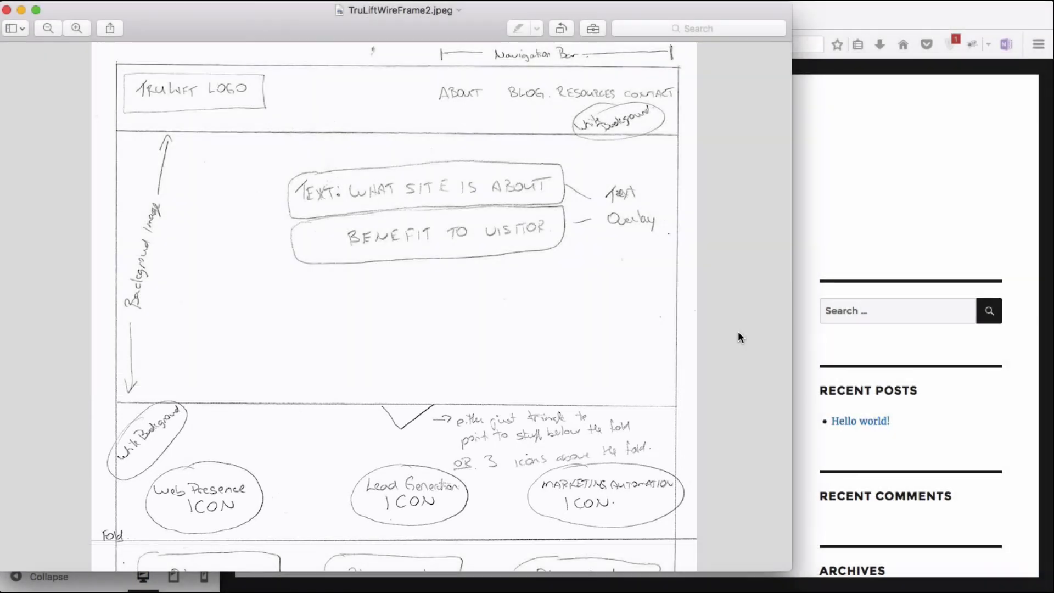
# Step: Scroll down to the wireframe's blurb boxes, then minimize the Preview window
pyautogui.scroll(-5, 738, 332)
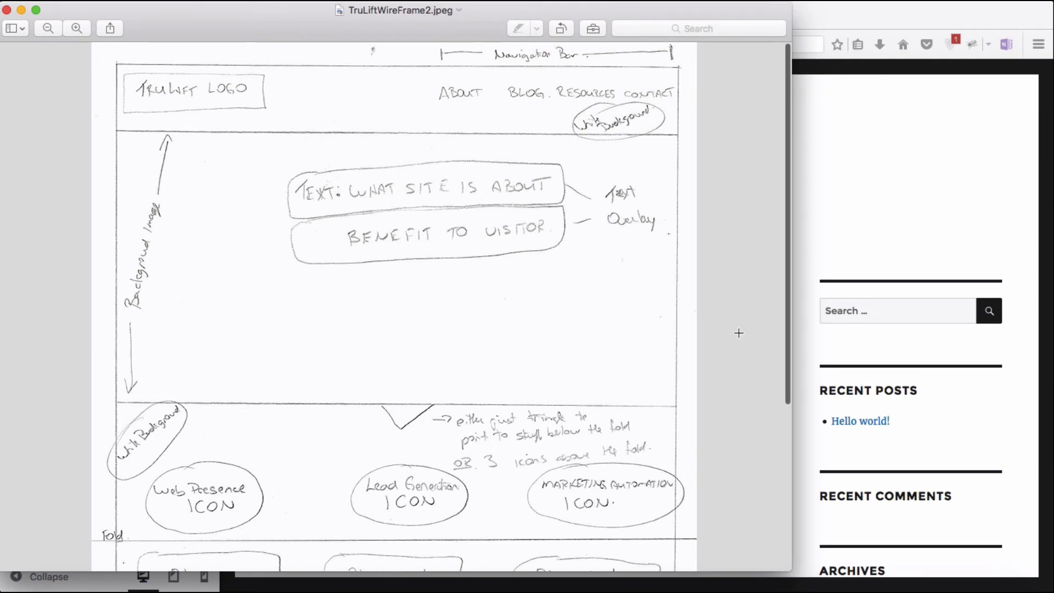
pyautogui.scroll(-4, 738, 332)
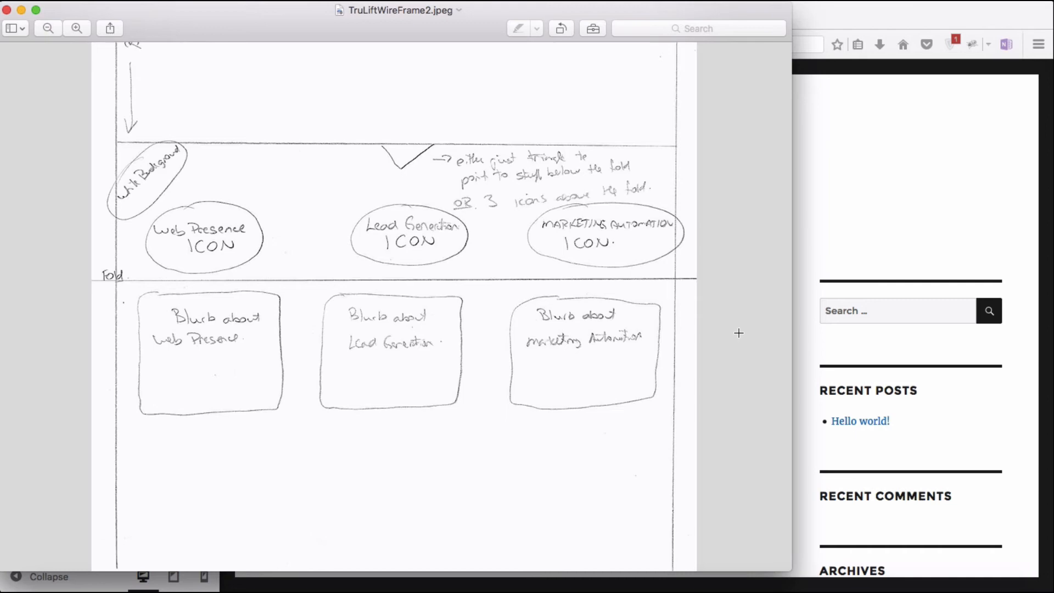
pyautogui.click(22, 10)
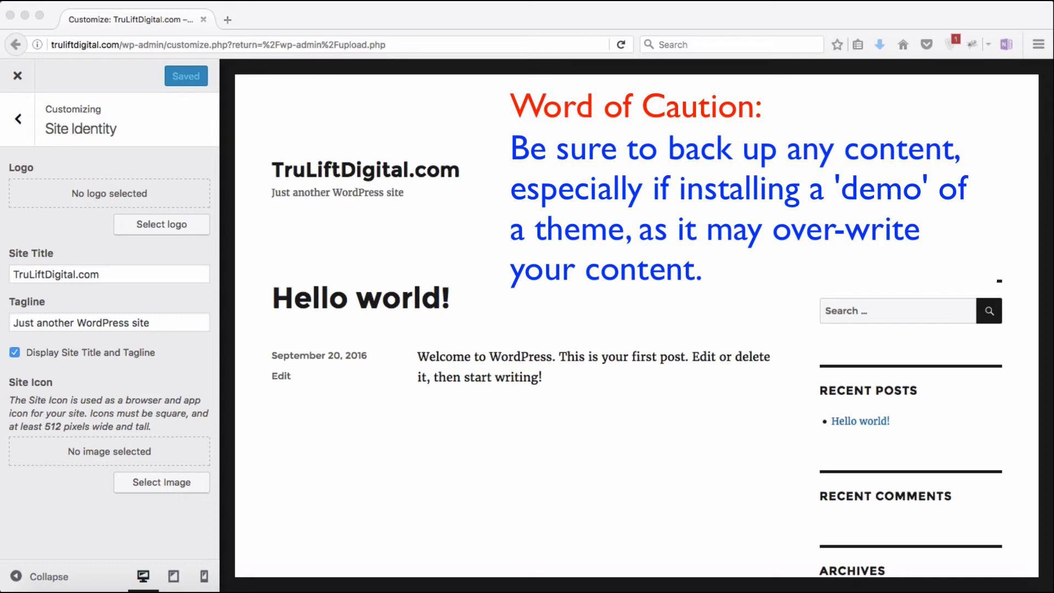
# Step: Pick the Tru Lift Digital Marketing logo from the Media Library for the site logo and open it for editing
pyautogui.click(162, 225)
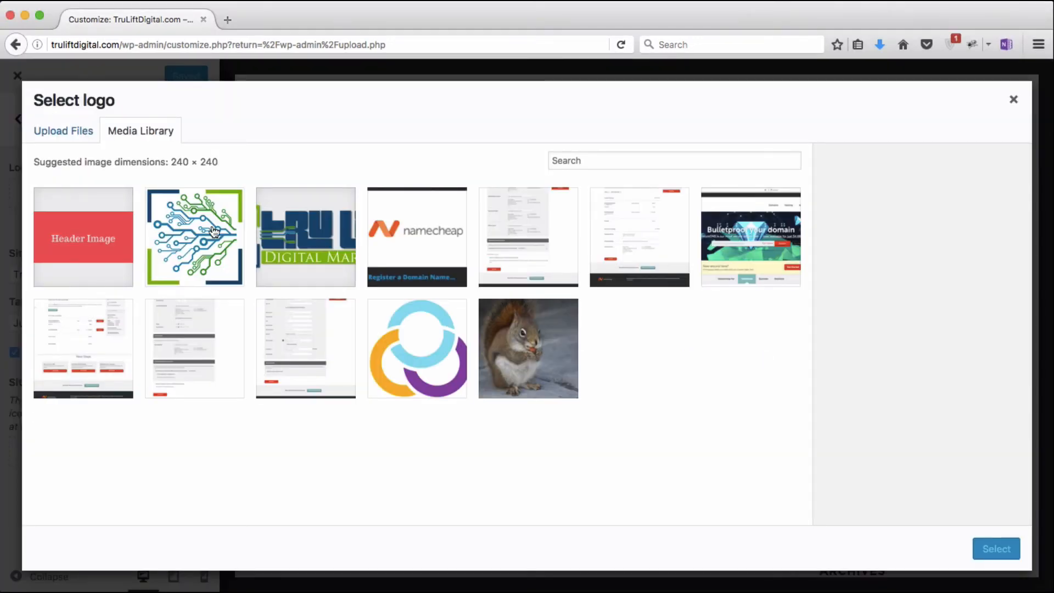
pyautogui.click(293, 236)
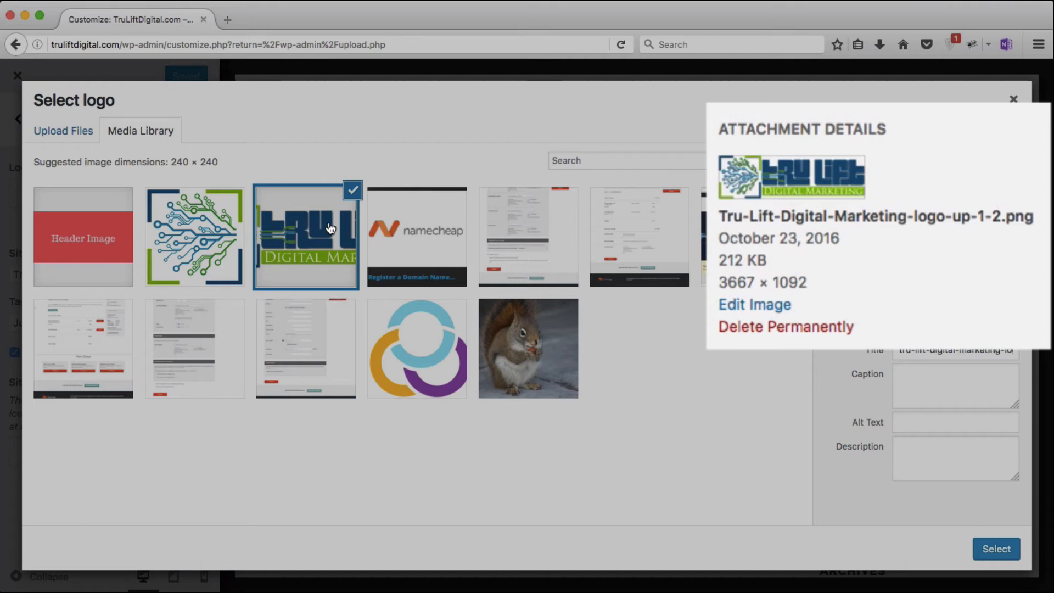
pyautogui.click(750, 305)
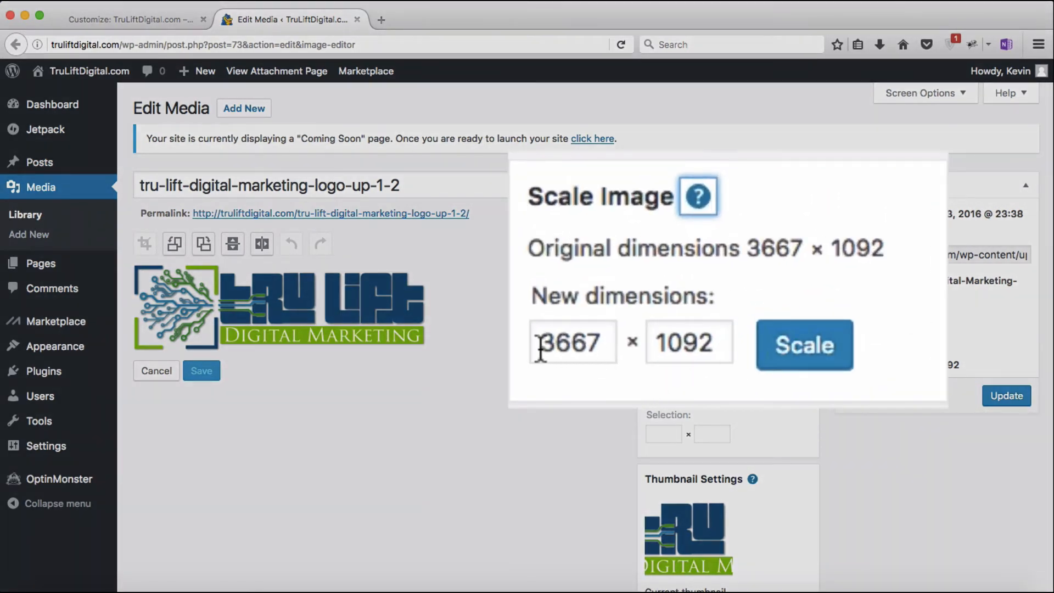
pyautogui.moveTo(539, 347); pyautogui.dragTo(615, 346)
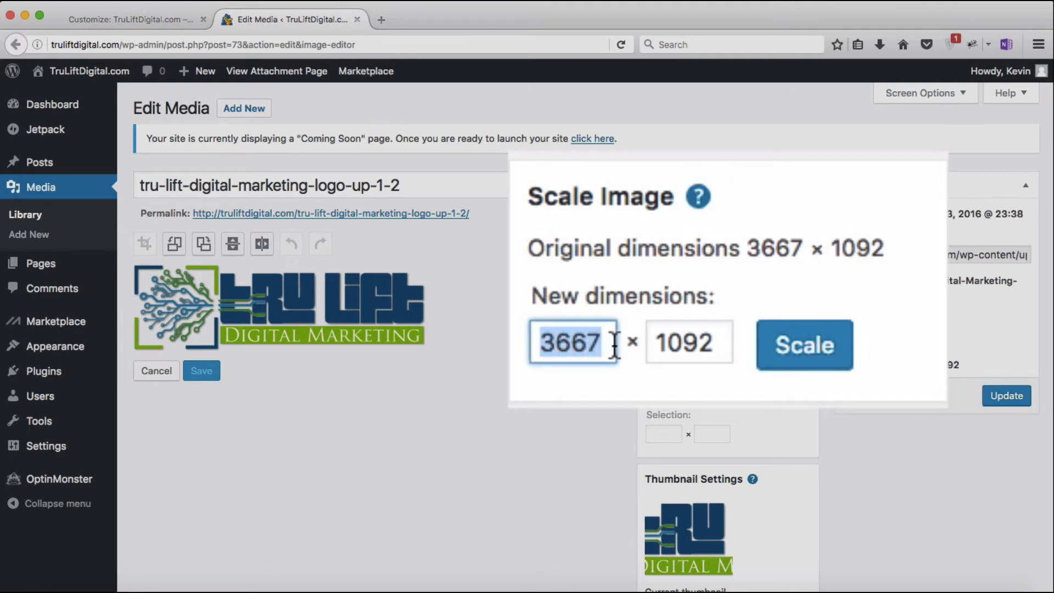
pyautogui.write('240')
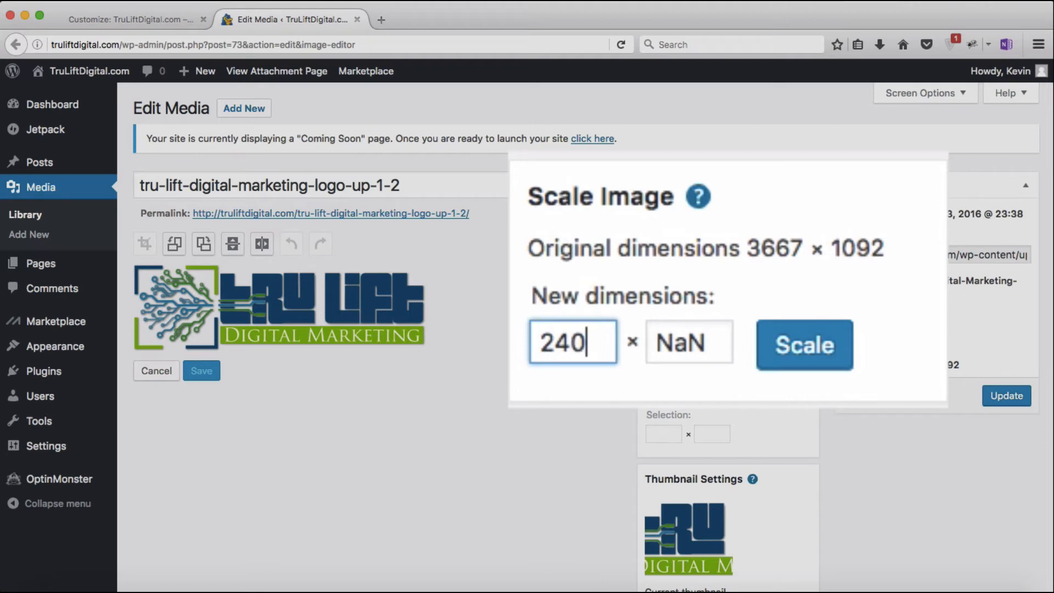
pyautogui.press('Tab')
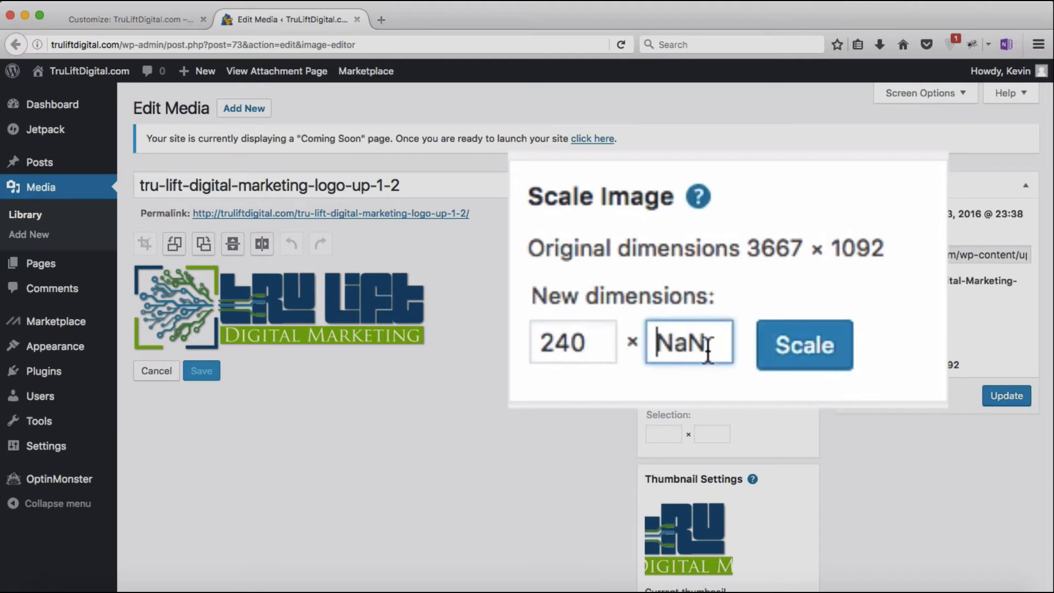
pyautogui.moveTo(705, 349); pyautogui.dragTo(612, 337)
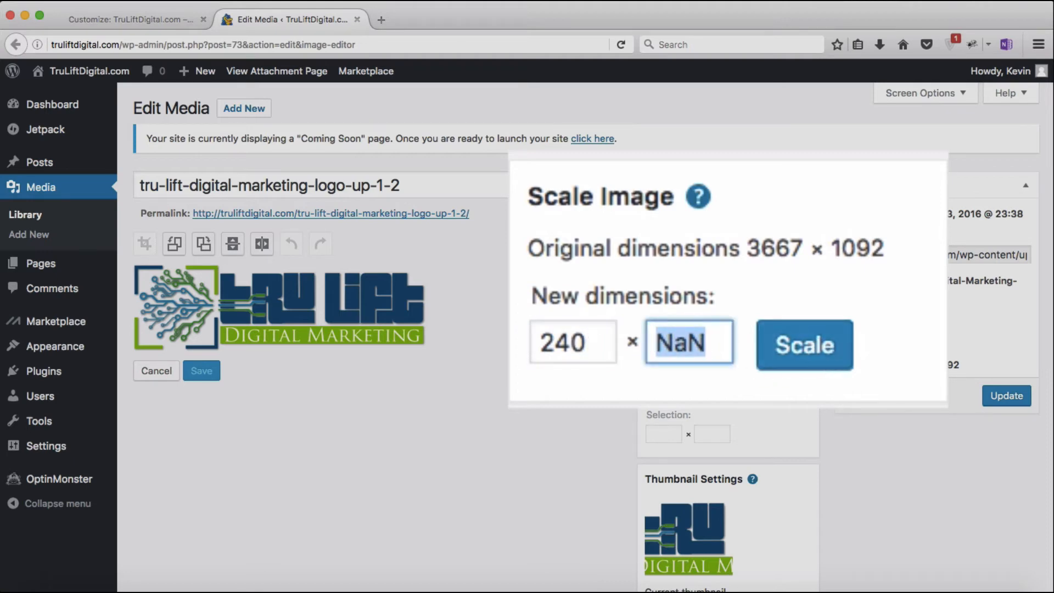
pyautogui.press('BackSpace')
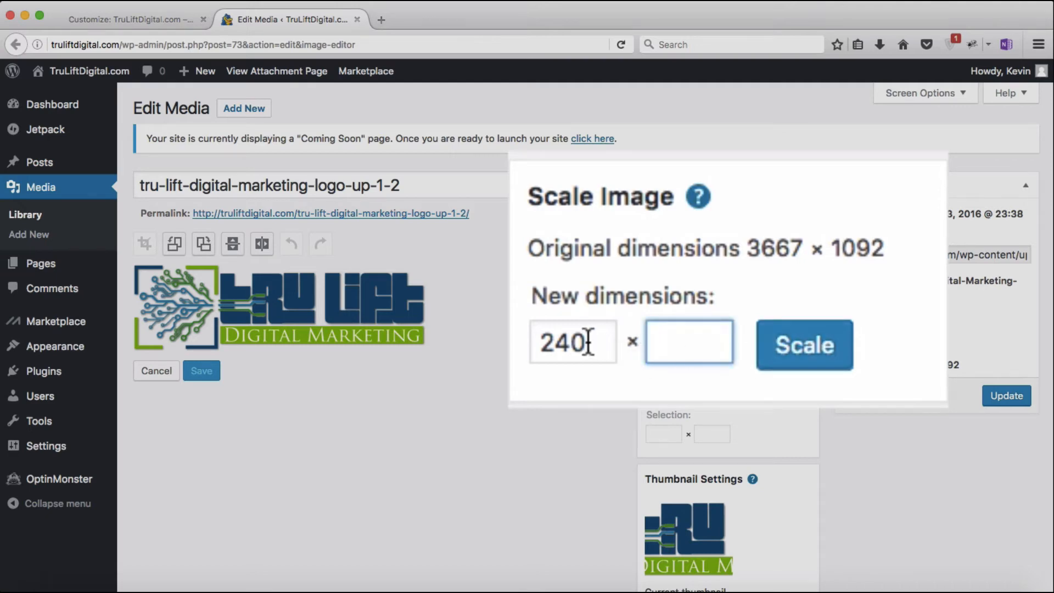
pyautogui.moveTo(590, 341); pyautogui.dragTo(531, 341)
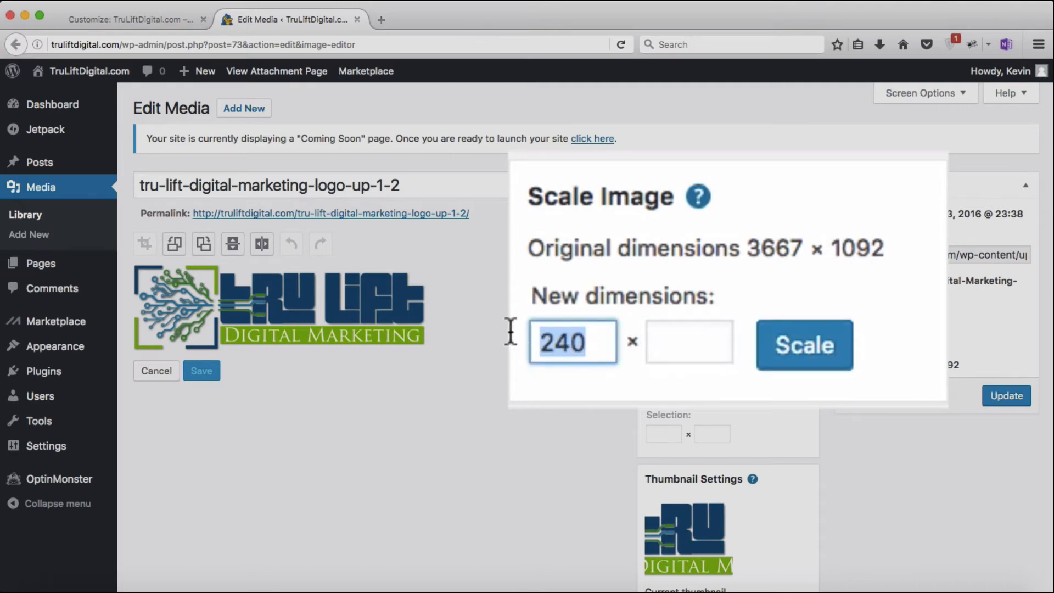
pyautogui.write('240')
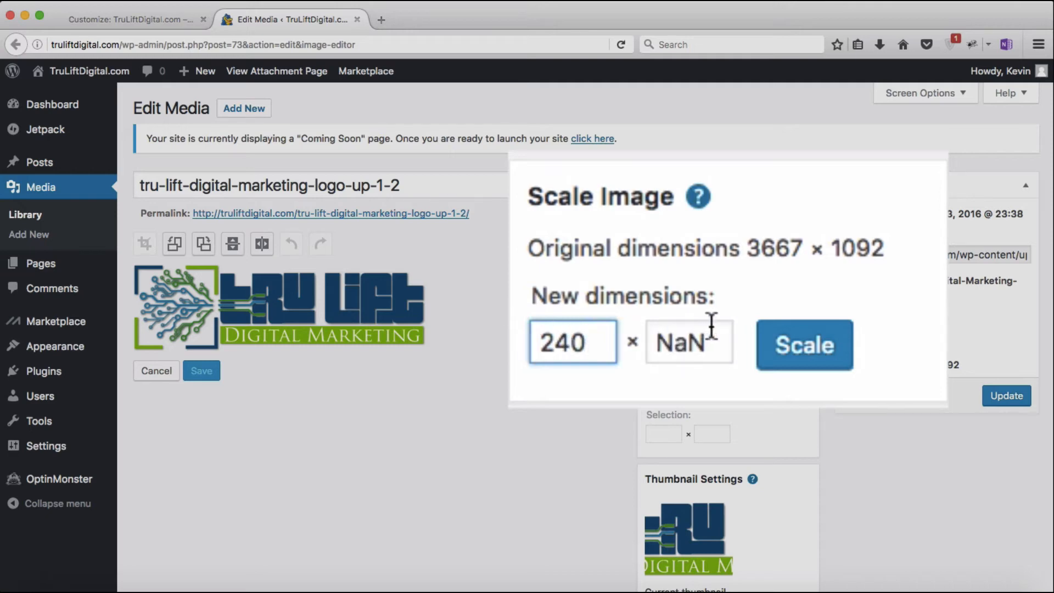
pyautogui.click(793, 344)
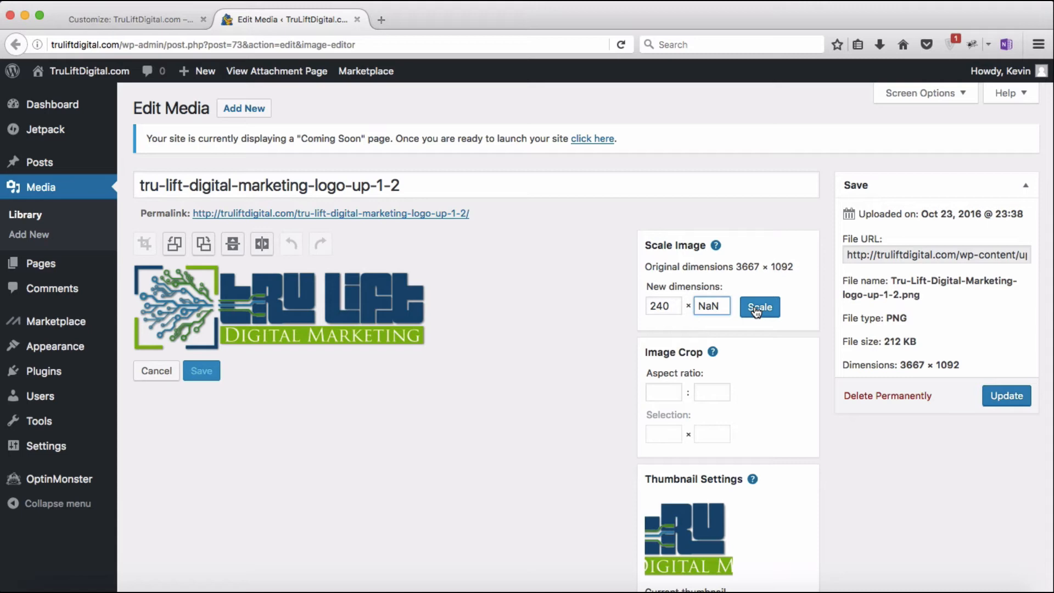
pyautogui.click(756, 311)
pyautogui.click(449, 190)
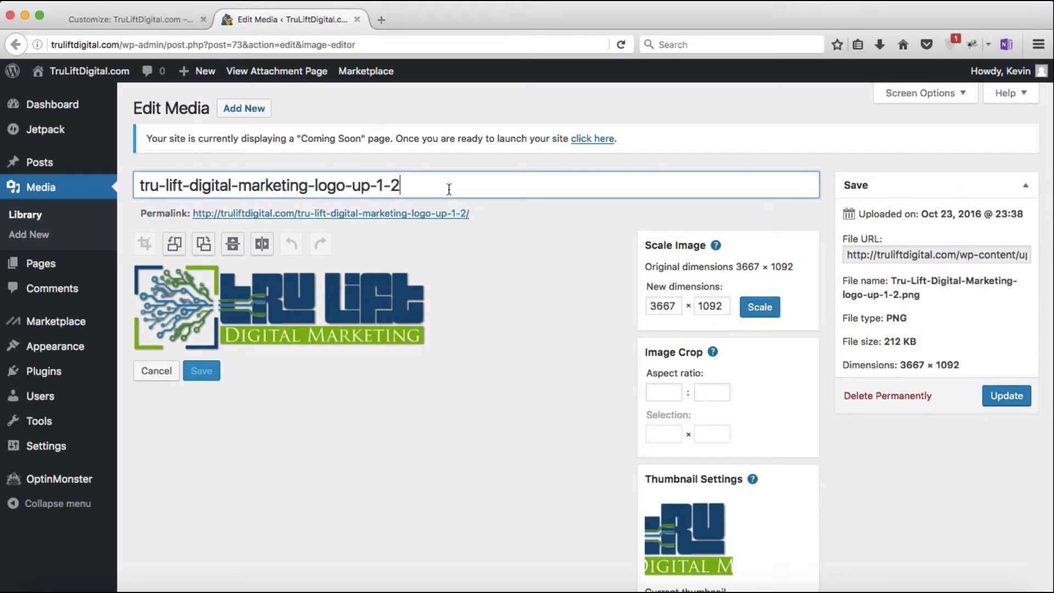
# Step: Replace the logo's media title with 'Tru Lift Digital Marketing'
pyautogui.moveTo(449, 190); pyautogui.dragTo(123, 187)
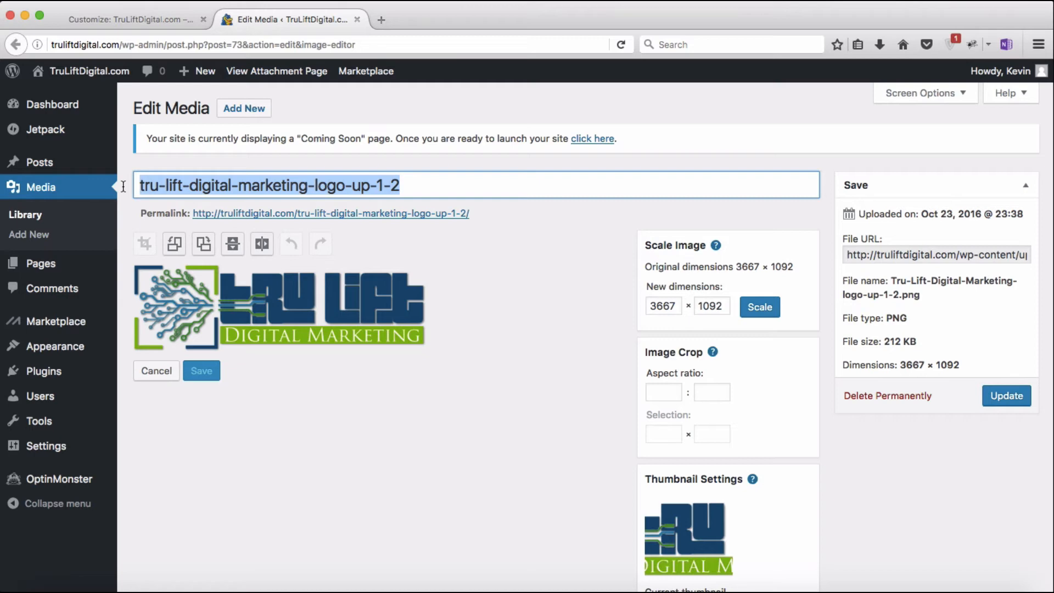
pyautogui.write('Tru')
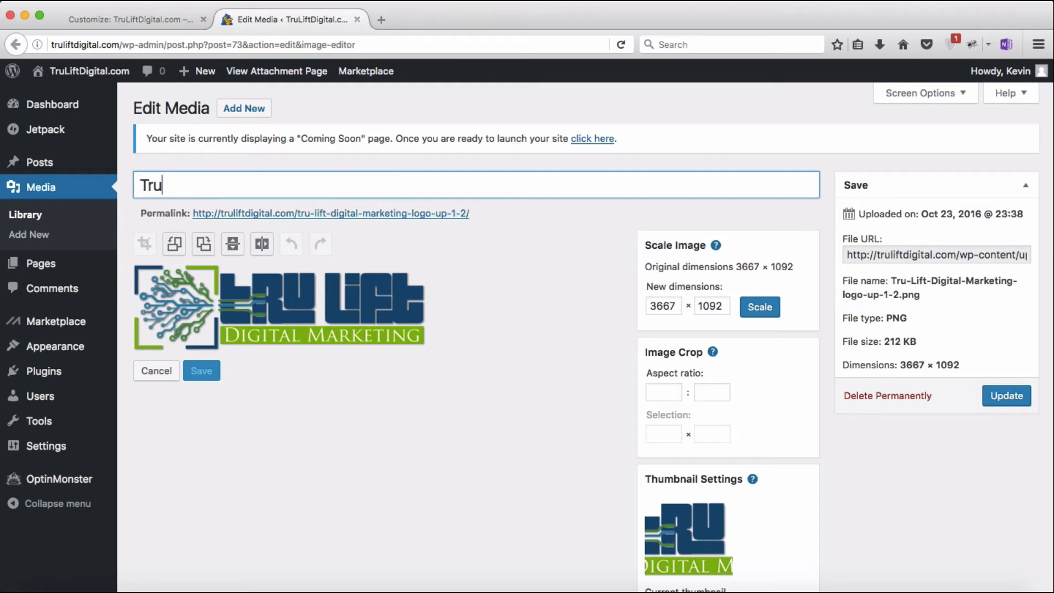
pyautogui.write(' Lift Digital Marketing')
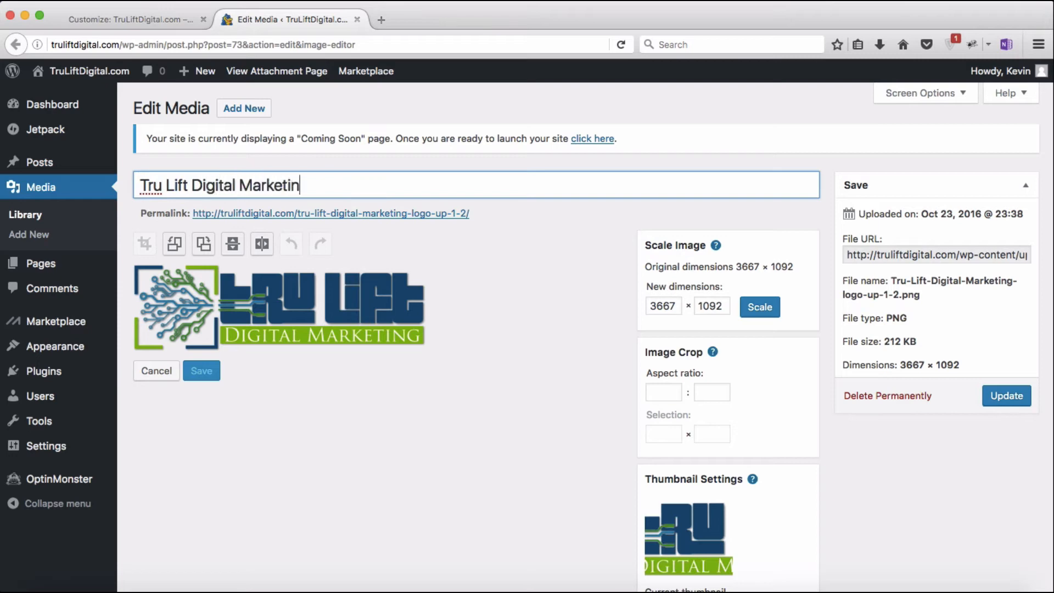
pyautogui.click(450, 272)
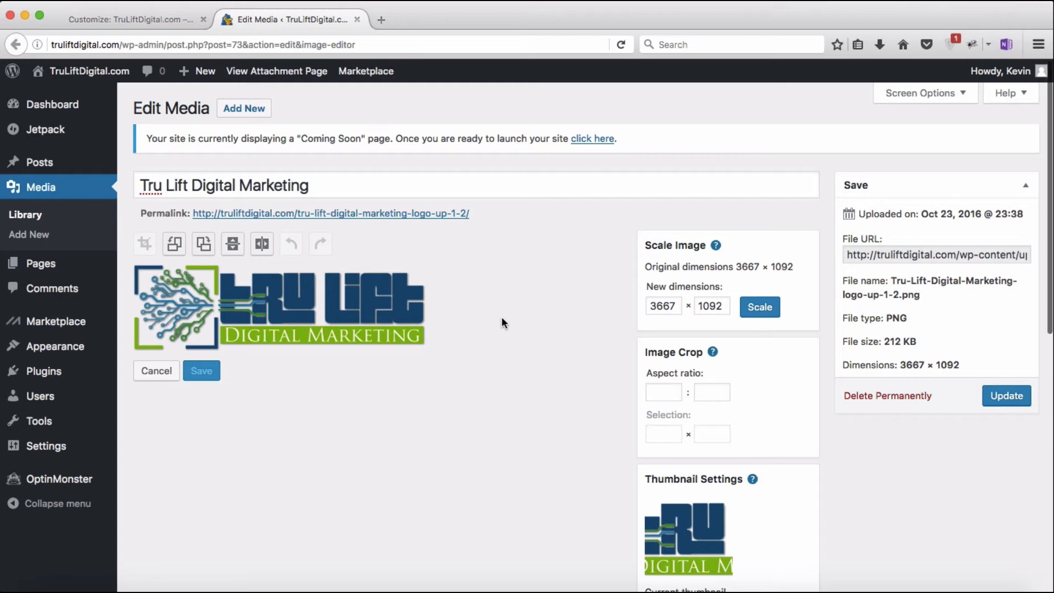
# Step: Enter 'Home' as the logo's alternative text and description, then select the description's Home
pyautogui.scroll(-10, 501, 317)
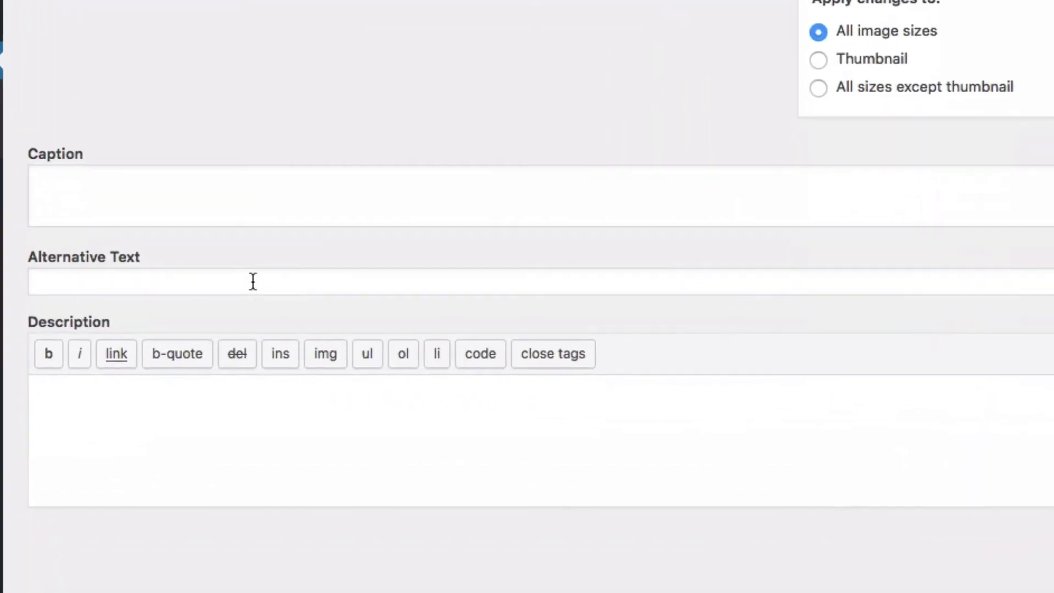
pyautogui.click(276, 324)
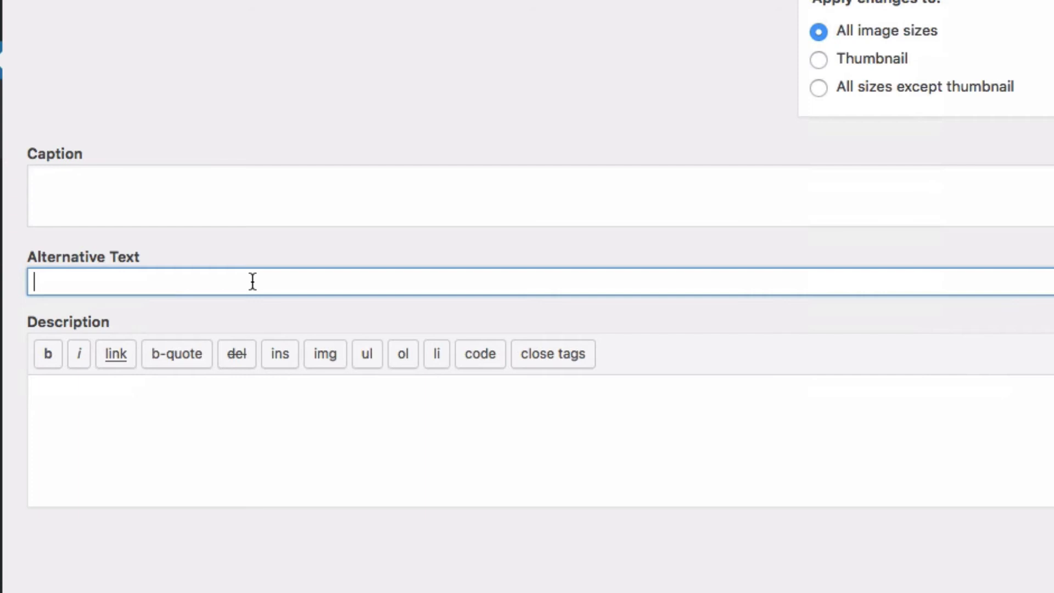
pyautogui.write('Home')
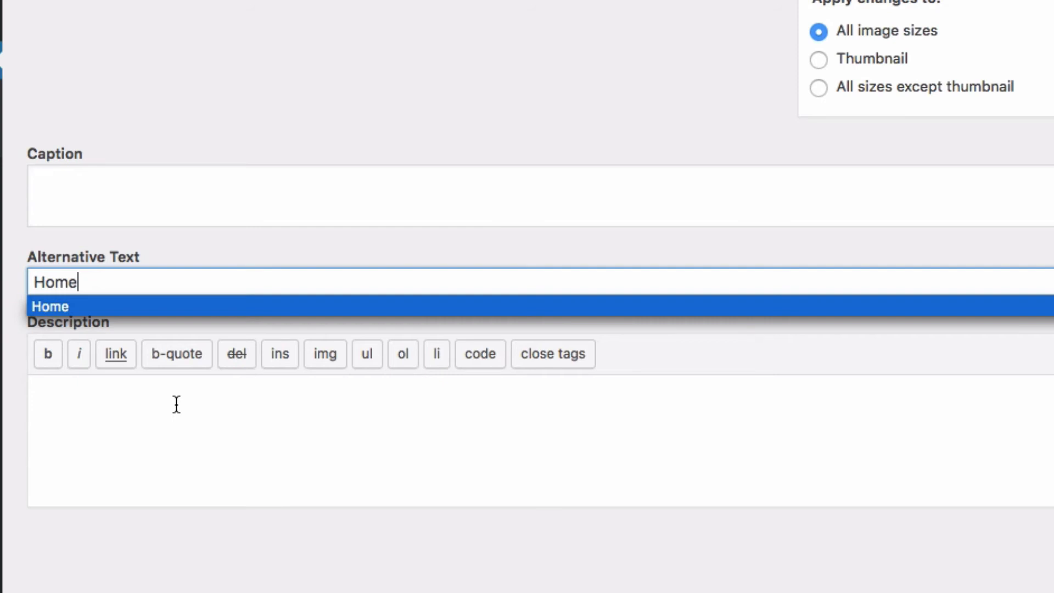
pyautogui.click(176, 404)
pyautogui.write('Hom')
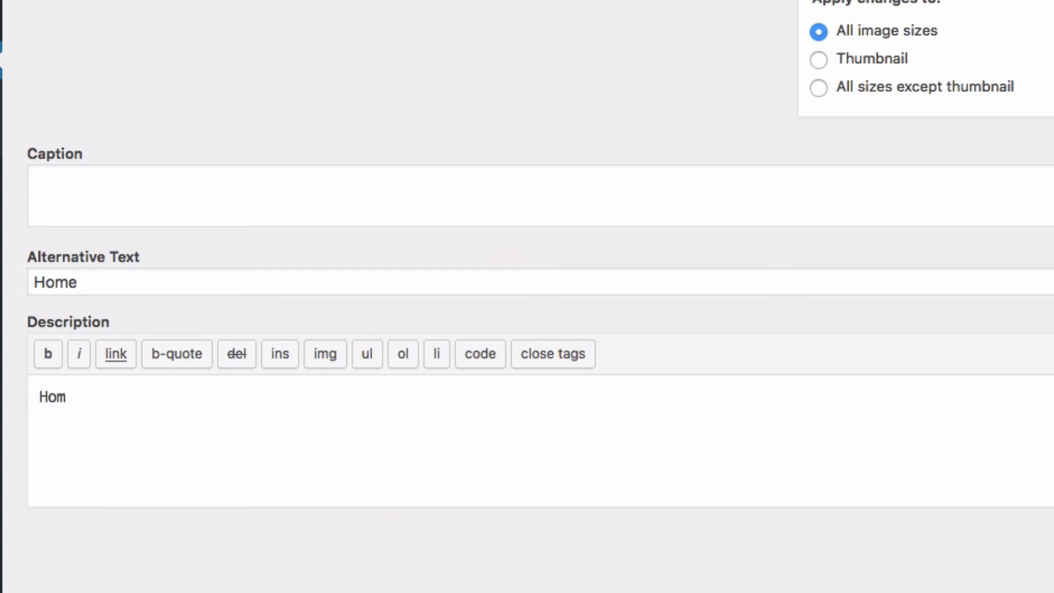
pyautogui.write('e')
pyautogui.moveTo(40, 397); pyautogui.dragTo(89, 396)
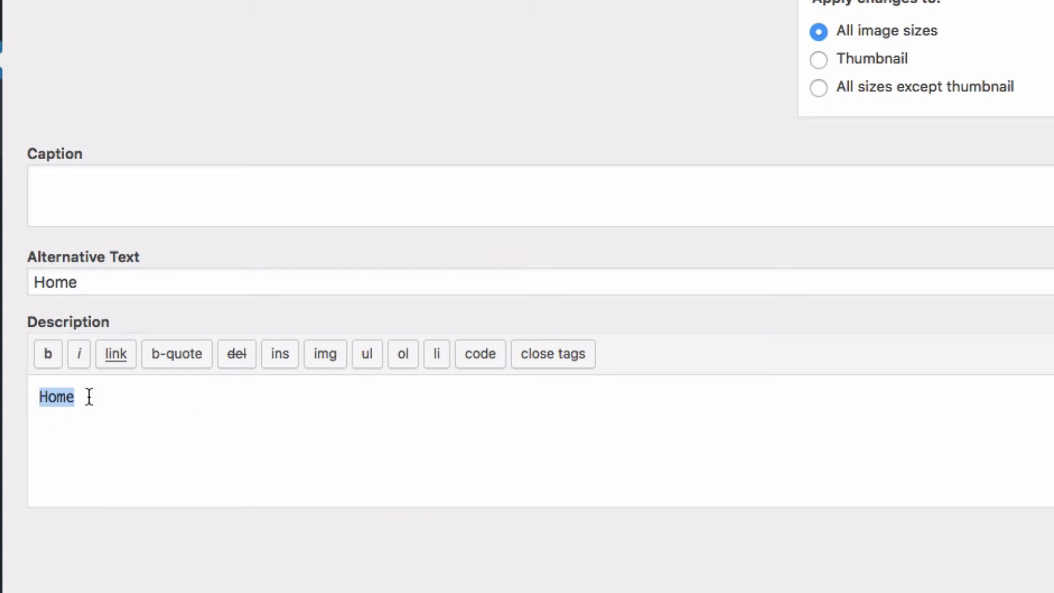
pyautogui.click(114, 359)
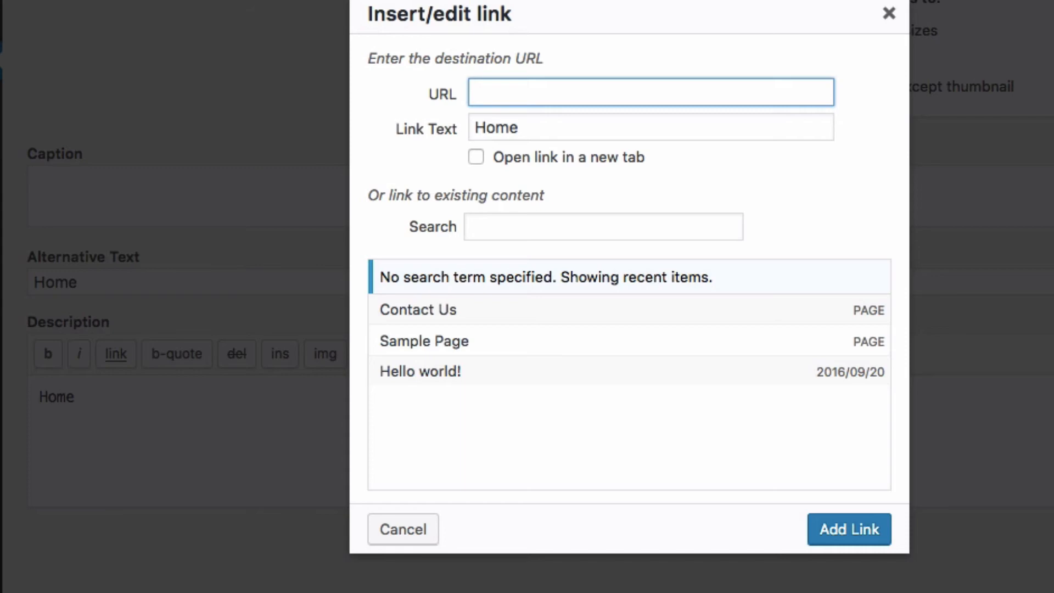
pyautogui.write('http')
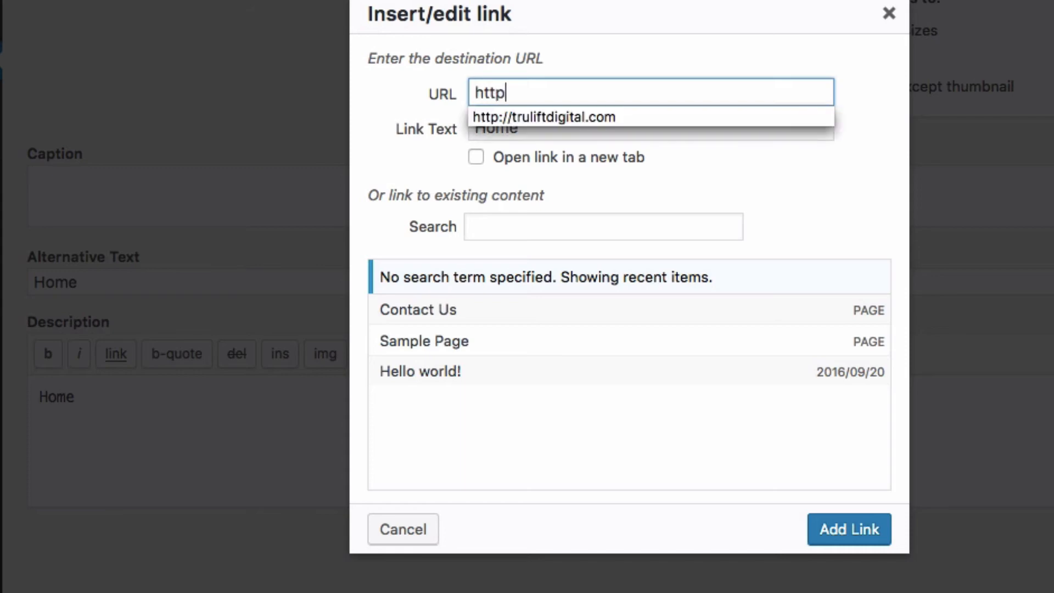
pyautogui.write('://truliftdigital.com')
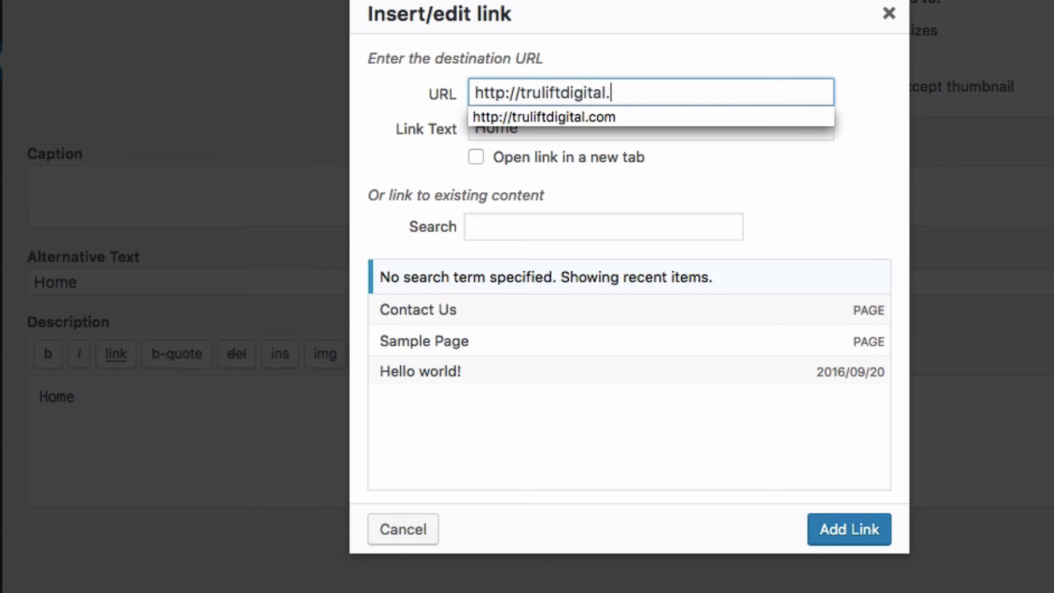
pyautogui.click(352, 173)
pyautogui.click(476, 157)
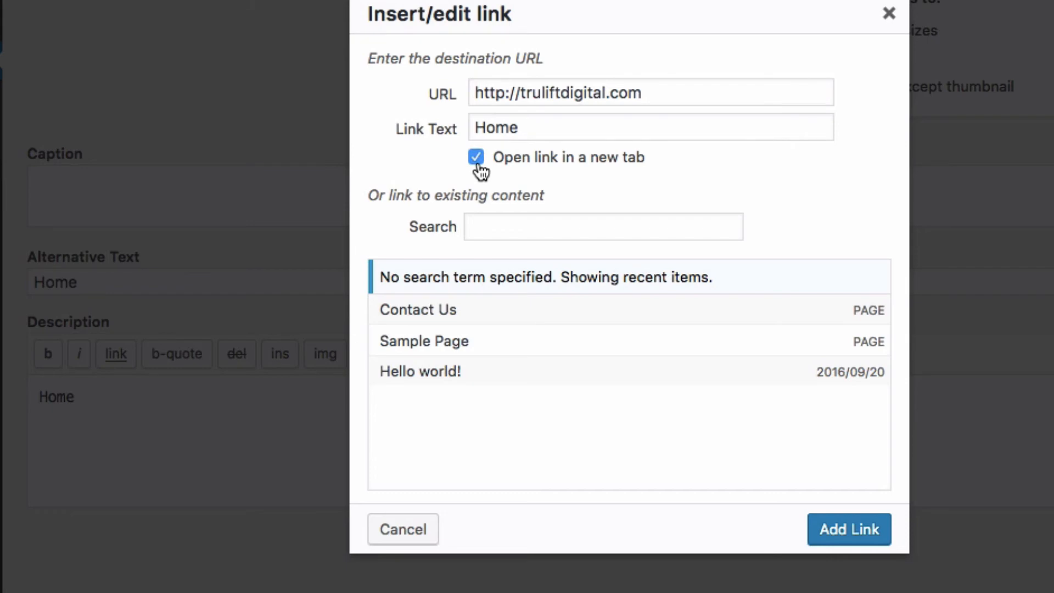
pyautogui.click(476, 159)
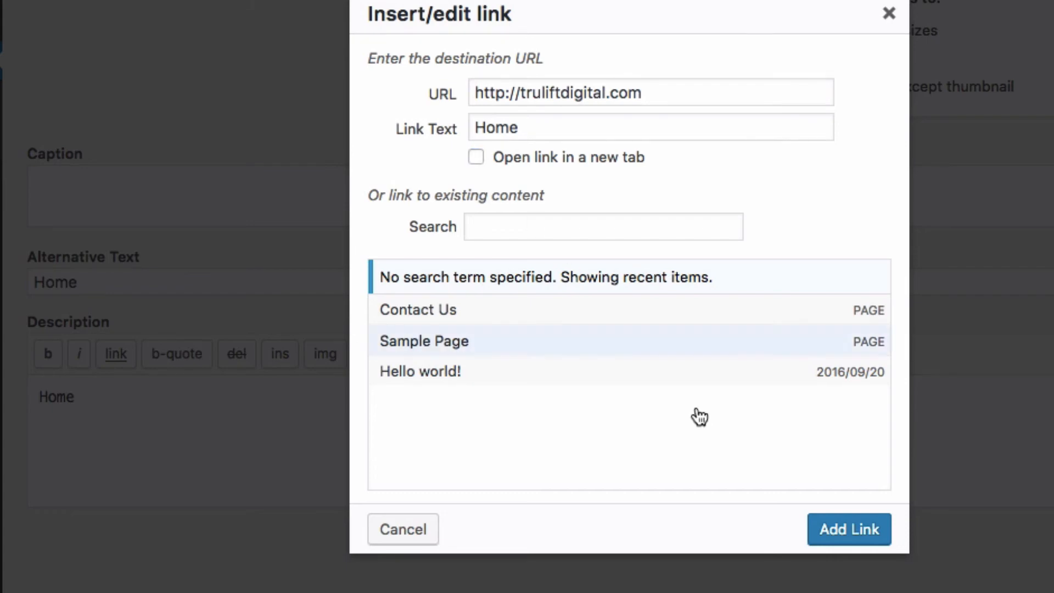
pyautogui.click(826, 526)
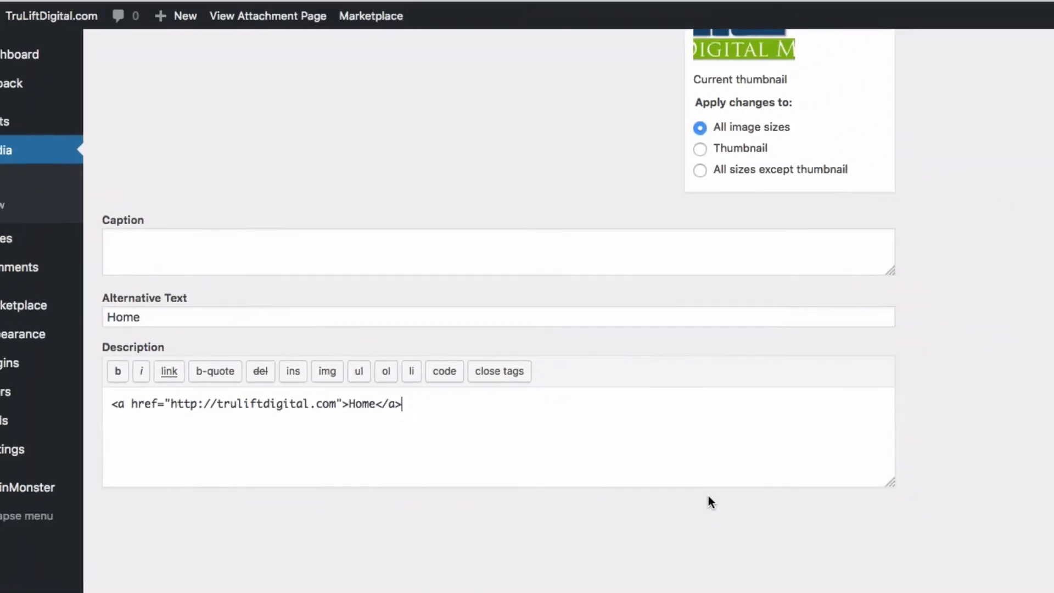
pyautogui.scroll(8, 829, 518)
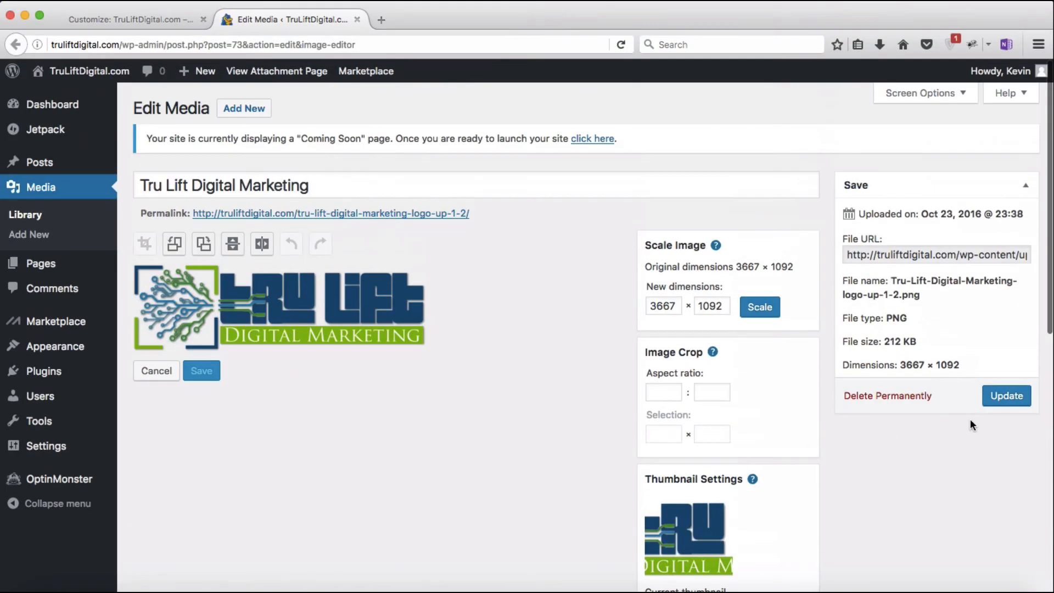
# Step: Update the logo's media details and close the Edit Media tab
pyautogui.click(1008, 394)
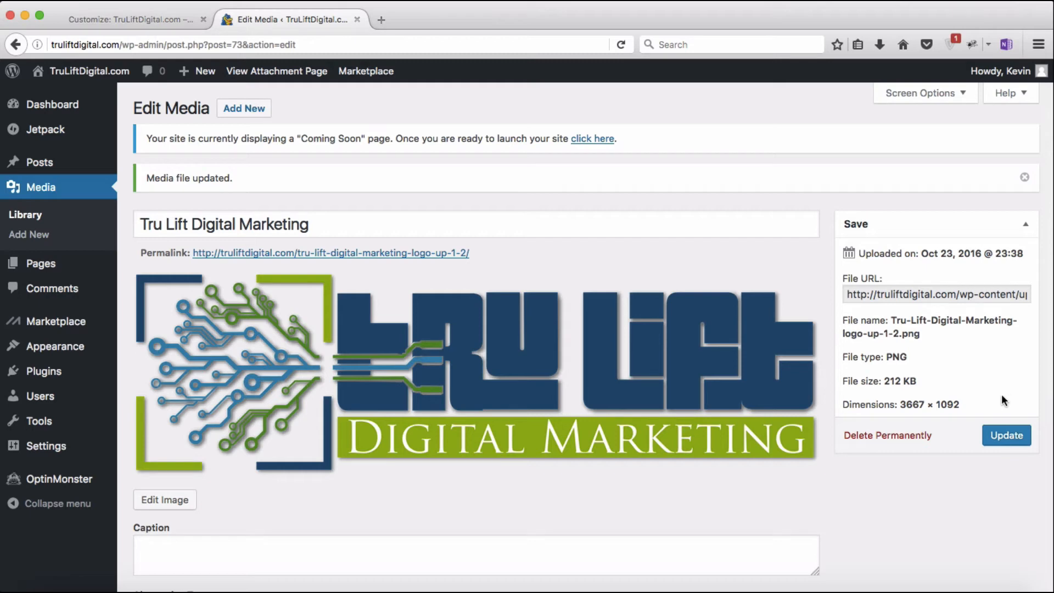
pyautogui.click(357, 19)
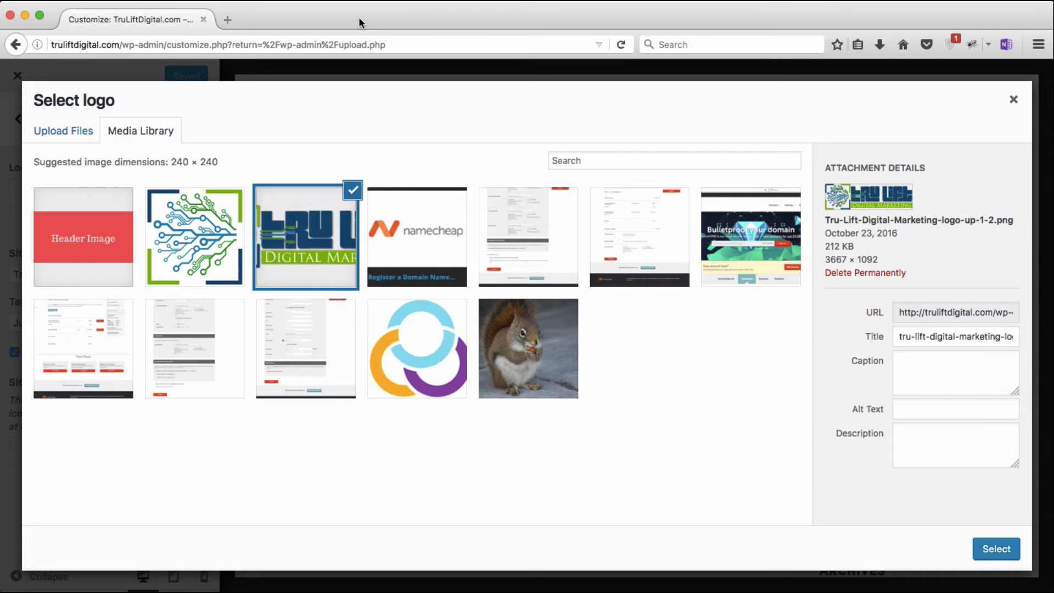
# Step: Select the Tru Lift logo and stretch the crop to the full image width before cropping
pyautogui.click(996, 549)
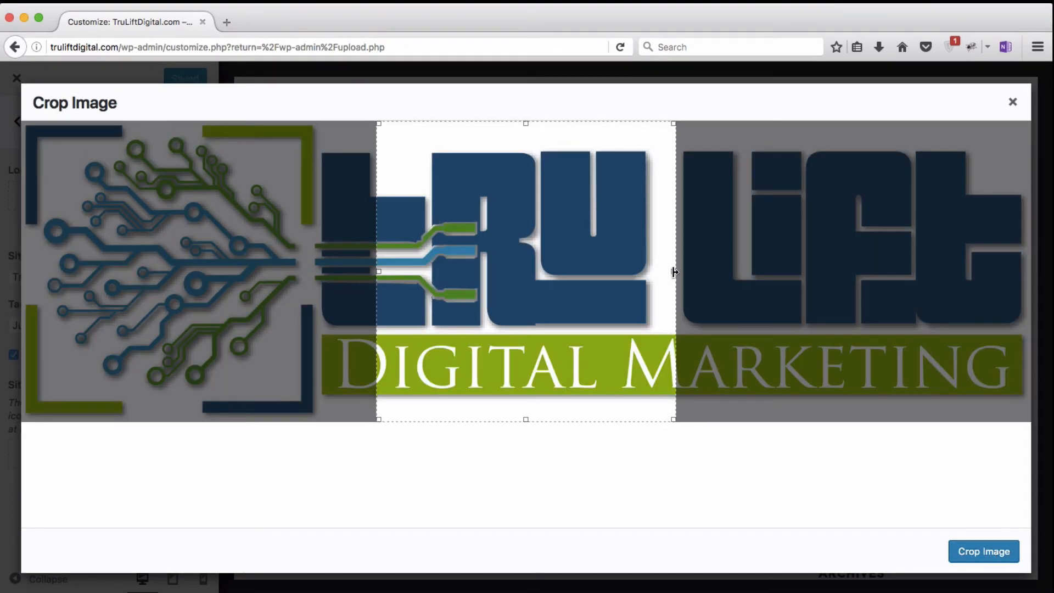
pyautogui.moveTo(675, 271); pyautogui.dragTo(990, 285)
pyautogui.moveTo(377, 273); pyautogui.dragTo(24, 272)
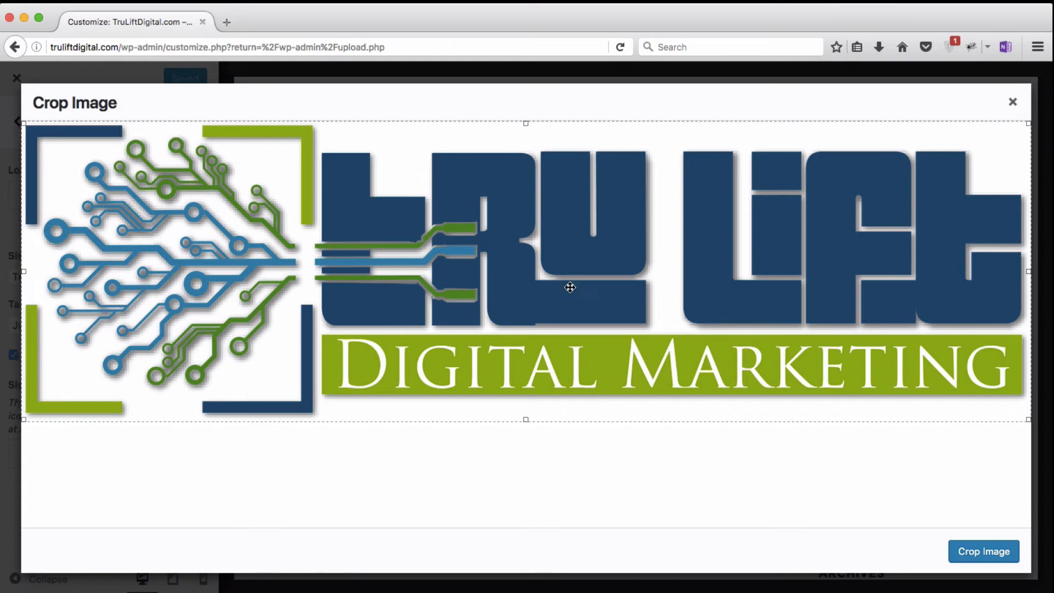
pyautogui.click(996, 549)
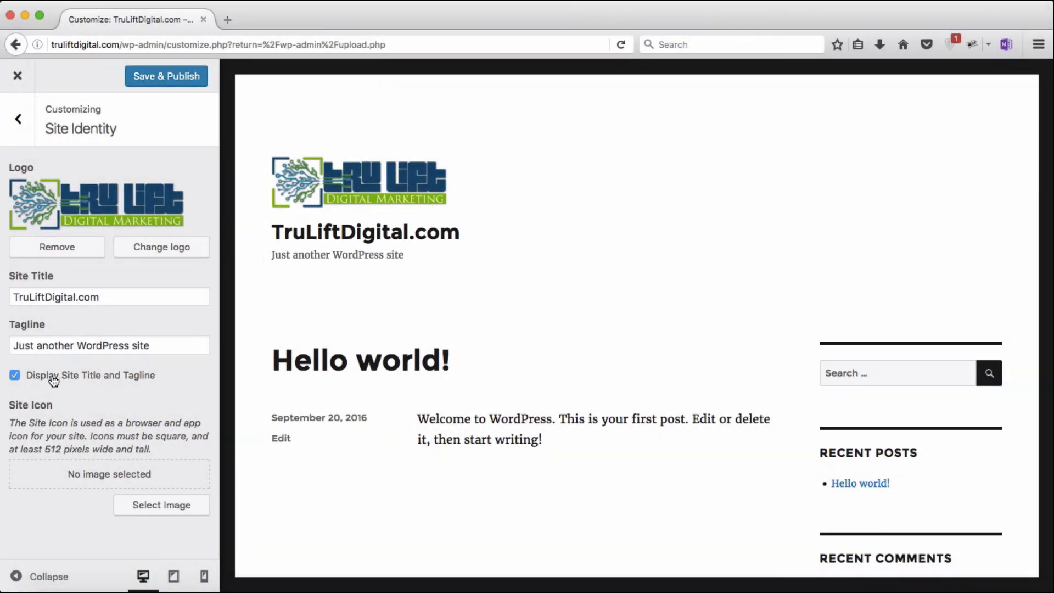
# Step: Uncheck Display Site Title and Tagline, publish the change, and exit the Customizer
pyautogui.click(17, 376)
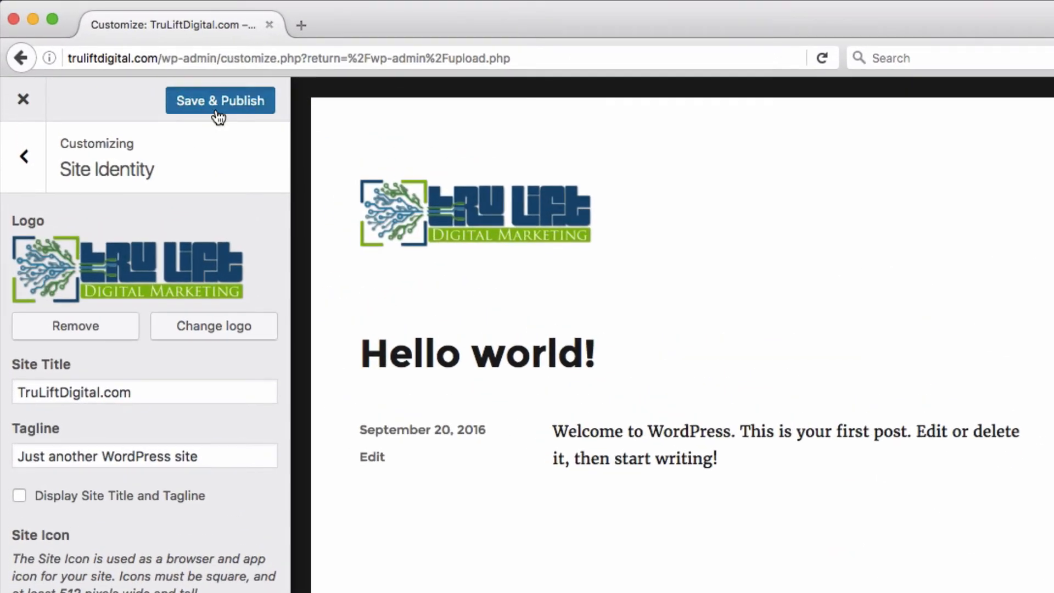
pyautogui.click(216, 110)
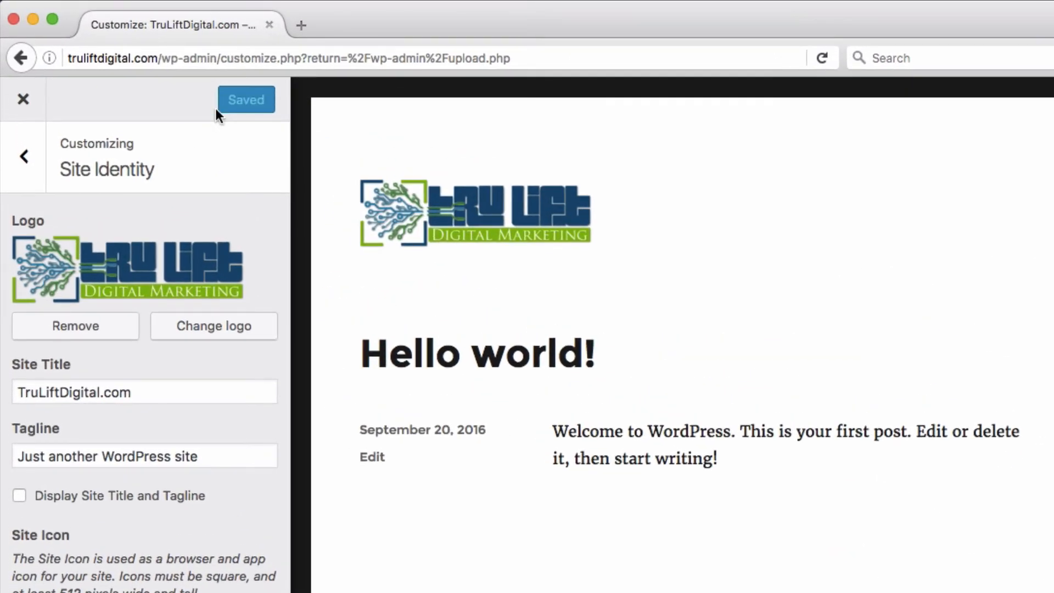
pyautogui.click(28, 108)
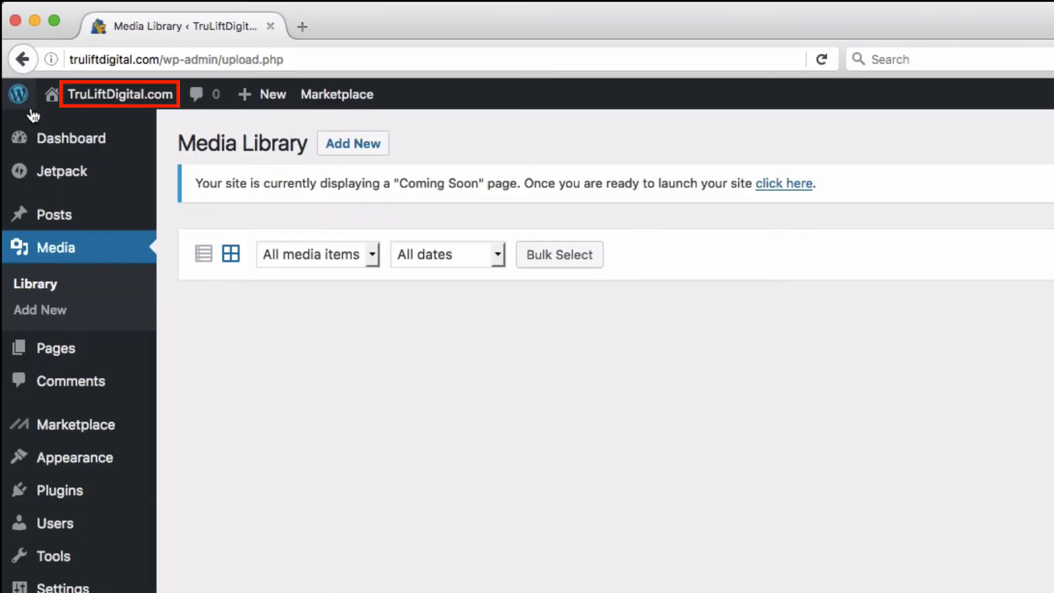
# Step: View the live site showing the new logo, then go to the admin Dashboard from the site-name menu
pyautogui.moveTo(106, 98)
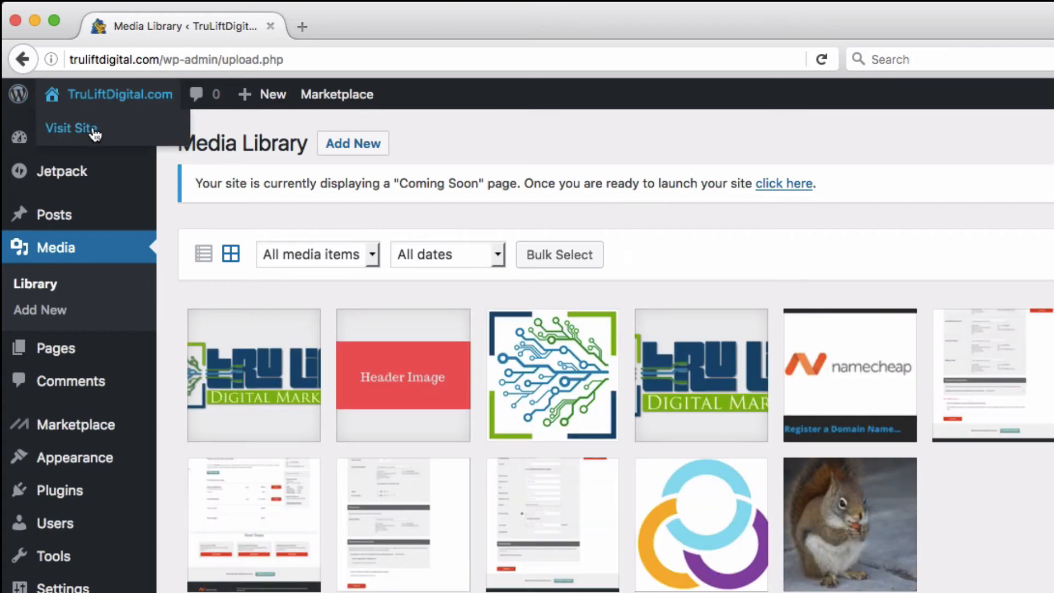
pyautogui.click(90, 136)
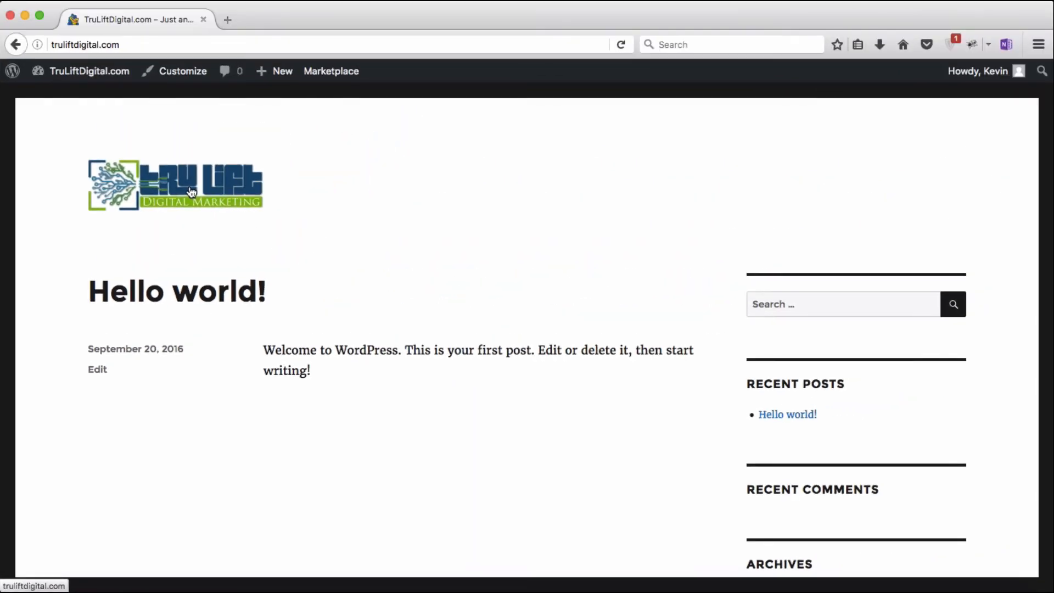
pyautogui.moveTo(113, 79)
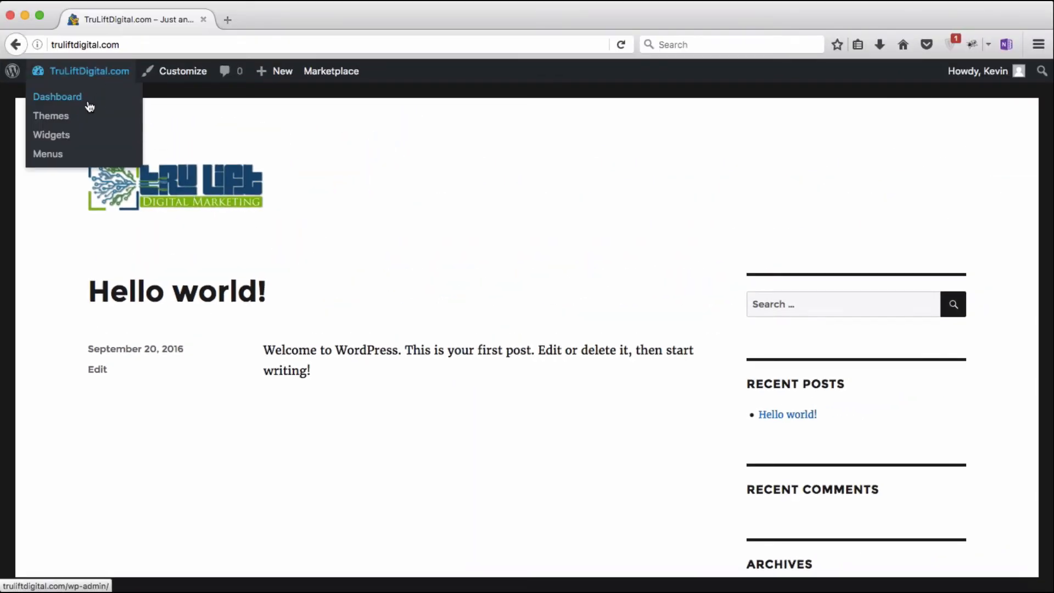
pyautogui.click(89, 106)
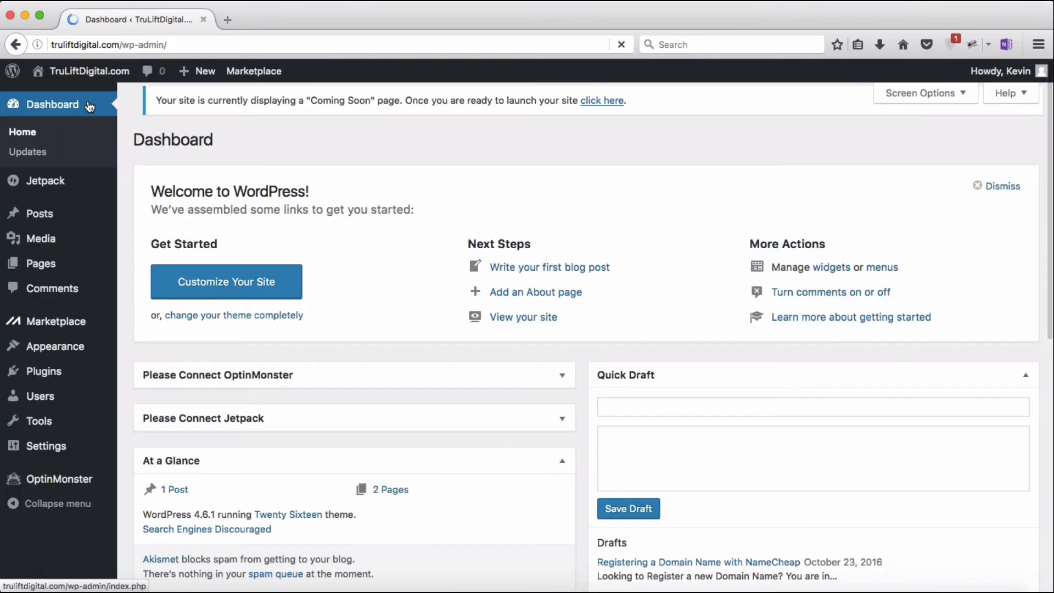
# Step: In Customize > Site Identity, set 512x512-fr-1576x1576.png, the circuit-board graphic, as the Site Icon
pyautogui.moveTo(71, 347)
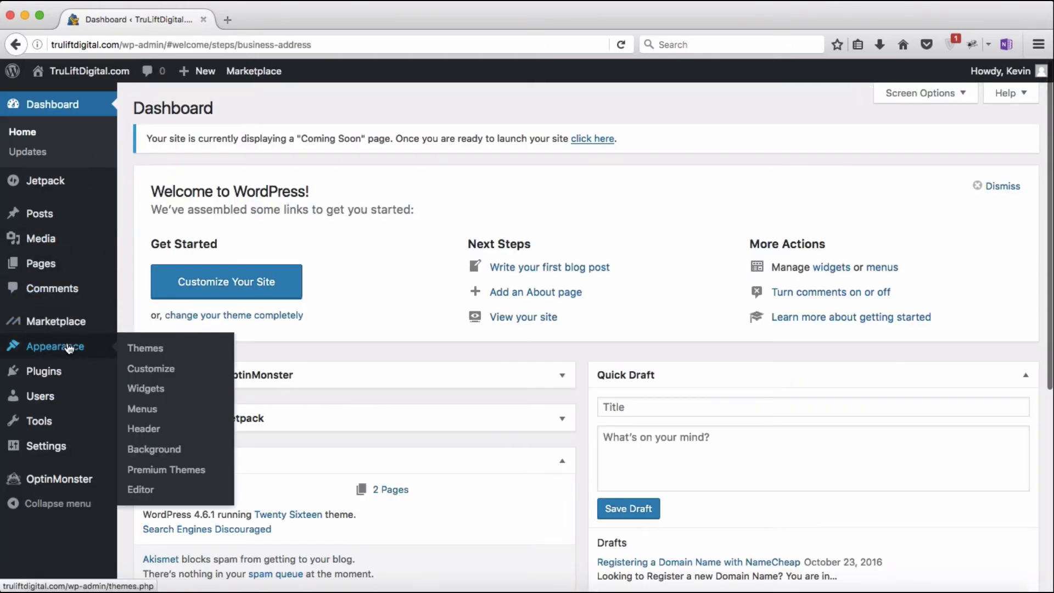
pyautogui.click(153, 368)
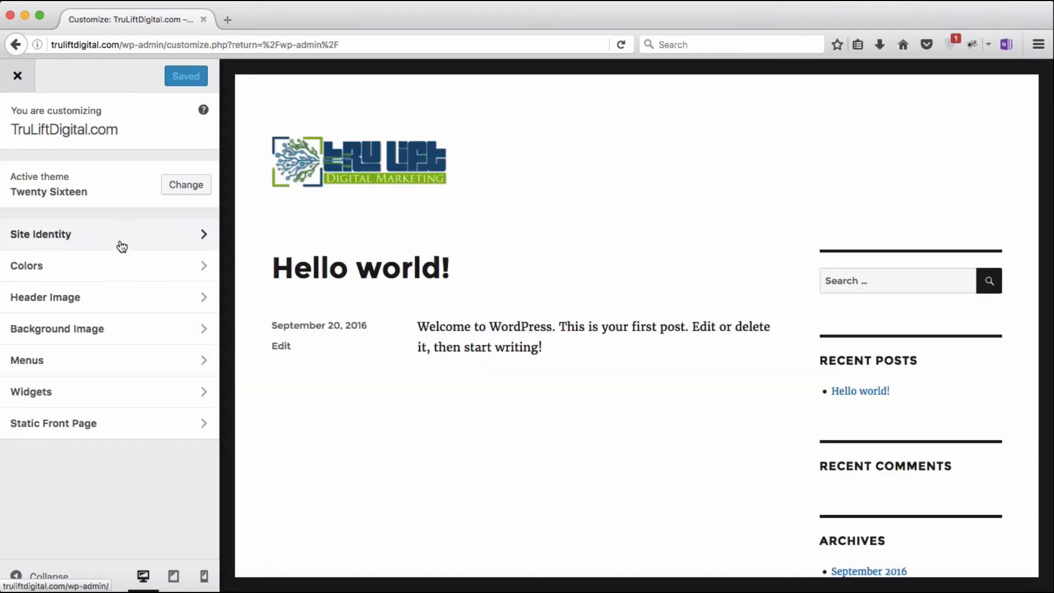
pyautogui.click(121, 247)
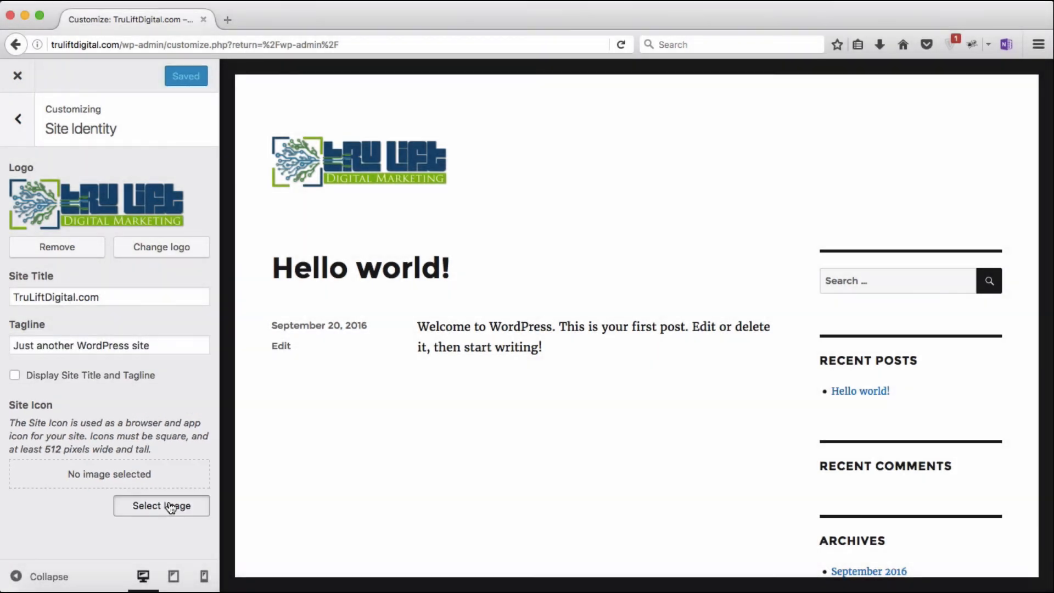
pyautogui.click(167, 501)
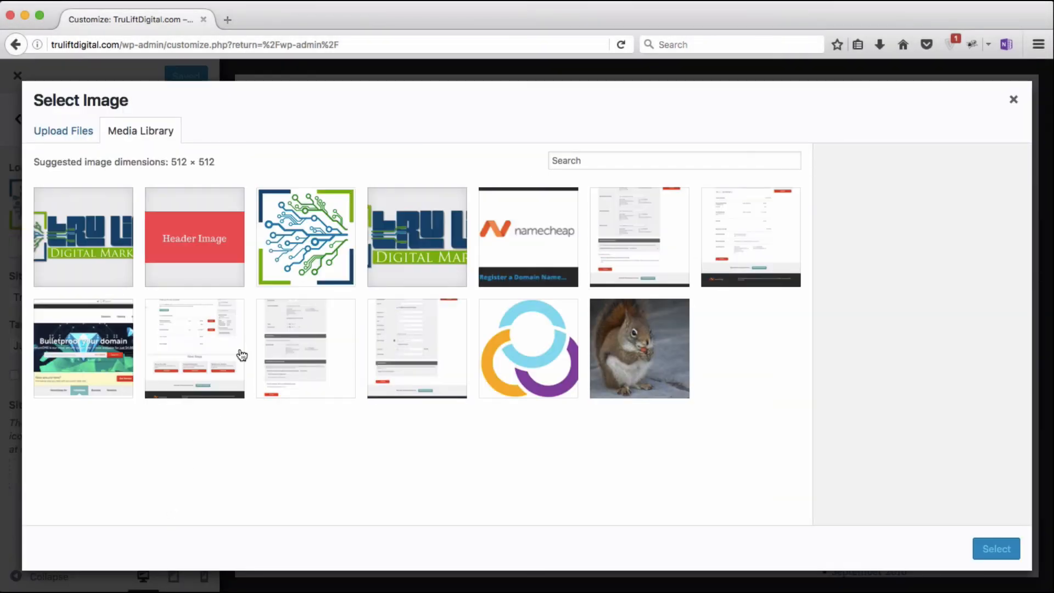
pyautogui.click(307, 252)
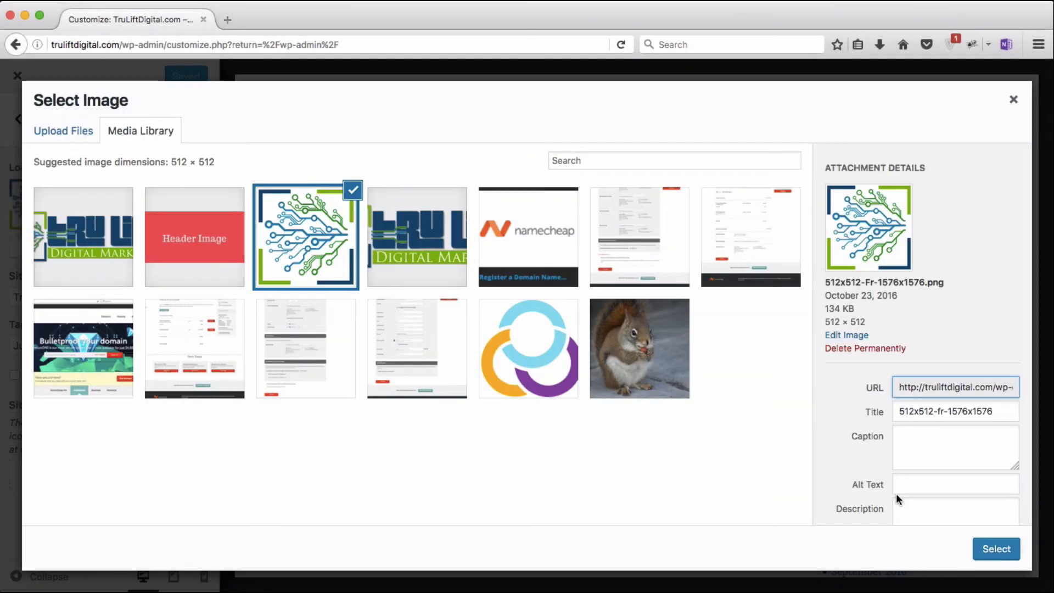
pyautogui.click(991, 548)
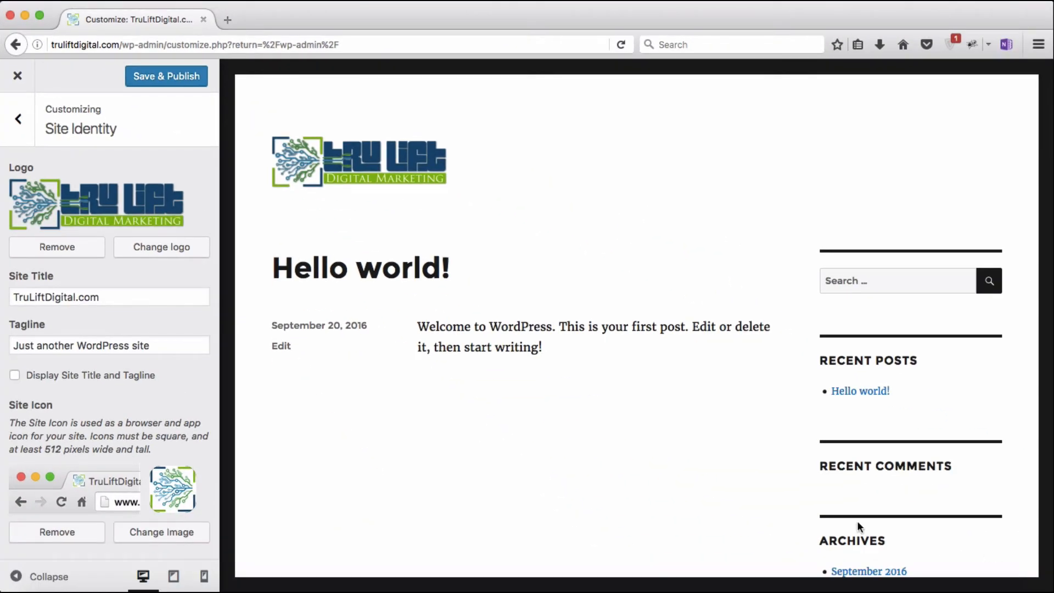
# Step: Check the tablet, phone and desktop previews, then Save & Publish the Site Icon change
pyautogui.scroll(-10, 506, 450)
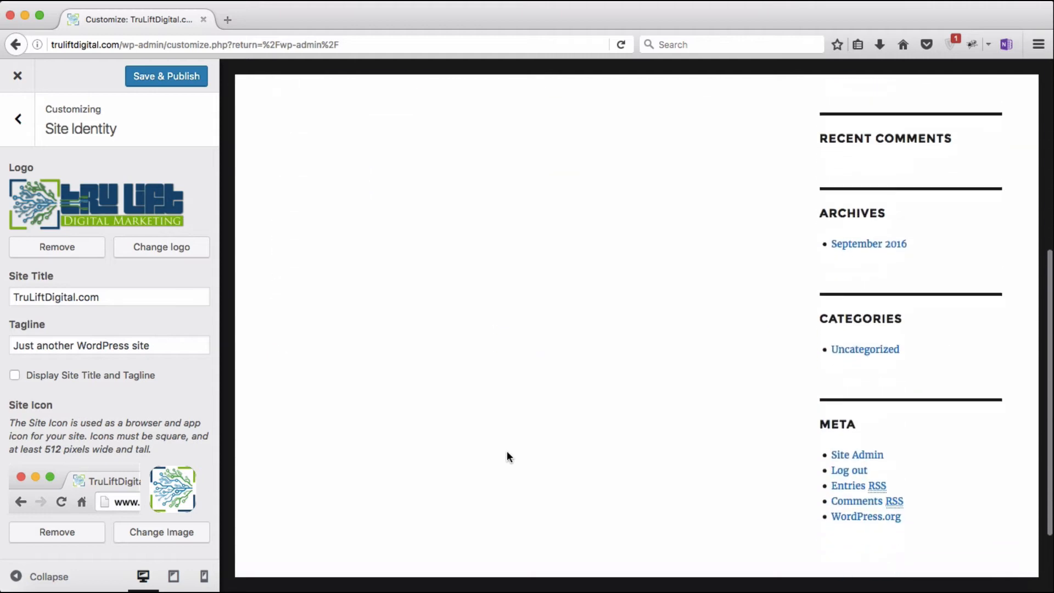
pyautogui.scroll(10, 506, 450)
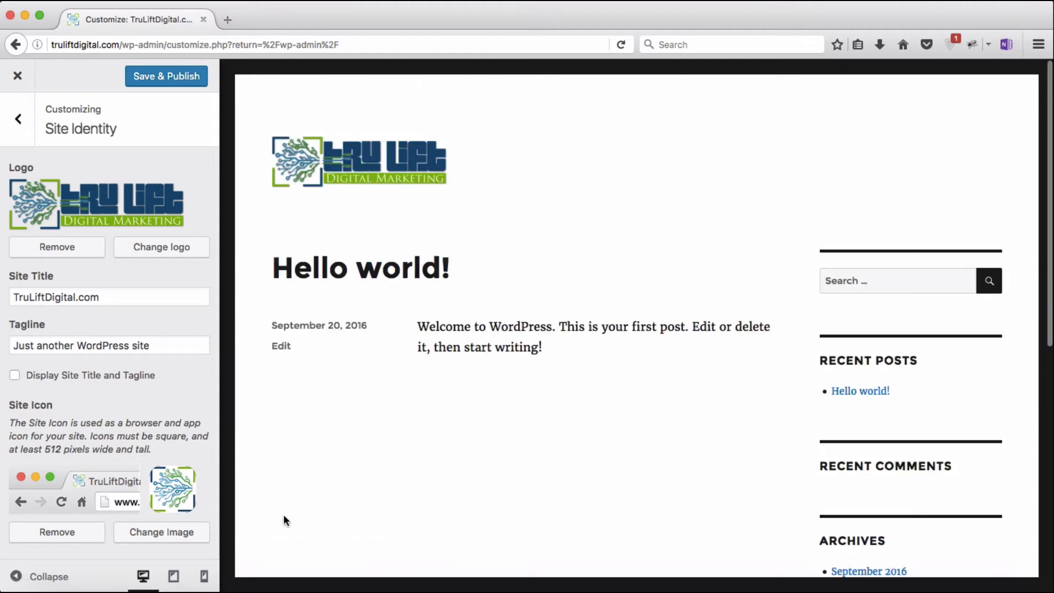
pyautogui.click(174, 575)
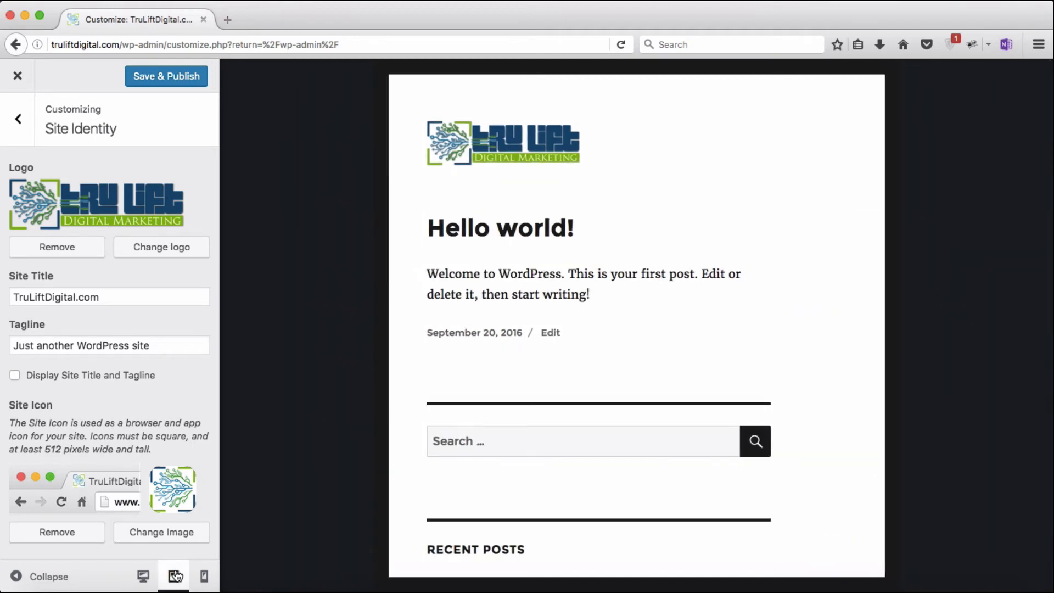
pyautogui.click(203, 575)
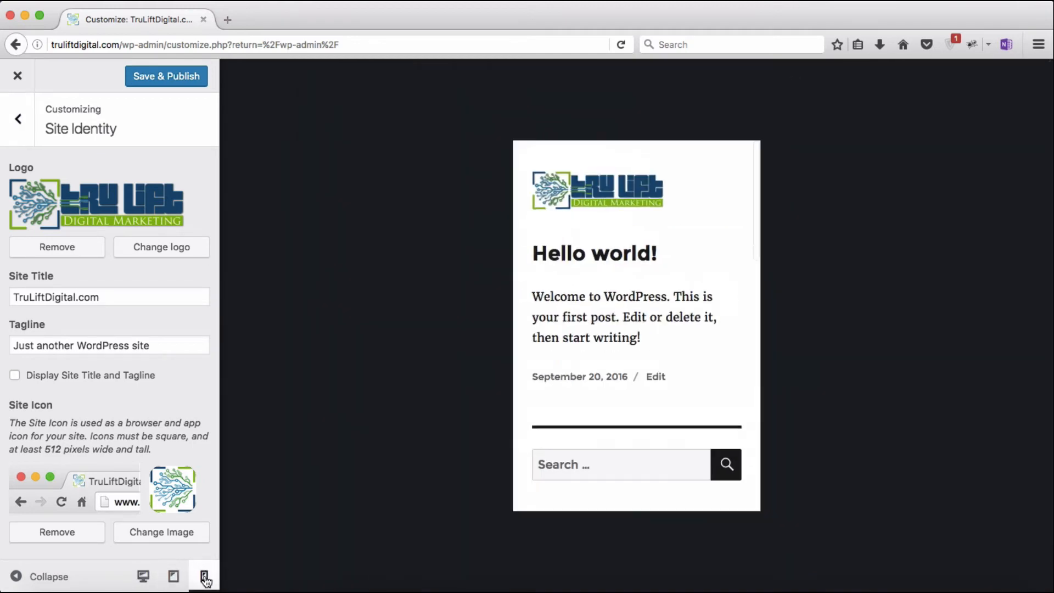
pyautogui.scroll(-15, 618, 459)
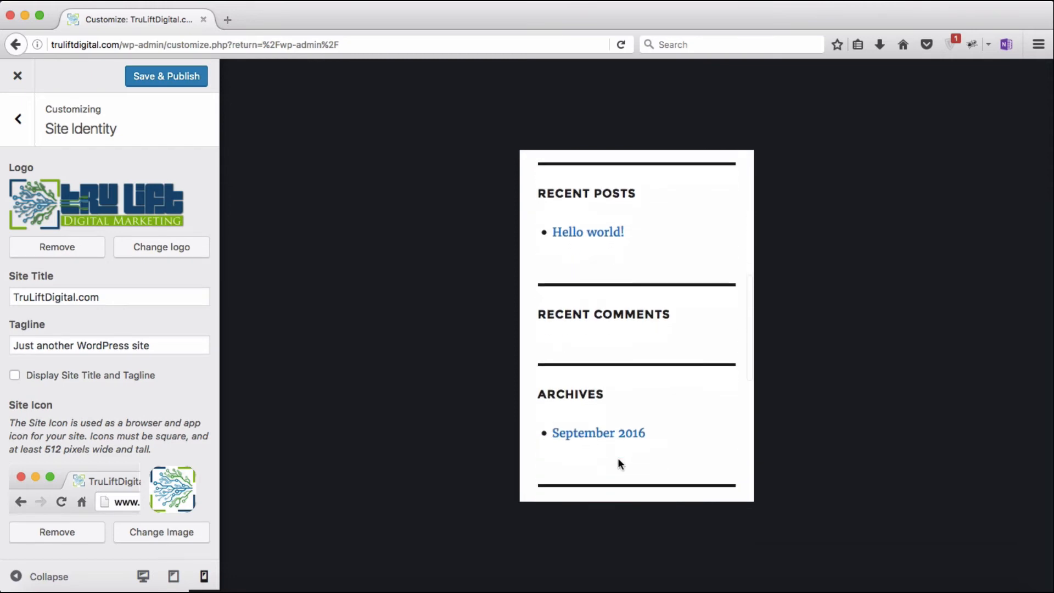
pyautogui.scroll(15, 617, 457)
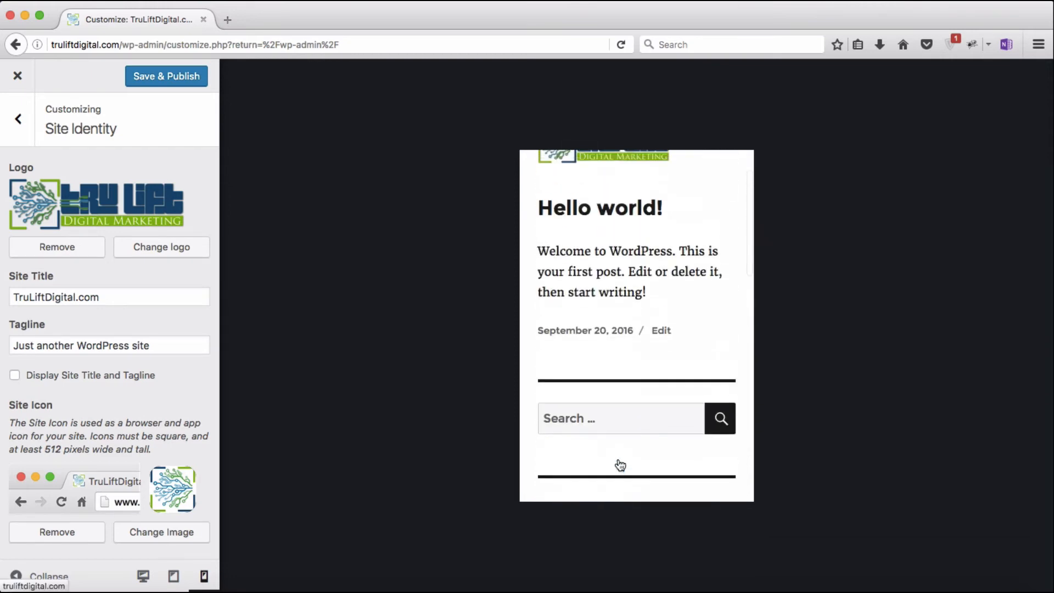
pyautogui.click(143, 575)
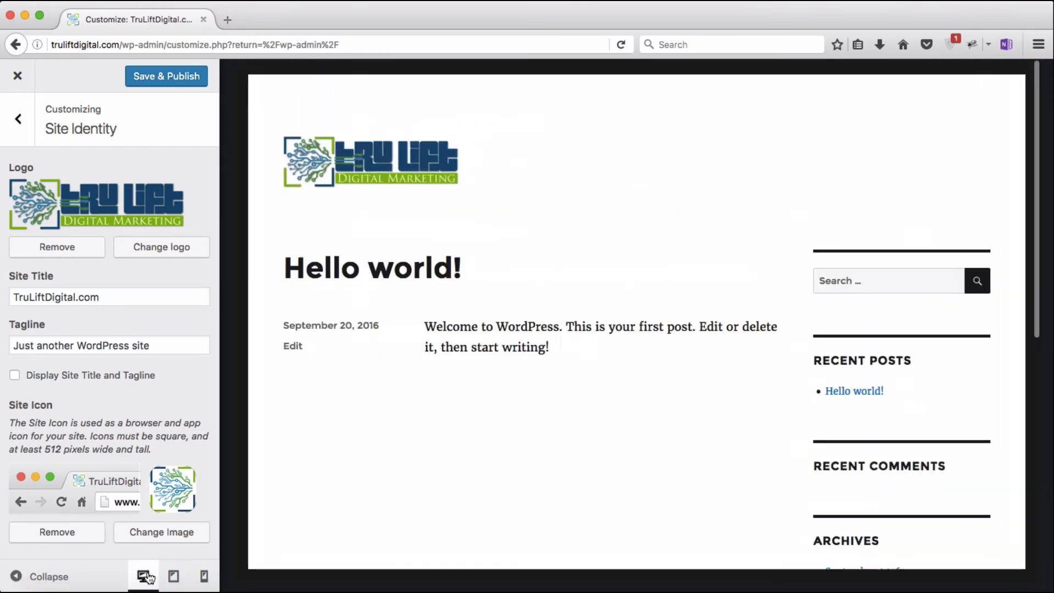
pyautogui.click(163, 79)
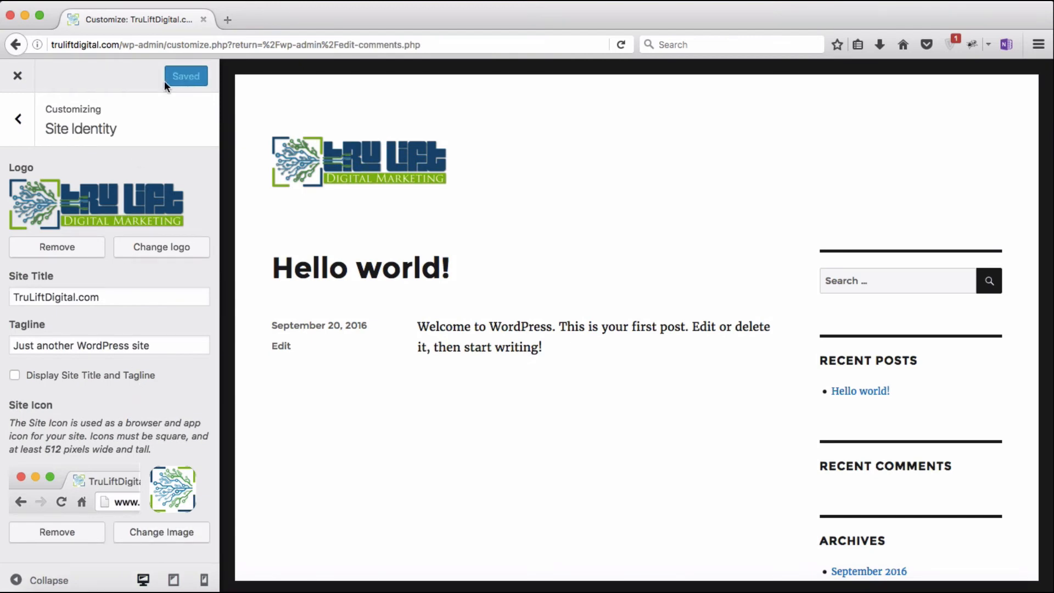
pyautogui.click(19, 121)
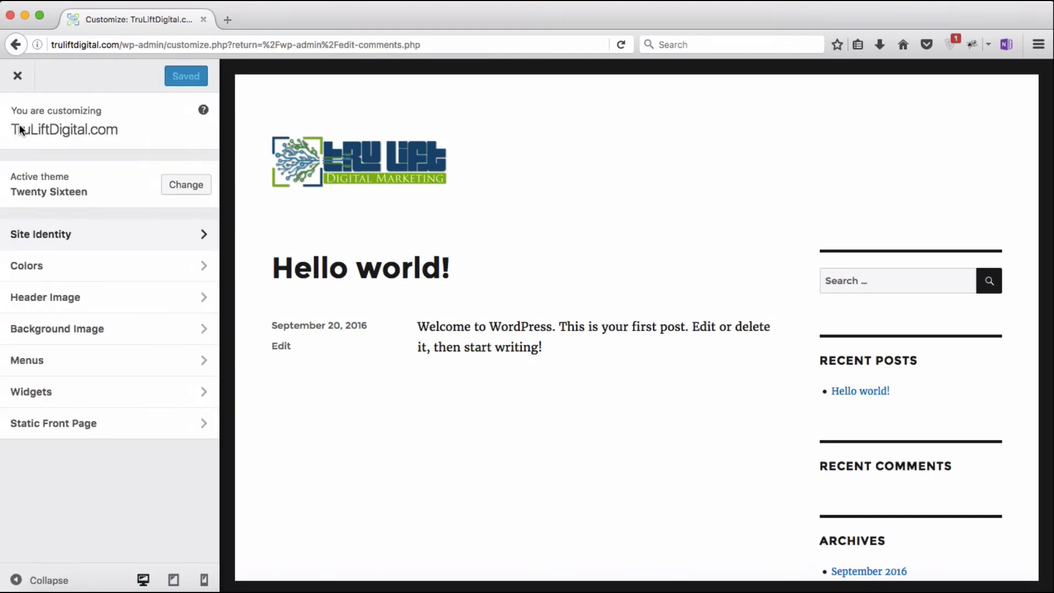
# Step: In Colors, try the Dark and Red base schemes, then return to Default
pyautogui.click(58, 277)
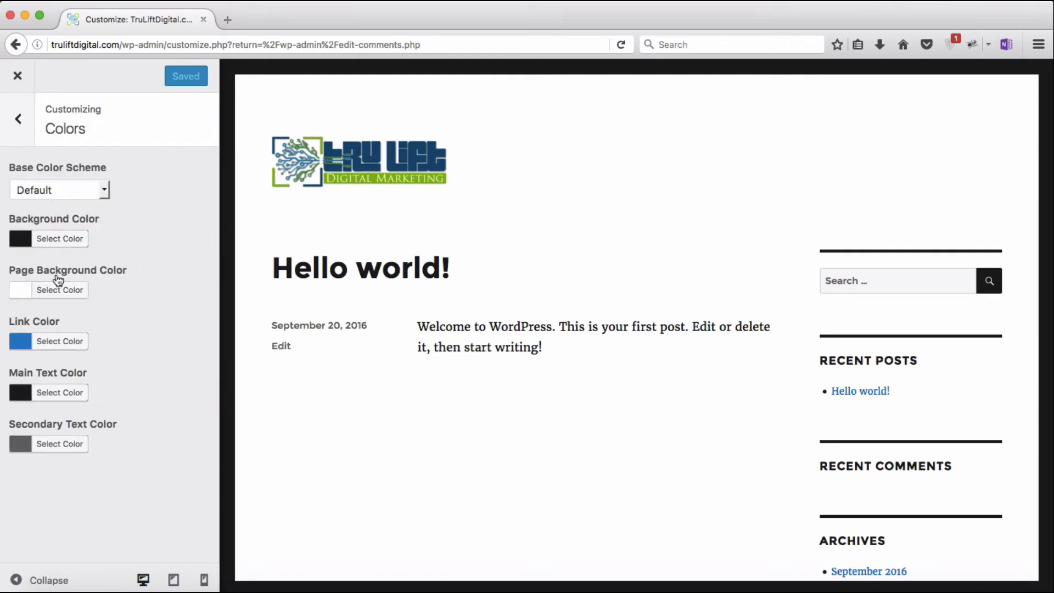
pyautogui.click(104, 191)
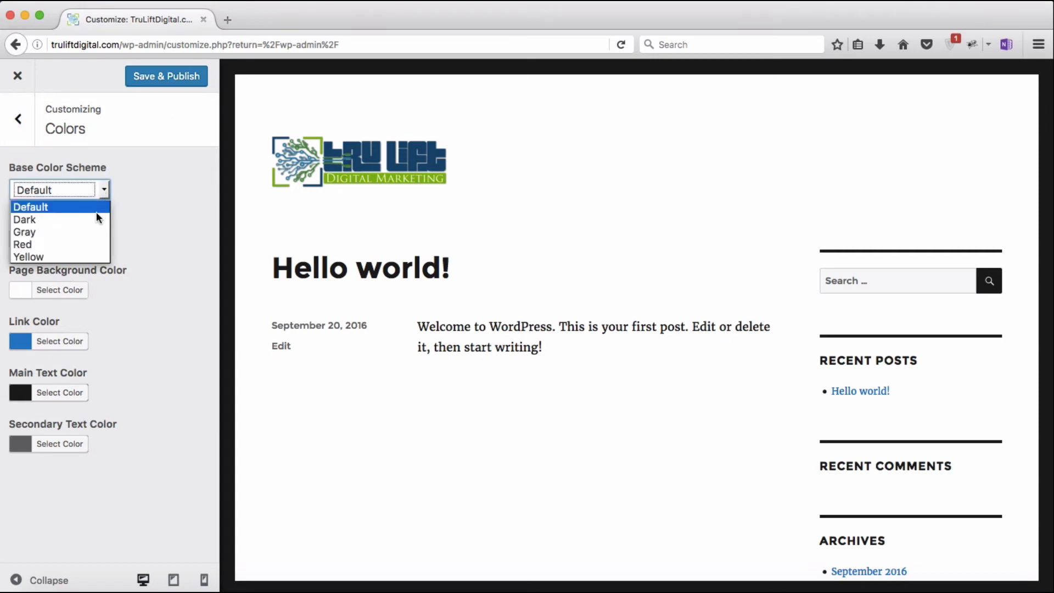
pyautogui.click(94, 217)
pyautogui.click(102, 191)
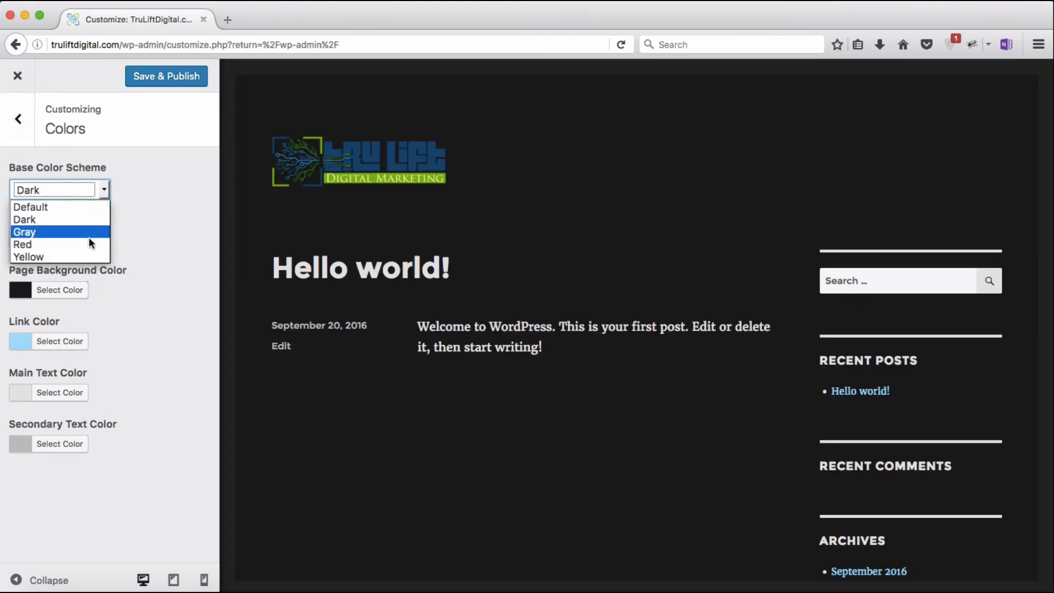
pyautogui.click(89, 245)
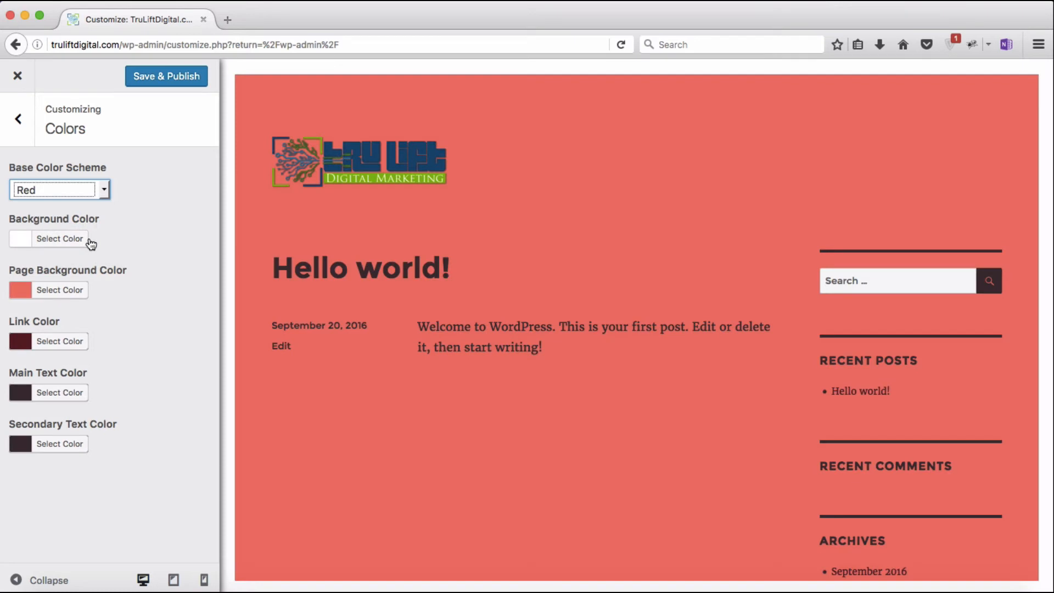
pyautogui.click(103, 191)
pyautogui.click(95, 208)
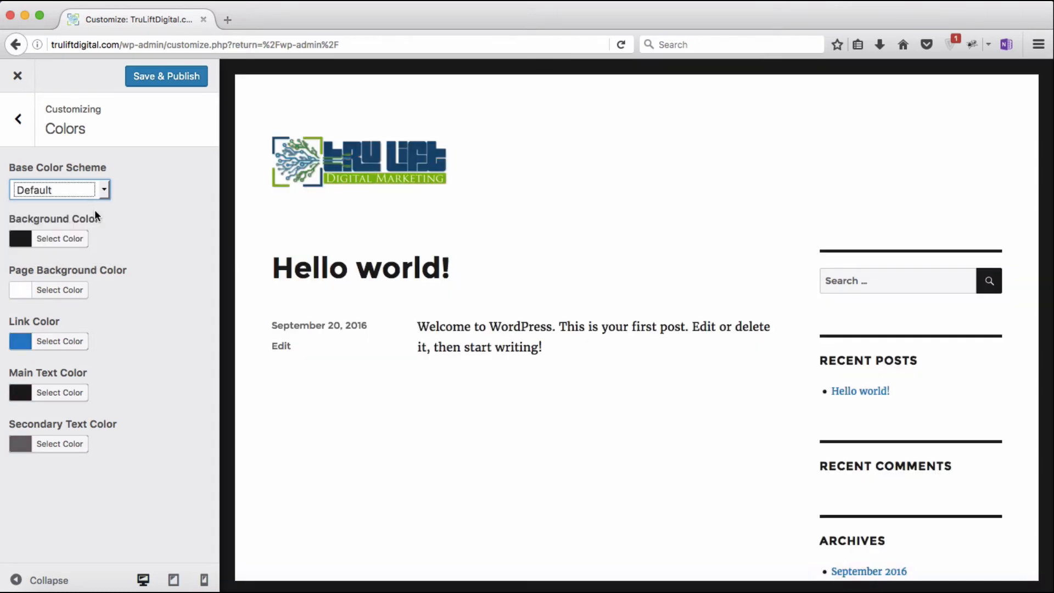
# Step: Try red and yellow backgrounds and red and blue page backgrounds, resetting both to default
pyautogui.click(29, 246)
pyautogui.click(58, 411)
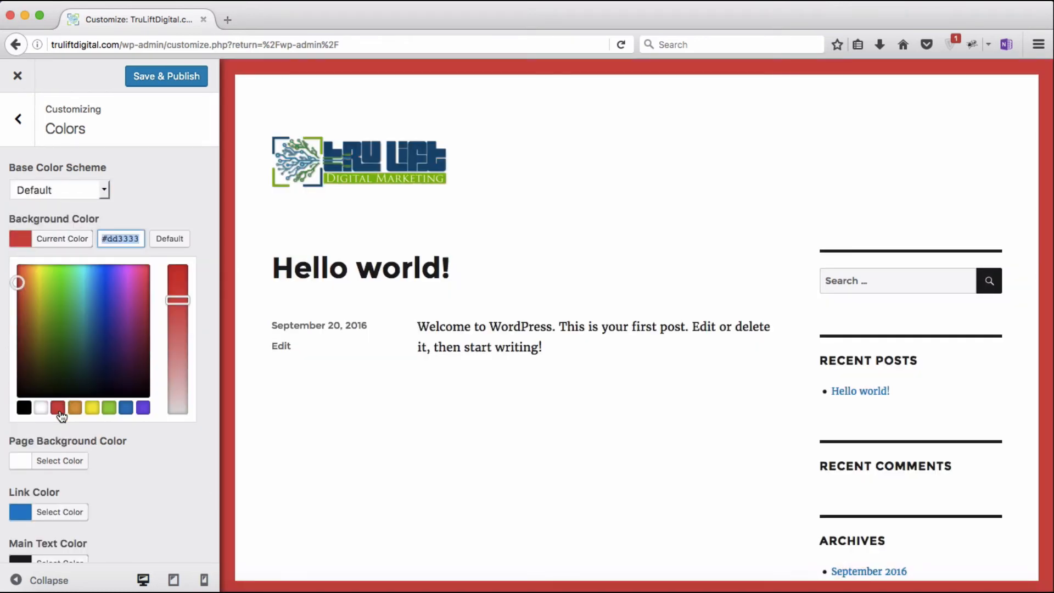
pyautogui.click(91, 410)
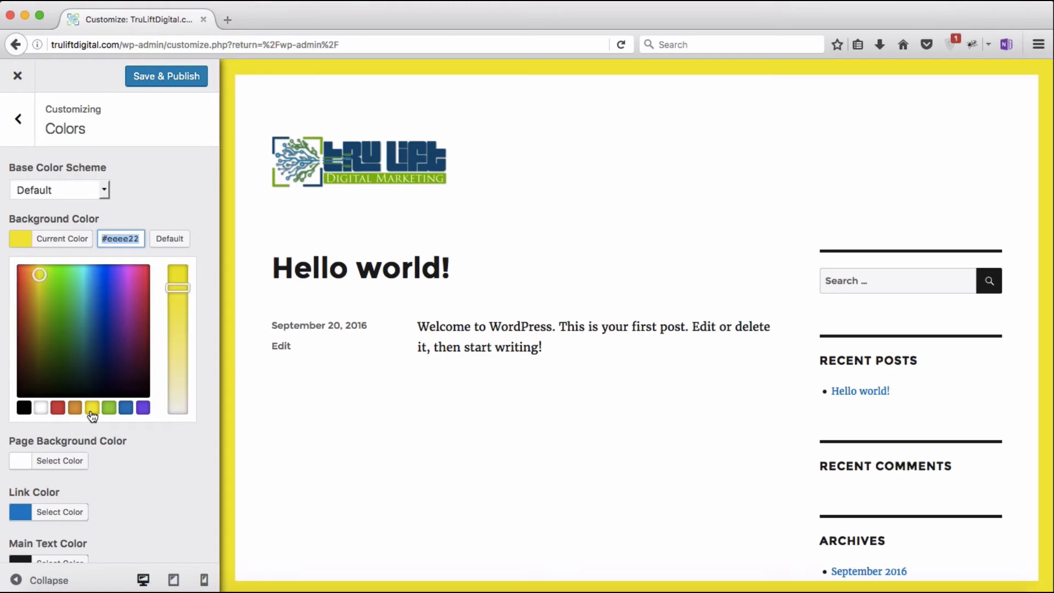
pyautogui.click(173, 239)
pyautogui.click(172, 223)
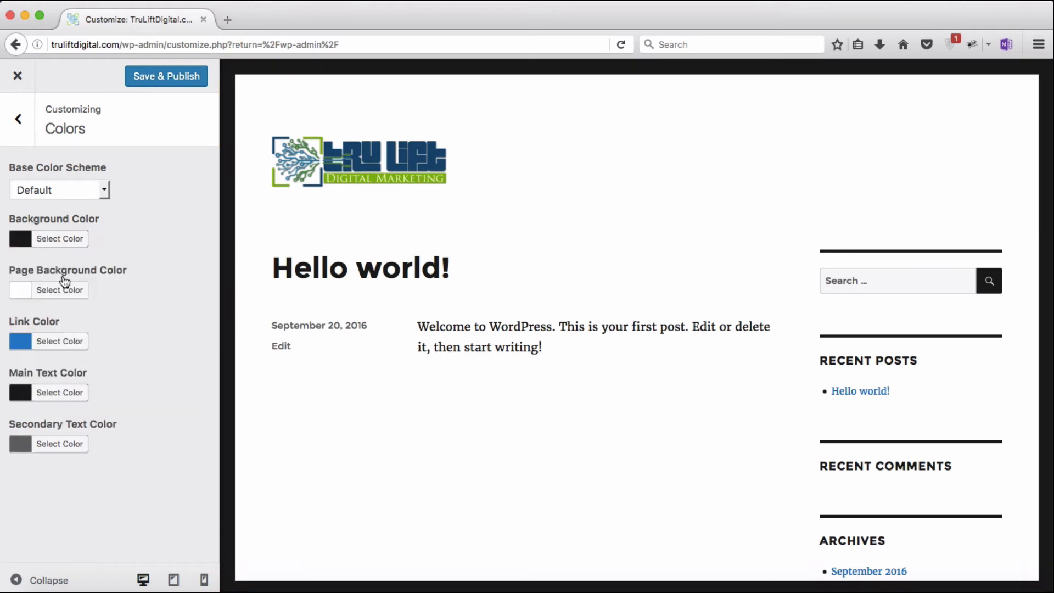
pyautogui.click(23, 290)
pyautogui.click(58, 459)
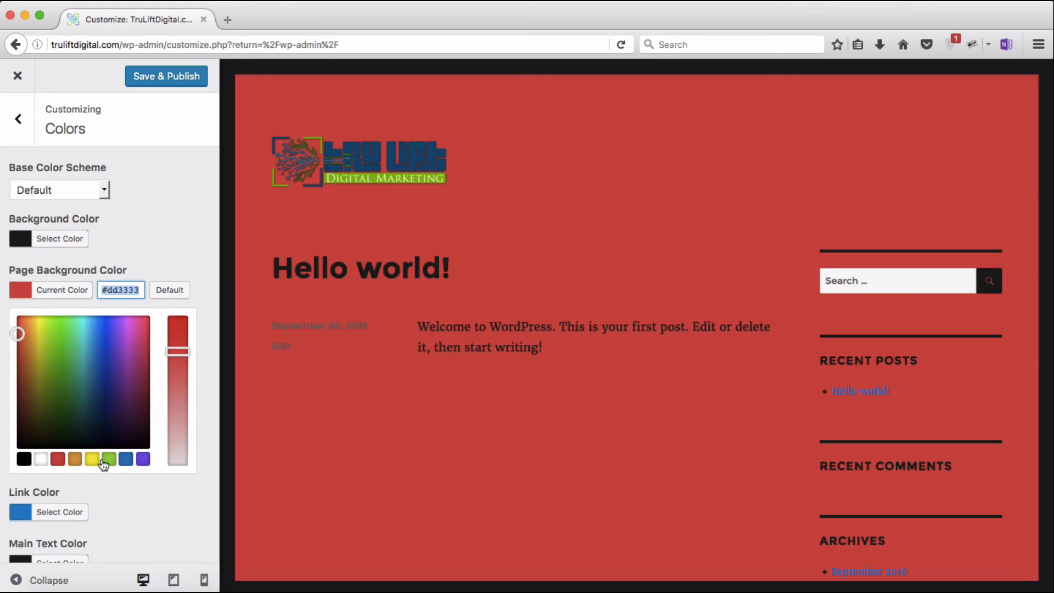
pyautogui.click(126, 459)
pyautogui.click(171, 291)
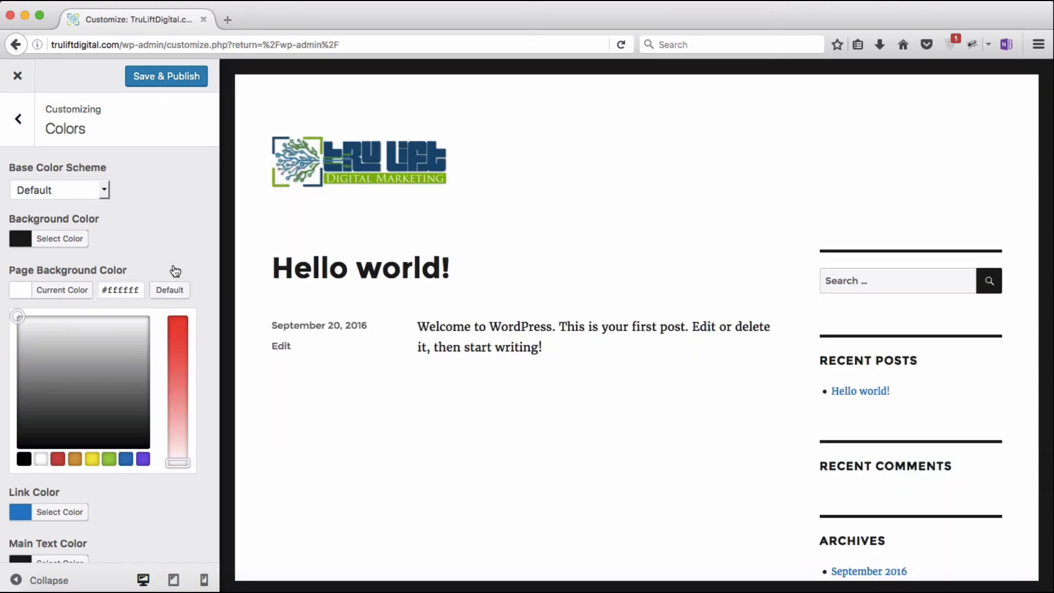
pyautogui.click(175, 271)
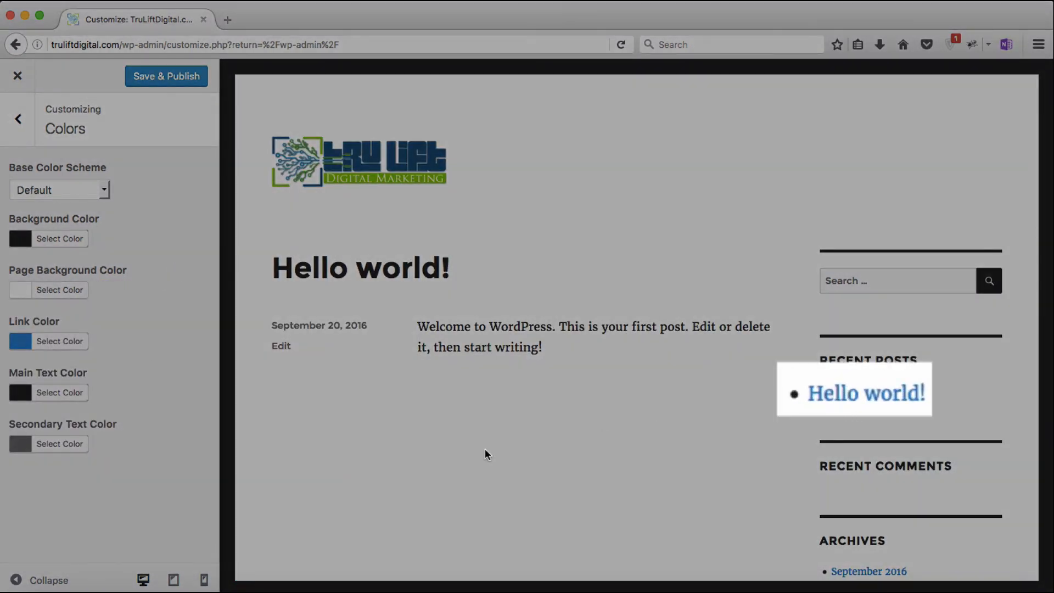
# Step: Try a purple link colour, reset it to the default blue, and check the preview's welcome paragraph
pyautogui.click(49, 341)
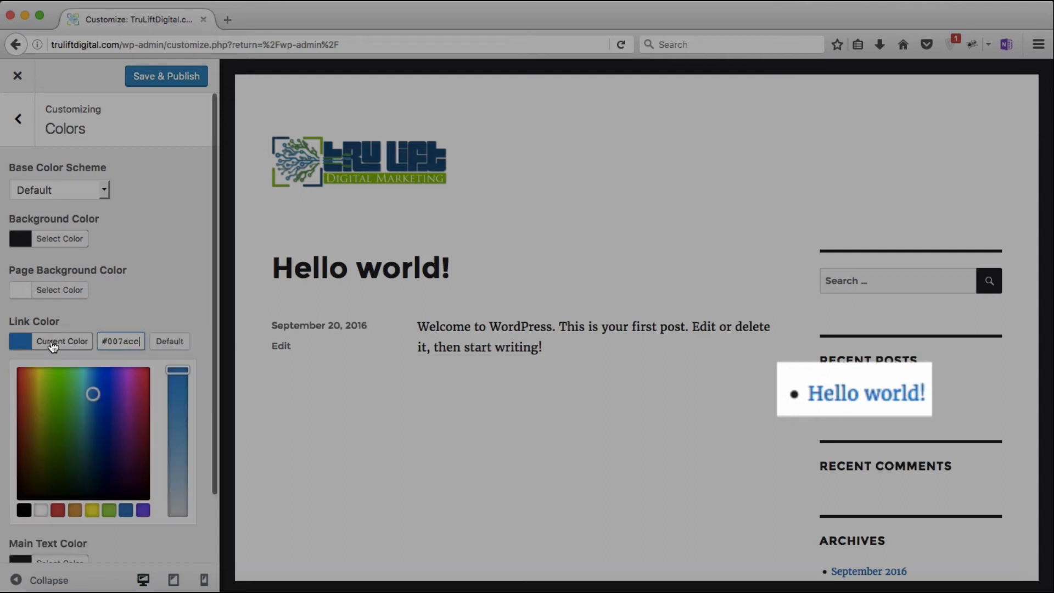
pyautogui.click(142, 509)
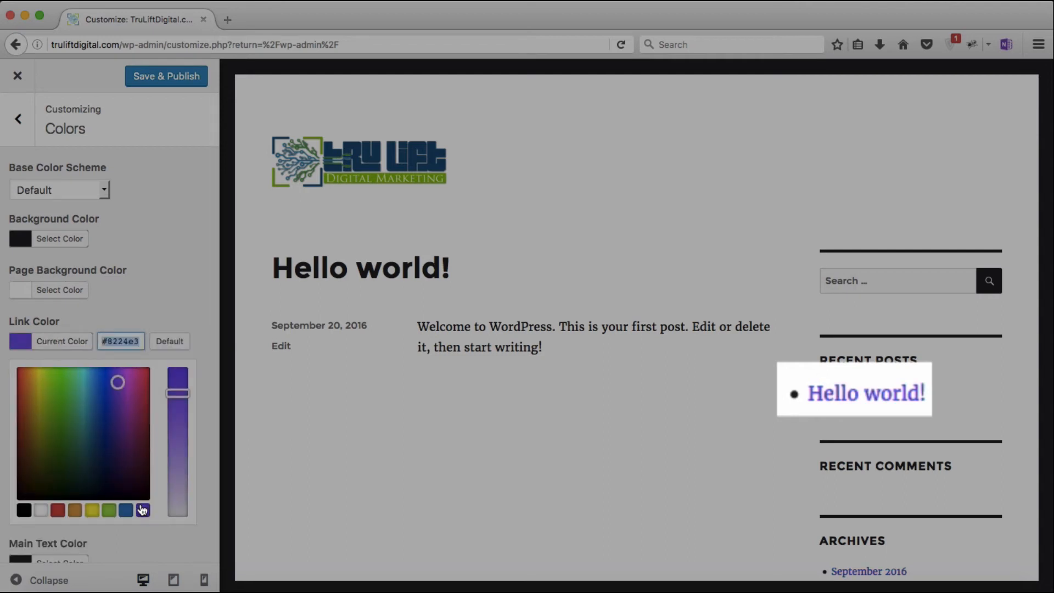
pyautogui.click(166, 342)
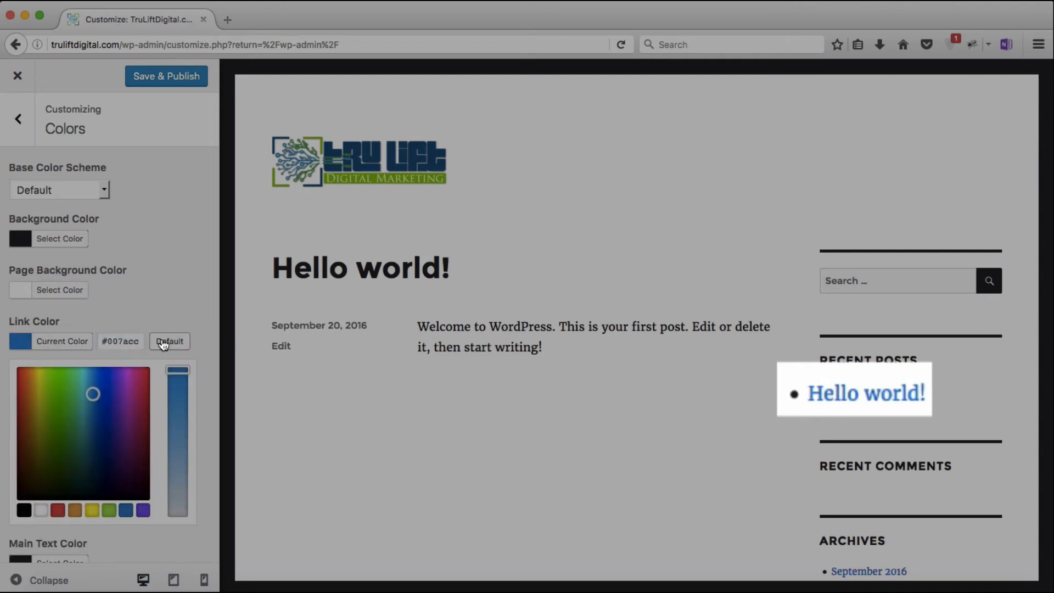
pyautogui.click(161, 305)
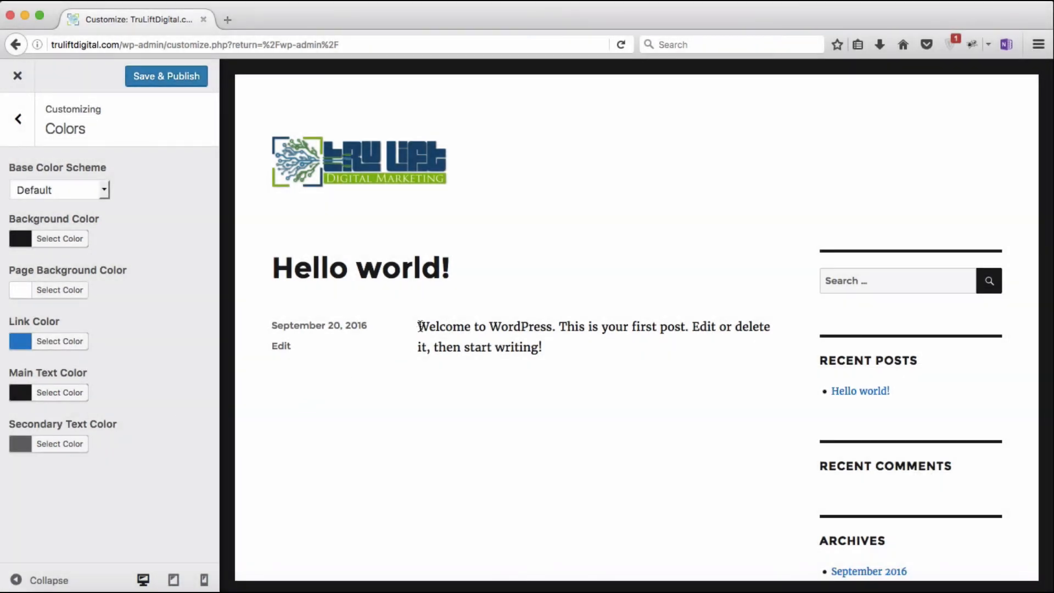
pyautogui.moveTo(416, 326); pyautogui.dragTo(555, 352)
pyautogui.click(565, 349)
# Step: Add the red 'Header Image' picture as the header image, skipping cropping
pyautogui.click(19, 122)
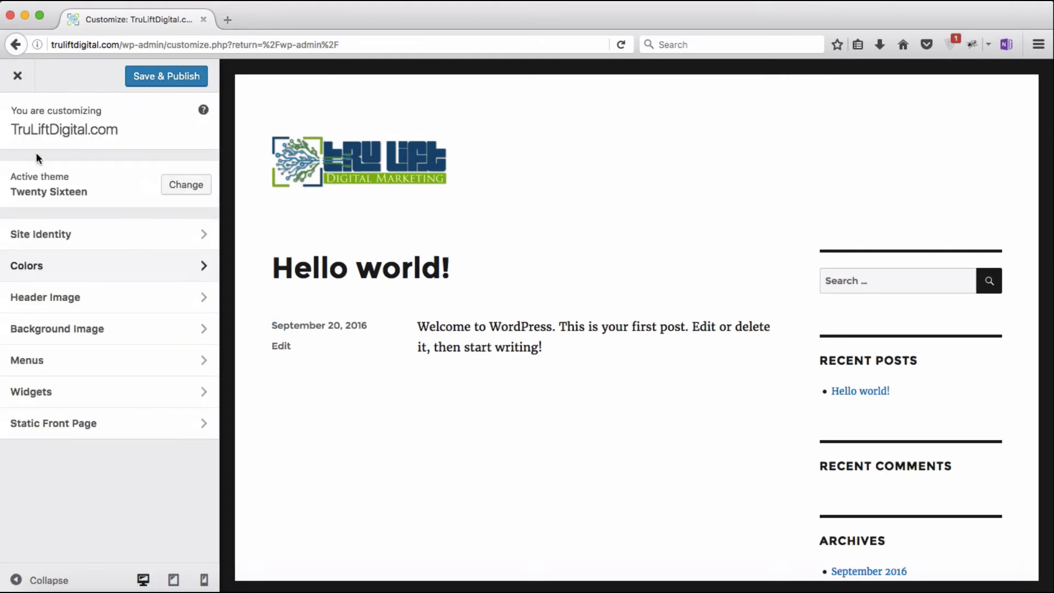
pyautogui.click(82, 296)
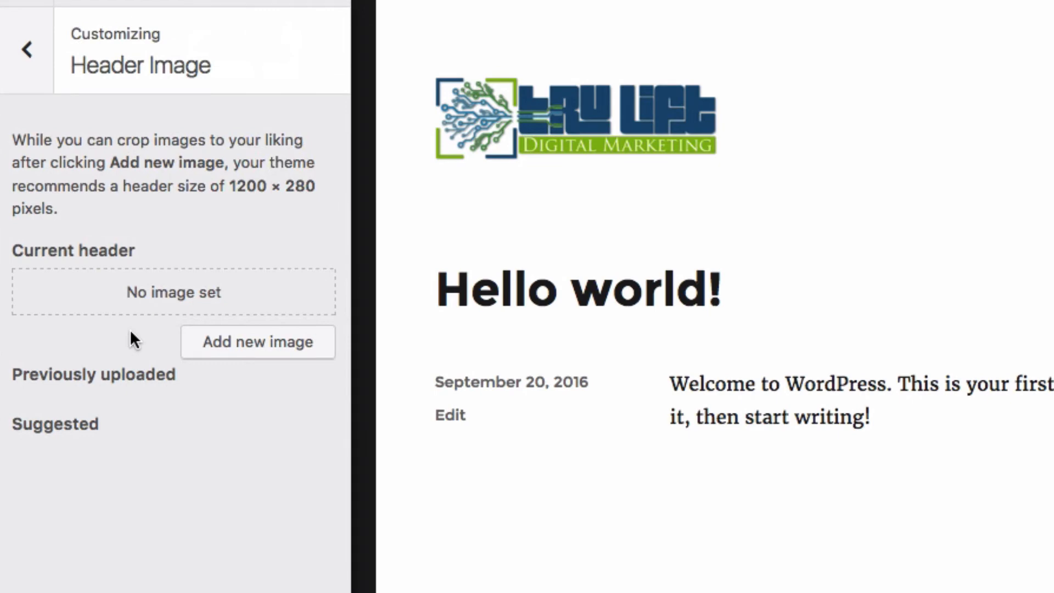
pyautogui.click(266, 345)
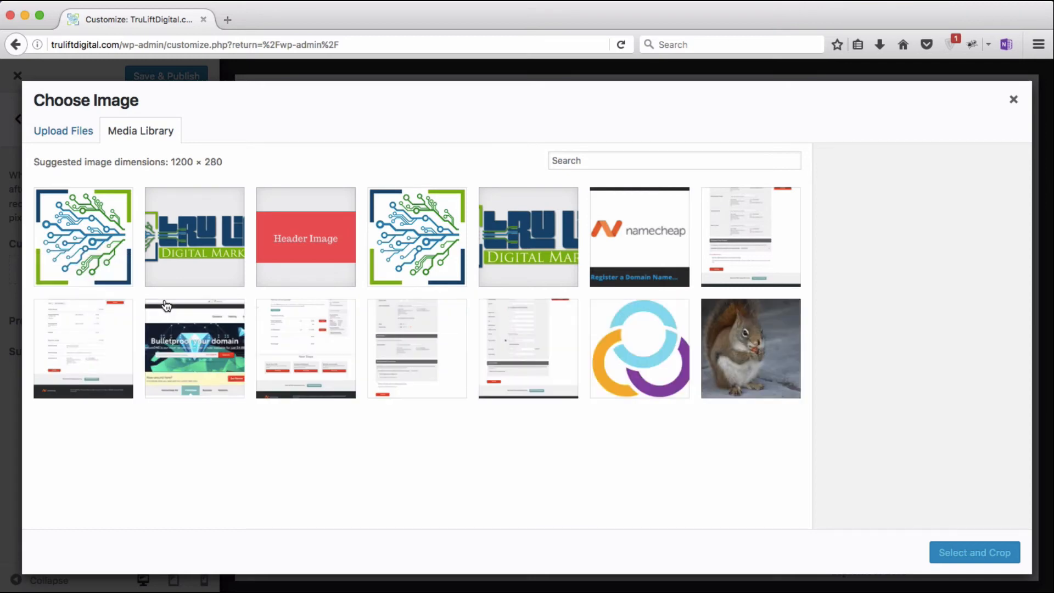
pyautogui.click(313, 235)
pyautogui.click(972, 552)
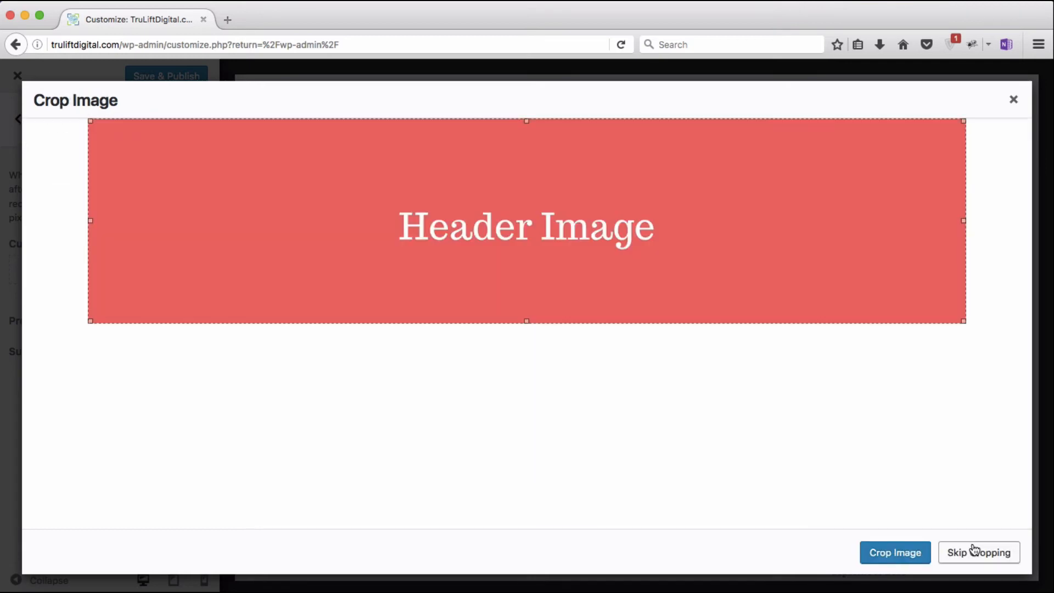
pyautogui.click(974, 551)
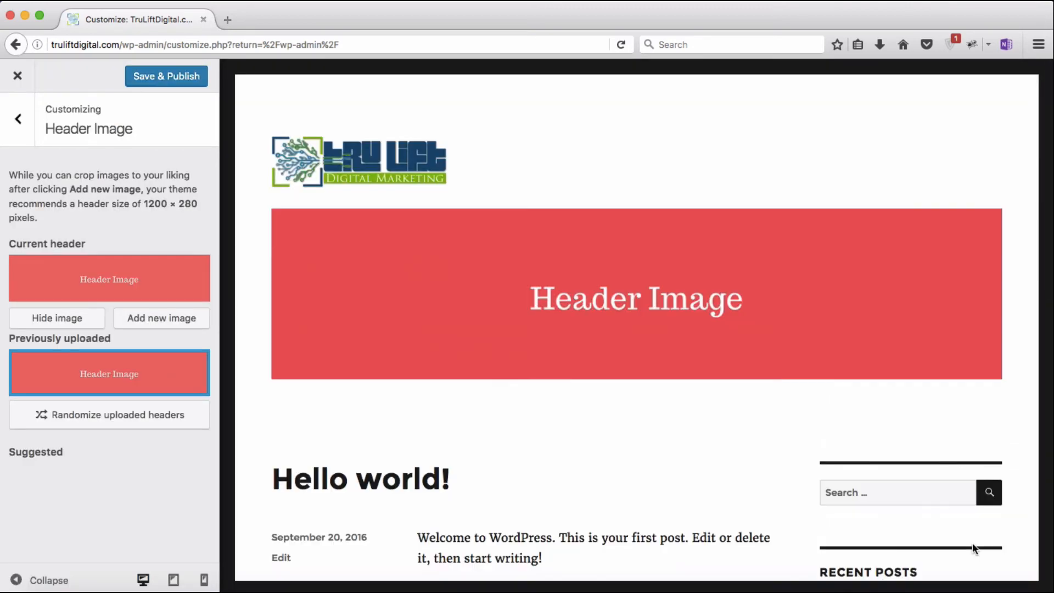
pyautogui.scroll(-2, 726, 495)
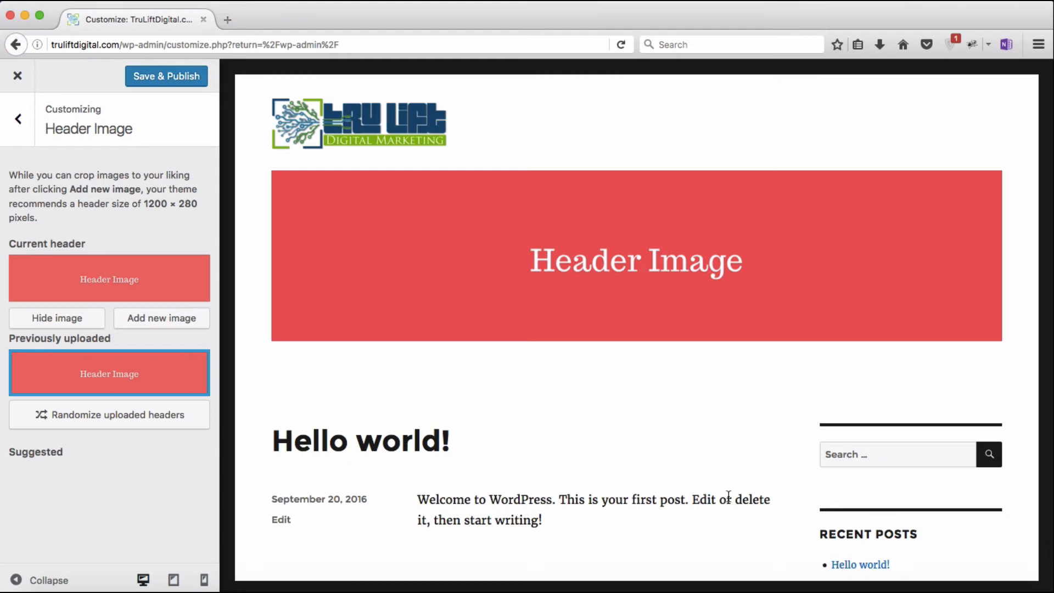
# Step: Preview the header at tablet, phone and desktop widths, then hide the header image
pyautogui.click(173, 579)
pyautogui.click(204, 580)
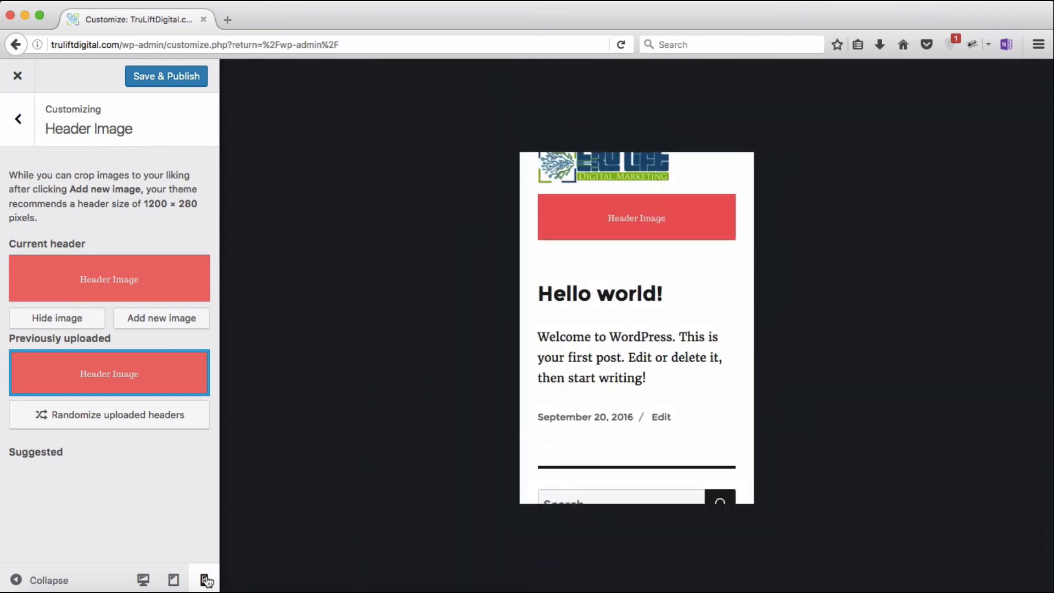
pyautogui.scroll(2, 708, 421)
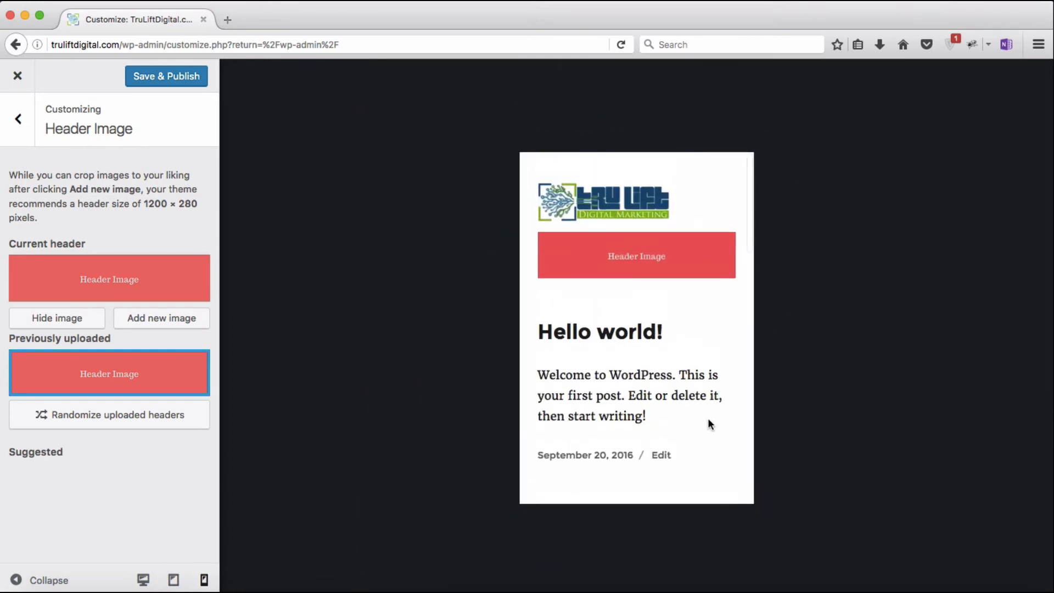
pyautogui.click(143, 579)
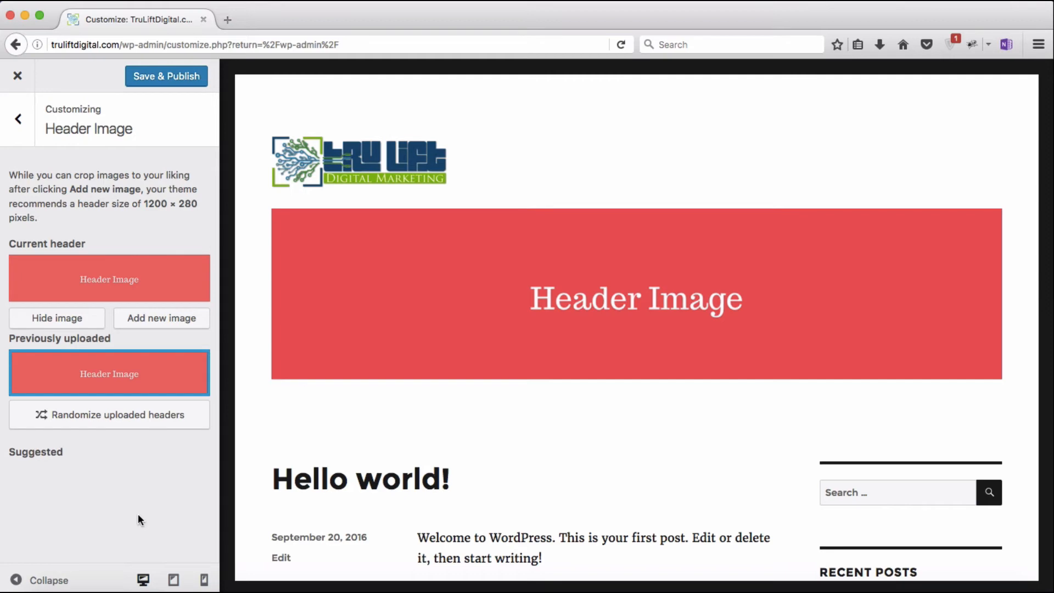
pyautogui.click(93, 328)
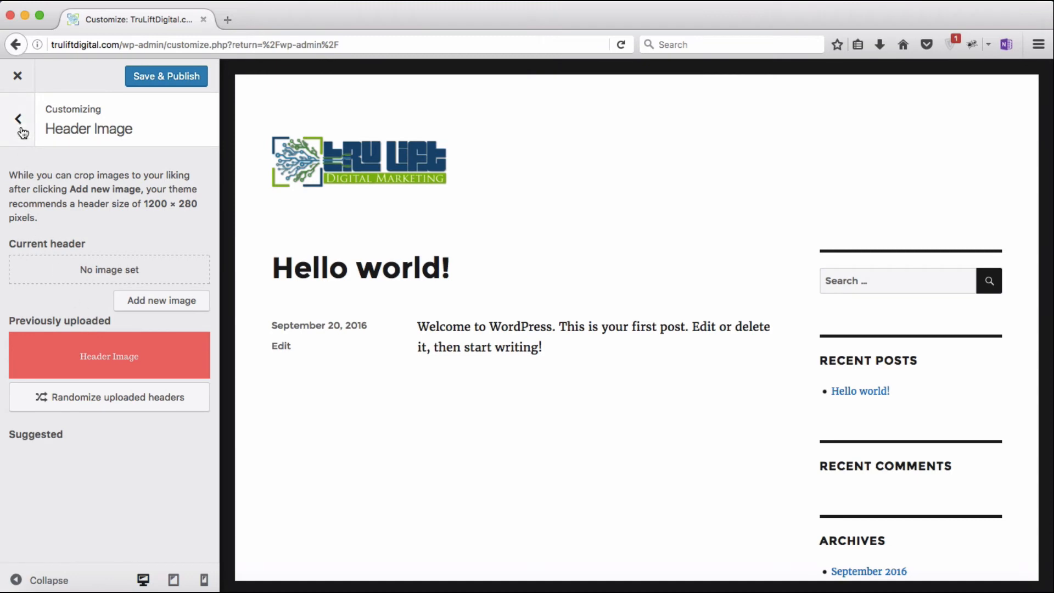
pyautogui.click(19, 121)
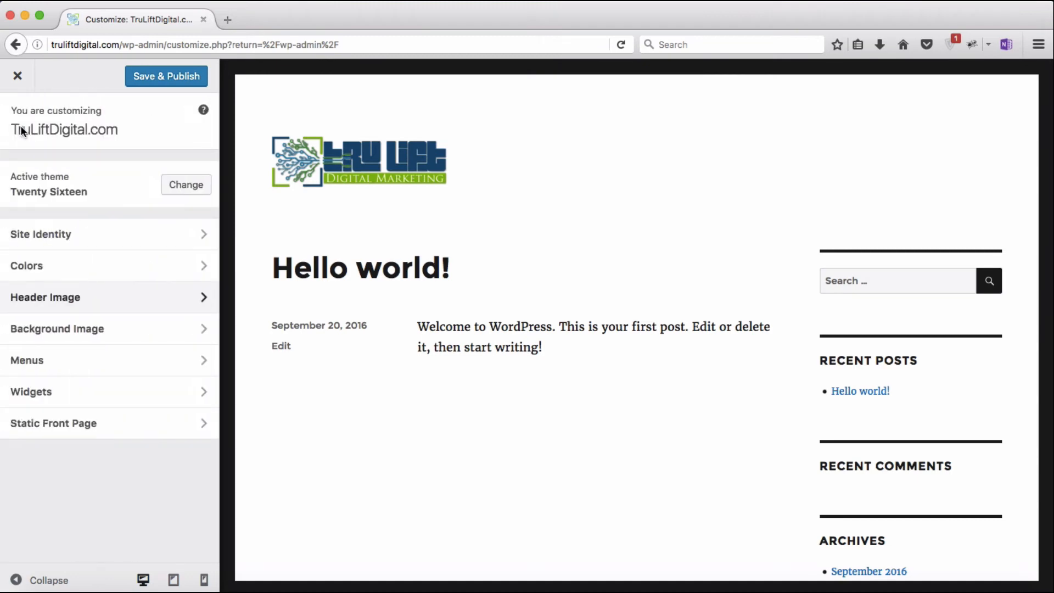
# Step: Glance at Background Image and Menus' Add a Menu without changes, then open the Widgets panel
pyautogui.click(69, 329)
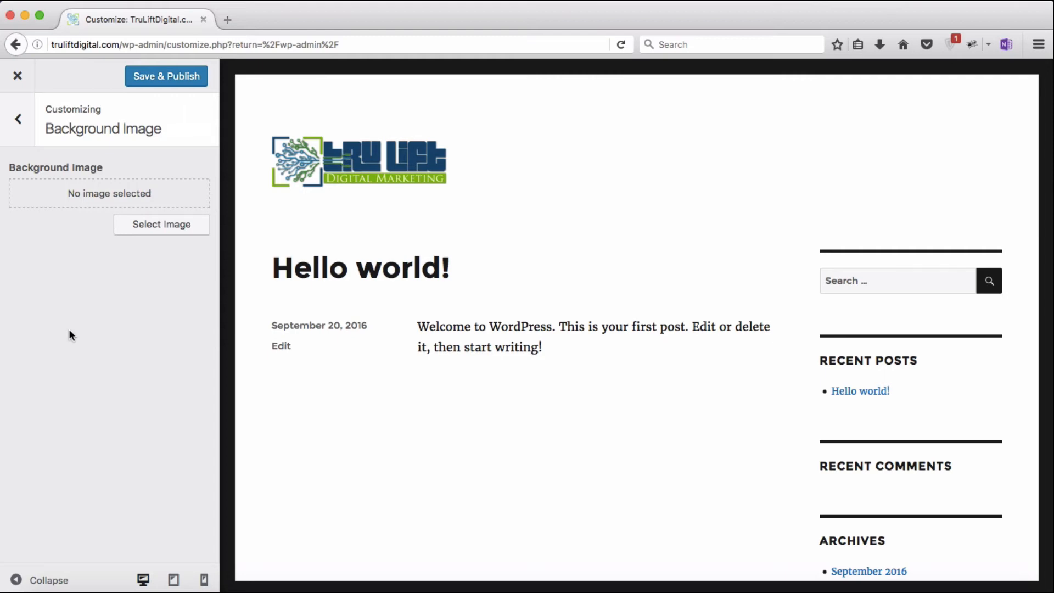
pyautogui.click(18, 120)
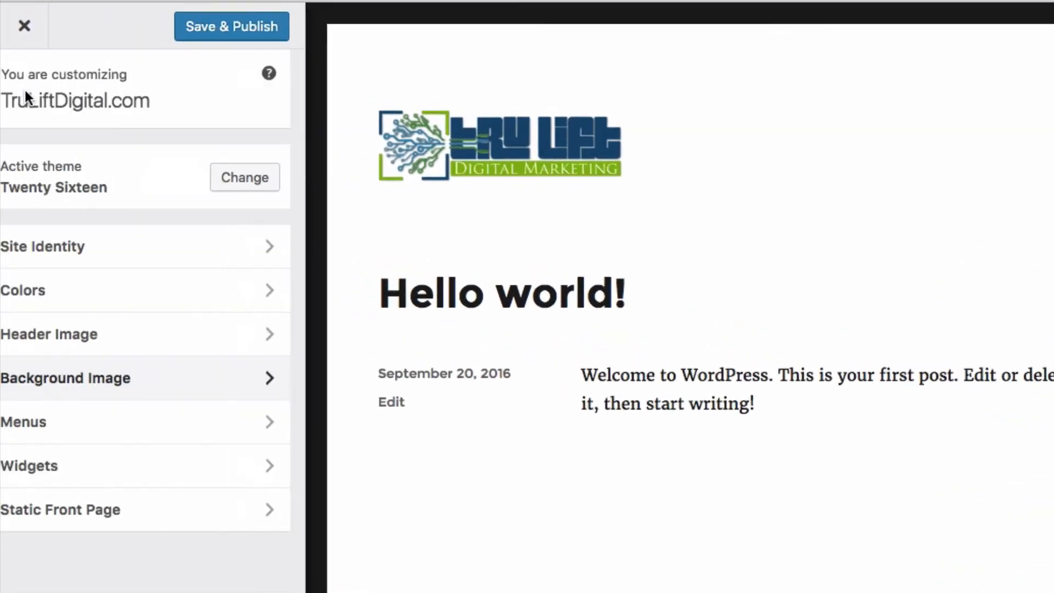
pyautogui.click(89, 428)
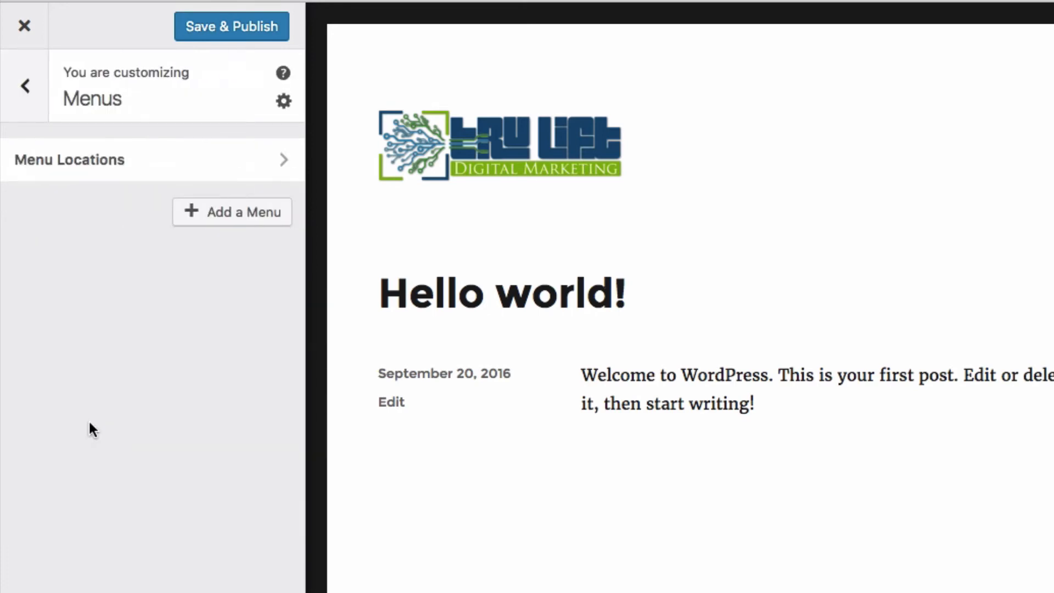
pyautogui.click(239, 222)
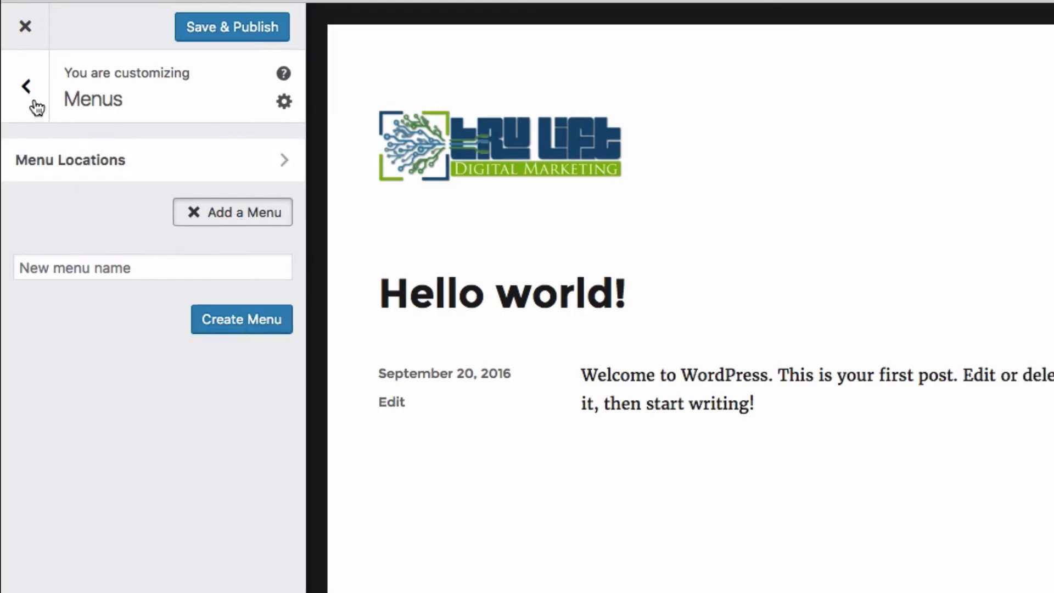
pyautogui.click(27, 87)
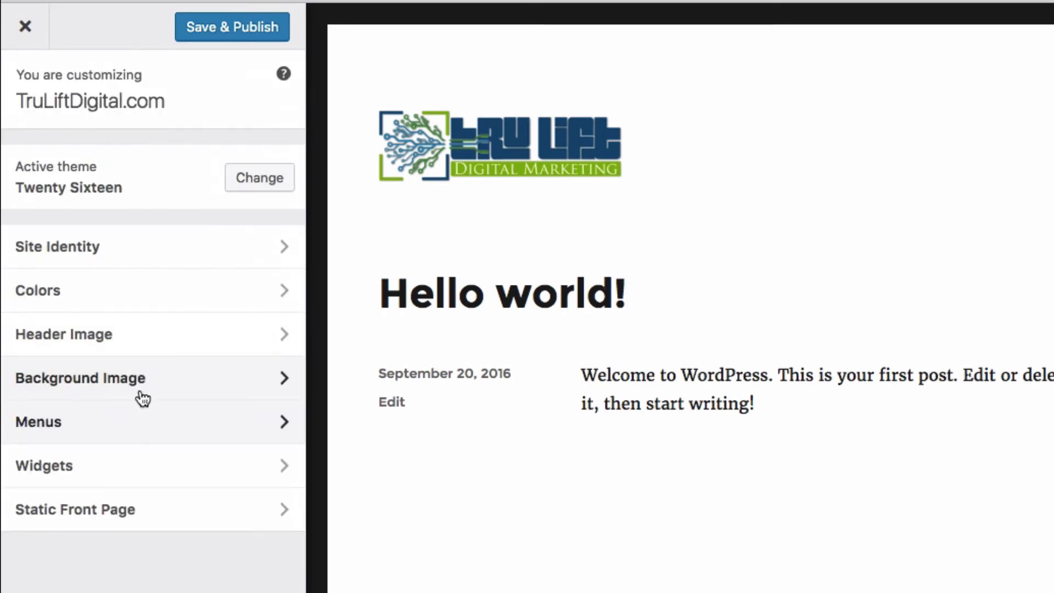
pyautogui.click(151, 472)
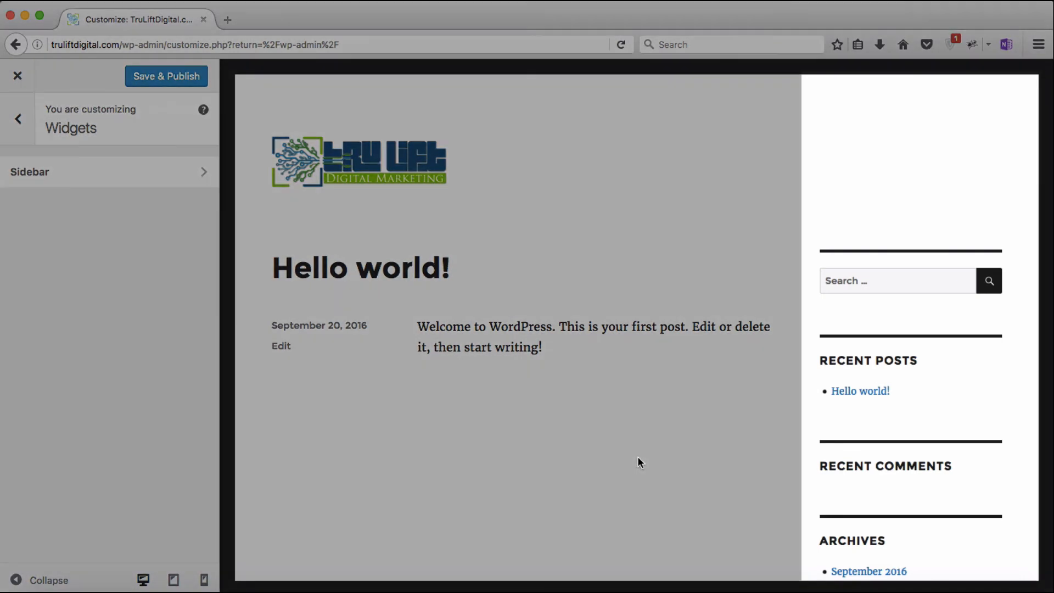
pyautogui.scroll(-2, 637, 460)
pyautogui.scroll(-4, 638, 461)
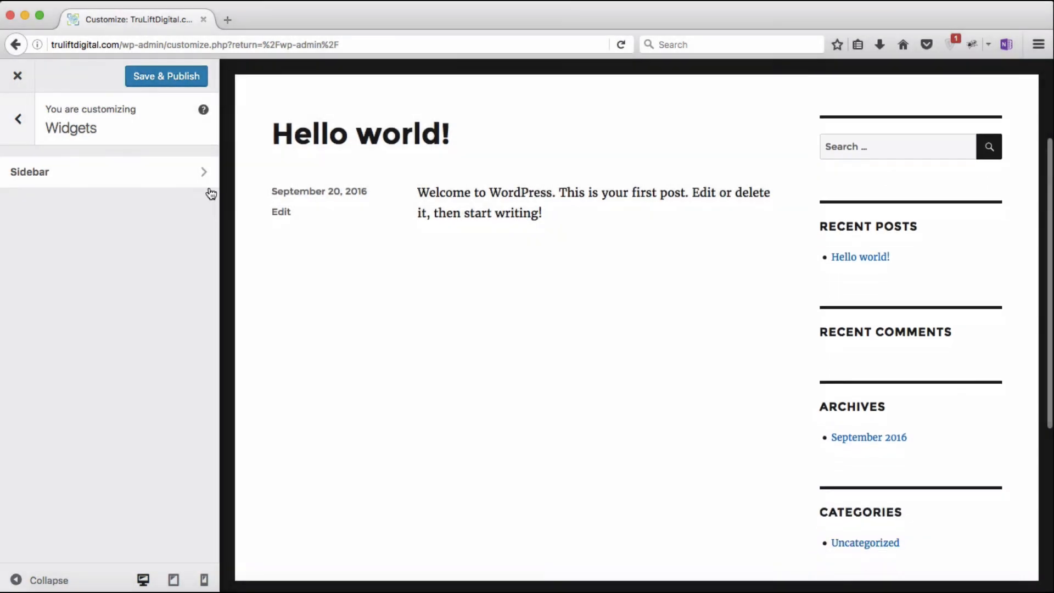
pyautogui.click(199, 171)
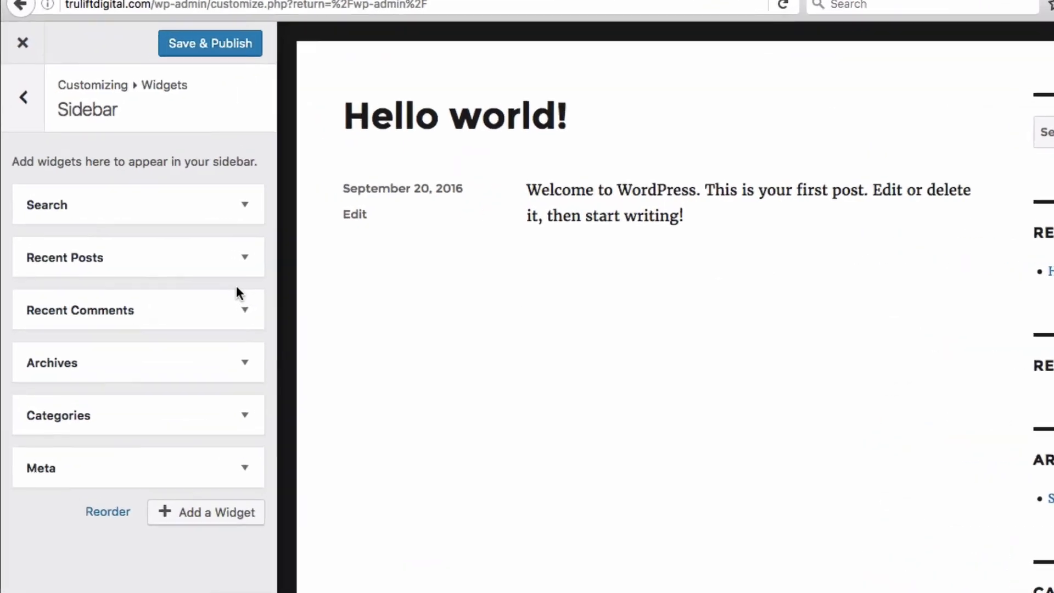
pyautogui.click(245, 268)
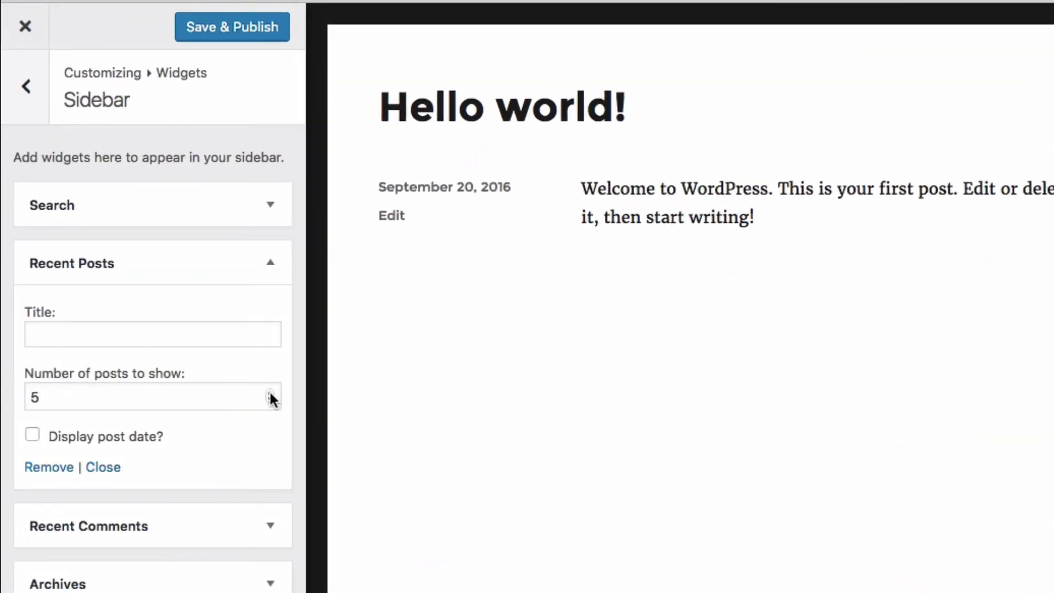
pyautogui.click(270, 393)
pyautogui.click(270, 393)
pyautogui.click(270, 393)
pyautogui.click(270, 400)
pyautogui.click(270, 400)
pyautogui.click(270, 400)
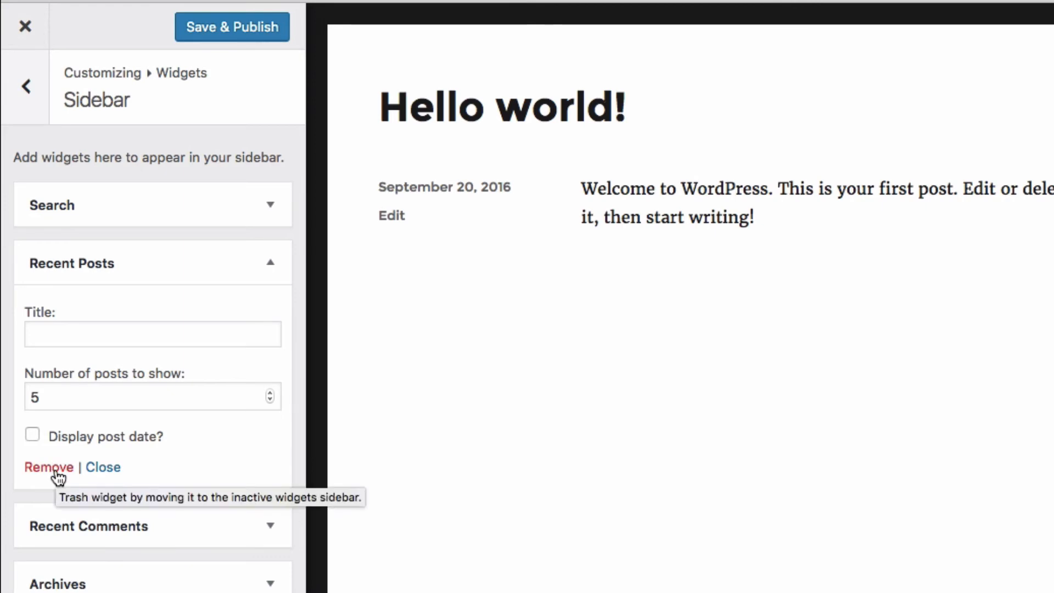
pyautogui.click(103, 467)
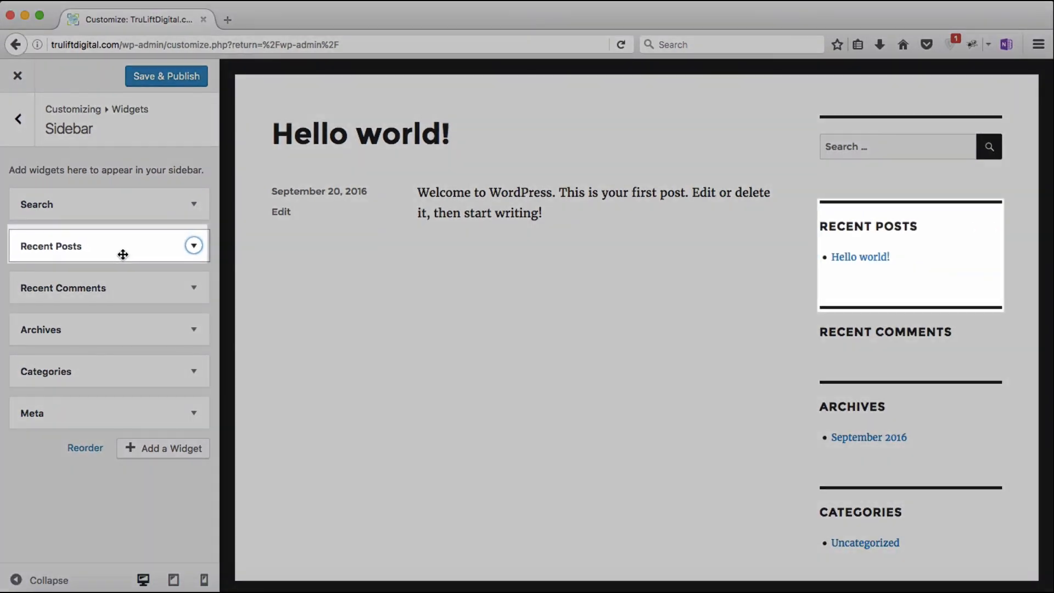
pyautogui.moveTo(123, 254); pyautogui.dragTo(125, 374)
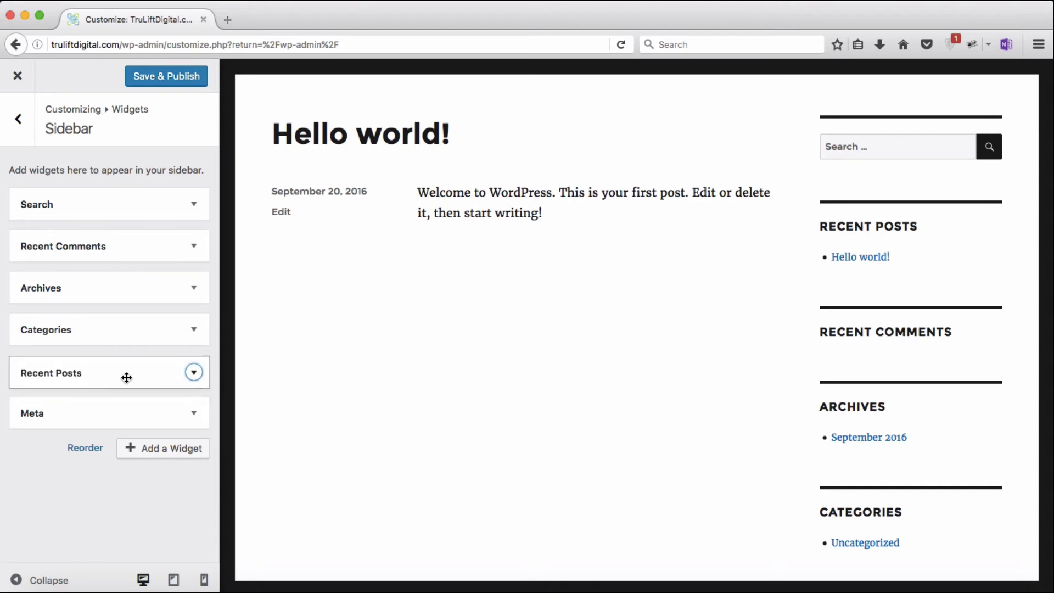
pyautogui.click(124, 374)
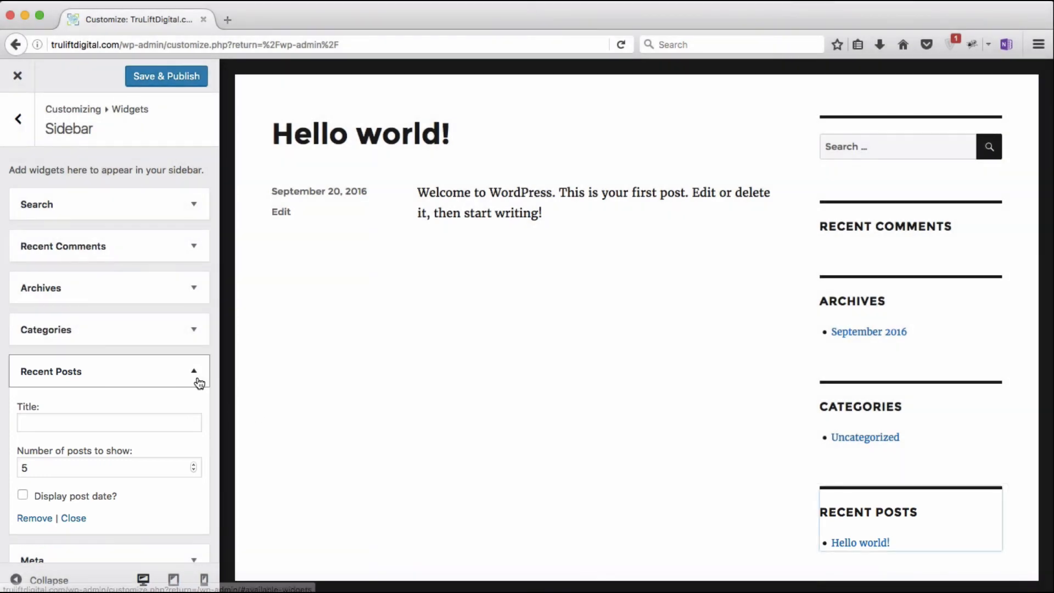
pyautogui.click(197, 382)
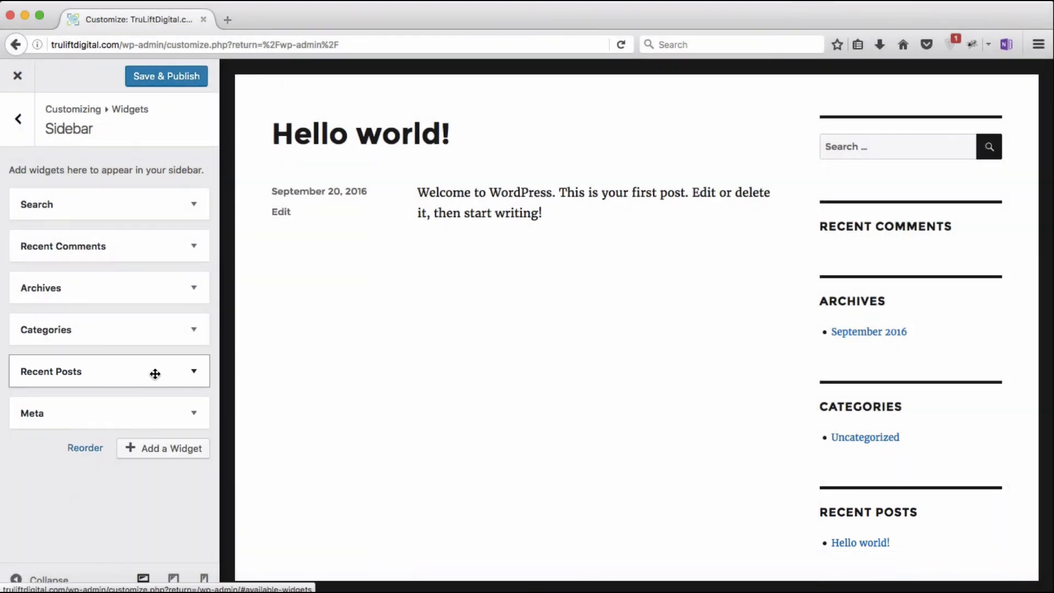
pyautogui.moveTo(155, 372); pyautogui.dragTo(151, 235)
pyautogui.click(150, 243)
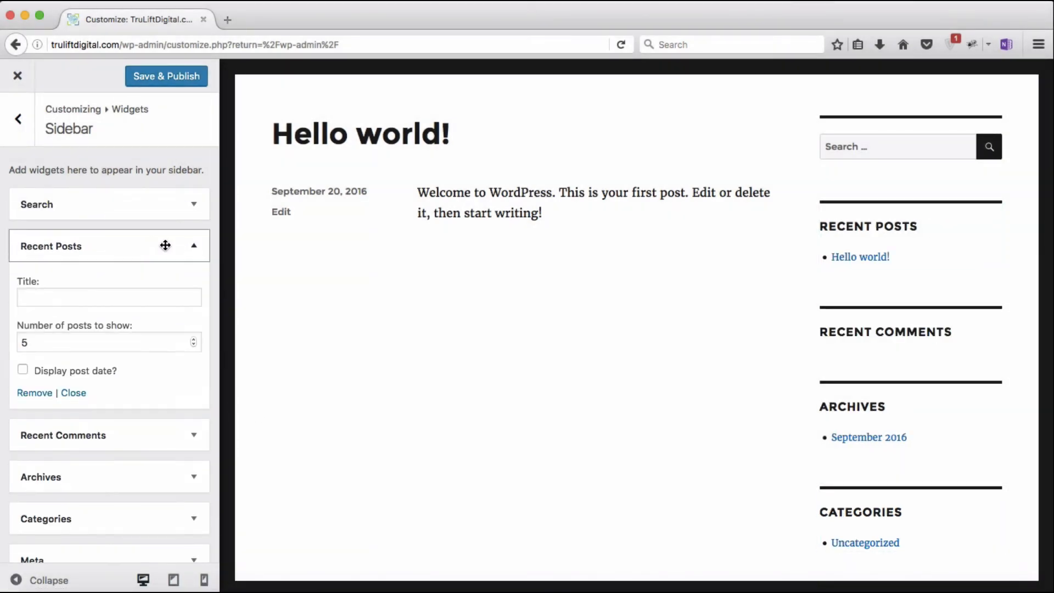
pyautogui.click(197, 250)
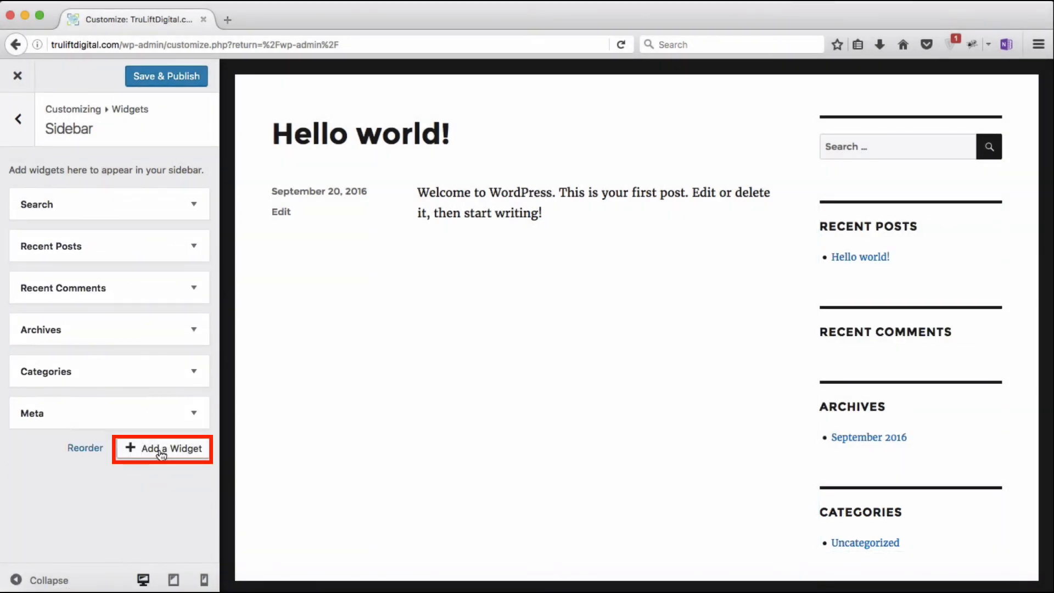
# Step: Under Static Front Page, choose A static page with Sample Page as front page and Save & Publish
pyautogui.click(17, 121)
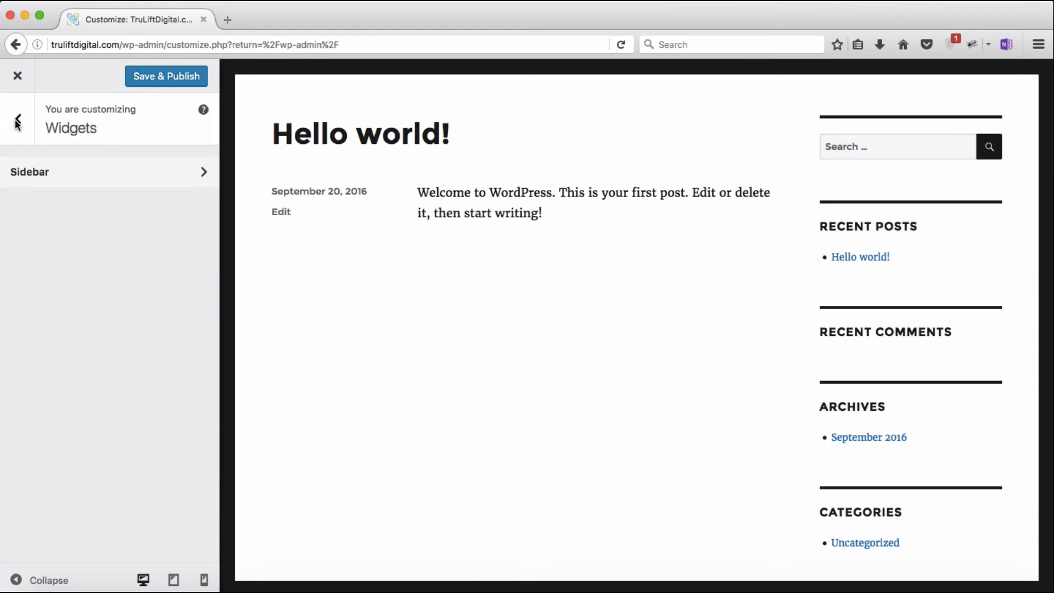
pyautogui.click(17, 120)
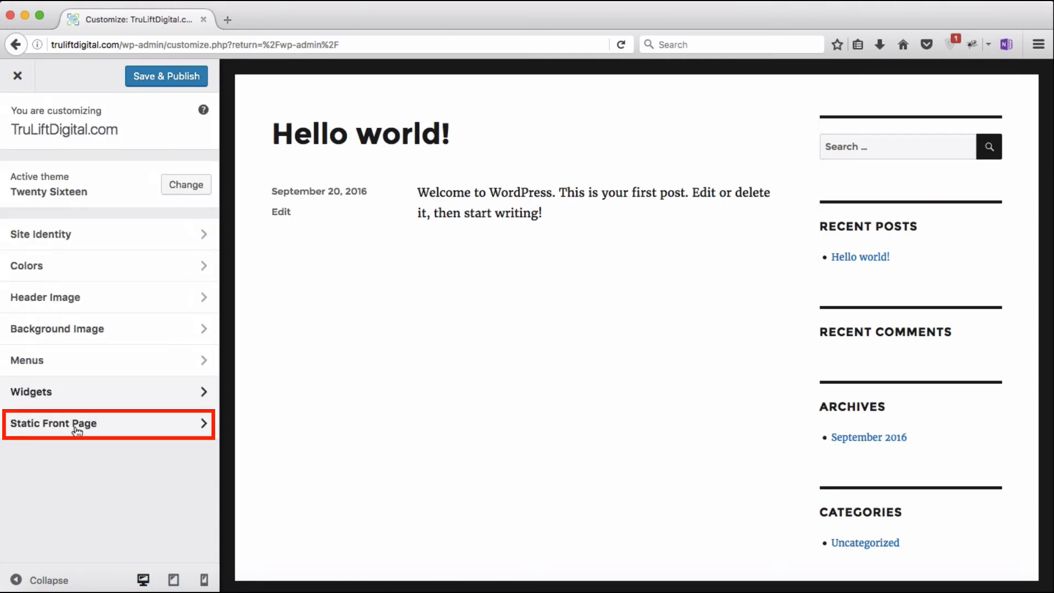
pyautogui.click(80, 426)
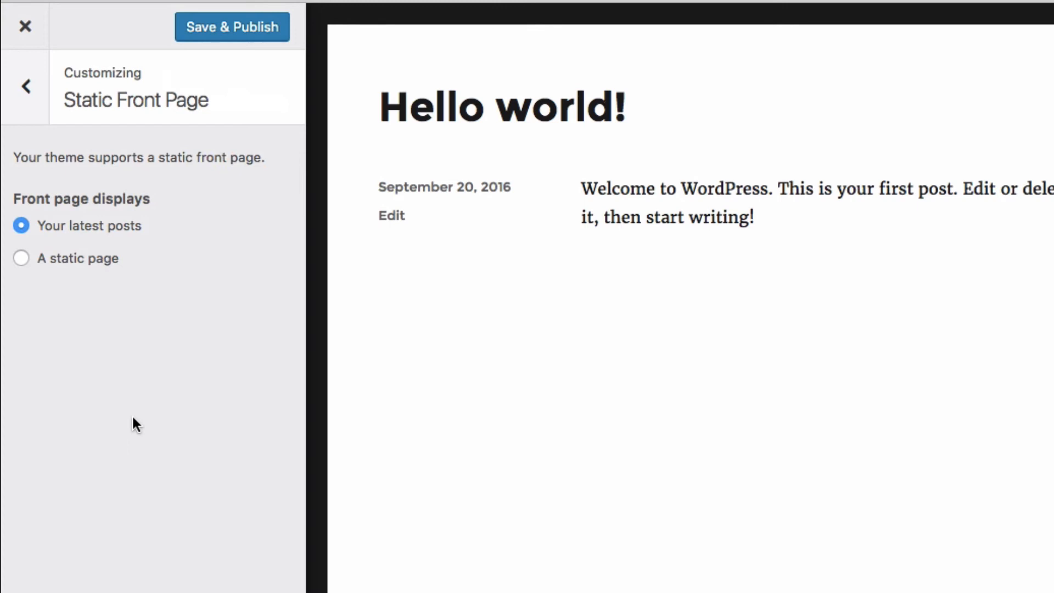
pyautogui.click(19, 265)
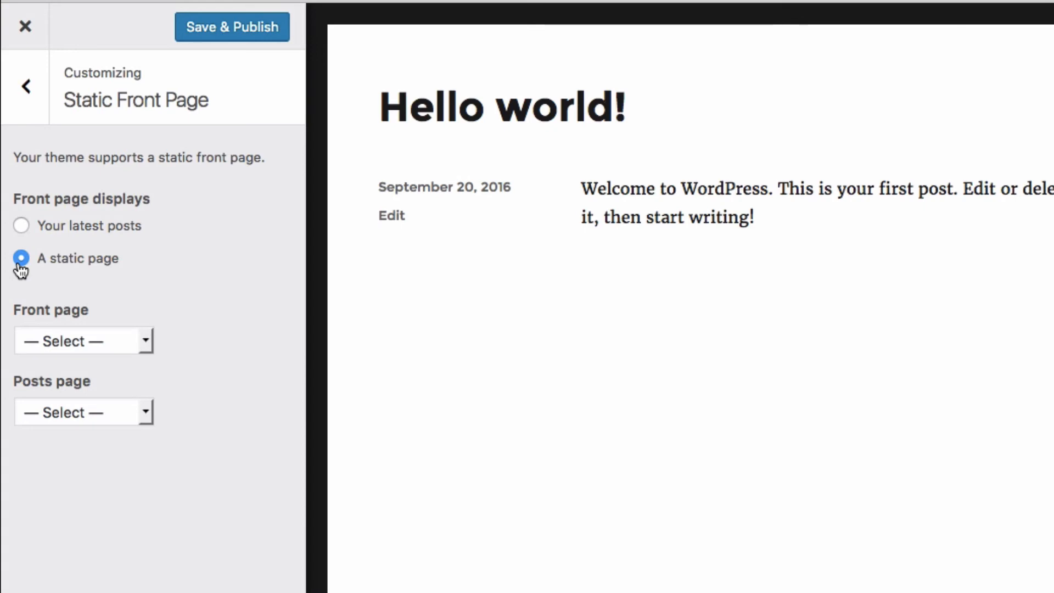
pyautogui.click(145, 340)
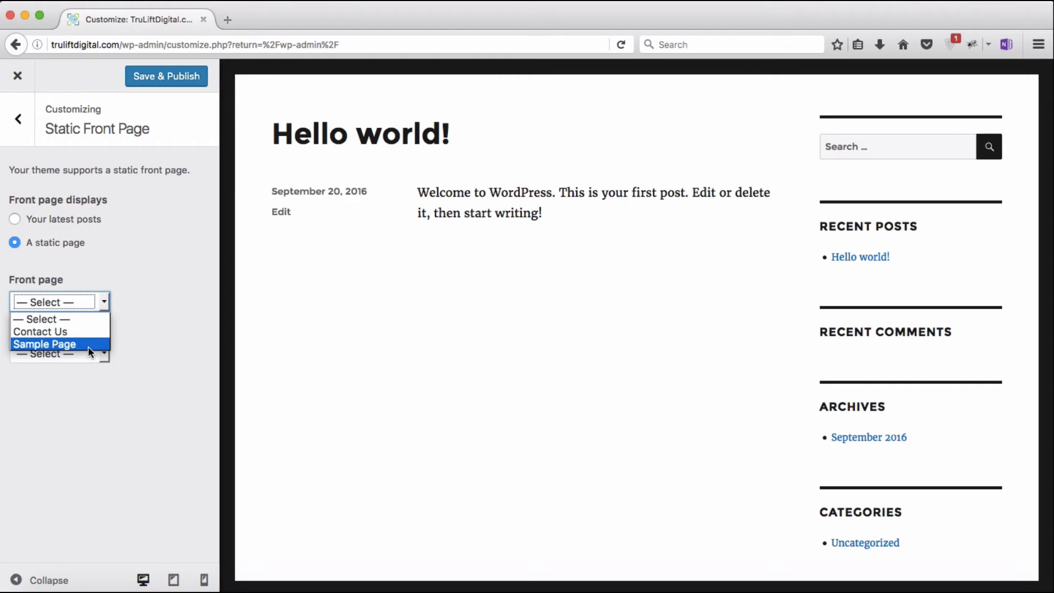
pyautogui.click(88, 344)
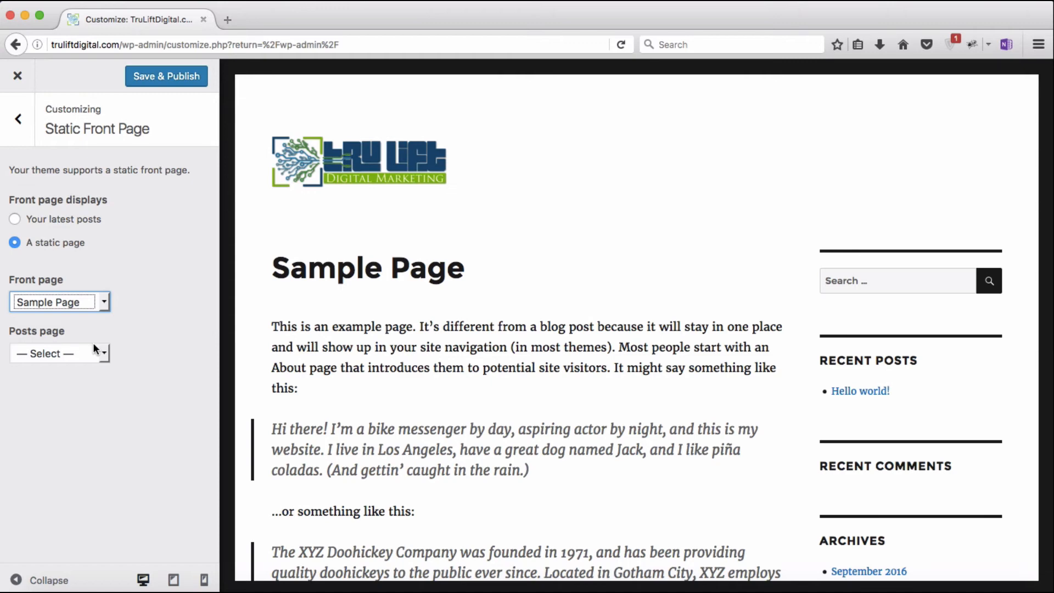
pyautogui.click(164, 76)
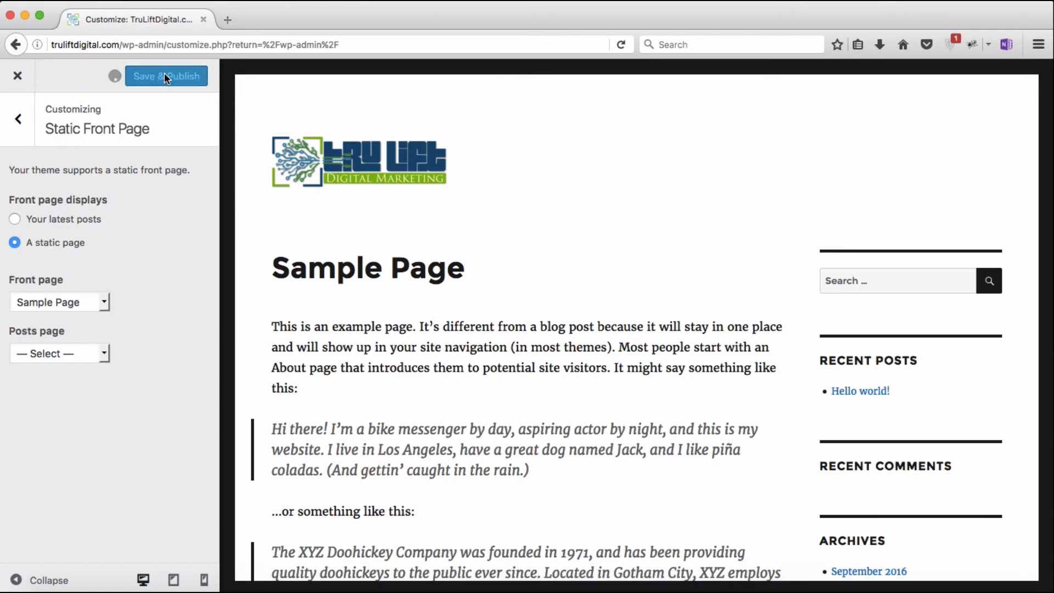
pyautogui.click(22, 131)
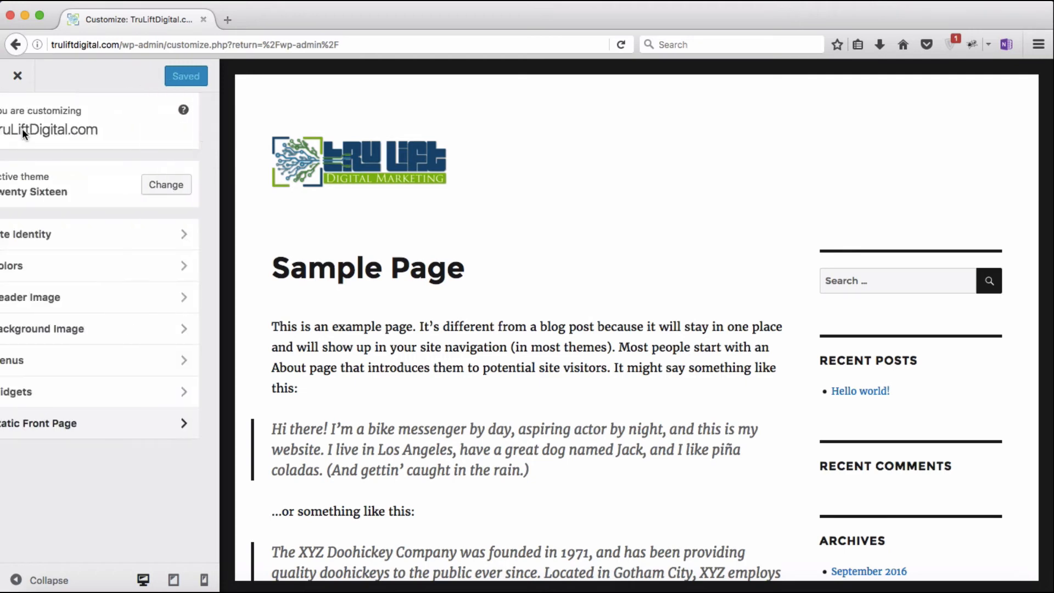
# Step: Close the Customizer and return to the admin Dashboard
pyautogui.click(17, 77)
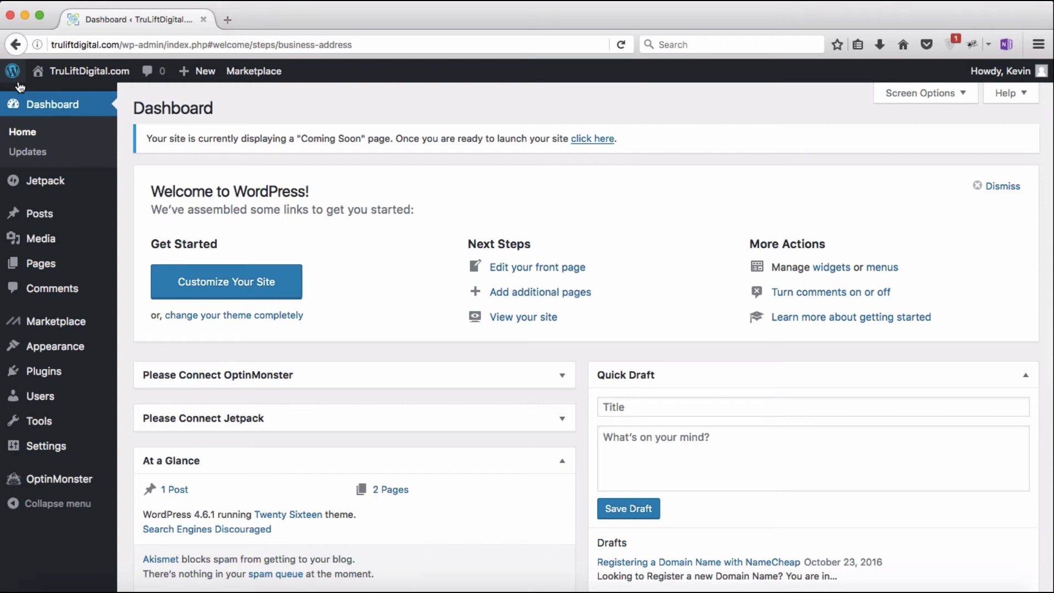
pyautogui.moveTo(65, 348)
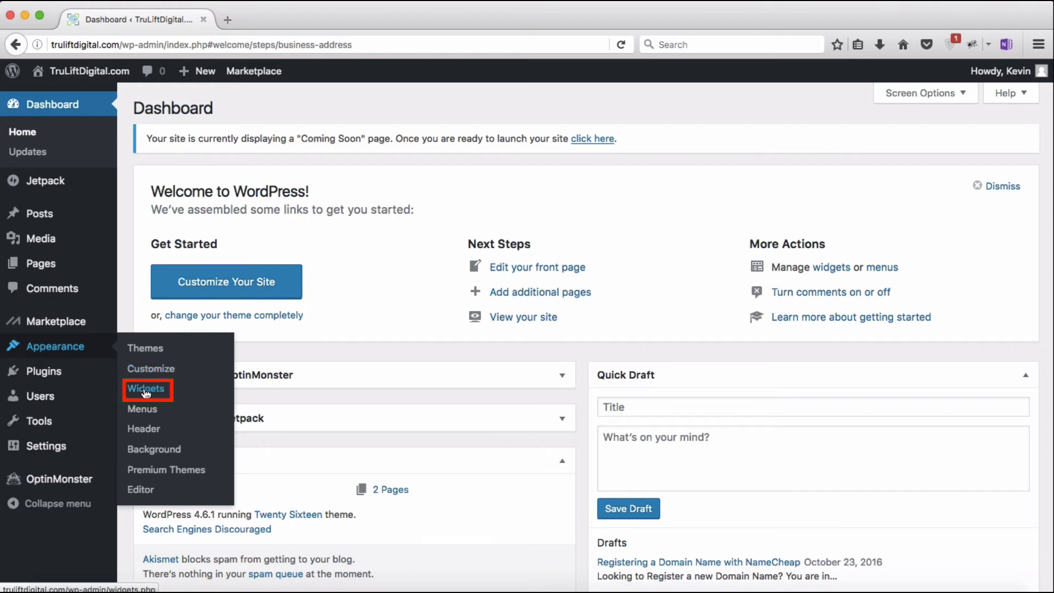
# Step: Go to Appearance > Widgets and scroll through the Sidebar's six default widgets
pyautogui.click(145, 389)
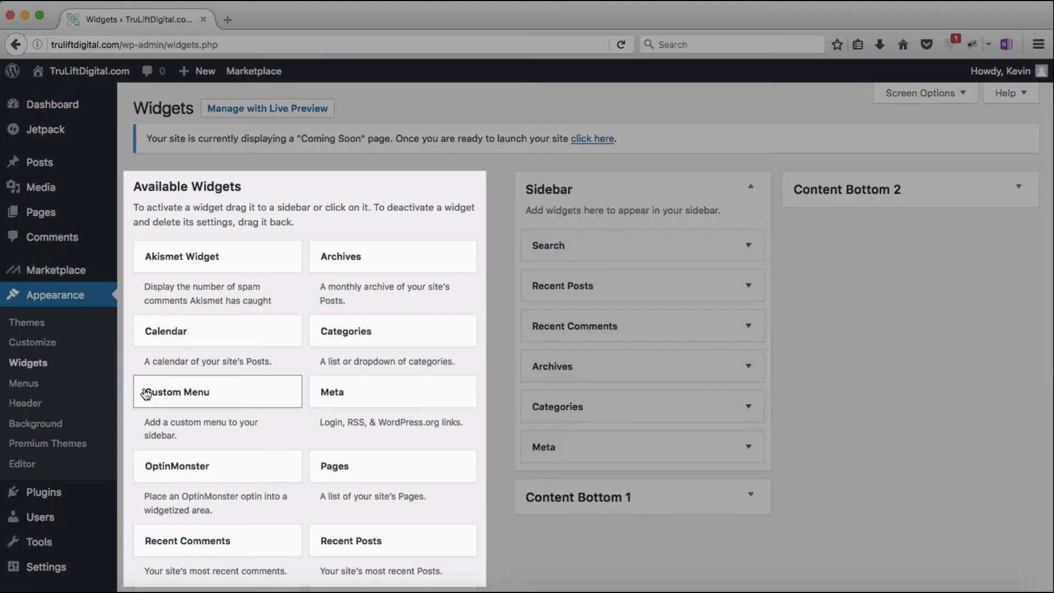
pyautogui.scroll(-10, 800, 288)
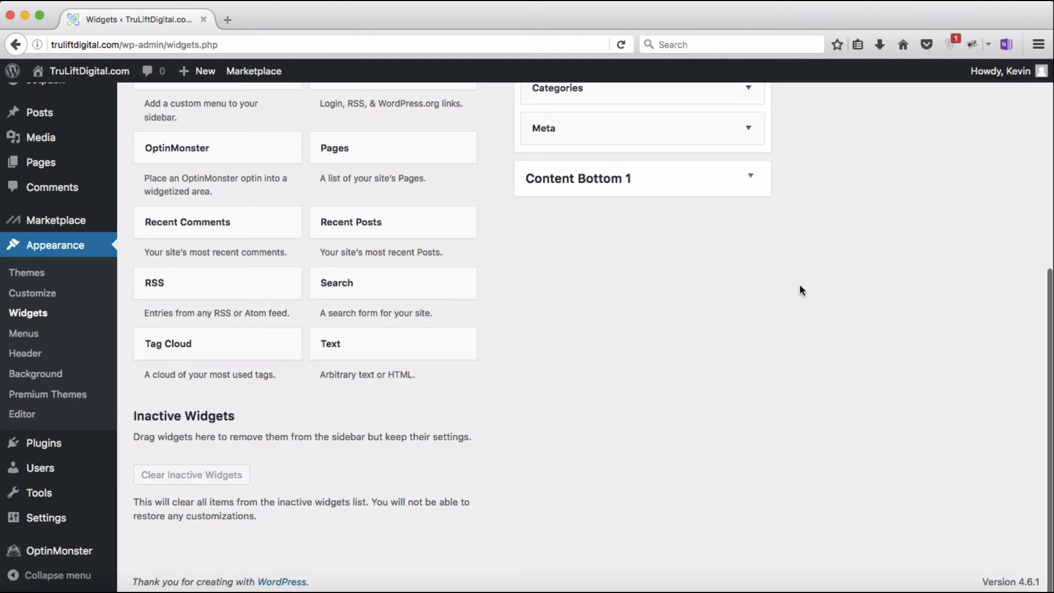
pyautogui.scroll(5, 800, 289)
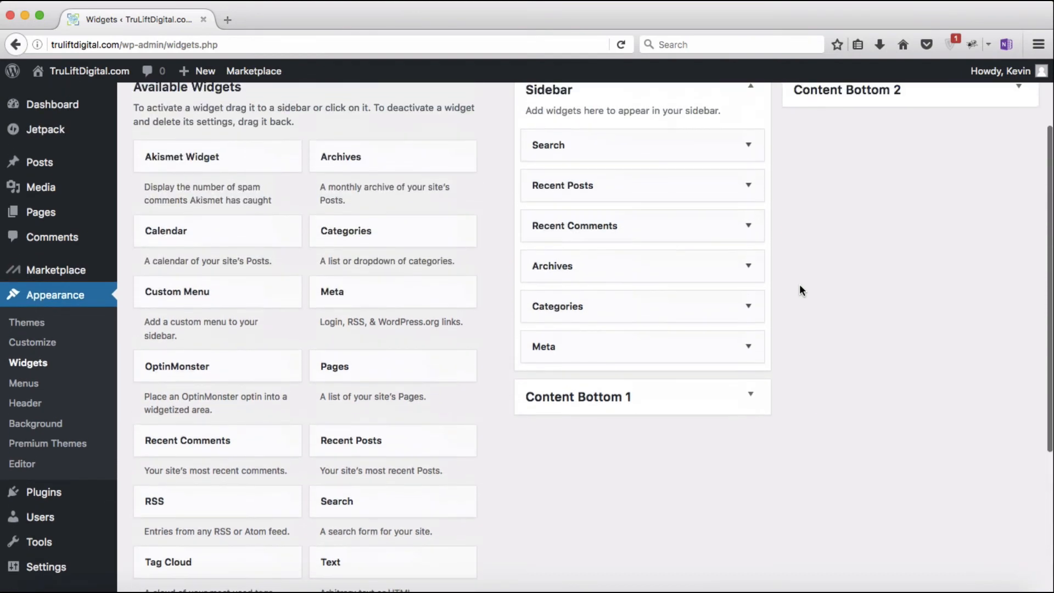
pyautogui.scroll(2, 800, 286)
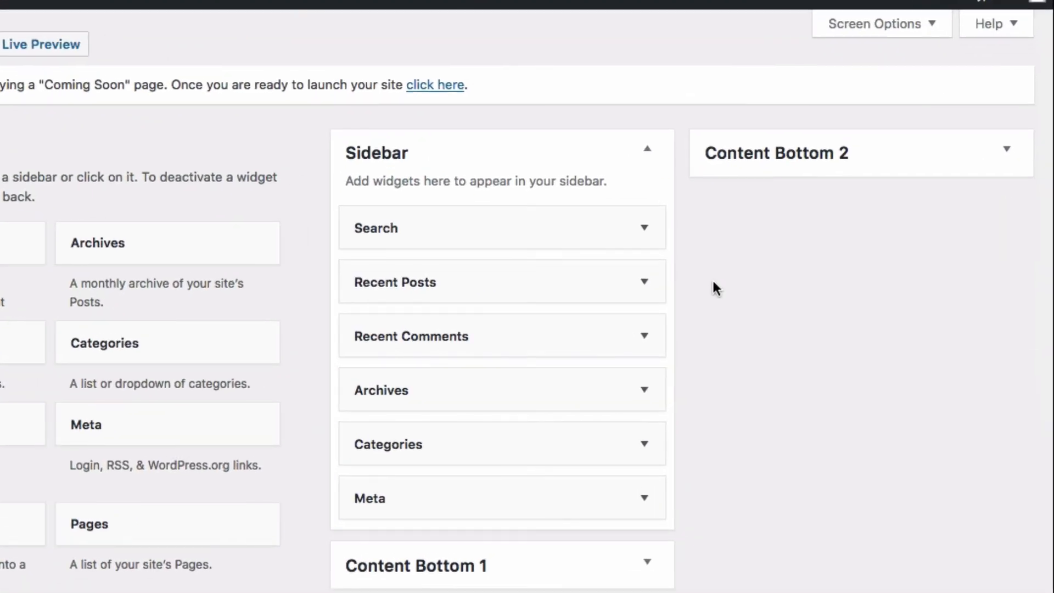
# Step: Expand and collapse Recent Posts, demonstrate reordering it by drag, and toggle the widgets Help panel
pyautogui.click(644, 282)
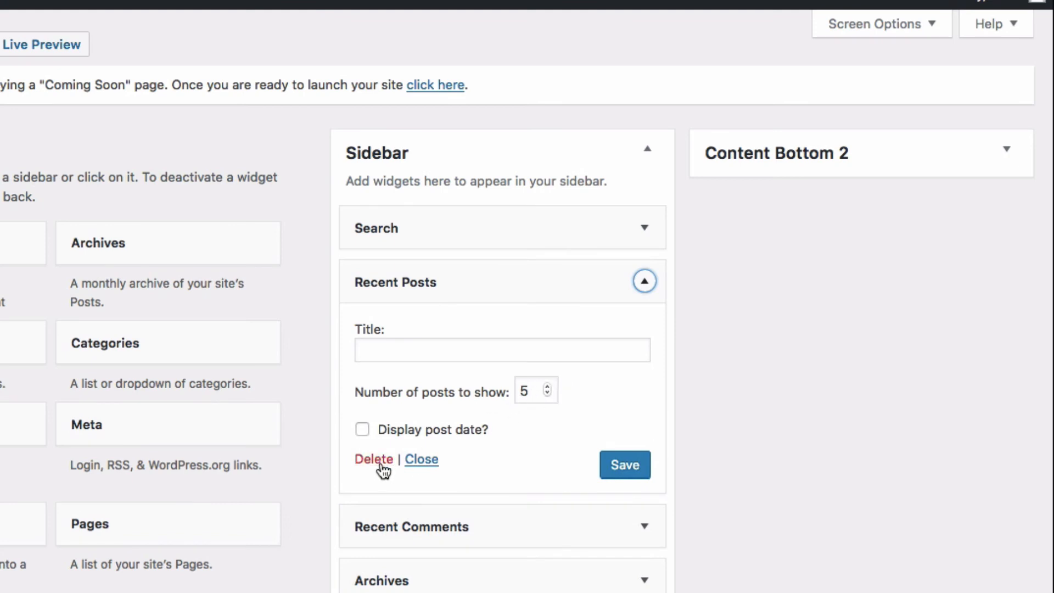
pyautogui.click(422, 461)
pyautogui.moveTo(501, 298)
pyautogui.mouseDown()
pyautogui.moveTo(487, 456)
pyautogui.moveTo(512, 288)
pyautogui.mouseUp()
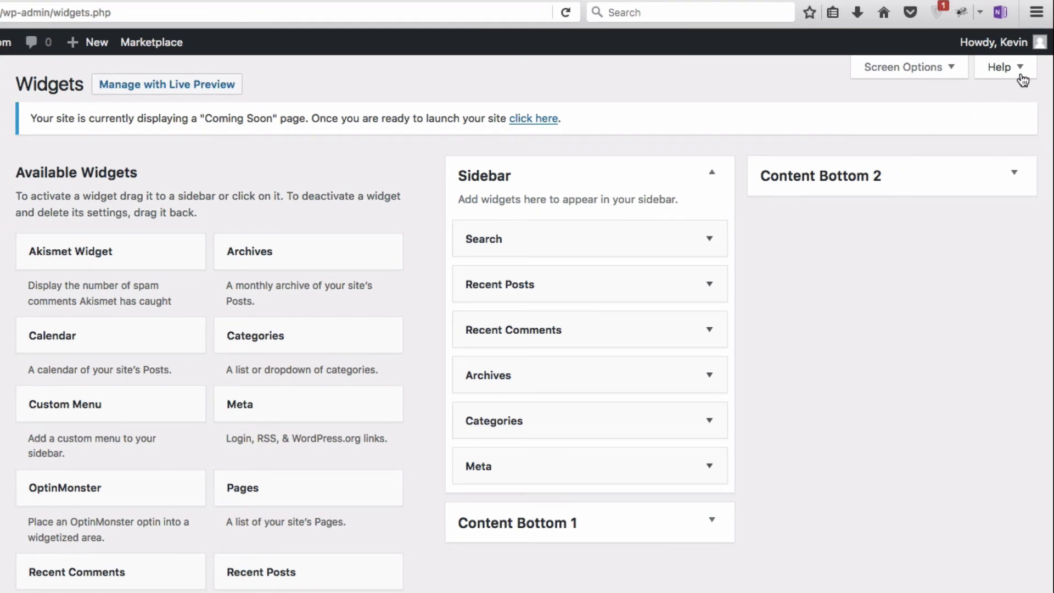
pyautogui.click(1022, 97)
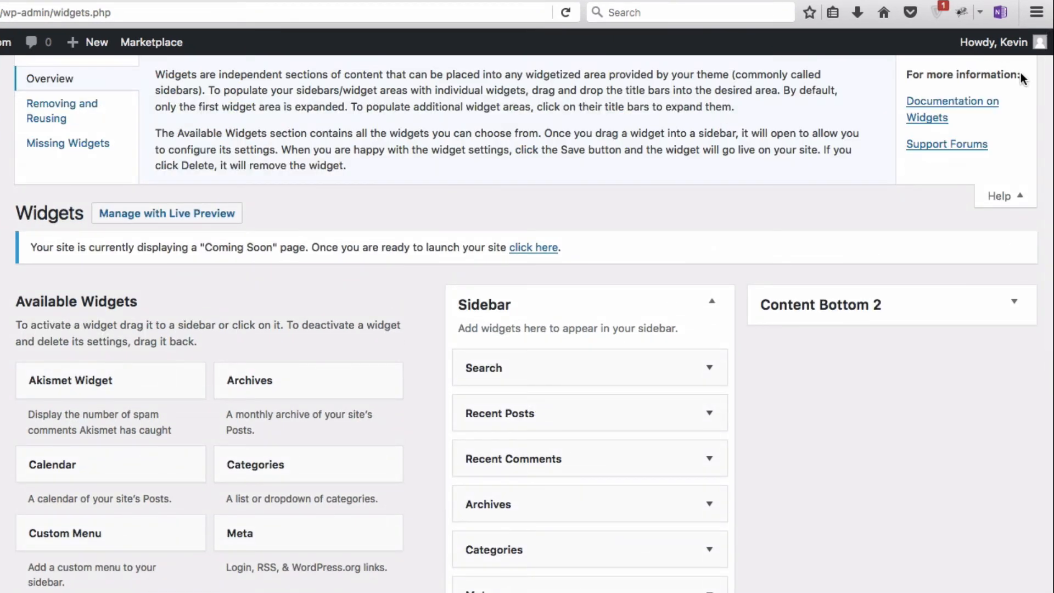
pyautogui.click(1019, 200)
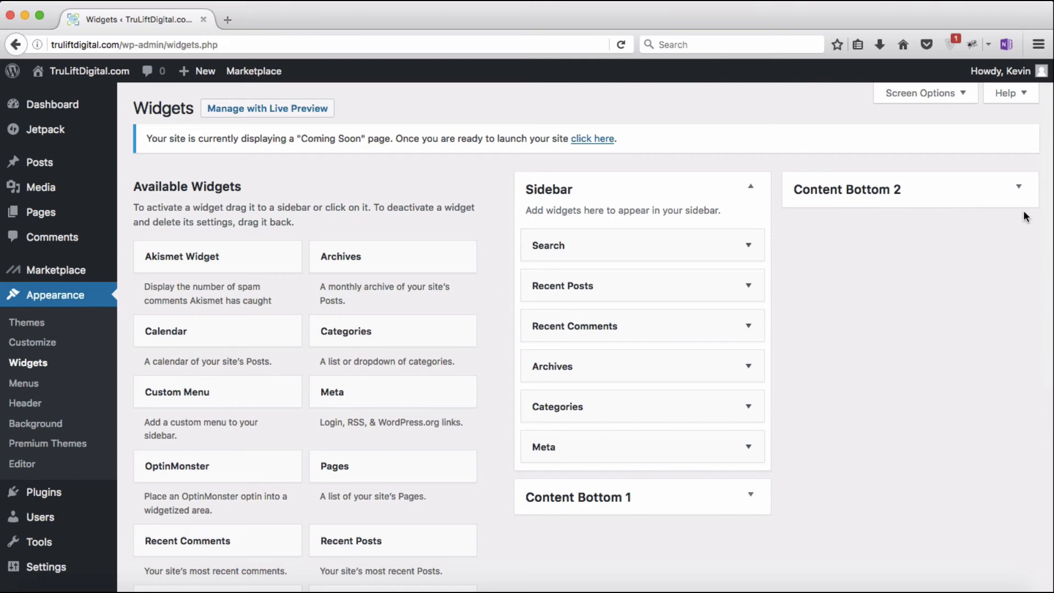
pyautogui.click(299, 115)
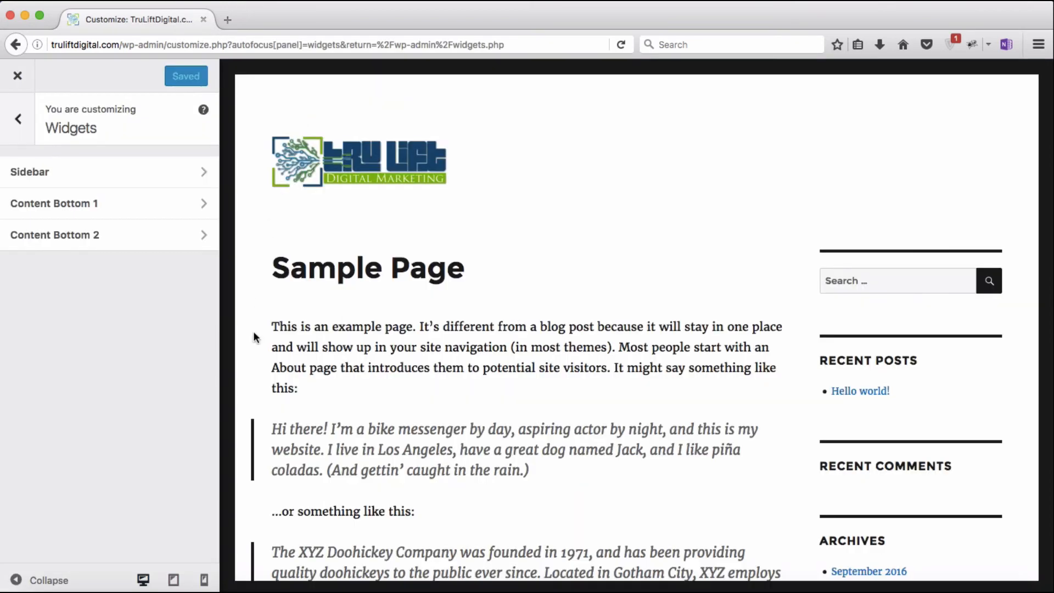
pyautogui.click(203, 579)
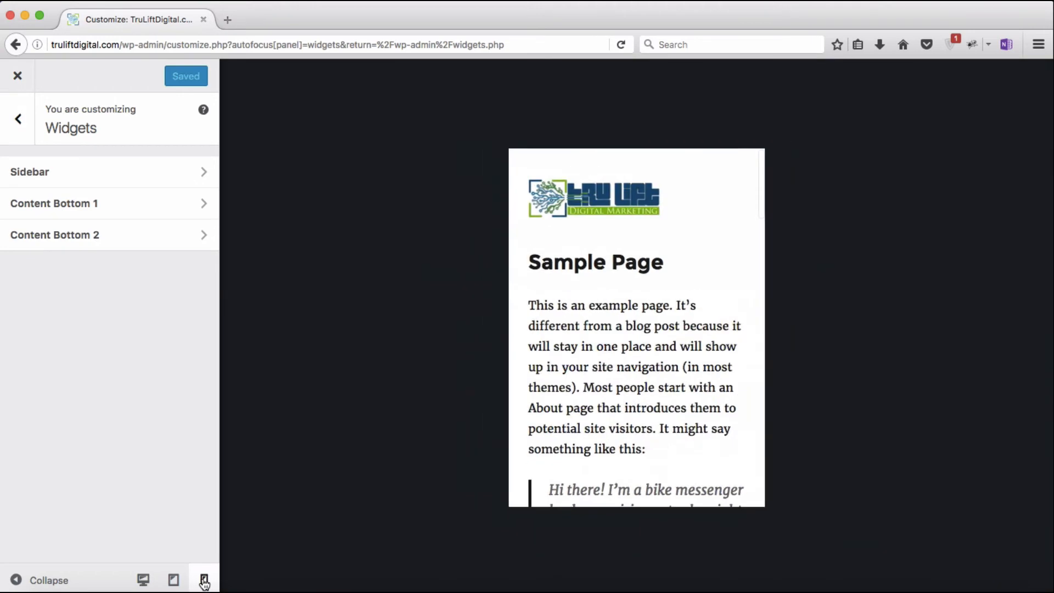
pyautogui.scroll(-12, 712, 437)
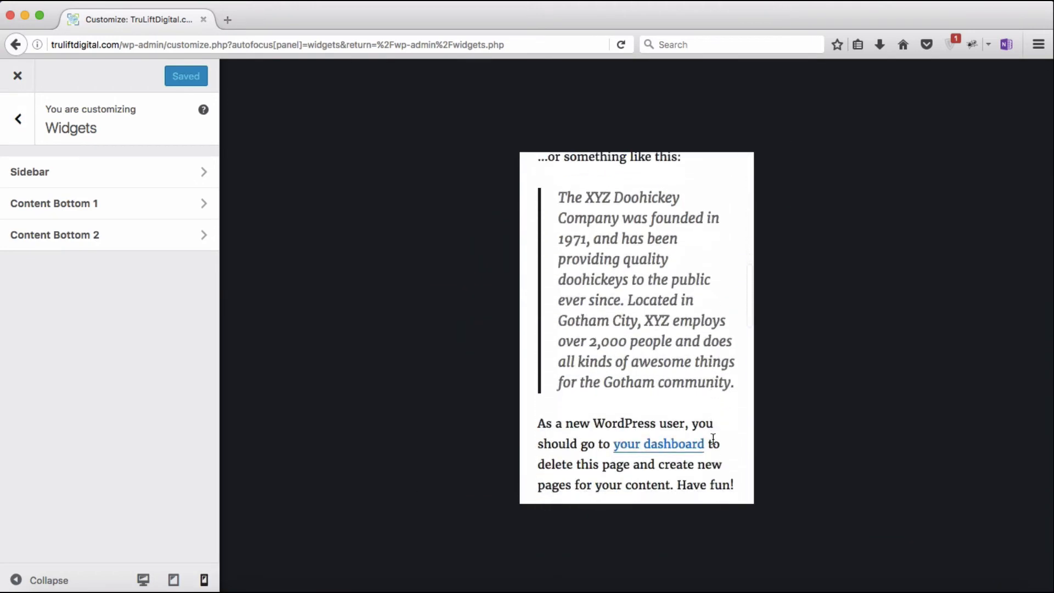
pyautogui.scroll(-7, 712, 436)
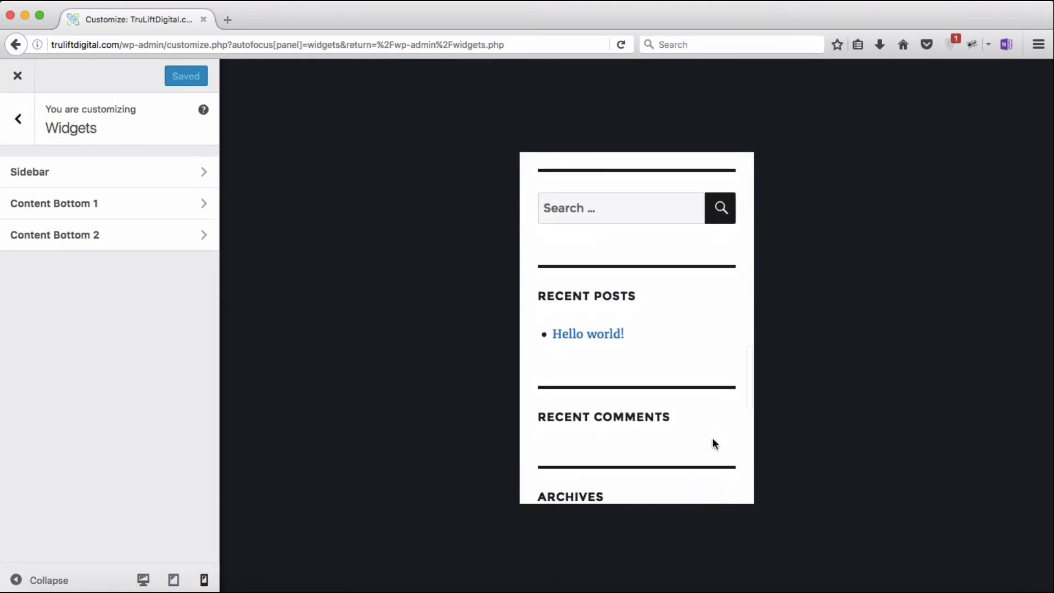
pyautogui.scroll(-8, 712, 437)
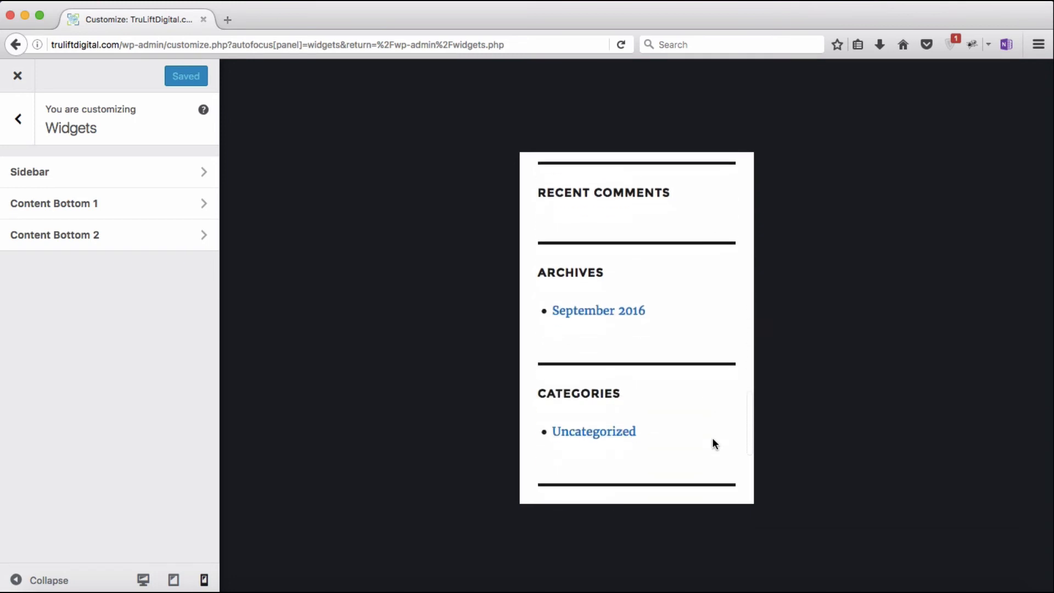
pyautogui.scroll(-4, 713, 439)
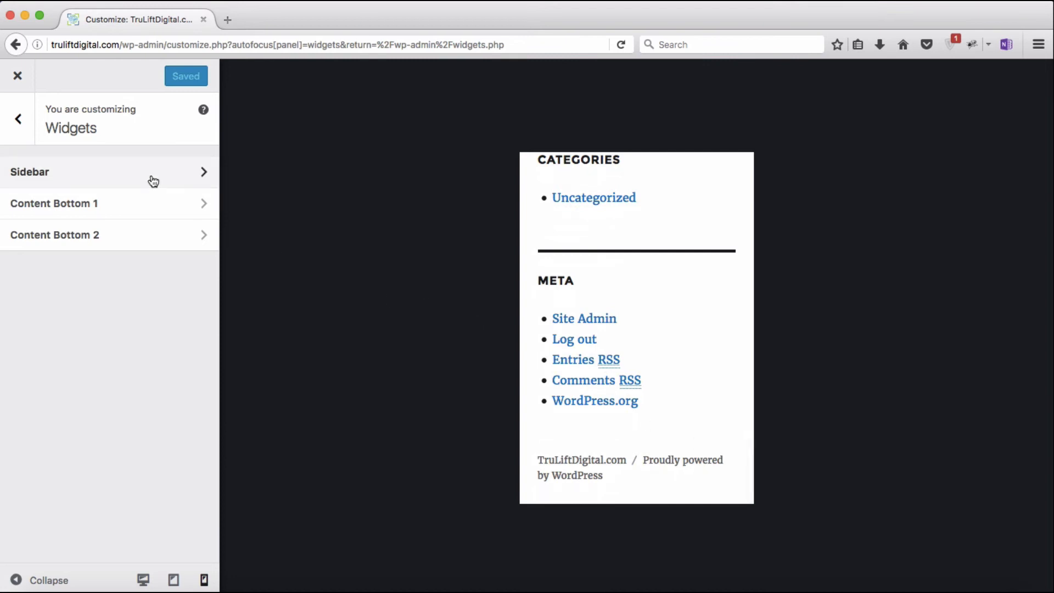
pyautogui.click(17, 83)
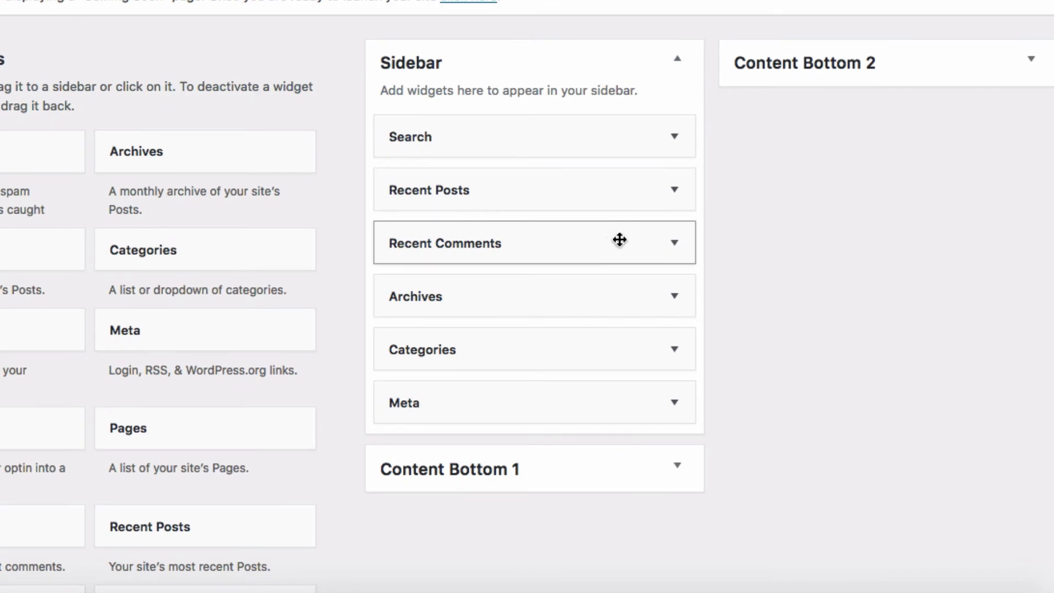
# Step: Delete the Recent Comments and Meta widgets from the Sidebar
pyautogui.click(674, 251)
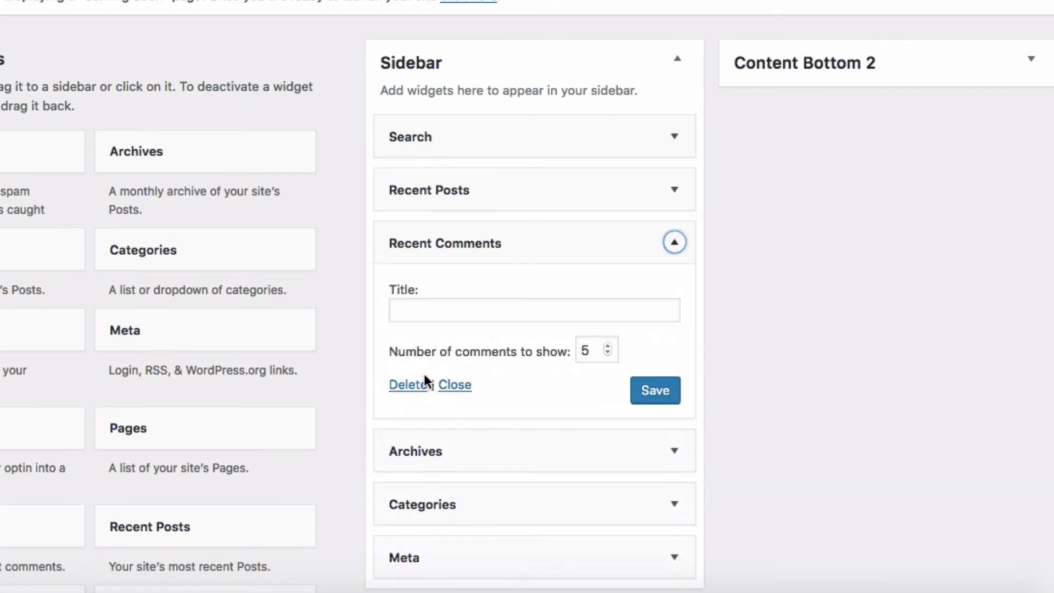
pyautogui.click(409, 387)
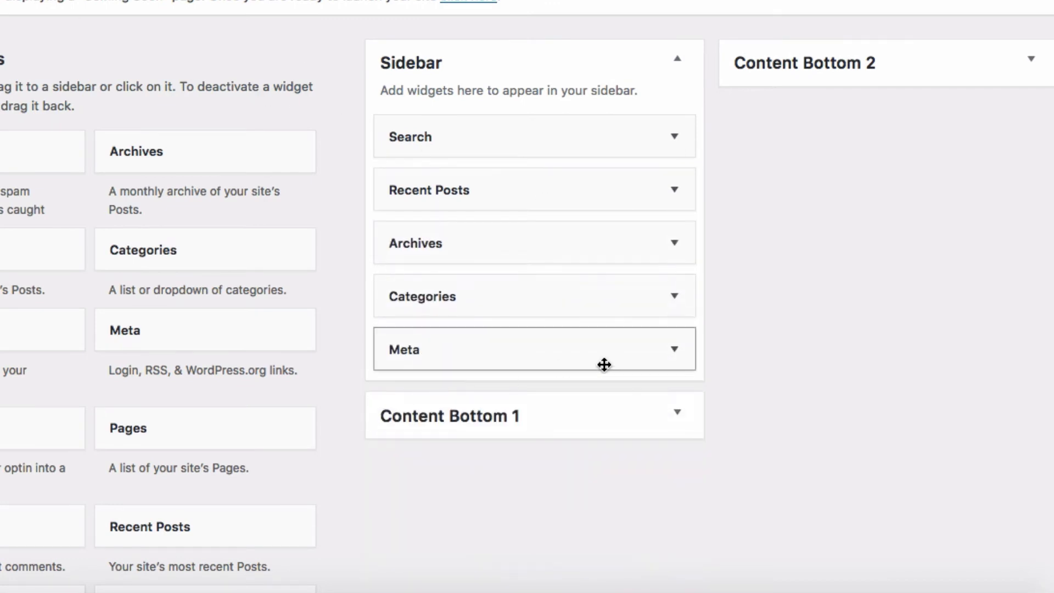
pyautogui.click(674, 354)
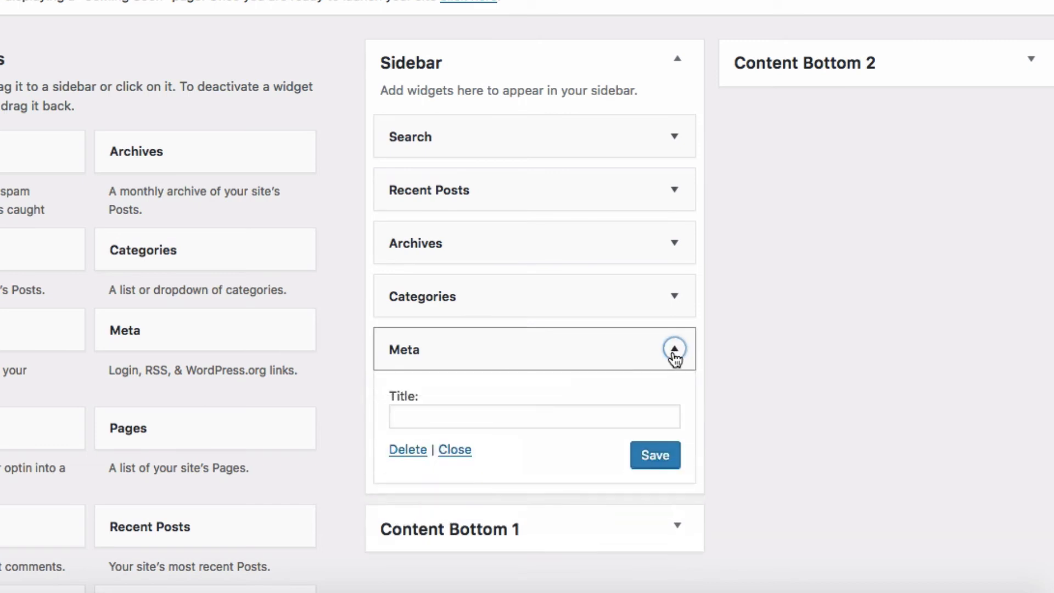
pyautogui.click(411, 451)
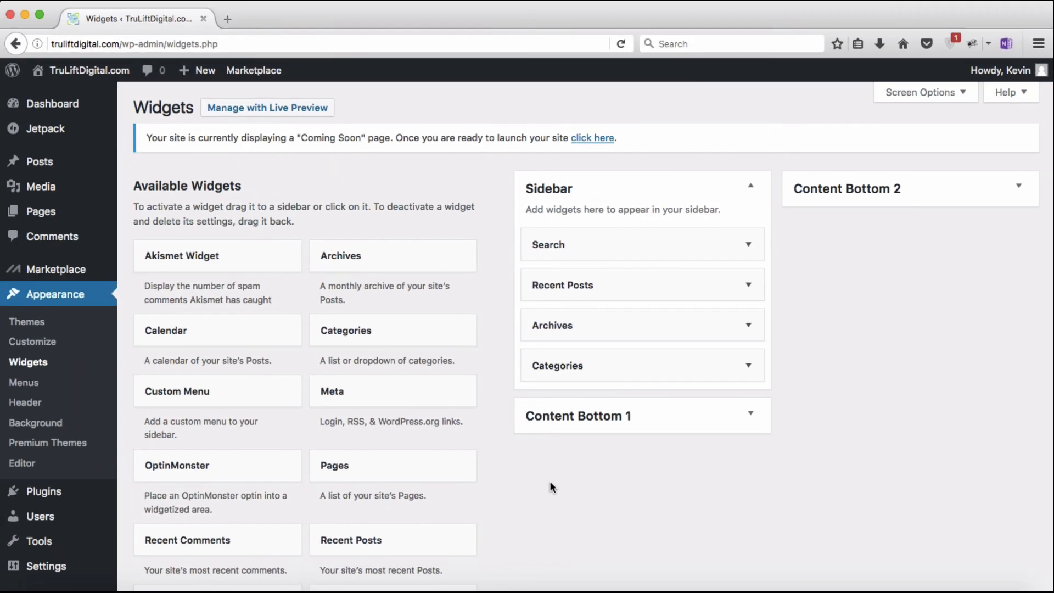
# Step: Add a Text widget below Search containing the pasted Leadpages embed code, save it, and preview live
pyautogui.scroll(-5, 549, 482)
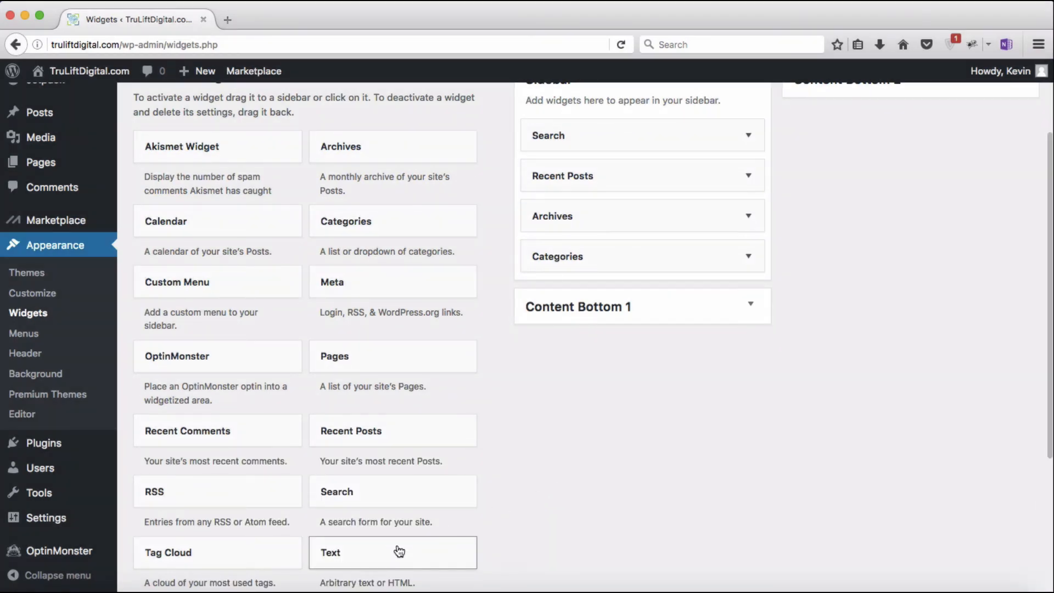
pyautogui.moveTo(399, 550); pyautogui.dragTo(654, 171)
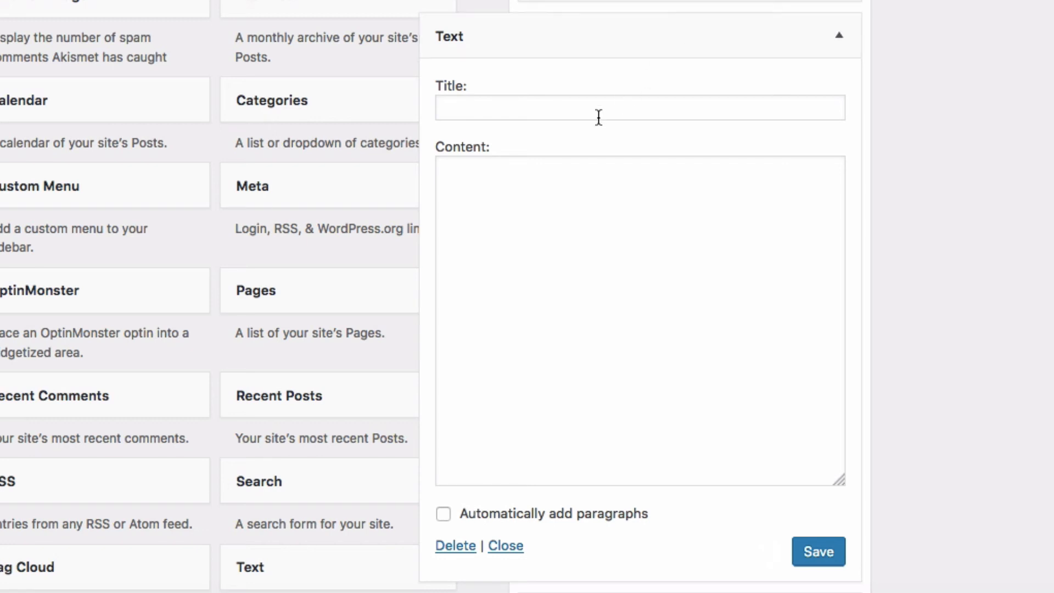
pyautogui.click(542, 172)
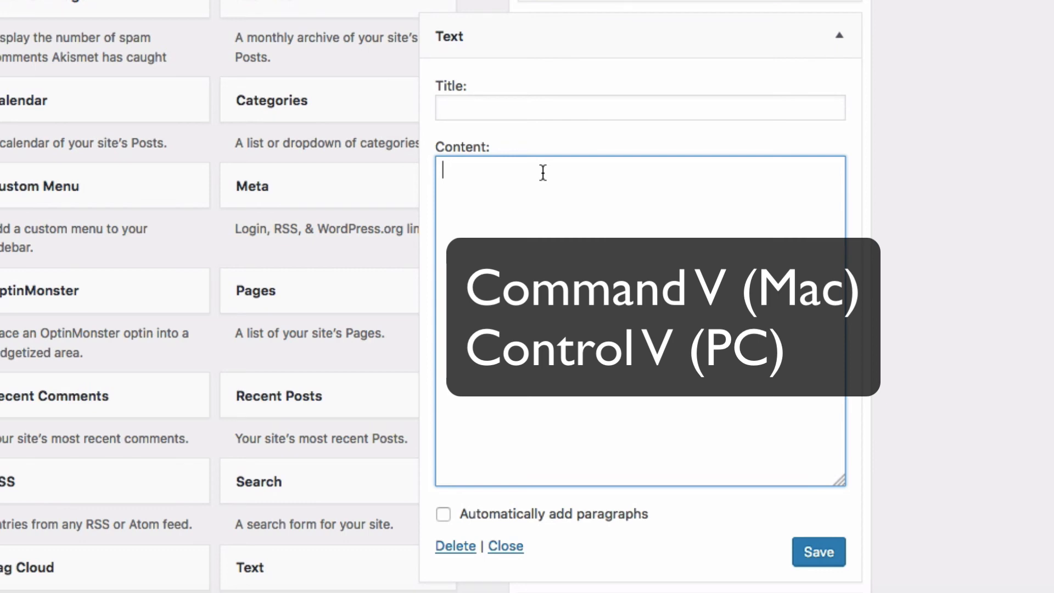
pyautogui.press('super+v')
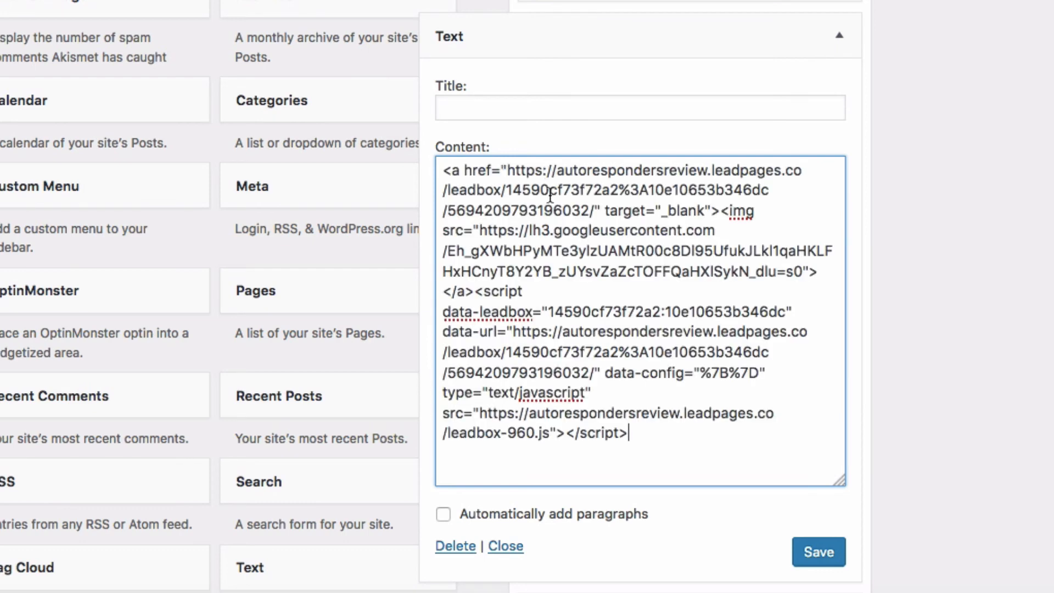
pyautogui.click(818, 552)
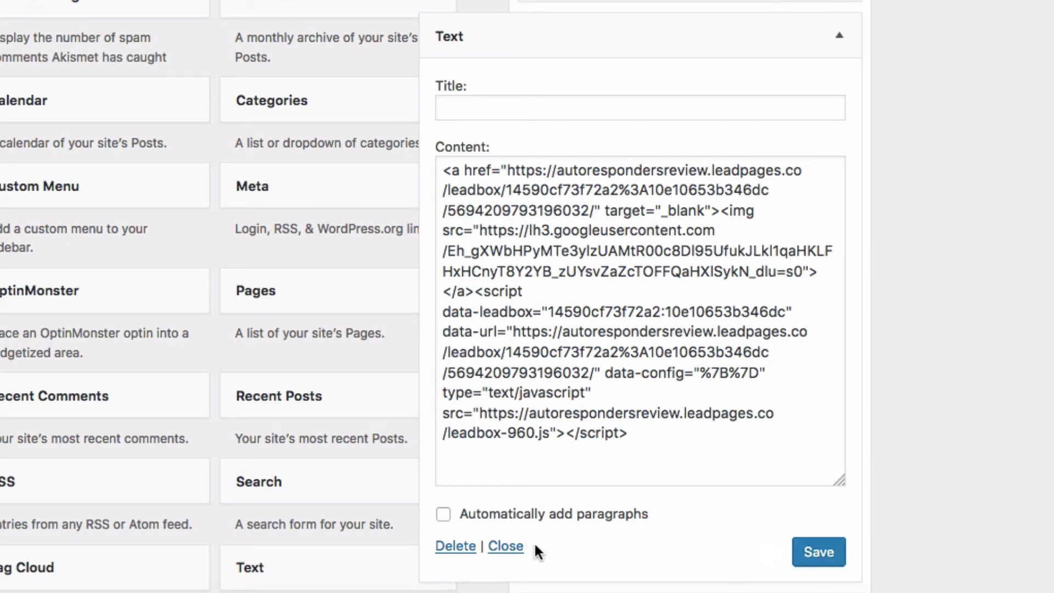
pyautogui.click(506, 546)
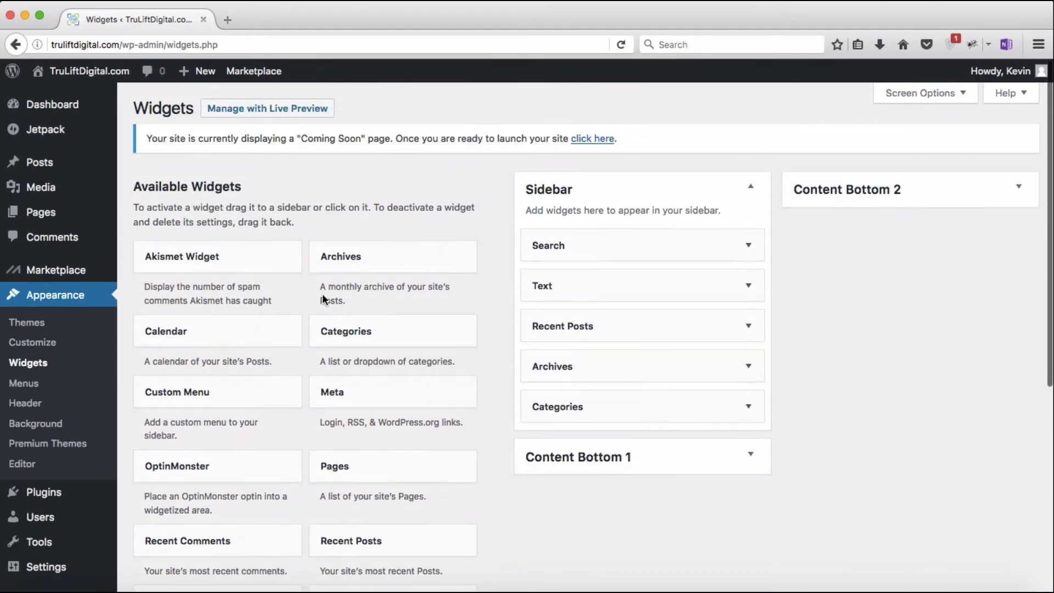
pyautogui.click(275, 115)
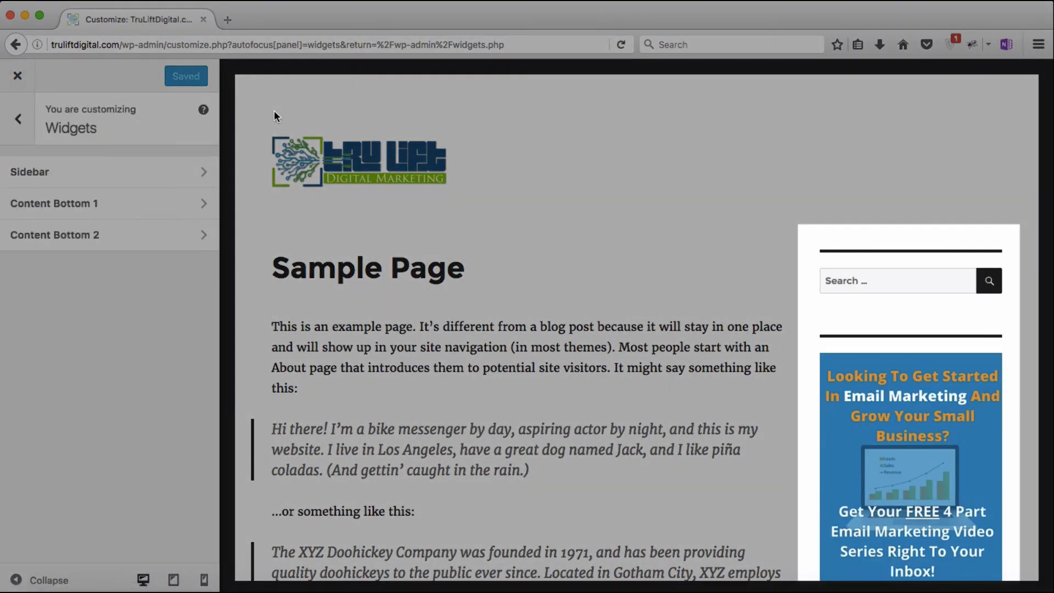
# Step: Leave the Customizer, drop a Calendar widget into Content Bottom 1 and save it
pyautogui.scroll(-3, 626, 220)
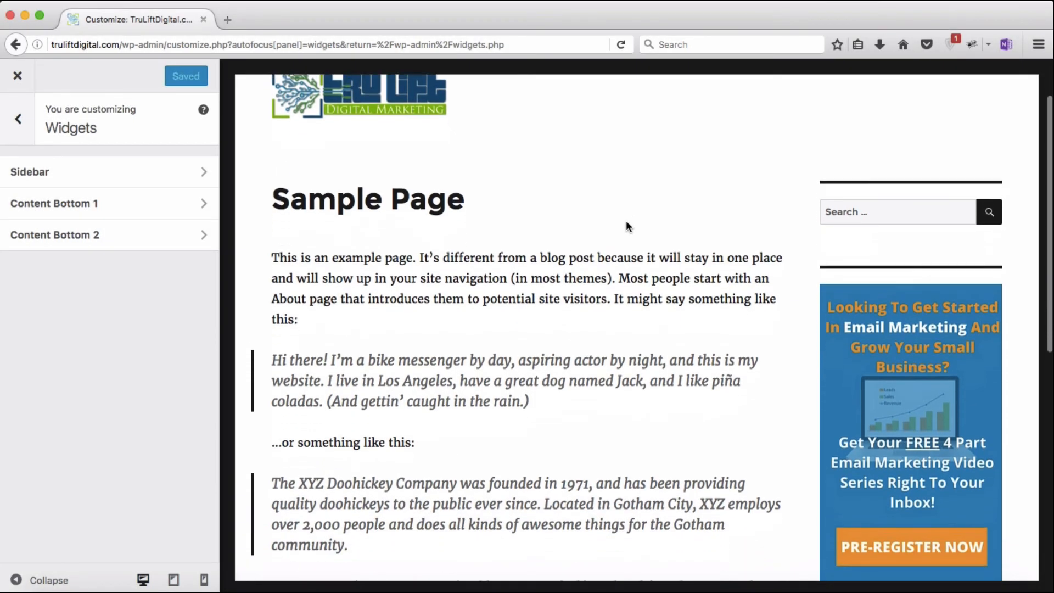
pyautogui.scroll(-2, 627, 225)
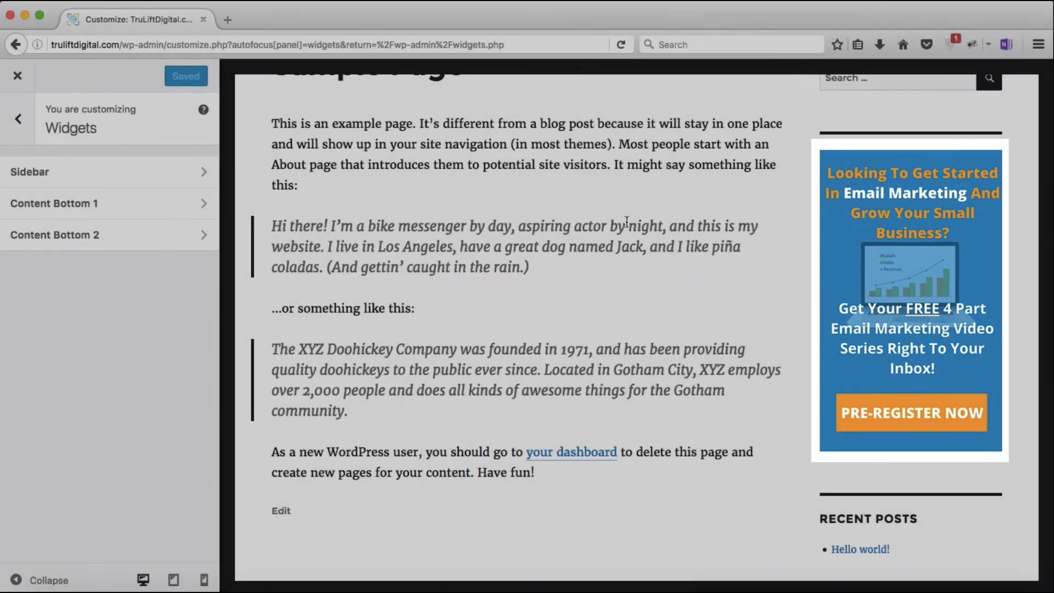
pyautogui.scroll(-5, 626, 222)
pyautogui.scroll(-3, 626, 222)
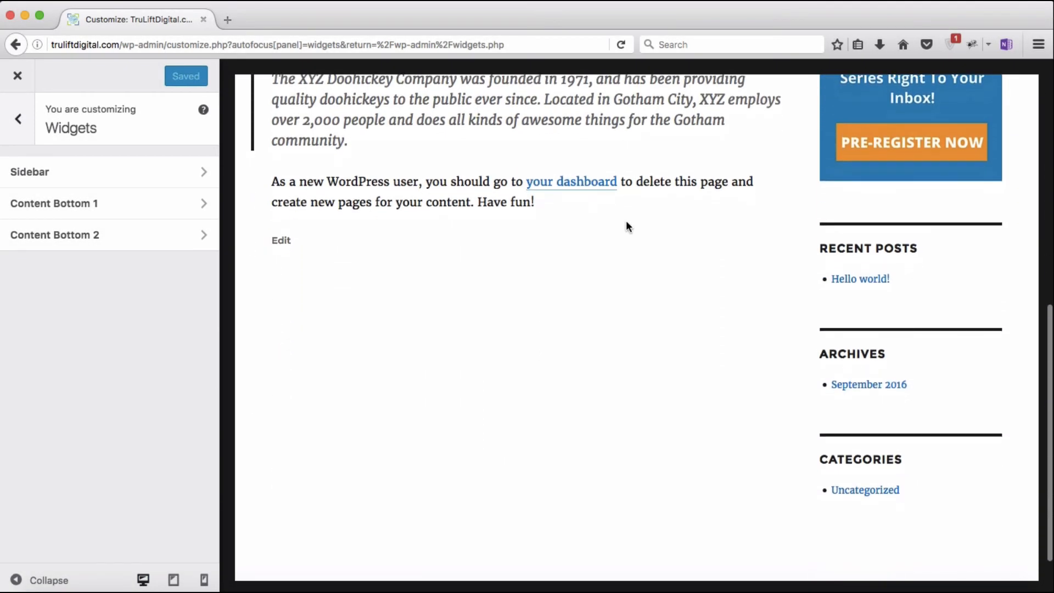
pyautogui.scroll(5, 626, 225)
pyautogui.scroll(7, 626, 225)
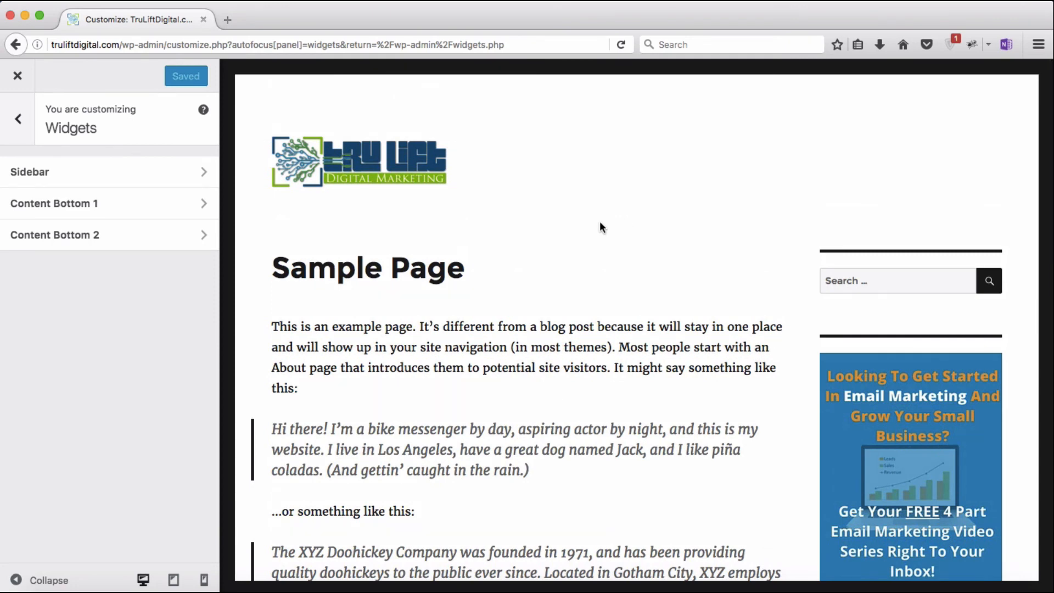
pyautogui.click(18, 82)
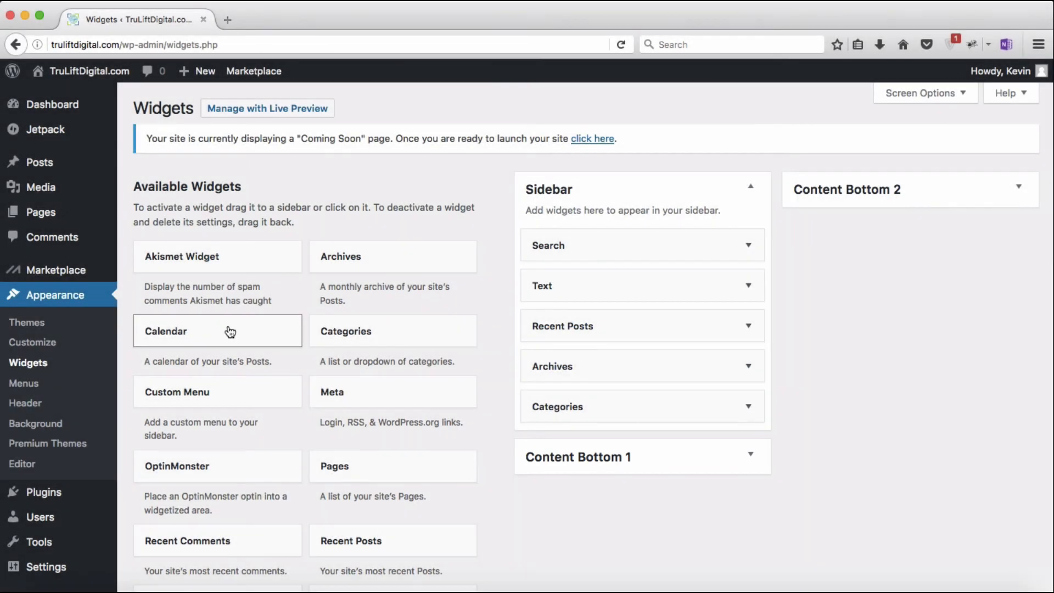
pyautogui.moveTo(230, 332); pyautogui.dragTo(662, 539)
pyautogui.scroll(-3, 662, 538)
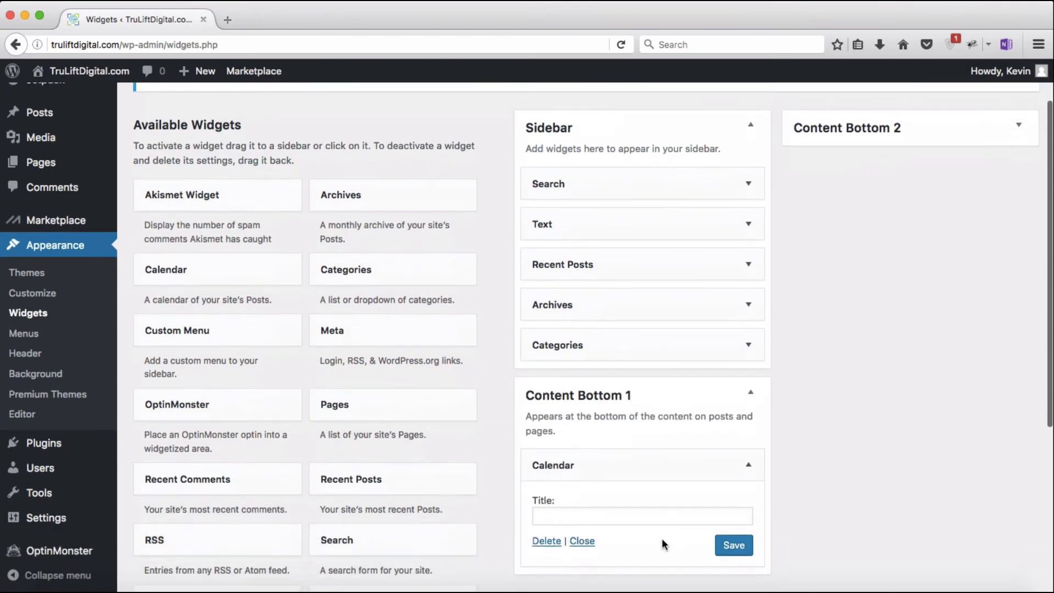
pyautogui.click(728, 513)
pyautogui.scroll(3, 729, 510)
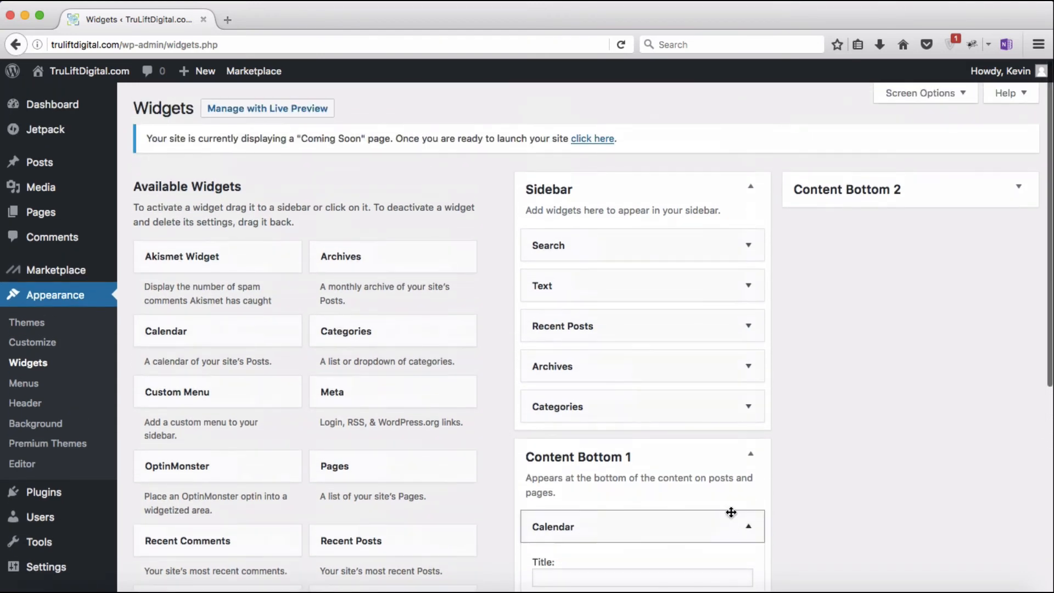
# Step: In the live preview, check the October 2016 calendar below the Sample Page at phone width
pyautogui.click(267, 108)
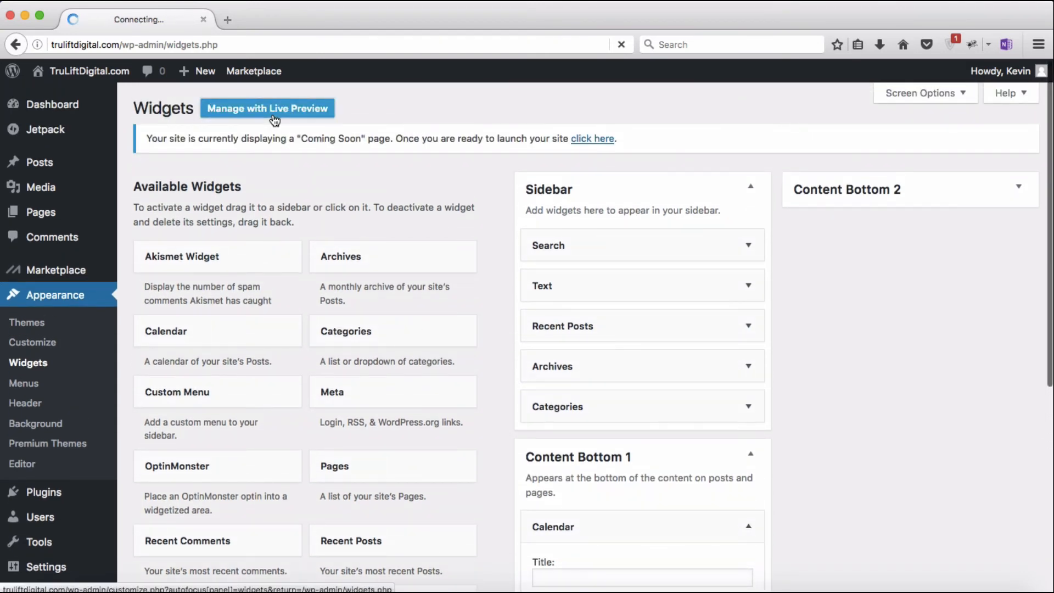
pyautogui.scroll(-10, 629, 340)
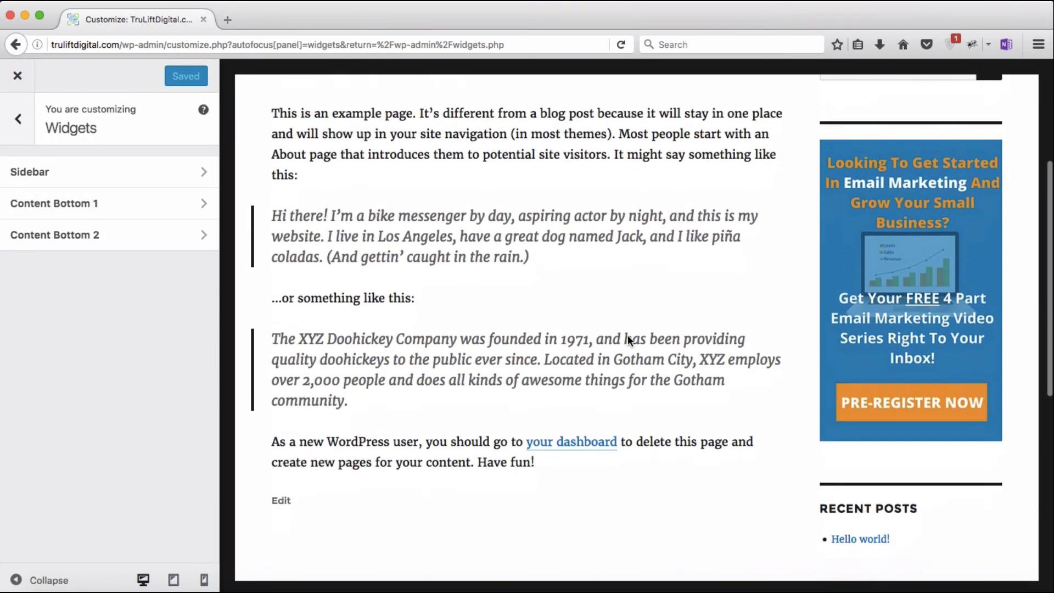
pyautogui.scroll(-3, 627, 340)
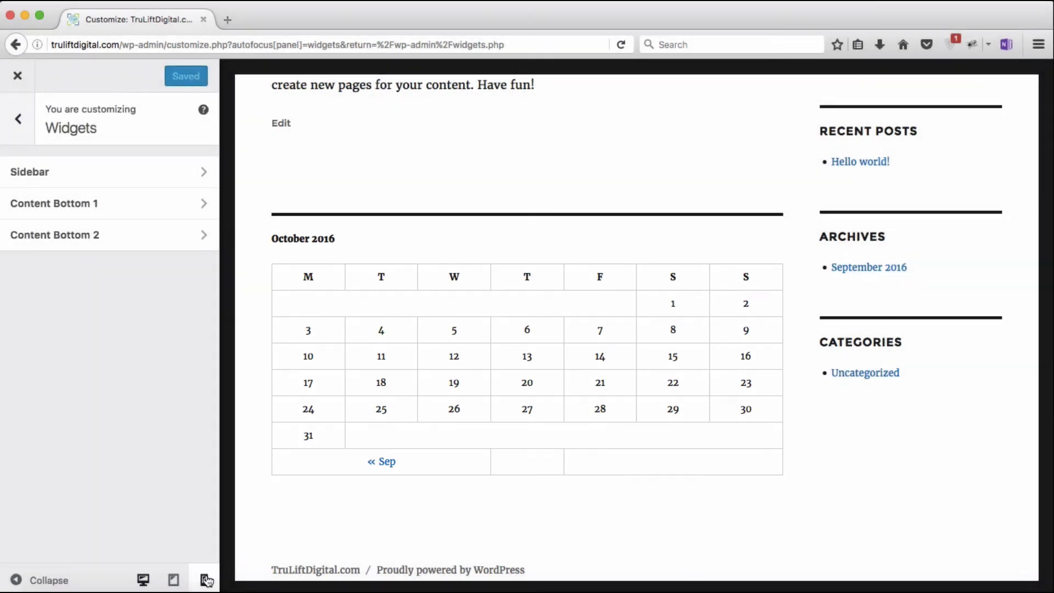
pyautogui.click(206, 580)
pyautogui.scroll(15, 603, 312)
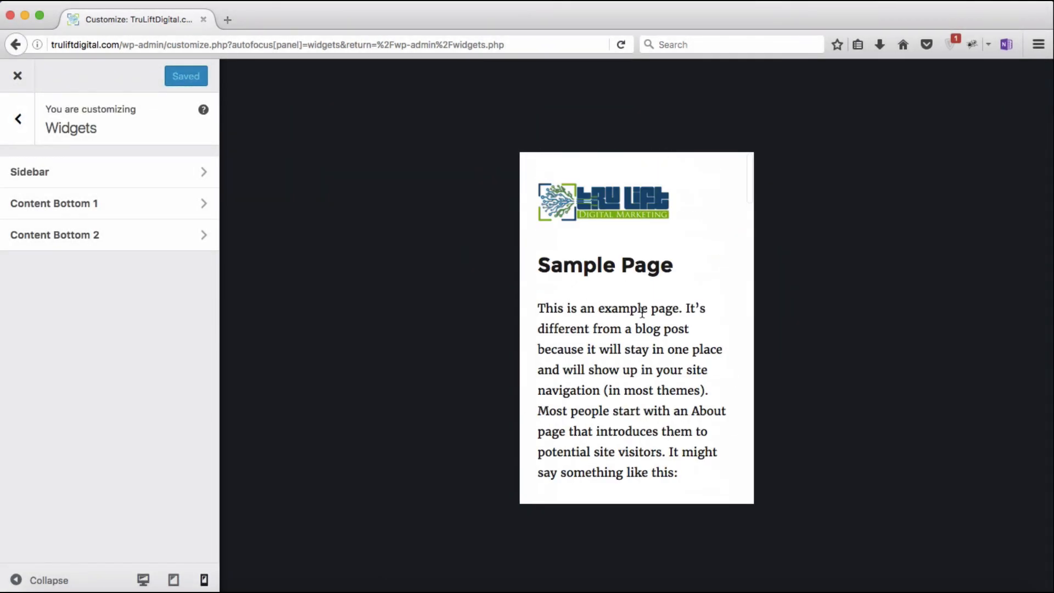
pyautogui.scroll(-10, 642, 312)
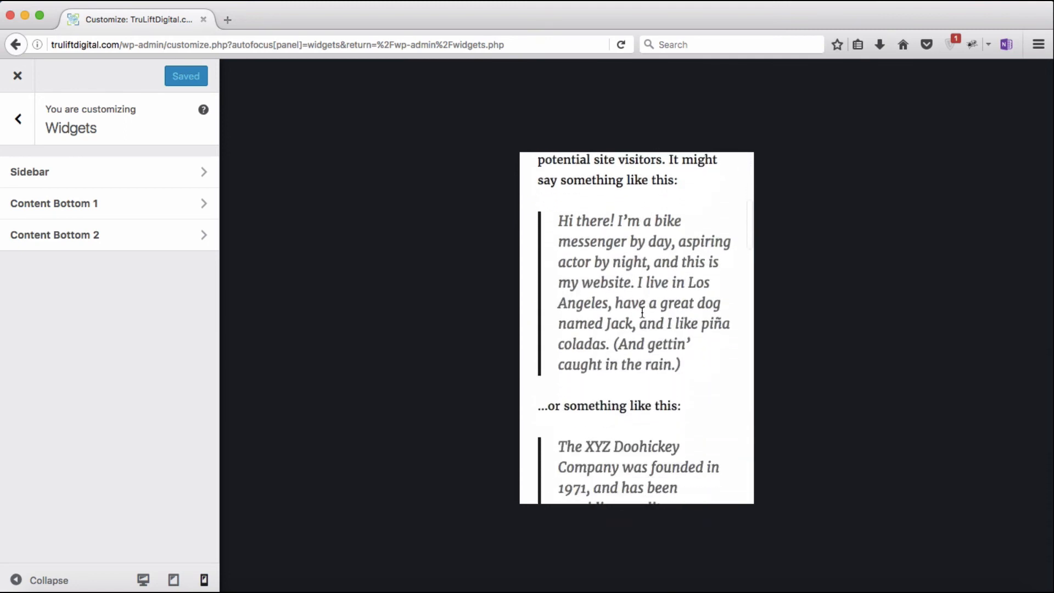
pyautogui.scroll(-10, 642, 311)
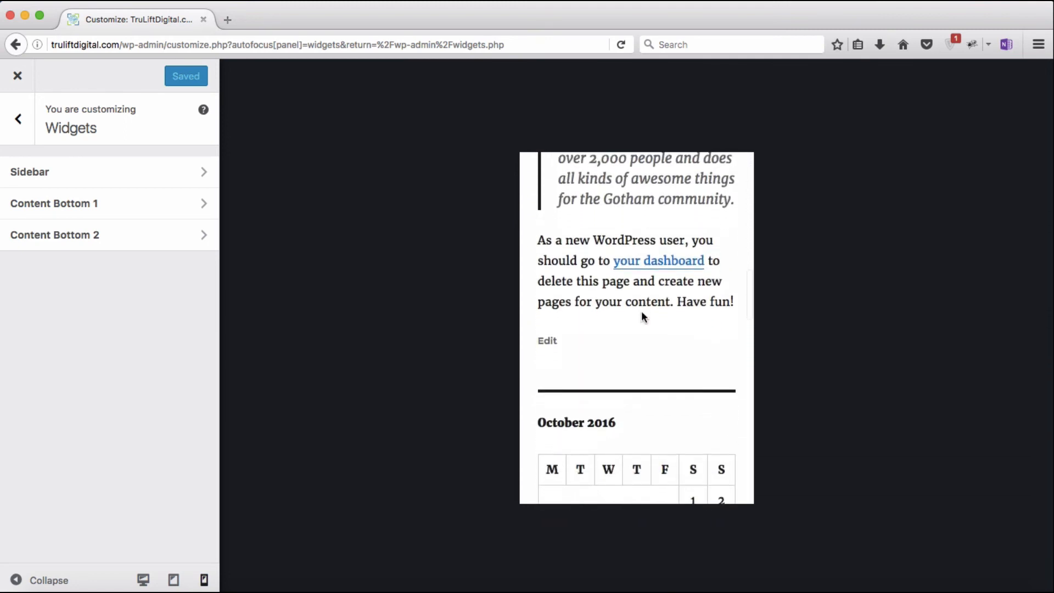
pyautogui.scroll(-5, 642, 316)
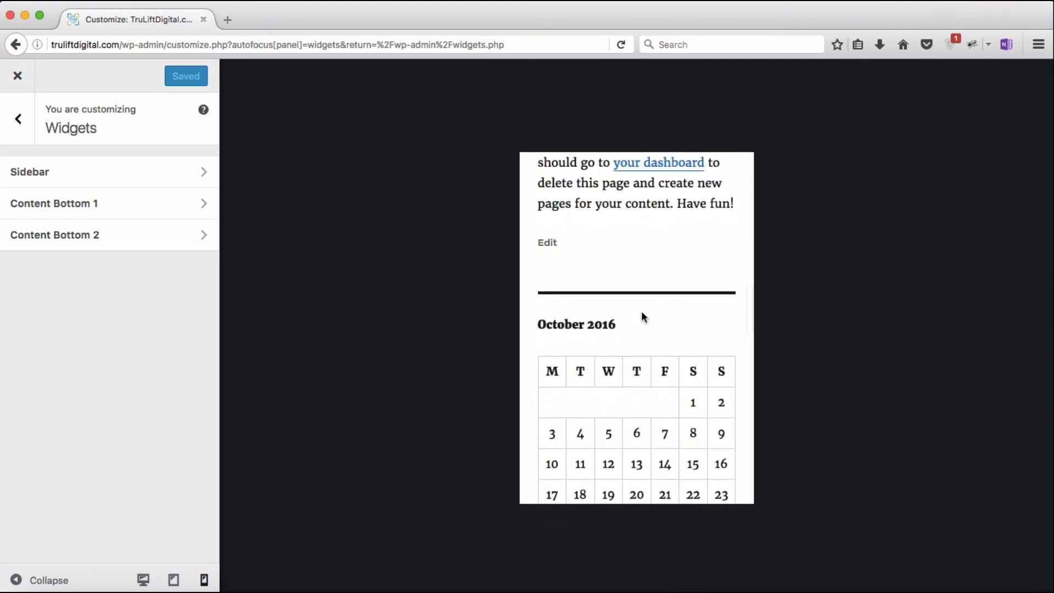
pyautogui.scroll(-10, 641, 317)
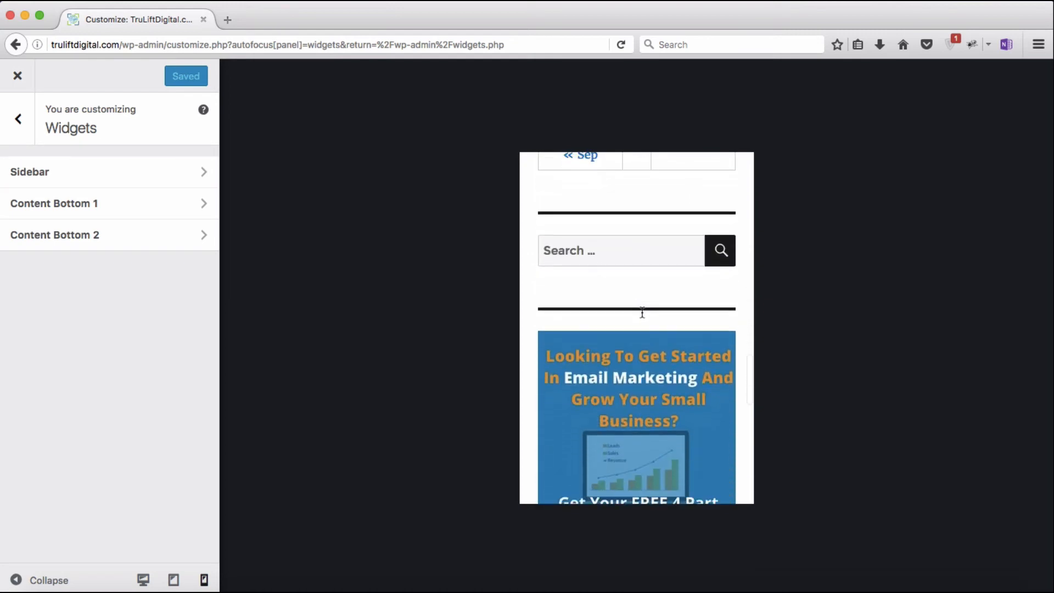
pyautogui.scroll(-3, 732, 328)
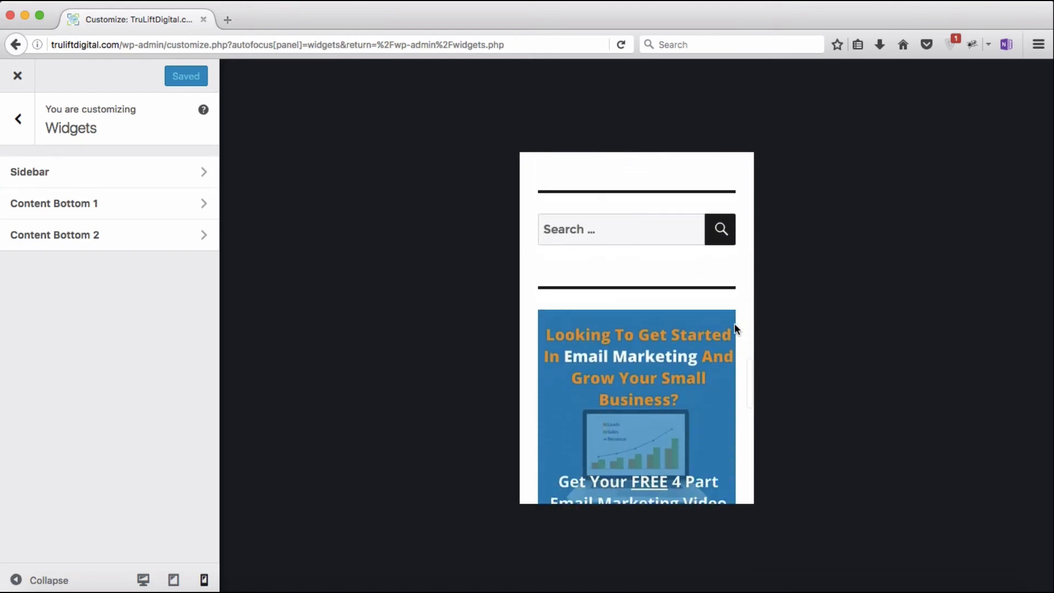
pyautogui.scroll(-5, 735, 329)
pyautogui.scroll(15, 735, 328)
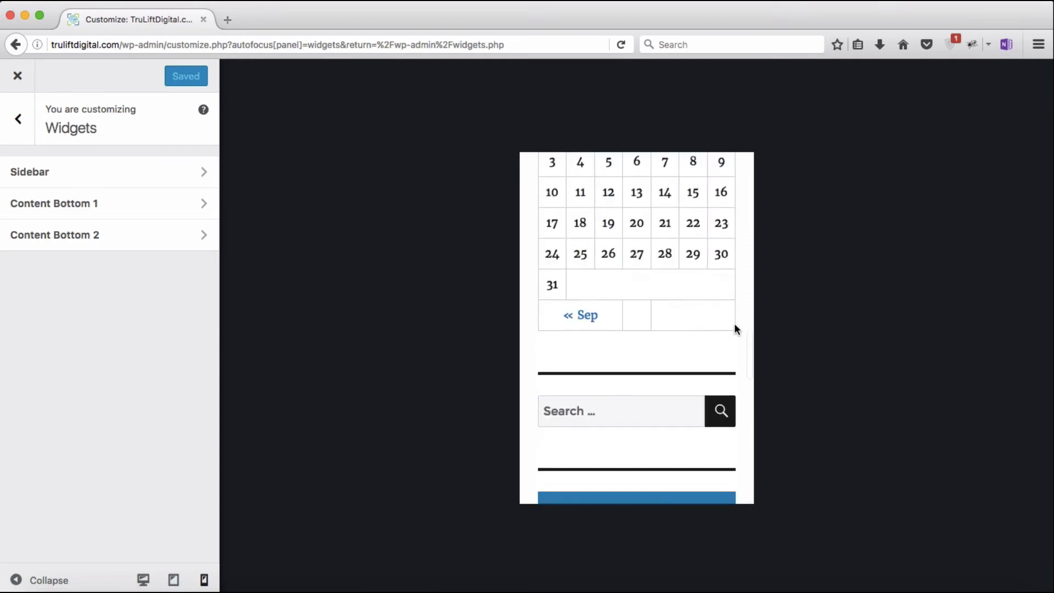
pyautogui.scroll(3, 734, 328)
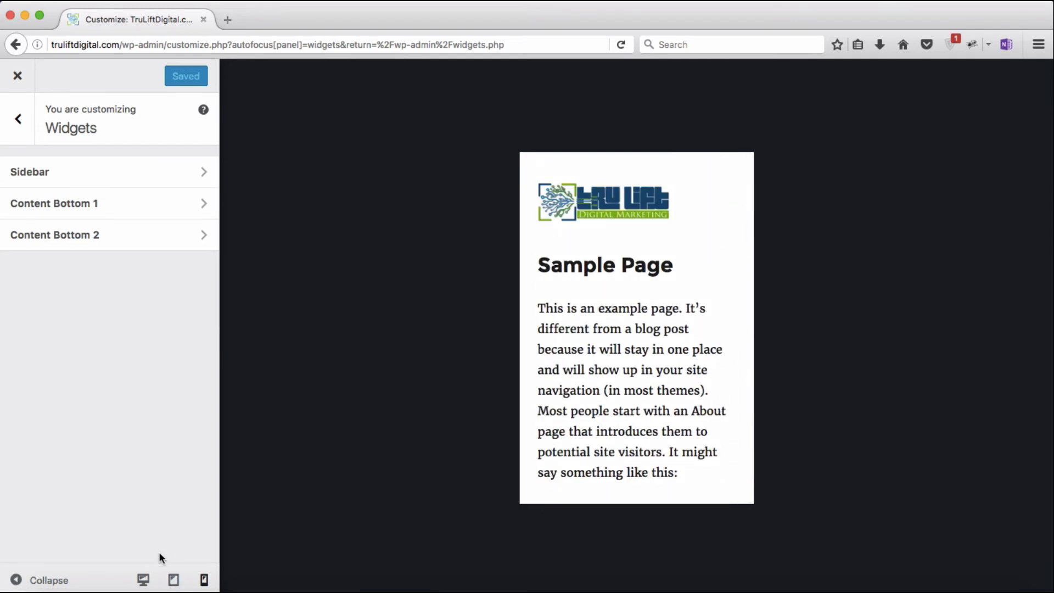
# Step: Recheck the calendar at desktop width, then close the Customizer
pyautogui.click(143, 579)
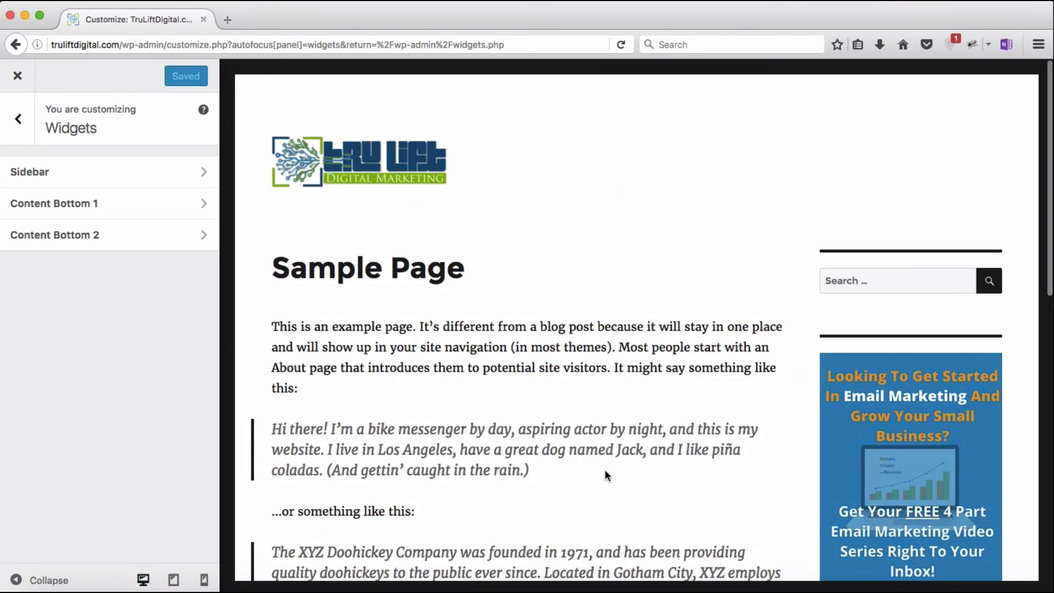
pyautogui.scroll(-3, 605, 468)
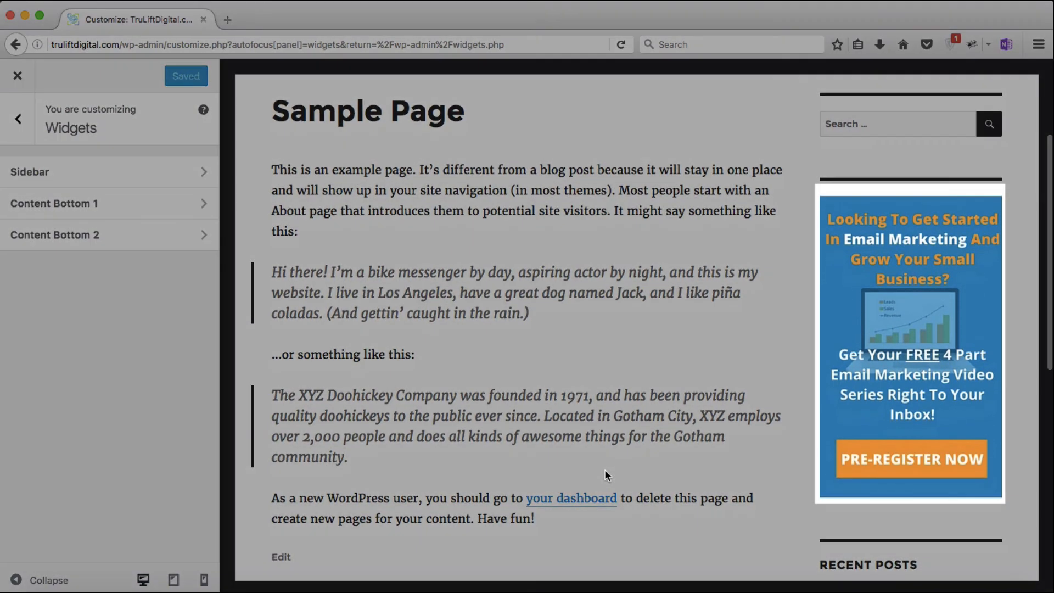
pyautogui.scroll(3, 604, 469)
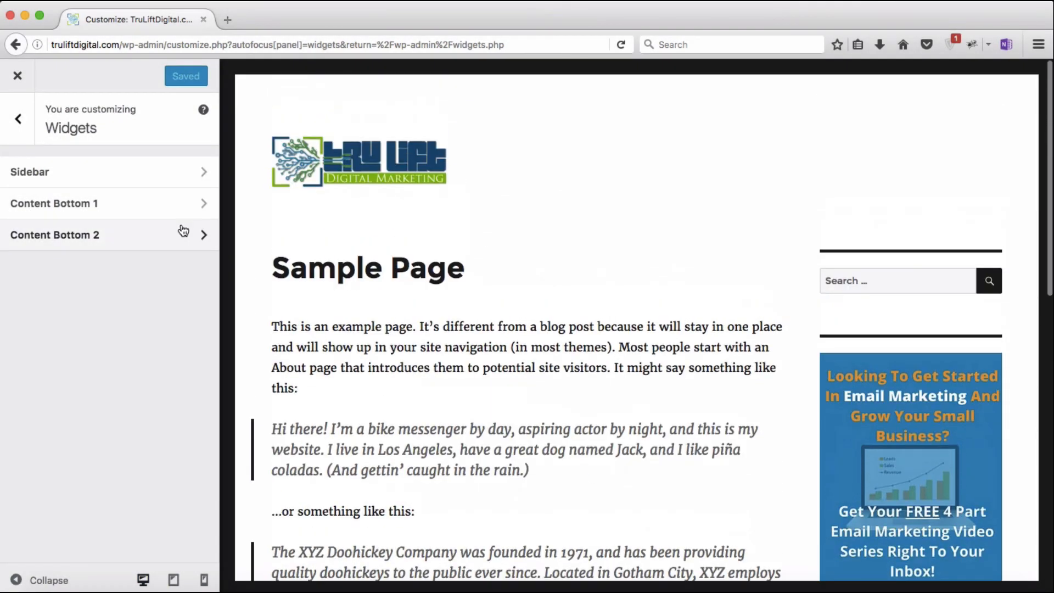
pyautogui.click(17, 77)
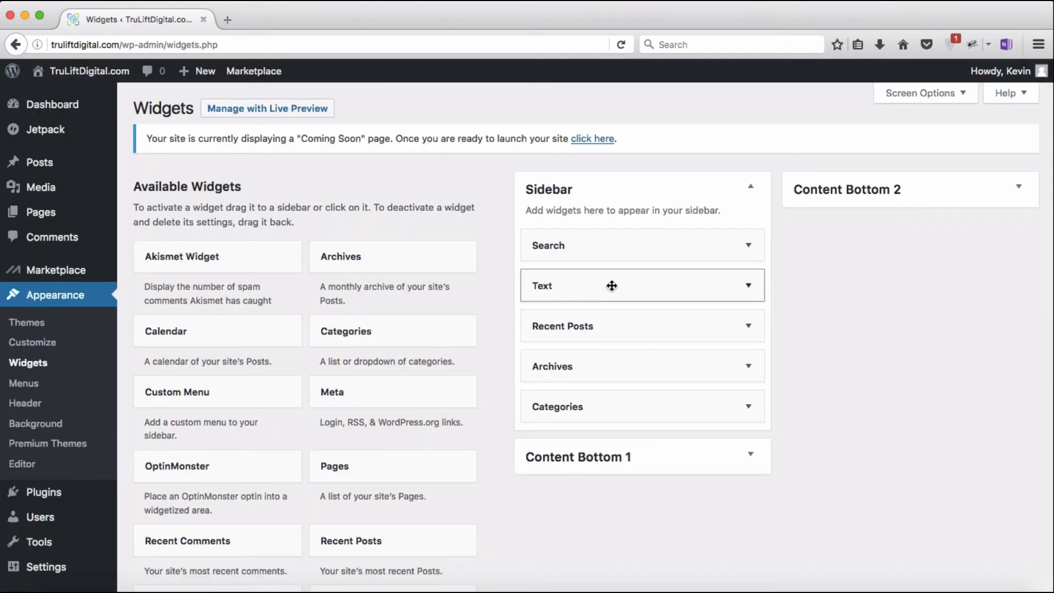
# Step: Move the Text widget to Inactive Widgets and restore Recent Comments and Meta to the Sidebar
pyautogui.moveTo(612, 285); pyautogui.dragTo(258, 533)
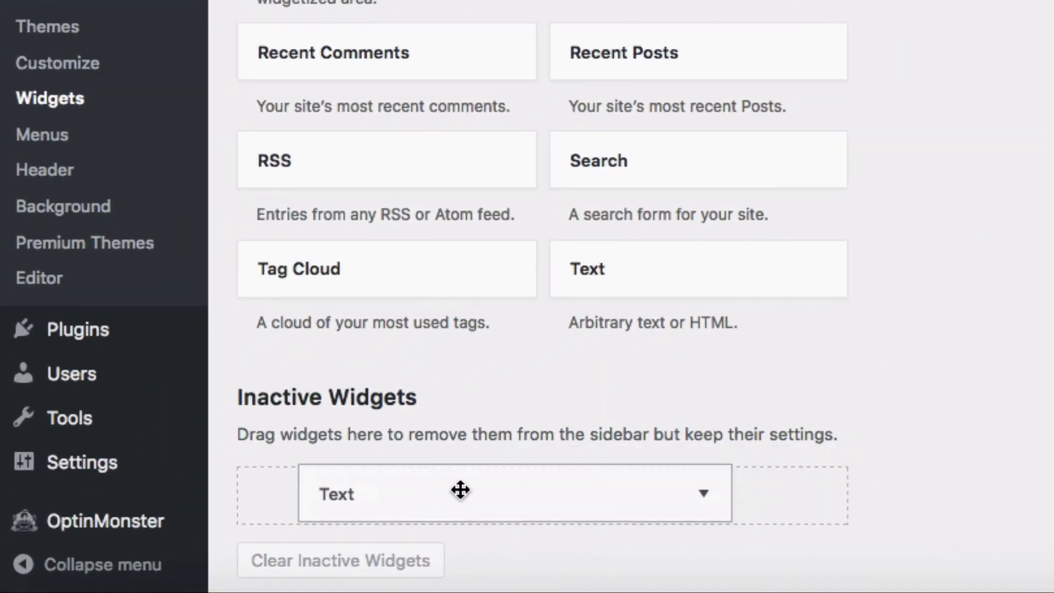
pyautogui.moveTo(460, 490); pyautogui.dragTo(461, 490)
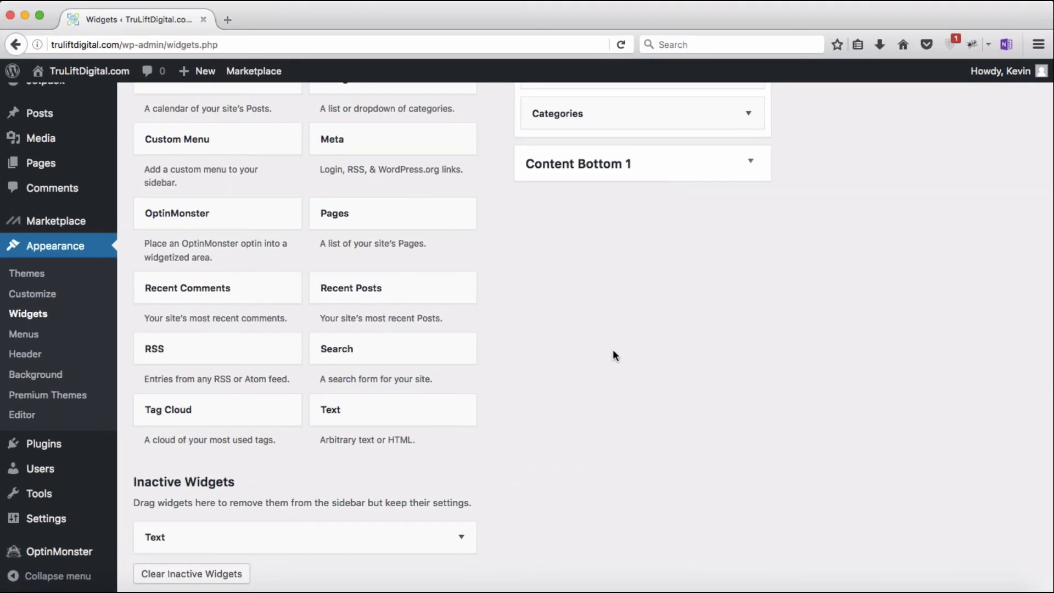
pyautogui.scroll(3, 614, 354)
pyautogui.scroll(2, 612, 352)
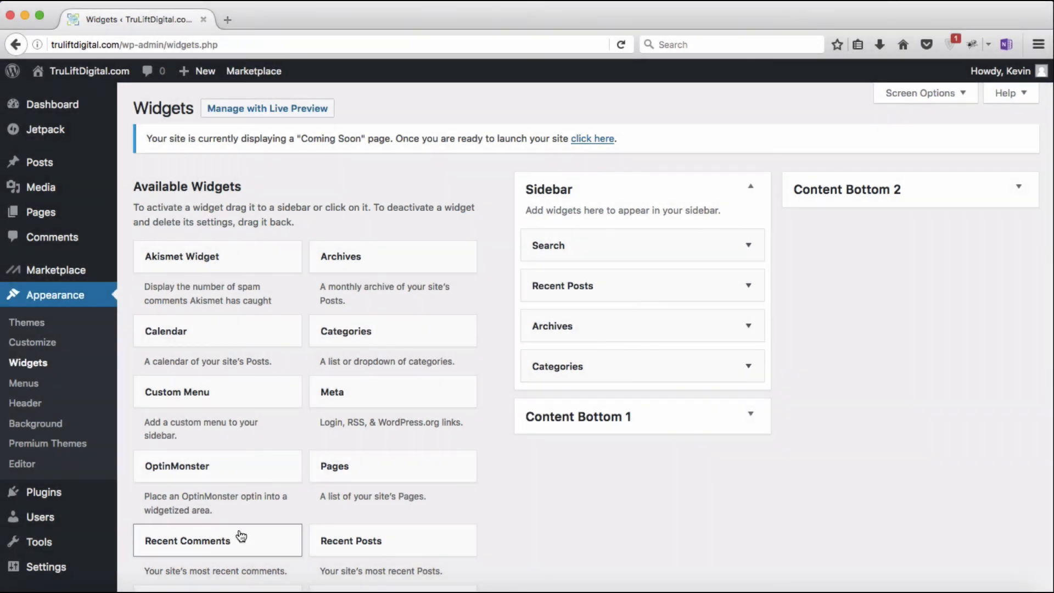
pyautogui.moveTo(187, 540); pyautogui.dragTo(649, 316)
pyautogui.click(748, 325)
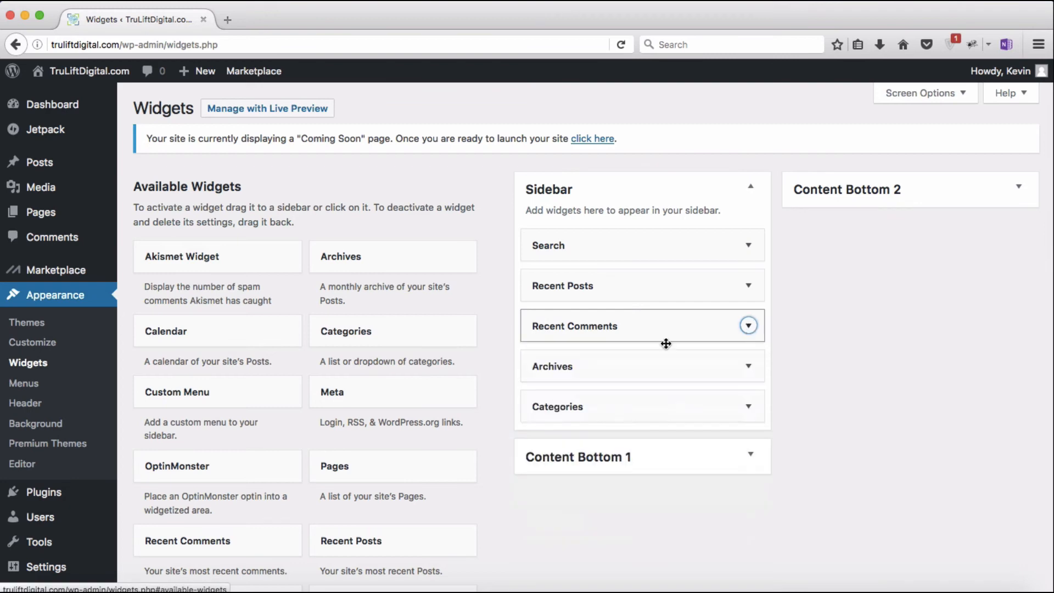
pyautogui.moveTo(415, 392); pyautogui.dragTo(654, 451)
pyautogui.click(748, 446)
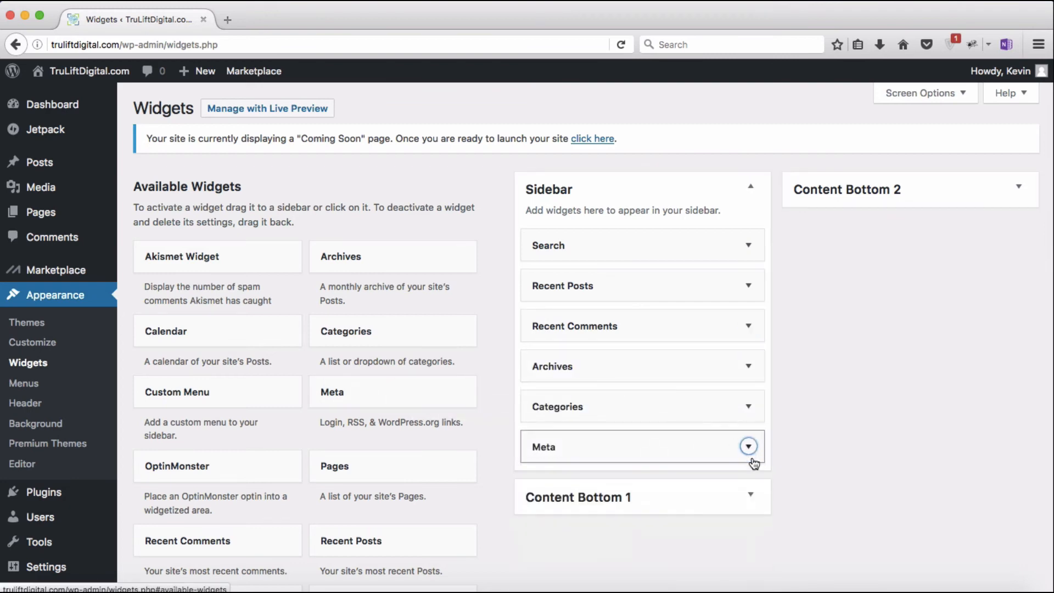
# Step: Delete the Calendar widget from the Content Bottom 1 area
pyautogui.click(754, 495)
pyautogui.scroll(-3, 755, 494)
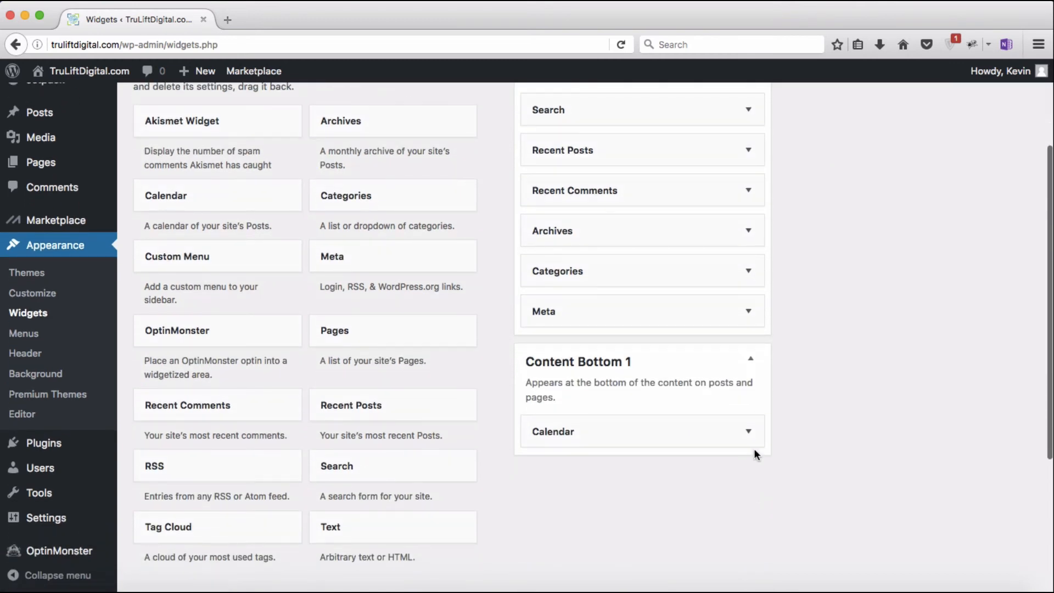
pyautogui.click(748, 434)
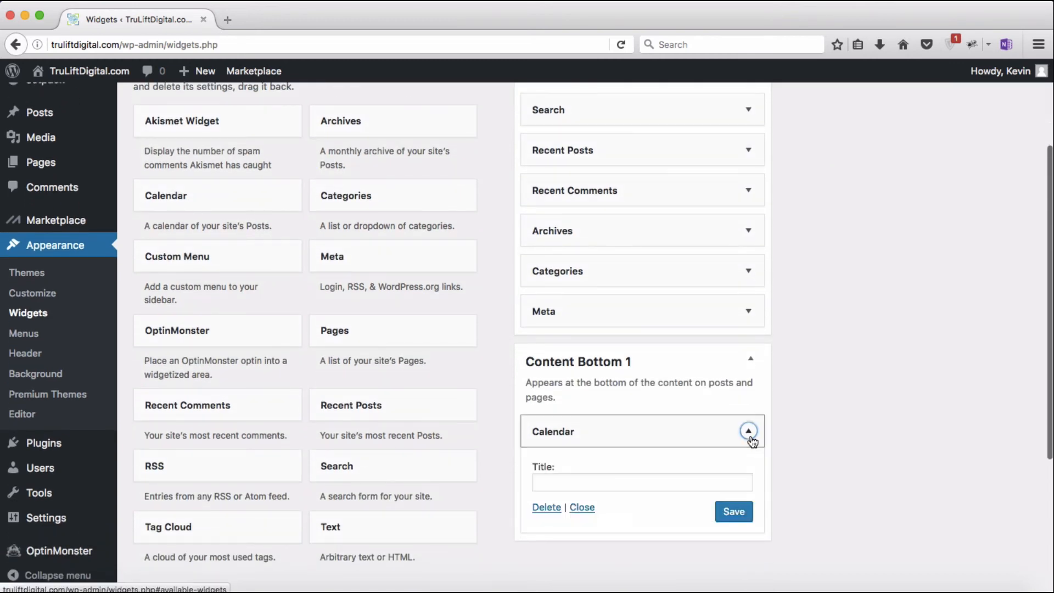
pyautogui.click(547, 508)
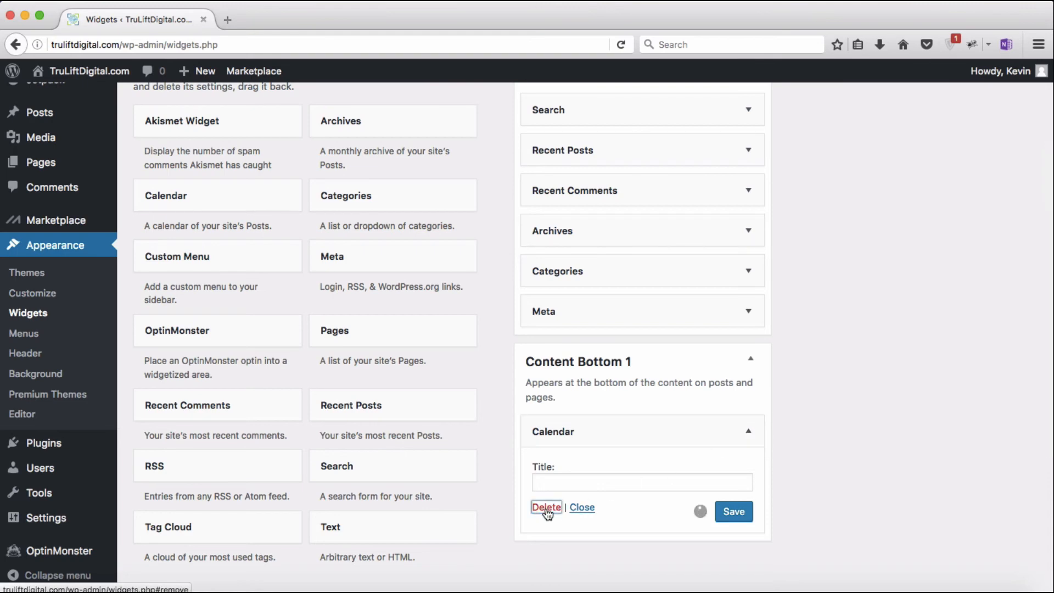
pyautogui.click(750, 359)
pyautogui.scroll(5, 749, 307)
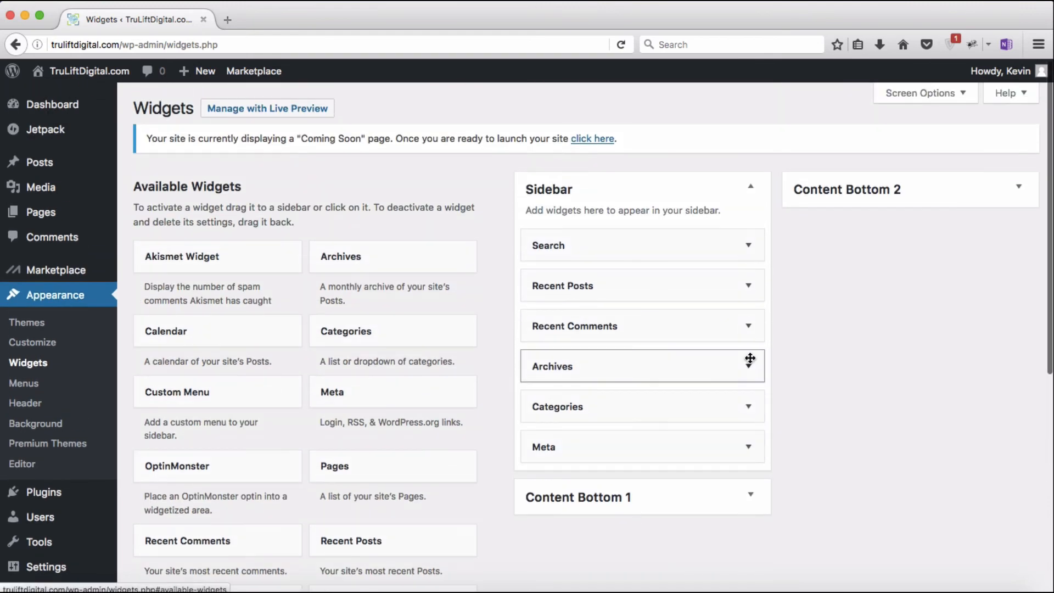
pyautogui.click(268, 109)
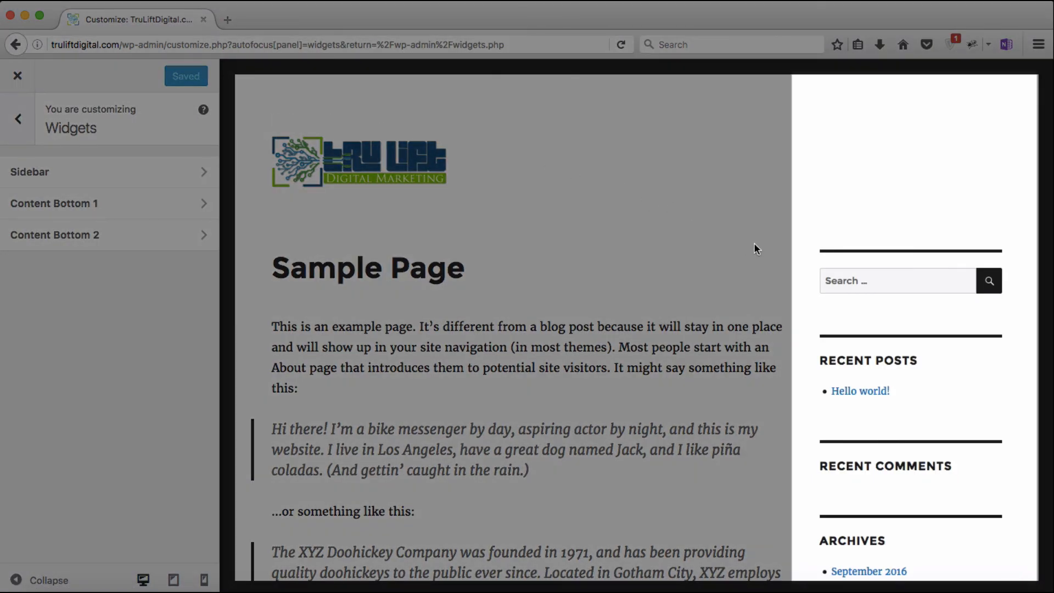
pyautogui.scroll(-5, 794, 270)
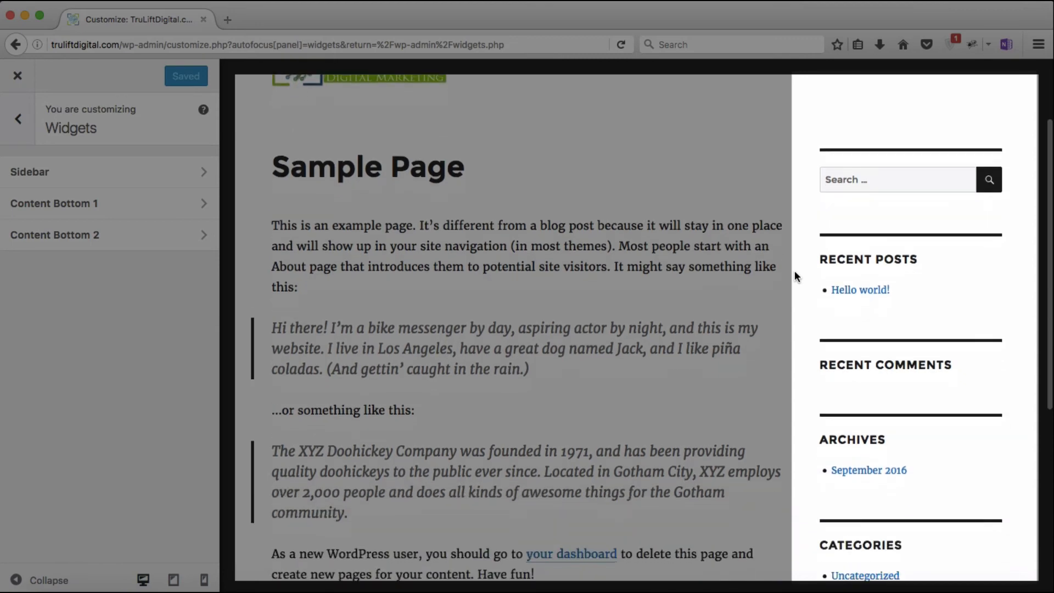
pyautogui.scroll(-4, 795, 270)
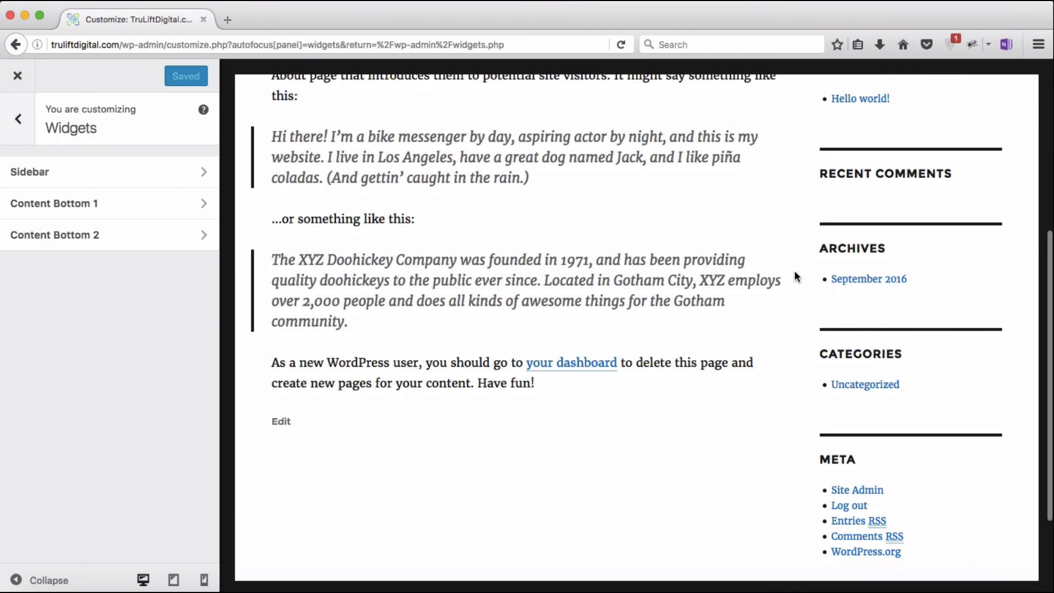
pyautogui.scroll(-4, 794, 270)
pyautogui.scroll(8, 794, 270)
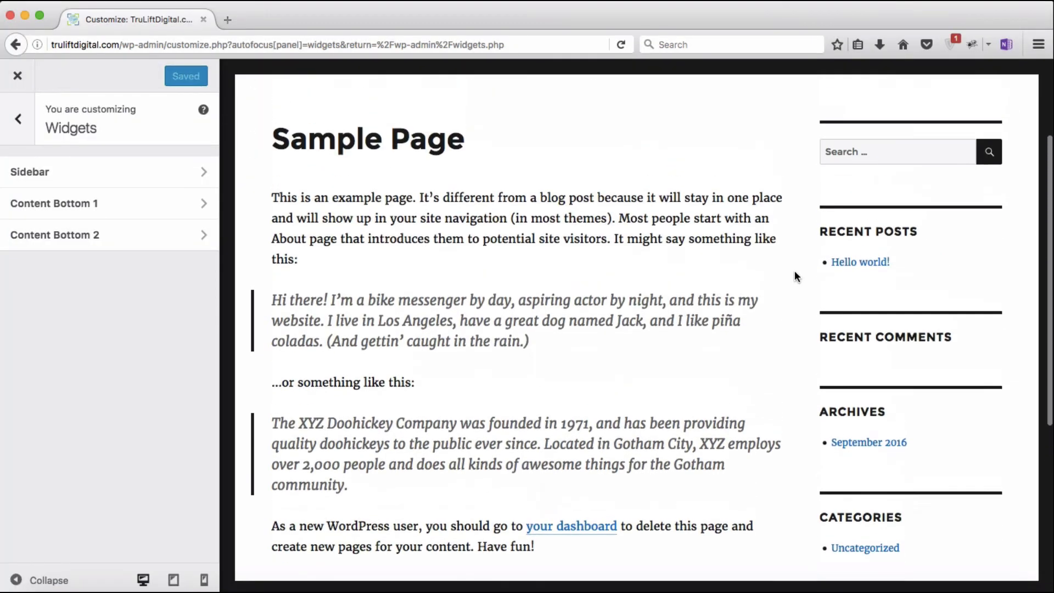
pyautogui.scroll(3, 794, 271)
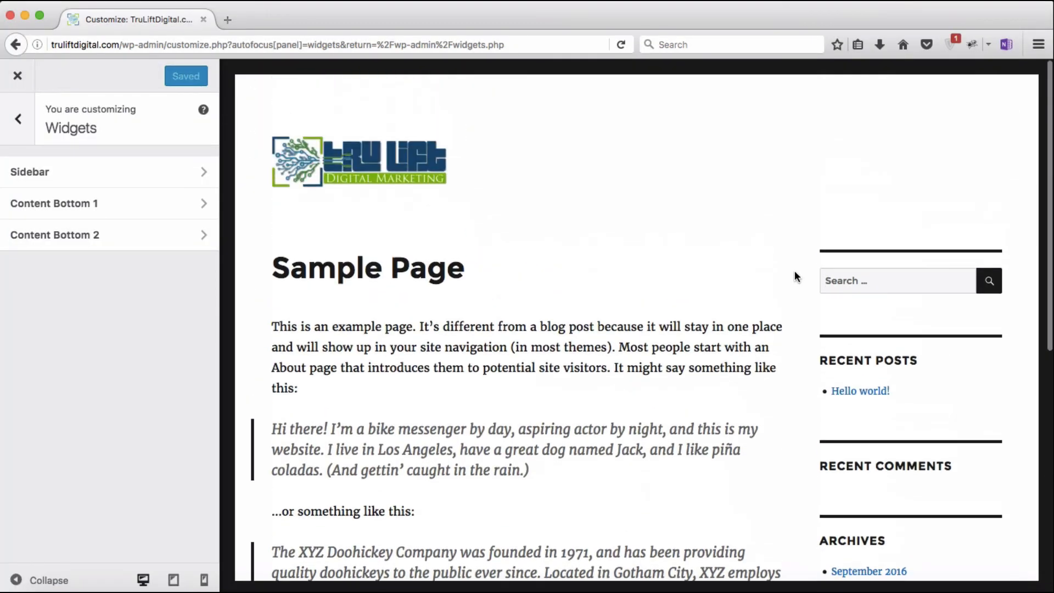
# Step: Close the Customizer and place a Text widget in the Sidebar directly under Search
pyautogui.click(18, 78)
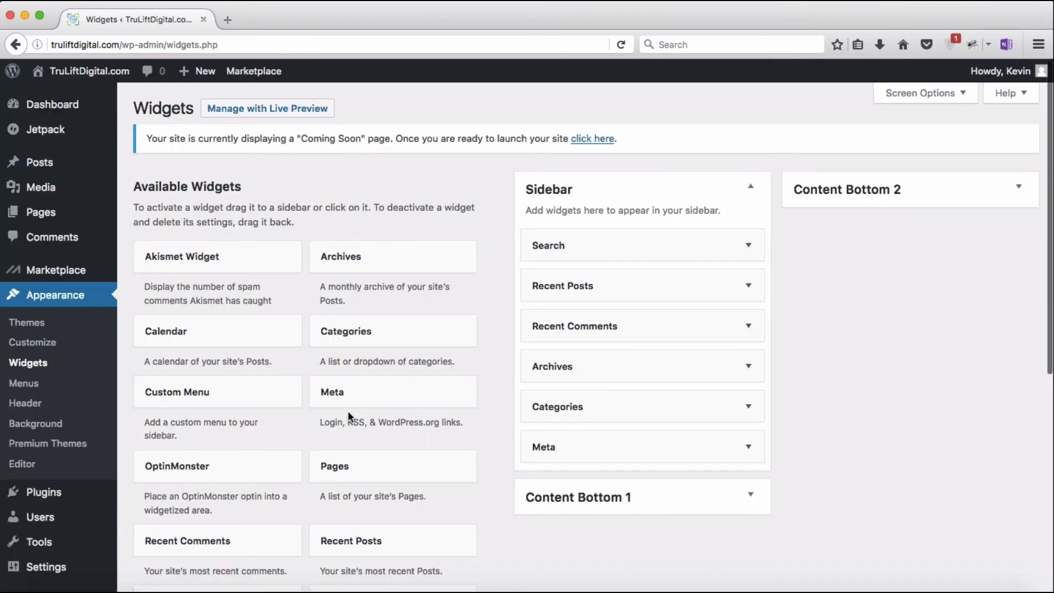
pyautogui.scroll(-5, 349, 412)
pyautogui.moveTo(331, 534); pyautogui.dragTo(665, 228)
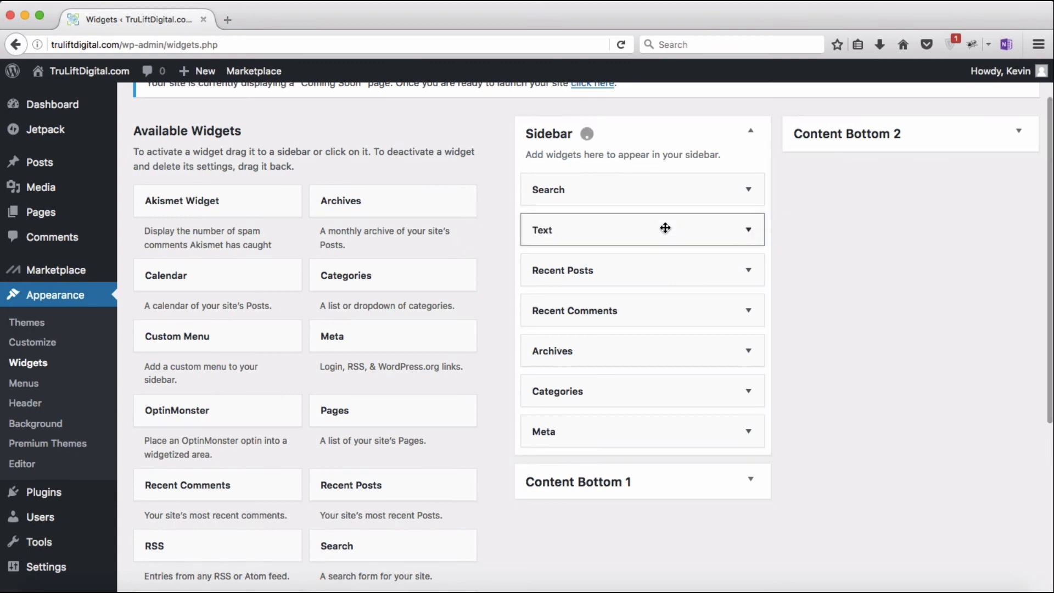
pyautogui.scroll(2, 665, 228)
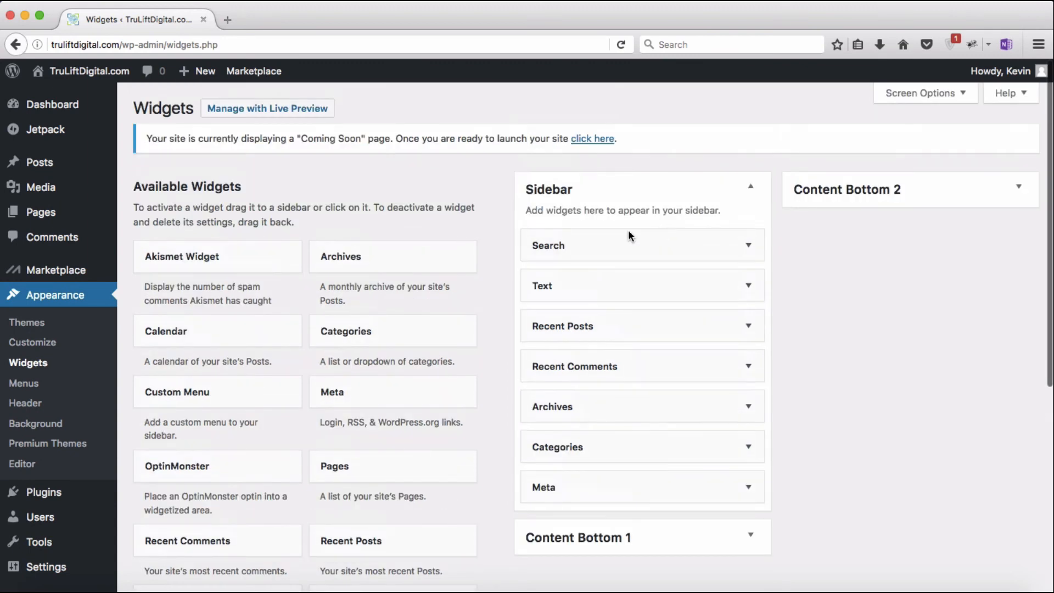
# Step: Go to Appearance > Menus and read the Menu Management and Editing Menus help topics
pyautogui.click(25, 384)
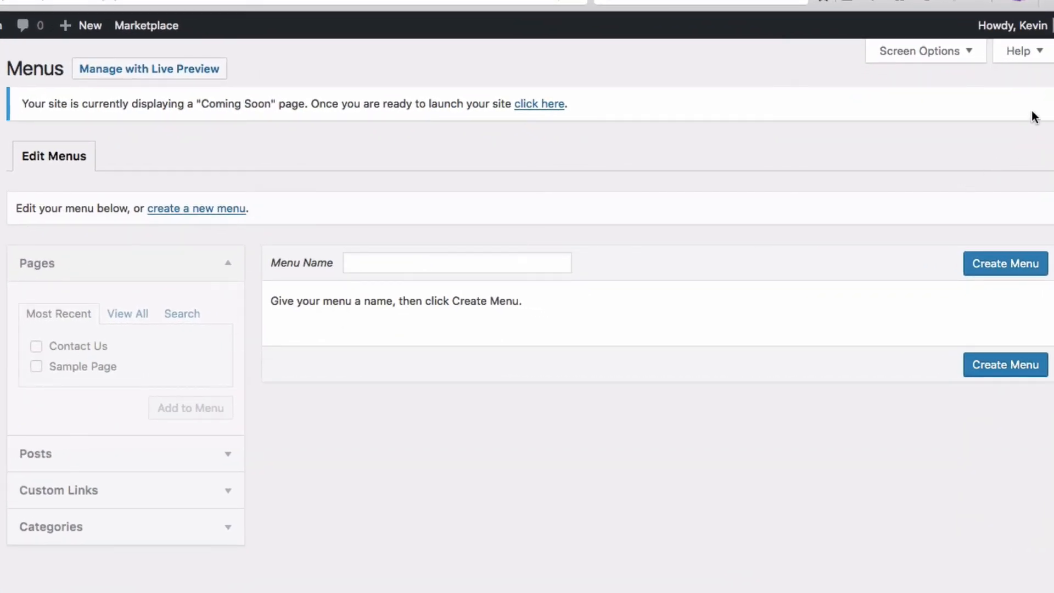
pyautogui.click(1022, 51)
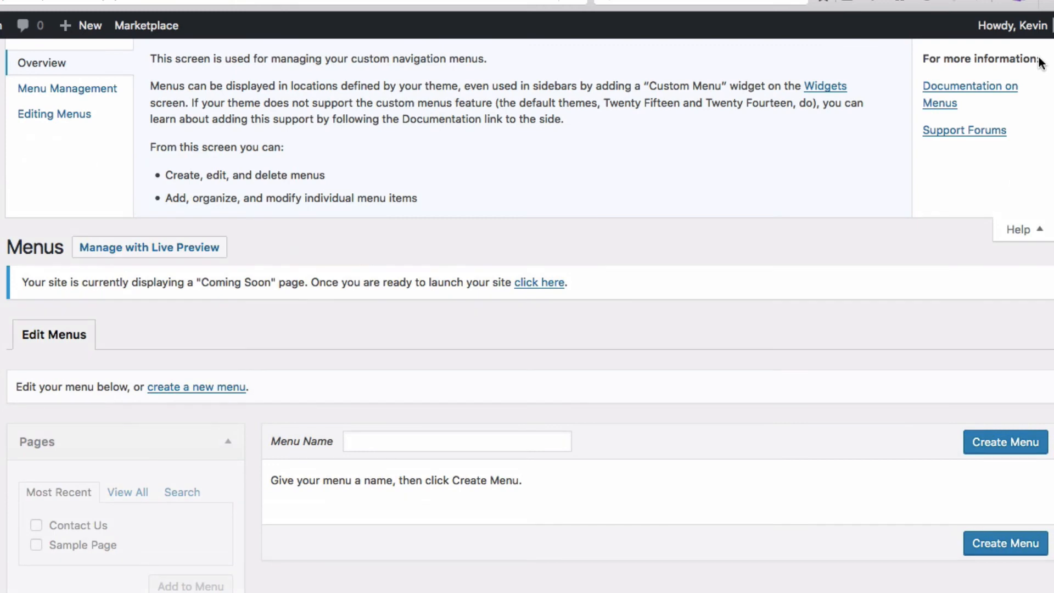
pyautogui.click(90, 97)
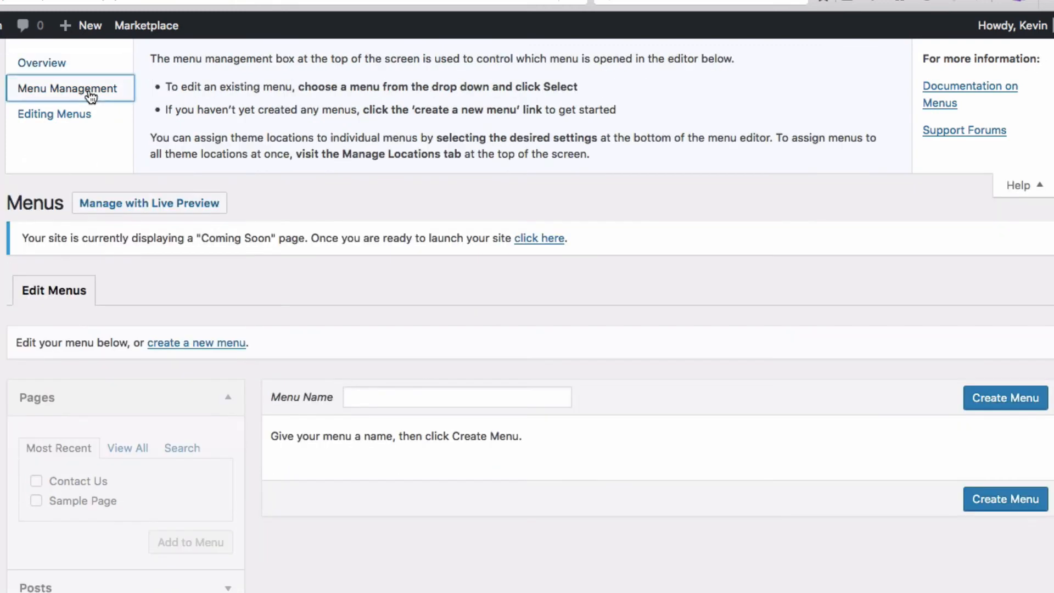
pyautogui.click(82, 121)
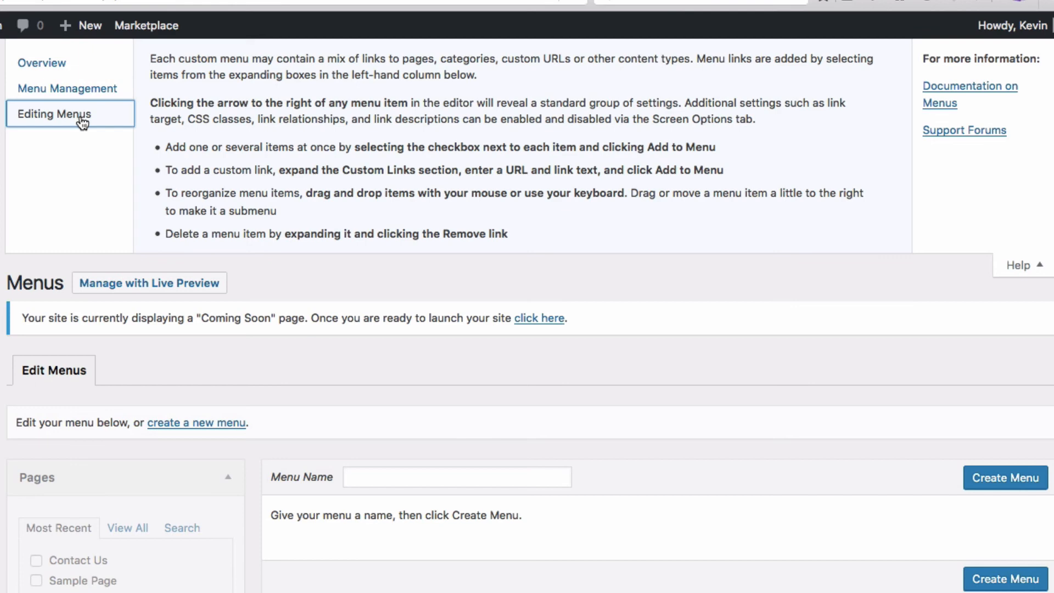
pyautogui.click(1042, 272)
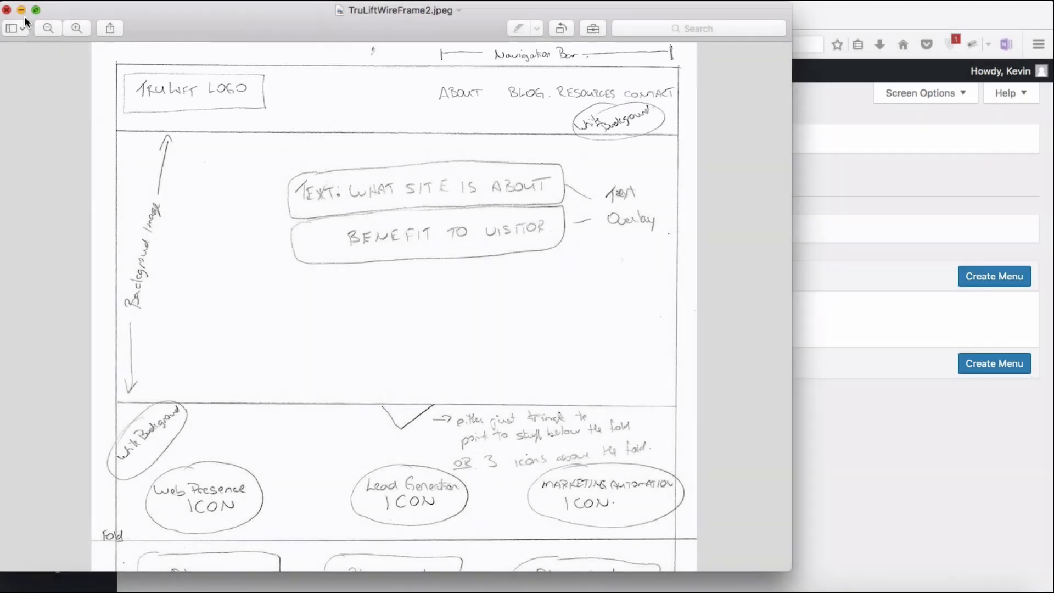
pyautogui.click(24, 15)
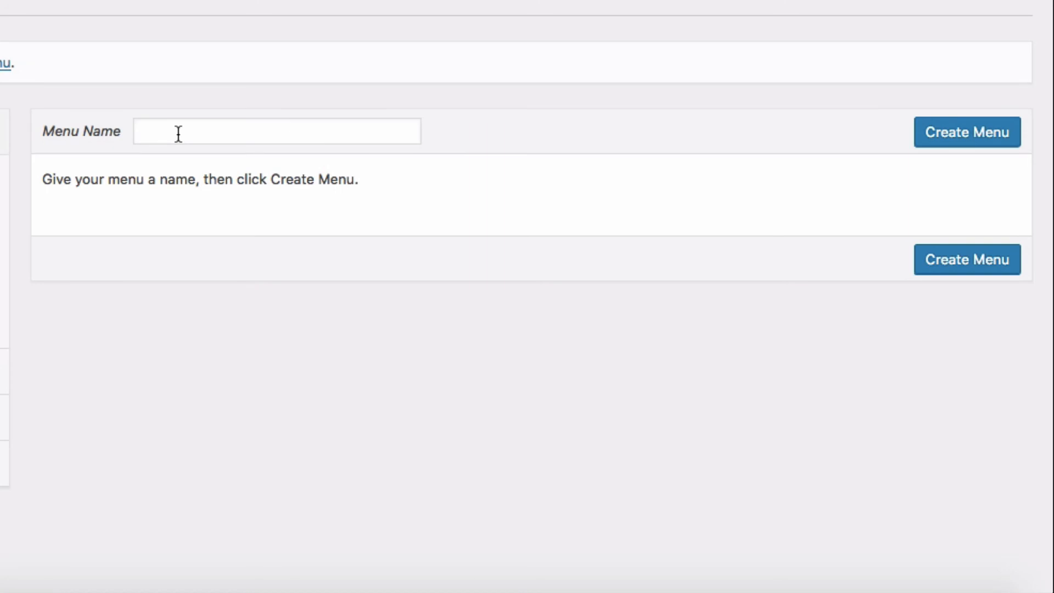
# Step: Enter 'Main Header Nav' as the menu name and create the menu
pyautogui.click(178, 134)
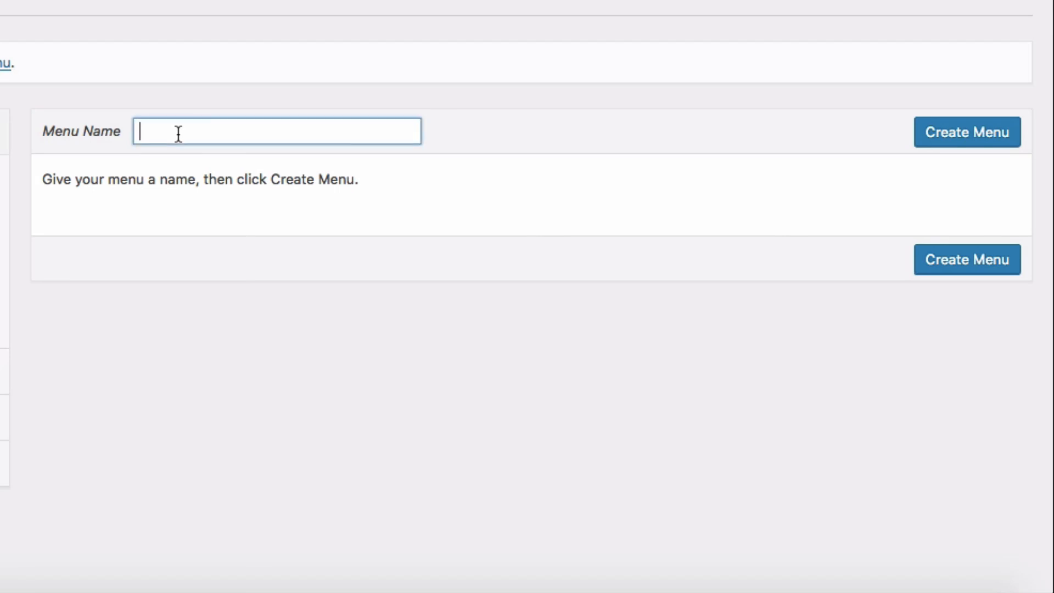
pyautogui.write('Main He')
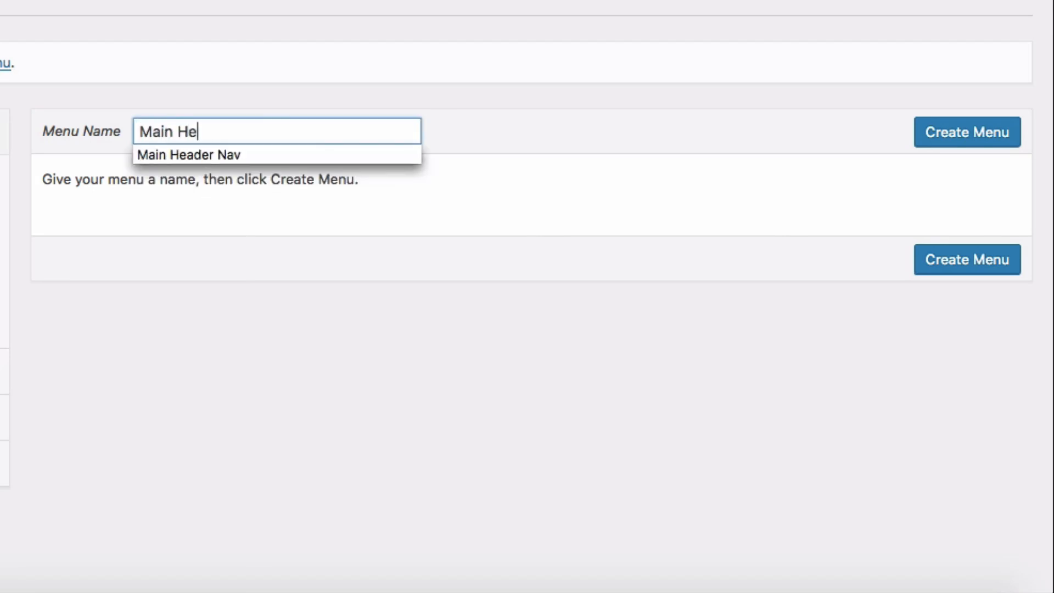
pyautogui.write('ader Nav')
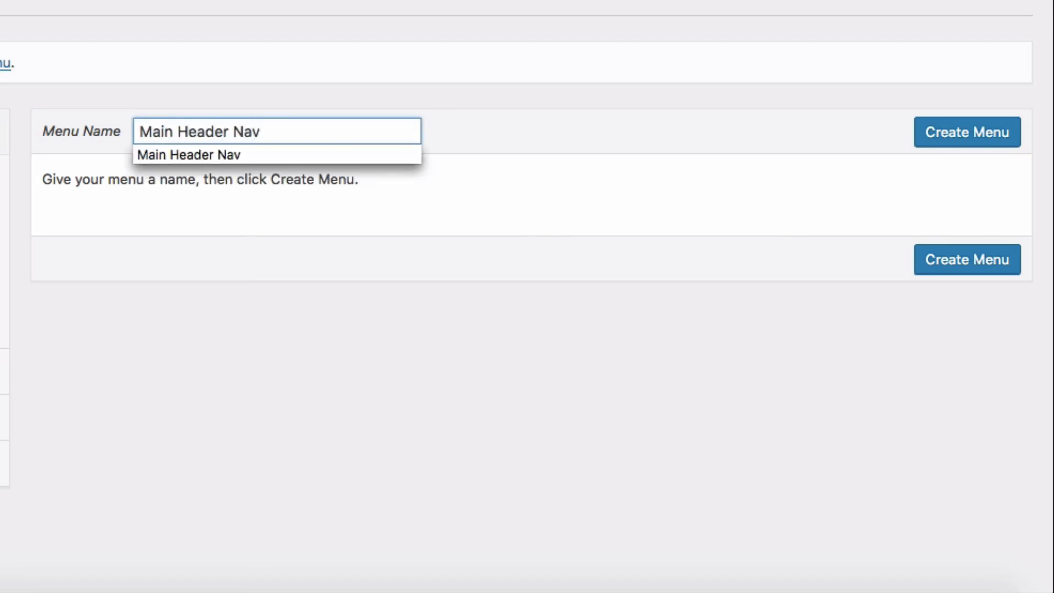
pyautogui.click(931, 137)
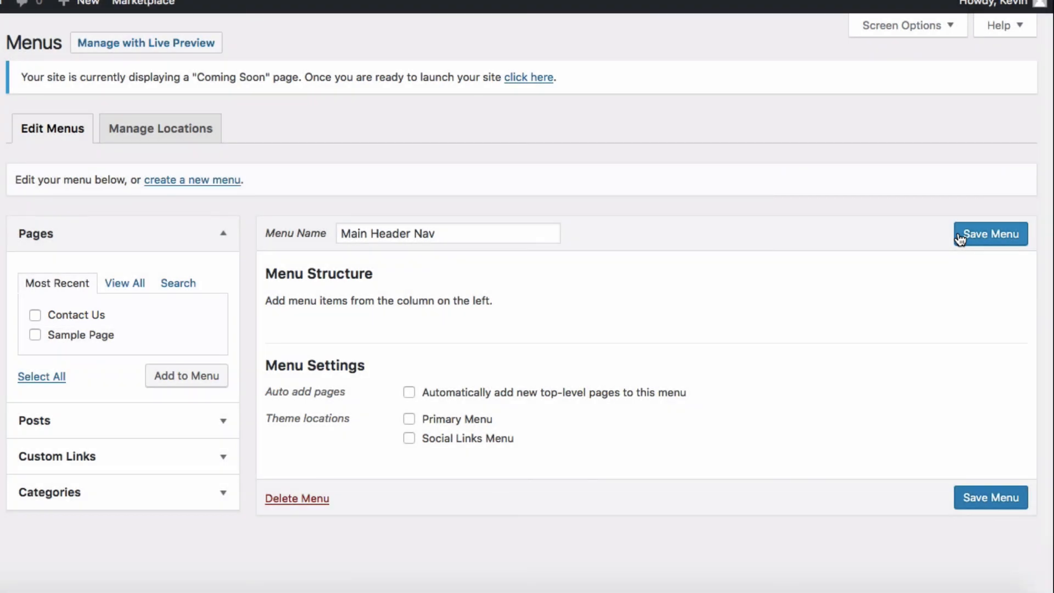
# Step: Add the Contact Us page to the menu and browse the Posts box's Most Recent and View All lists
pyautogui.click(34, 315)
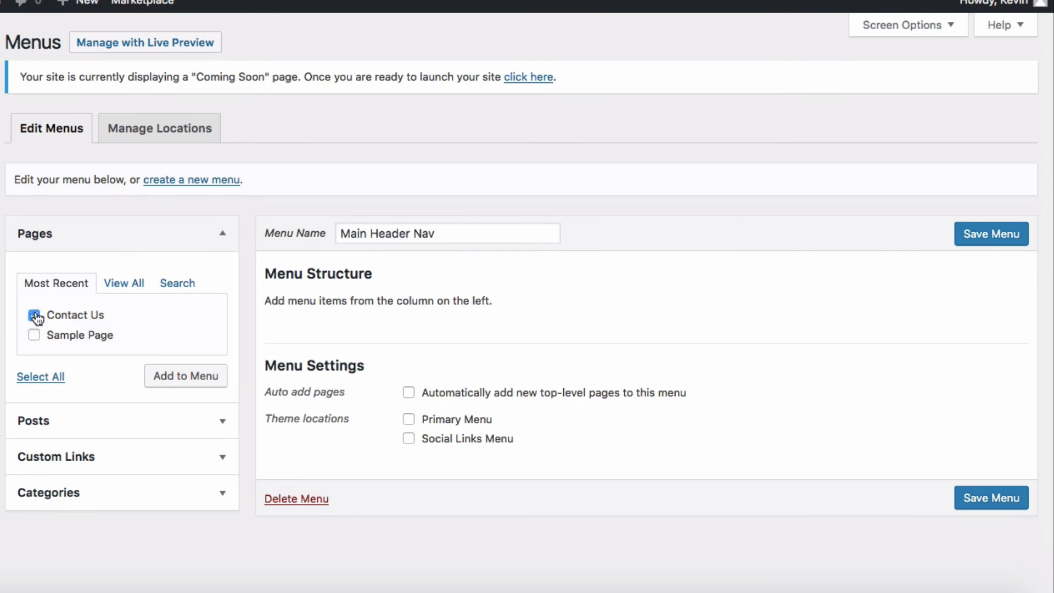
pyautogui.click(202, 379)
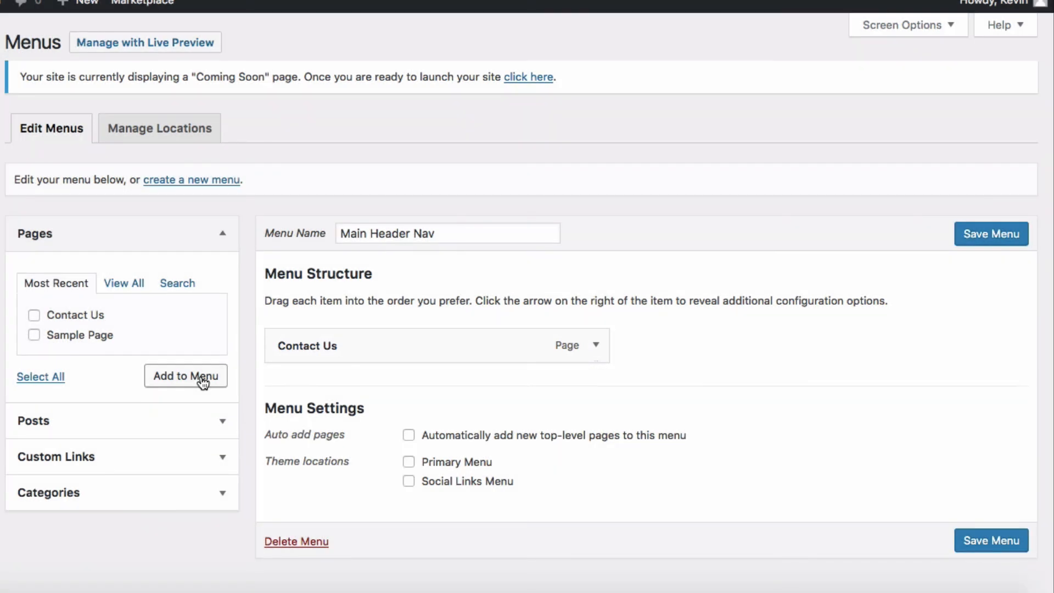
pyautogui.click(222, 422)
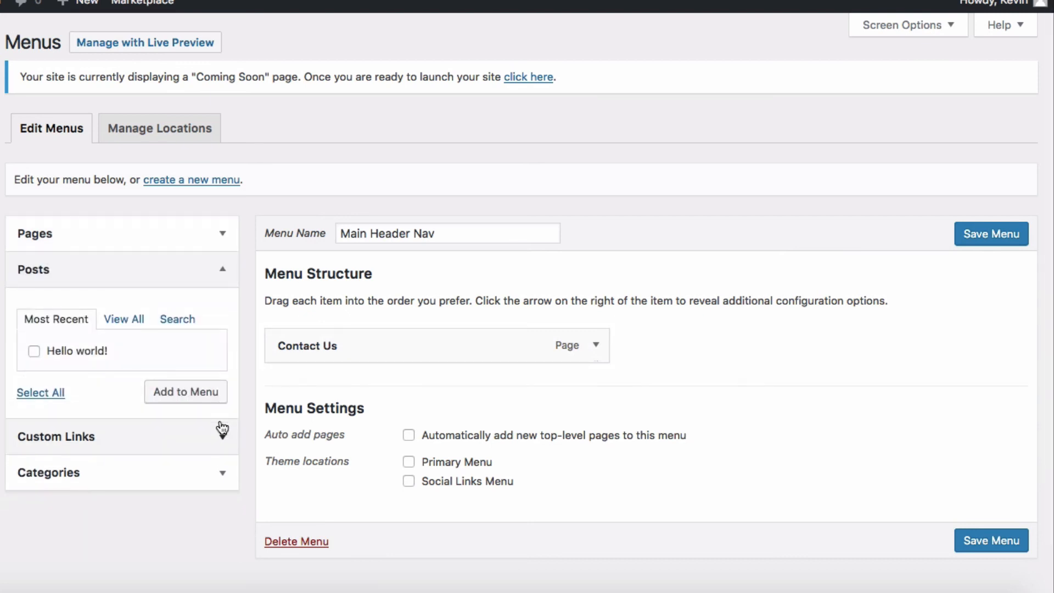
pyautogui.click(127, 324)
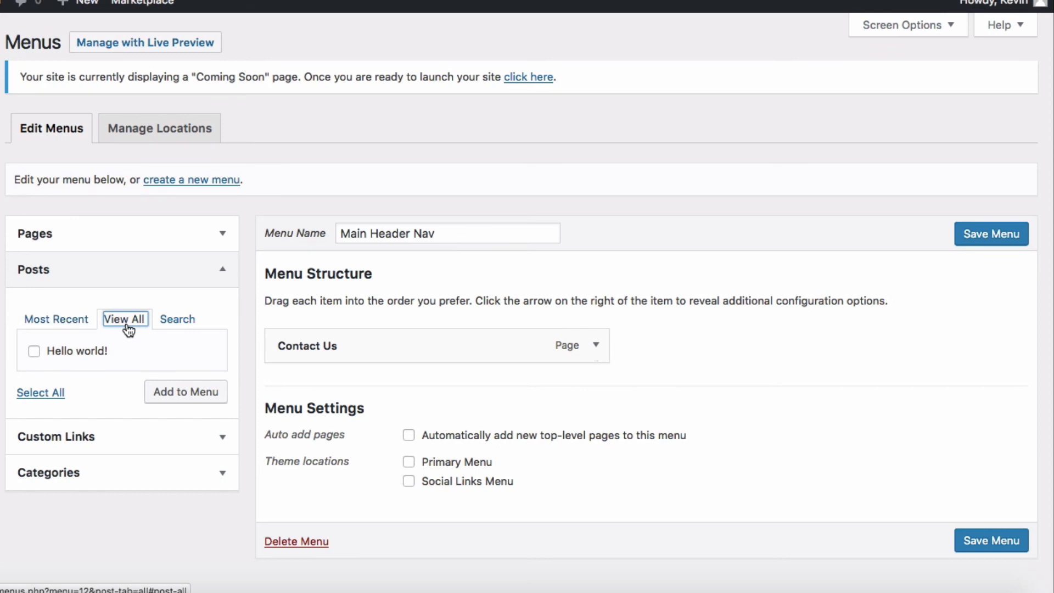
pyautogui.click(77, 324)
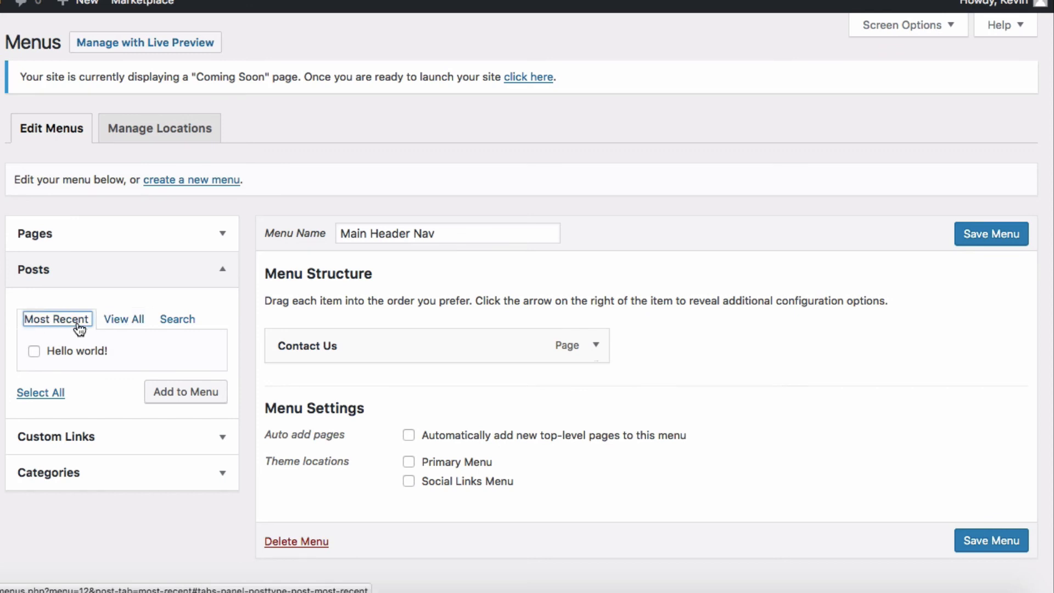
# Step: Look through the Custom Links and Categories boxes, then save the Main Header Nav menu
pyautogui.click(231, 440)
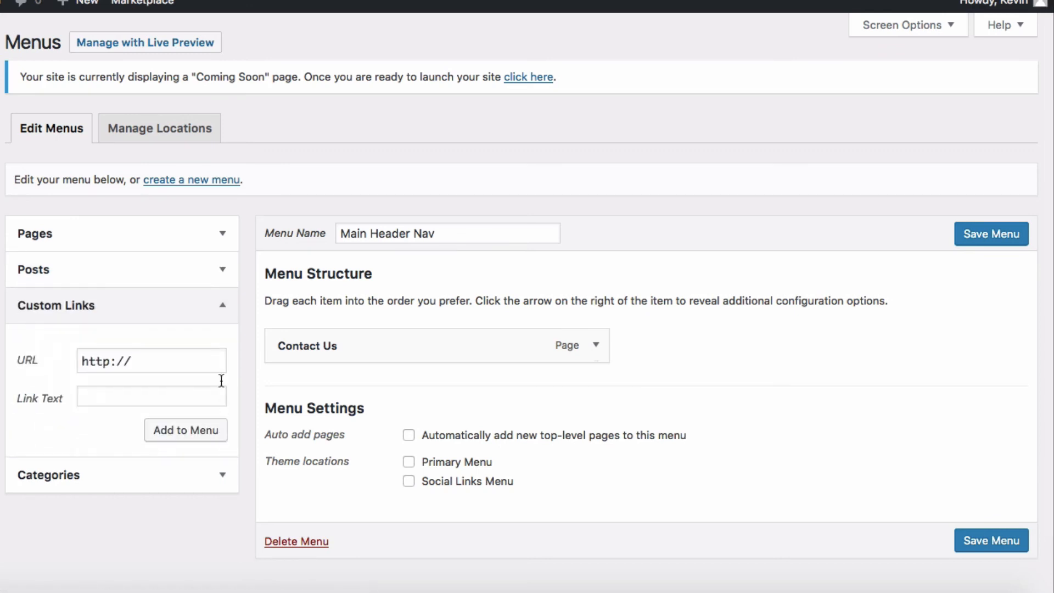
pyautogui.click(220, 306)
pyautogui.click(222, 341)
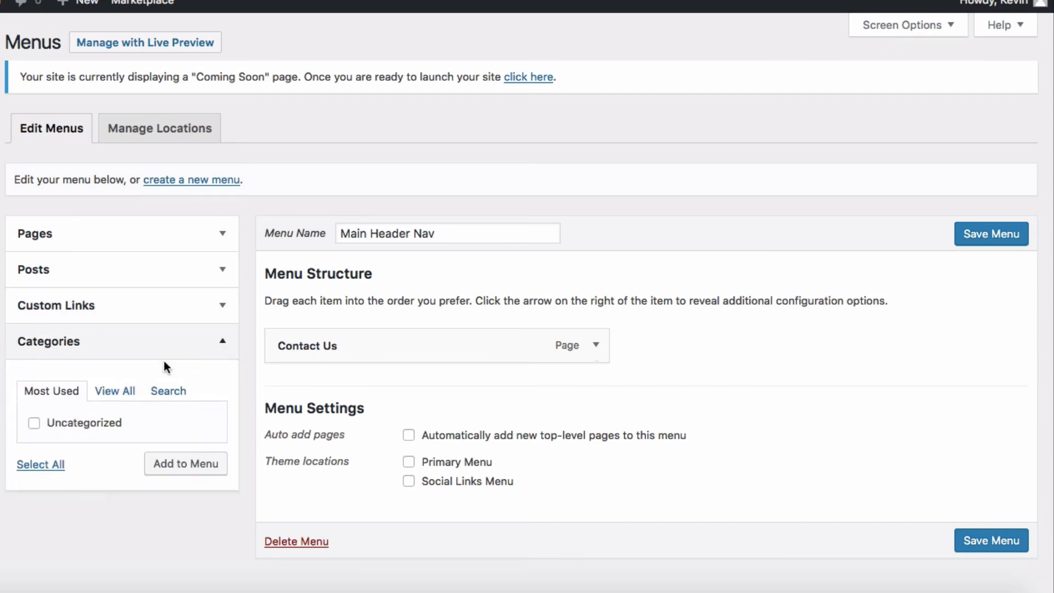
pyautogui.click(121, 394)
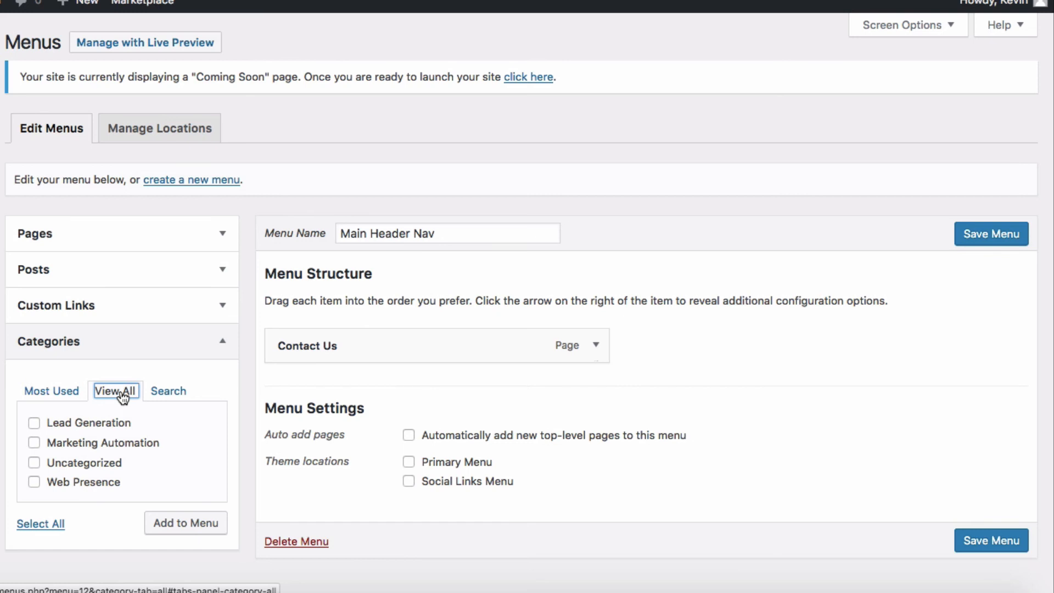
pyautogui.click(223, 351)
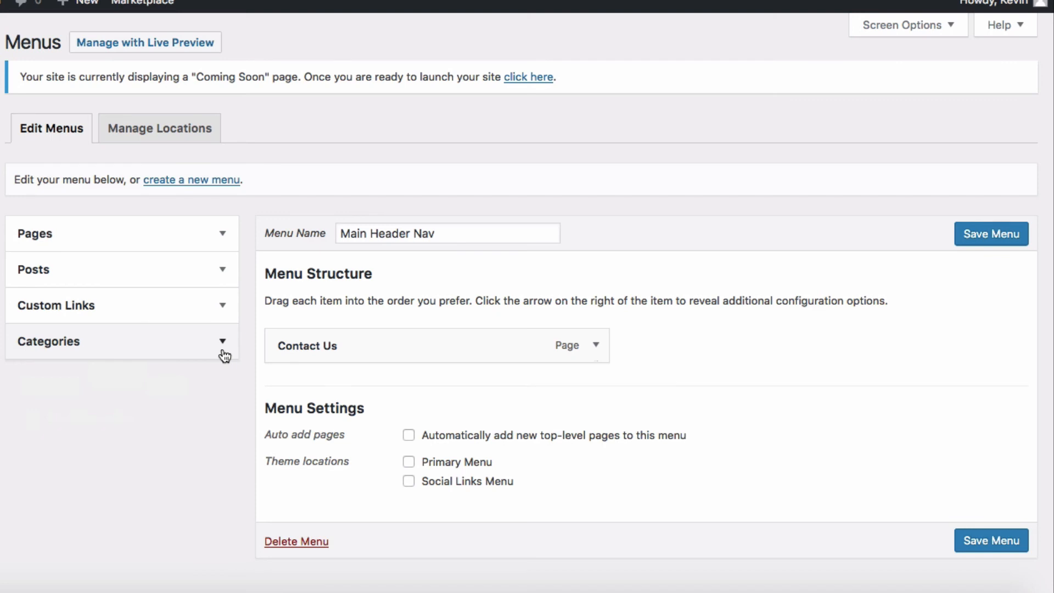
pyautogui.click(1012, 241)
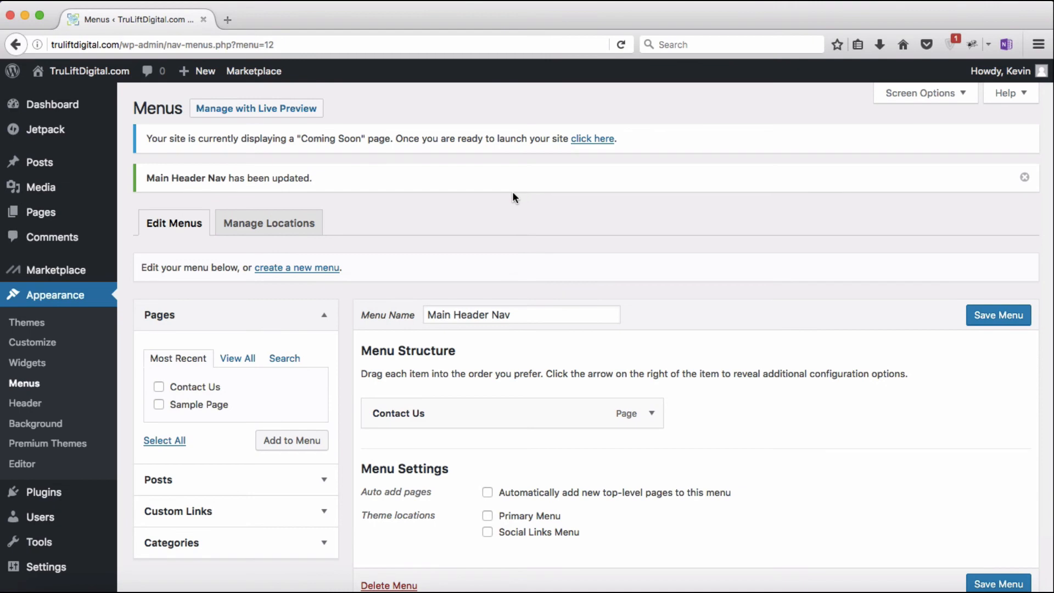
# Step: Create and publish a page titled 'Home' reading 'This is my Home Page'
pyautogui.moveTo(50, 220)
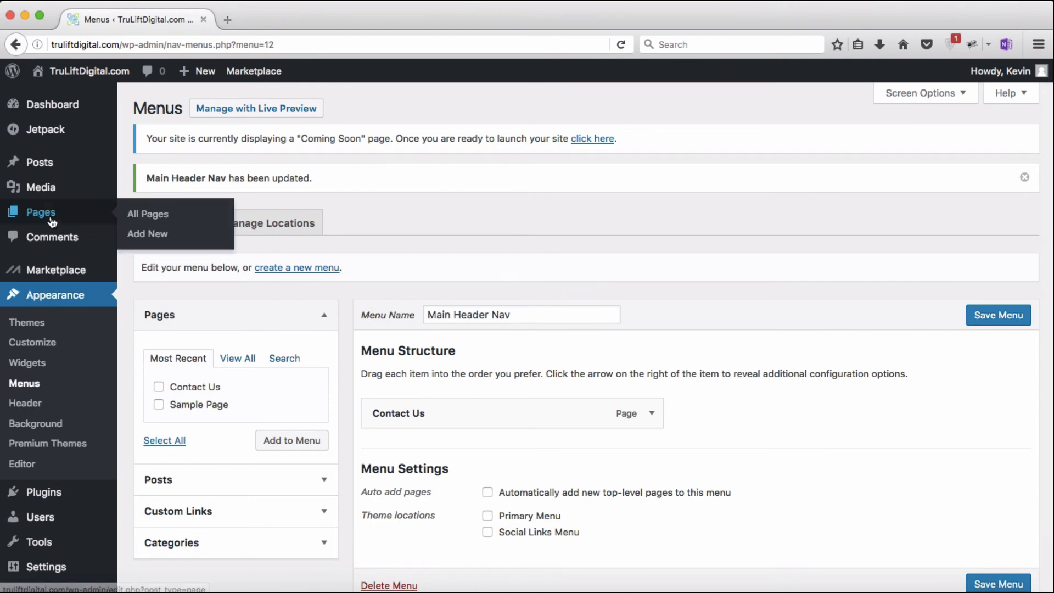
pyautogui.click(150, 235)
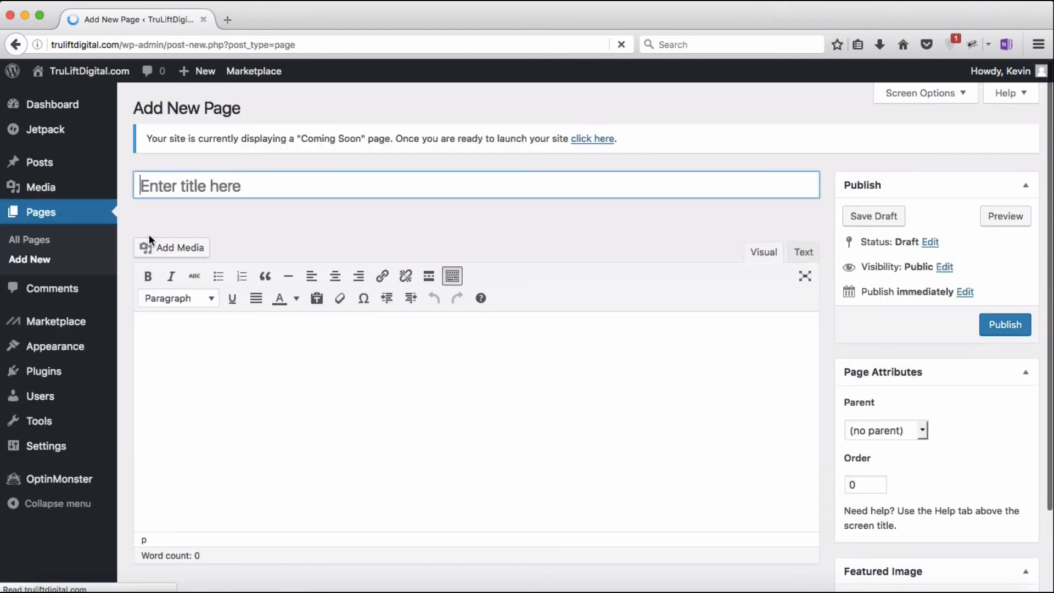
pyautogui.write('Home')
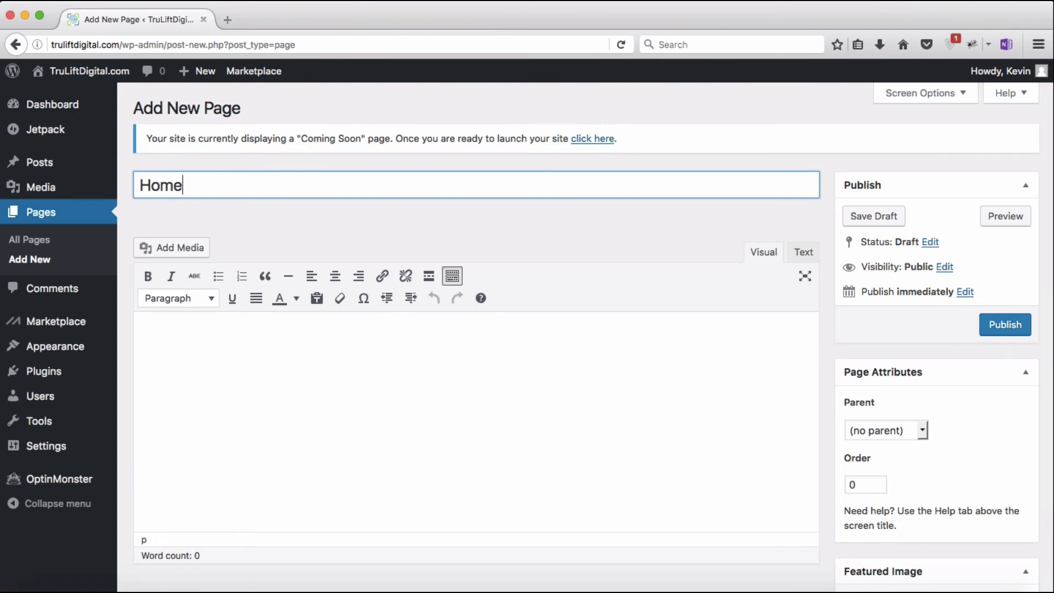
pyautogui.click(168, 326)
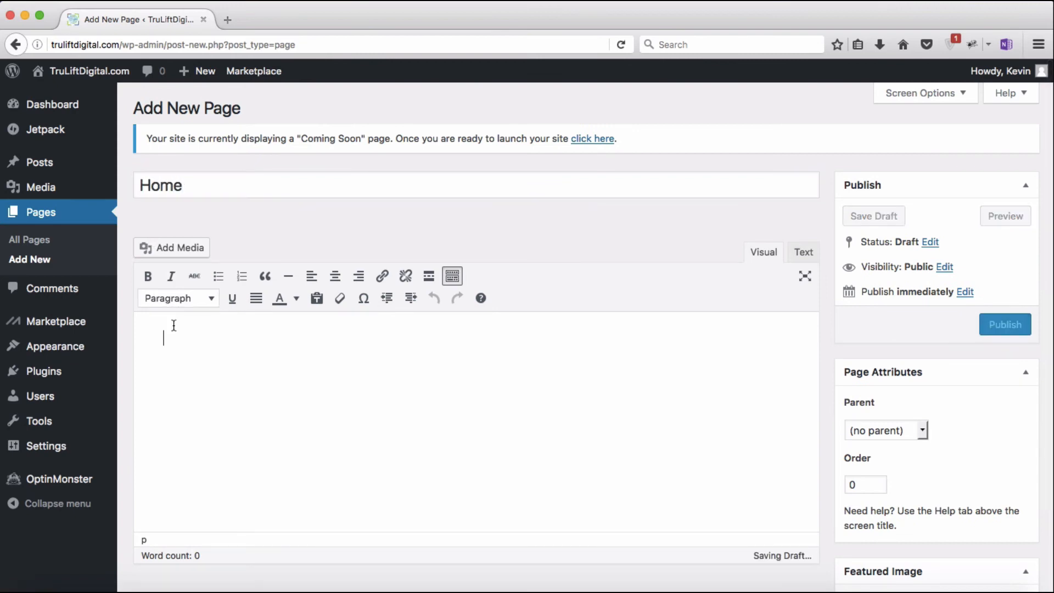
pyautogui.write('This is my ')
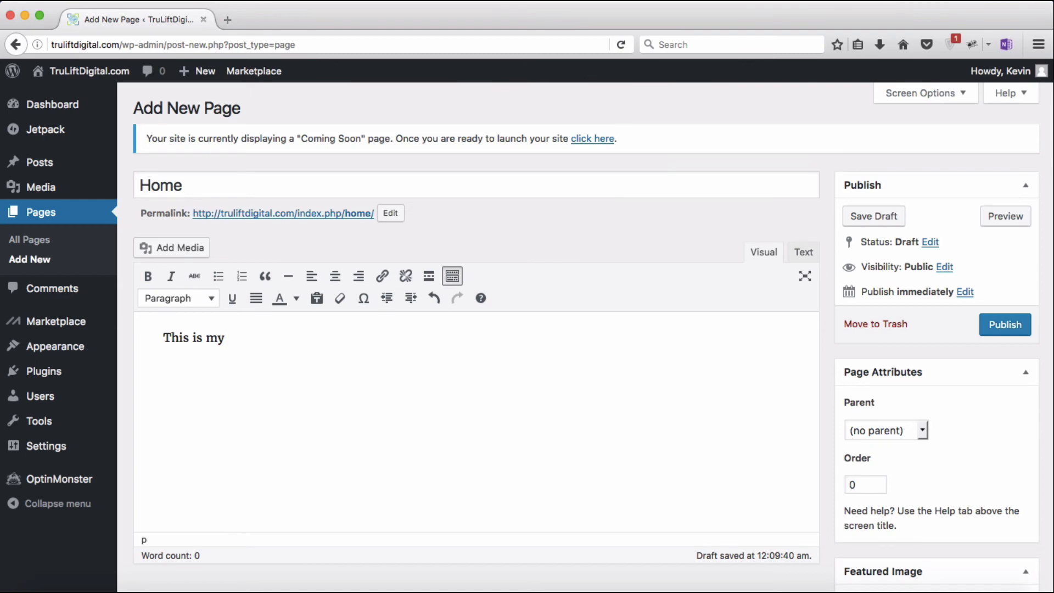
pyautogui.write('Home Page')
pyautogui.click(1013, 321)
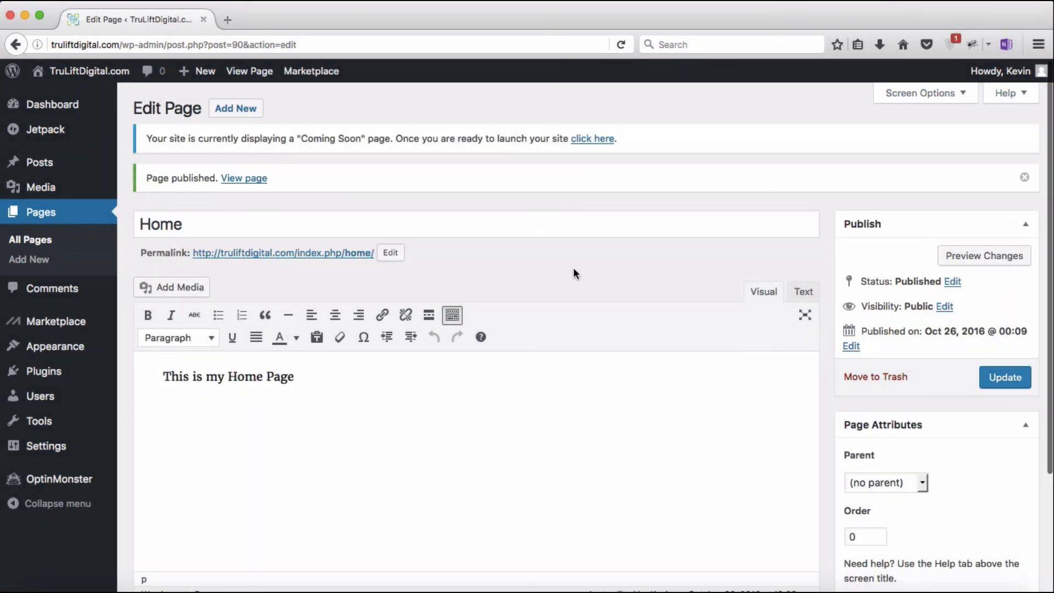
# Step: Create and publish a page titled 'Resources' reading 'This is my Resources Page'
pyautogui.click(235, 111)
pyautogui.write('Resources')
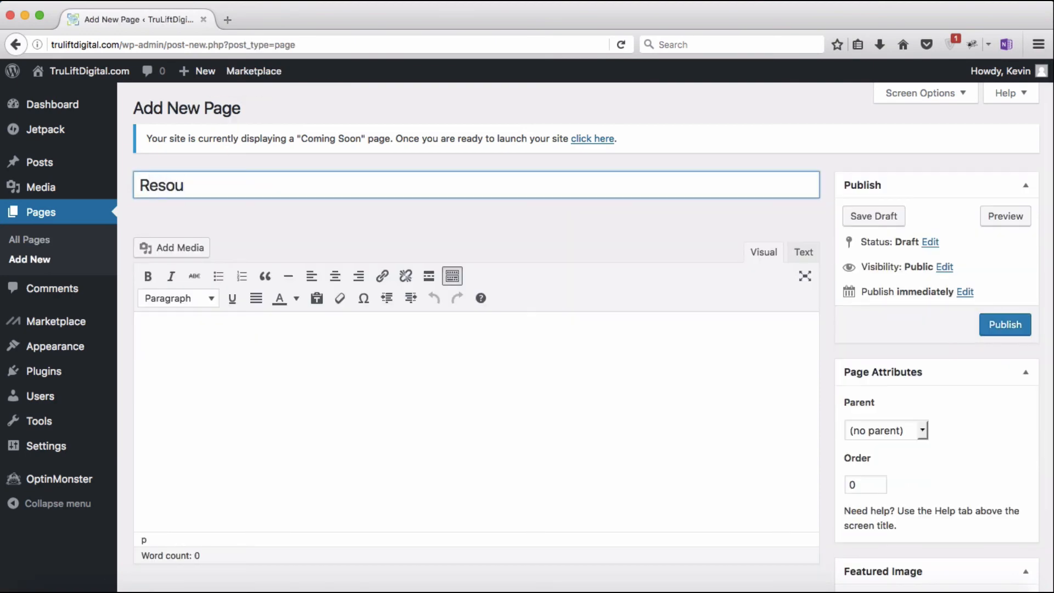
pyautogui.click(199, 319)
pyautogui.write('This is my Resources Page')
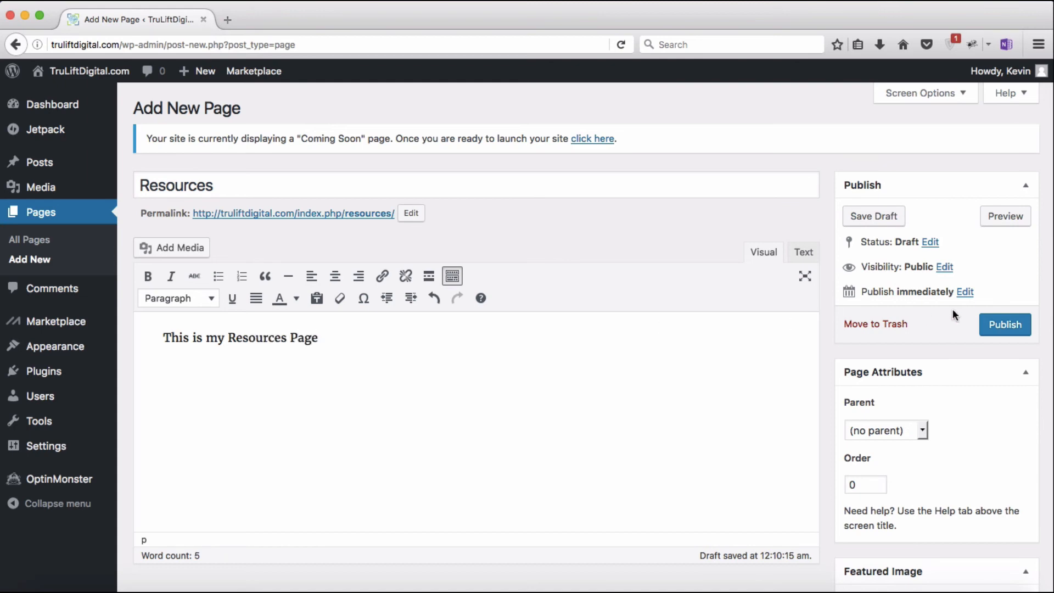
pyautogui.click(1004, 325)
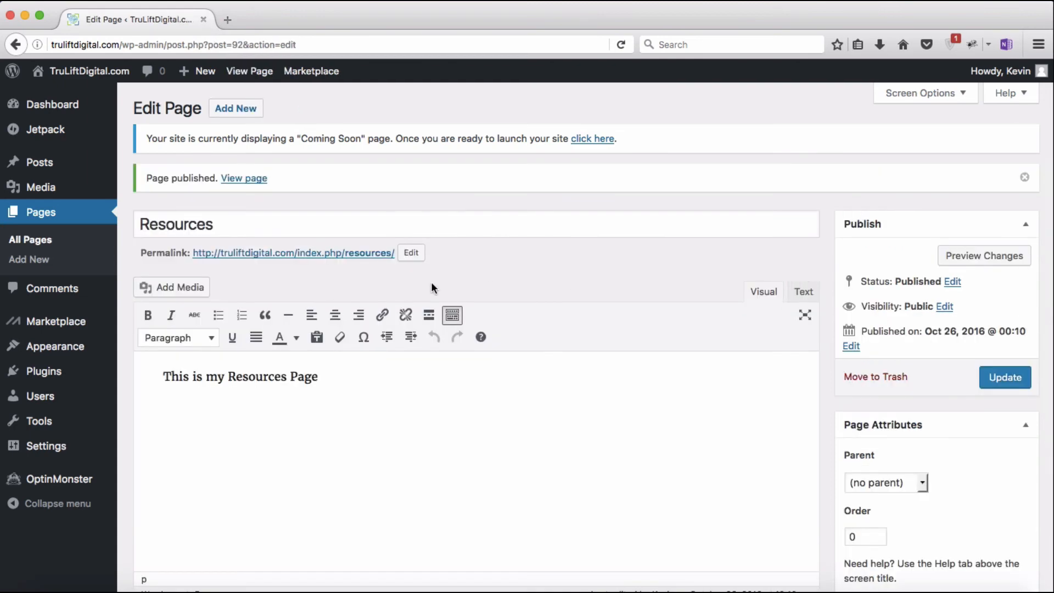
# Step: Publish the About page from its draft
pyautogui.click(37, 245)
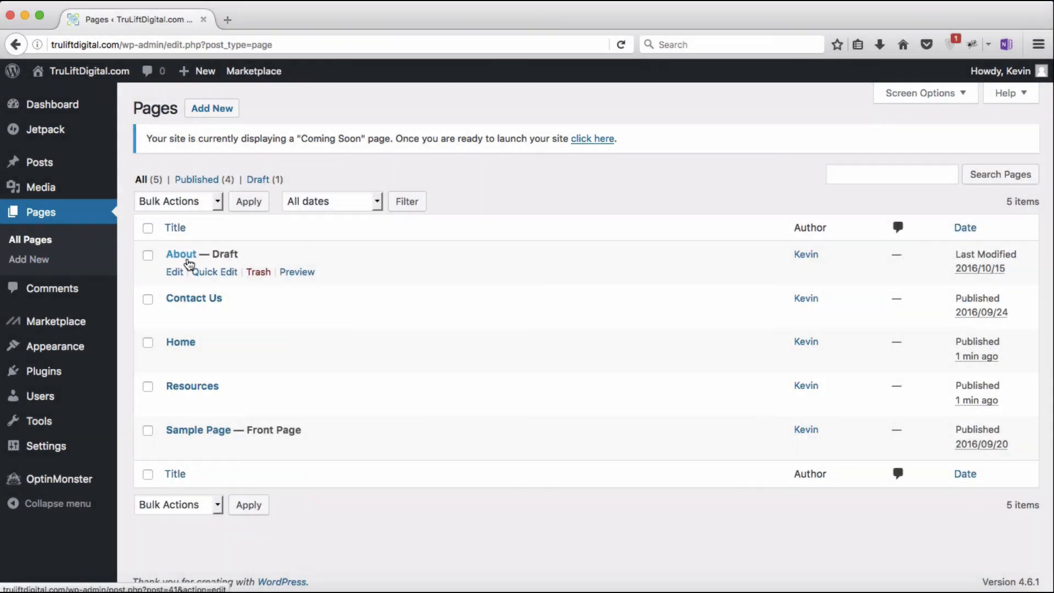
pyautogui.click(188, 259)
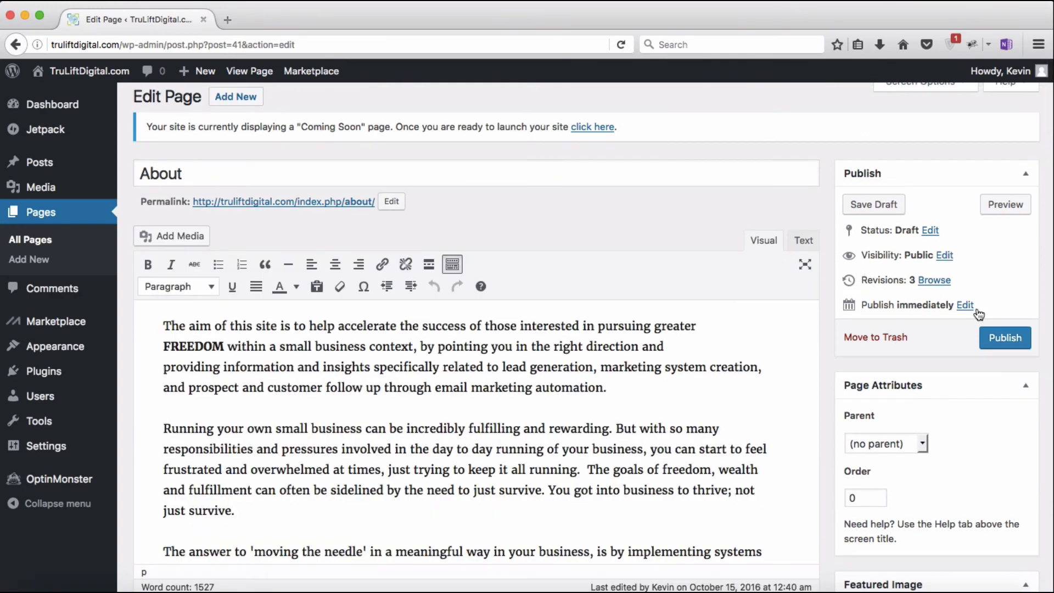
pyautogui.click(1009, 338)
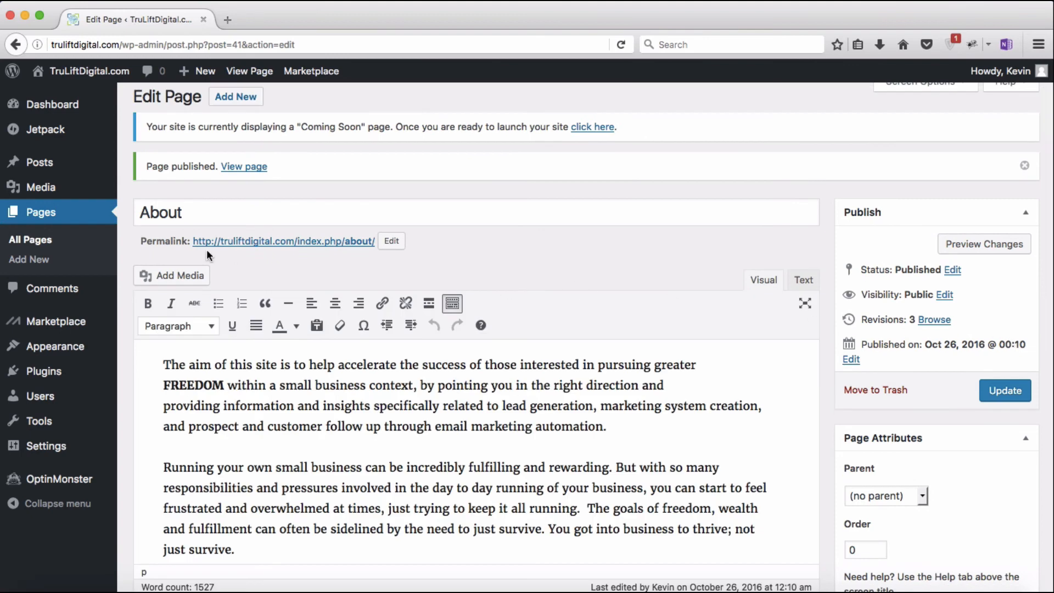
# Step: Publish the draft post 'Registering a Domain Name with NameCheap'
pyautogui.moveTo(51, 168)
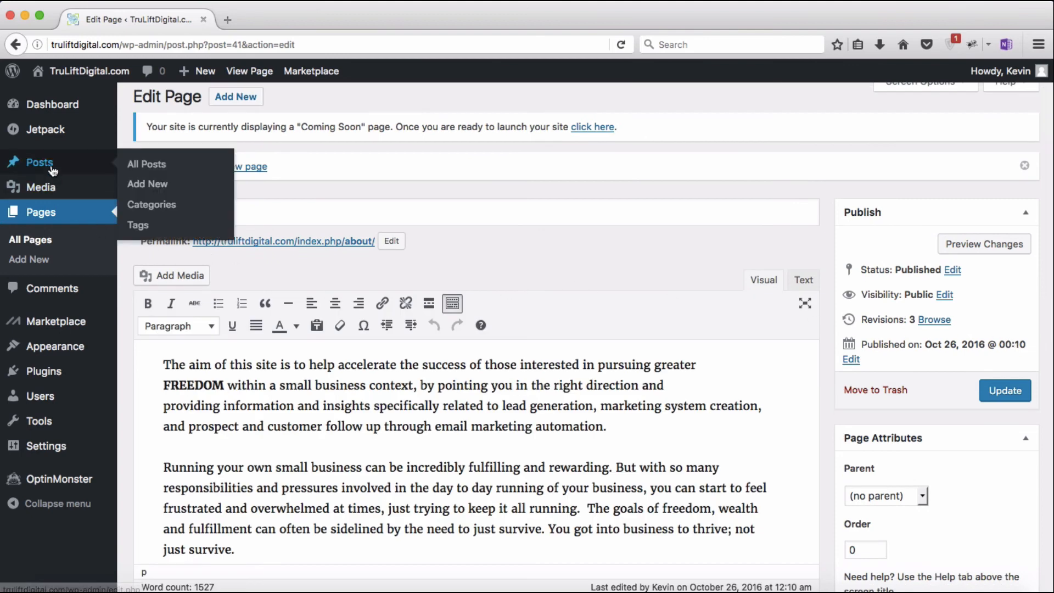
pyautogui.click(151, 169)
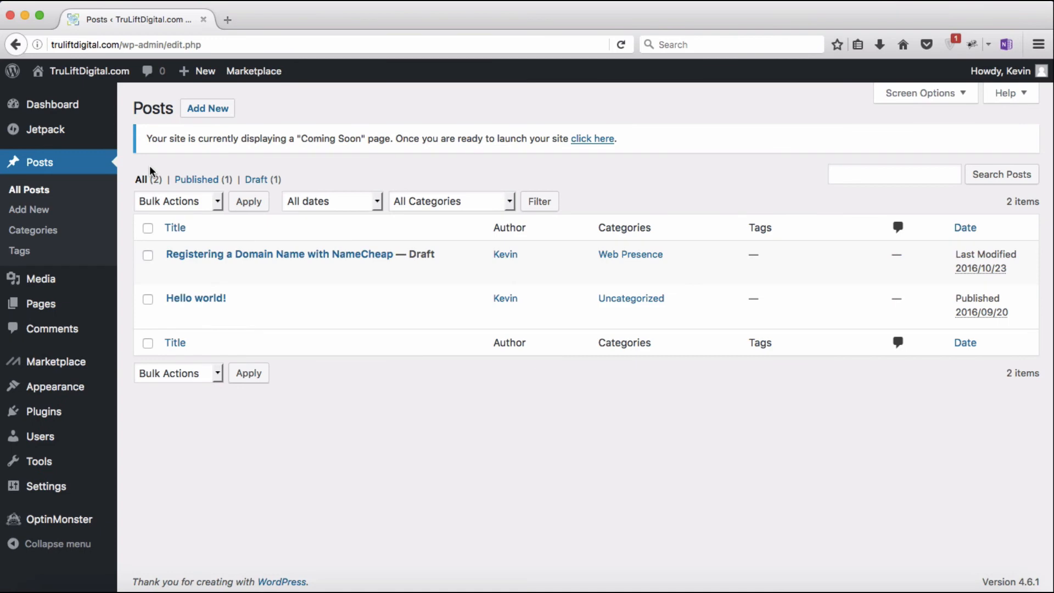
pyautogui.click(231, 256)
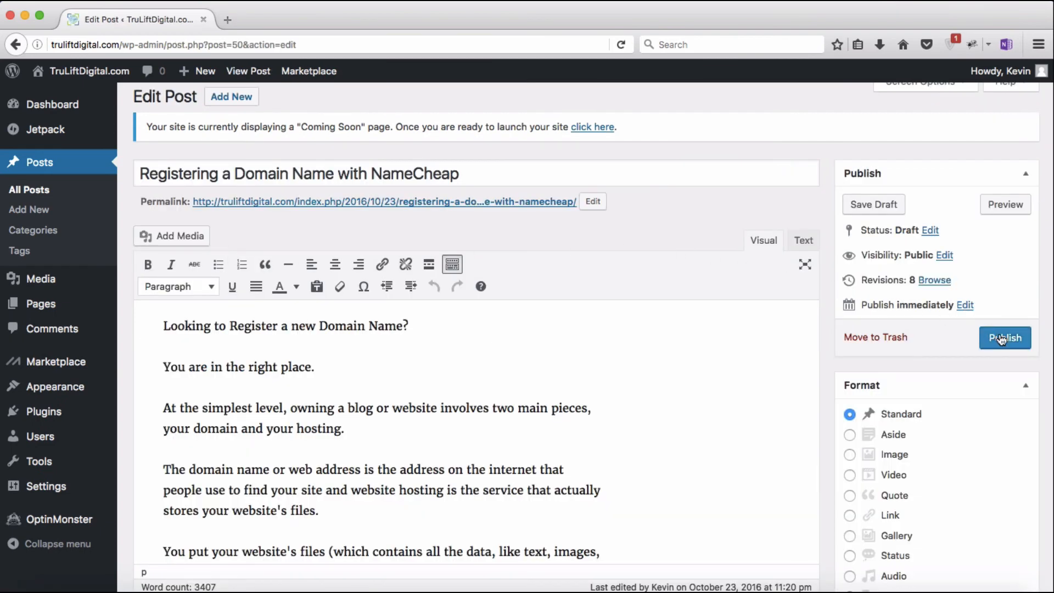
pyautogui.click(999, 332)
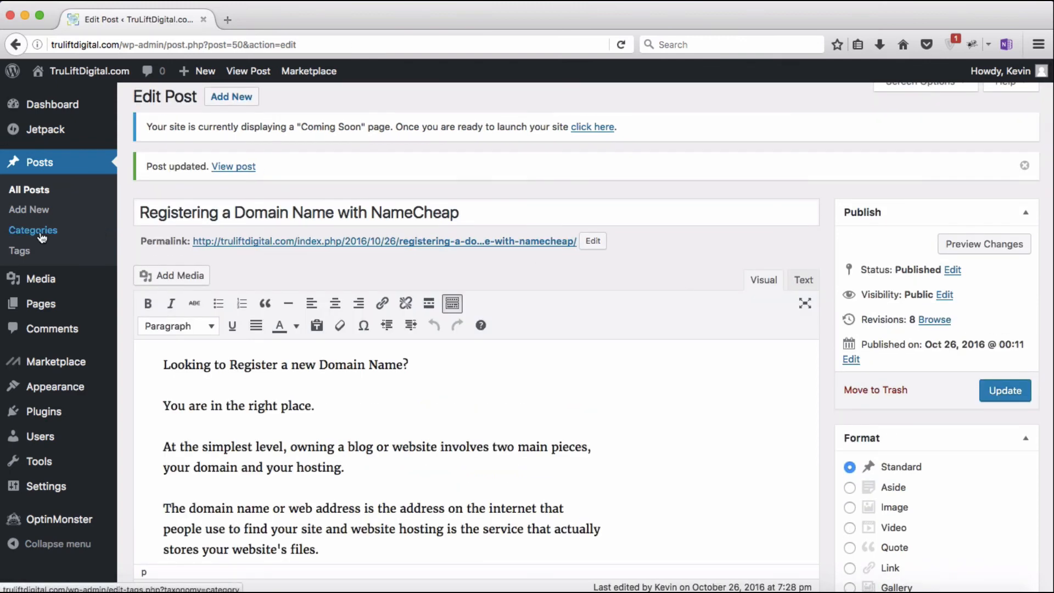
# Step: Create a new post category named Blog with slug blog
pyautogui.click(41, 236)
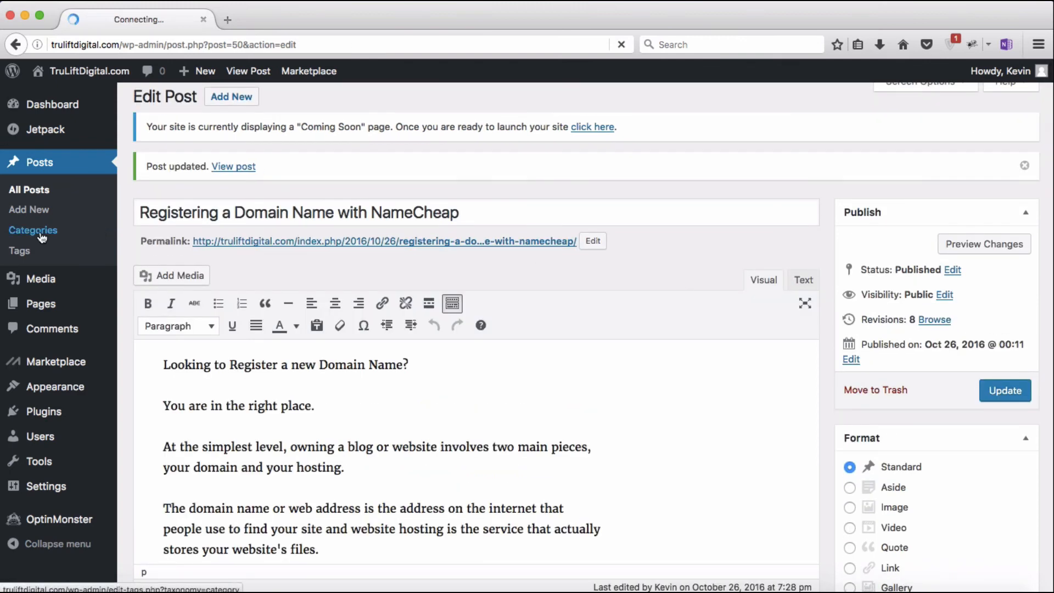
pyautogui.write('Blog')
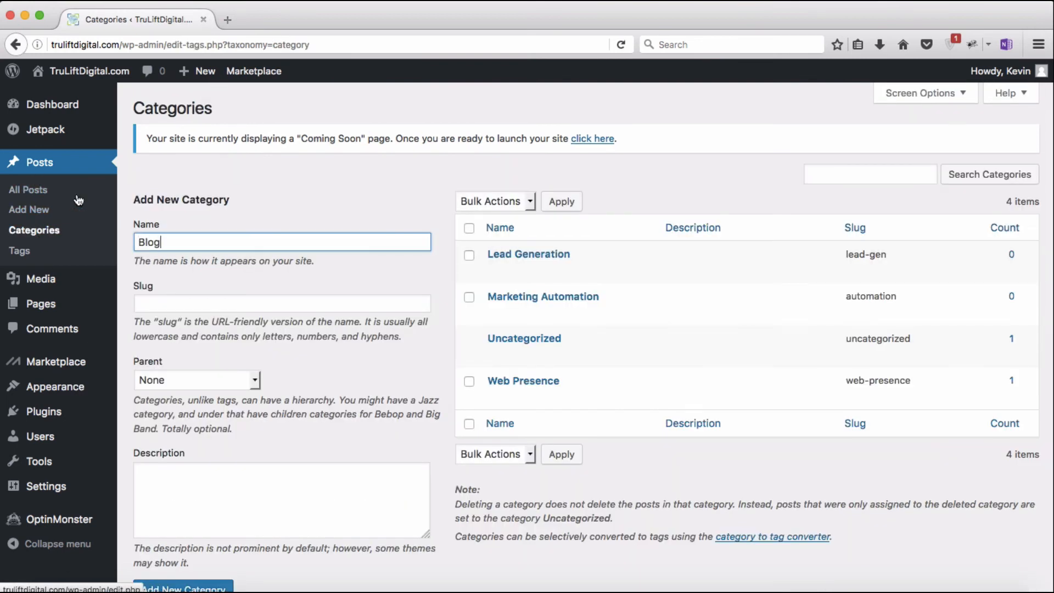
pyautogui.click(223, 305)
pyautogui.write('blog')
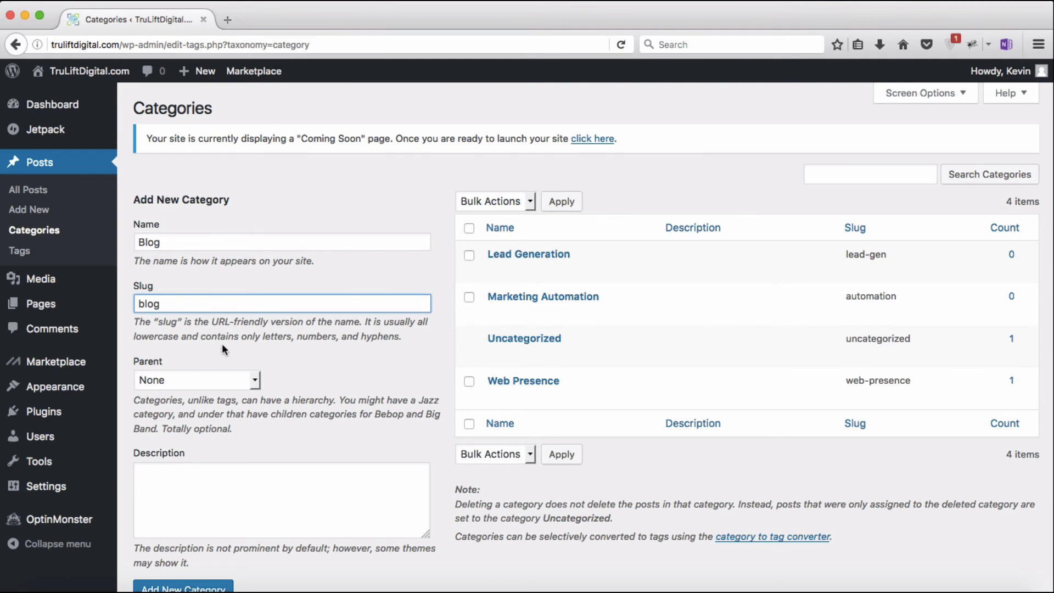
pyautogui.click(211, 587)
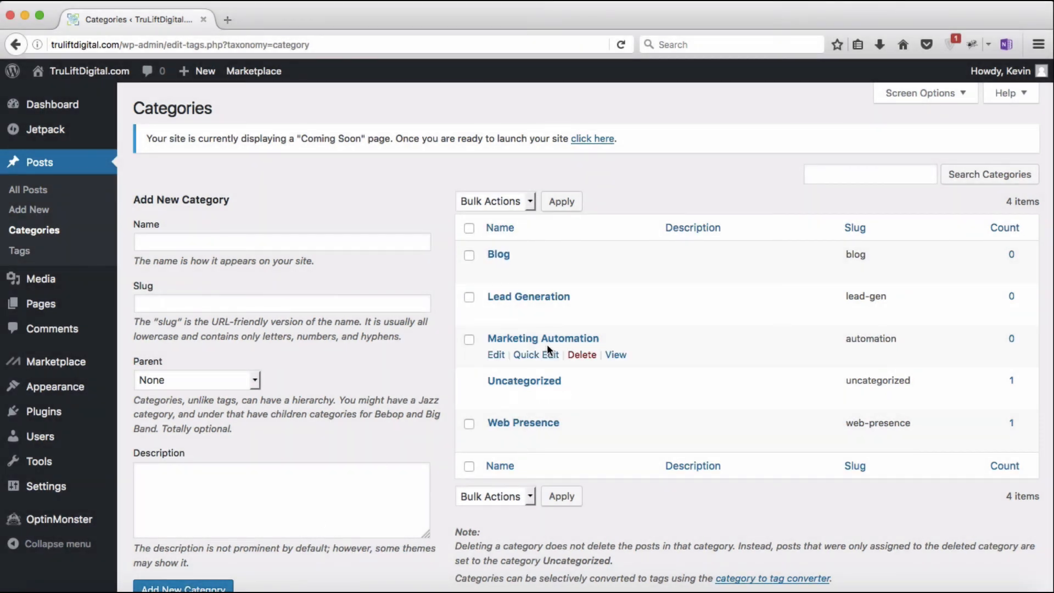
# Step: Set Blog as the parent of the Lead Generation and Marketing Automation categories
pyautogui.click(534, 297)
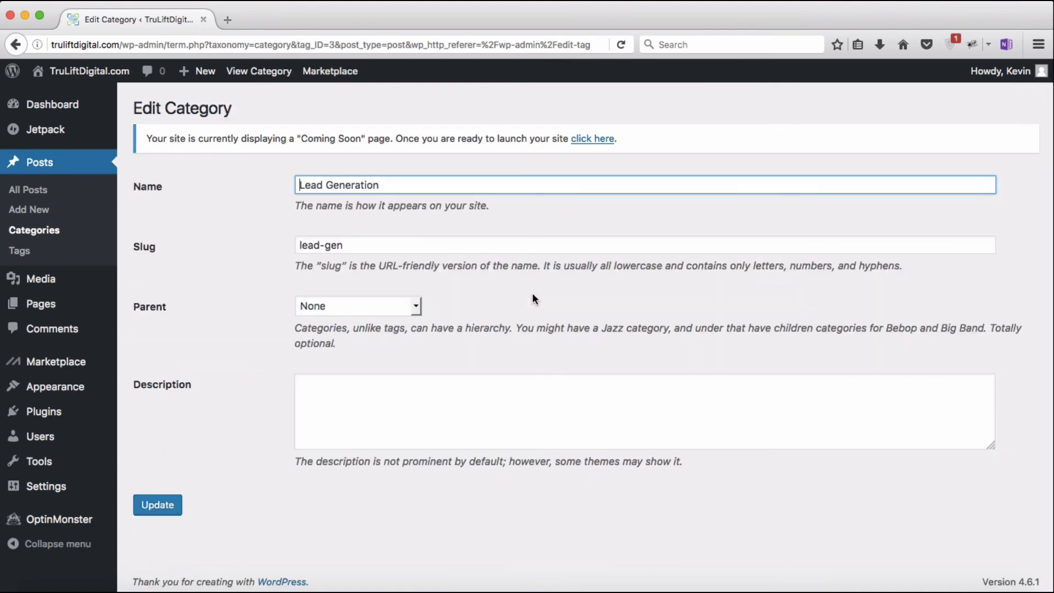
pyautogui.click(417, 308)
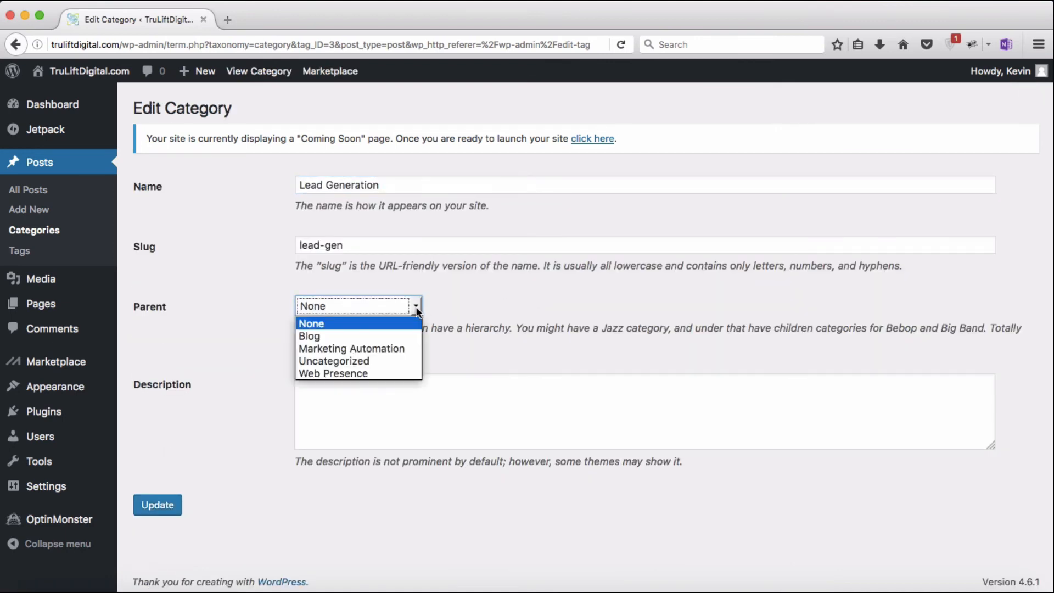
pyautogui.click(406, 334)
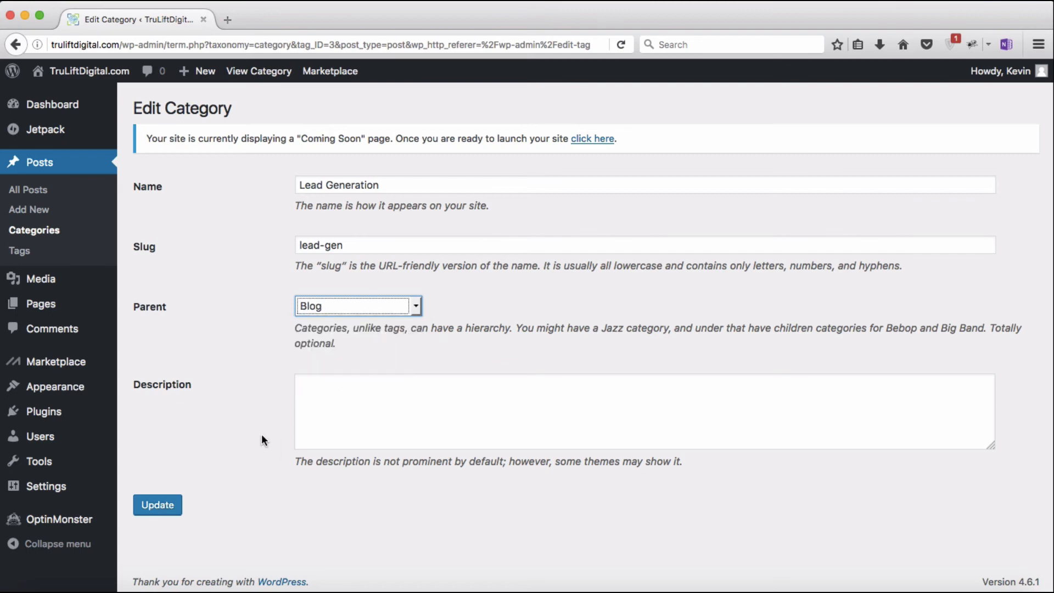
pyautogui.click(163, 504)
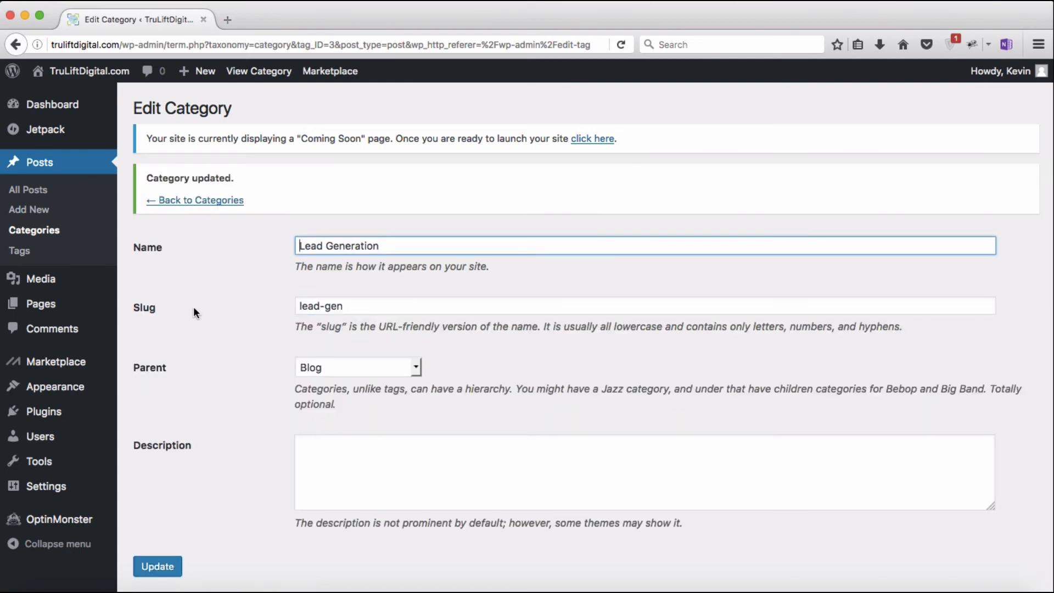
pyautogui.click(226, 203)
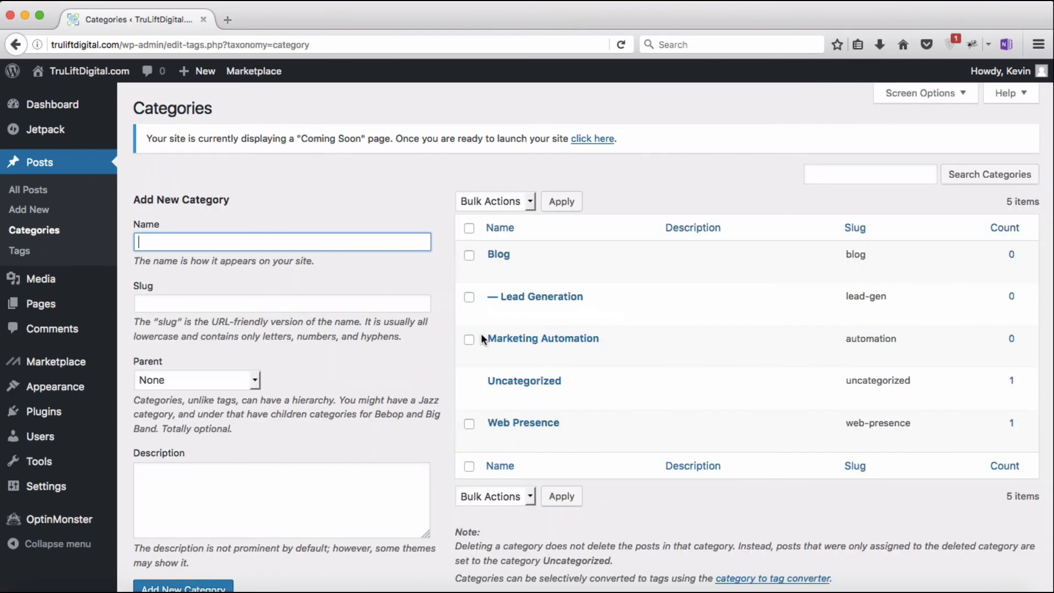
pyautogui.click(500, 338)
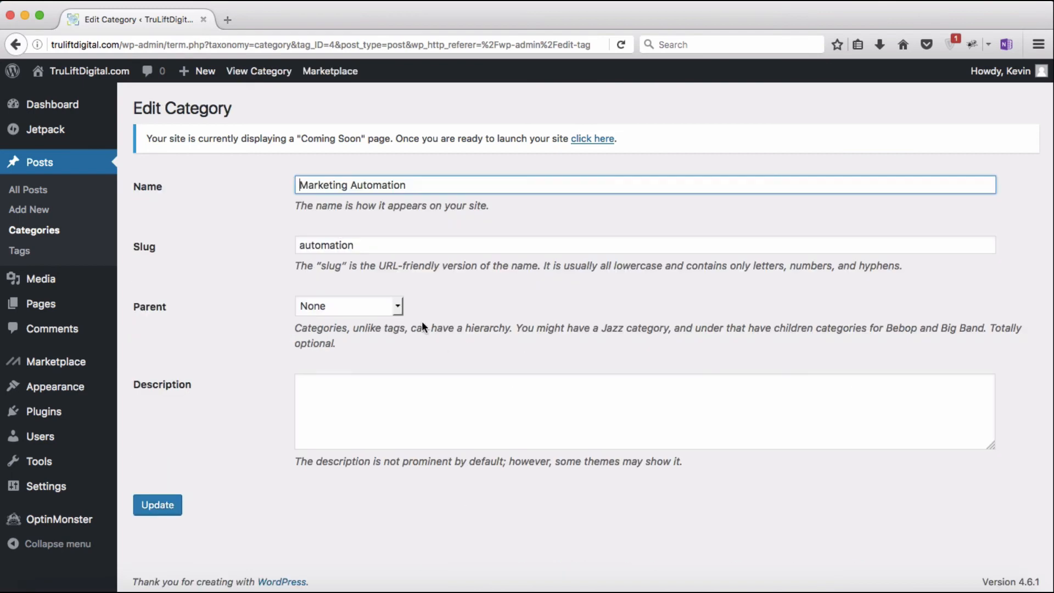
pyautogui.click(399, 306)
pyautogui.click(380, 337)
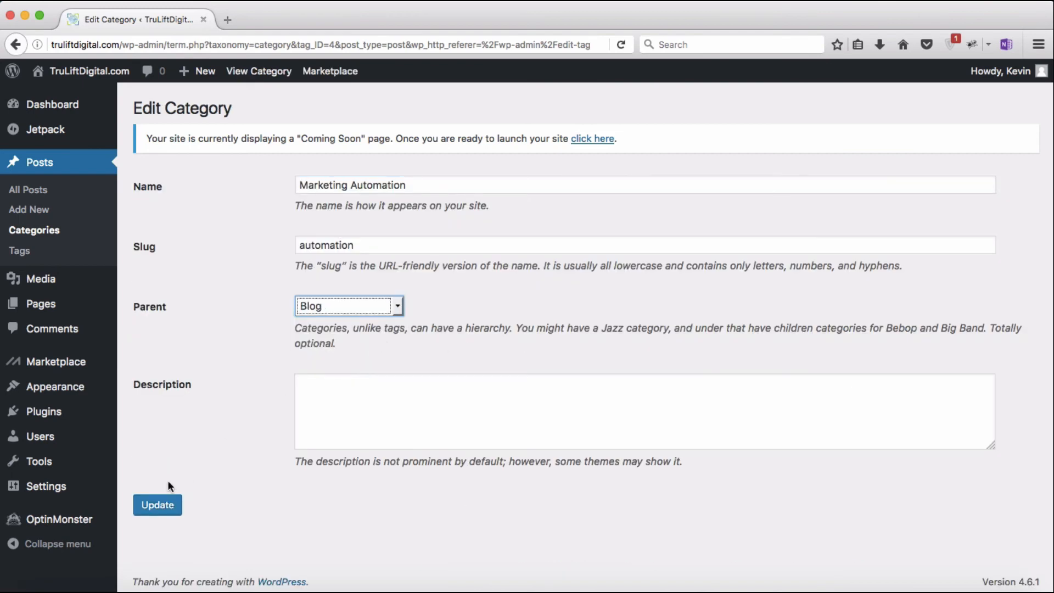
pyautogui.click(156, 505)
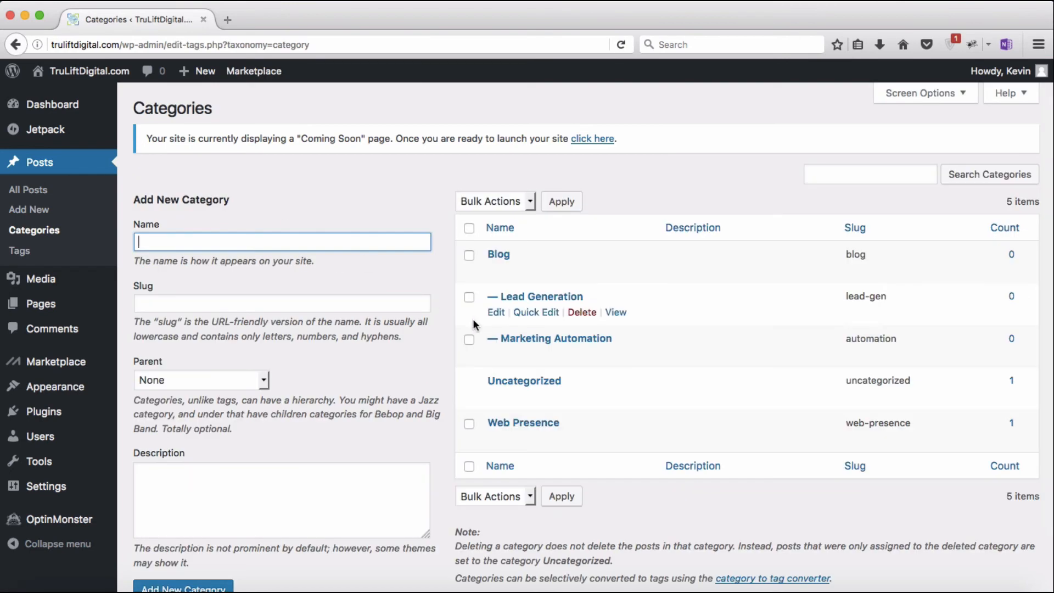
# Step: Set Blog as the parent of the Web Presence category
pyautogui.click(513, 424)
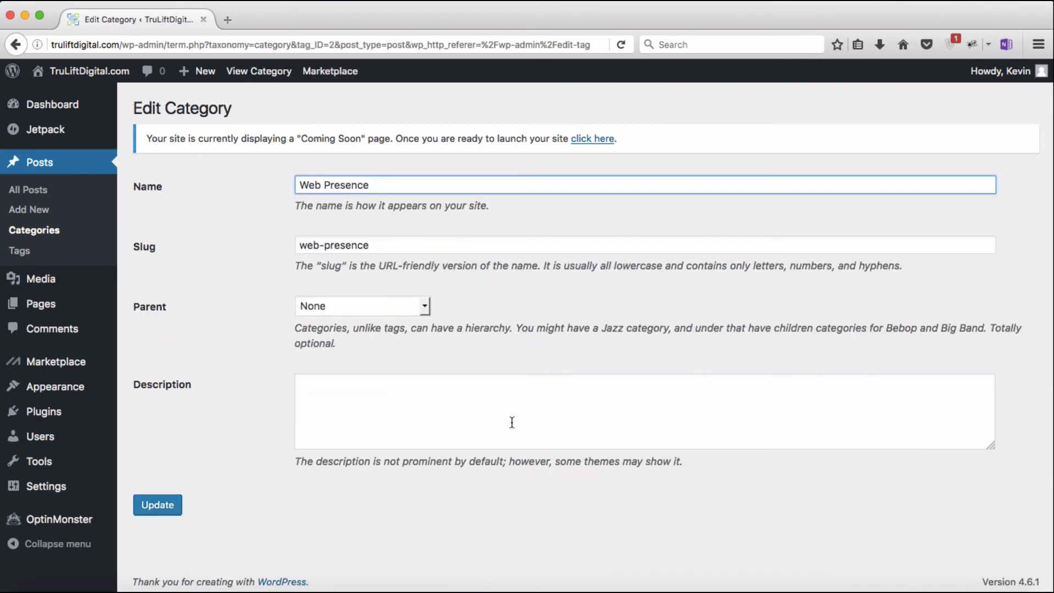
pyautogui.click(426, 306)
pyautogui.click(413, 331)
pyautogui.click(167, 507)
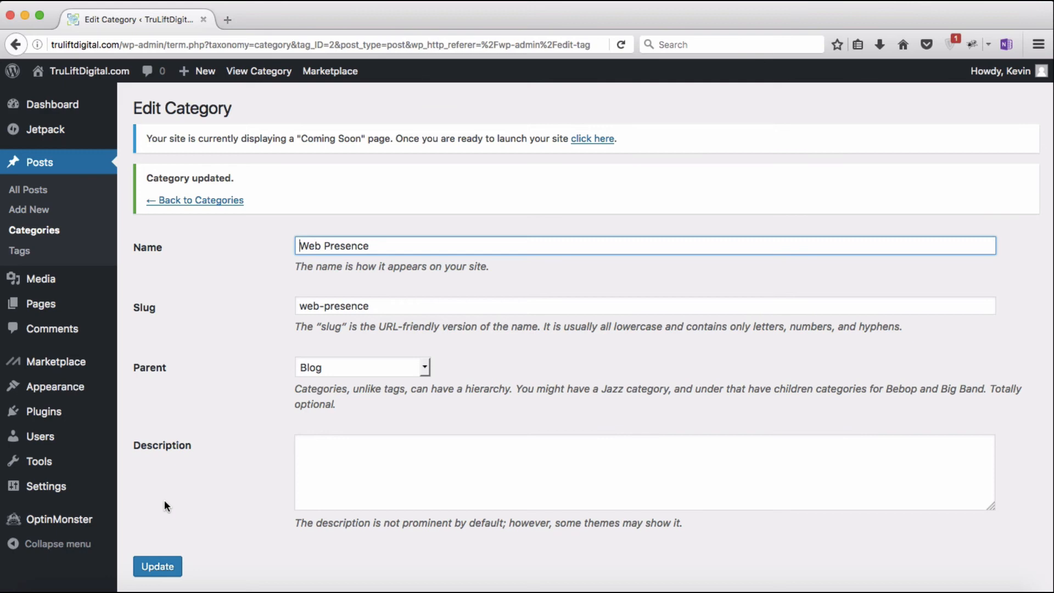
# Step: Set Home as the static front page in the Customizer, publish, and close it
pyautogui.moveTo(105, 389)
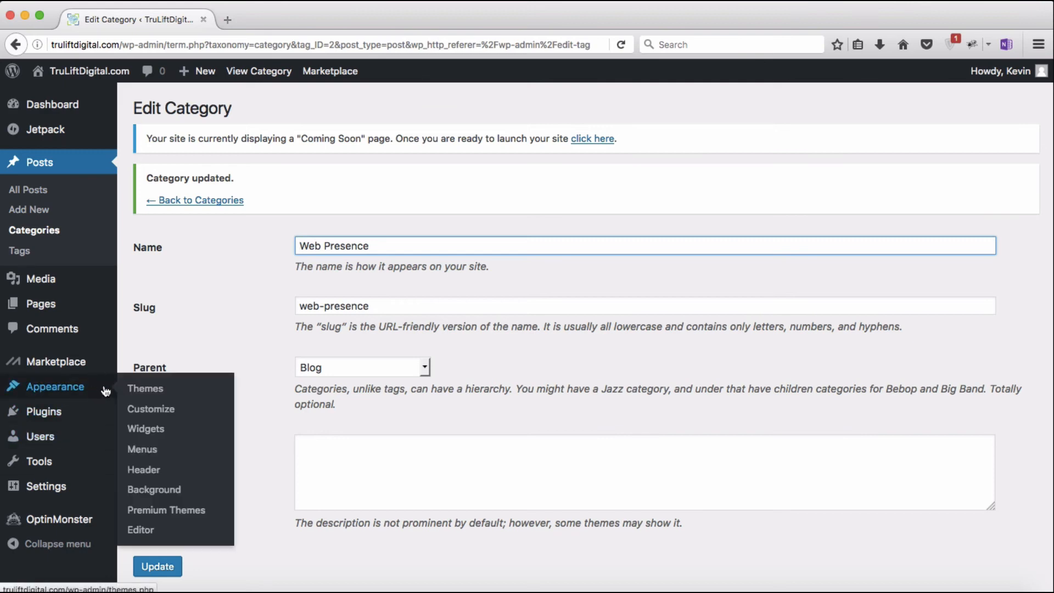
pyautogui.click(144, 408)
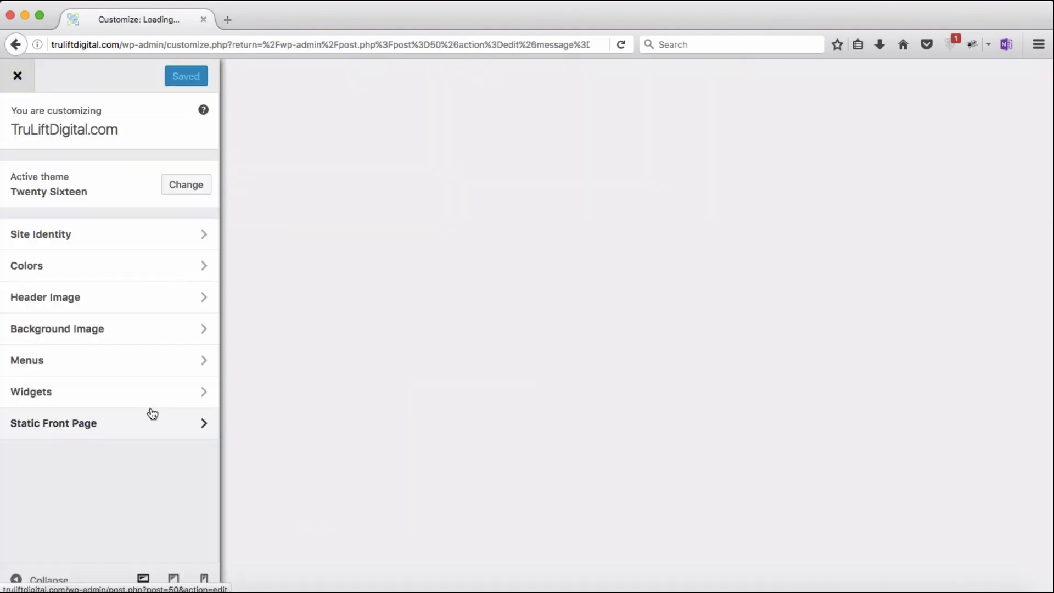
pyautogui.click(149, 435)
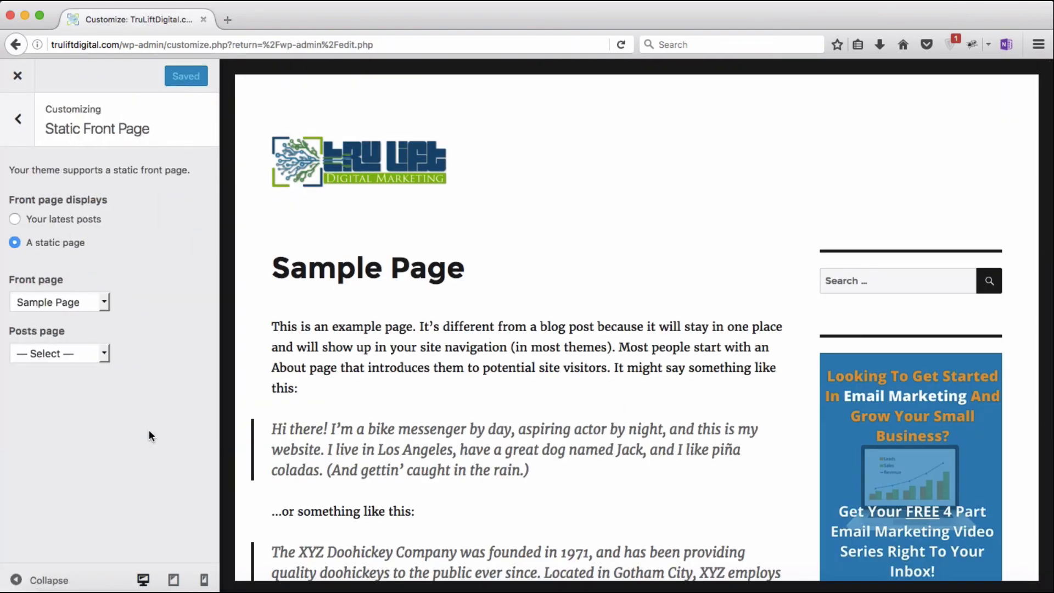
pyautogui.click(103, 301)
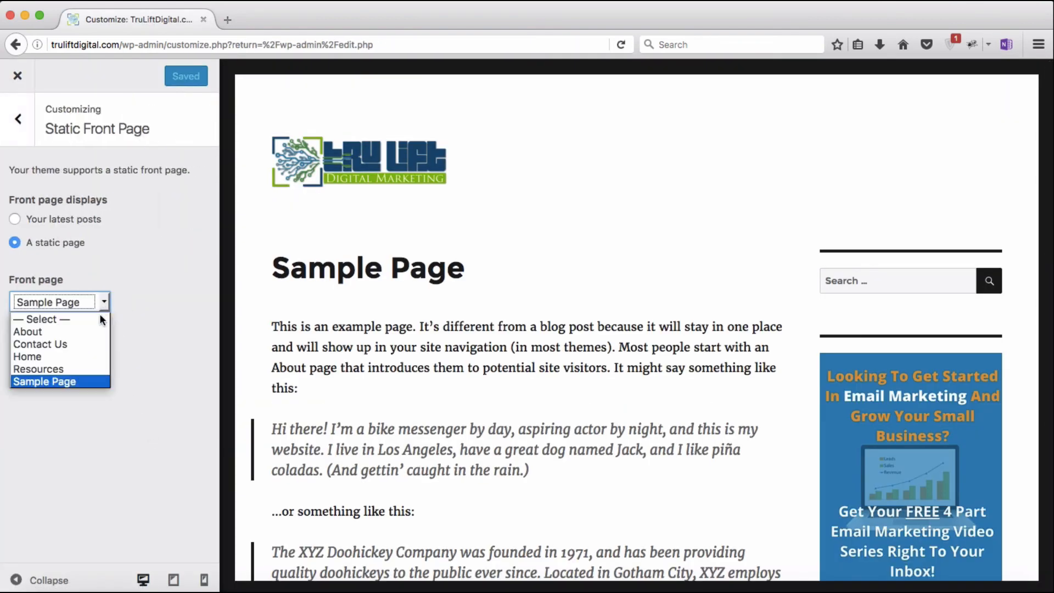
pyautogui.click(88, 356)
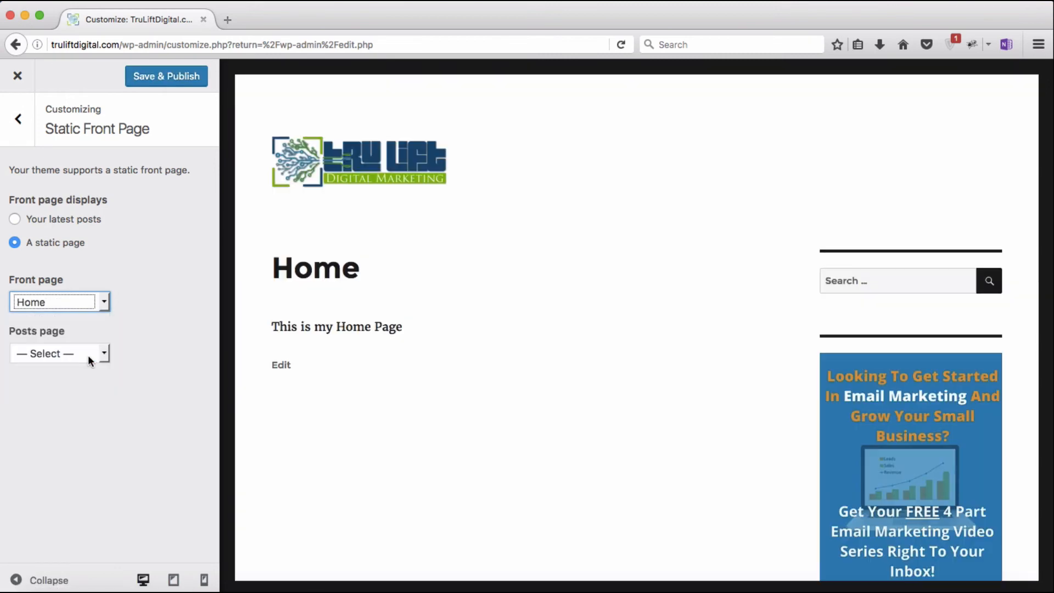
pyautogui.click(157, 84)
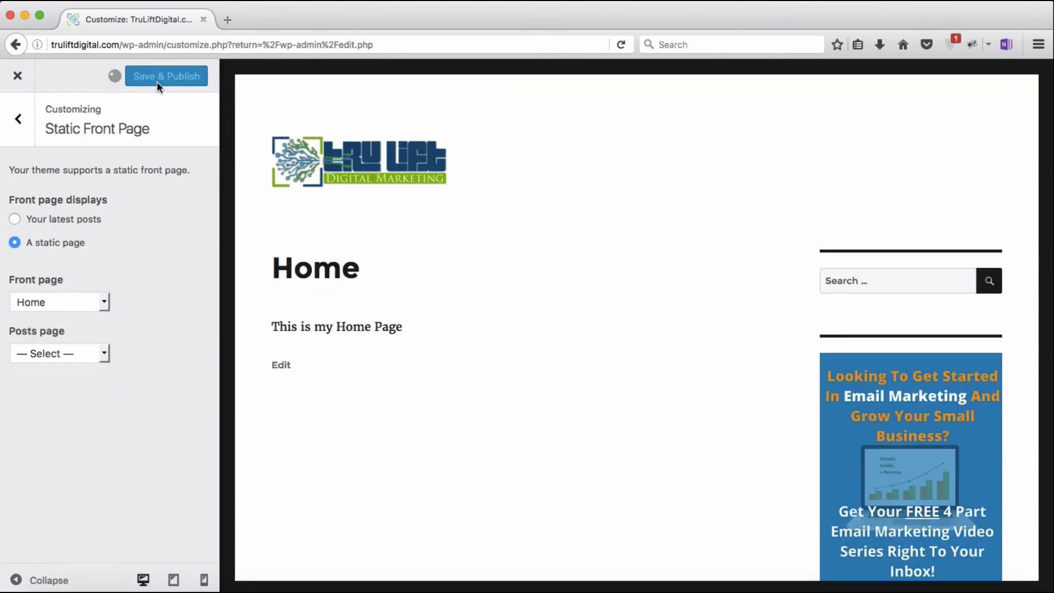
pyautogui.click(19, 85)
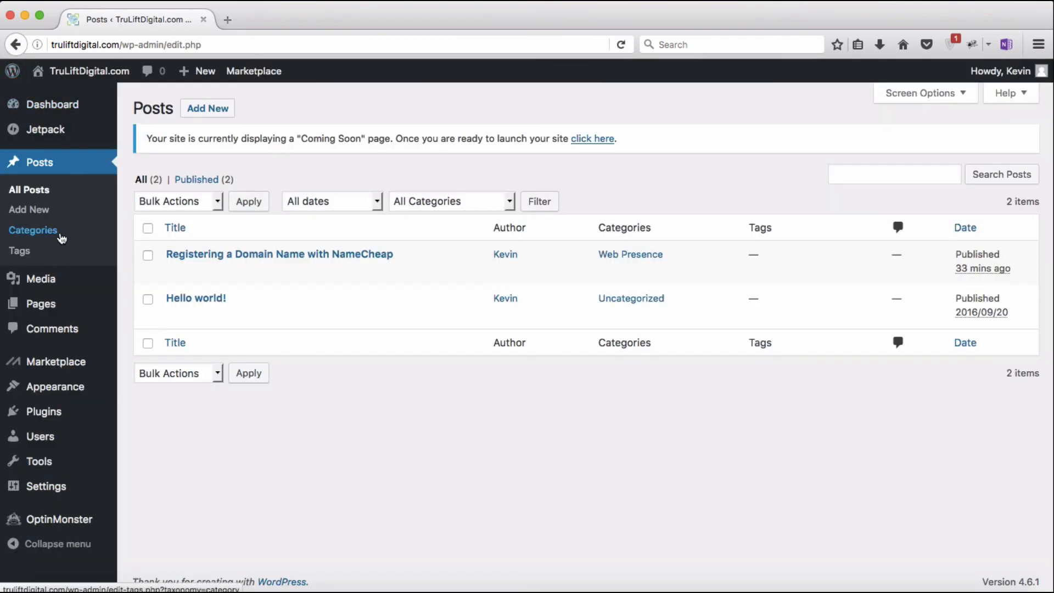
# Step: Add the About and Resources pages to the Main Header Nav menu
pyautogui.moveTo(63, 389)
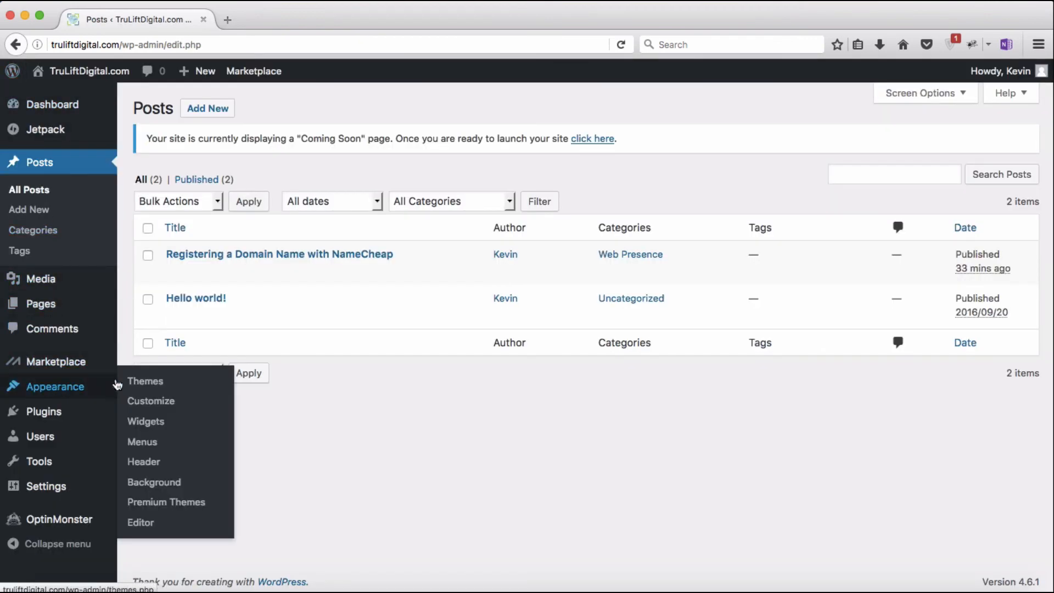
pyautogui.click(152, 445)
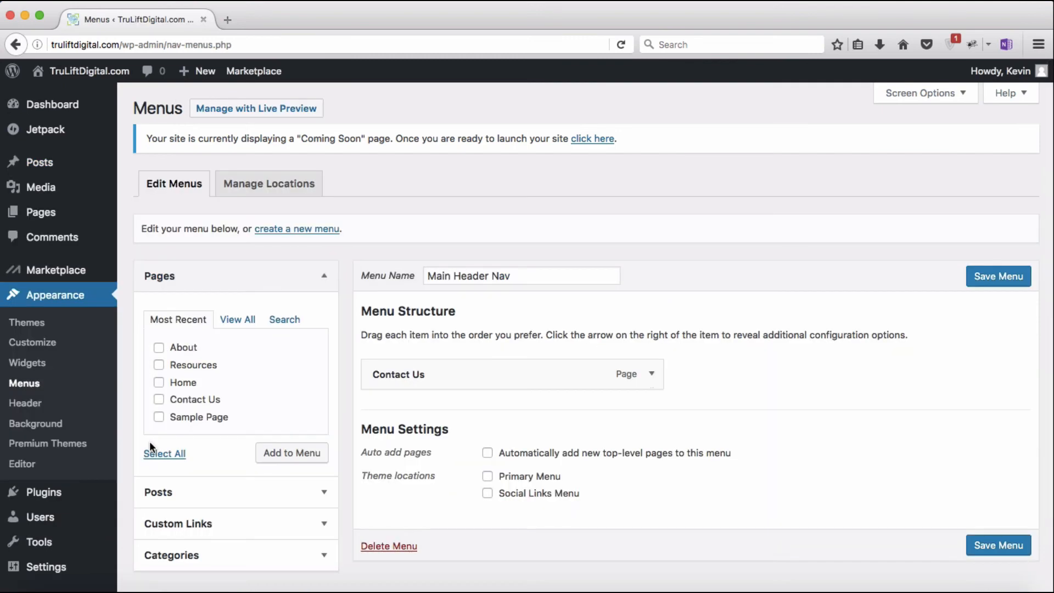
pyautogui.click(160, 348)
pyautogui.click(159, 365)
pyautogui.click(285, 453)
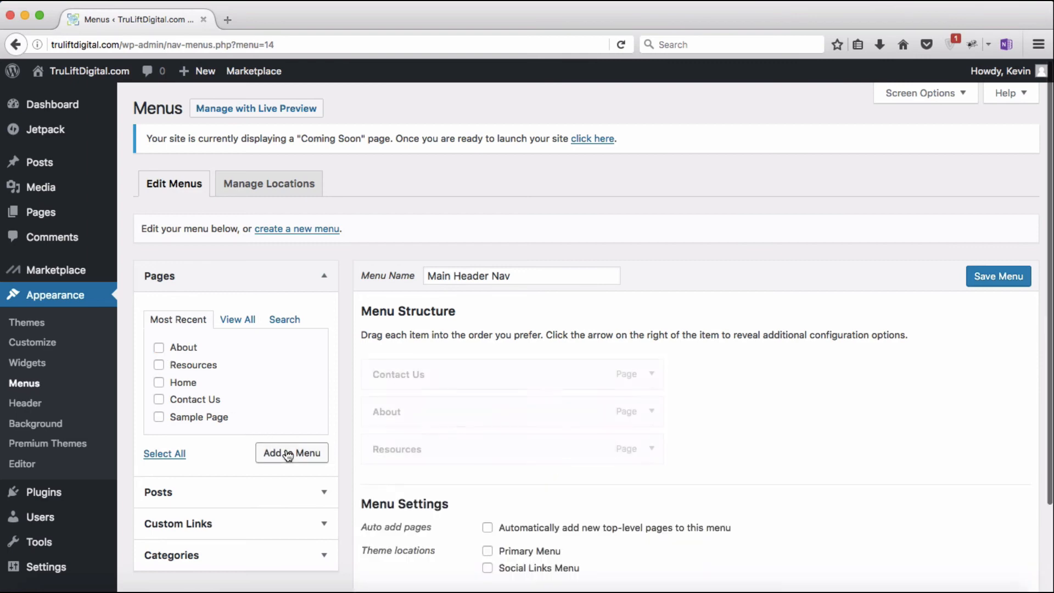
# Step: Add the Blog category to the menu
pyautogui.scroll(-1, 286, 454)
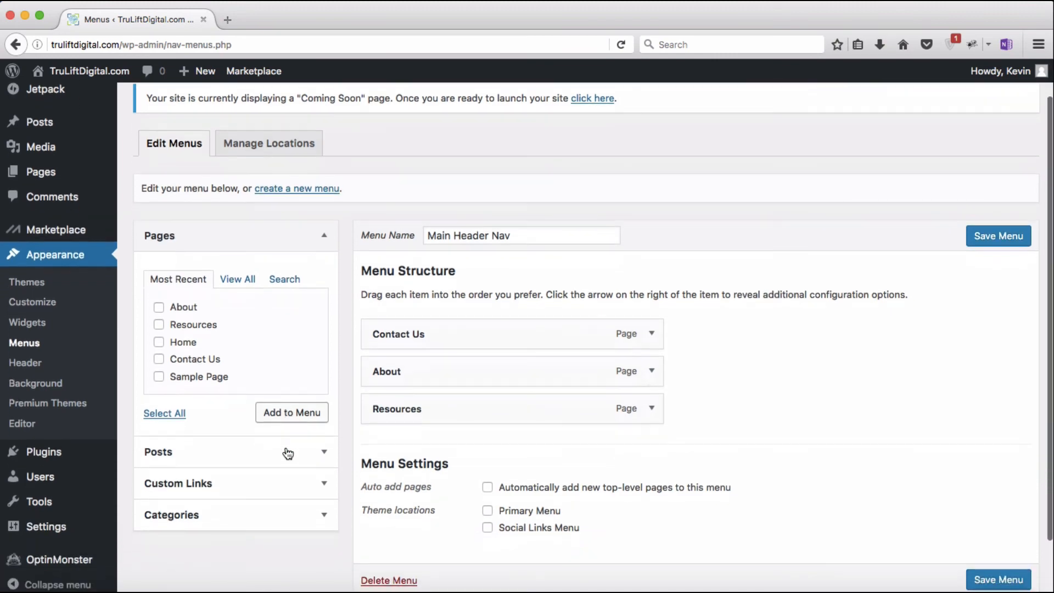
pyautogui.click(325, 512)
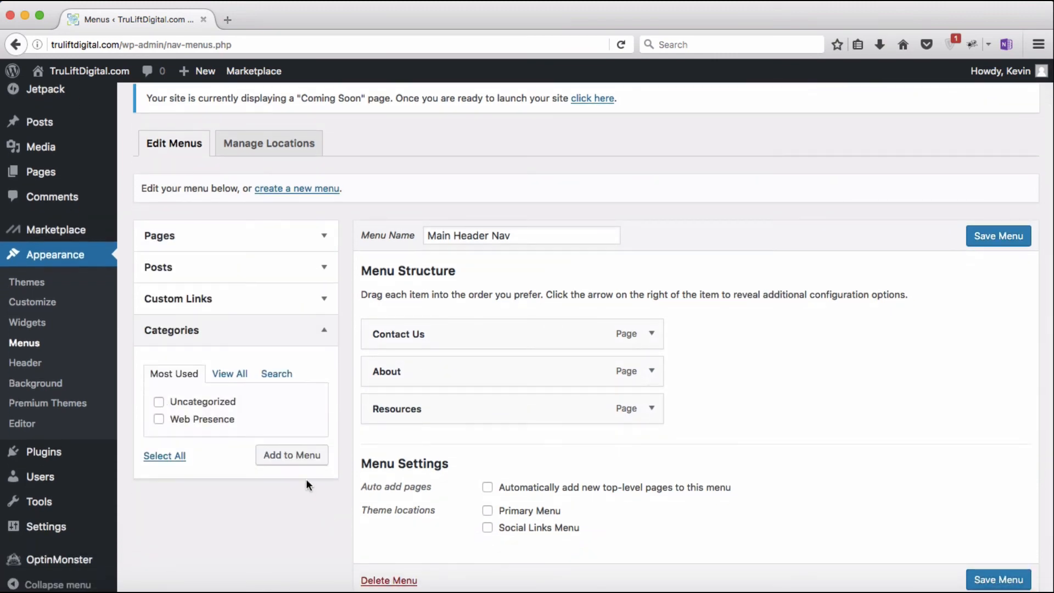
pyautogui.click(231, 375)
pyautogui.click(171, 405)
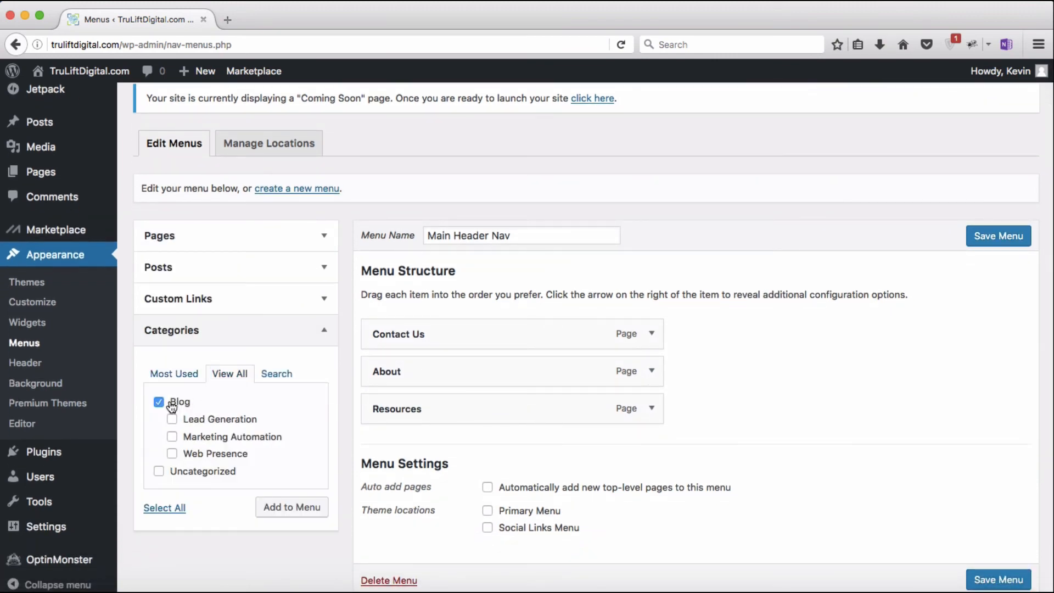
pyautogui.click(295, 506)
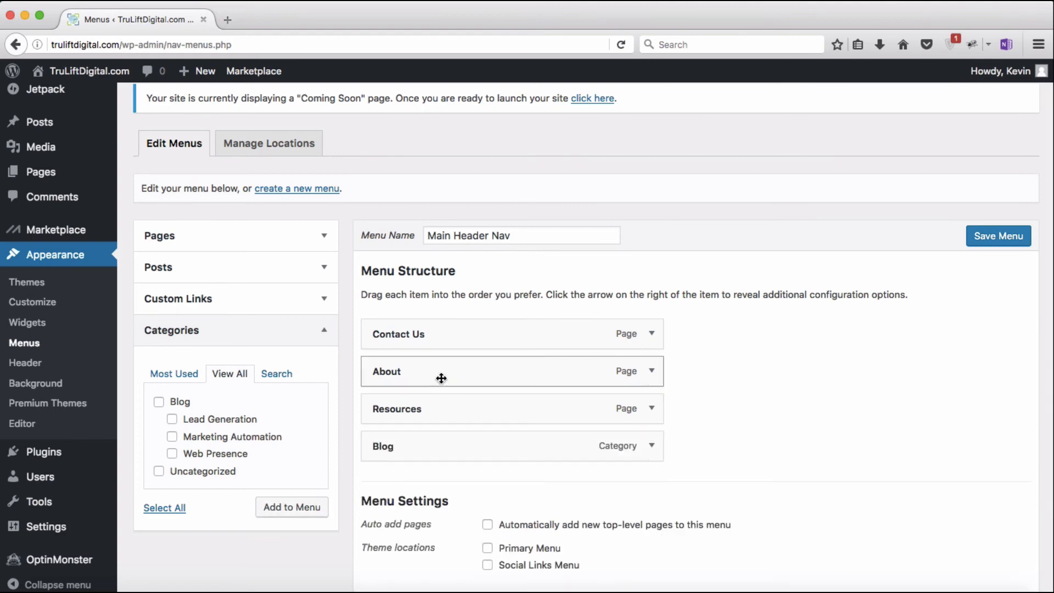
# Step: Arrange the menu items top-level as About, Blog, Resources, Contact Us
pyautogui.moveTo(442, 378); pyautogui.dragTo(442, 331)
pyautogui.moveTo(446, 445); pyautogui.dragTo(444, 369)
pyautogui.moveTo(435, 445); pyautogui.dragTo(436, 406)
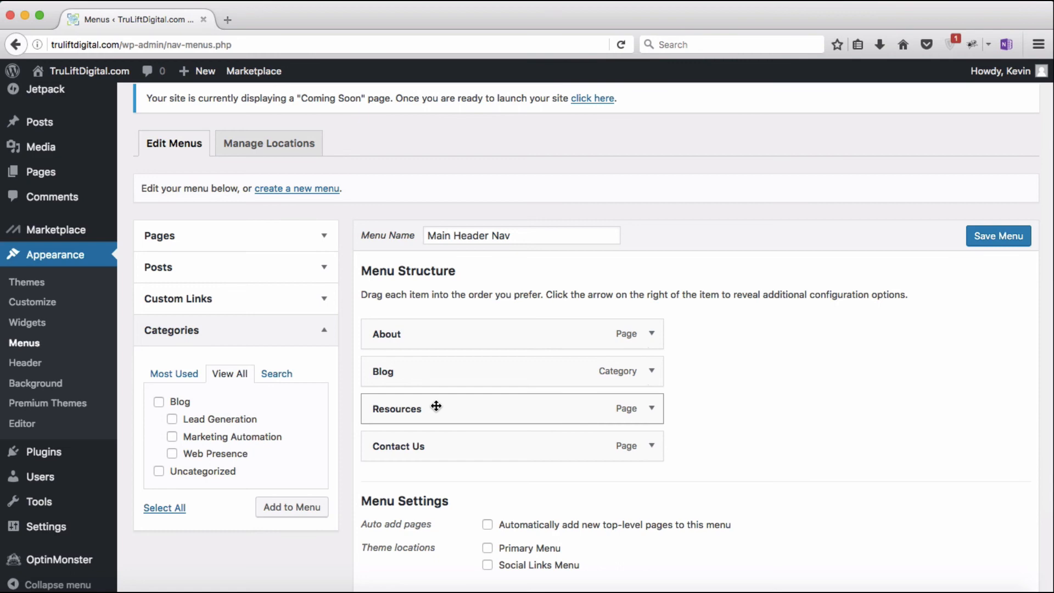
pyautogui.moveTo(436, 405); pyautogui.dragTo(470, 407)
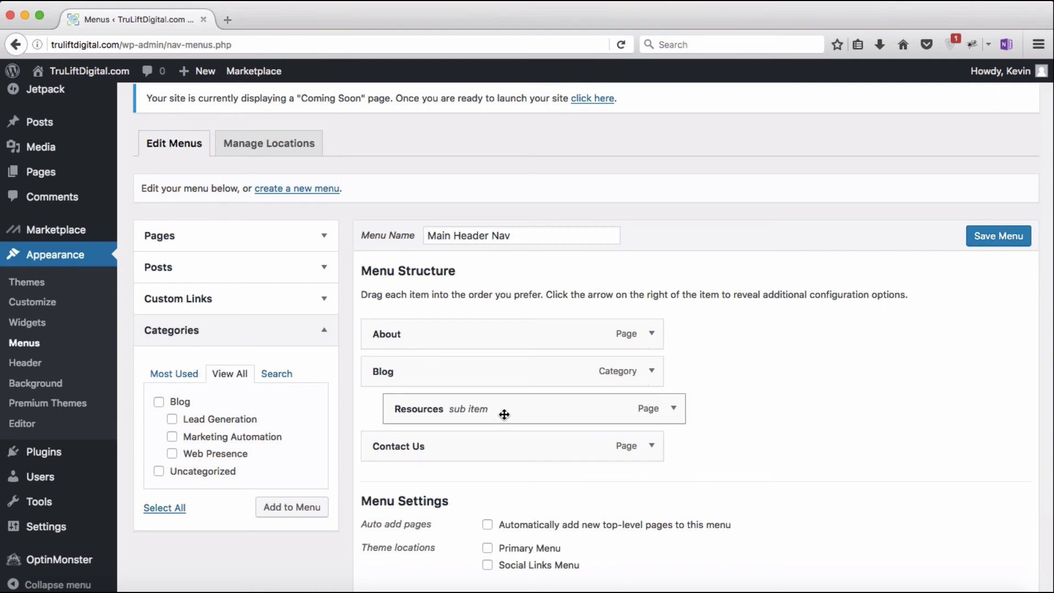
pyautogui.moveTo(501, 414); pyautogui.dragTo(480, 415)
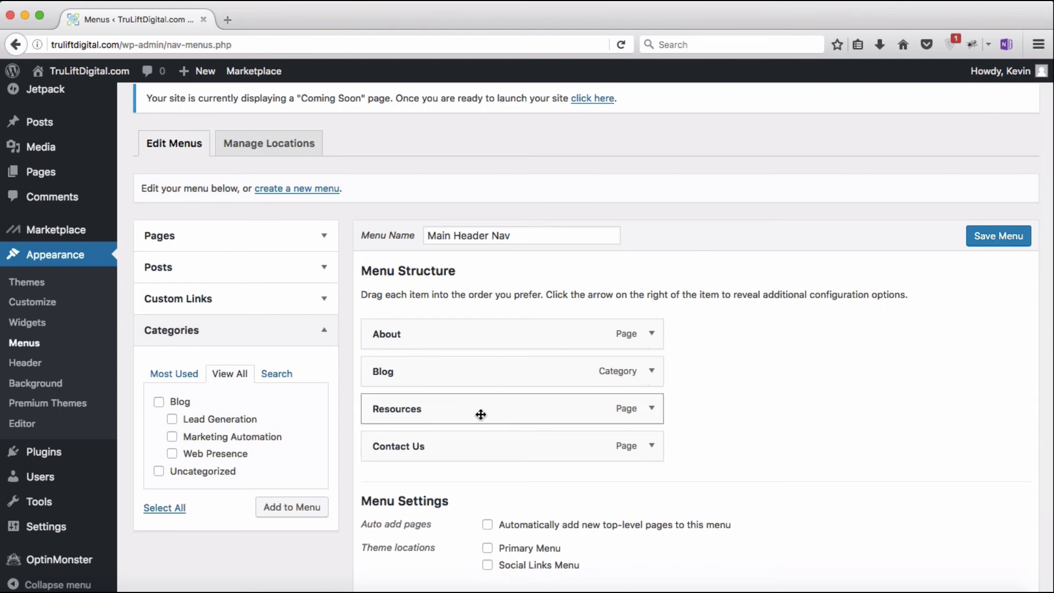
# Step: Assign the menu to the Primary Menu location, save it, and open the live preview
pyautogui.click(487, 548)
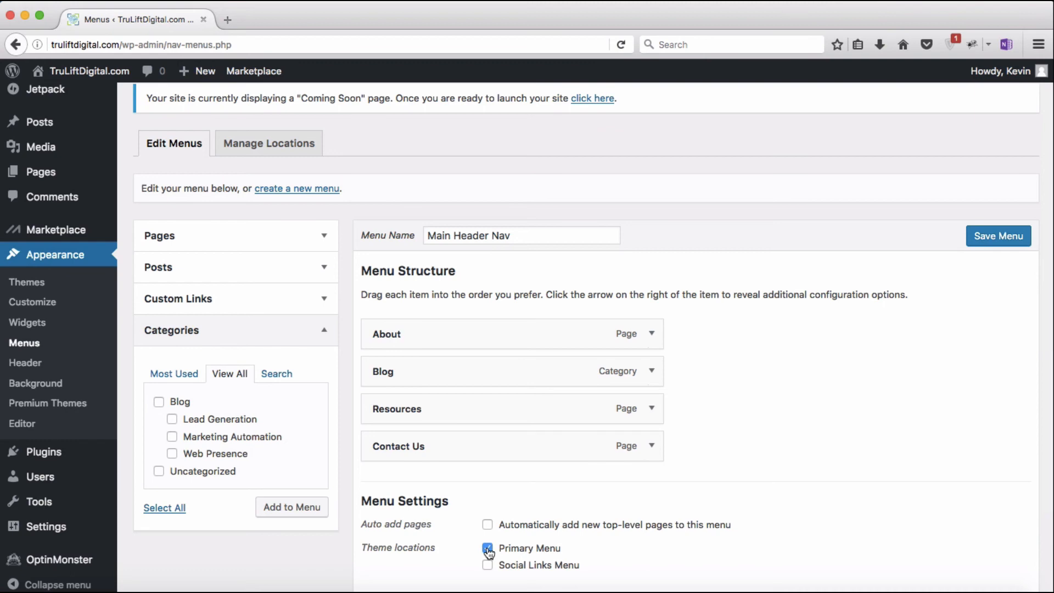
pyautogui.click(991, 241)
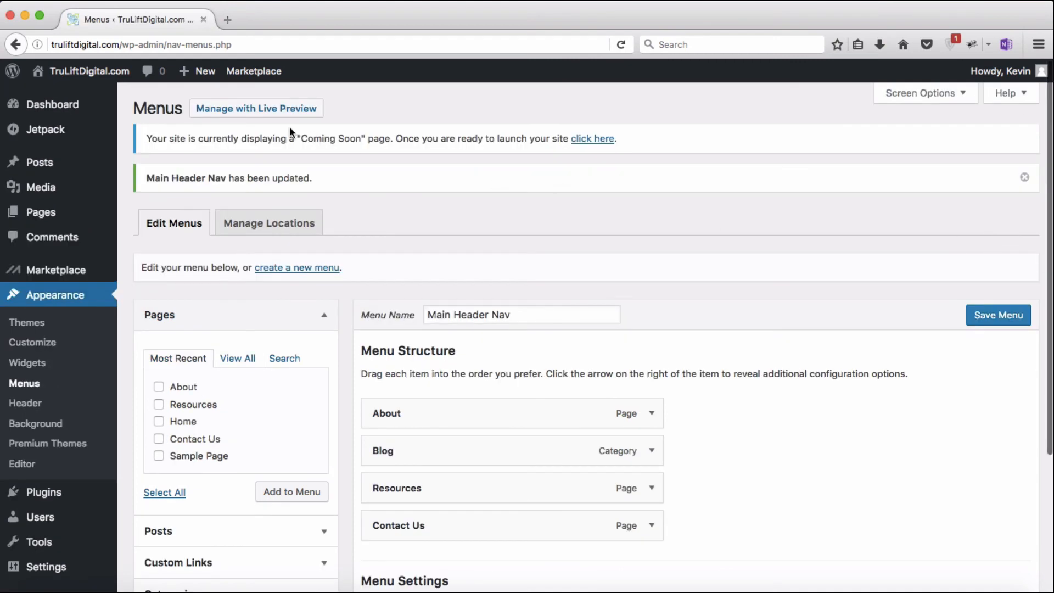
pyautogui.click(268, 112)
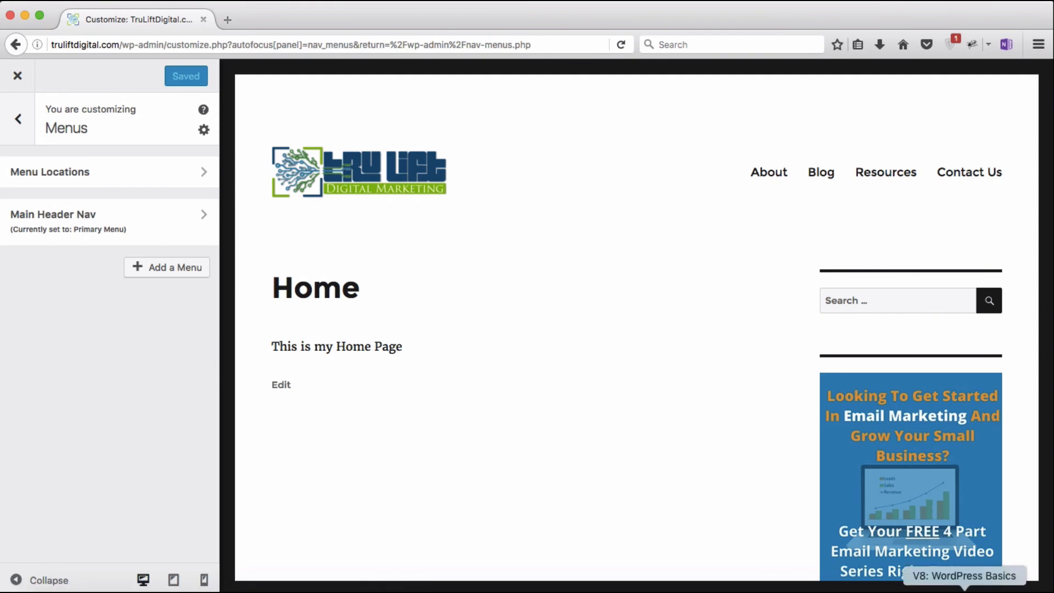
pyautogui.click(927, 586)
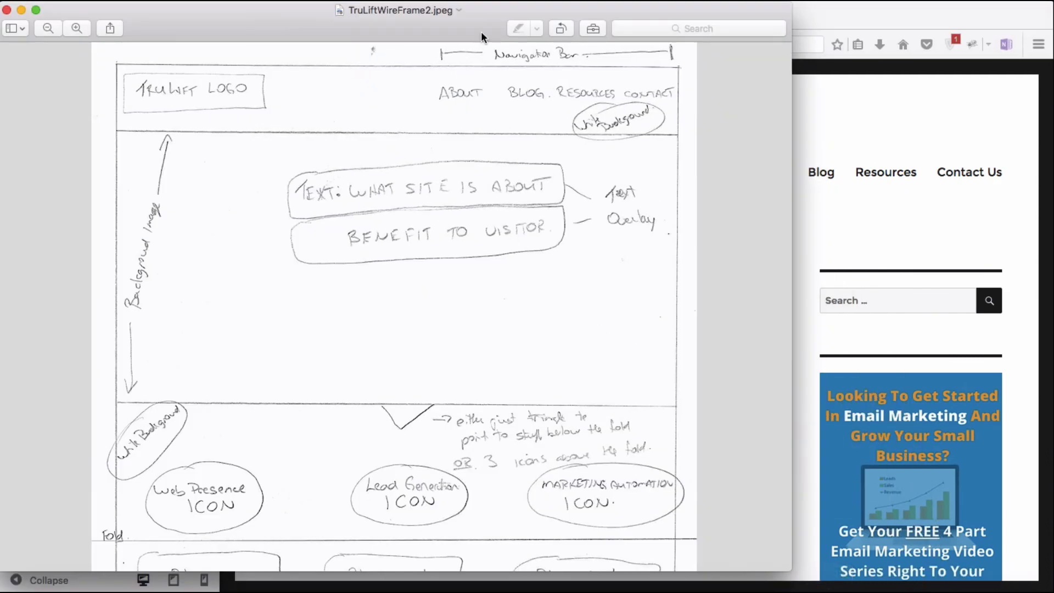
pyautogui.moveTo(481, 31); pyautogui.dragTo(735, 243)
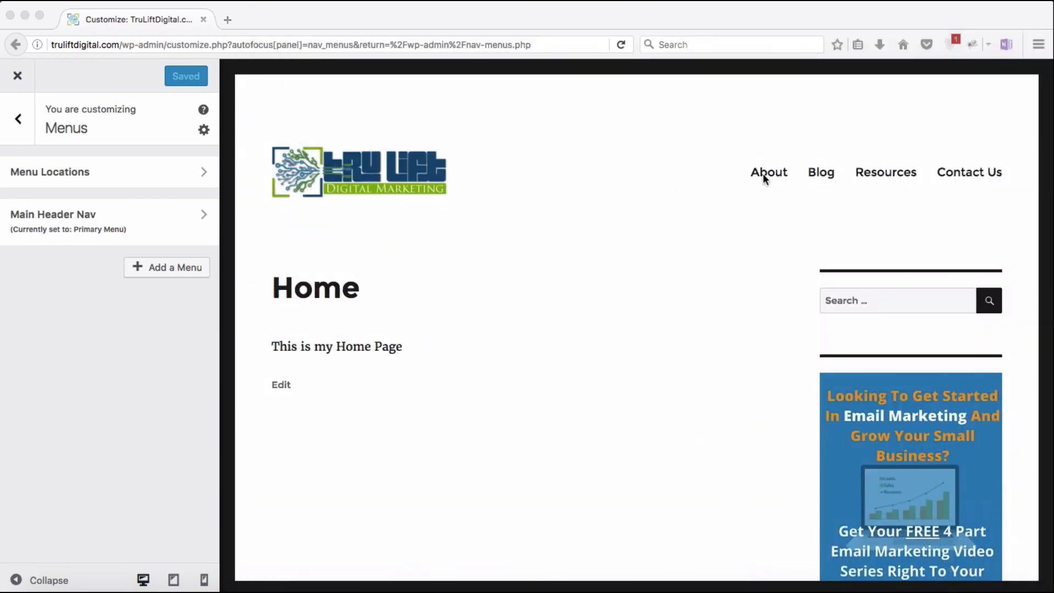
pyautogui.click(764, 173)
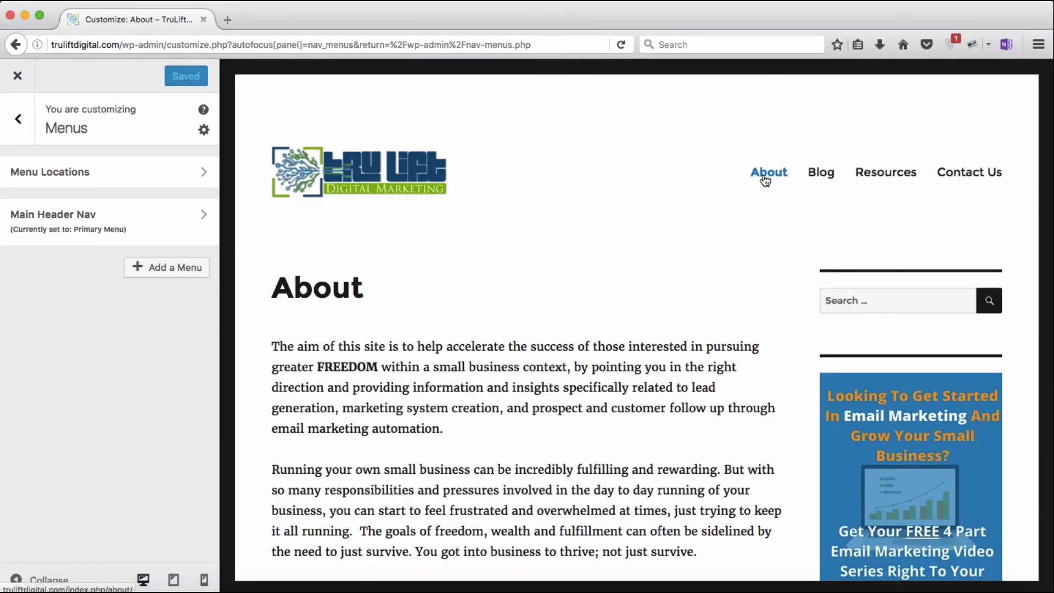
pyautogui.scroll(-15, 653, 279)
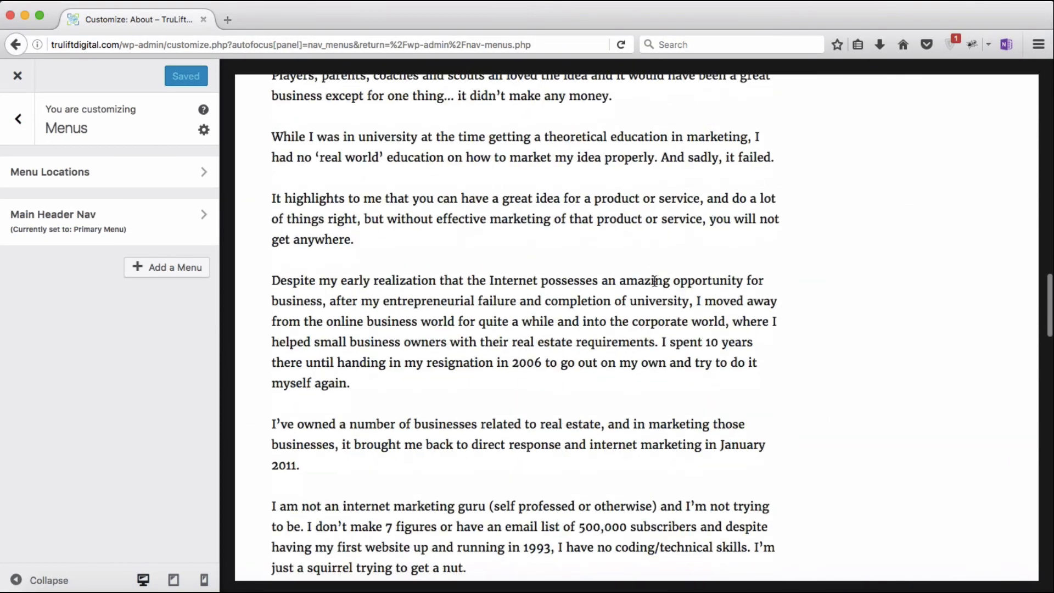
pyautogui.scroll(15, 653, 279)
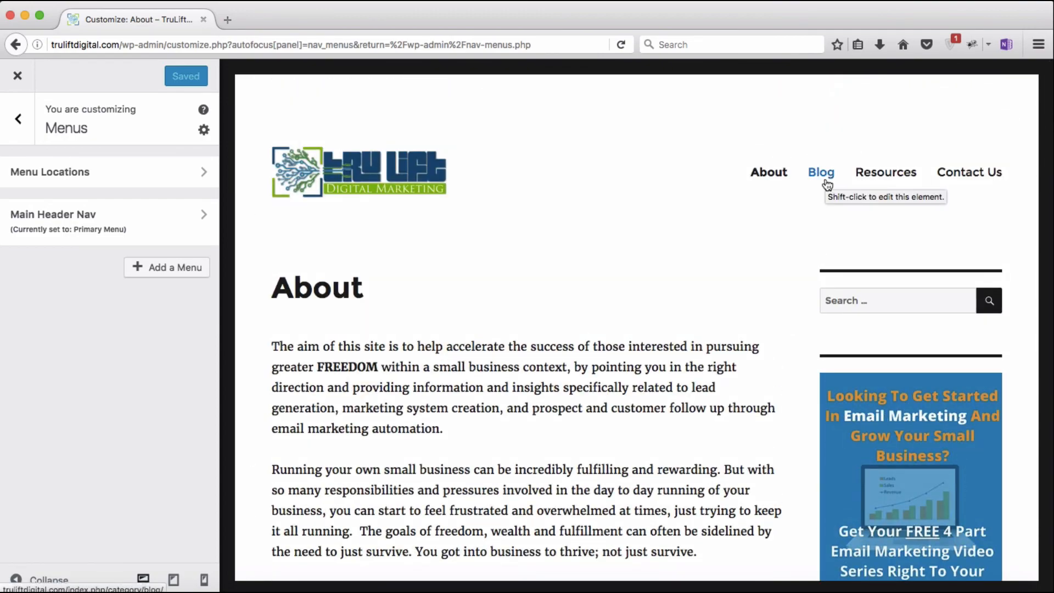
pyautogui.click(827, 184)
pyautogui.scroll(-8, 657, 333)
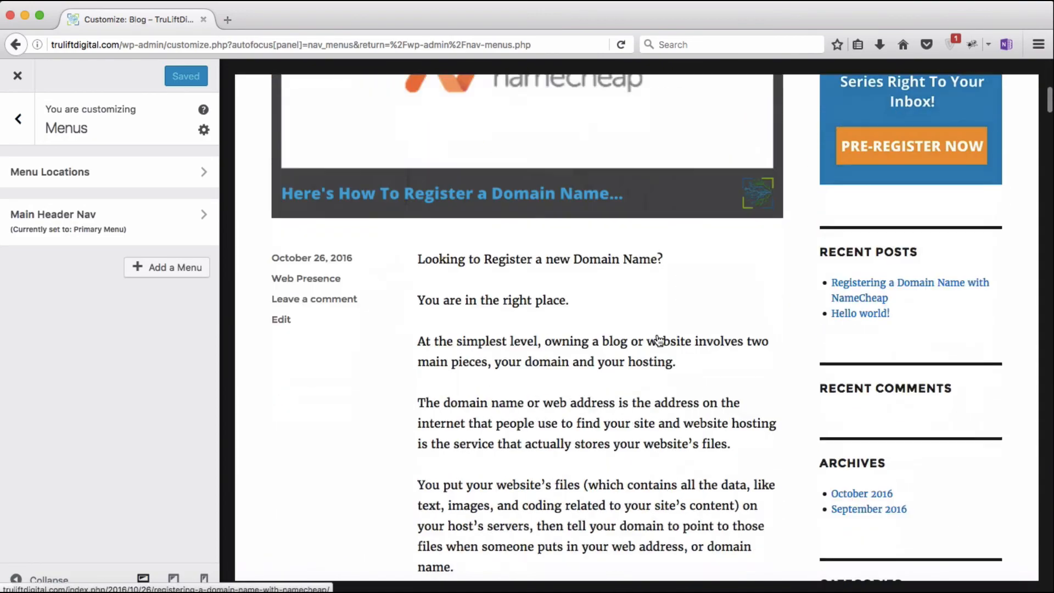
pyautogui.scroll(-15, 657, 334)
pyautogui.scroll(20, 656, 334)
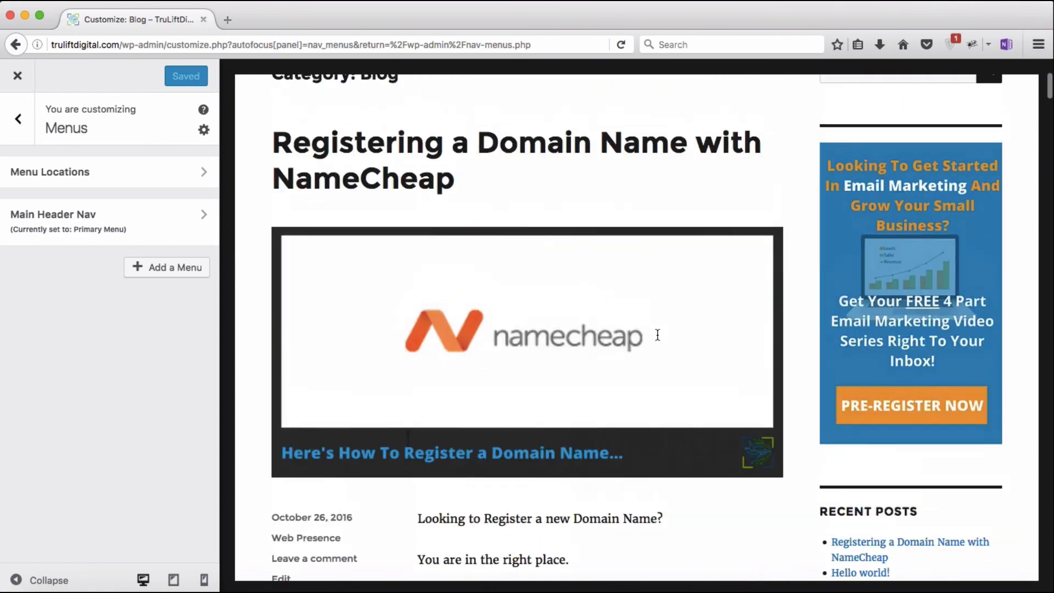
pyautogui.scroll(5, 657, 334)
pyautogui.click(882, 174)
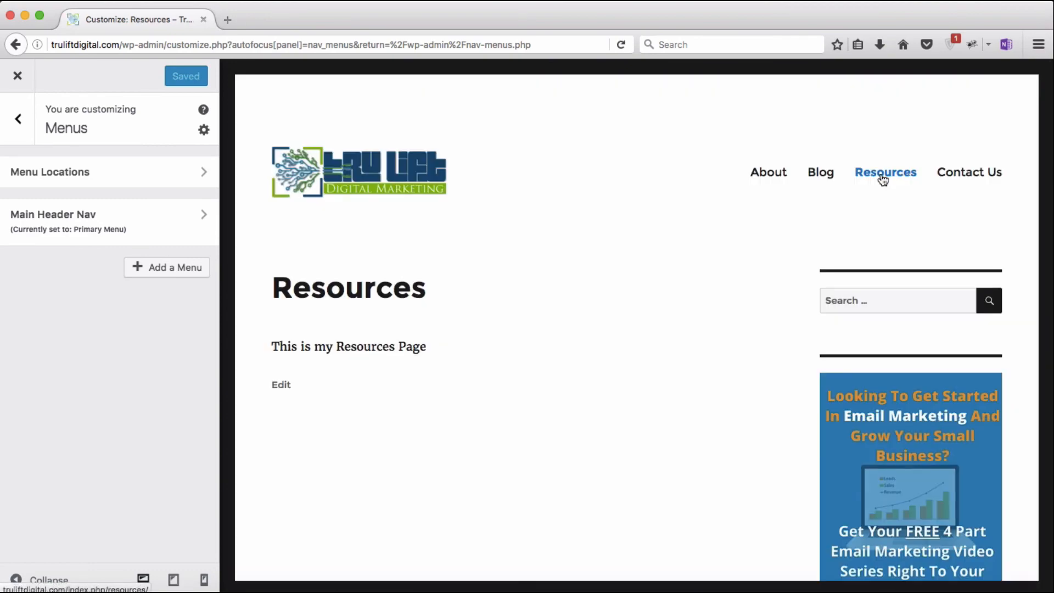
pyautogui.click(969, 173)
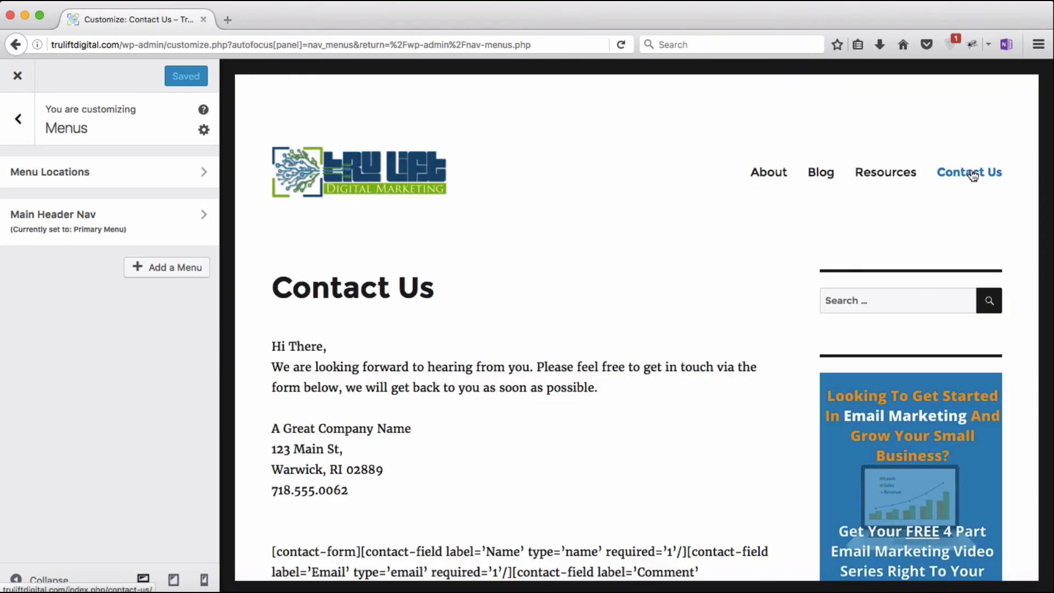
pyautogui.click(365, 177)
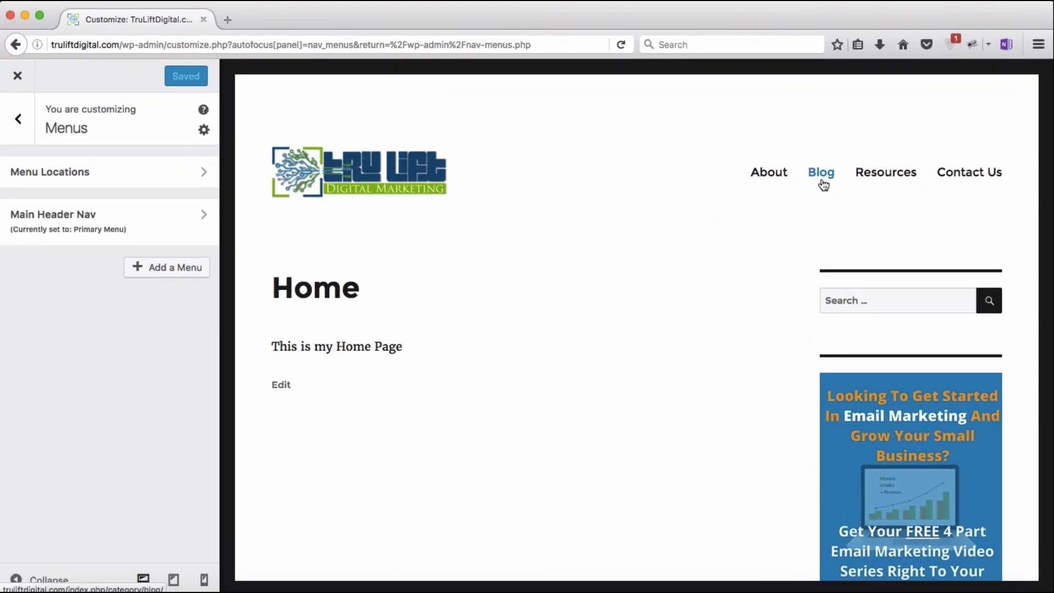
# Step: Add the Web Presence, Lead Generation and Marketing Automation categories to Main Header Nav
pyautogui.keyDown('shift'); pyautogui.click(654, 318); pyautogui.keyUp('shift')
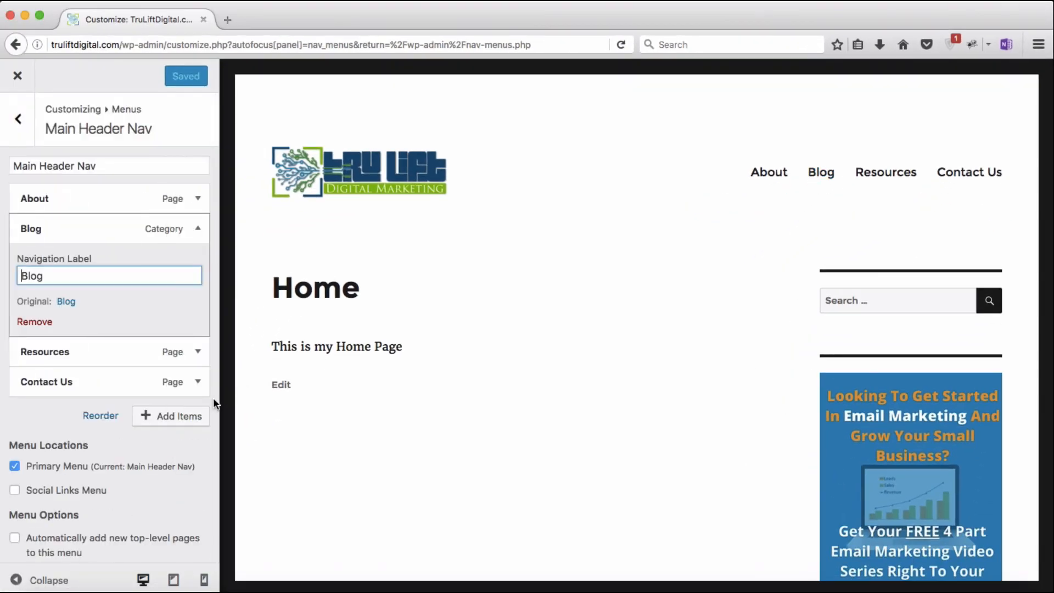
pyautogui.click(192, 415)
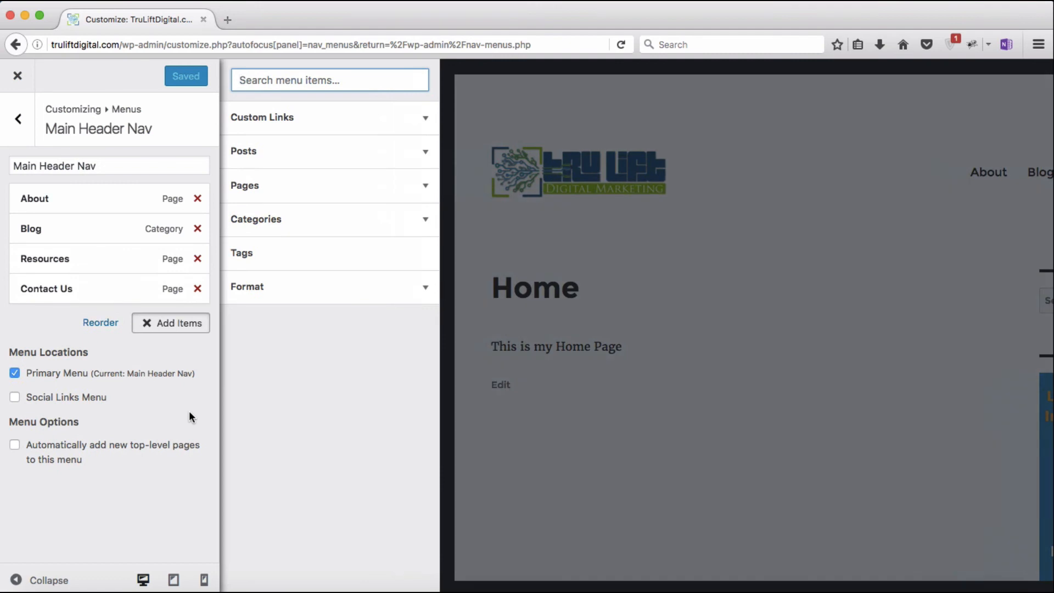
pyautogui.click(424, 221)
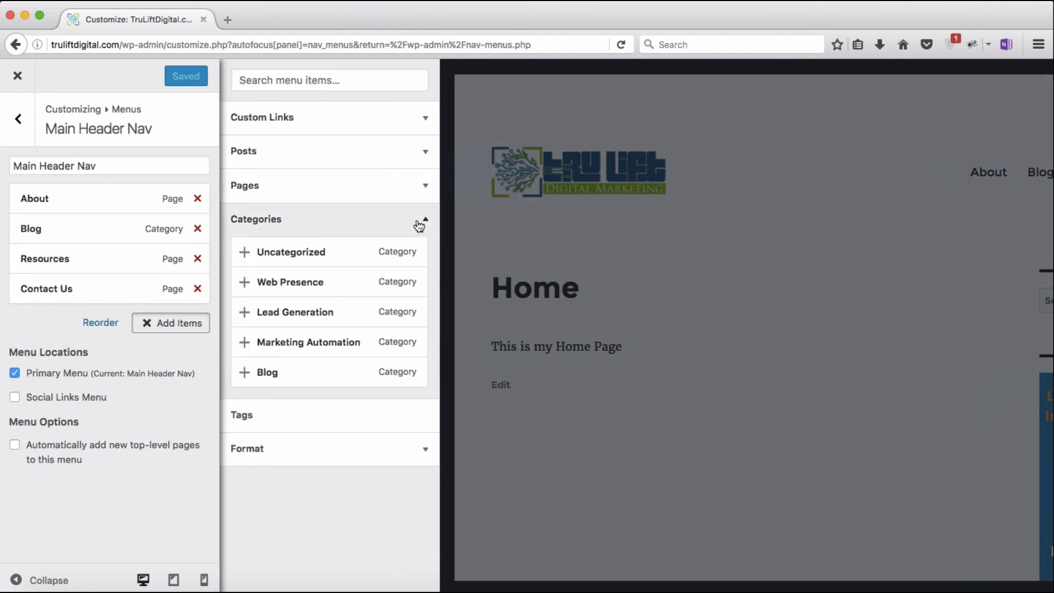
pyautogui.click(277, 291)
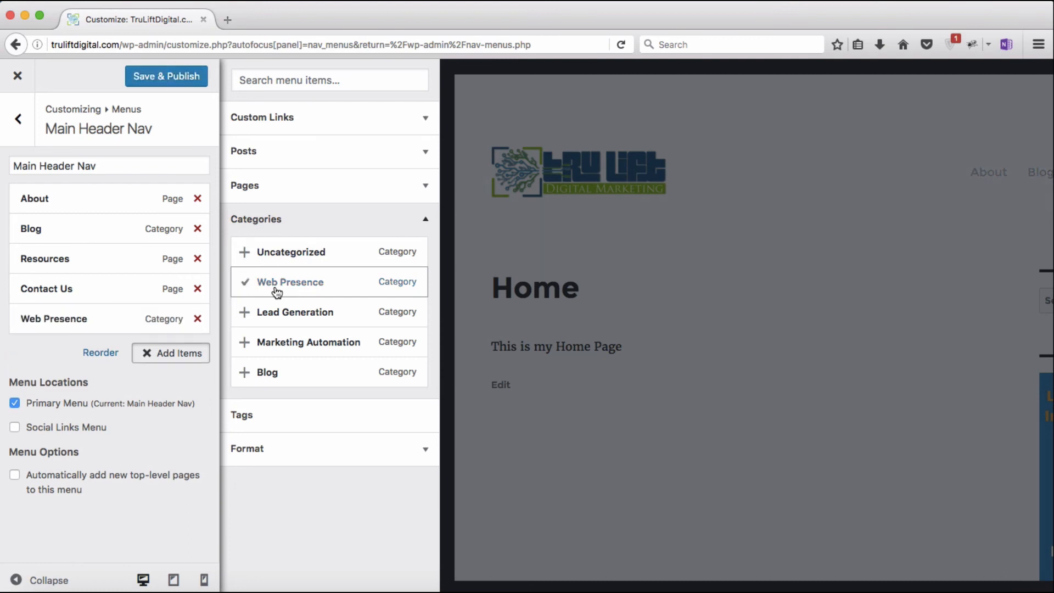
pyautogui.click(279, 311)
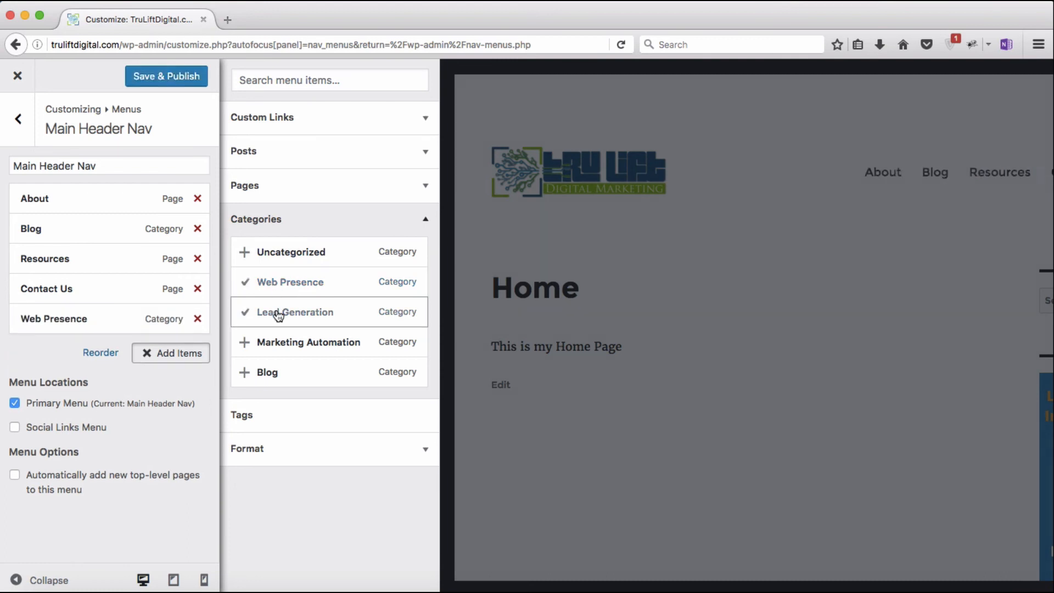
pyautogui.click(282, 341)
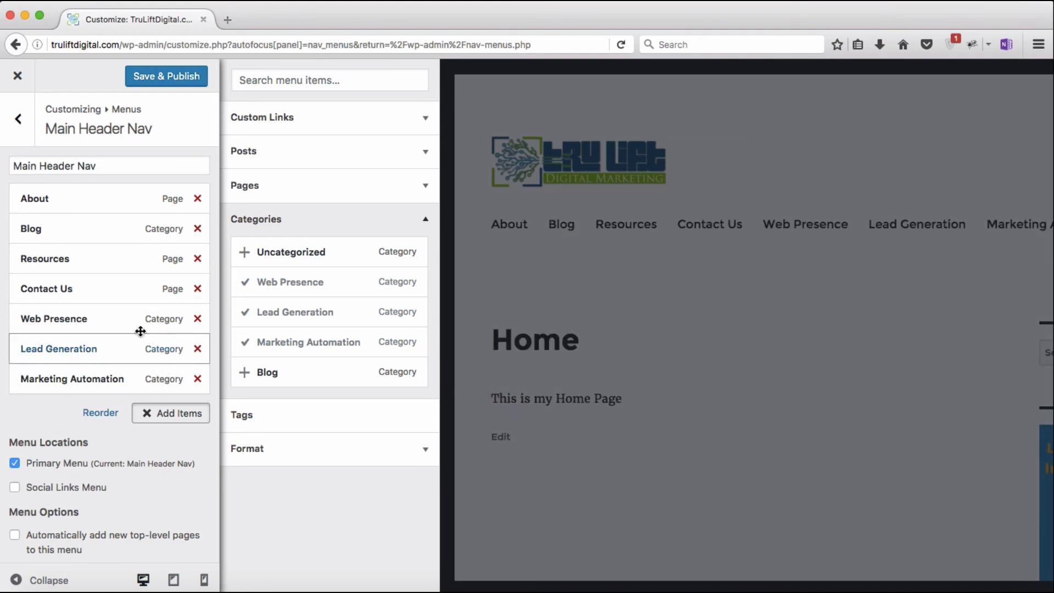
# Step: Nest the three categories as sub-items under Blog and publish the menu
pyautogui.moveTo(104, 324); pyautogui.dragTo(104, 255)
pyautogui.moveTo(86, 338); pyautogui.dragTo(99, 281)
pyautogui.moveTo(73, 378); pyautogui.dragTo(73, 318)
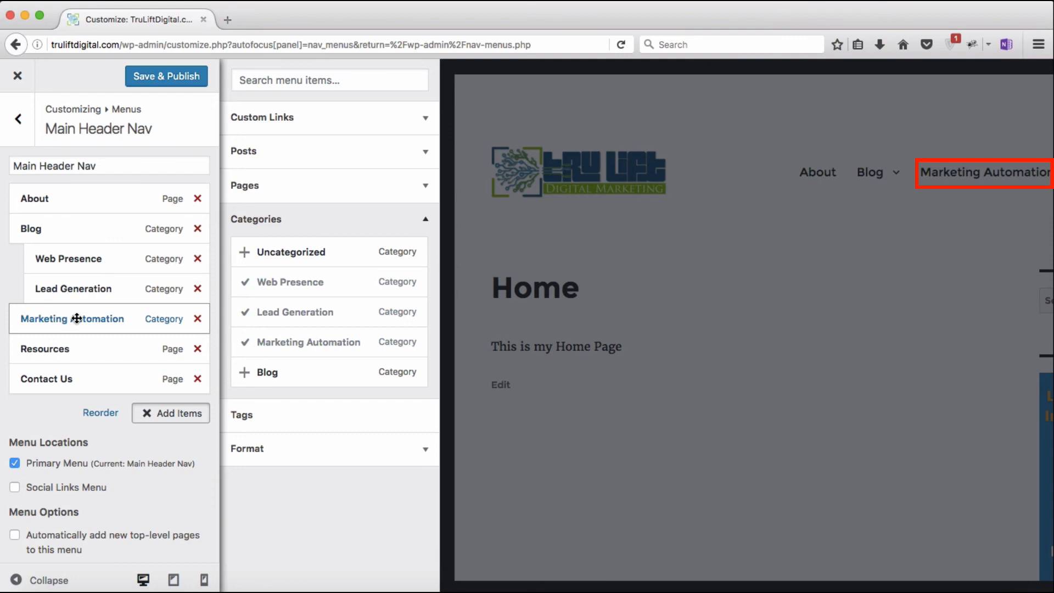
pyautogui.moveTo(77, 318); pyautogui.dragTo(87, 319)
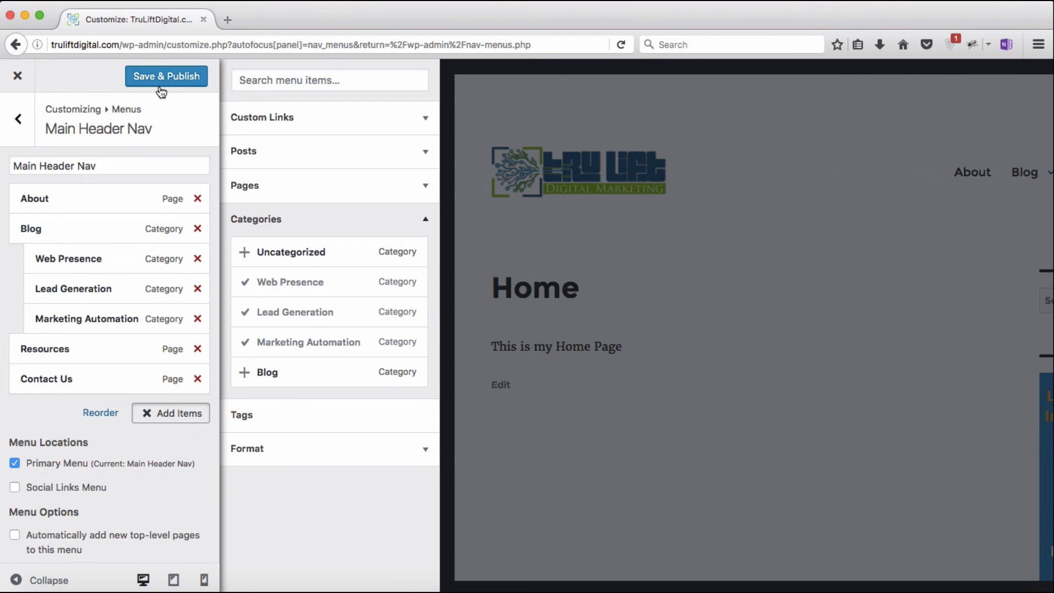
pyautogui.click(160, 88)
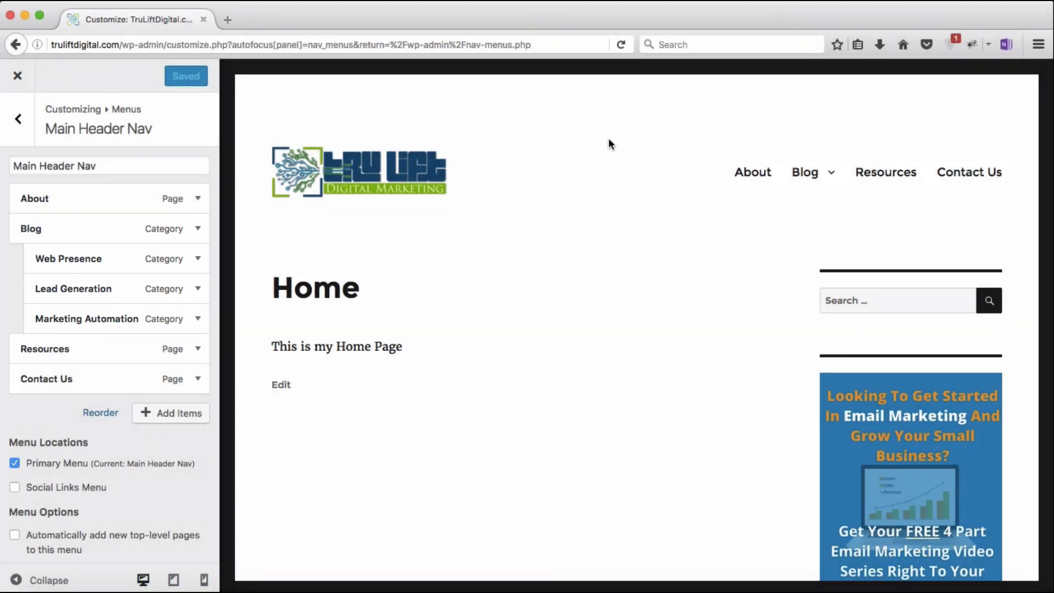
pyautogui.moveTo(810, 174)
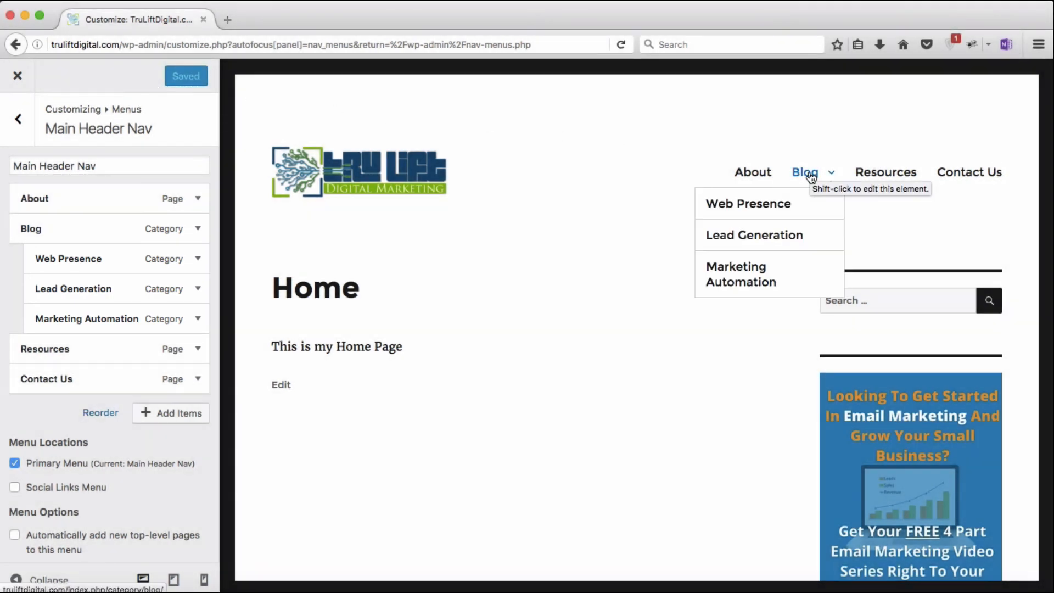
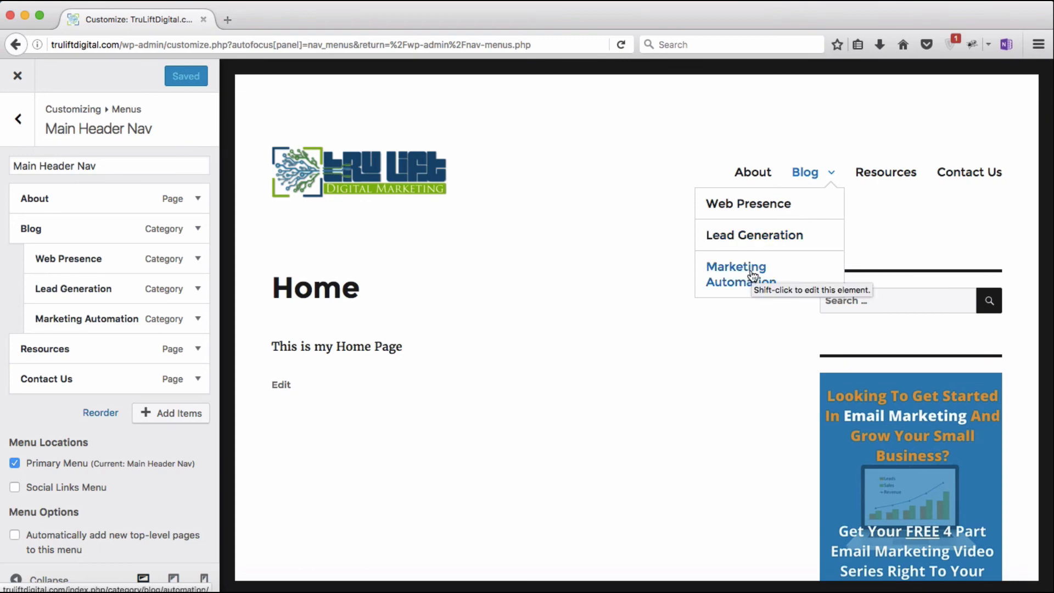
# Step: Open the Web Presence category page in the Customizer preview
pyautogui.click(751, 211)
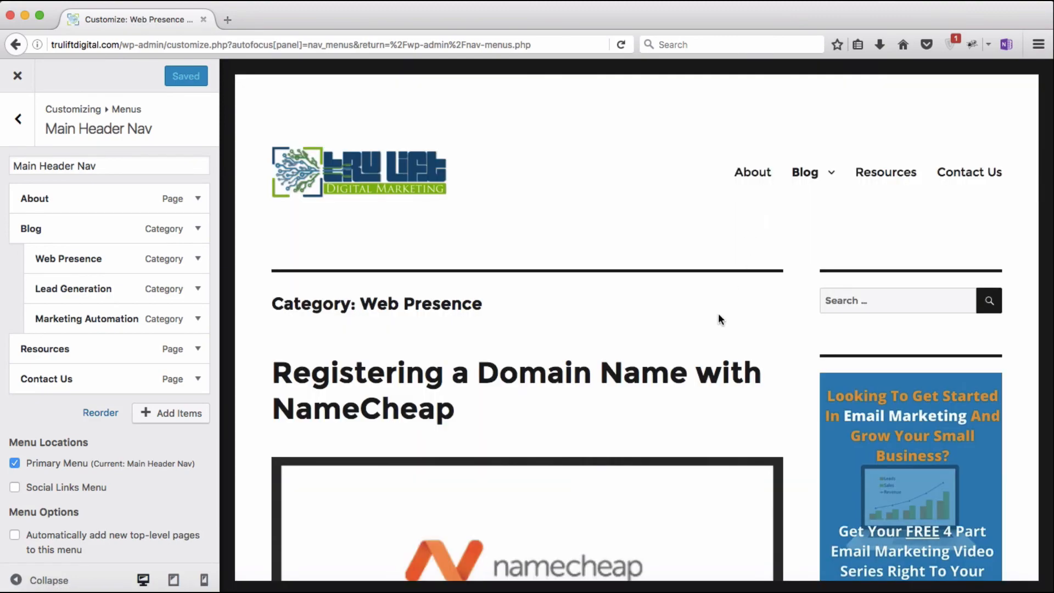
pyautogui.scroll(-10, 719, 319)
pyautogui.scroll(9, 719, 320)
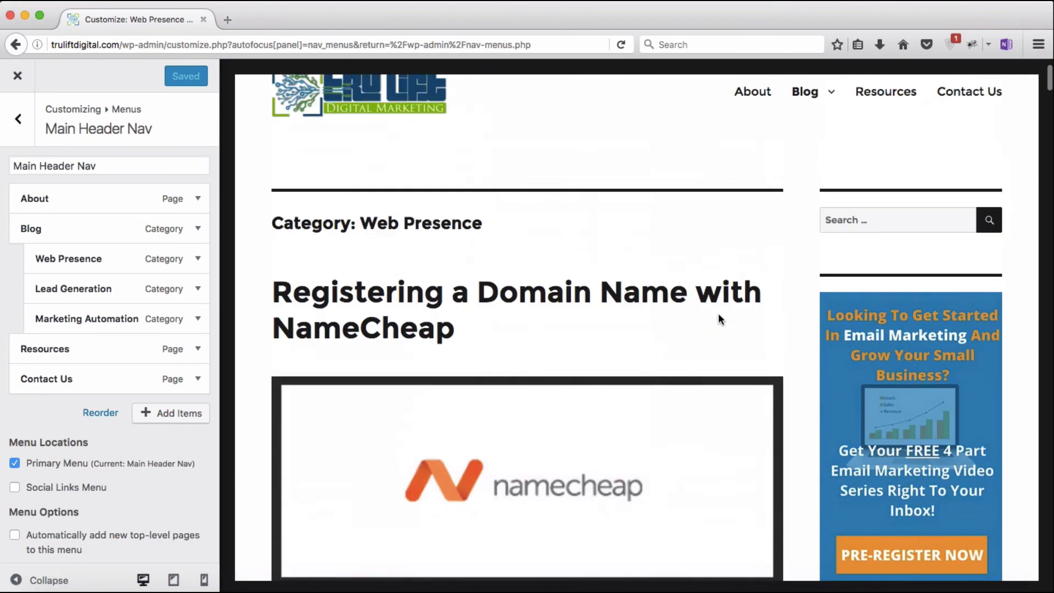
pyautogui.scroll(2, 717, 320)
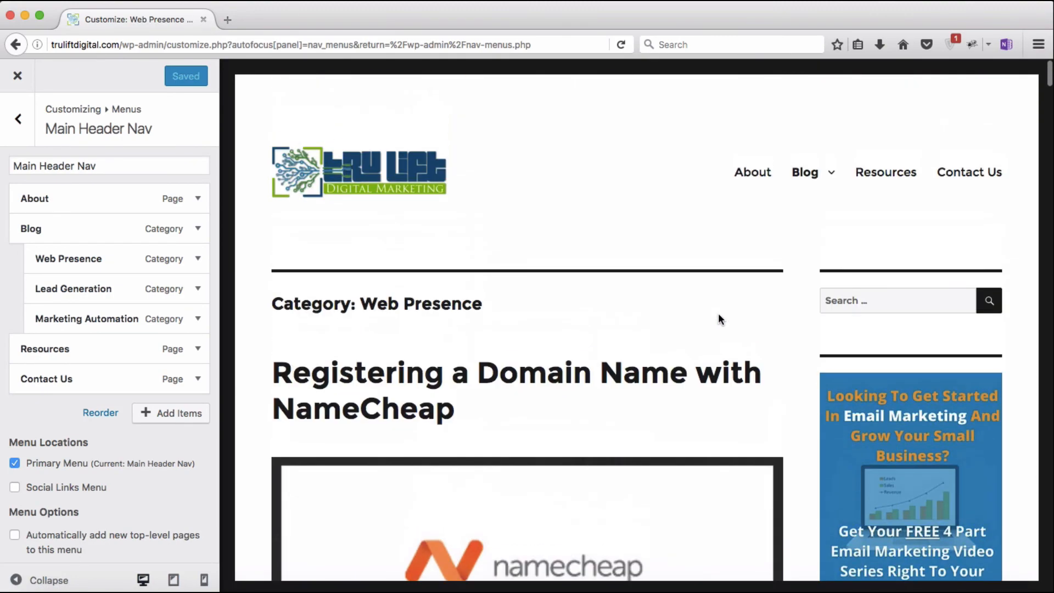
# Step: Check the expanded navigation menu in the mobile-width preview, then collapse it
pyautogui.click(206, 579)
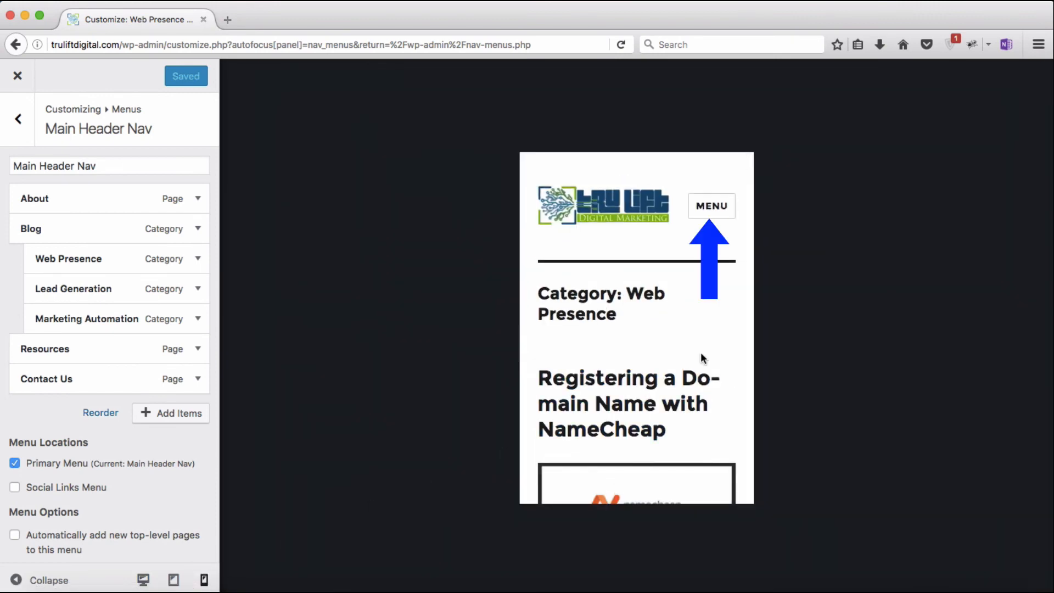
pyautogui.click(711, 207)
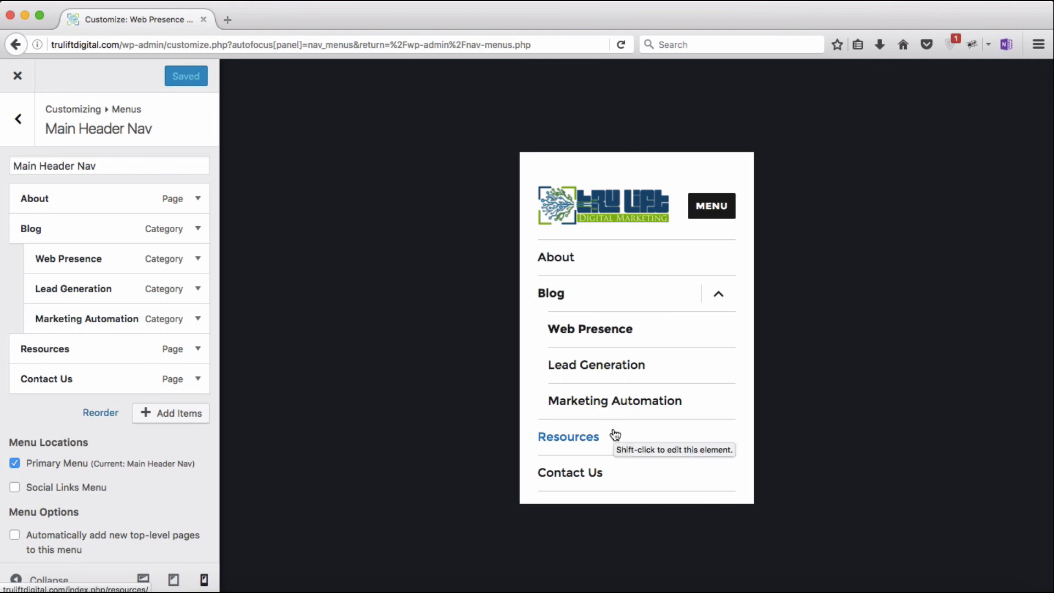
pyautogui.scroll(-3, 607, 482)
pyautogui.scroll(-2, 606, 481)
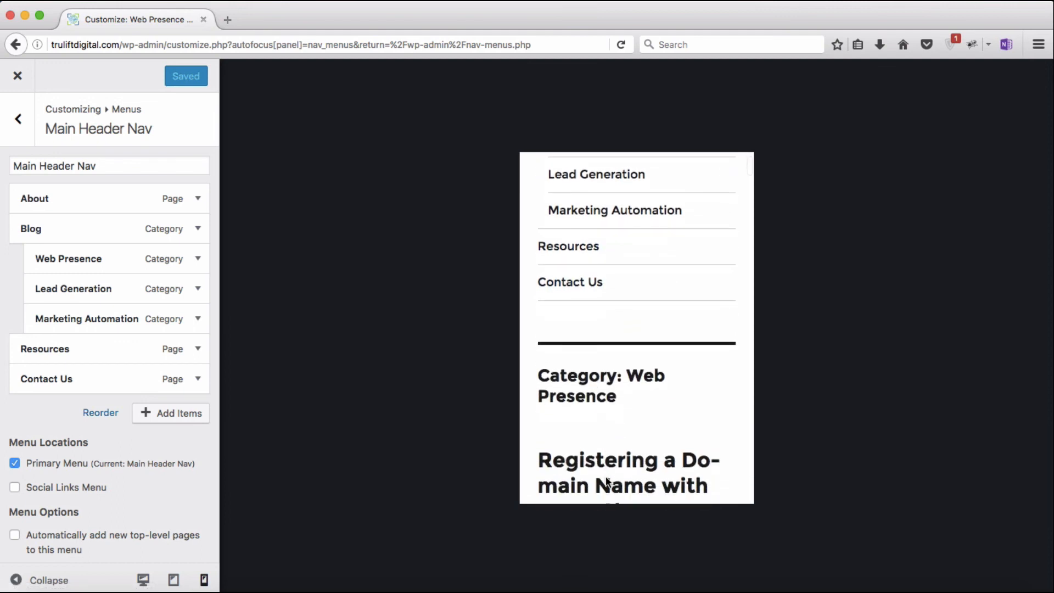
pyautogui.scroll(5, 605, 482)
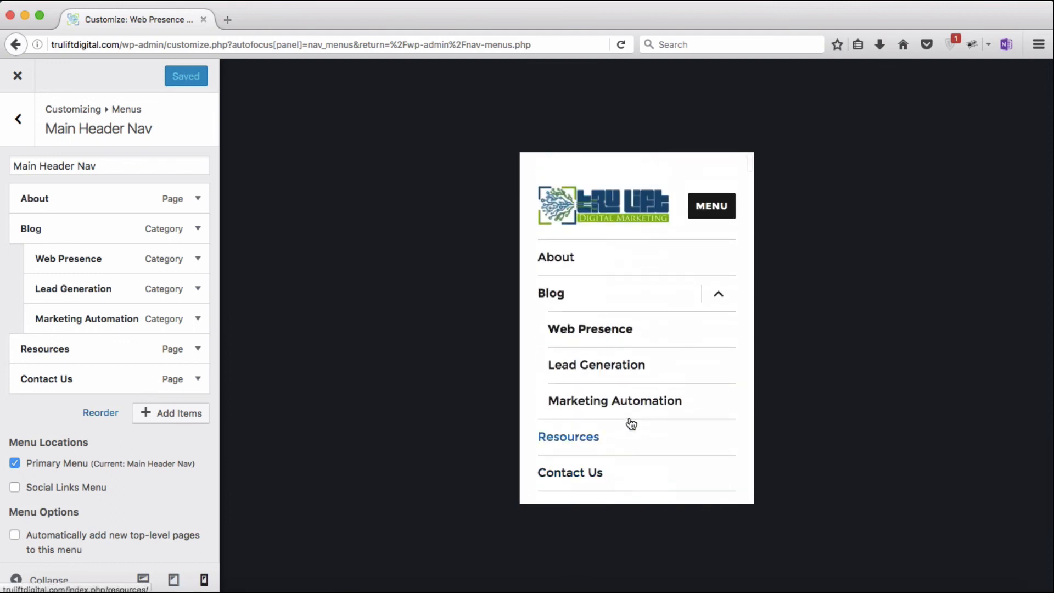
pyautogui.click(703, 216)
# Step: Toggle the navigation menu in the tablet preview, then return to desktop width
pyautogui.click(173, 580)
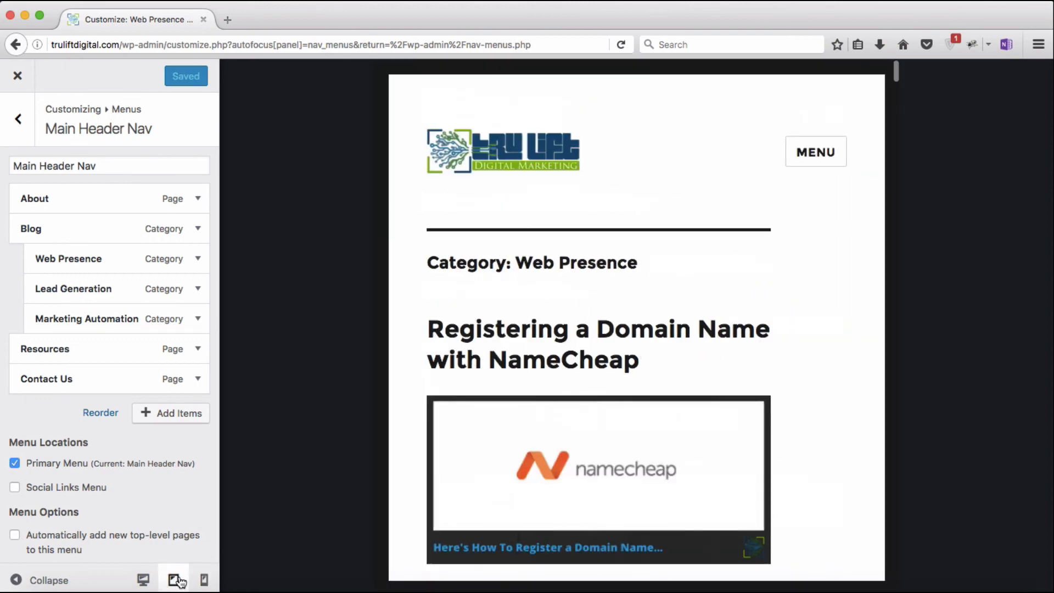
pyautogui.click(816, 159)
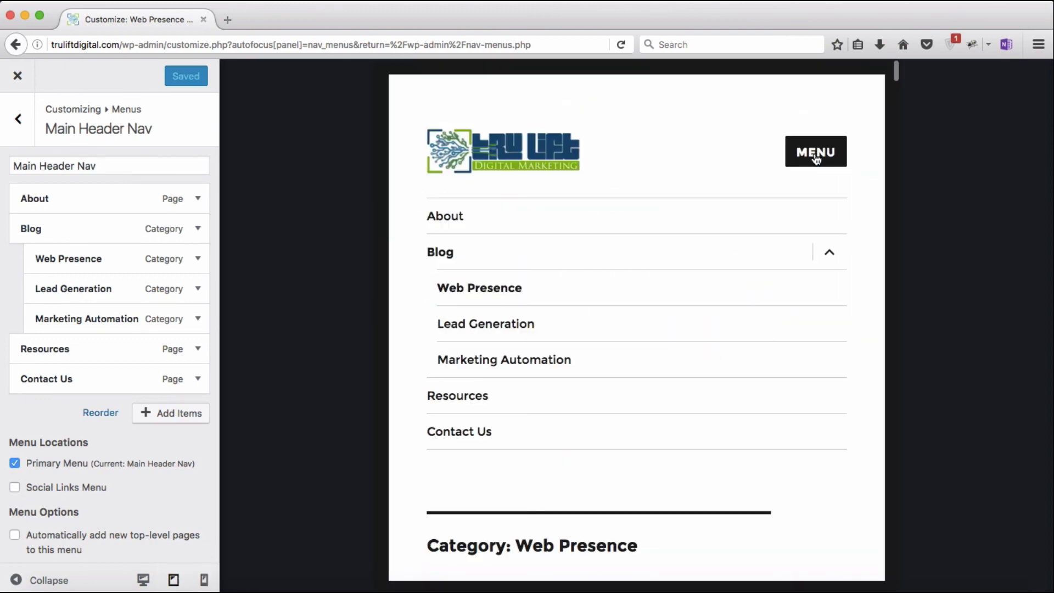
pyautogui.click(816, 159)
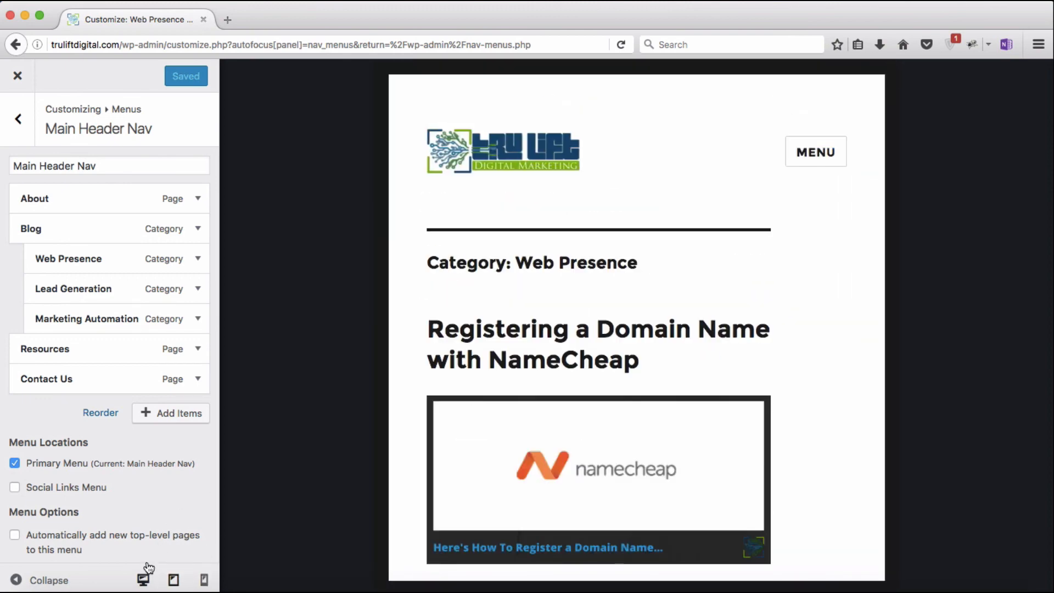
pyautogui.click(143, 580)
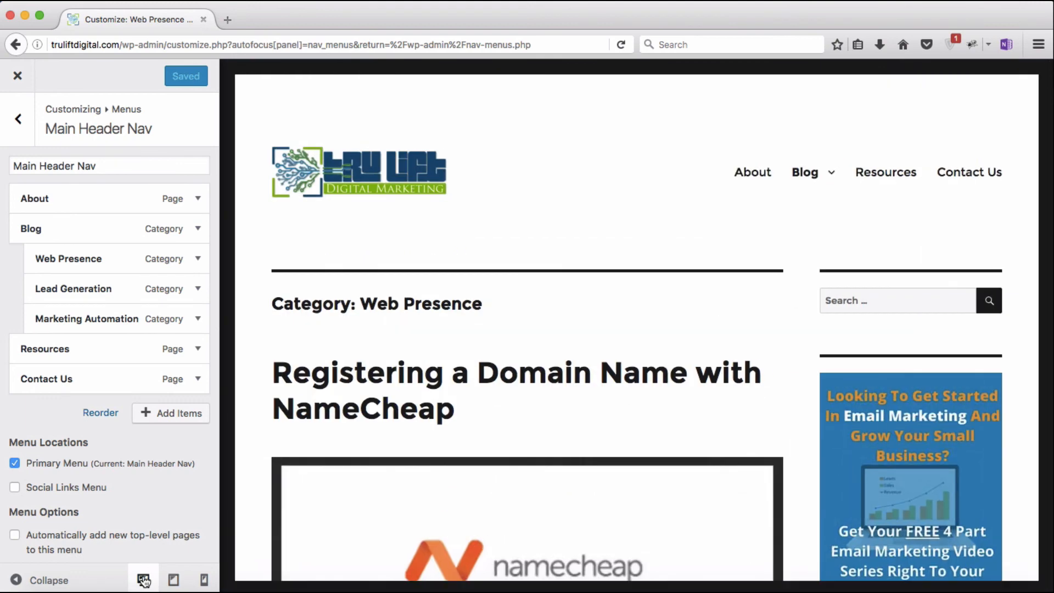
# Step: Close the Customizer and open the Twenty Sixteen theme editor from the Appearance menu
pyautogui.click(17, 82)
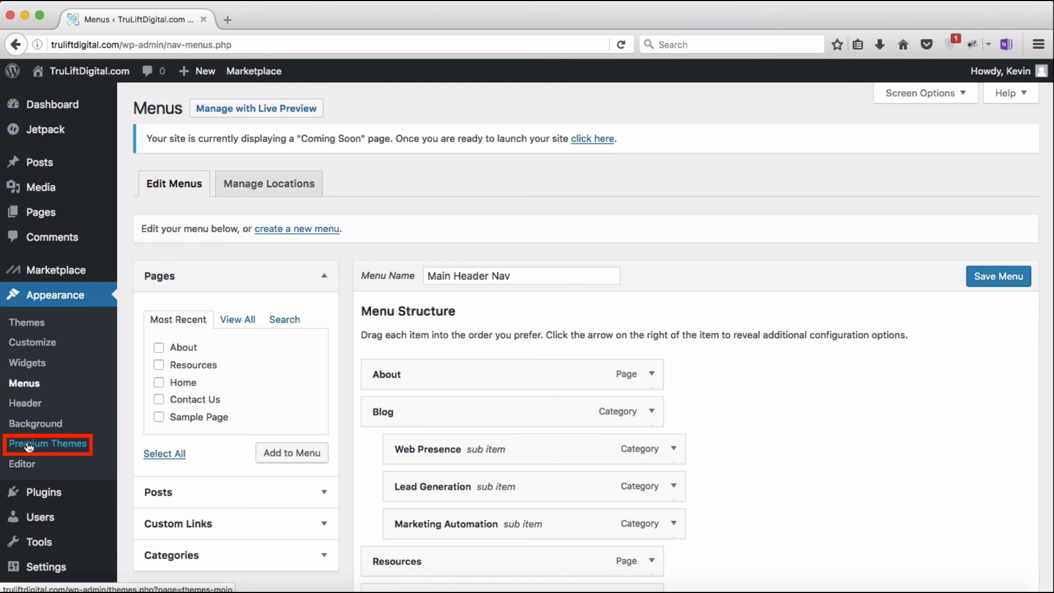
pyautogui.moveTo(53, 273)
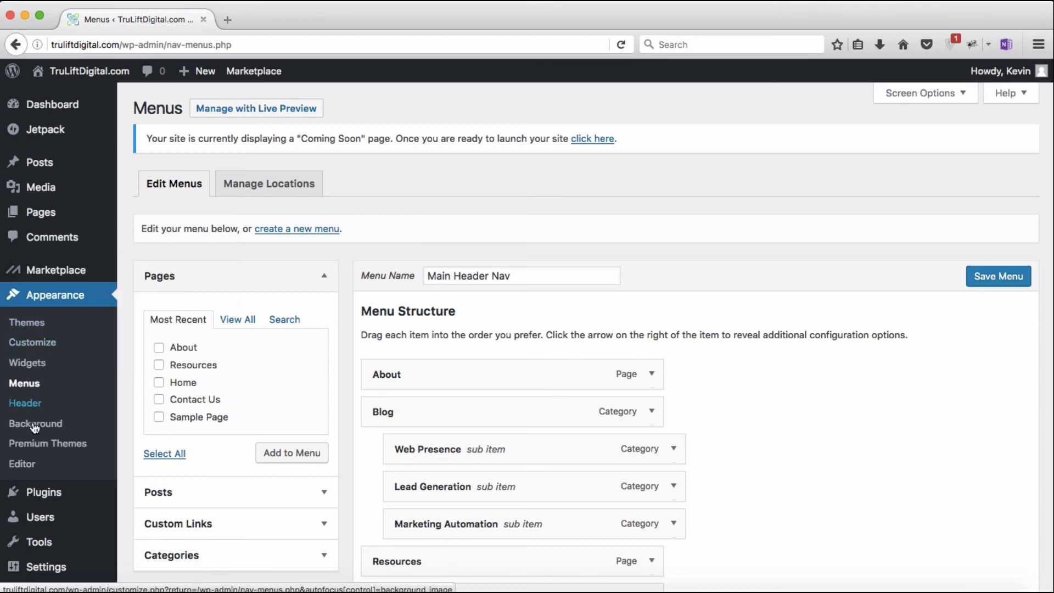
pyautogui.click(29, 466)
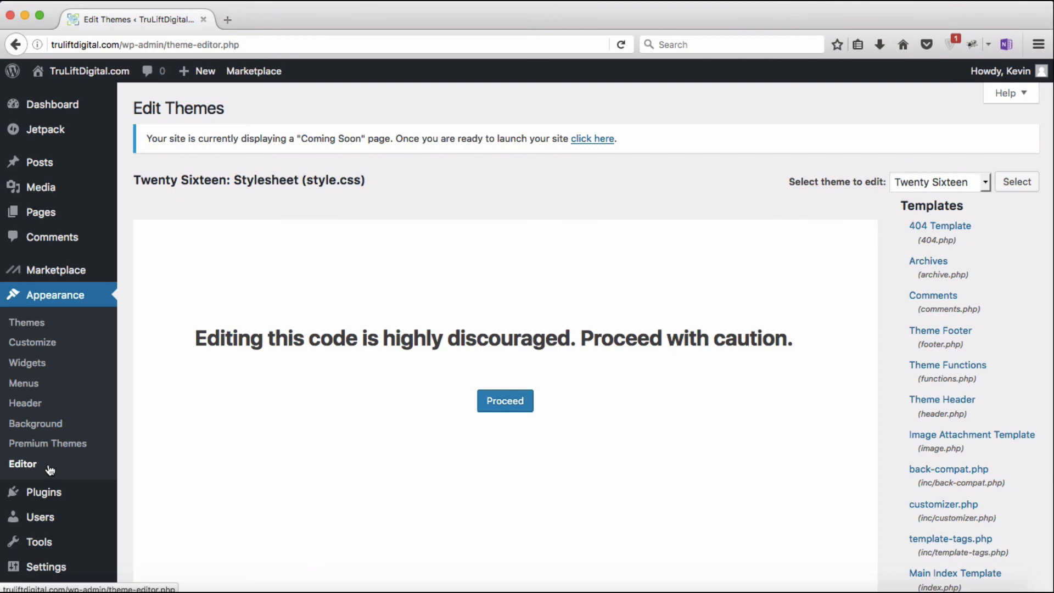
# Step: Open header.php past the caution warning and copy its code from DOCTYPE through the masthead header
pyautogui.click(933, 399)
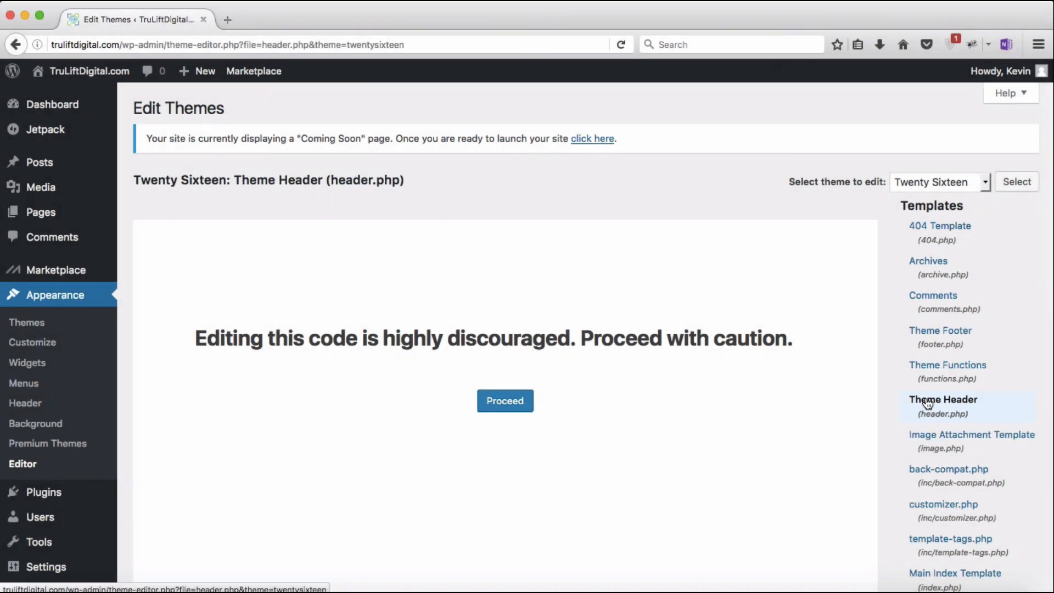
pyautogui.click(505, 401)
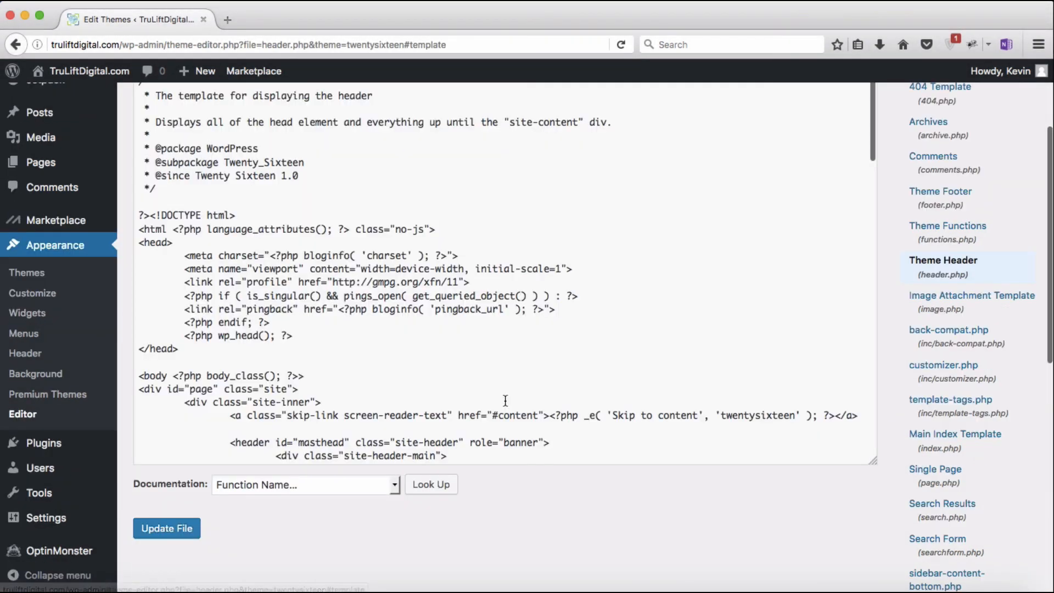
pyautogui.click(139, 389)
pyautogui.press('Return')
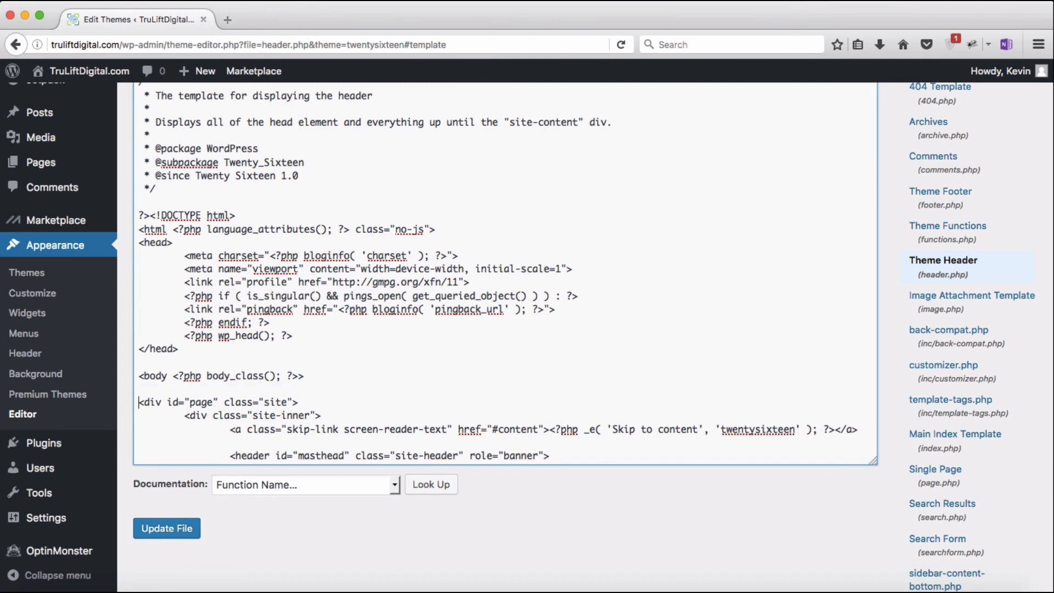
pyautogui.press('BackSpace')
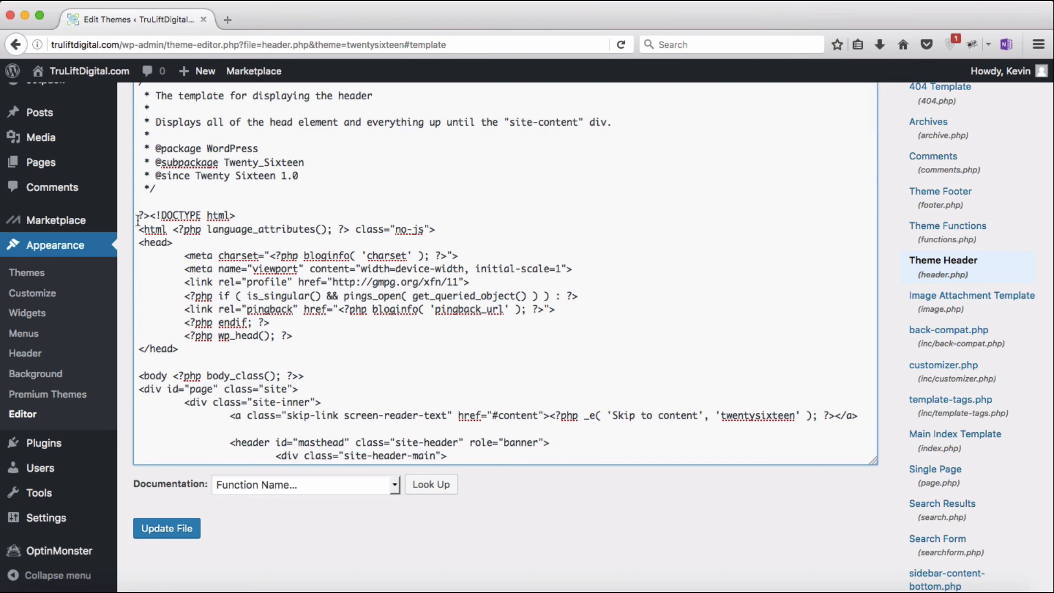
pyautogui.moveTo(137, 215); pyautogui.dragTo(615, 399)
pyautogui.press('super+c')
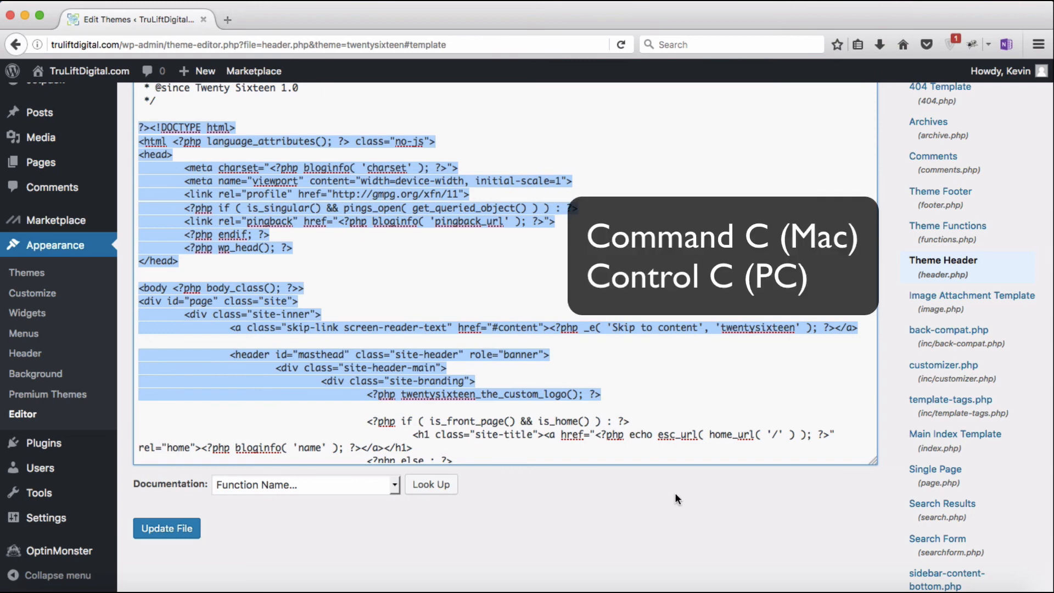
pyautogui.click(788, 588)
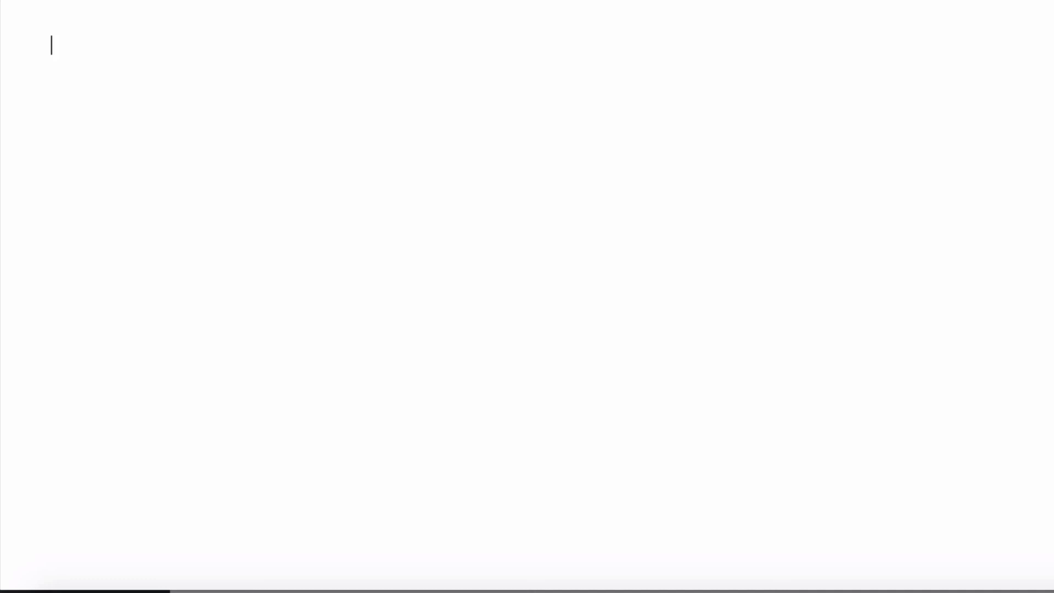
# Step: Paste the copied header.php code into OneNote under a 'Before:' heading
pyautogui.write('Before:')
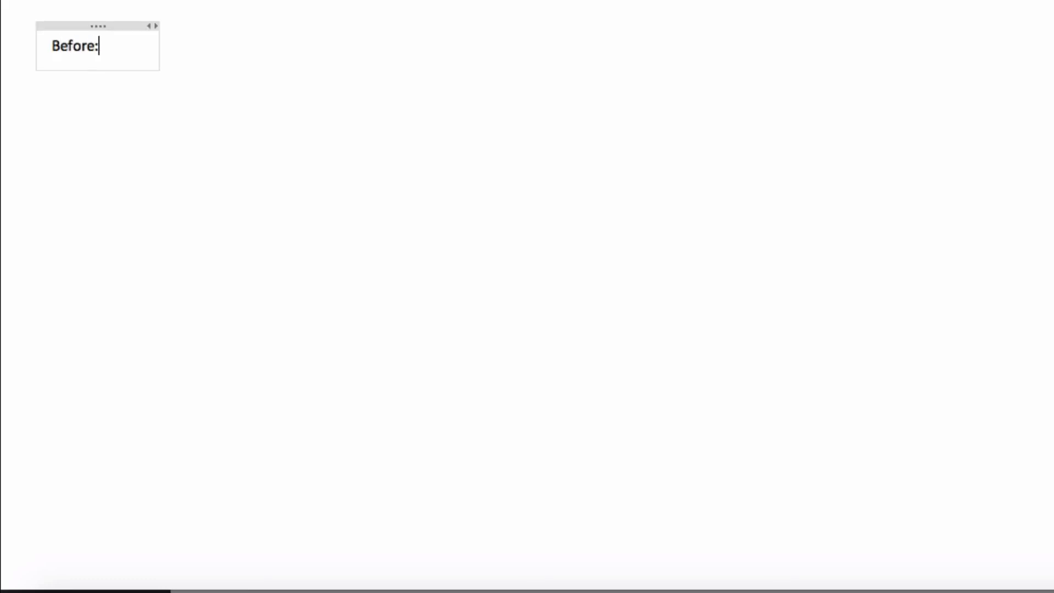
pyautogui.press('Return')
pyautogui.press('Return')
pyautogui.press('super+v')
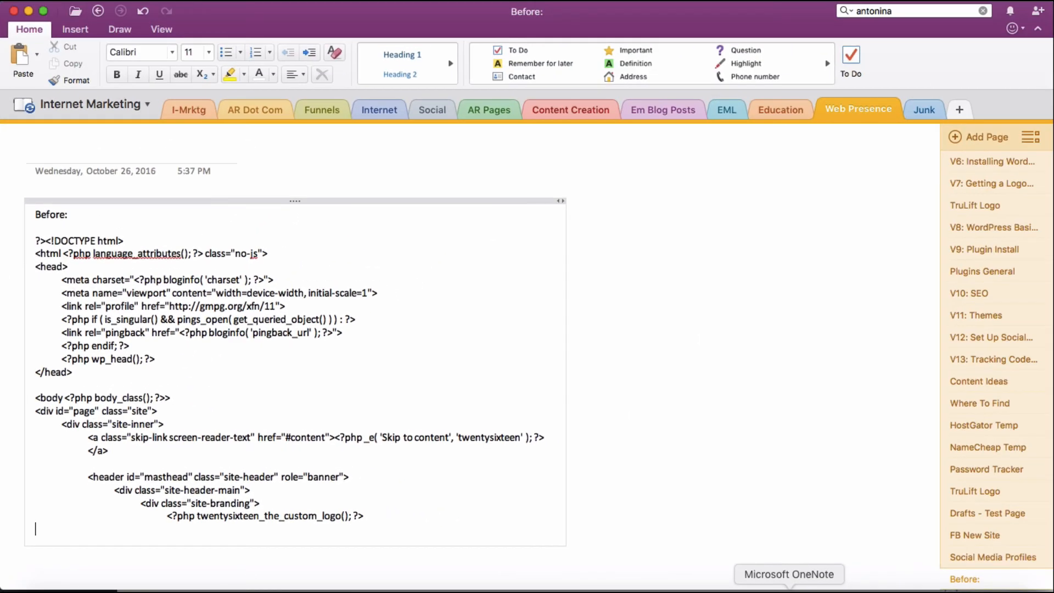
pyautogui.click(750, 589)
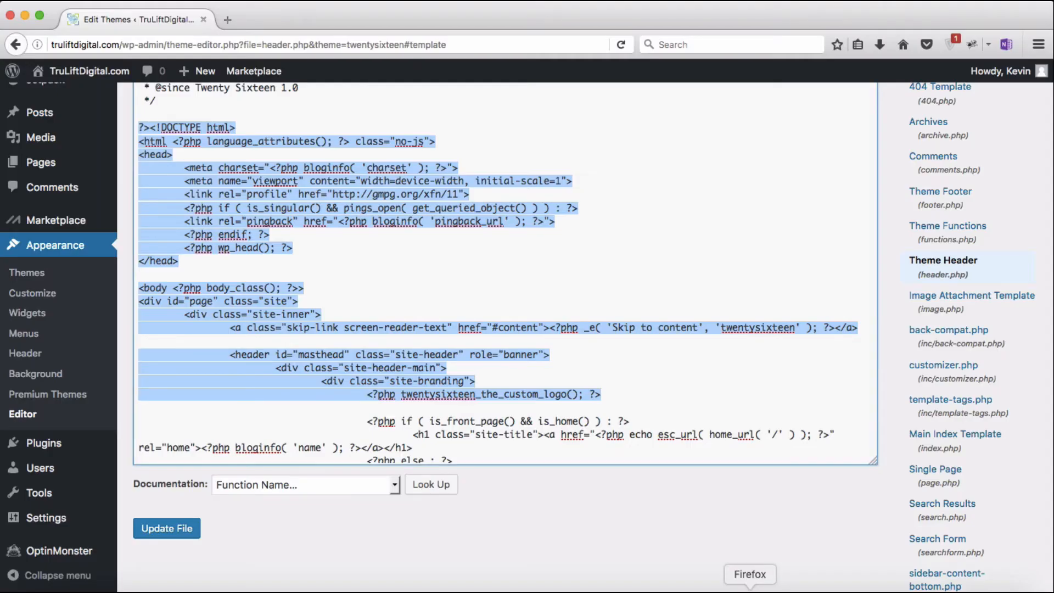
# Step: Insert 'This is the part that I am going to change' above the page div and copy the header code
pyautogui.click(139, 306)
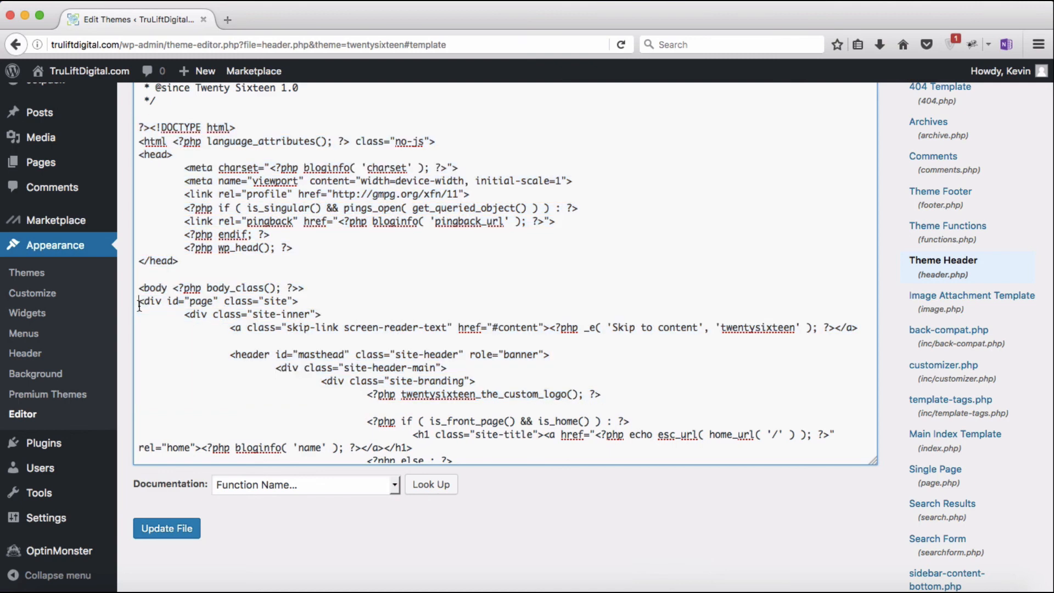
pyautogui.press('Return')
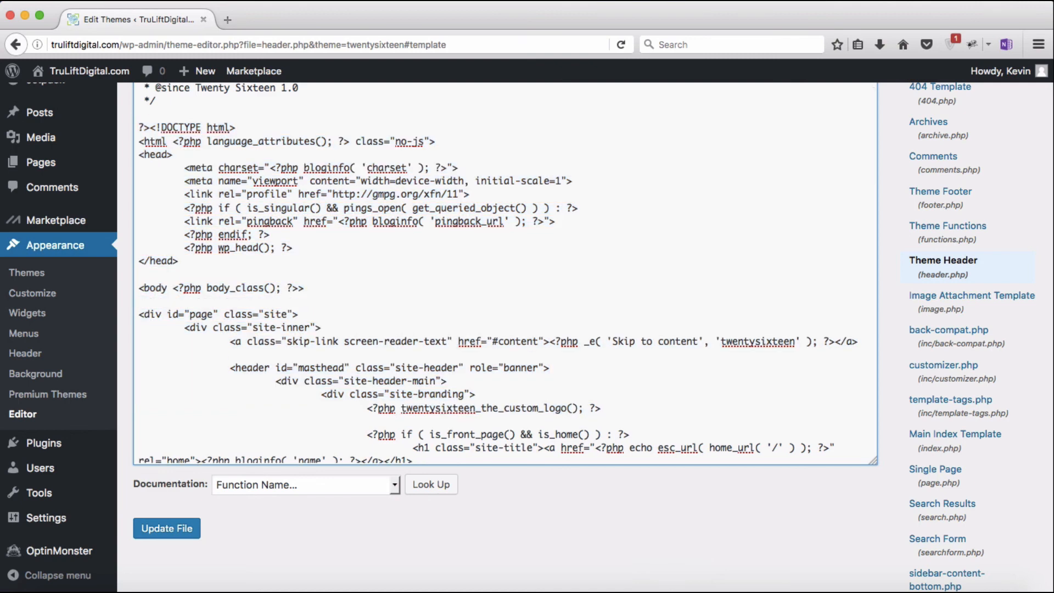
pyautogui.write('This is the part that I am ')
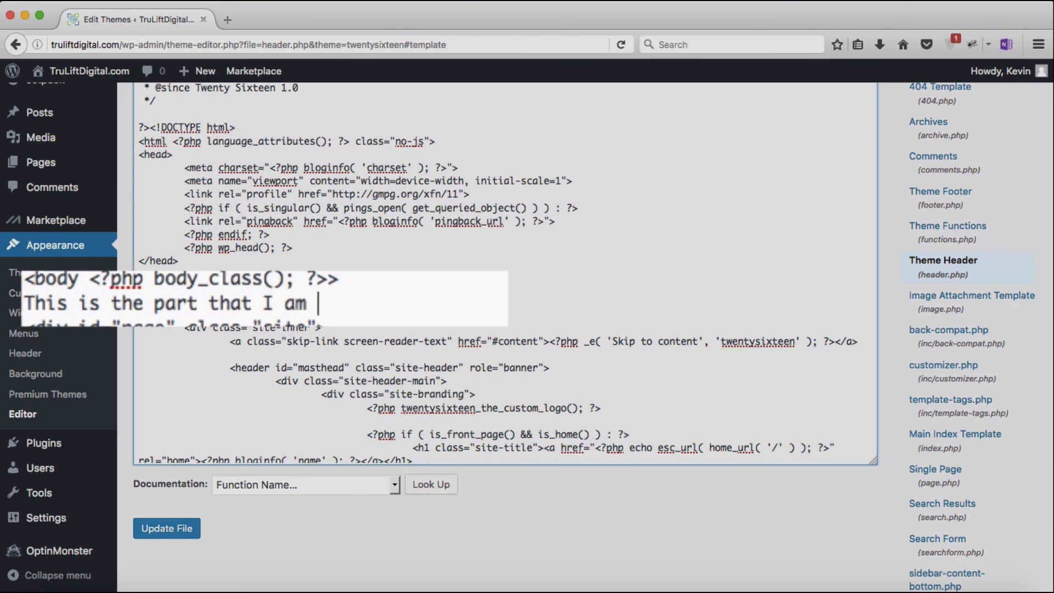
pyautogui.write('going to change')
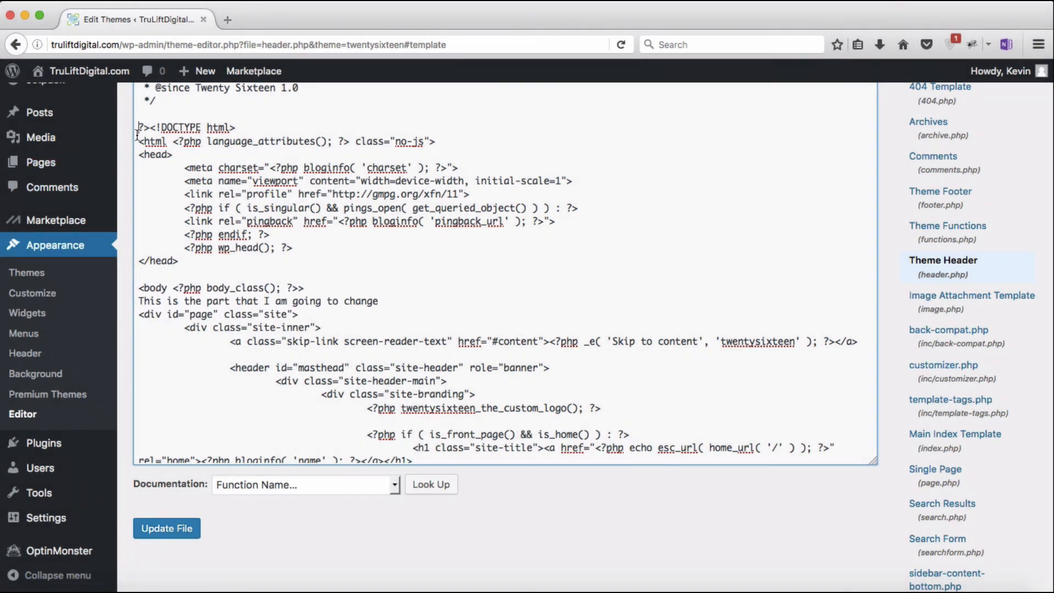
pyautogui.moveTo(138, 128); pyautogui.dragTo(179, 261)
pyautogui.press('super+c')
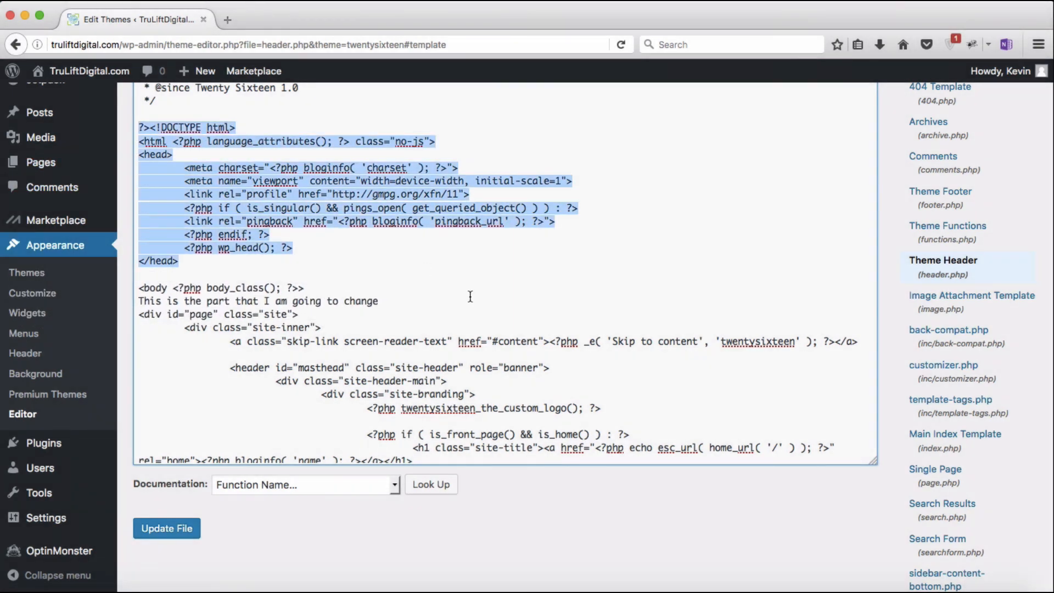
pyautogui.moveTo(470, 297); pyautogui.dragTo(601, 408)
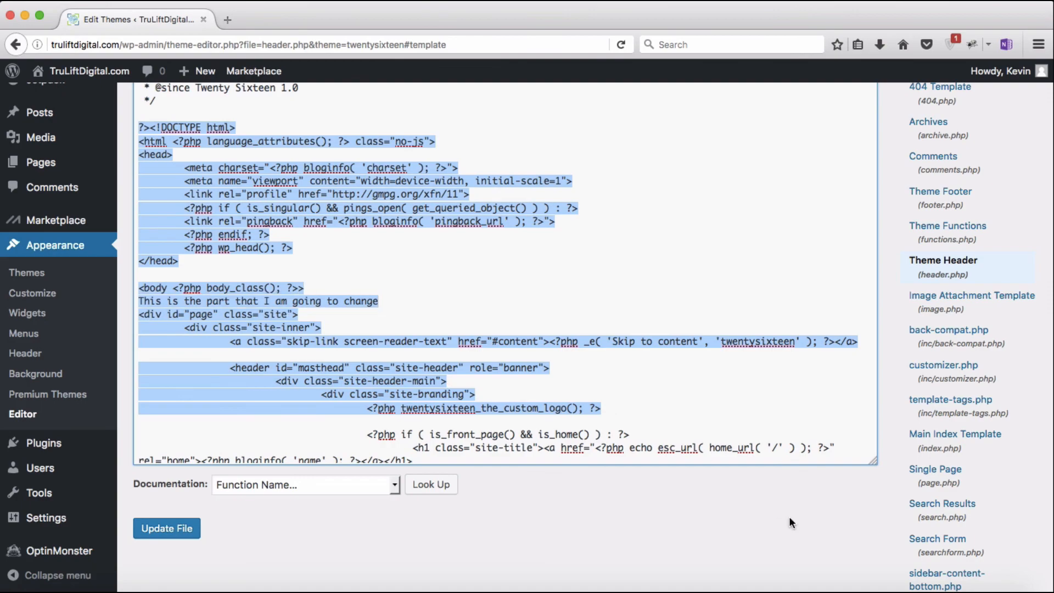
pyautogui.click(788, 586)
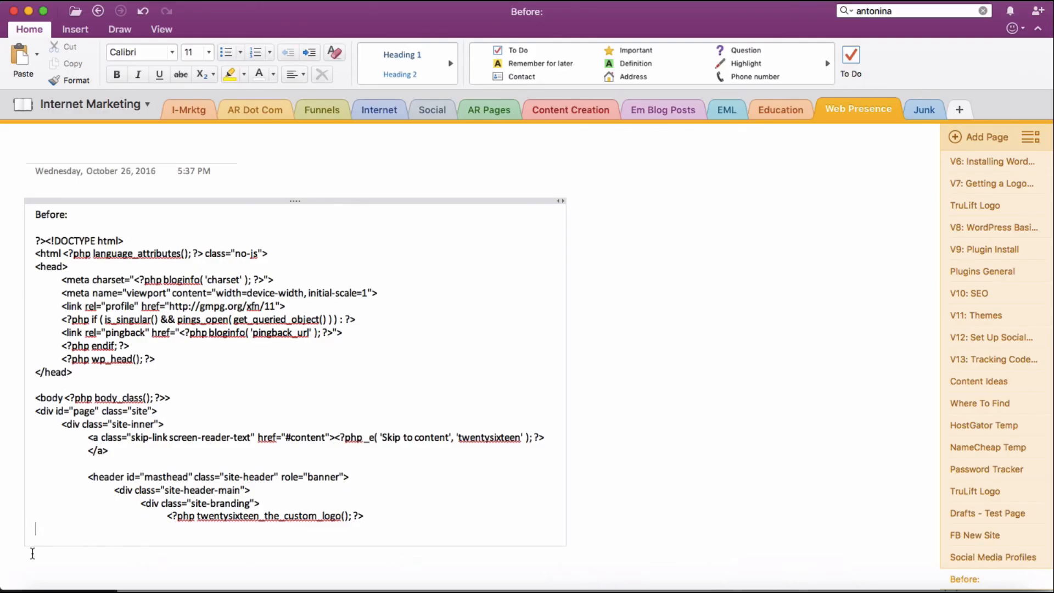
# Step: Paste the edited code under an 'After:' heading in OneNote and highlight the test line yellow
pyautogui.press('Return')
pyautogui.write('A')
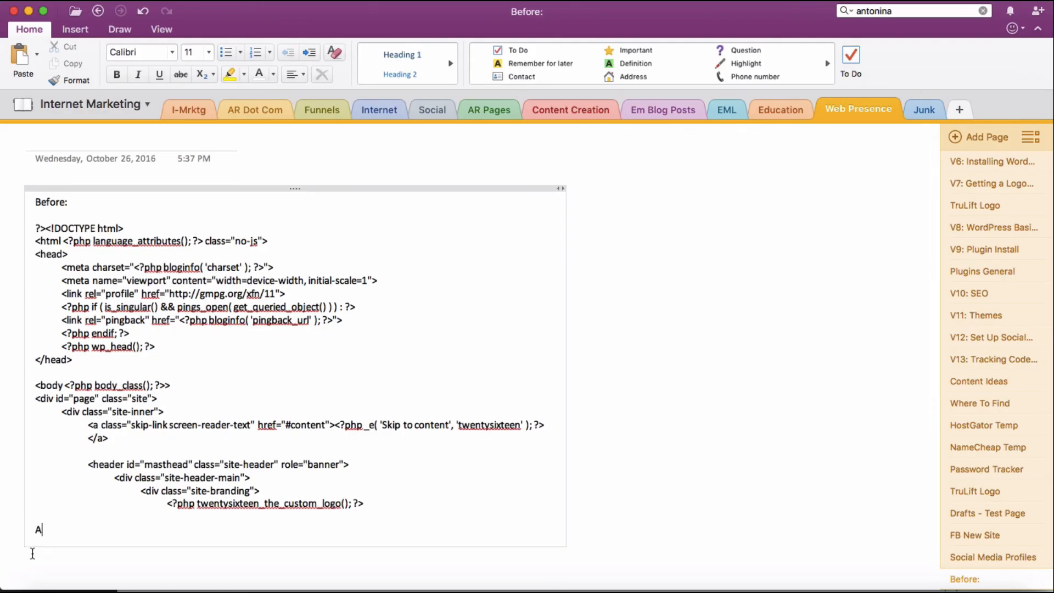
pyautogui.write('fter:')
pyautogui.press('Return')
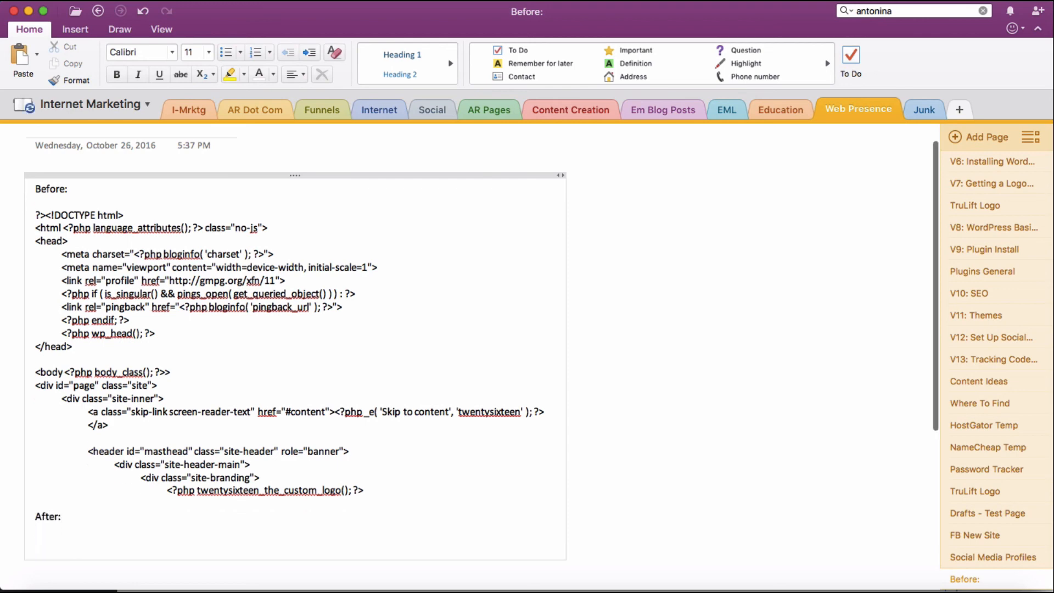
pyautogui.press('super+v')
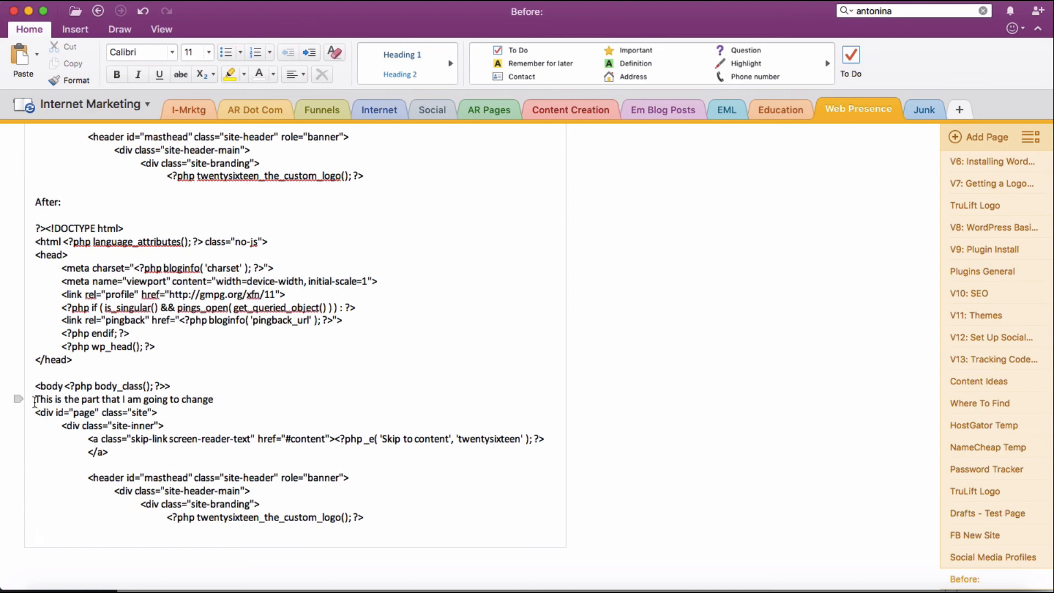
pyautogui.moveTo(34, 400); pyautogui.dragTo(215, 398)
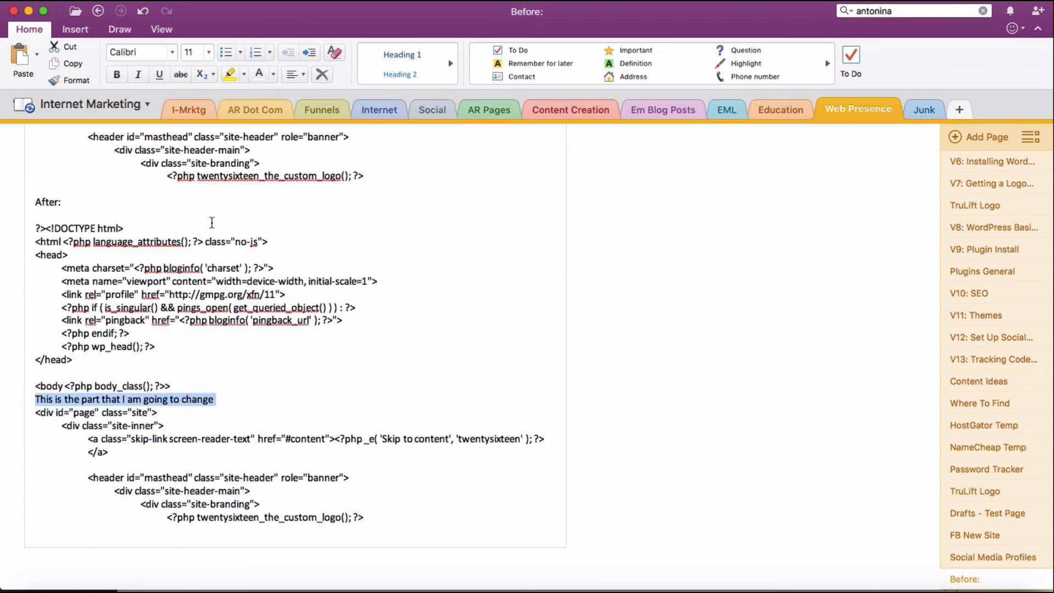
pyautogui.click(229, 76)
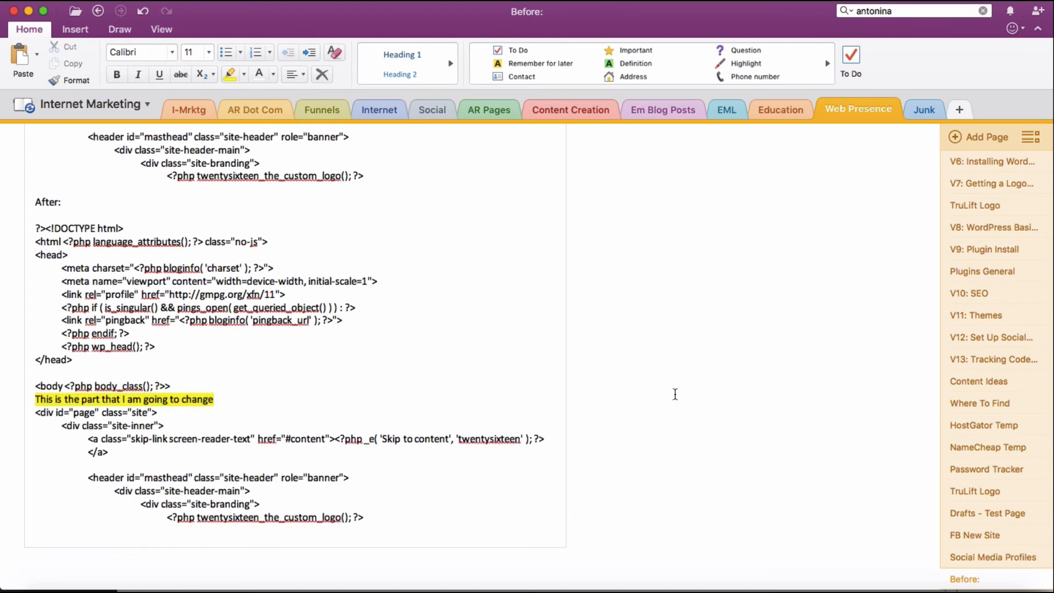
pyautogui.click(749, 588)
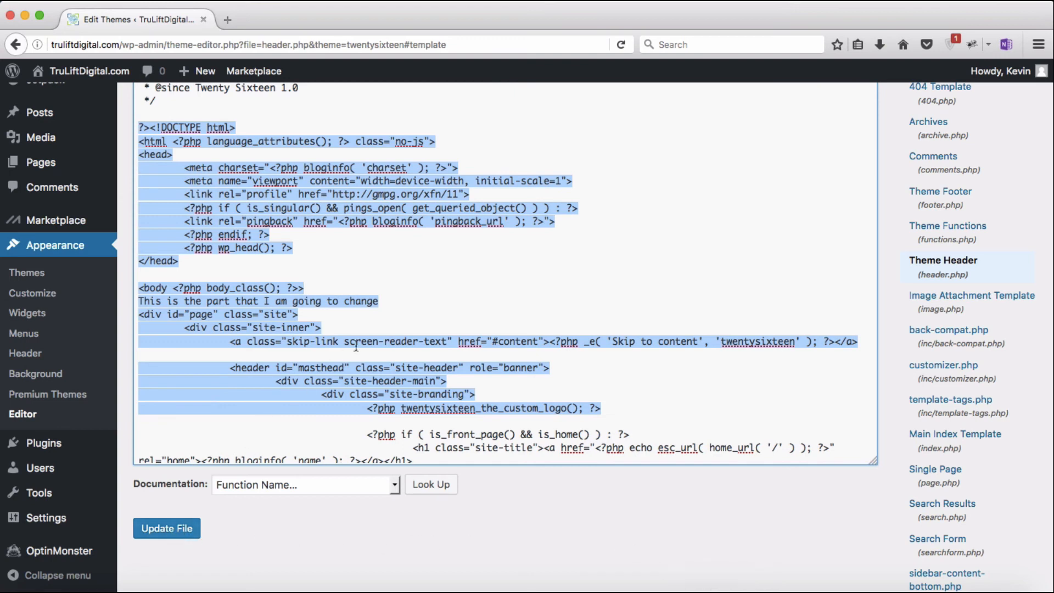
# Step: Delete the test line and its leftover empty line from header.php
pyautogui.click(382, 305)
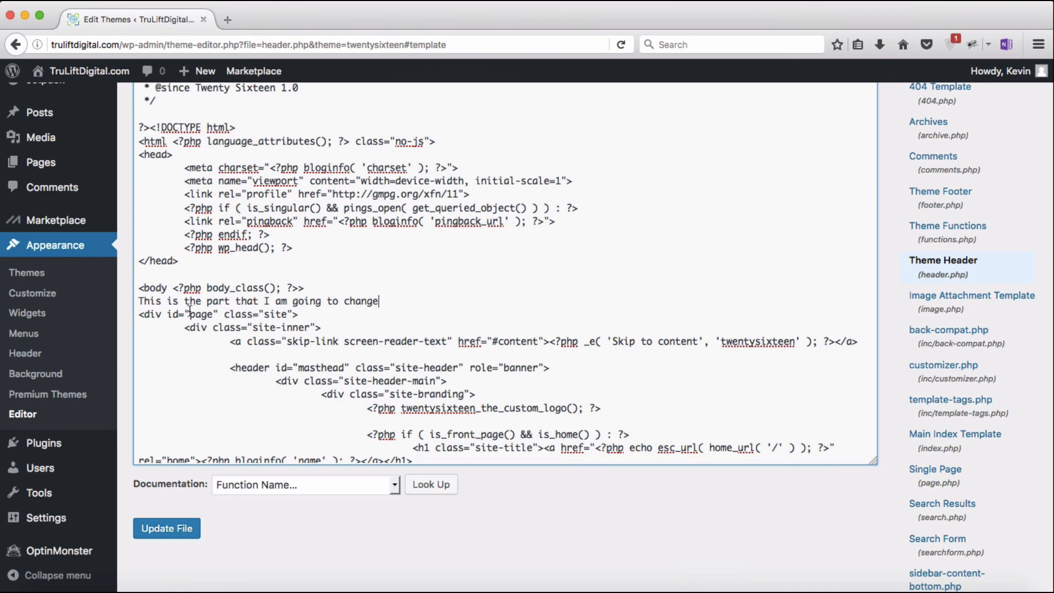
pyautogui.moveTo(138, 302); pyautogui.dragTo(379, 308)
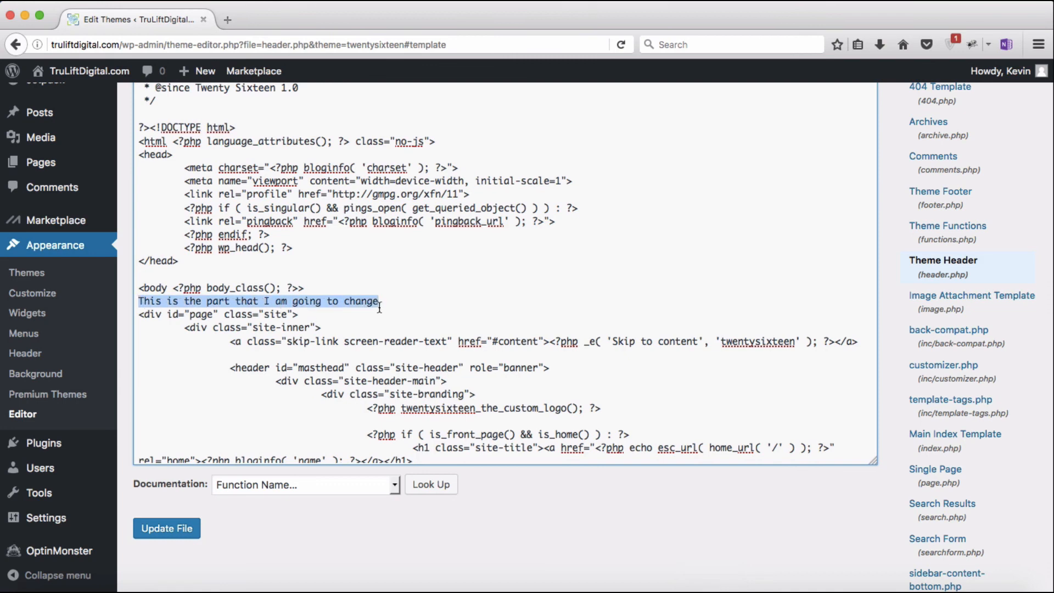
pyautogui.press('BackSpace')
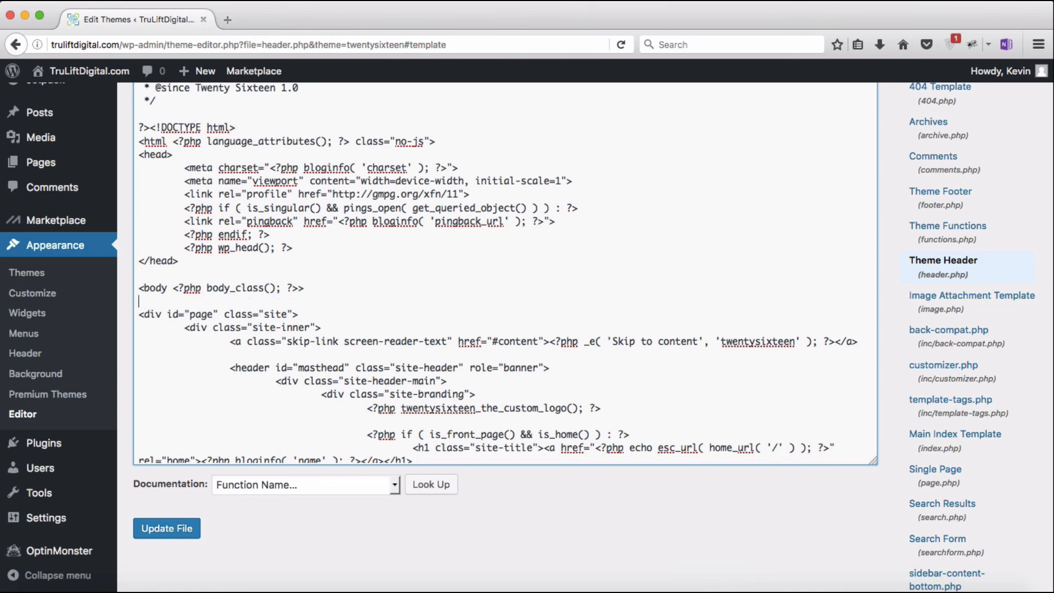
pyautogui.press('BackSpace')
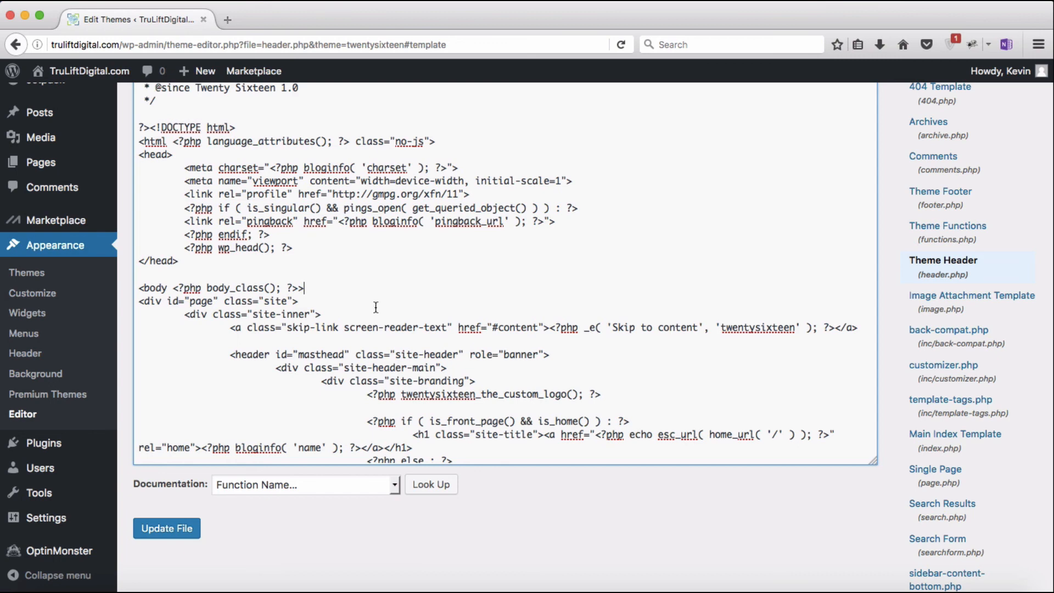
pyautogui.moveTo(41, 445)
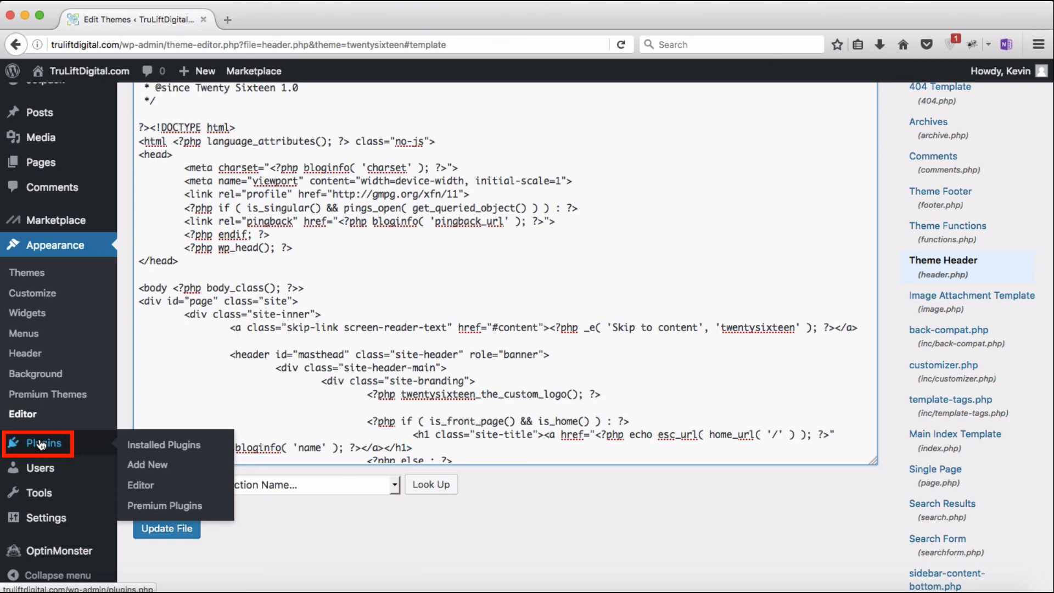
# Step: Open All Users, look over the available user roles, and expand then close the help panel
pyautogui.click(41, 471)
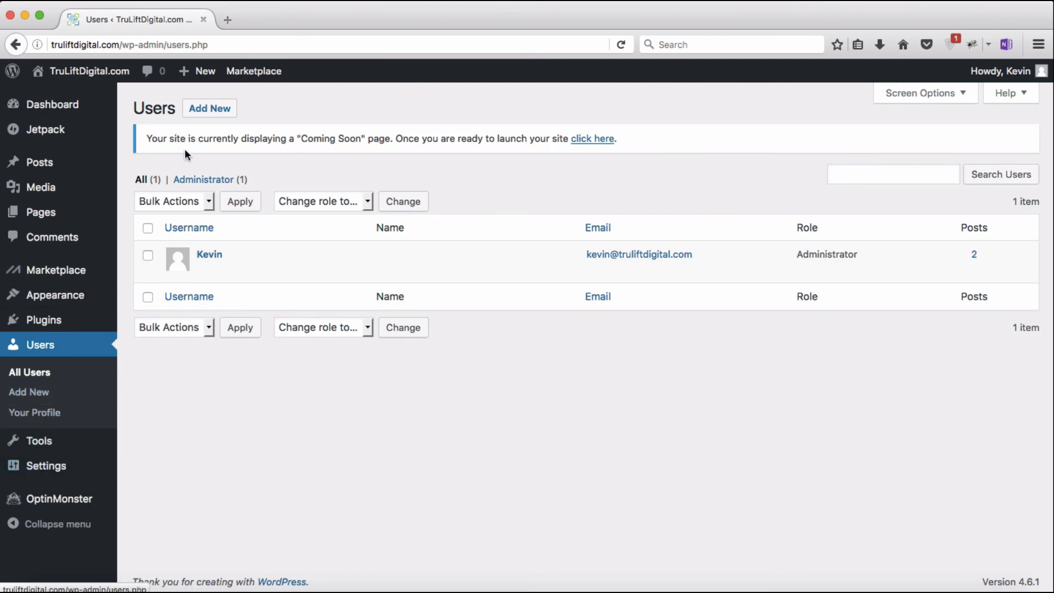
pyautogui.click(369, 201)
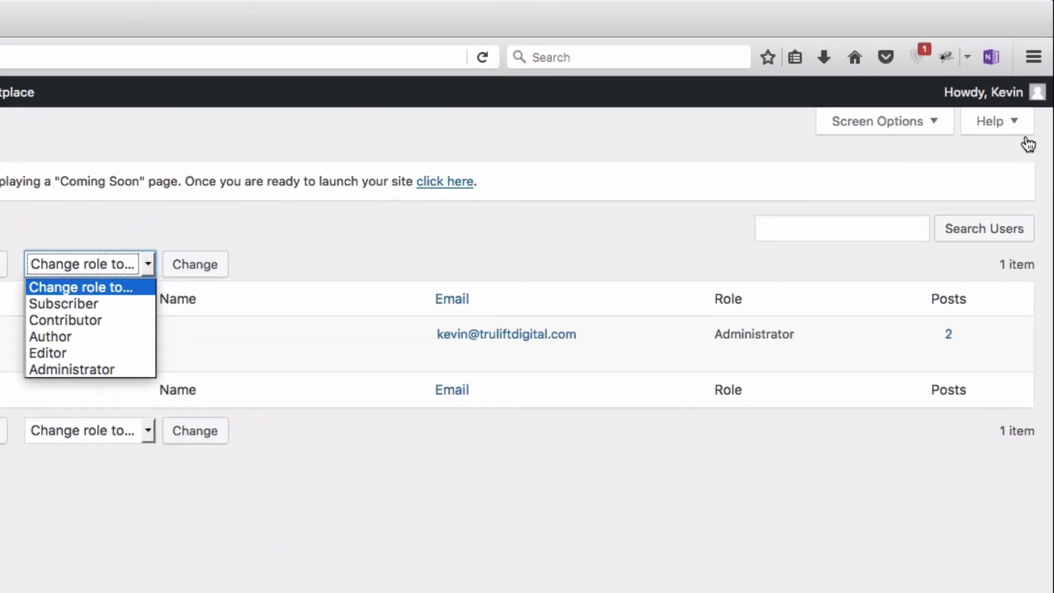
pyautogui.click(1028, 100)
pyautogui.click(1022, 130)
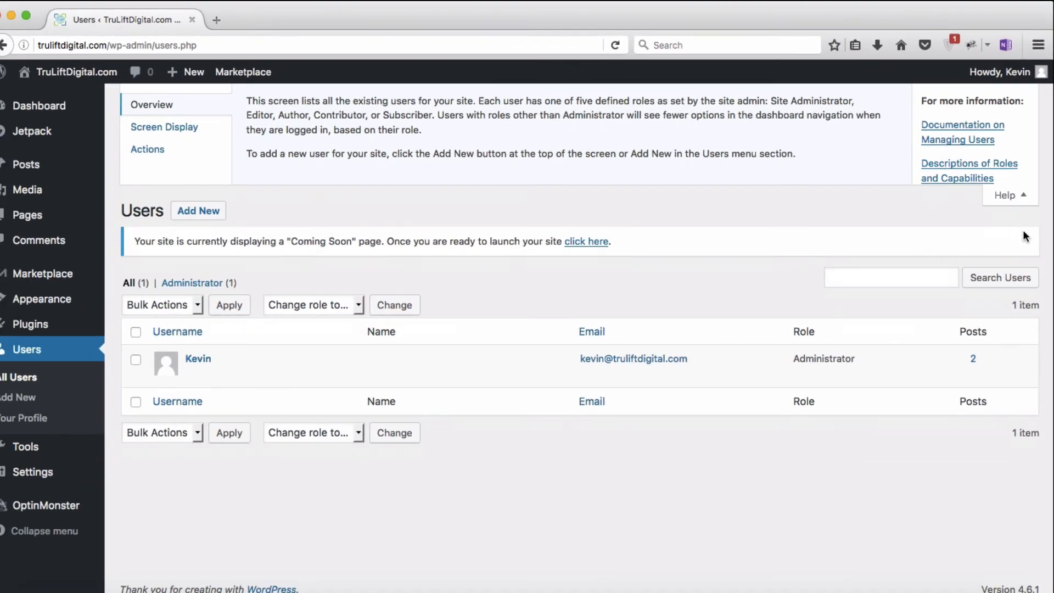
pyautogui.click(997, 297)
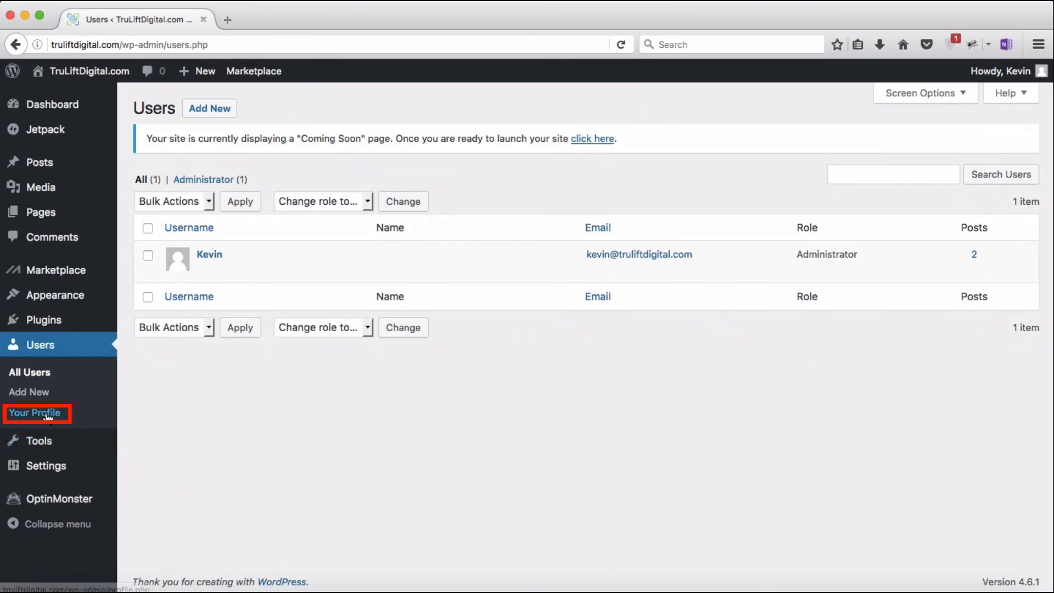
pyautogui.moveTo(996, 75)
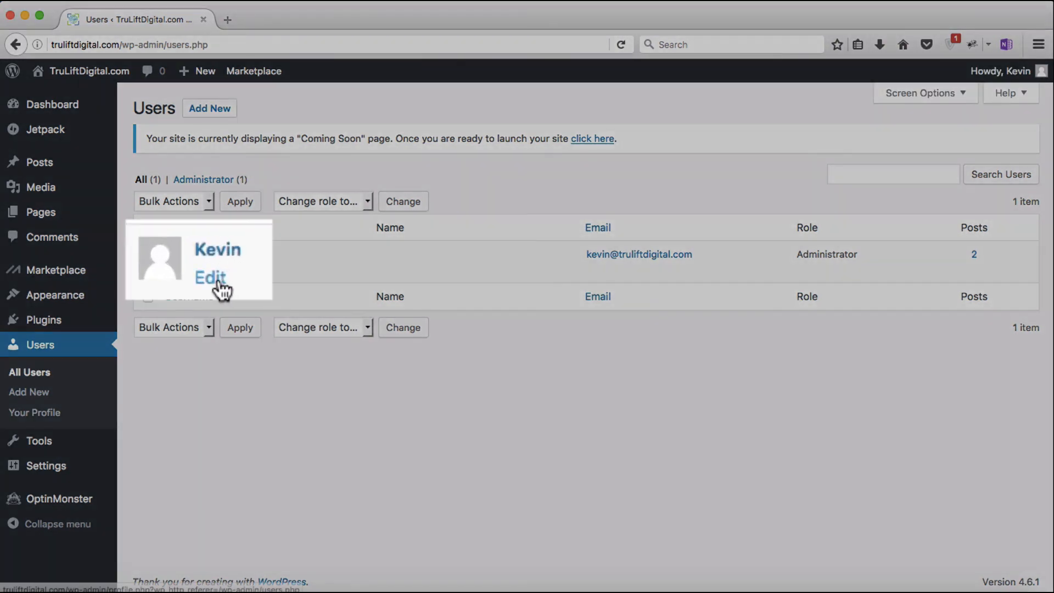
# Step: Open the administrator's Profile and scroll through Personal Options to Account Management
pyautogui.click(210, 270)
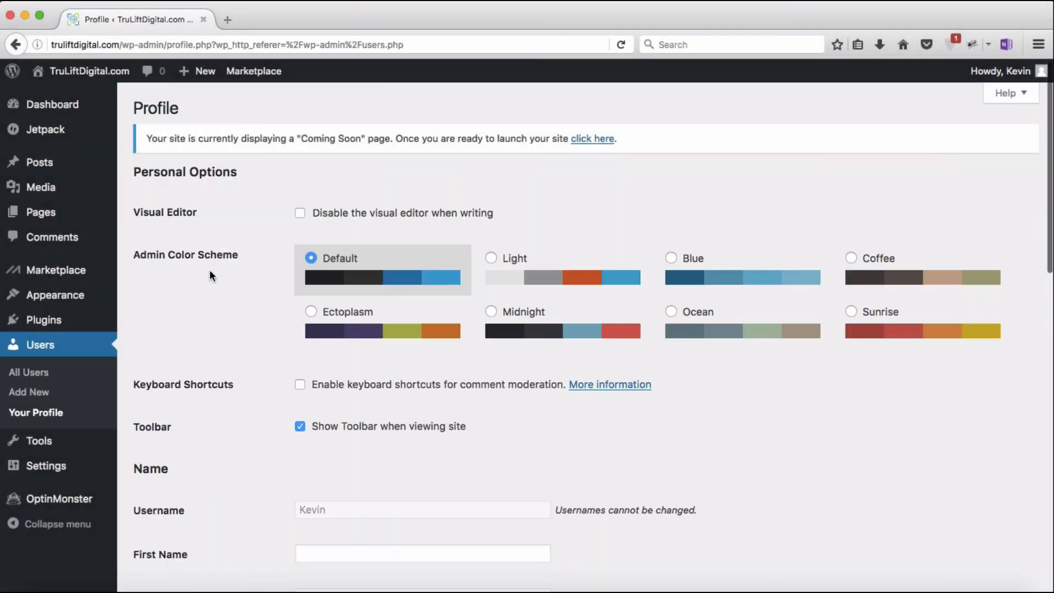
pyautogui.scroll(-10, 209, 269)
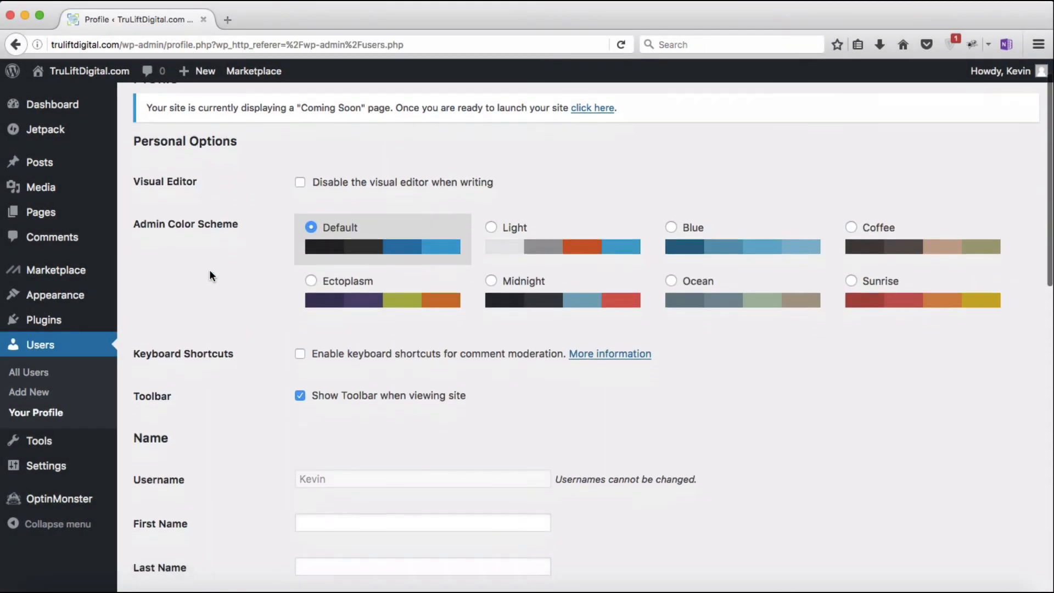
pyautogui.scroll(-14, 211, 275)
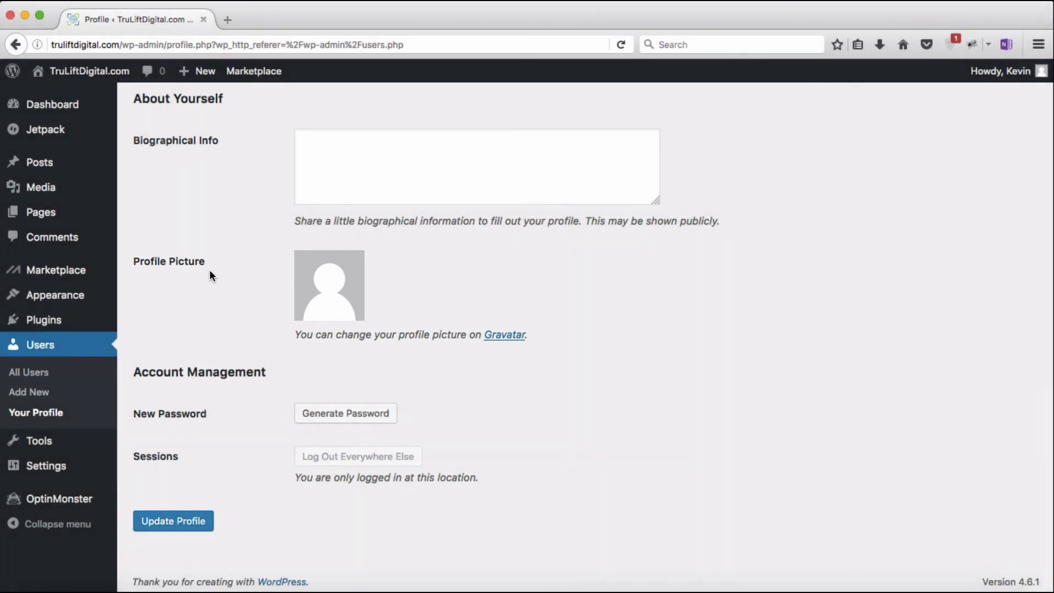
pyautogui.moveTo(41, 446)
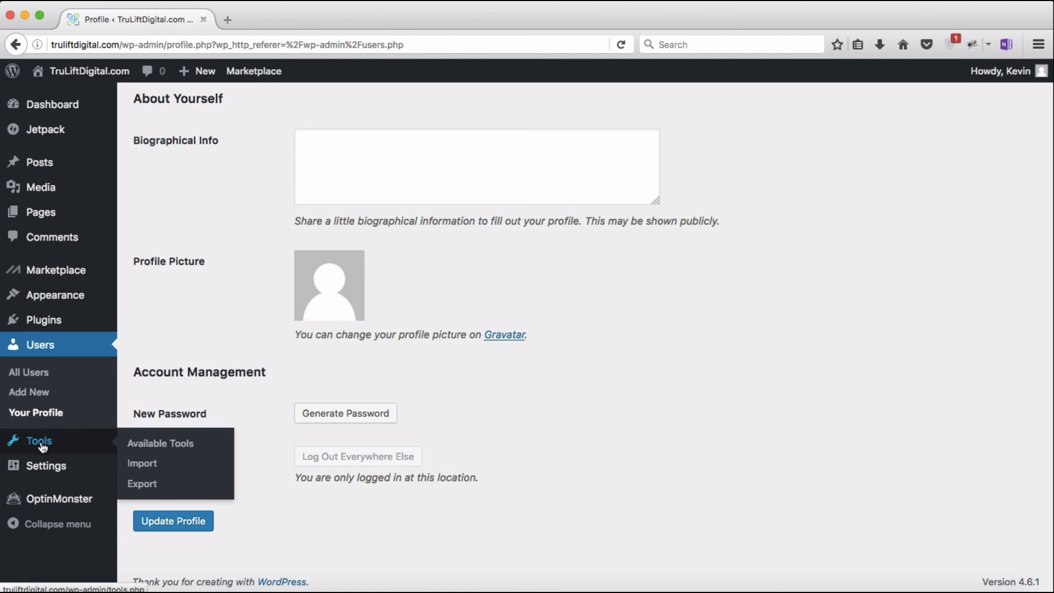
pyautogui.moveTo(43, 467)
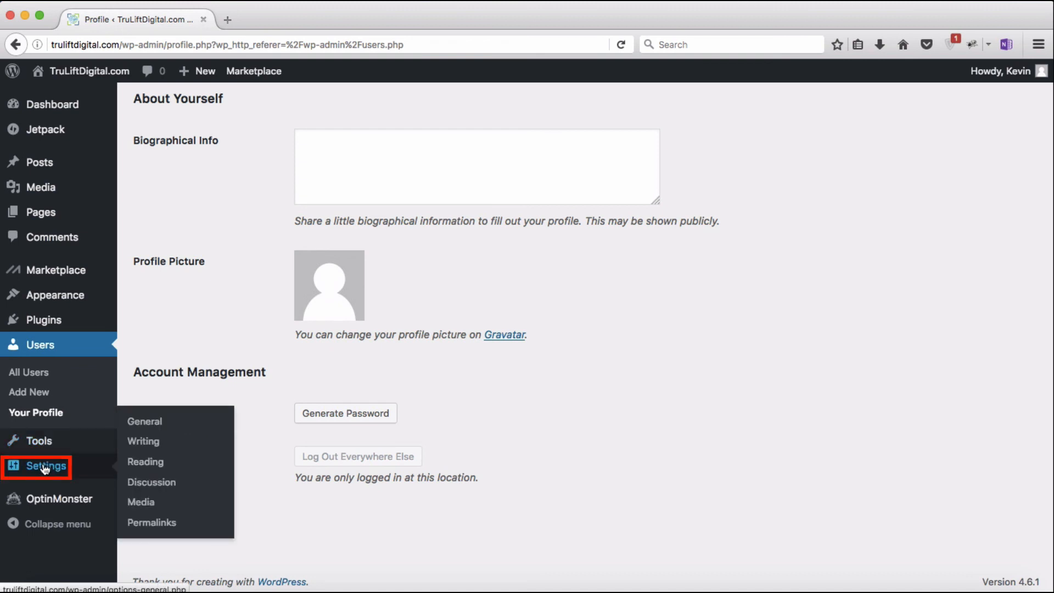
# Step: Review the Reading settings' front page options, then open Permalink Settings
pyautogui.click(153, 464)
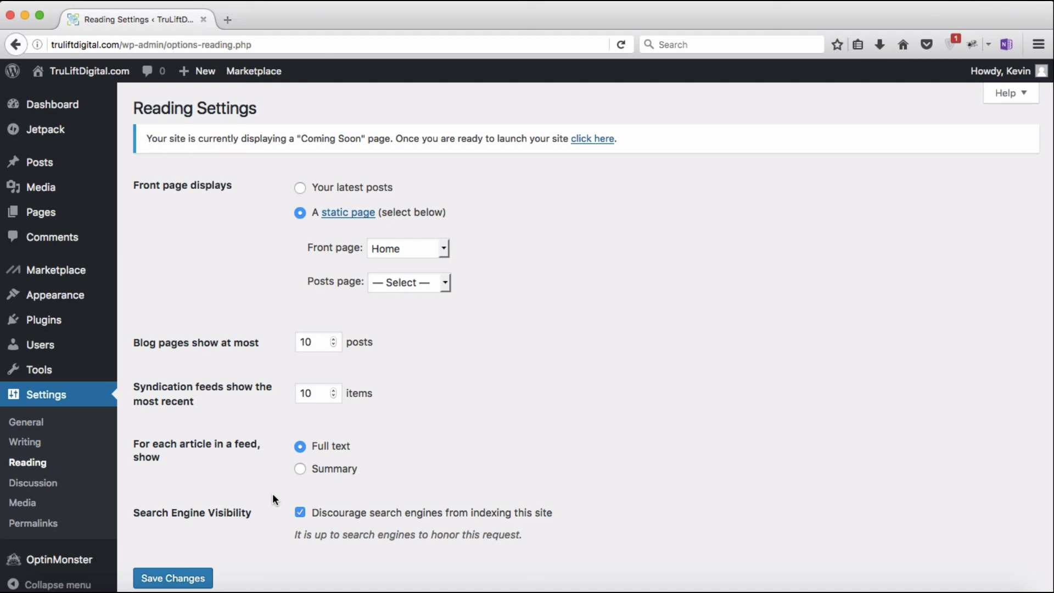
pyautogui.click(32, 524)
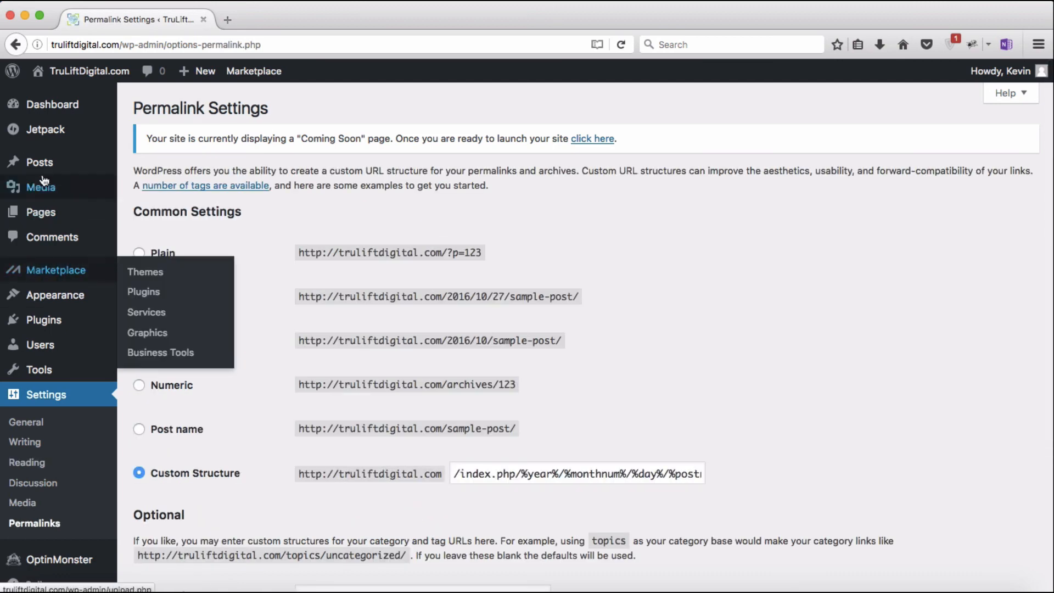
pyautogui.moveTo(47, 161)
pyautogui.click(139, 169)
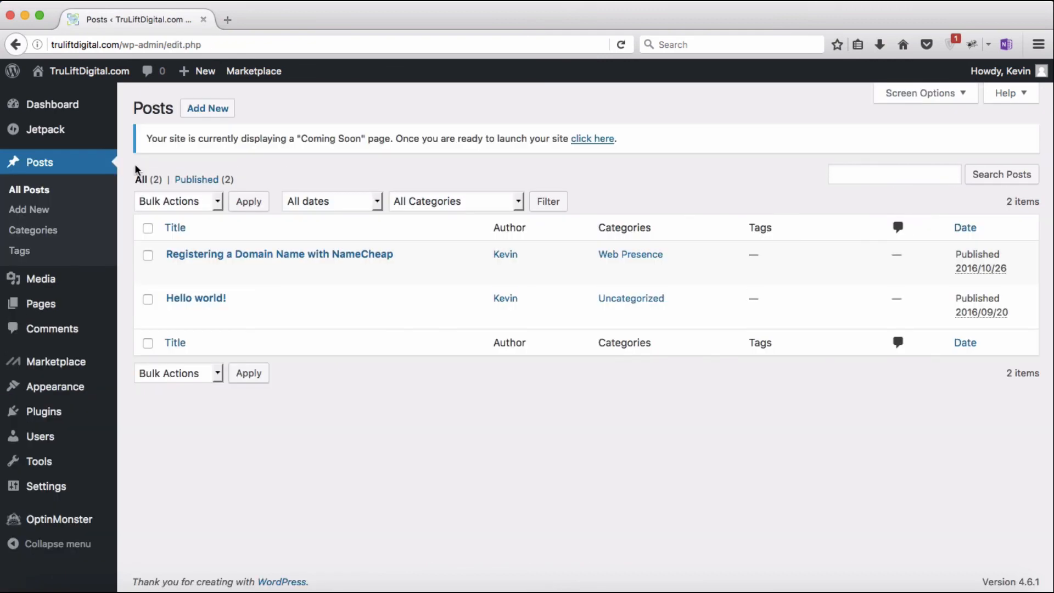
pyautogui.click(240, 253)
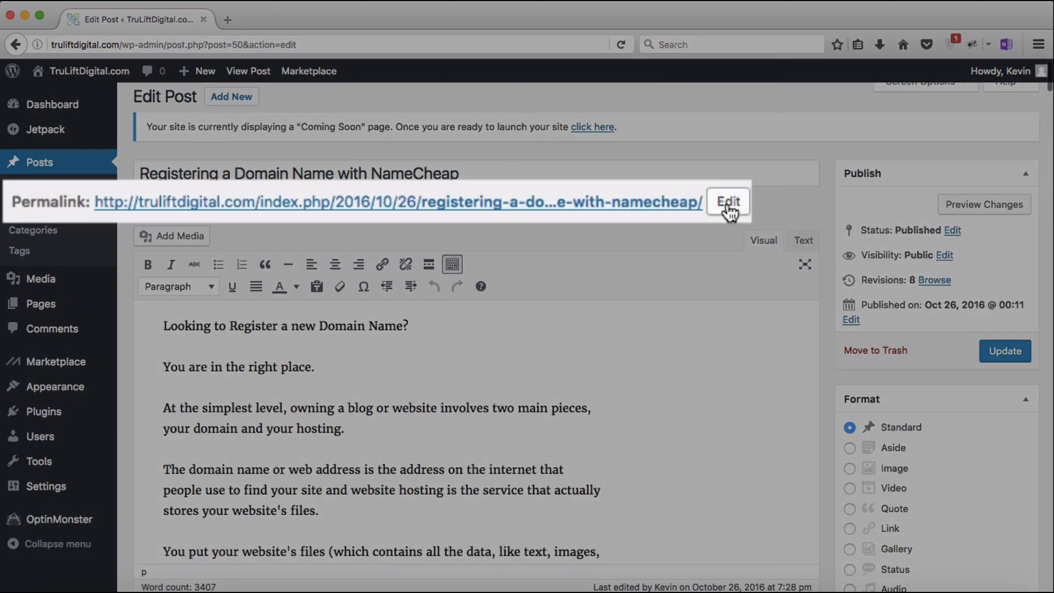
pyautogui.click(727, 202)
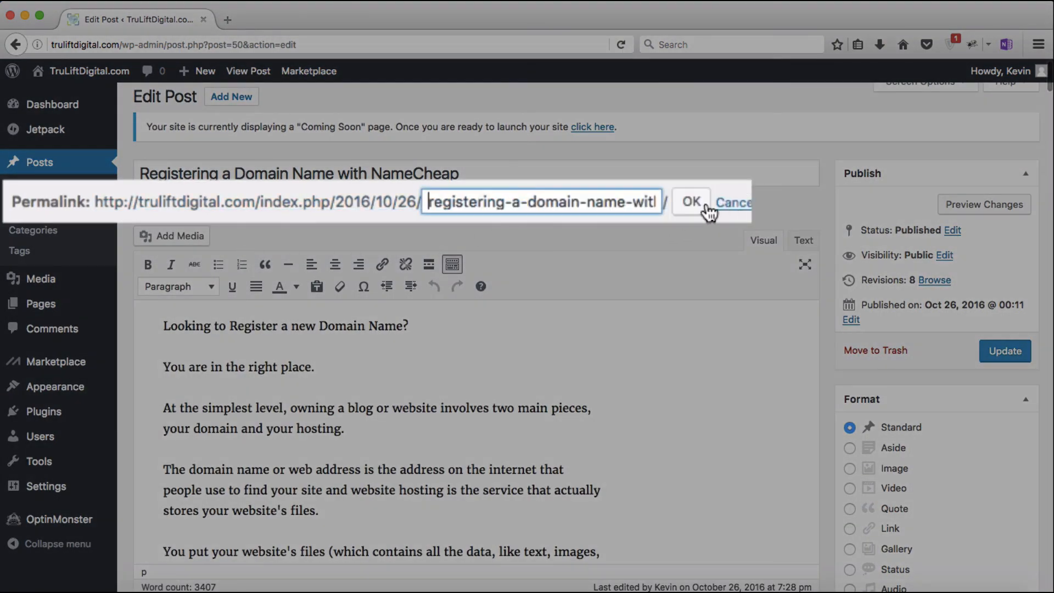
pyautogui.click(260, 206)
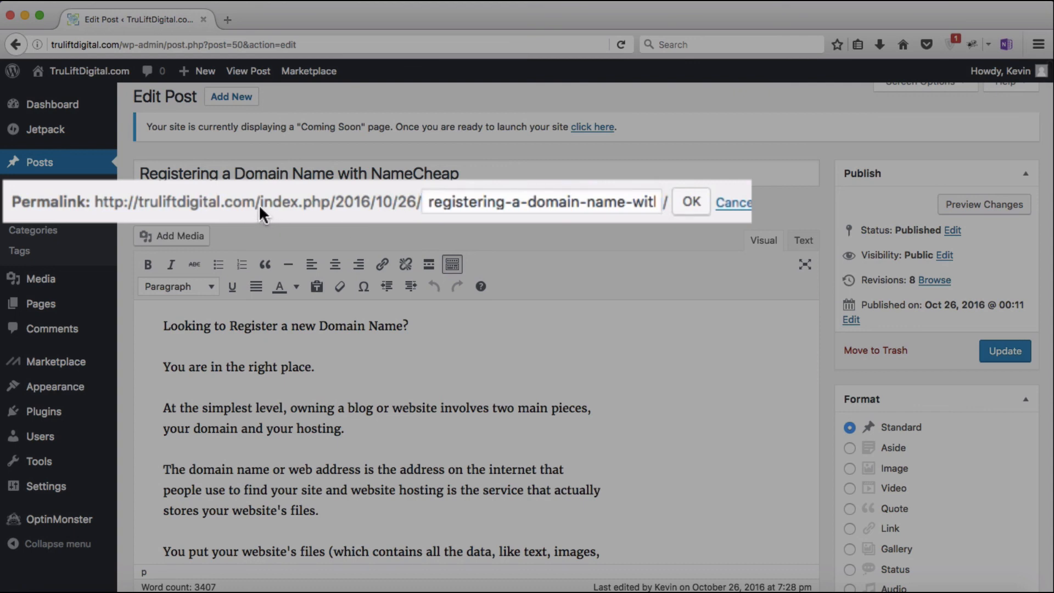
pyautogui.moveTo(321, 210); pyautogui.dragTo(407, 222)
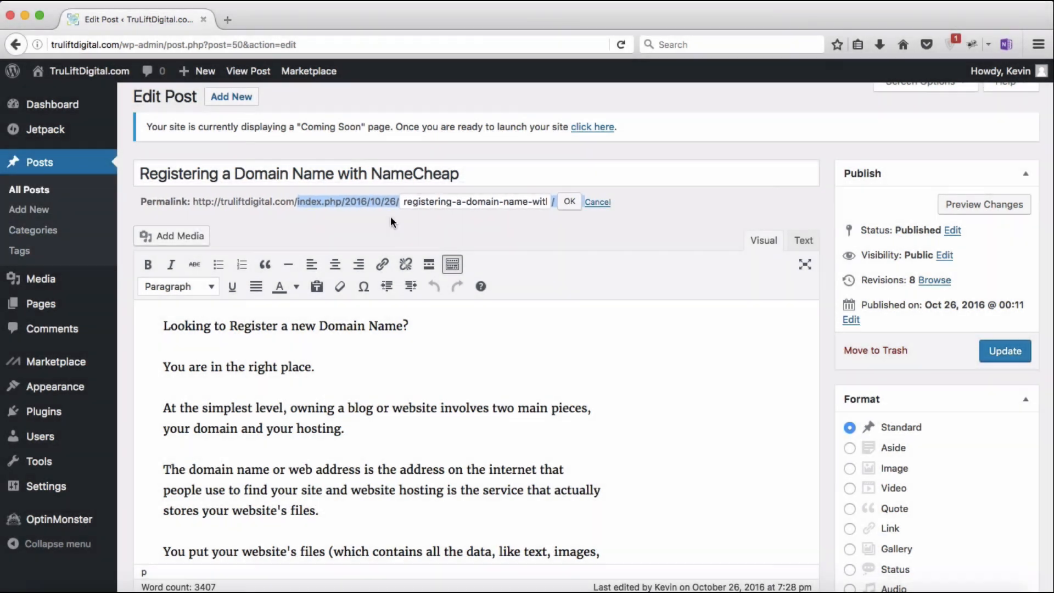
pyautogui.click(326, 228)
pyautogui.moveTo(46, 485)
pyautogui.click(146, 552)
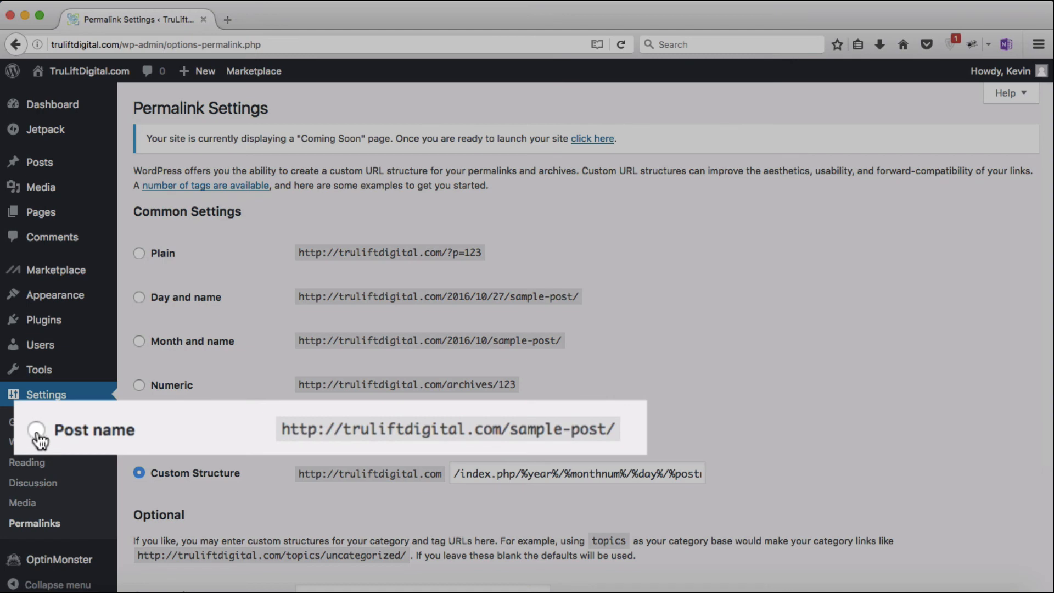
# Step: Choose the Post name permalink structure (/%postname%/) and save it, then collapse and re-expand the admin menu
pyautogui.click(138, 429)
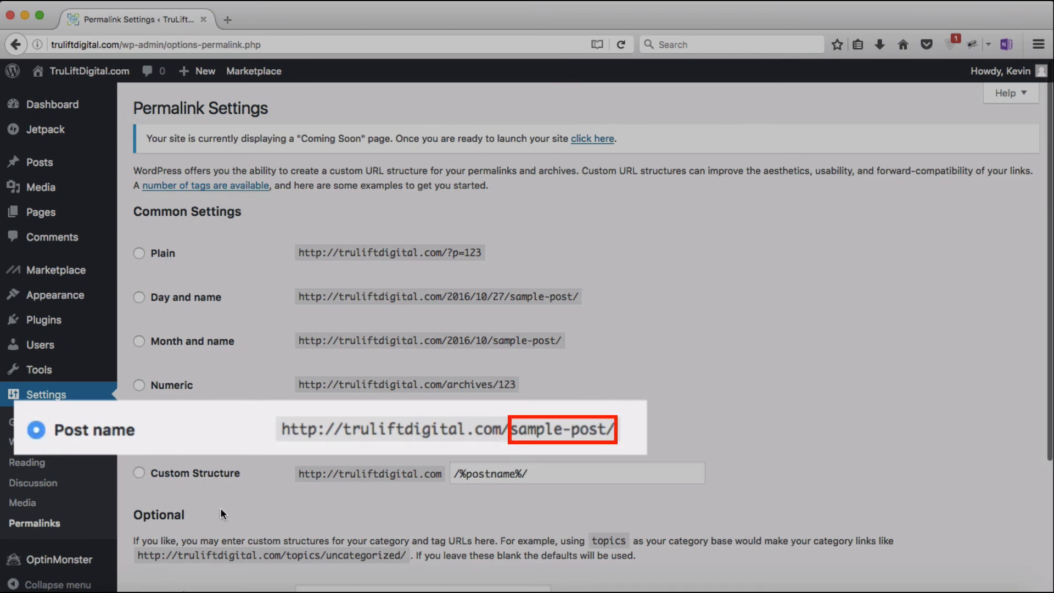
pyautogui.scroll(-5, 221, 511)
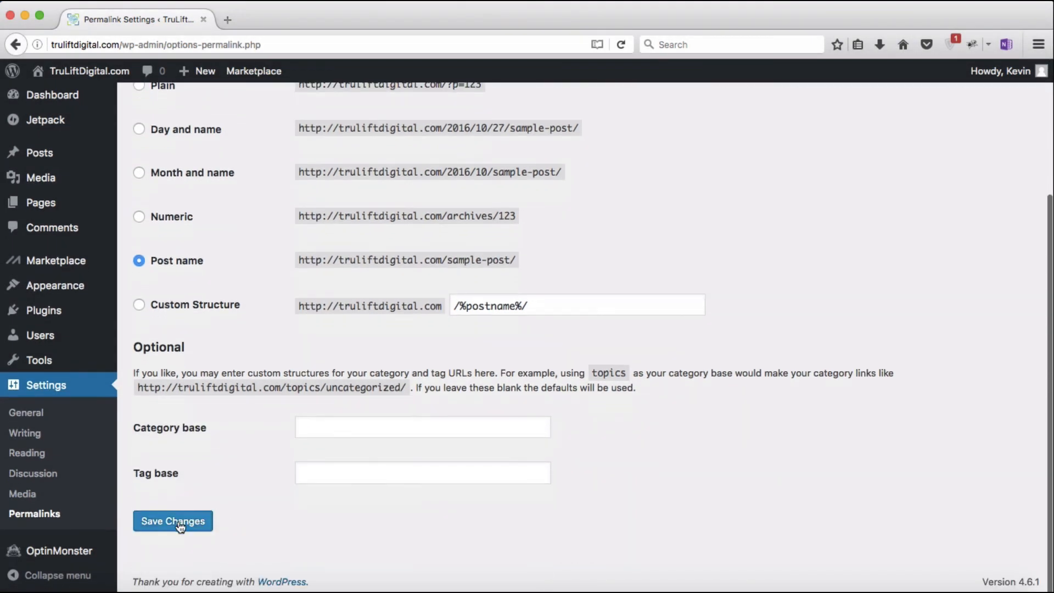
pyautogui.click(180, 524)
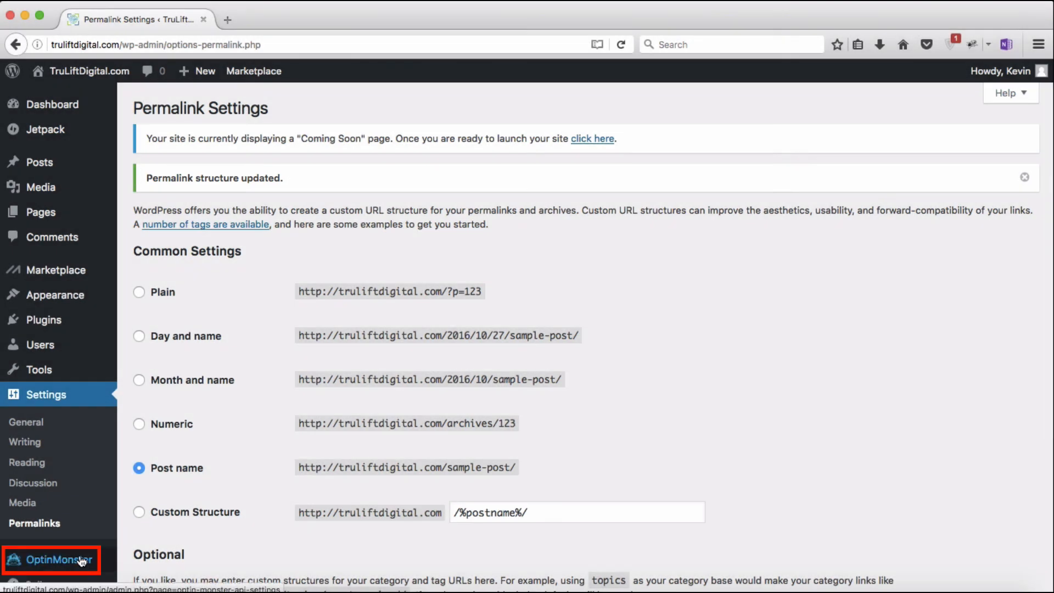
pyautogui.scroll(-3, 82, 561)
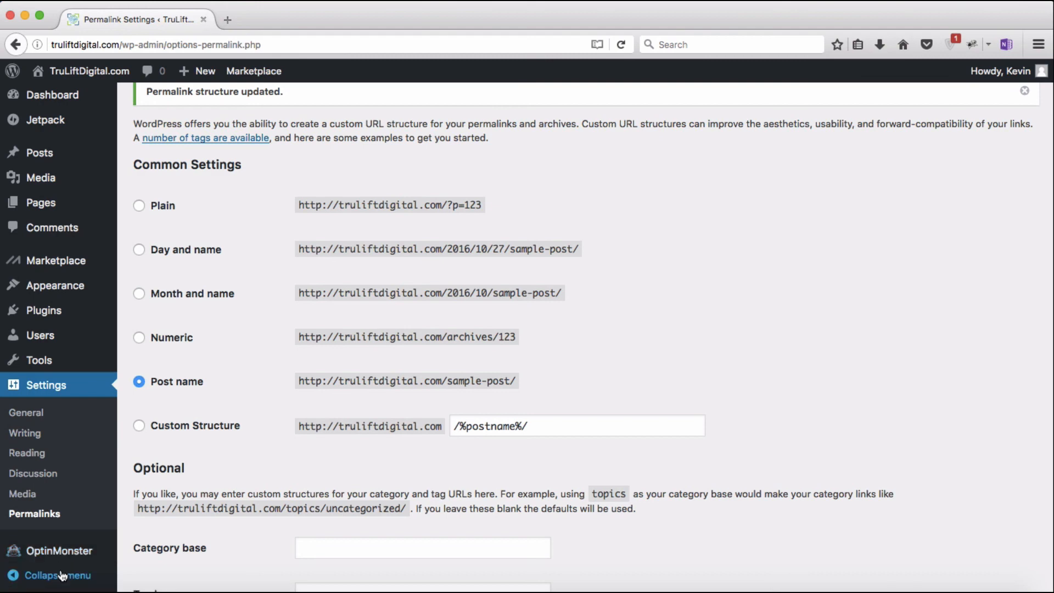
pyautogui.click(18, 578)
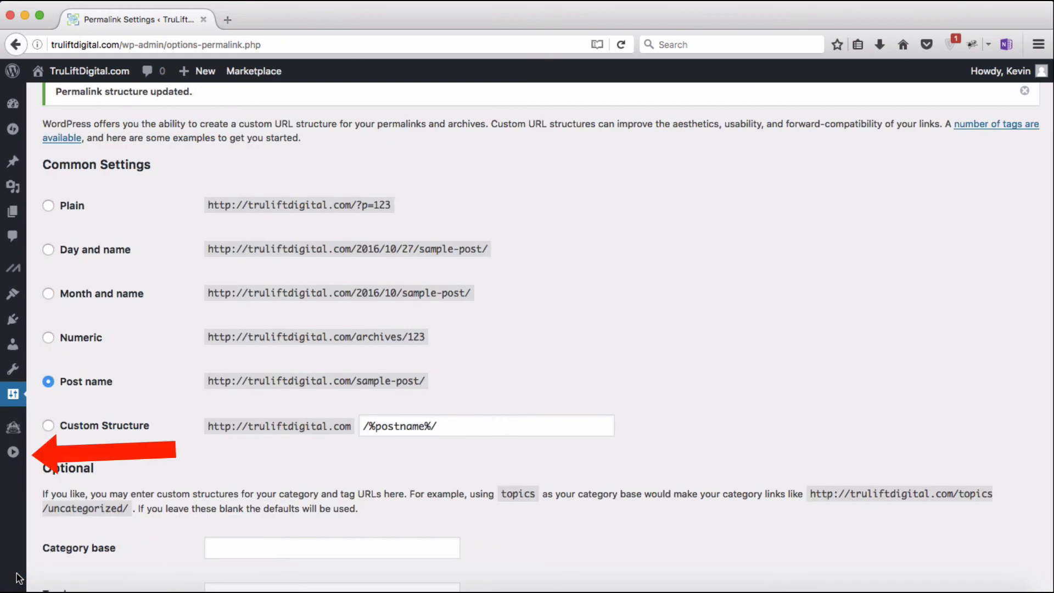
pyautogui.click(13, 453)
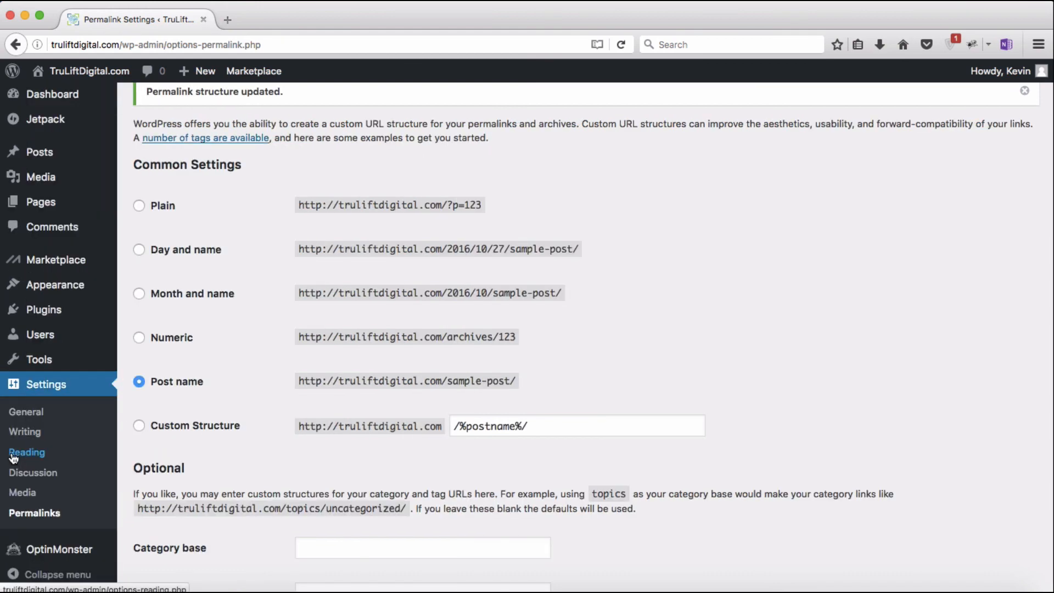